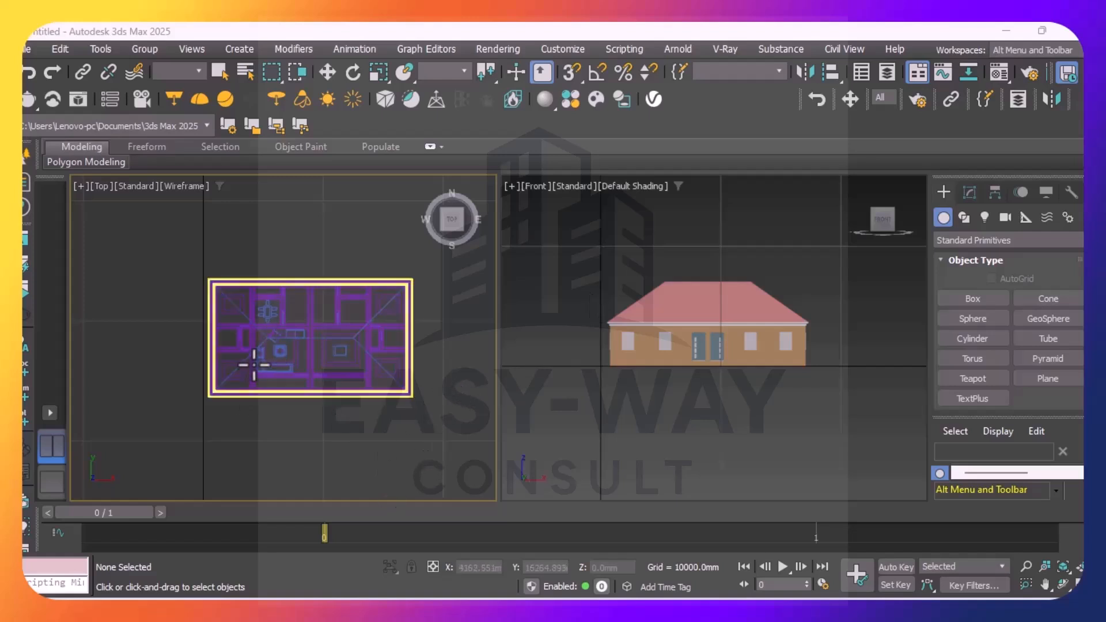
scroll(269, 357, "up", 3)
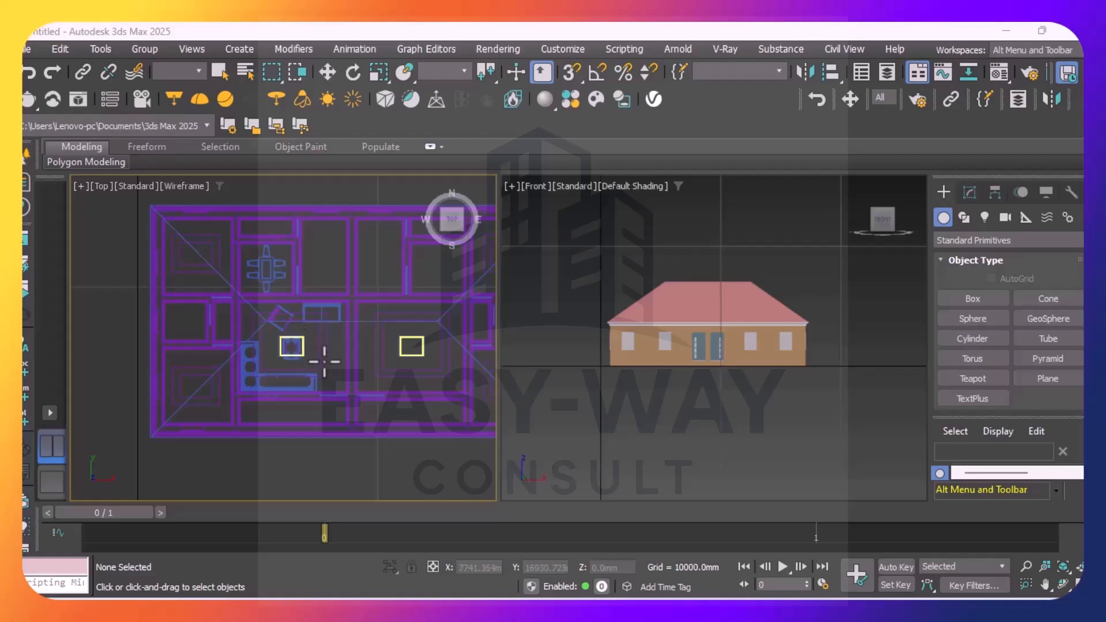
middle_click_drag(296, 348, 207, 354)
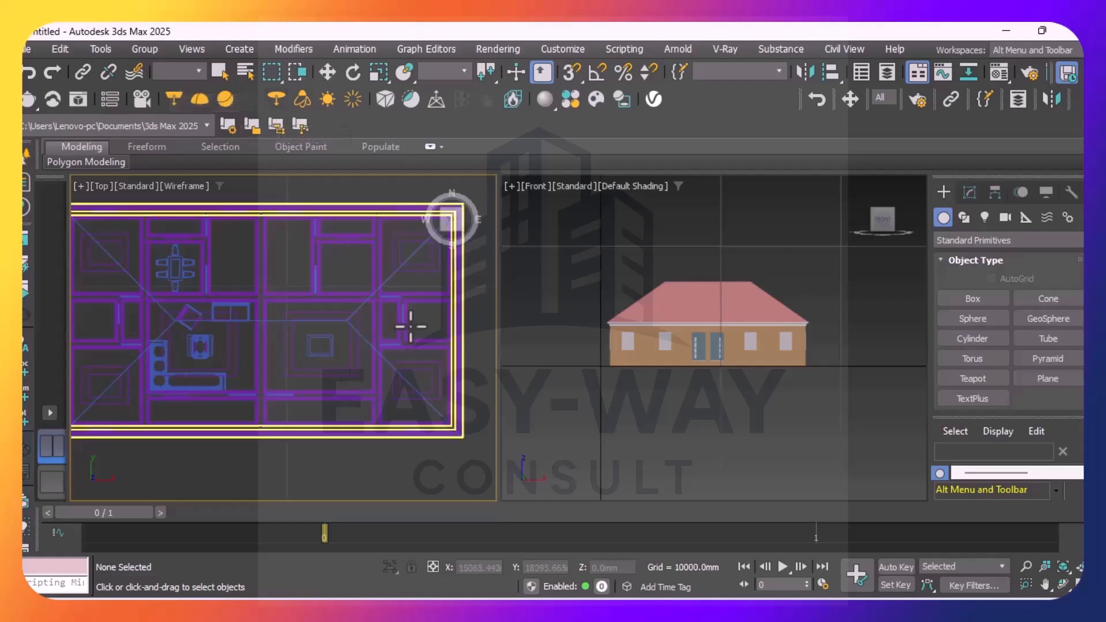
scroll(451, 353, "down", 3)
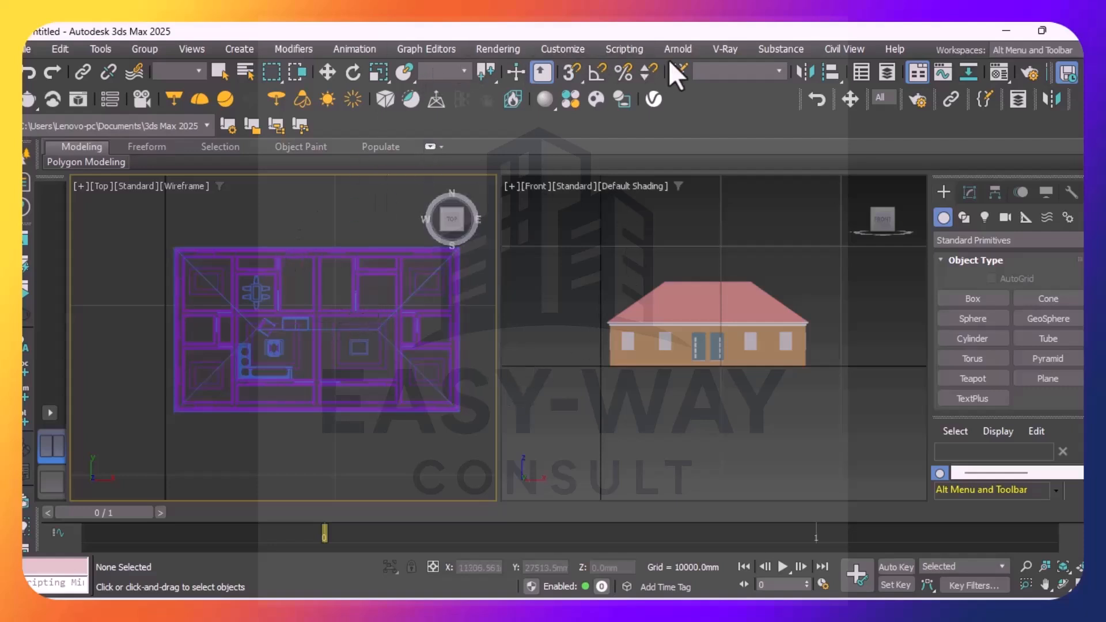
left_click(723, 49)
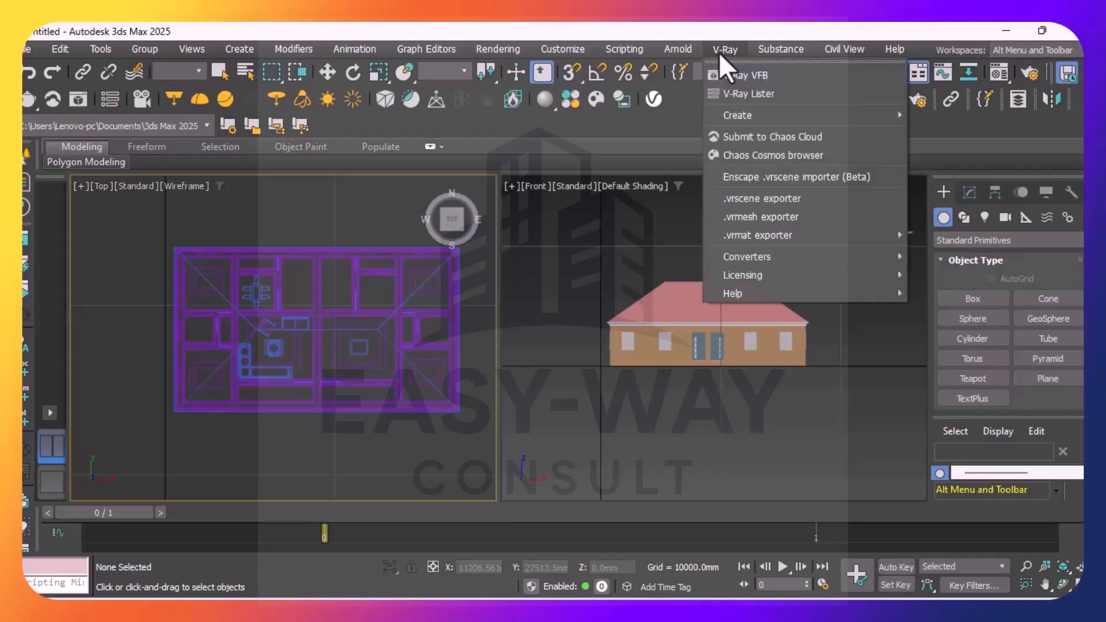
left_click(488, 50)
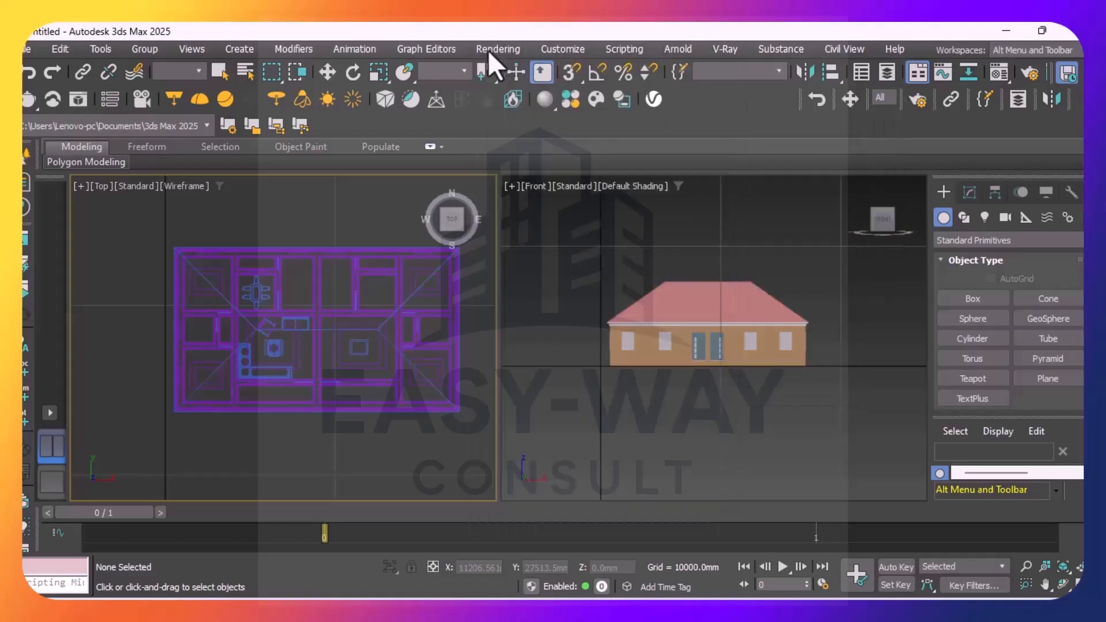
Add a VRayDenoiser render element in the render setup
left_click(488, 50)
left_click(503, 131)
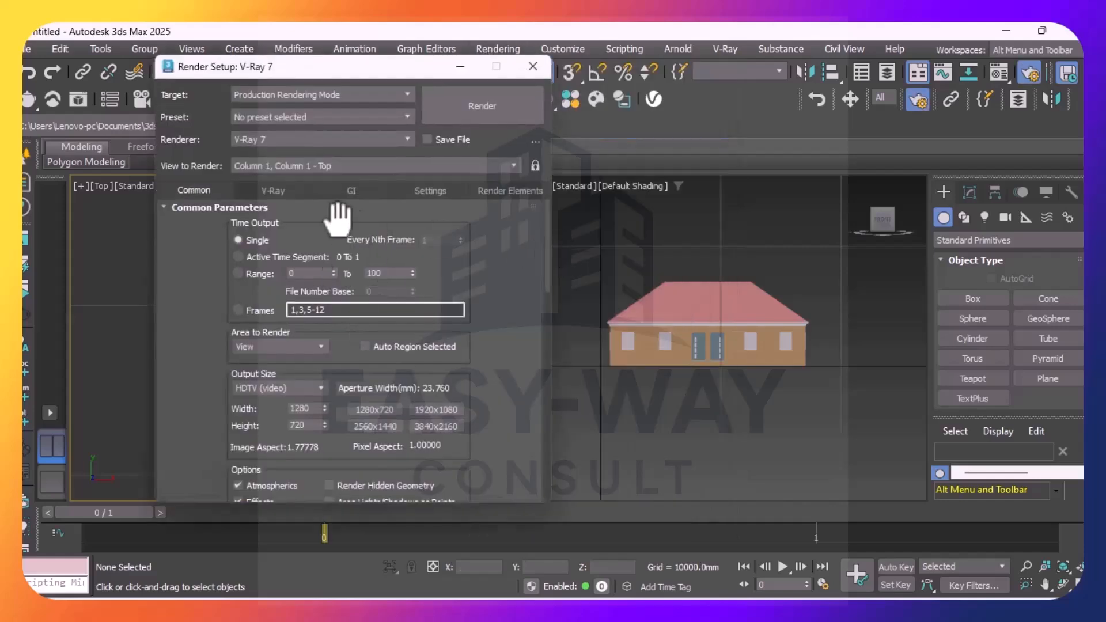
left_click(504, 192)
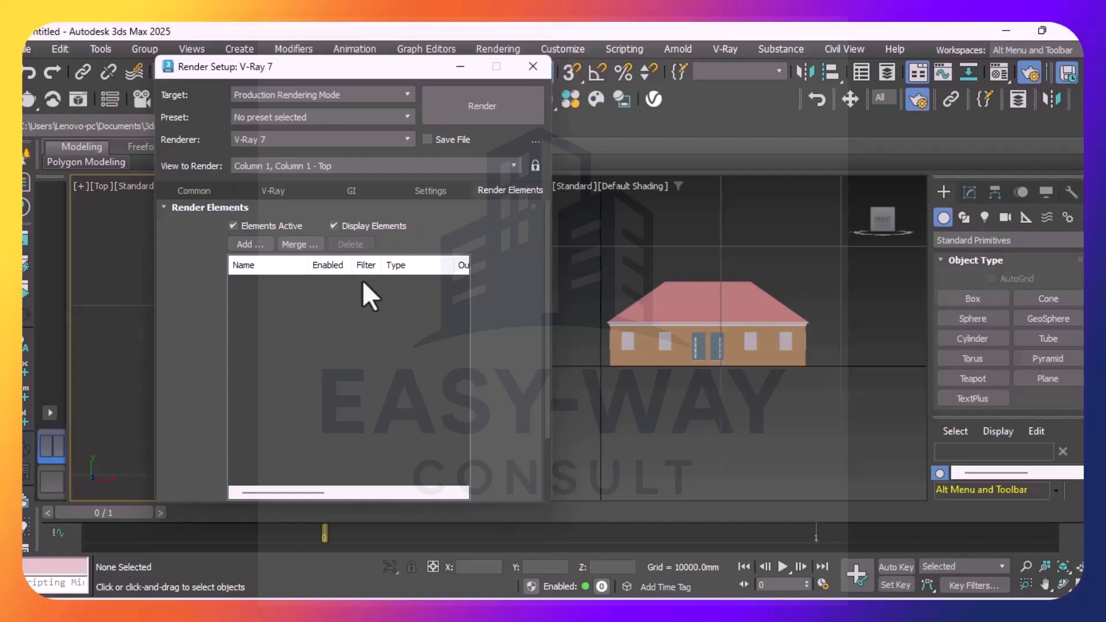
left_click(247, 244)
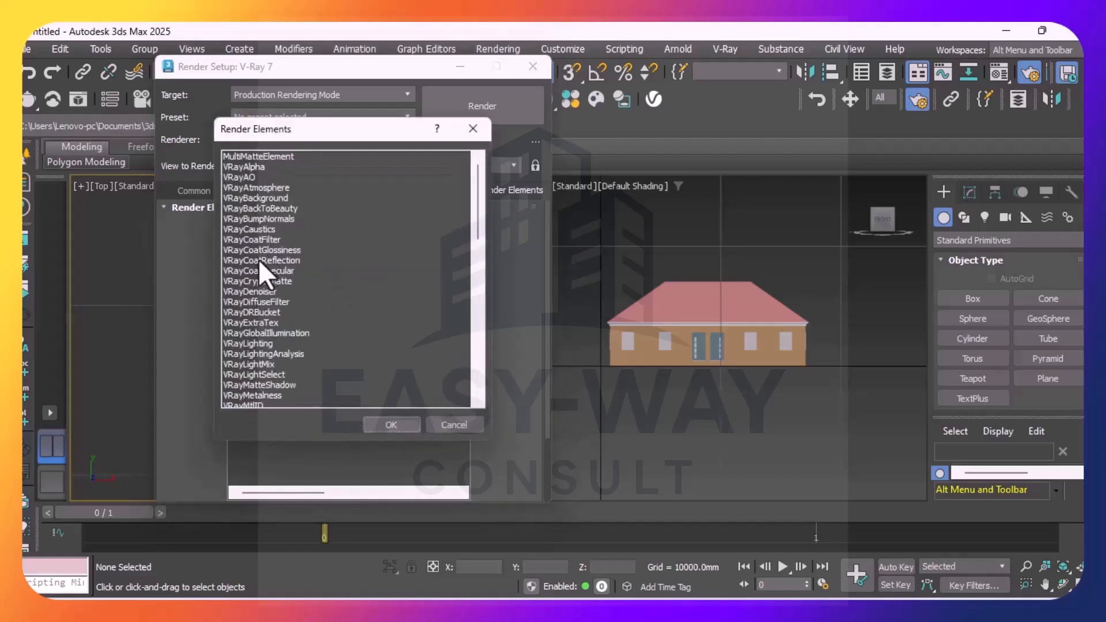
left_click(254, 292)
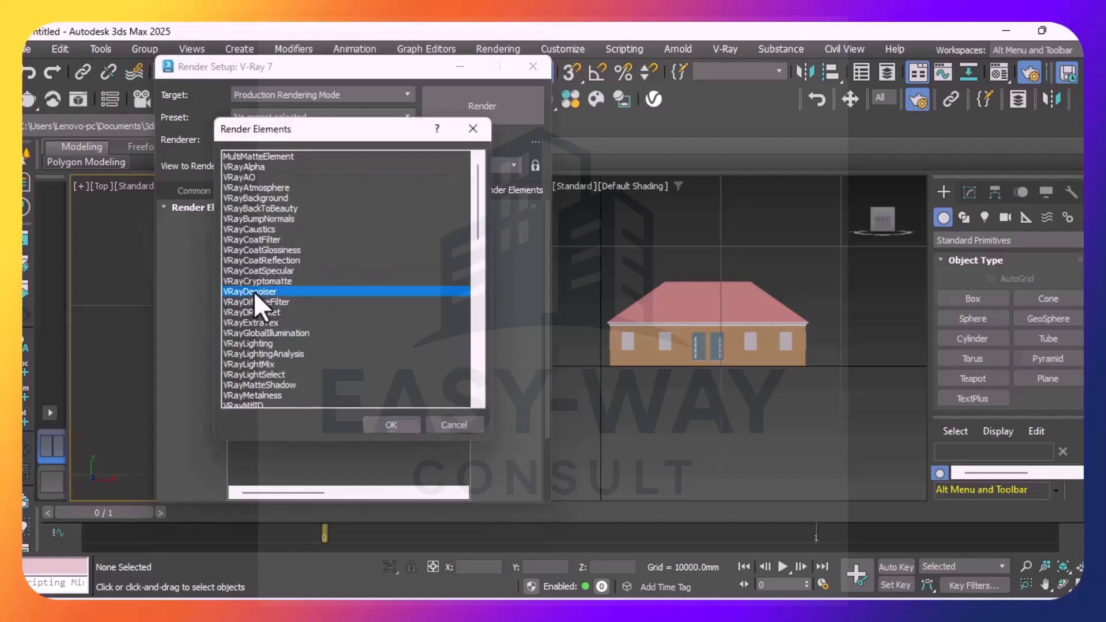
left_click(390, 423)
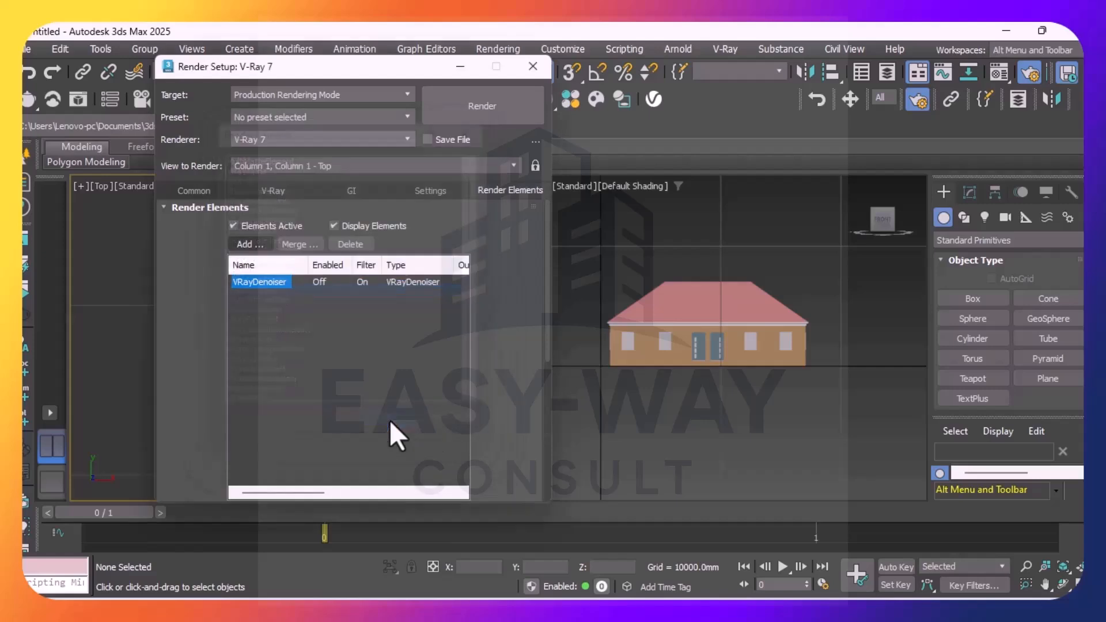
Set the light cache subdivs to 500 in the global illumination settings of the render setup
left_click(433, 193)
left_click(353, 193)
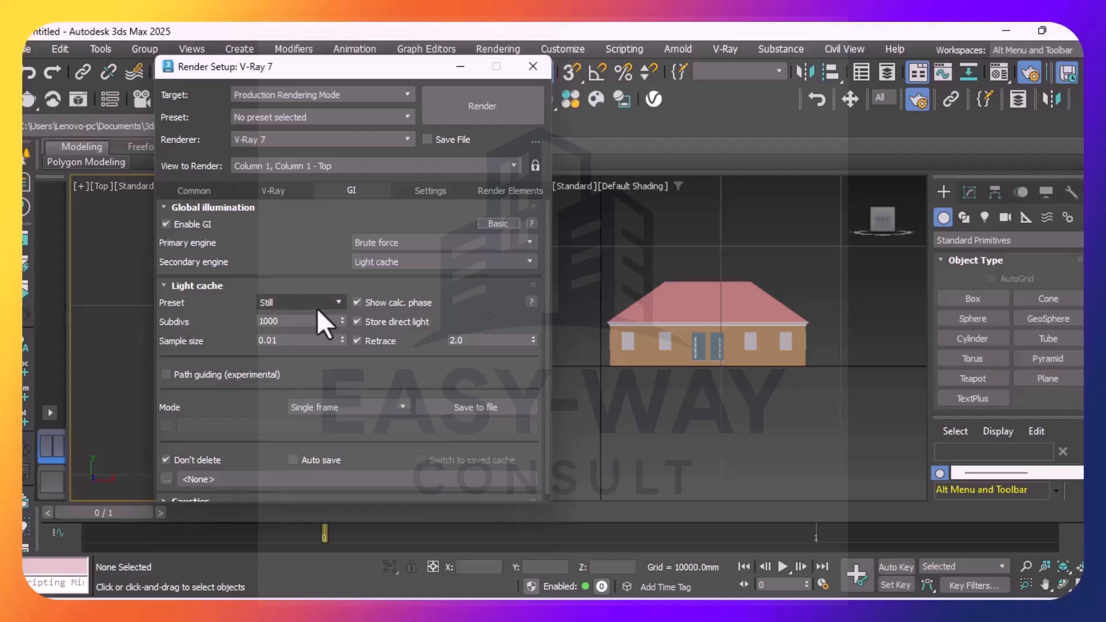
left_click(290, 322)
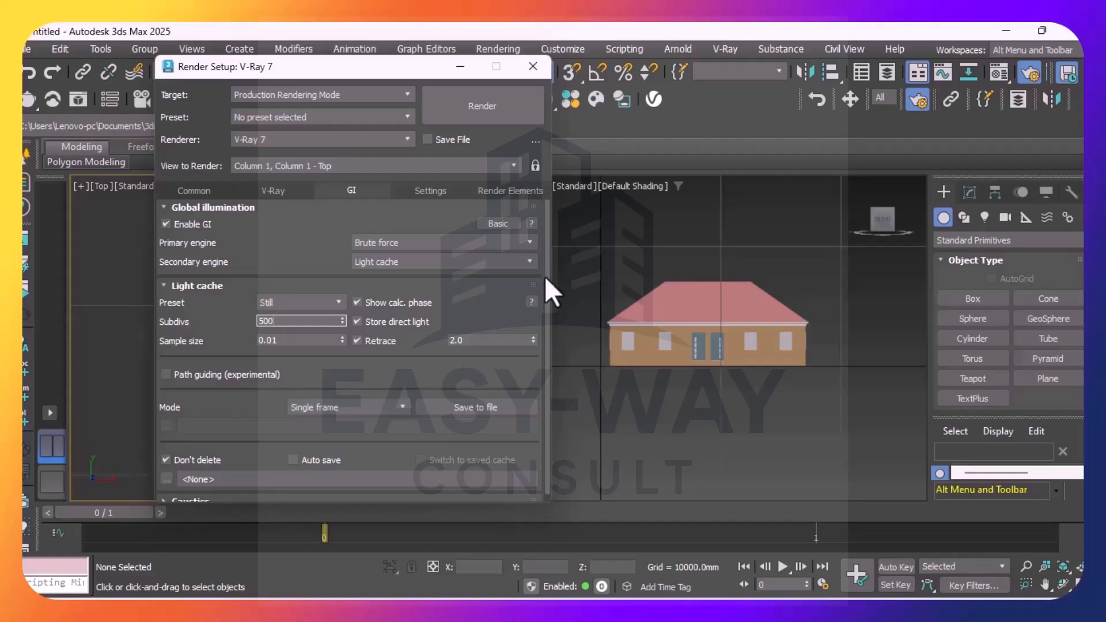
scroll(548, 291, "down", 1)
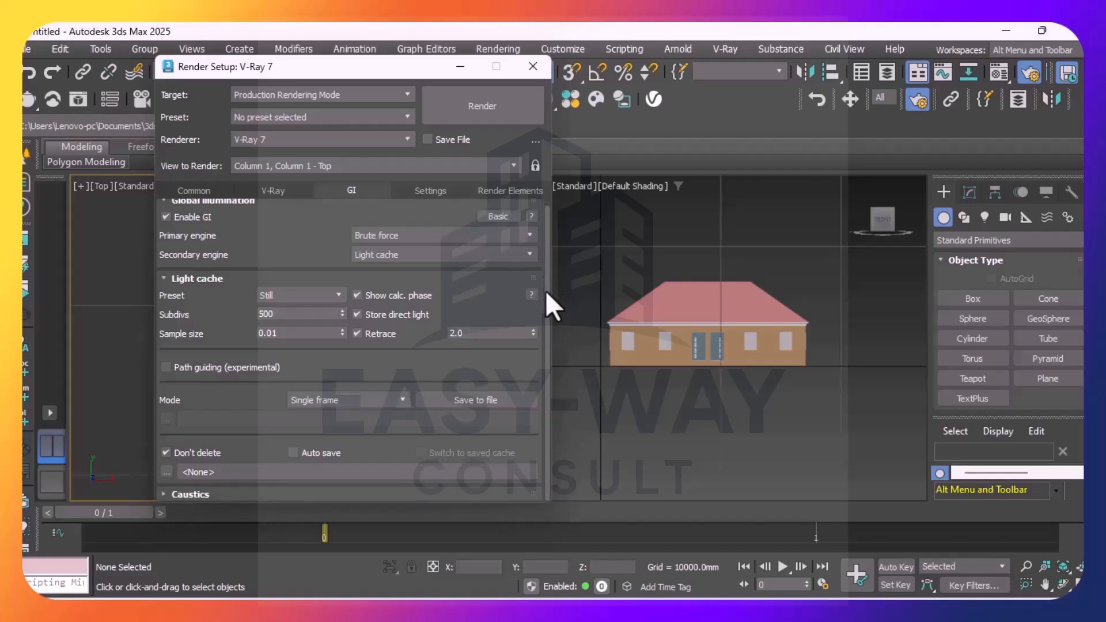
scroll(544, 296, "up", 1)
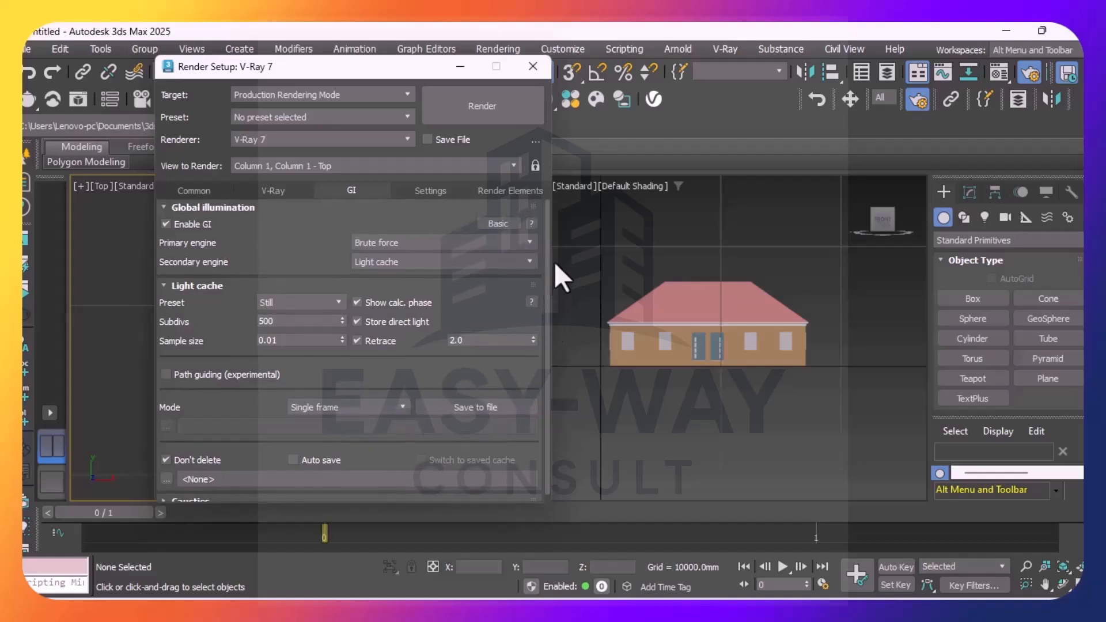
Set the progressive image sampler's max render time to 3.0 minutes and close the render setup
left_click(295, 190)
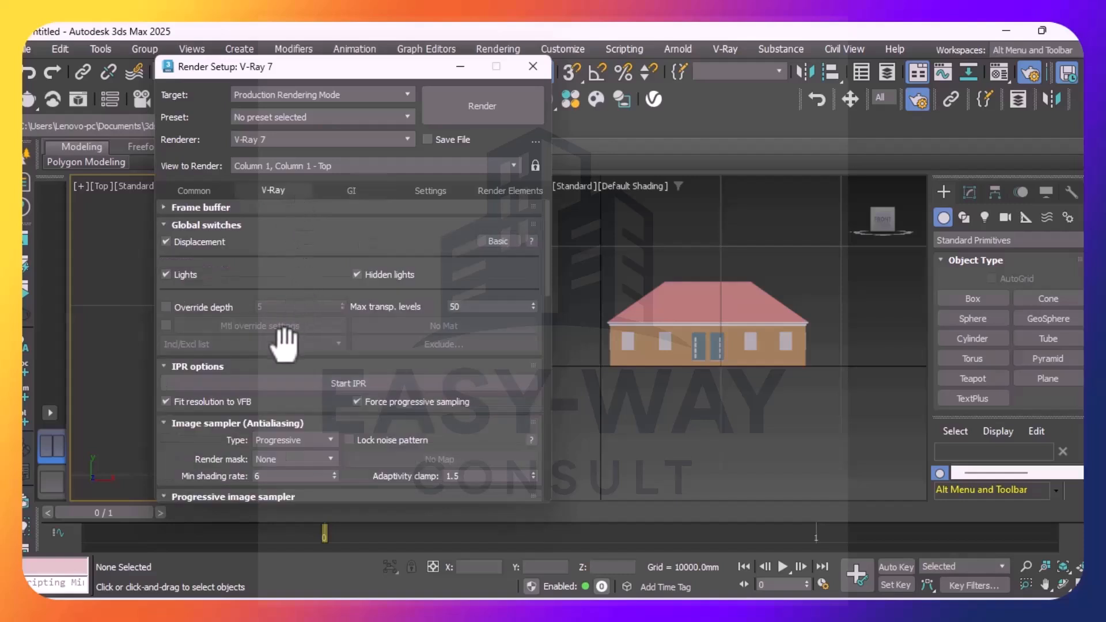
left_click_drag(547, 251, 550, 289)
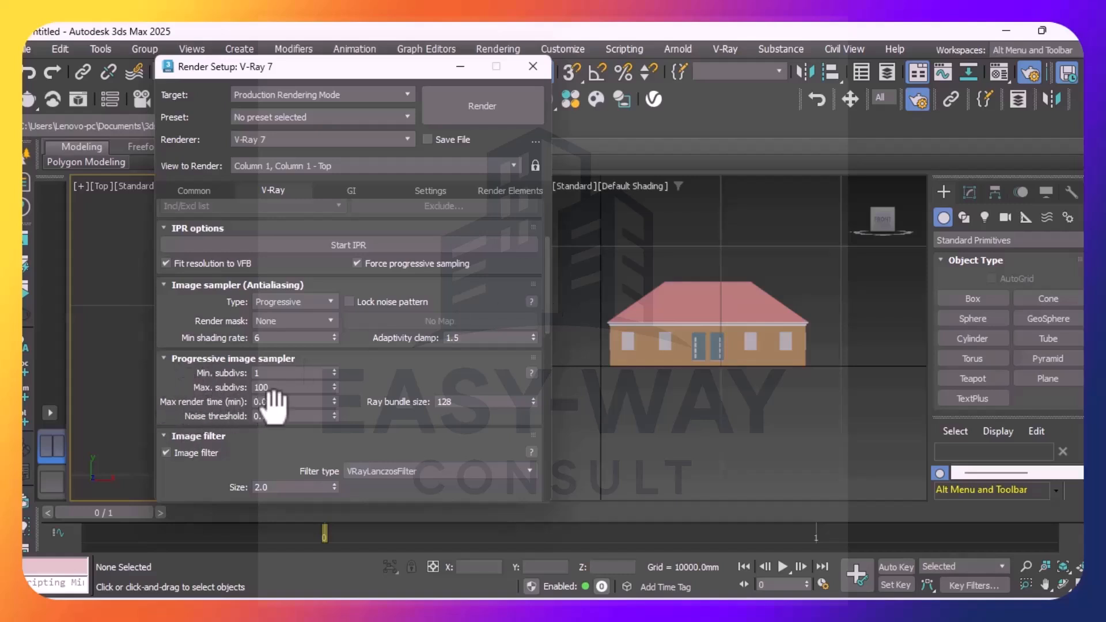
mouse_move(279, 407)
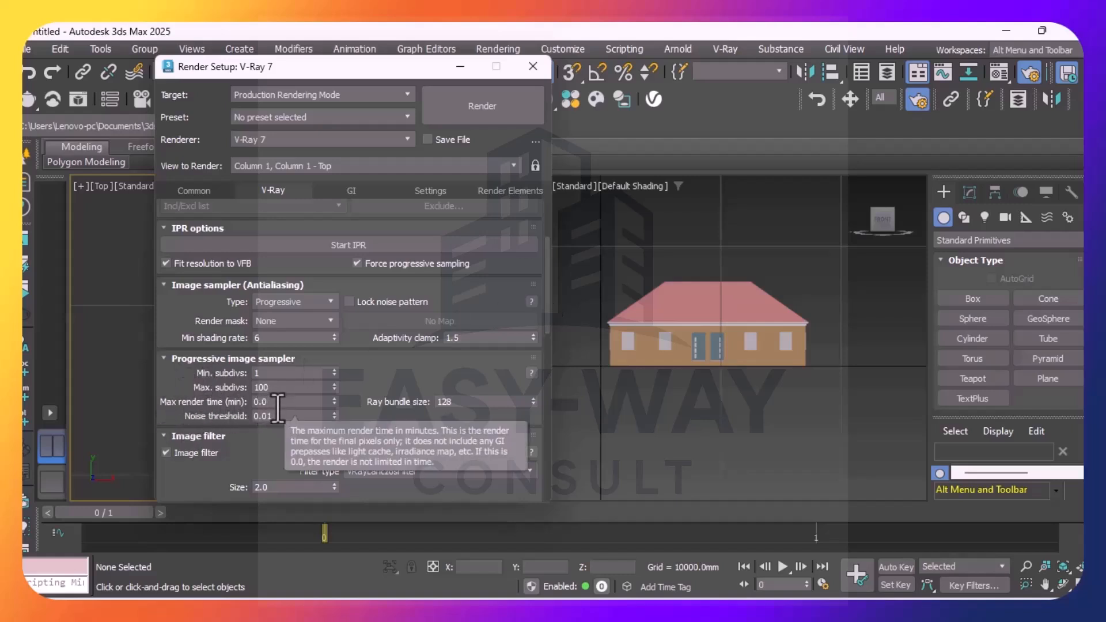
left_click(332, 324)
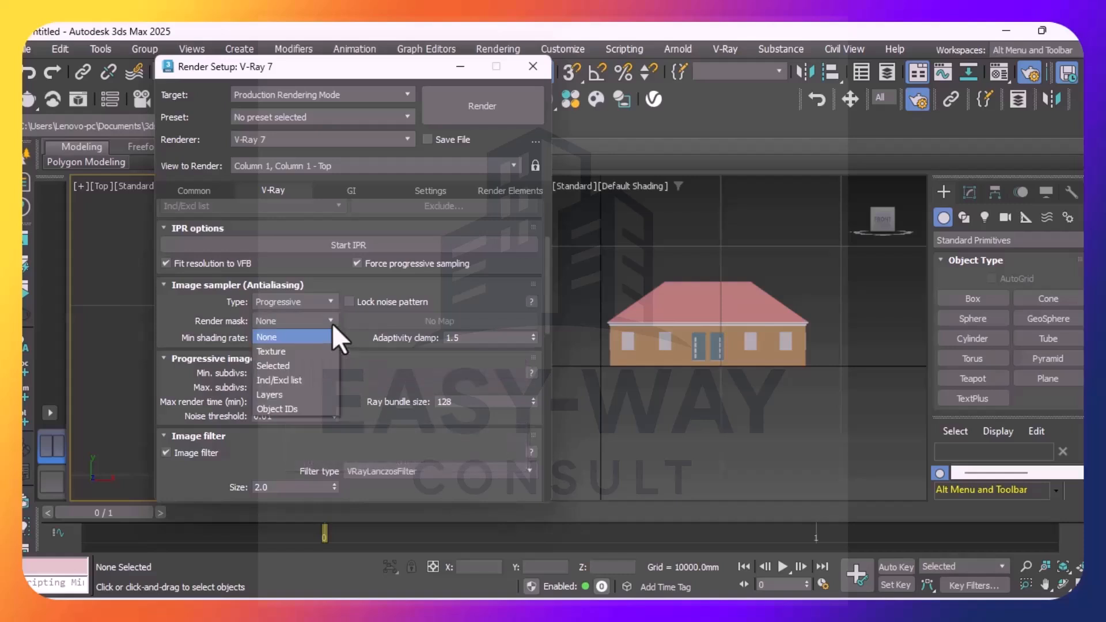
left_click(331, 323)
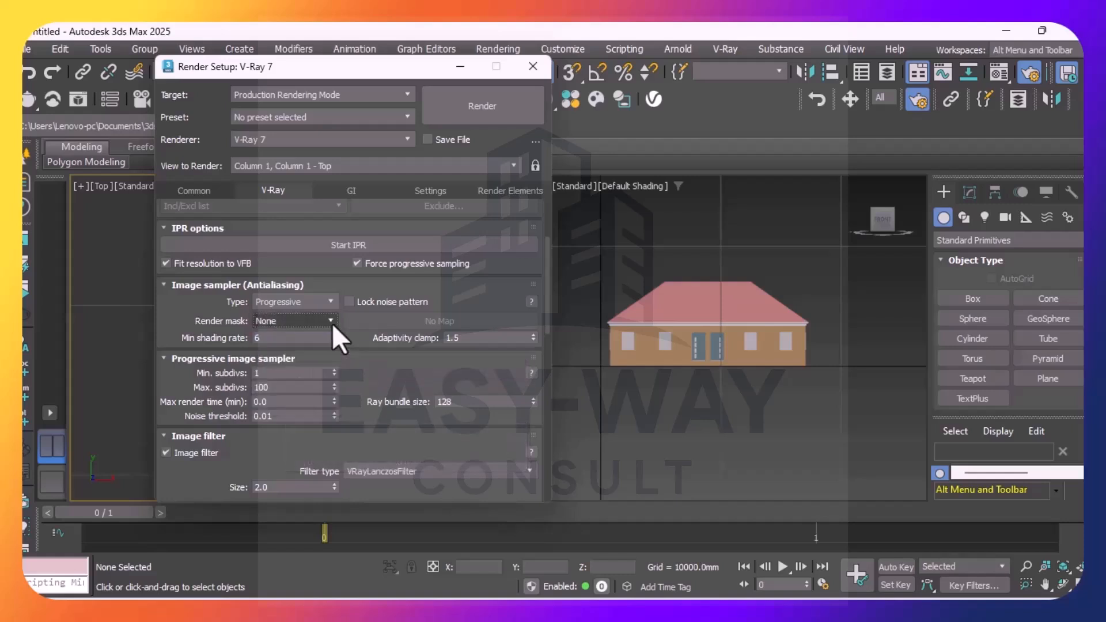
left_click(269, 401)
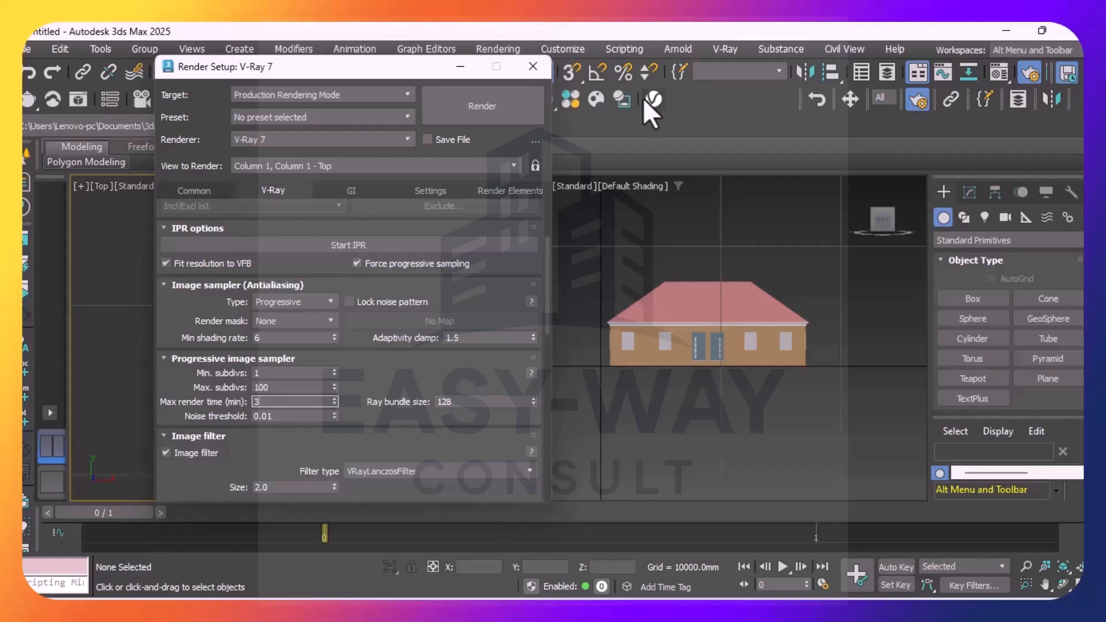
left_click(445, 139)
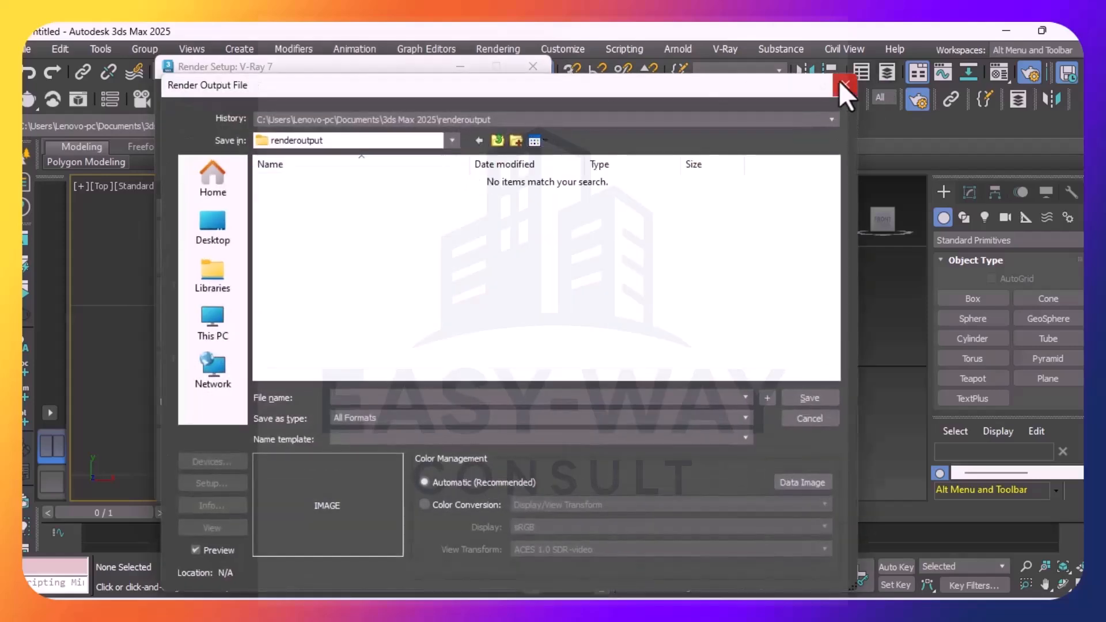
left_click(845, 84)
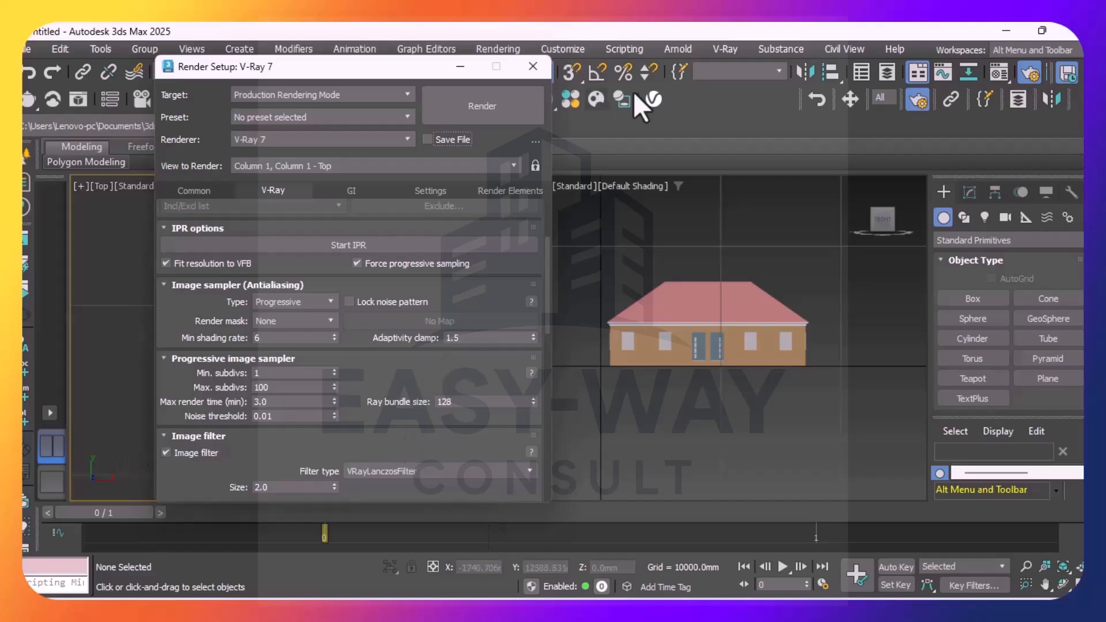
left_click(533, 66)
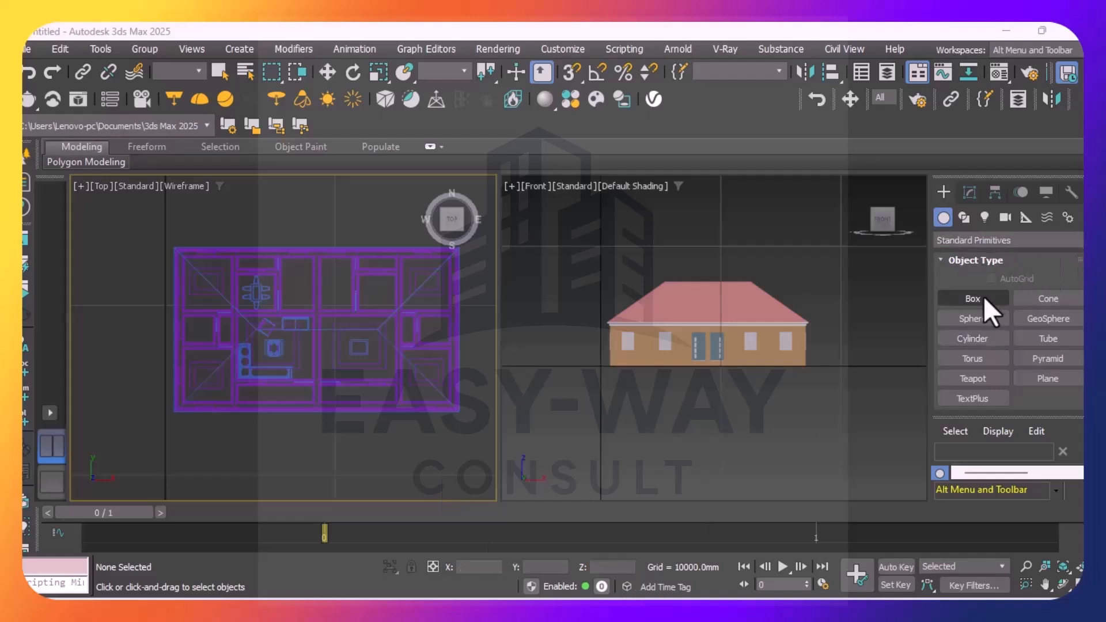
Create a targeted Physical camera in the top view, placed in the house's lower-right interior and aimed diagonally toward the upper middle of the plan
left_click(1006, 219)
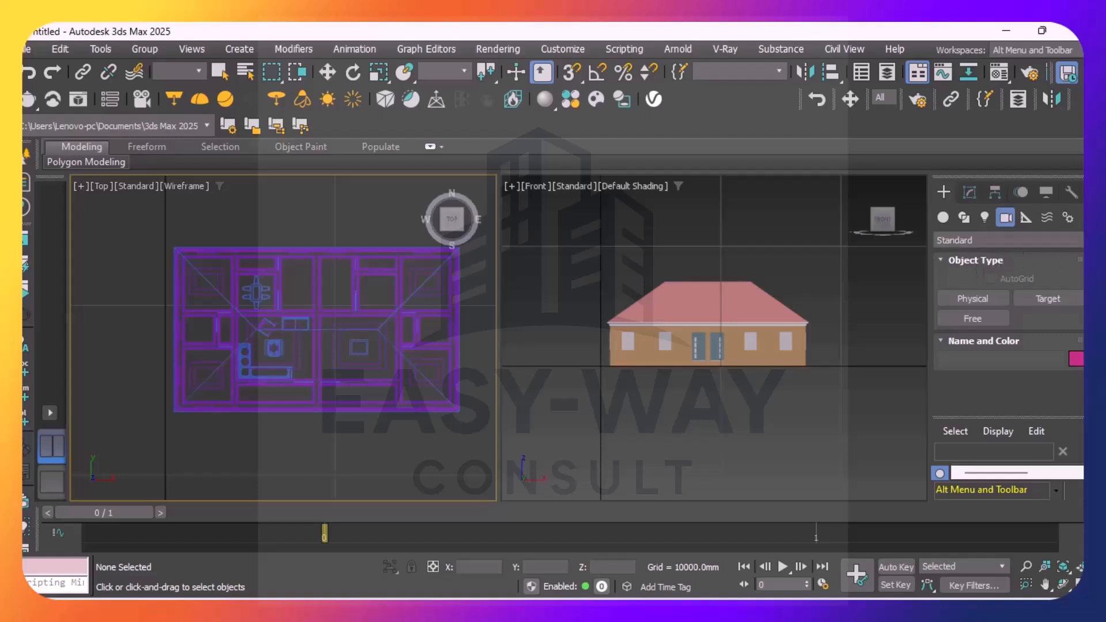
left_click(963, 297)
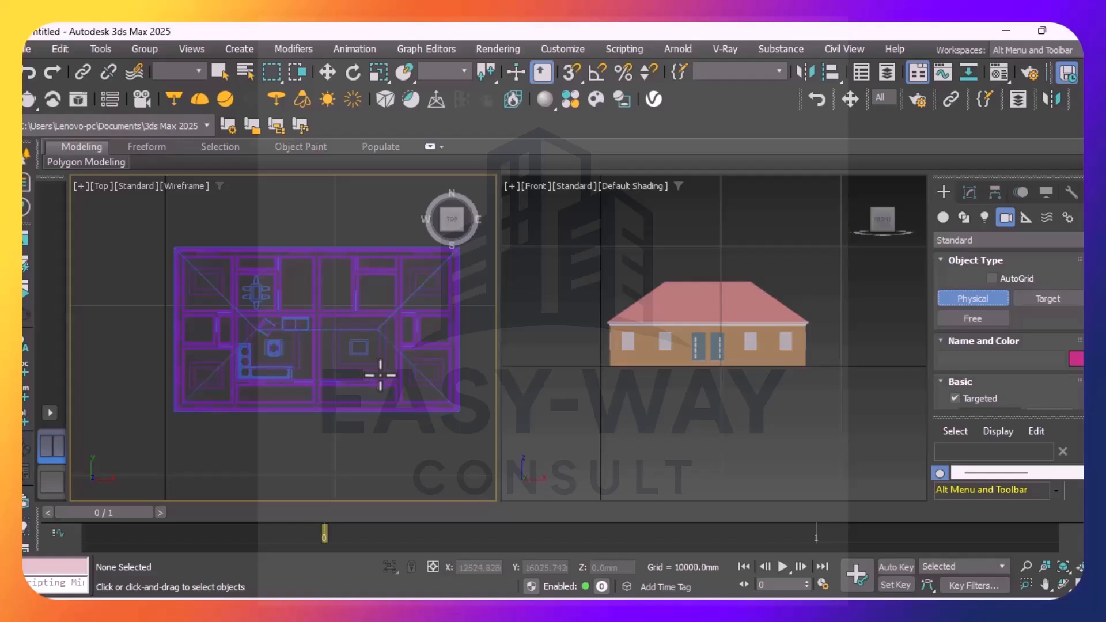
left_click_drag(385, 373, 307, 289)
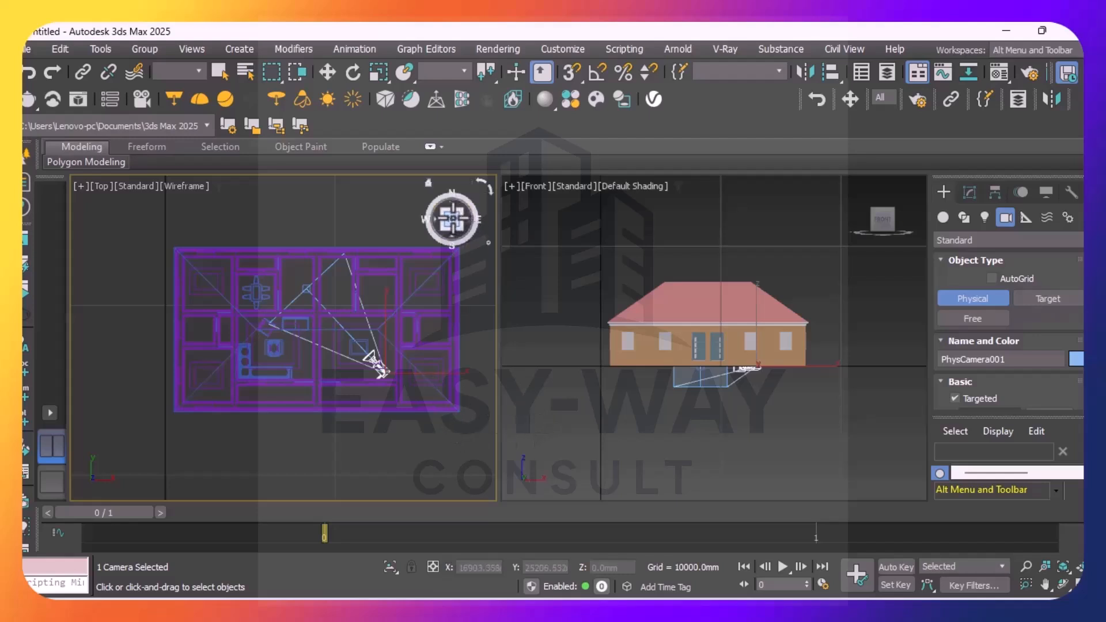
left_click_drag(451, 218, 453, 160)
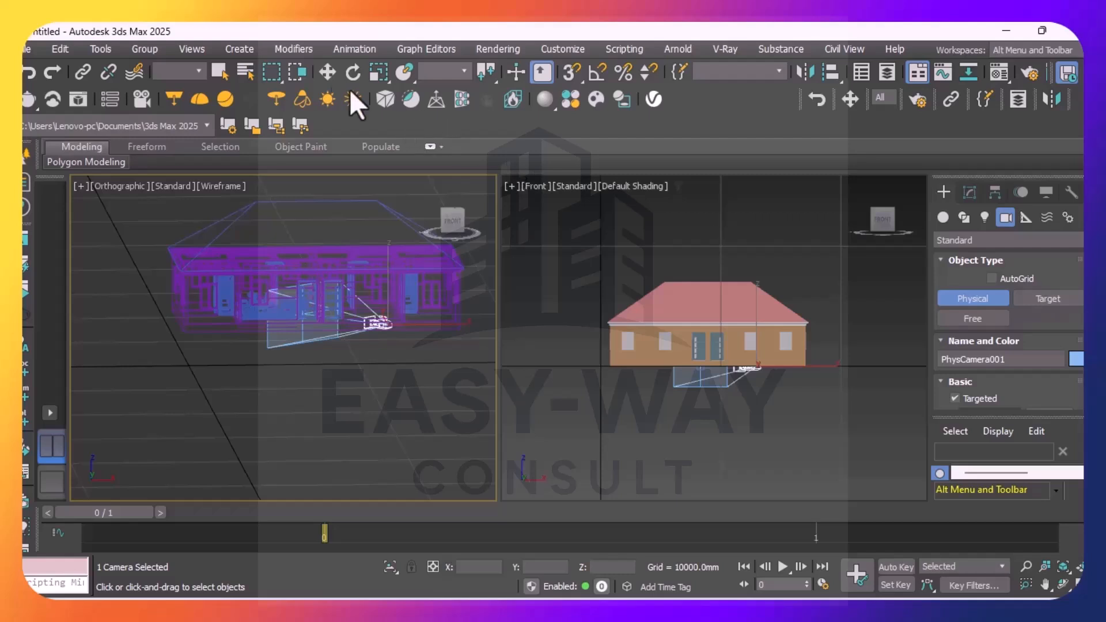
left_click(220, 73)
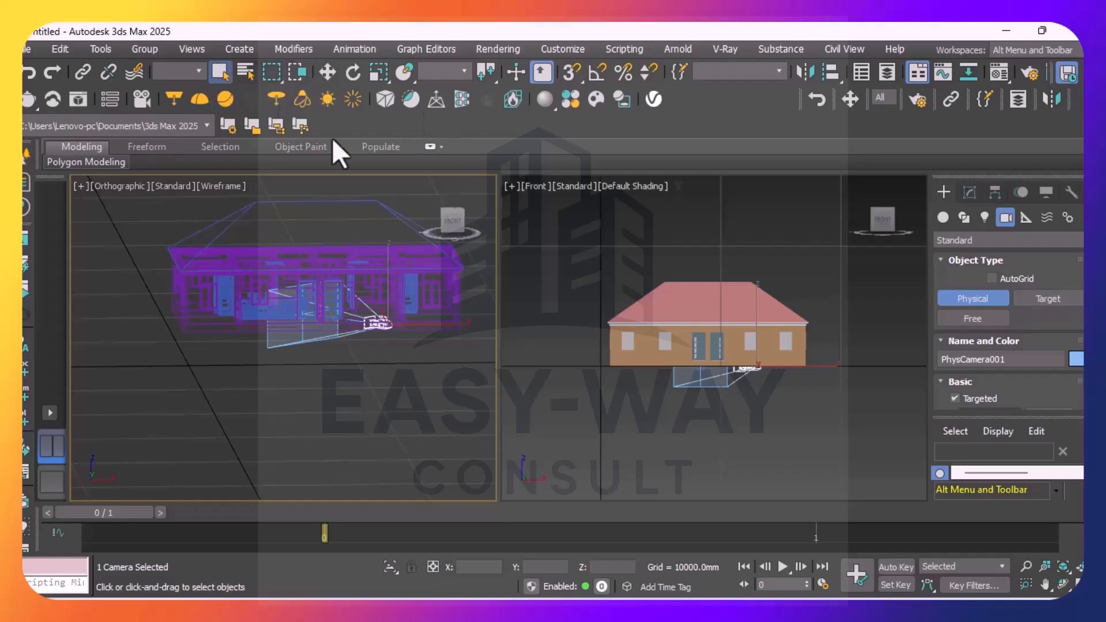
Switch the front viewport to the view through PhysCamera001
left_click(537, 185)
mouse_move(574, 203)
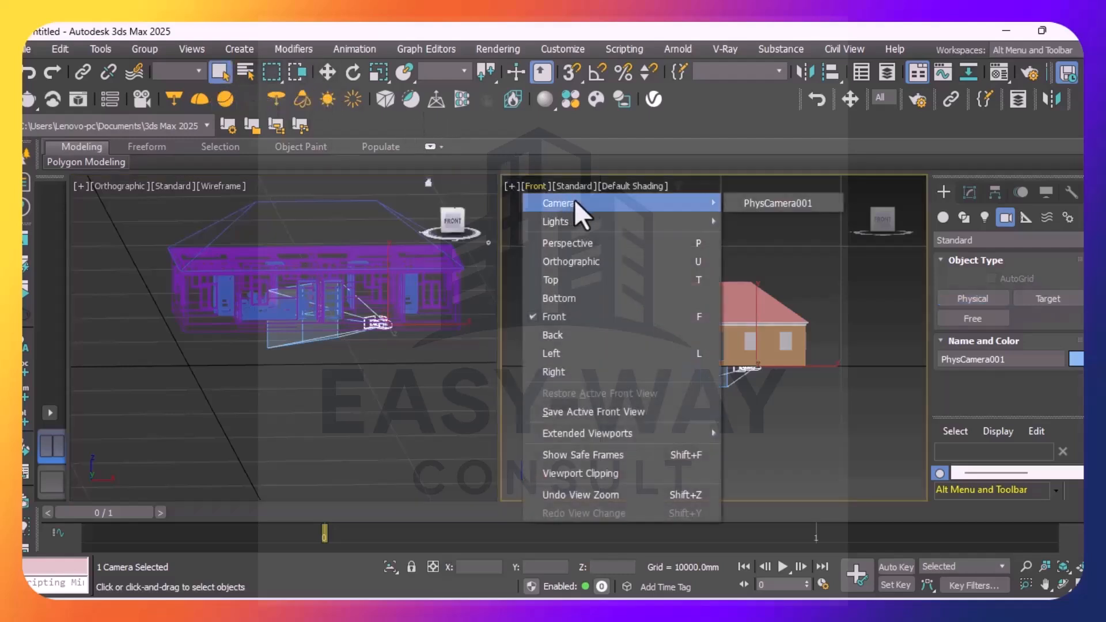
left_click(801, 202)
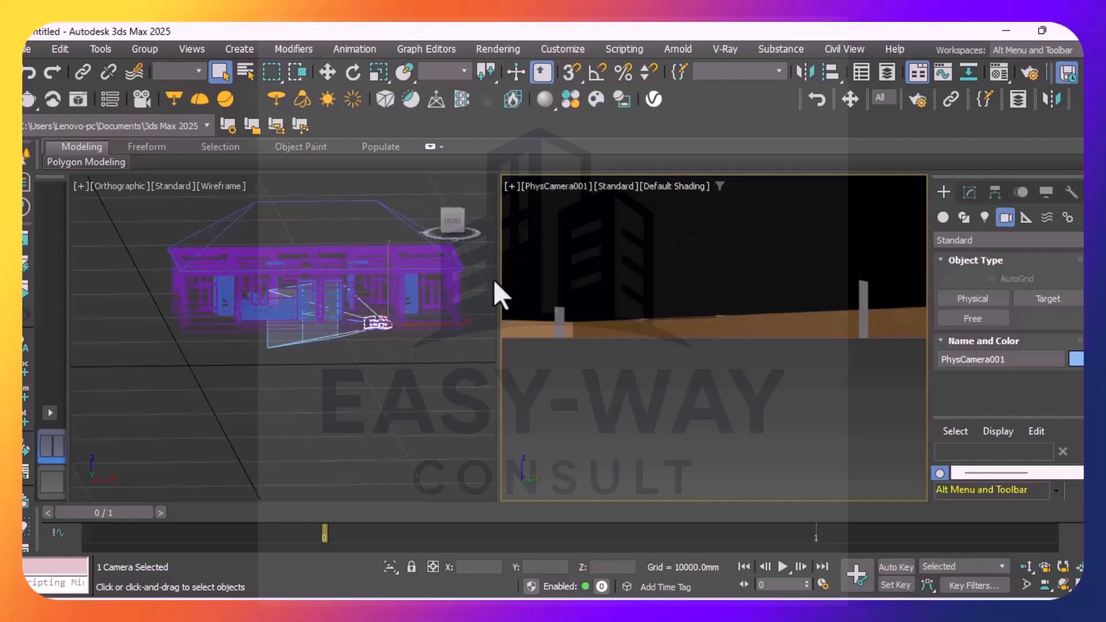
left_click(548, 185)
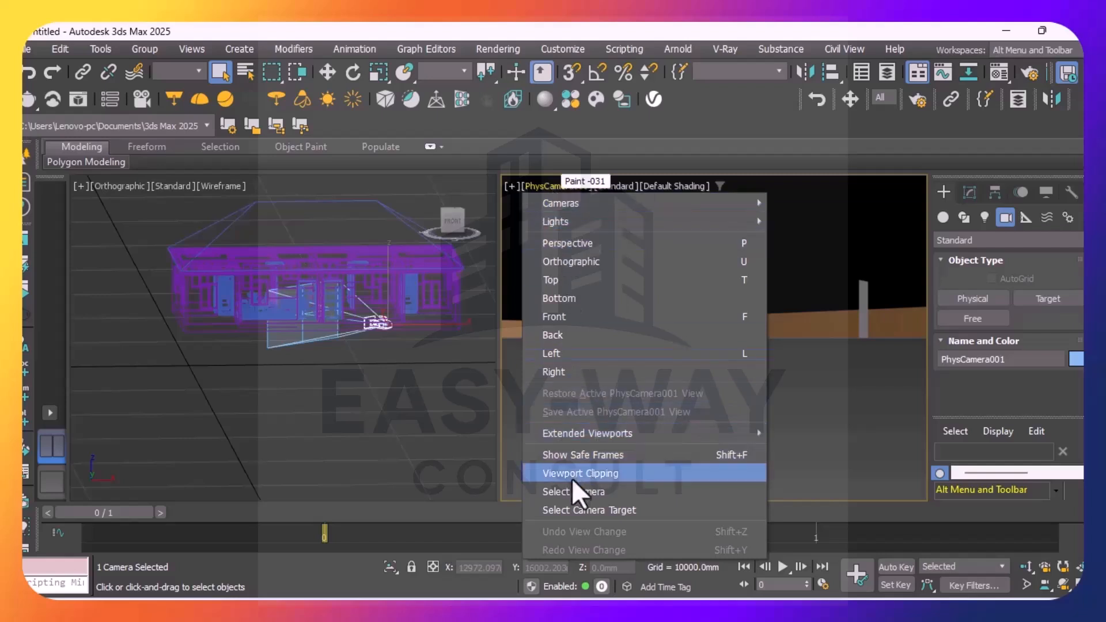
mouse_move(618, 440)
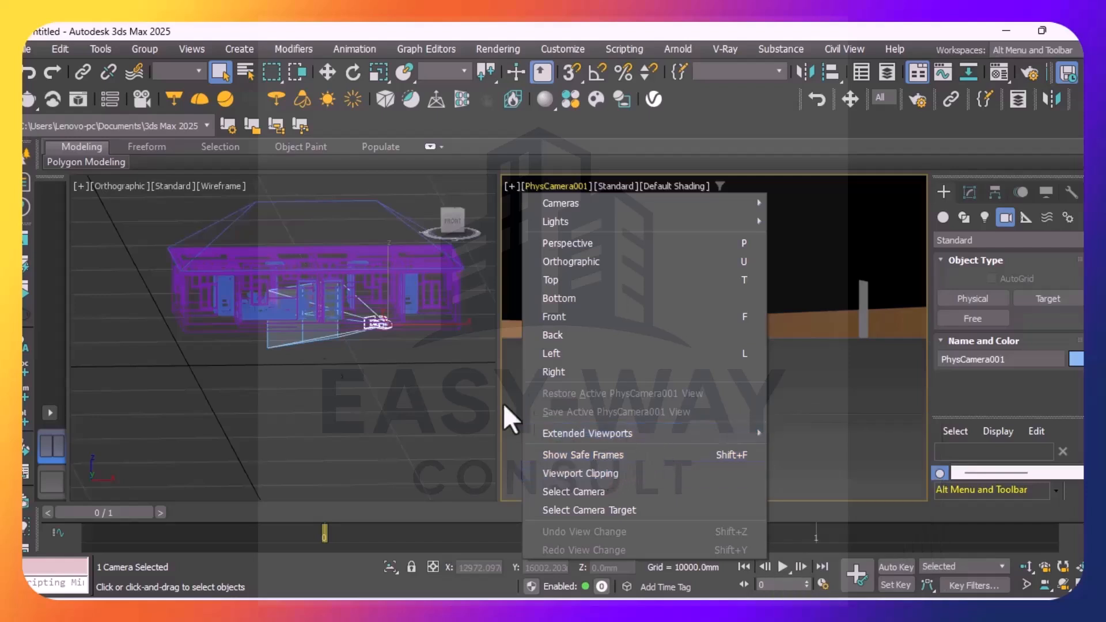
left_click(473, 184)
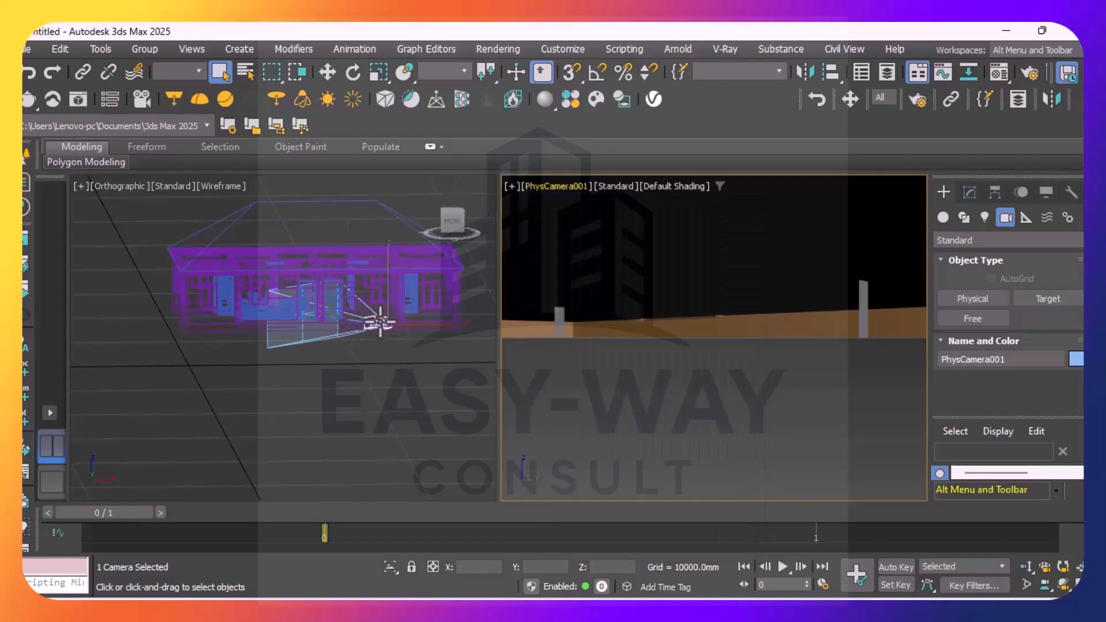
Select PhysCamera001 and raise it off the floor to a height of about 1179 mm on Z
scroll(370, 329, "up", 3)
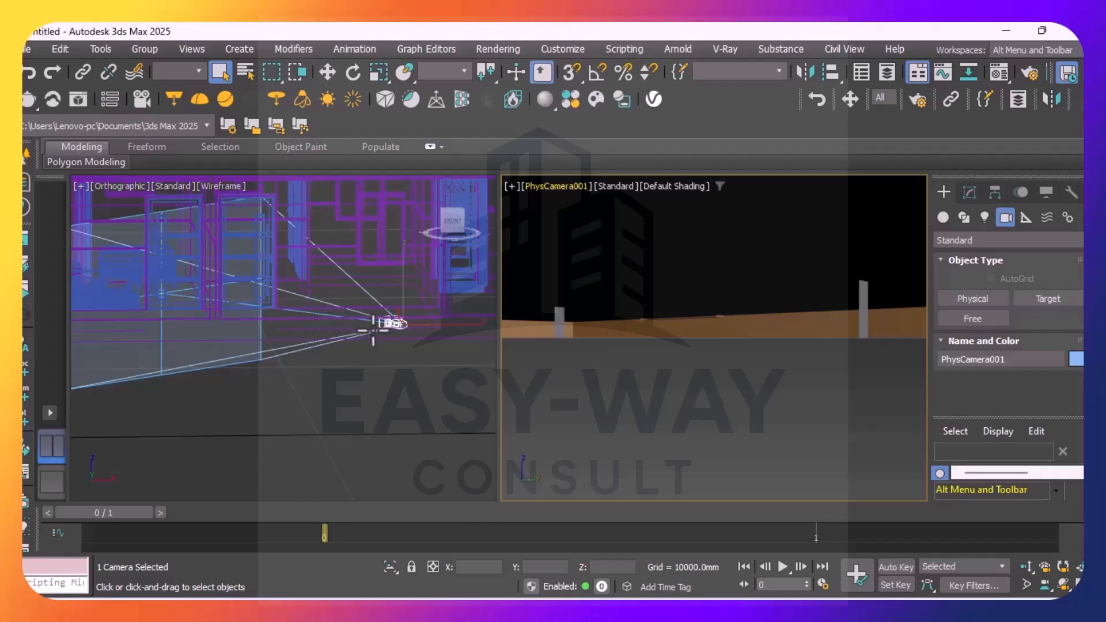
left_click(395, 326)
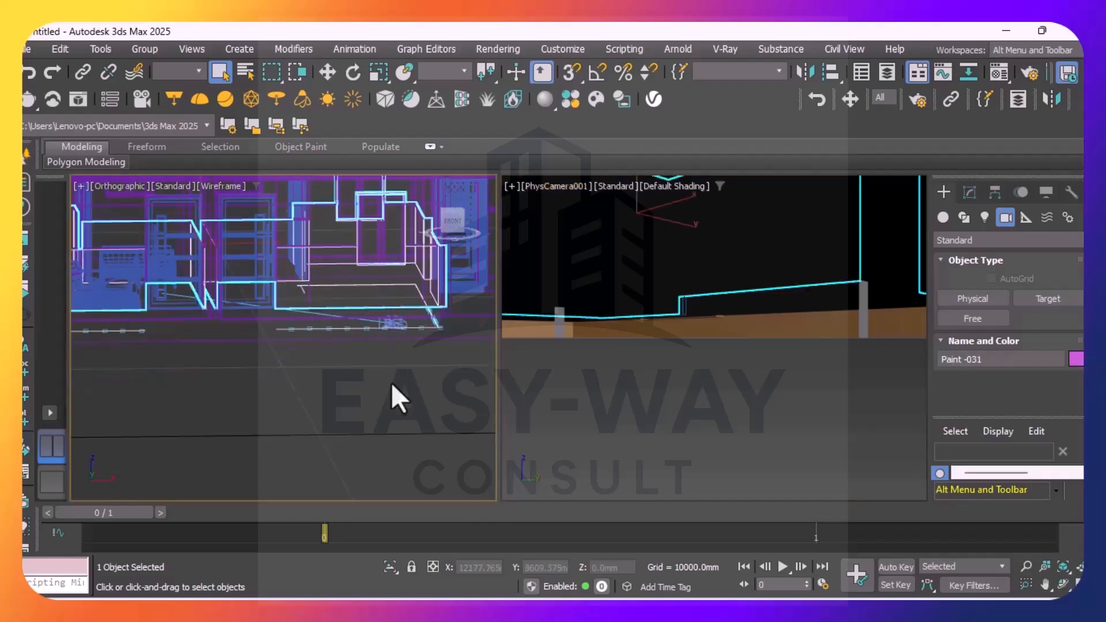
left_click(427, 360)
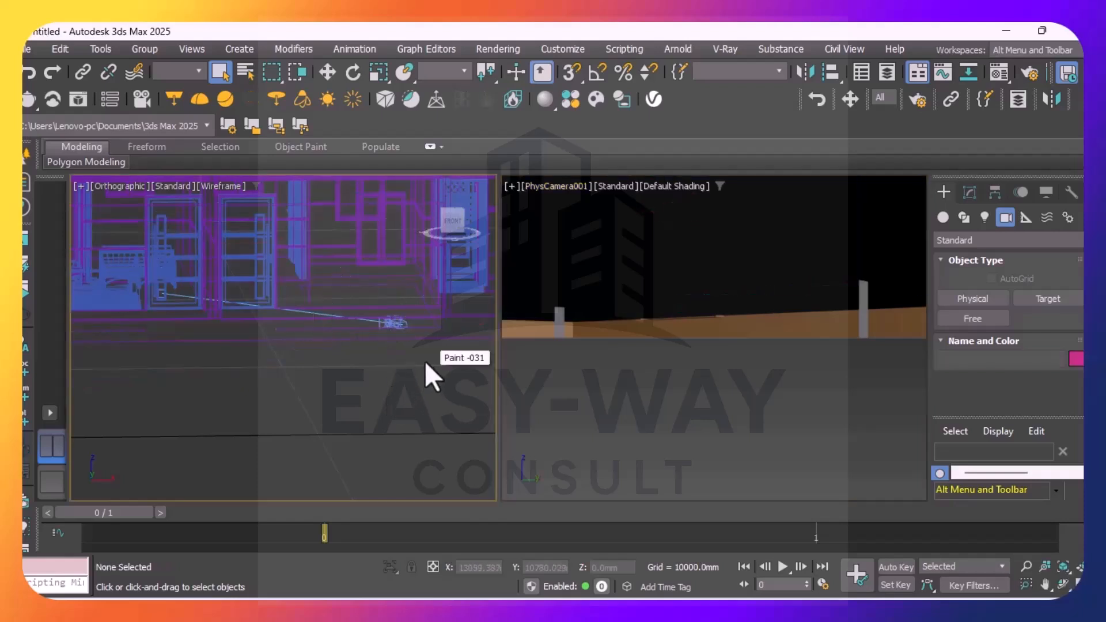
key("shift+g")
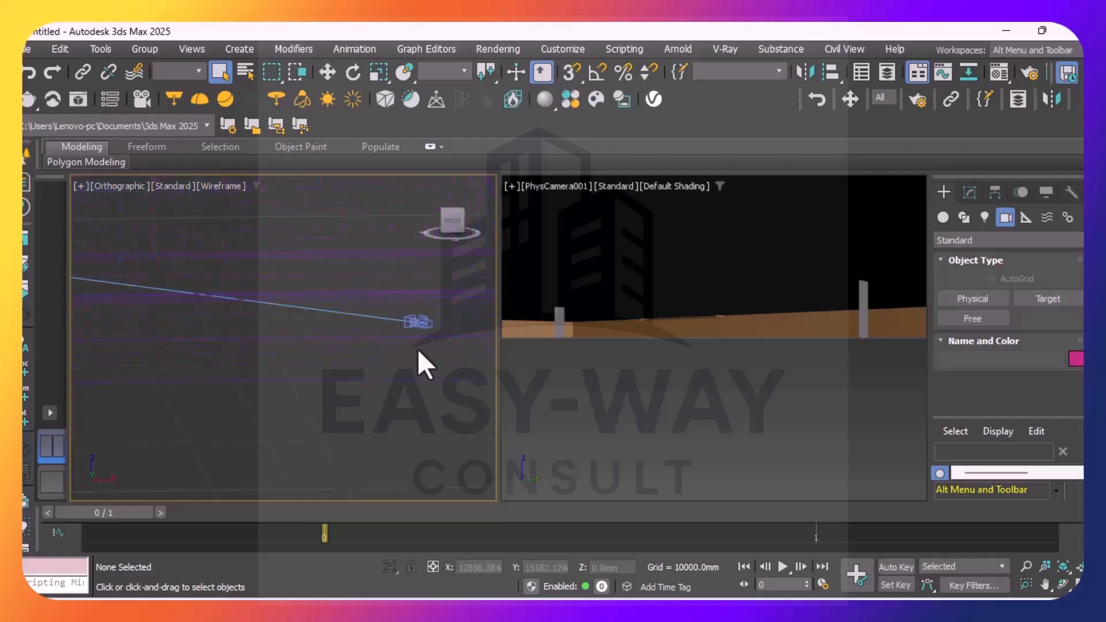
left_click(418, 321)
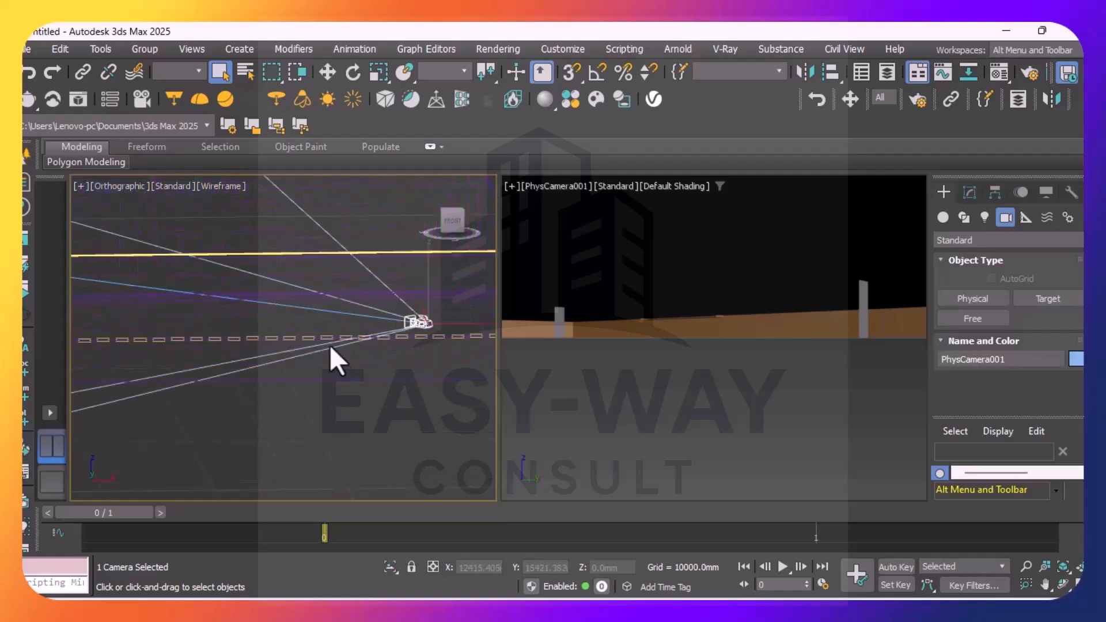
scroll(337, 370, "down", 8)
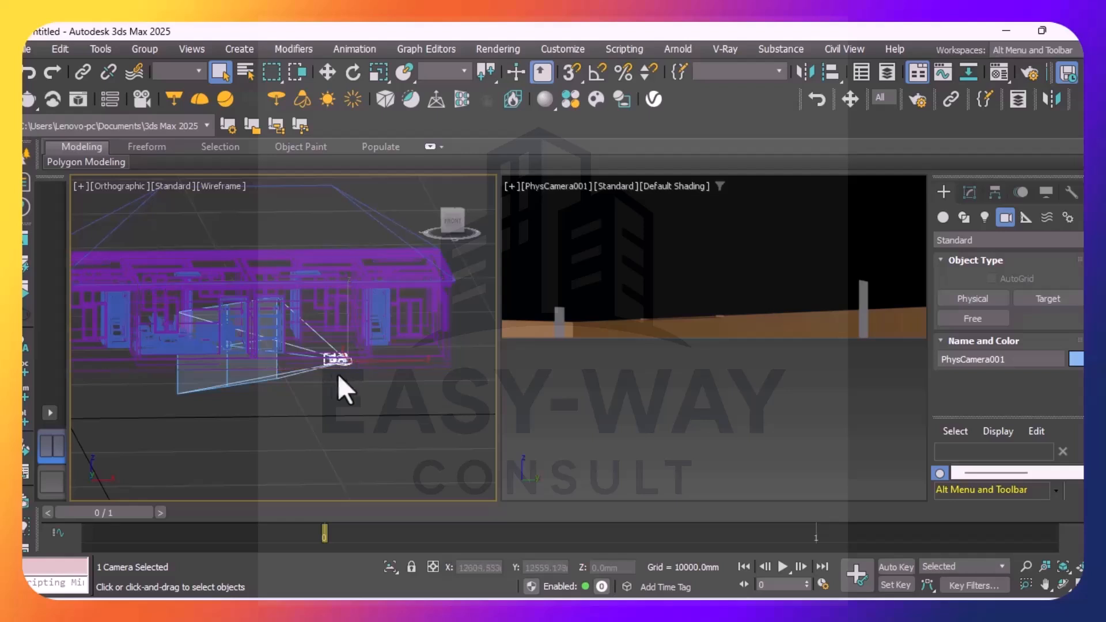
left_click(327, 73)
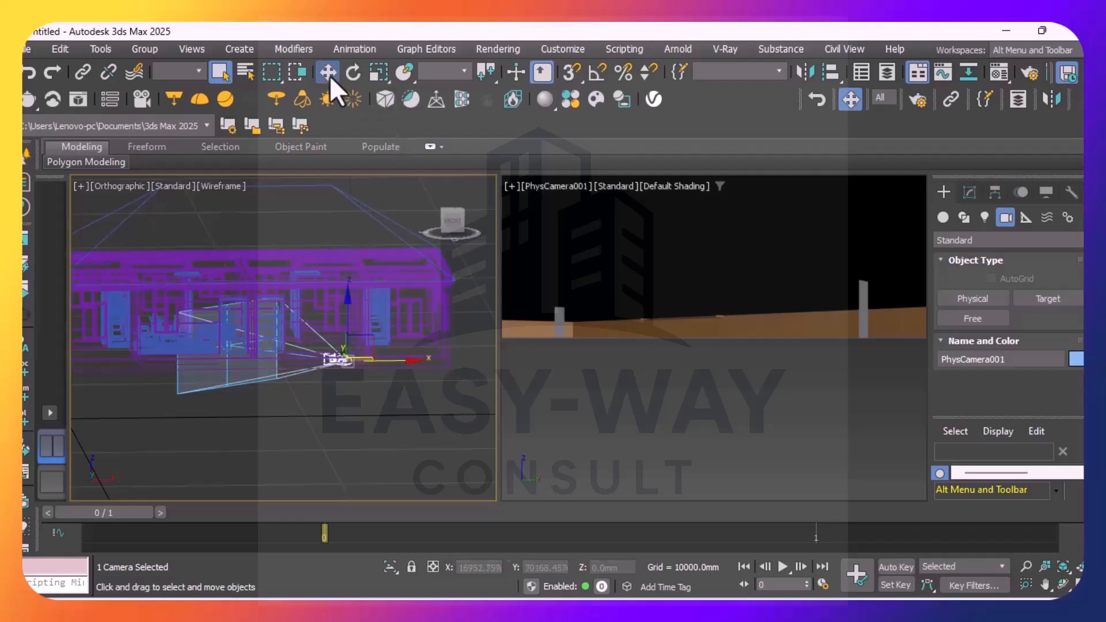
left_click_drag(345, 329, 350, 305)
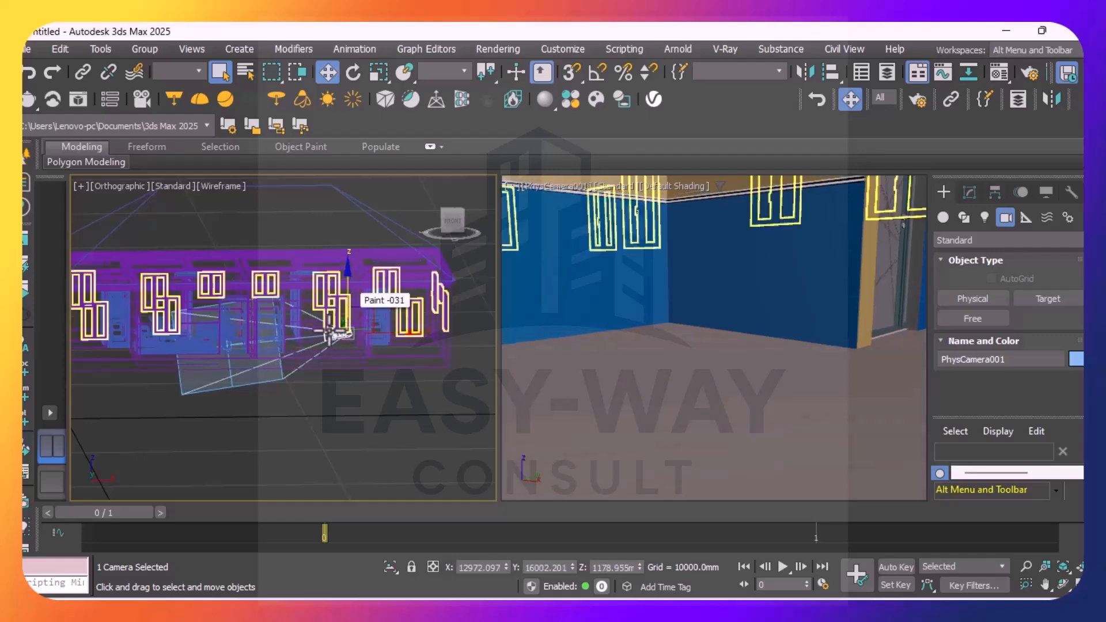
Select the PhysCamera001 target and raise it to about 438 mm on Z
scroll(221, 349, "up", 5)
scroll(230, 361, "up", 6)
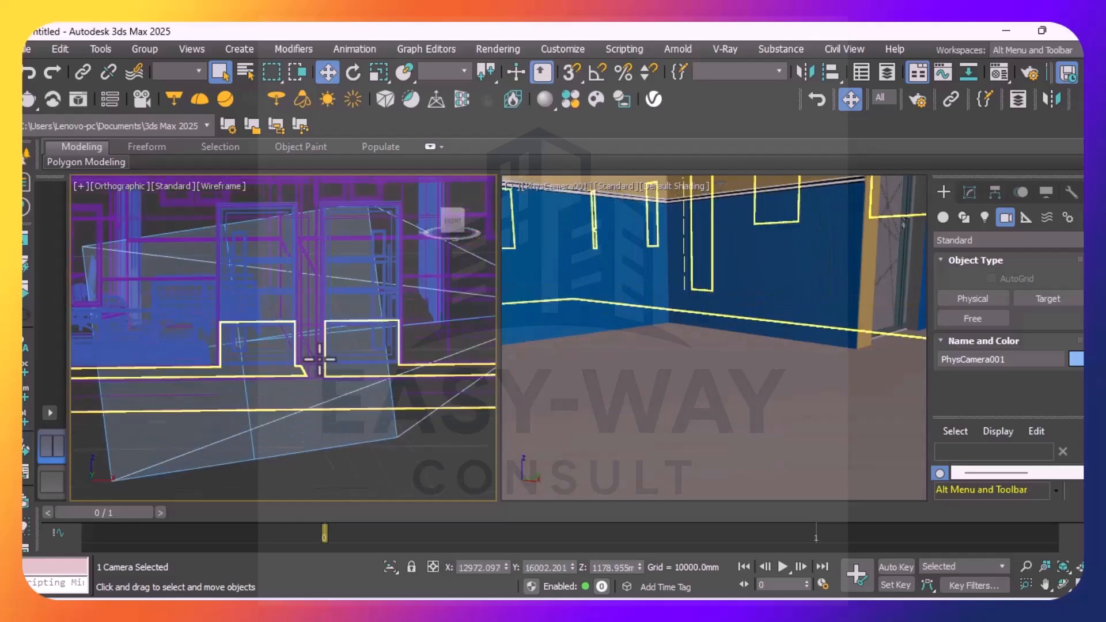
scroll(239, 317, "up", 3)
left_click(228, 323)
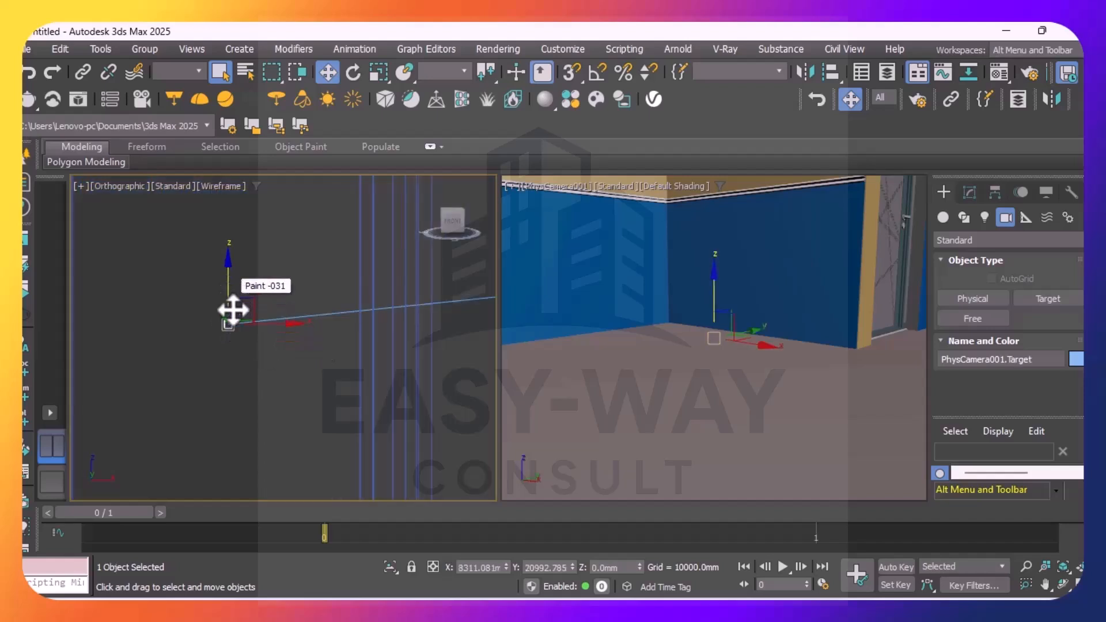
scroll(317, 360, "down", 5)
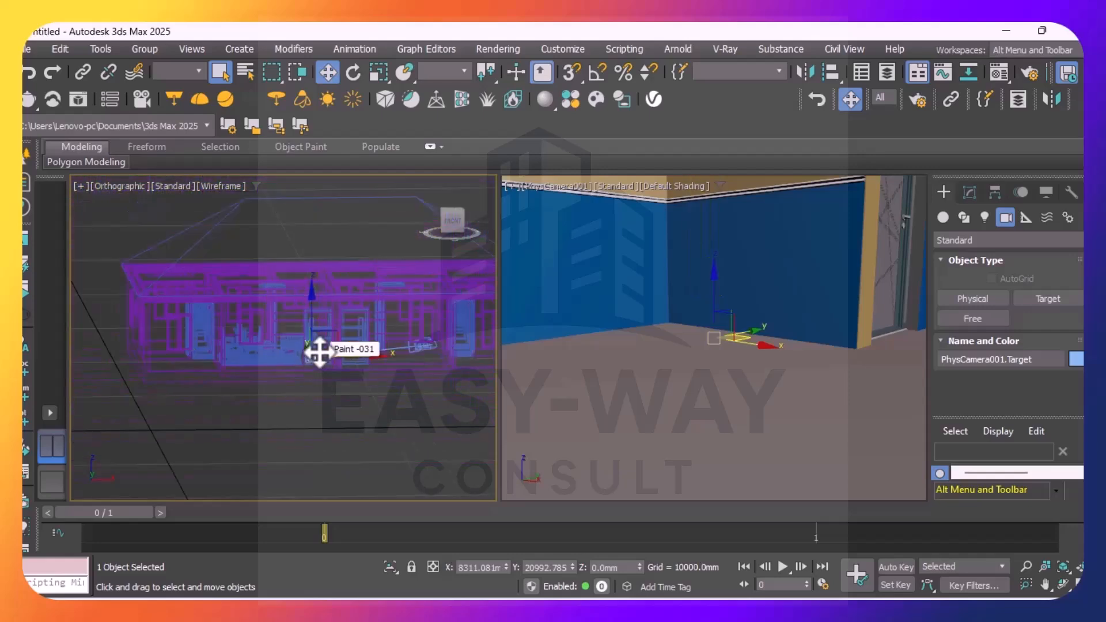
left_click_drag(311, 314, 314, 295)
left_click_drag(316, 300, 318, 304)
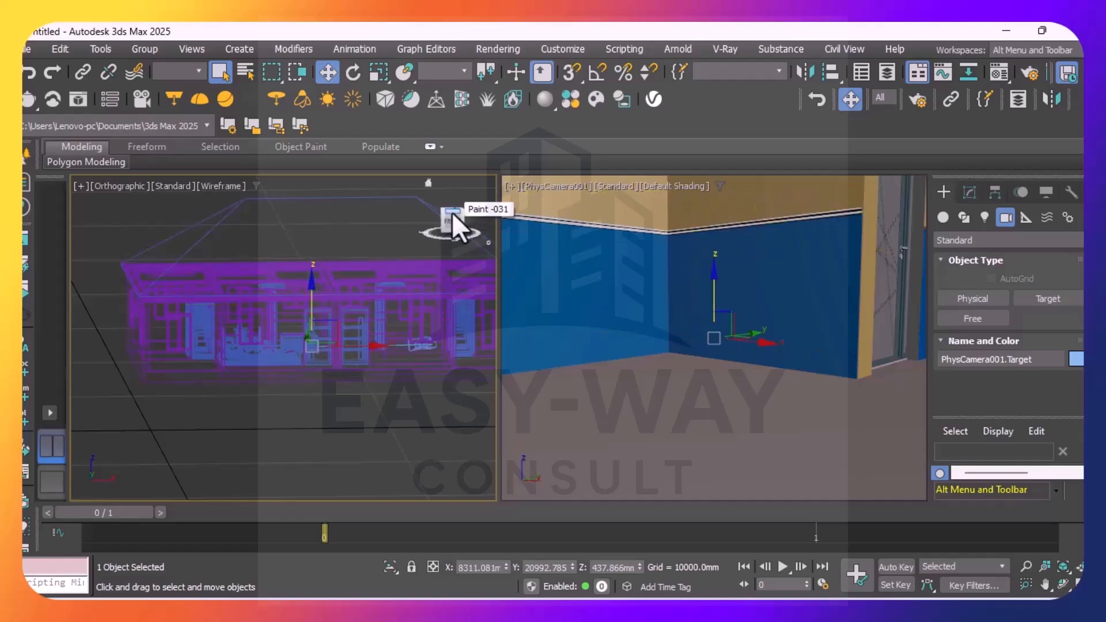
Shift the camera target along X to about 9904 mm from the top of the plan
left_click_drag(452, 212, 456, 280)
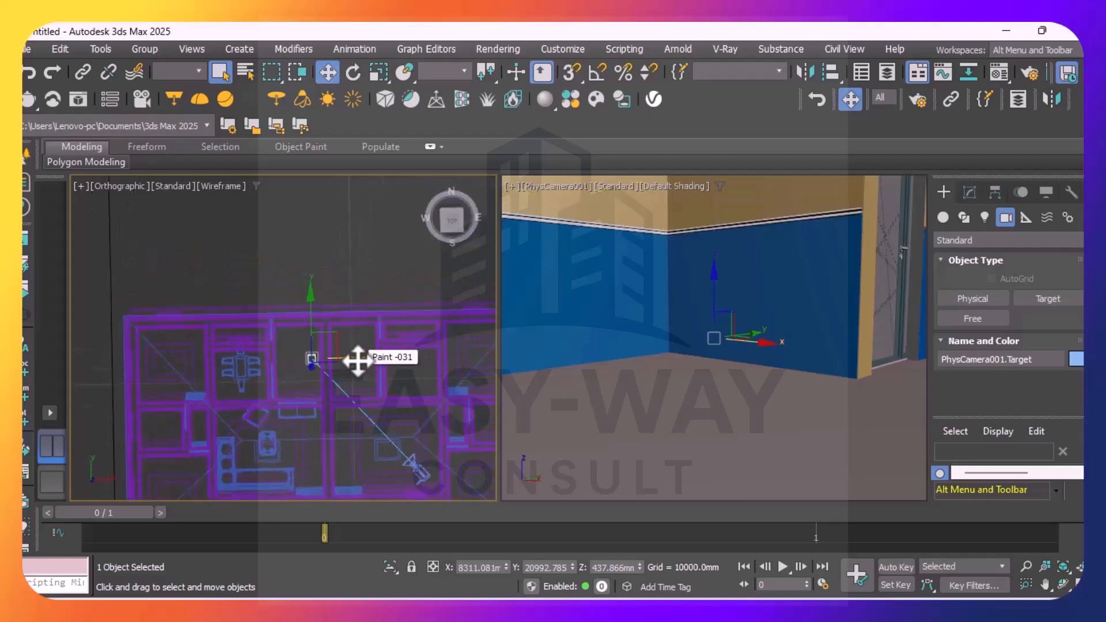
mouse_move(361, 359)
left_mouse_down()
mouse_move(413, 370)
mouse_move(392, 363)
left_mouse_up()
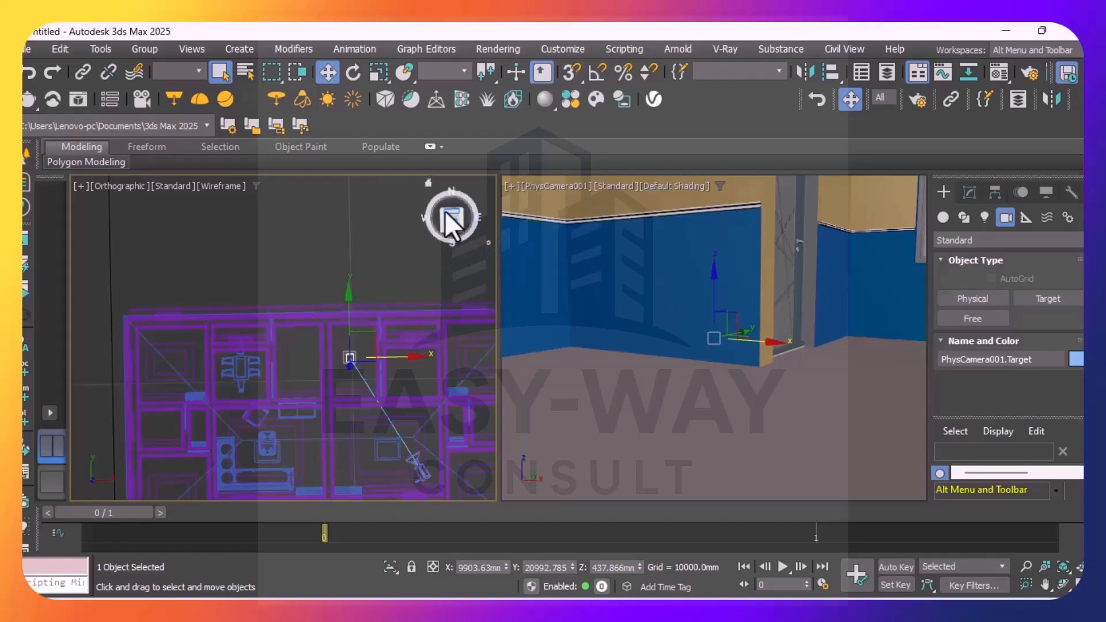
left_click_drag(445, 210, 481, 170)
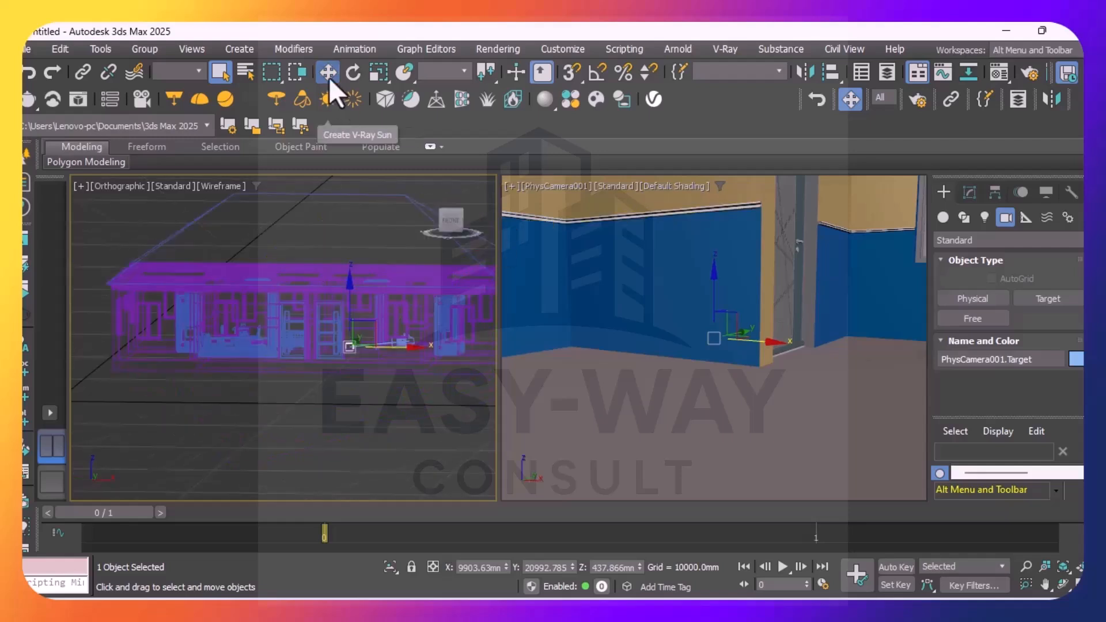
left_click(322, 74)
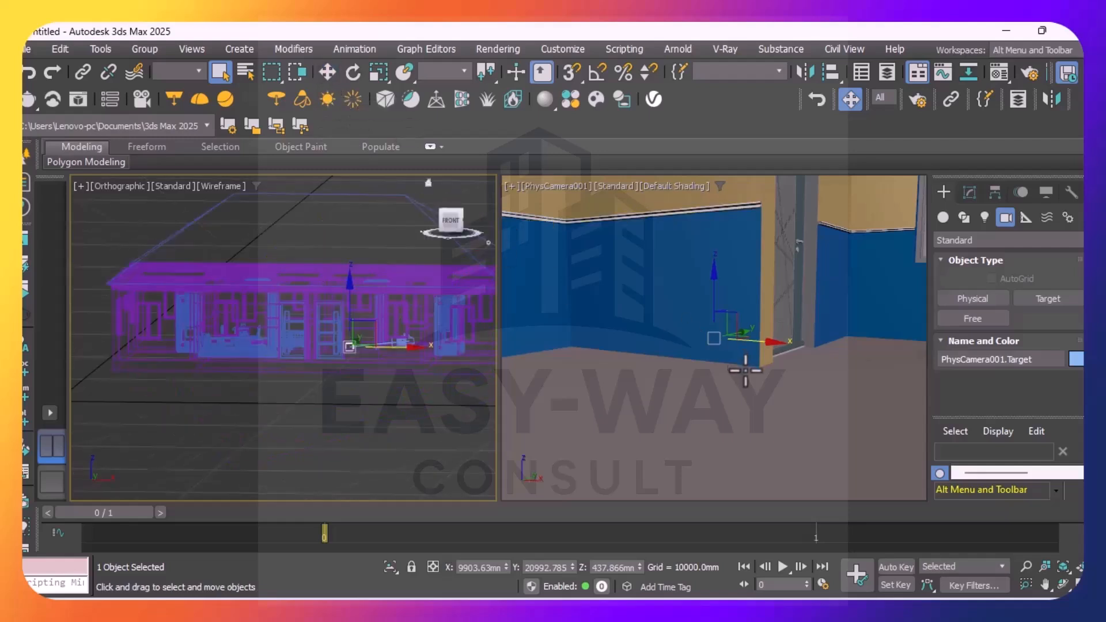
Reposition the camera target in the camera view to about X 8157 mm and Z 872 mm, aiming at the room corner
left_click_drag(748, 344, 672, 370)
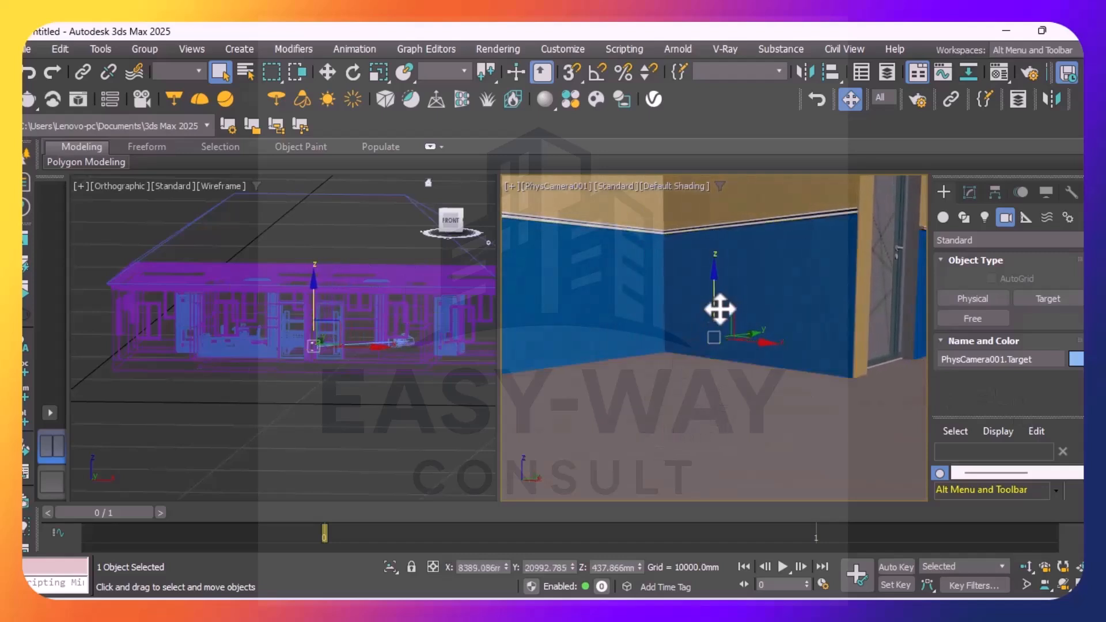
left_click_drag(714, 297, 696, 335)
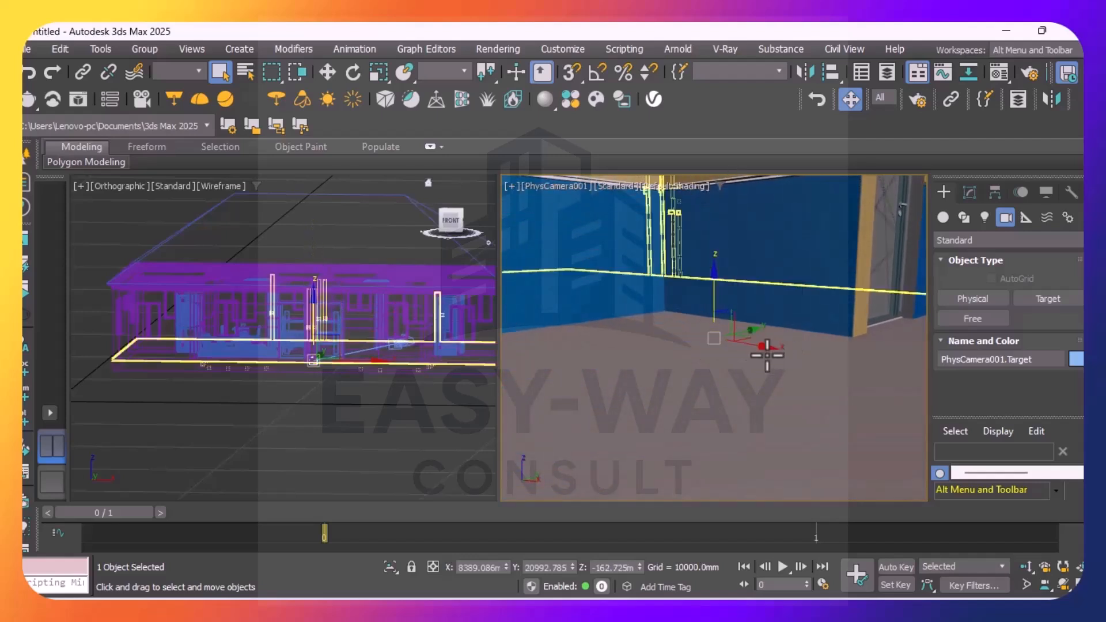
left_click_drag(765, 347, 729, 207)
left_click_drag(757, 341, 778, 339)
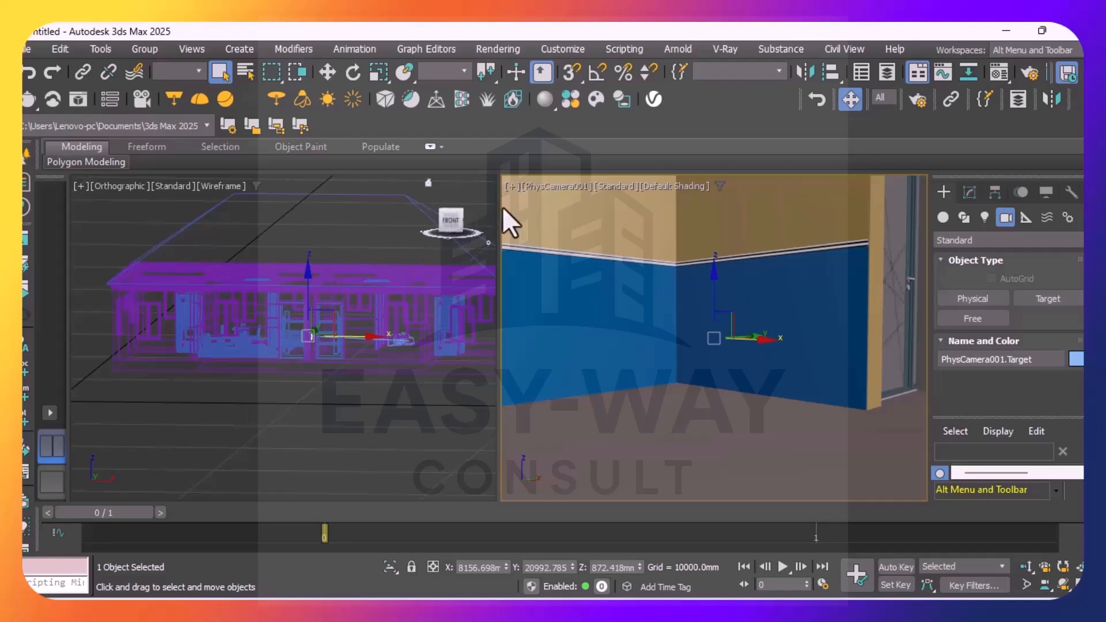
Show safe frames in the PhysCamera001 viewport
left_click(561, 187)
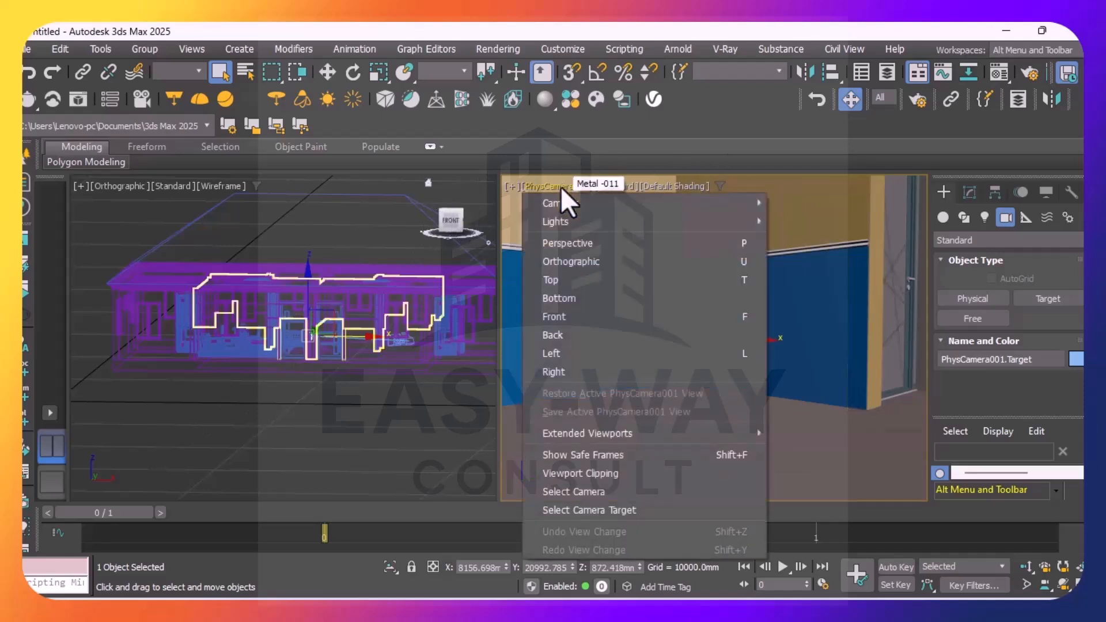
left_click(609, 457)
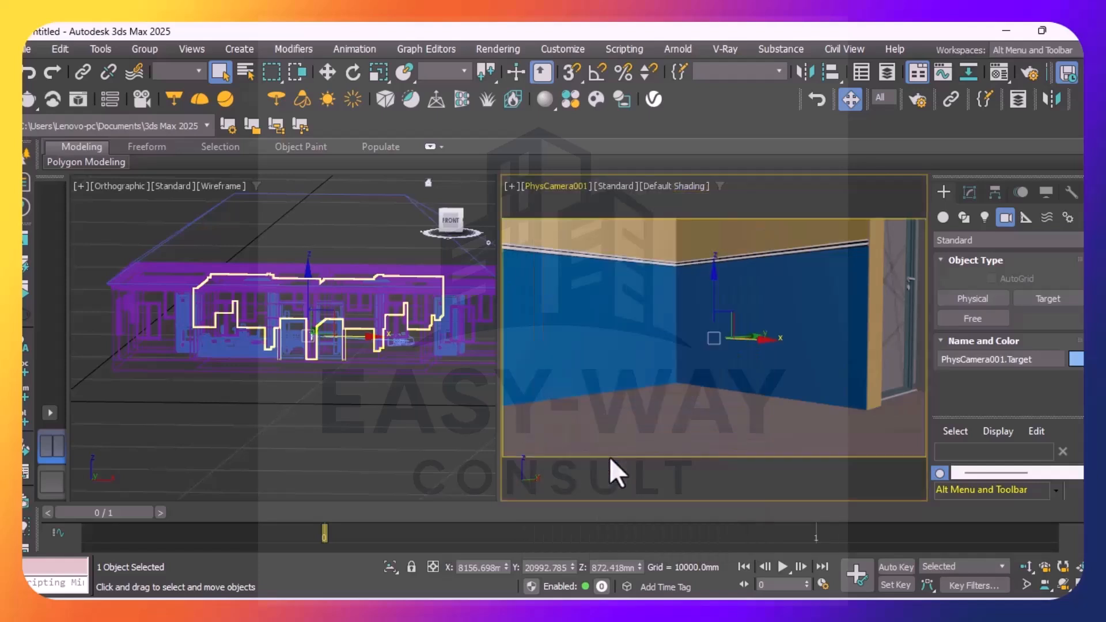
left_click(545, 190)
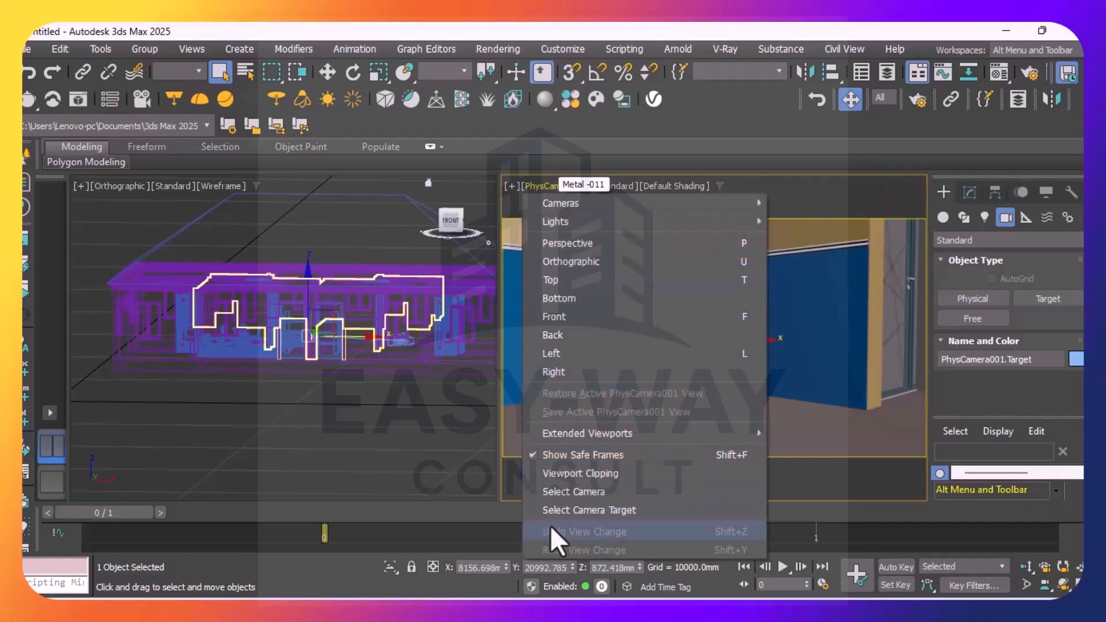
left_click(568, 509)
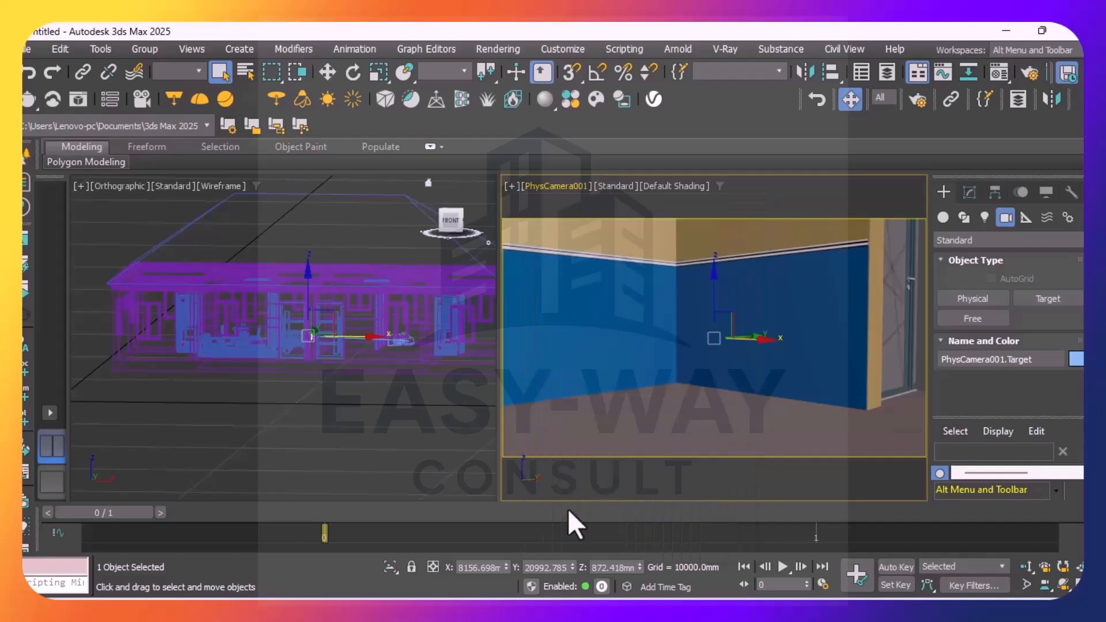
left_click(553, 190)
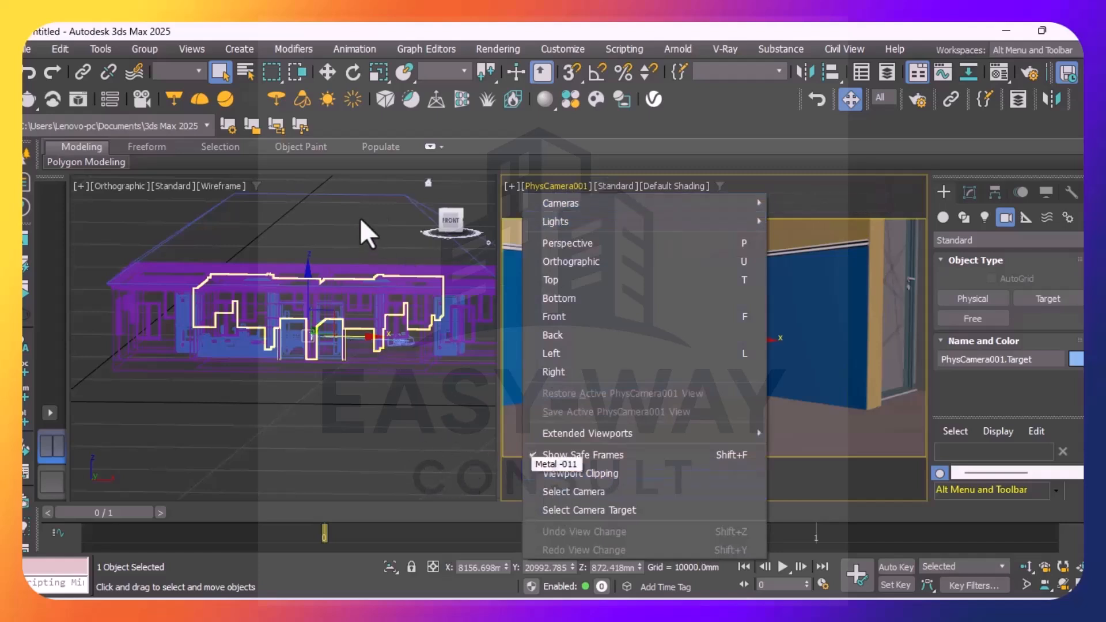
left_click(382, 186)
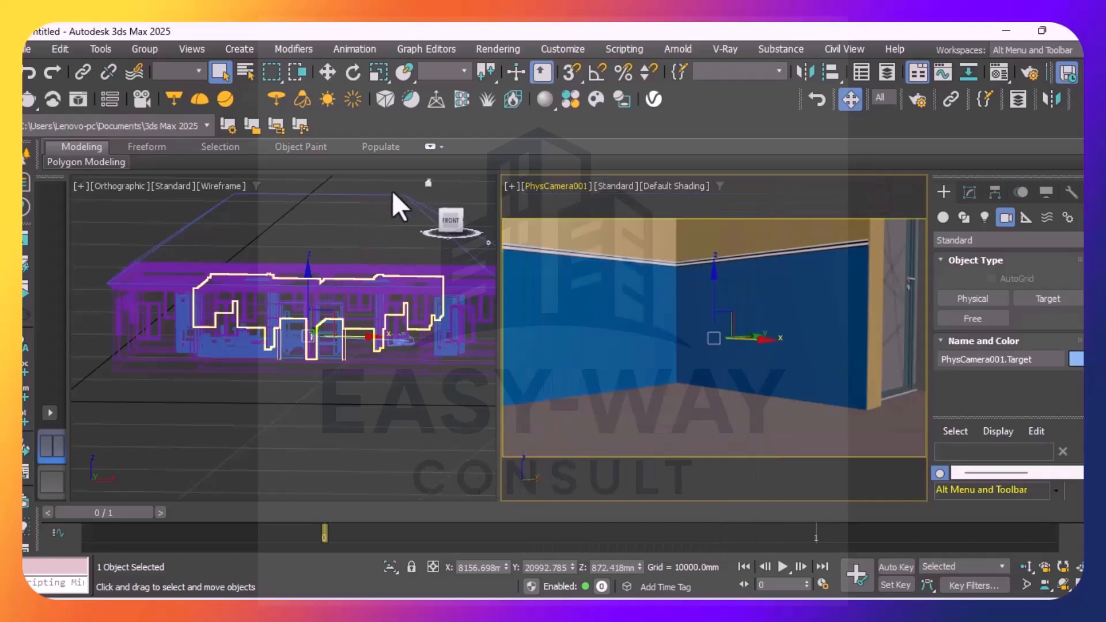
Create a second targeted Physical camera in the top view, from beside the living room's lower wall toward the plan's upper-left room
left_click(450, 218)
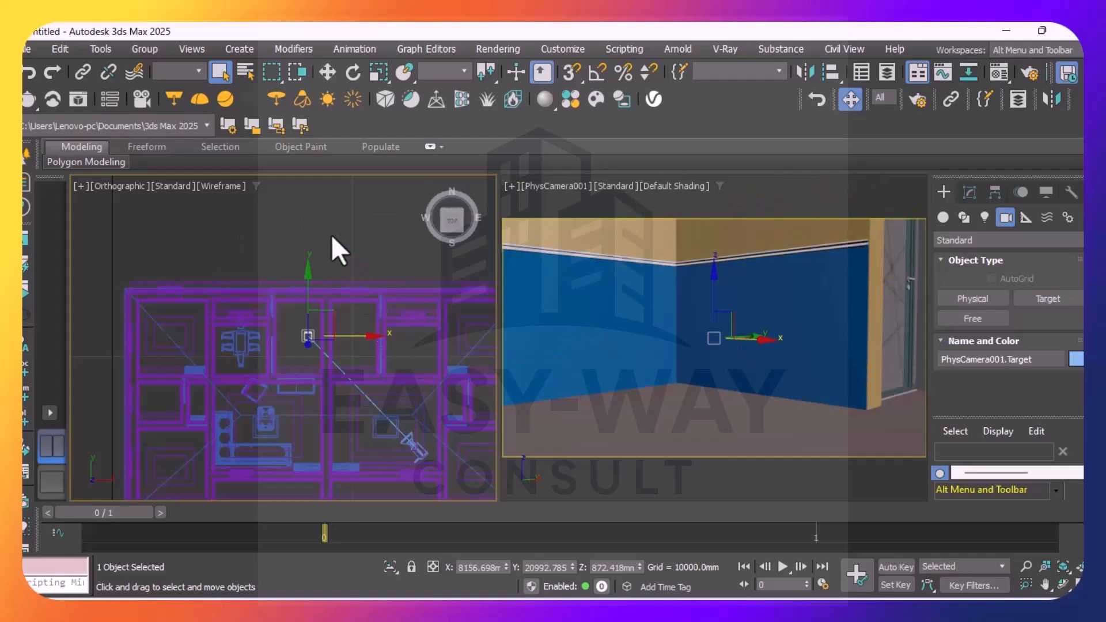
left_click(224, 74)
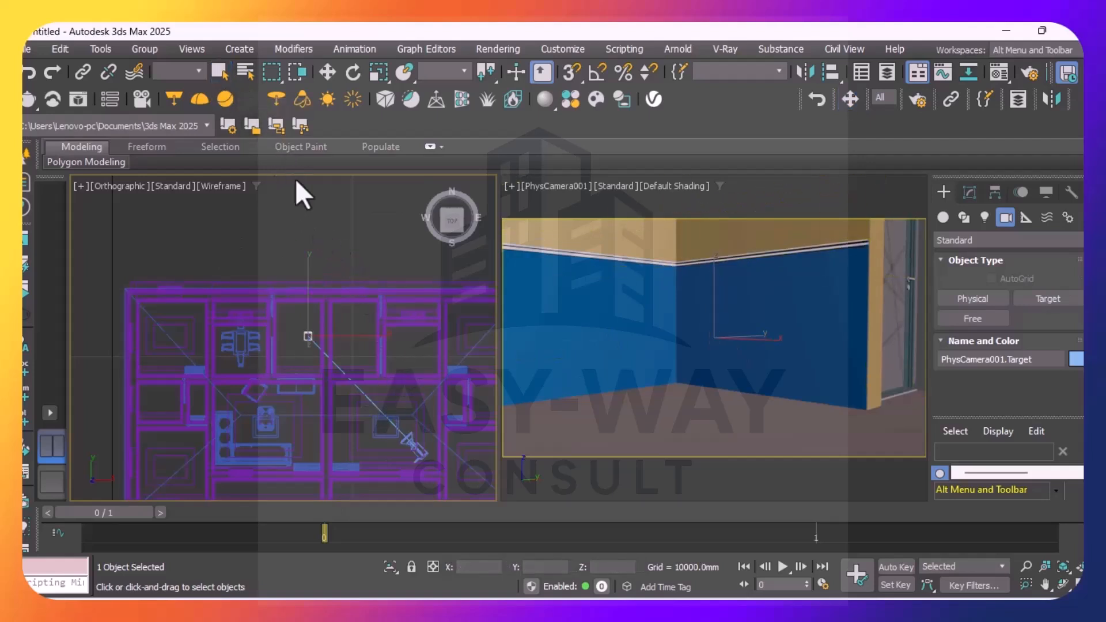
left_click(338, 217)
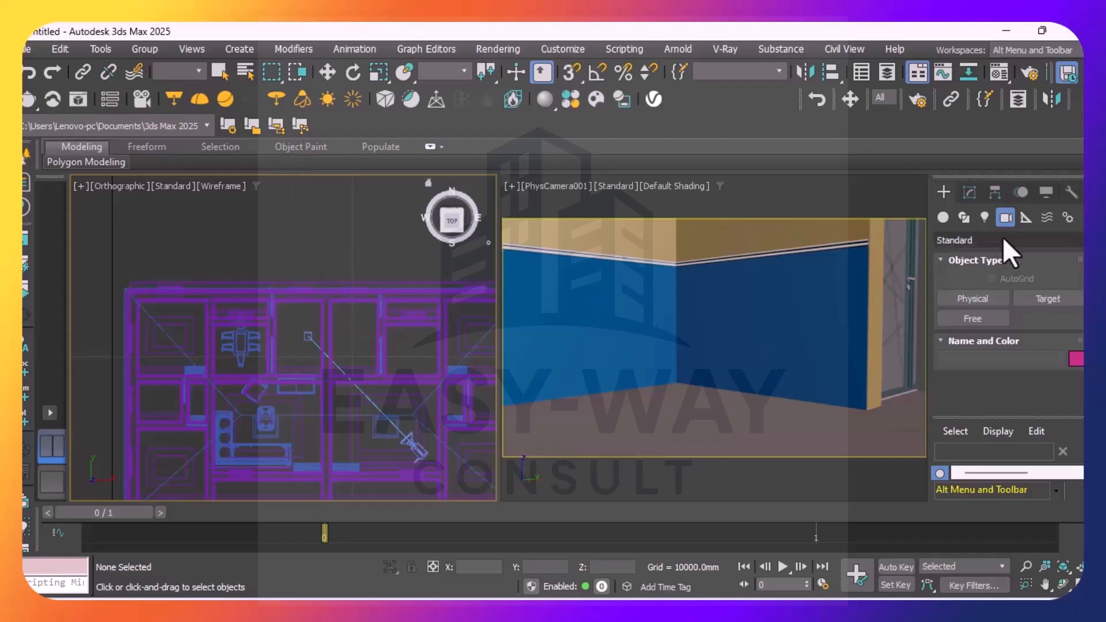
left_click(962, 300)
left_click_drag(305, 456, 187, 307)
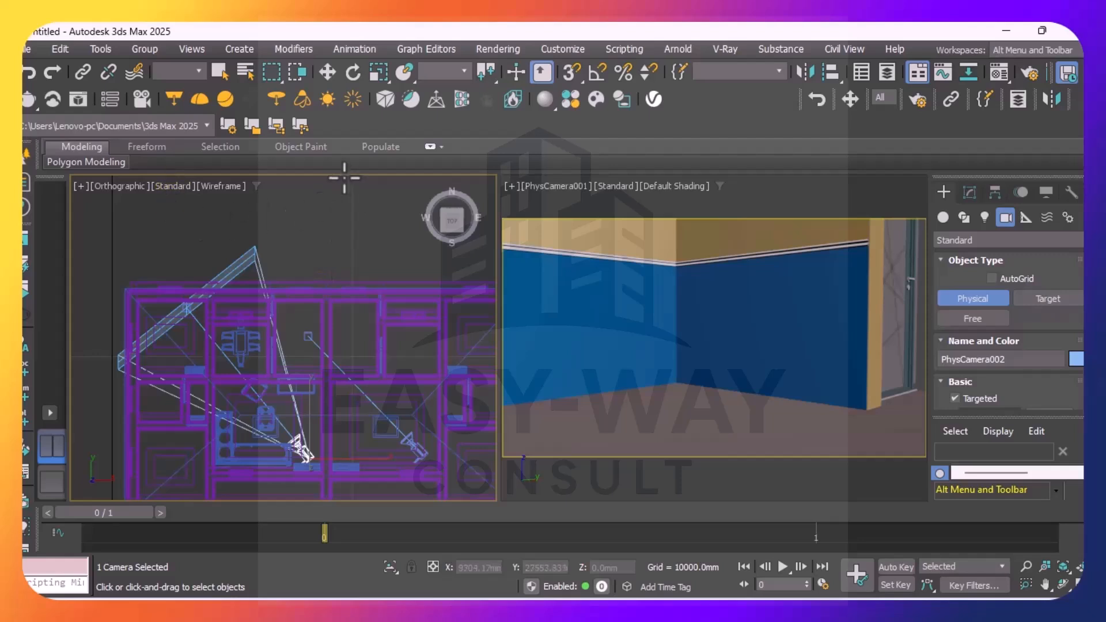
Switch the camera viewport to the view through PhysCamera002
left_click(553, 185)
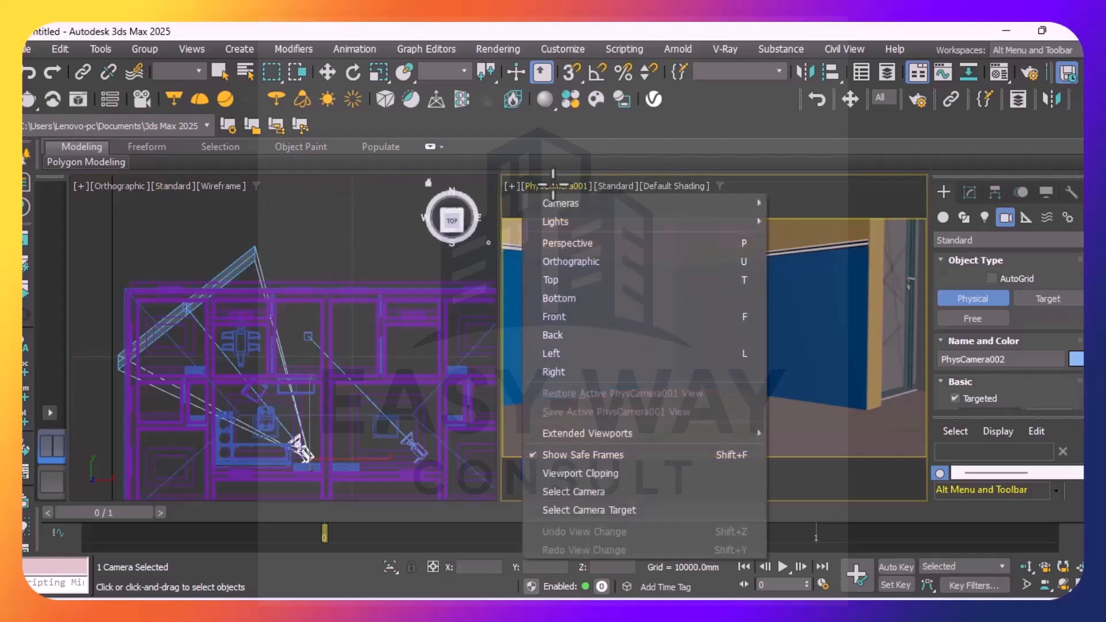
mouse_move(724, 203)
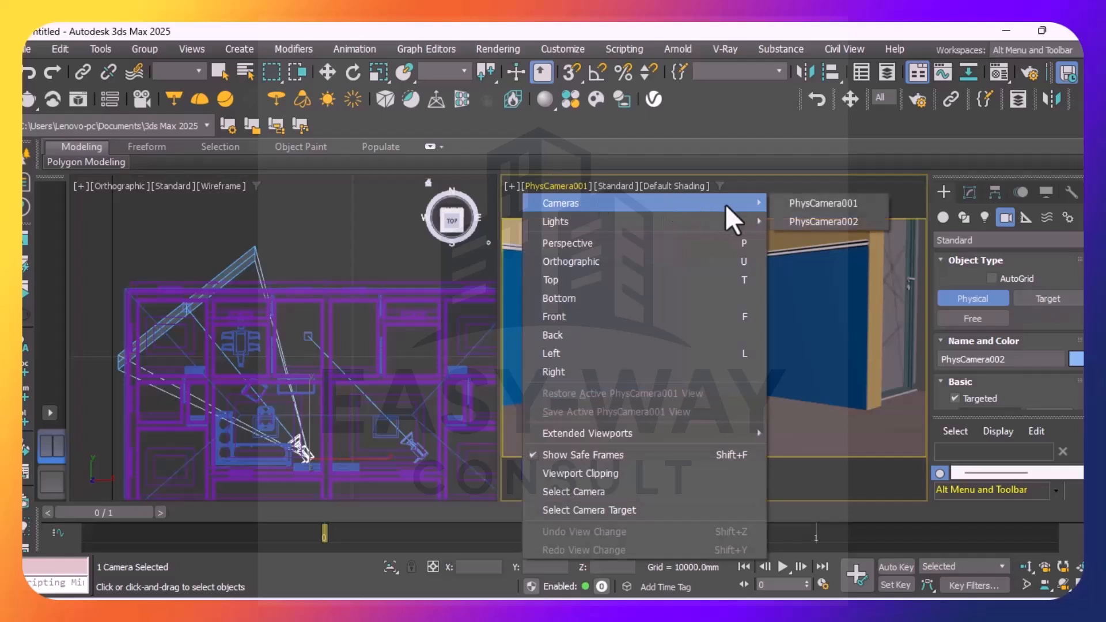
left_click(806, 222)
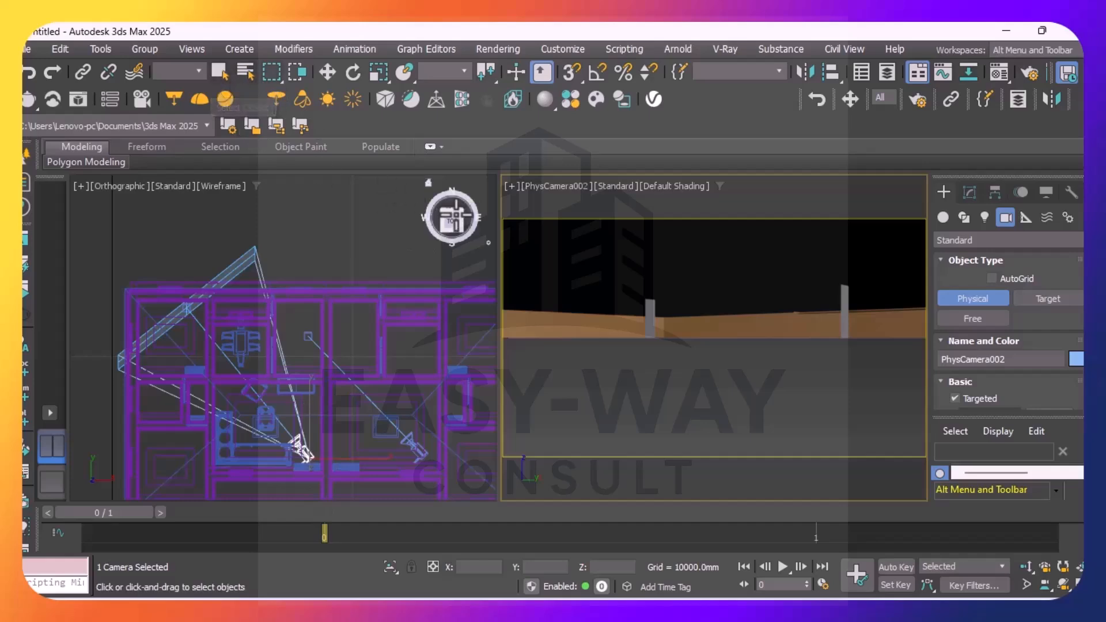
Raise PhysCamera002 vertically in the orthographic view to a height of about Z 806 mm
left_click(455, 226)
left_click_drag(454, 226, 452, 164)
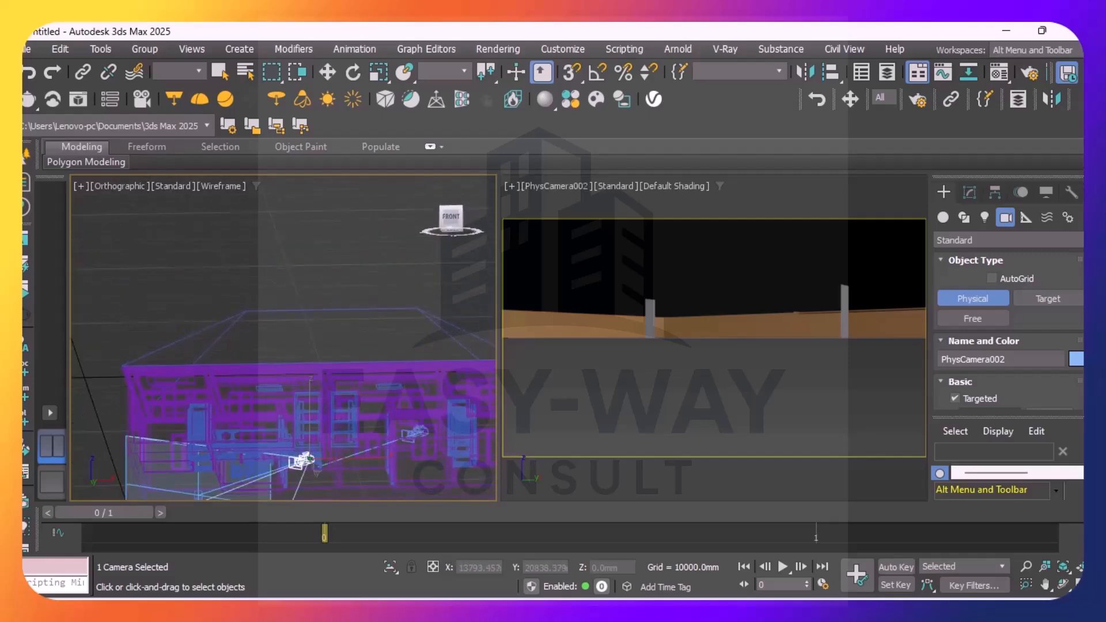
scroll(378, 322, "down", 2)
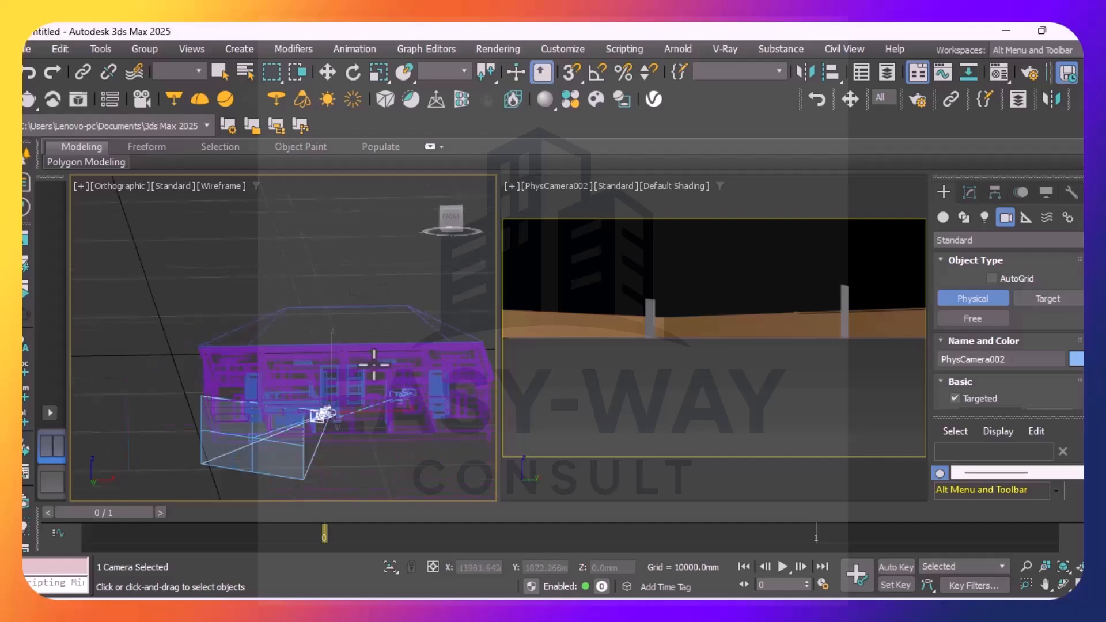
scroll(320, 444, "up", 2)
scroll(289, 414, "up", 1)
scroll(288, 414, "down", 2)
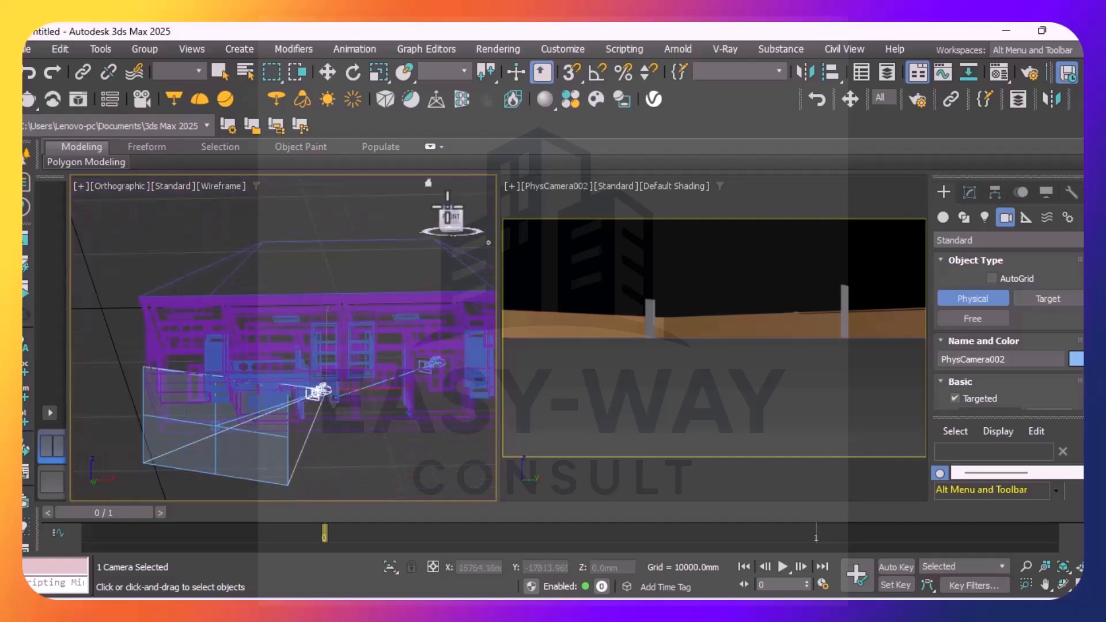
left_click_drag(446, 205, 445, 229)
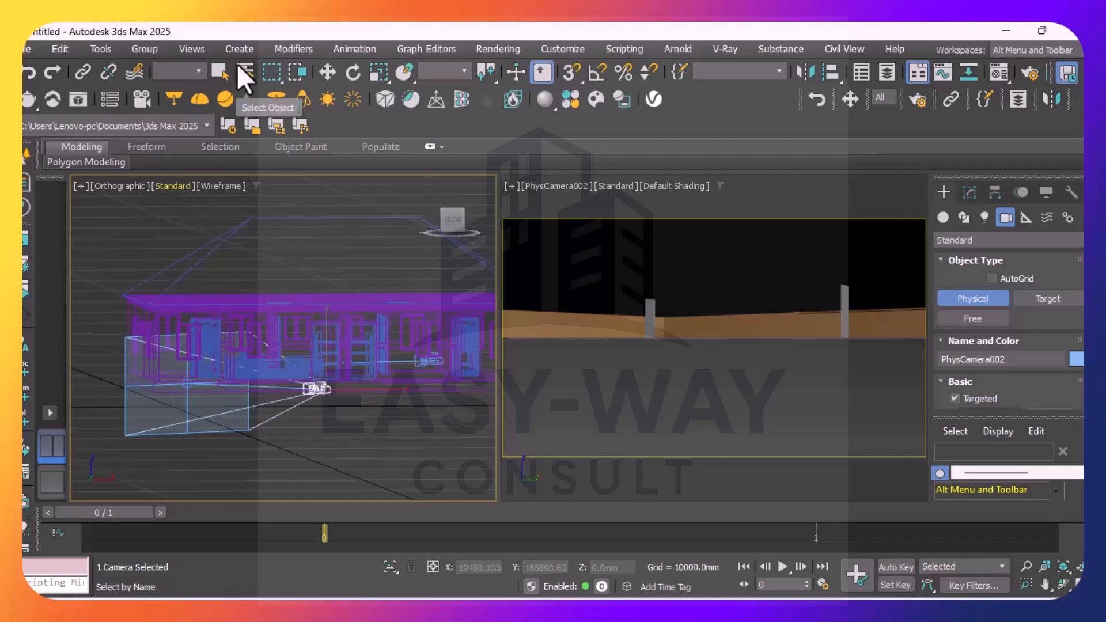
left_click(327, 72)
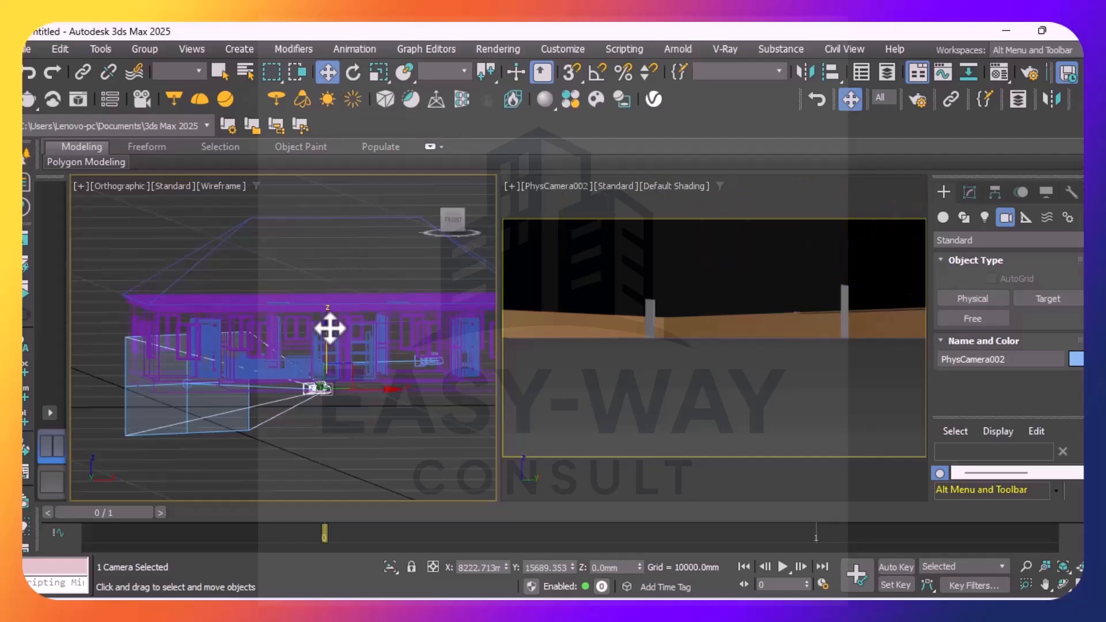
left_click_drag(330, 327, 328, 309)
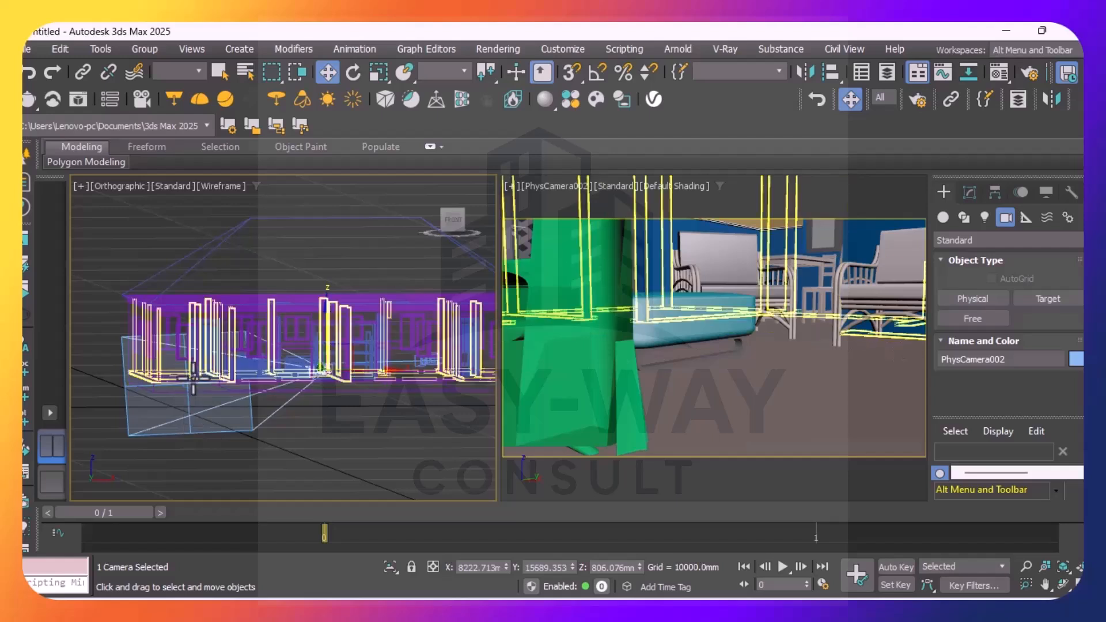
Select the PhysCamera002 target and raise it to about Z 1402 mm in the orthographic view
left_click(222, 67)
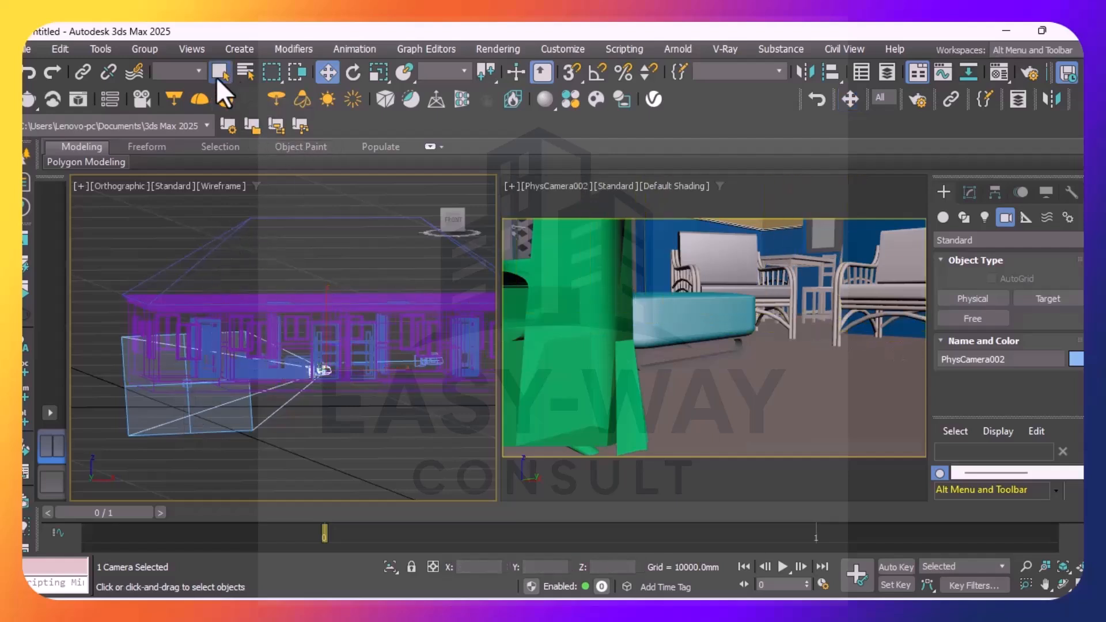
left_click(190, 383)
left_click(201, 403)
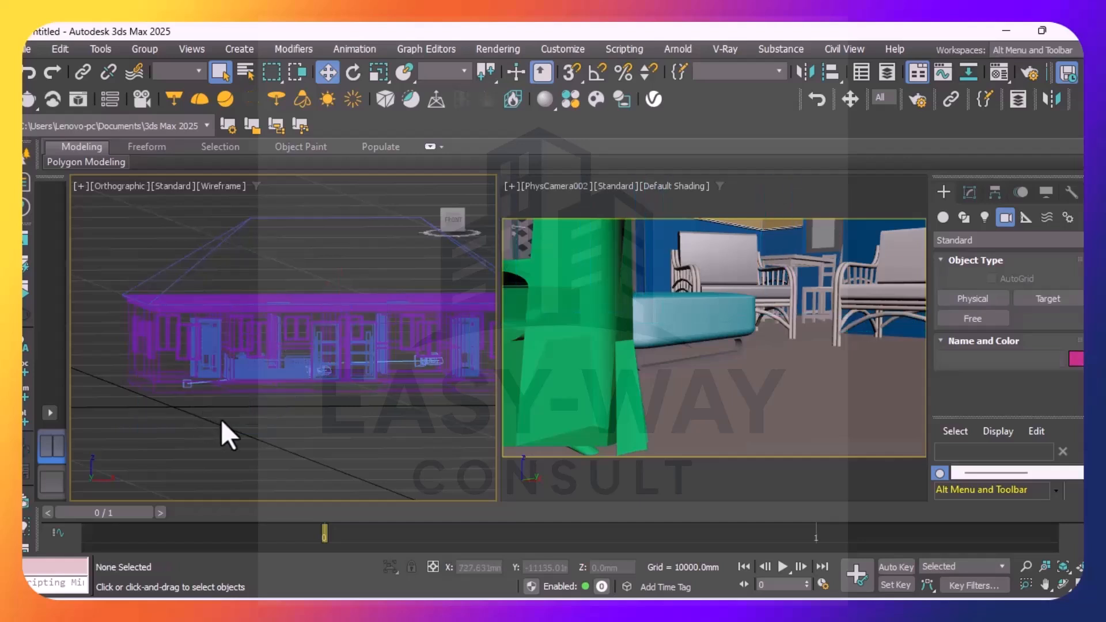
left_click(186, 385)
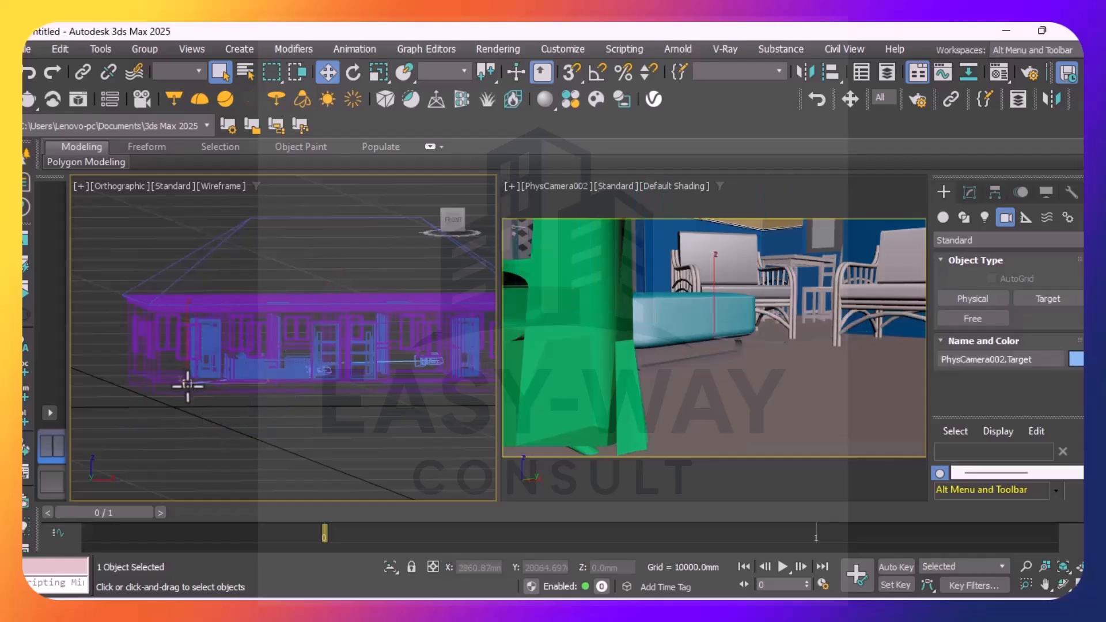
left_click(325, 71)
left_click_drag(185, 336, 202, 304)
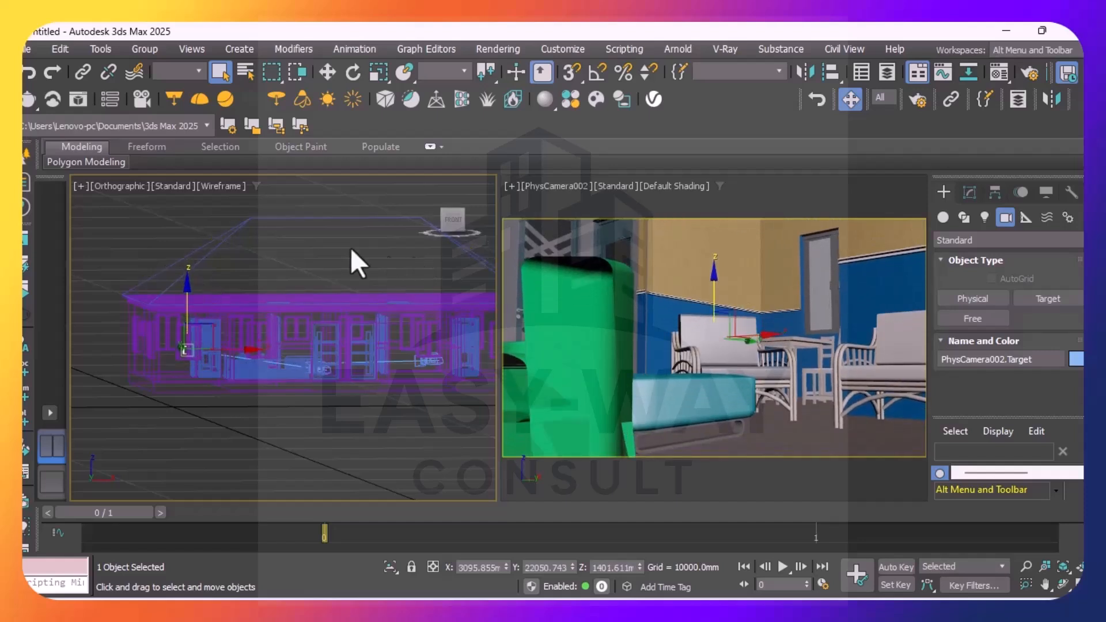
left_click(123, 233)
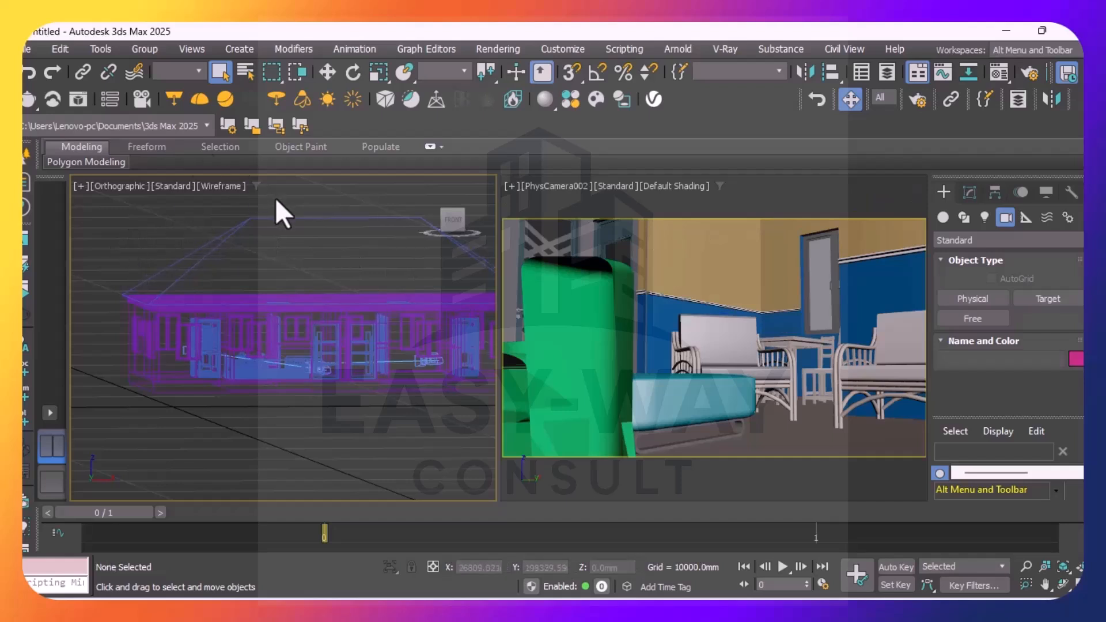
Select the pendant's sphere VRayLight, review its intensity and colour settings, and turn off Cast shadows
middle_click_drag(275, 198, 278, 194, "alt")
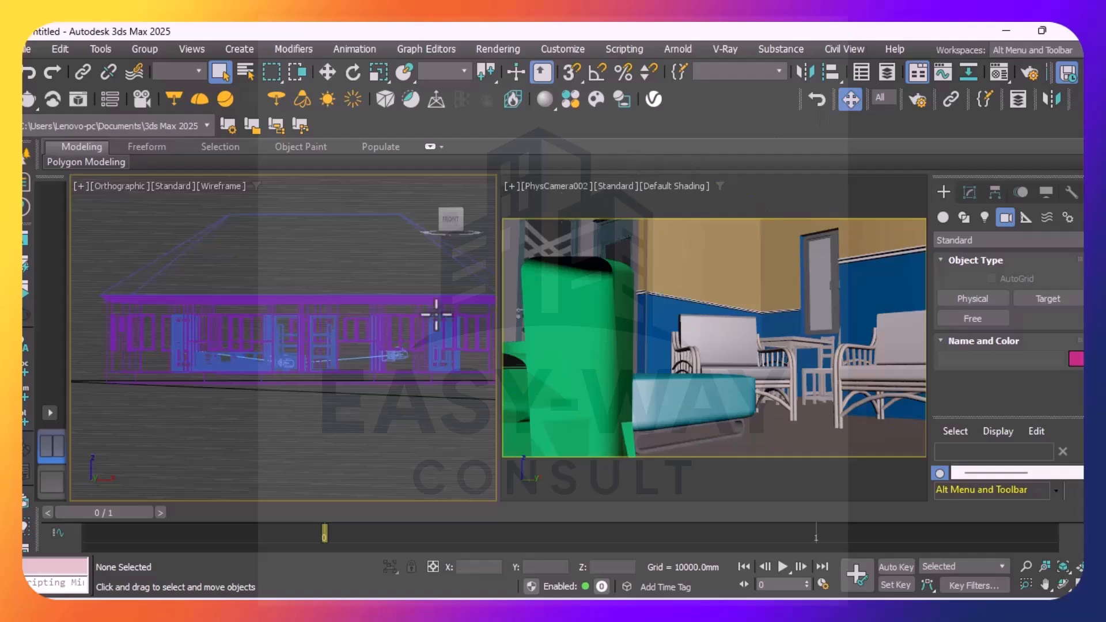
left_click(457, 211)
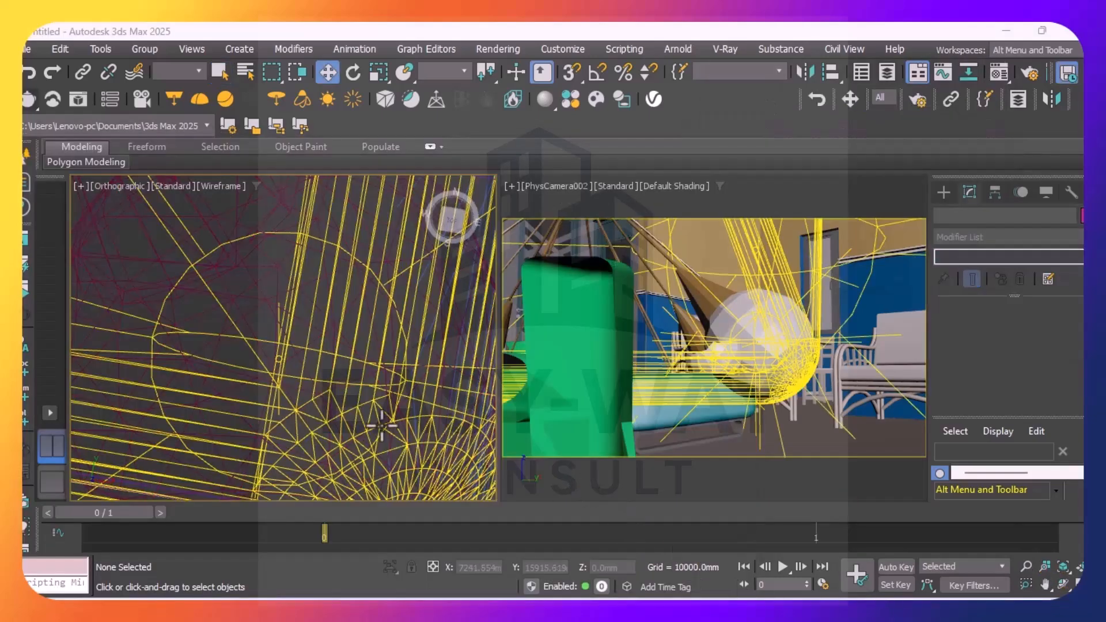
scroll(265, 364, "up", 5)
scroll(299, 339, "up", 3)
left_click(281, 333)
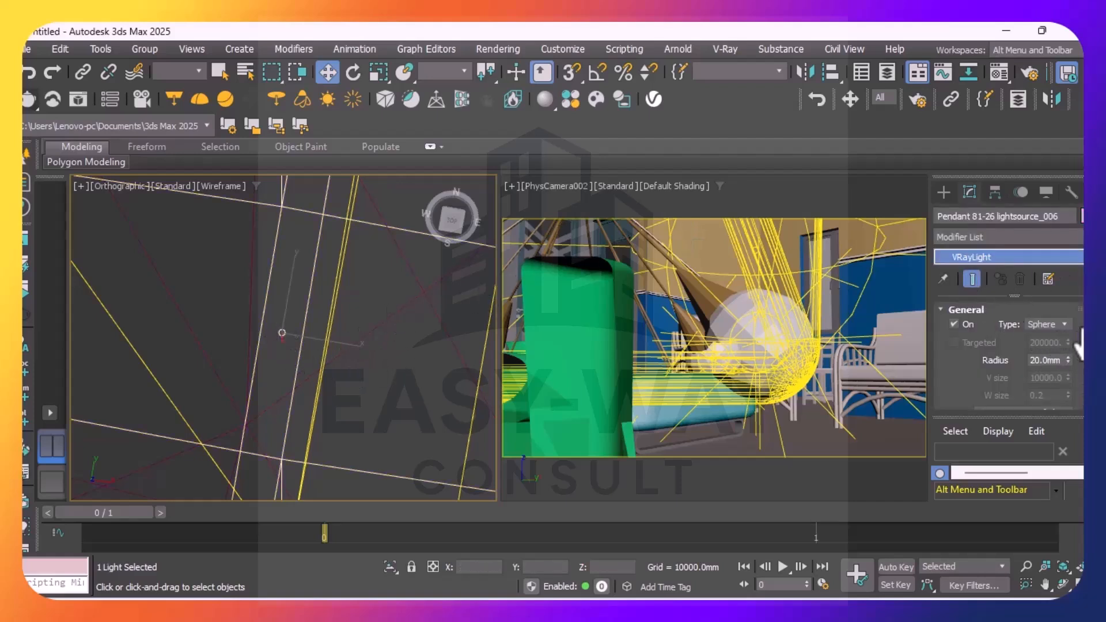
scroll(1008, 357, "down", 5)
scroll(1008, 357, "up", 2)
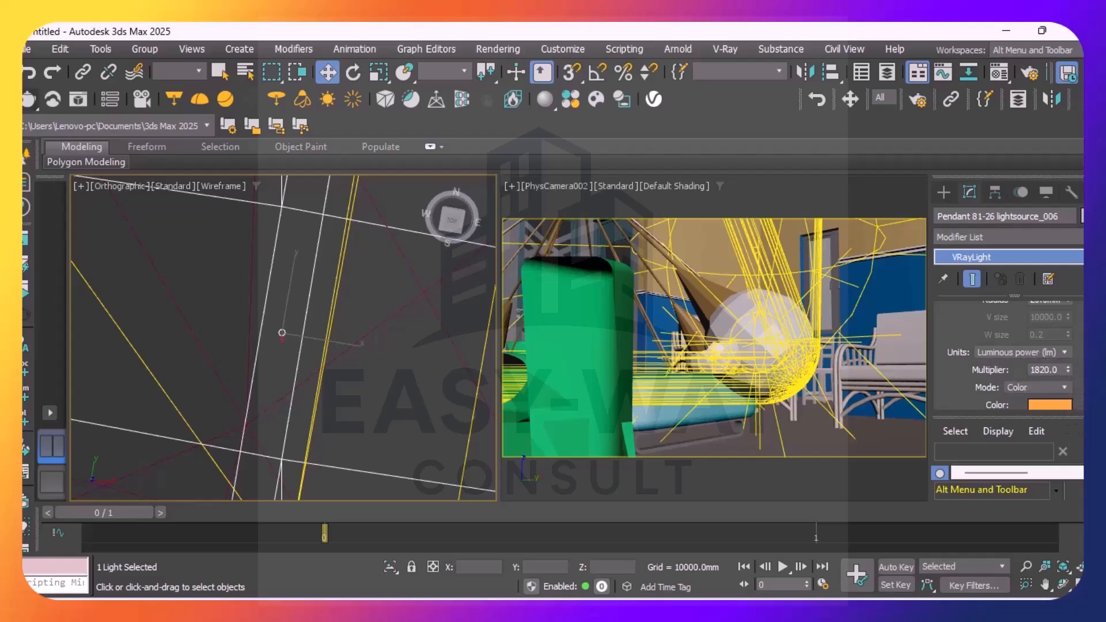
scroll(1007, 351, "down", 5)
scroll(1007, 351, "down", 2)
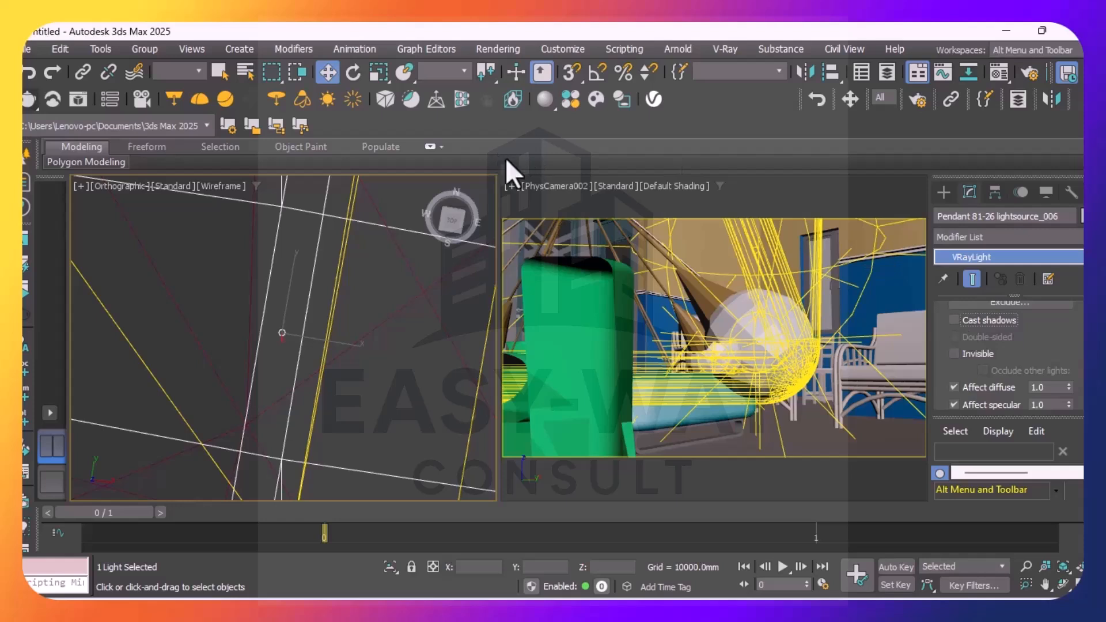
Run a V-Ray test render and close the frame buffer
left_click(26, 102)
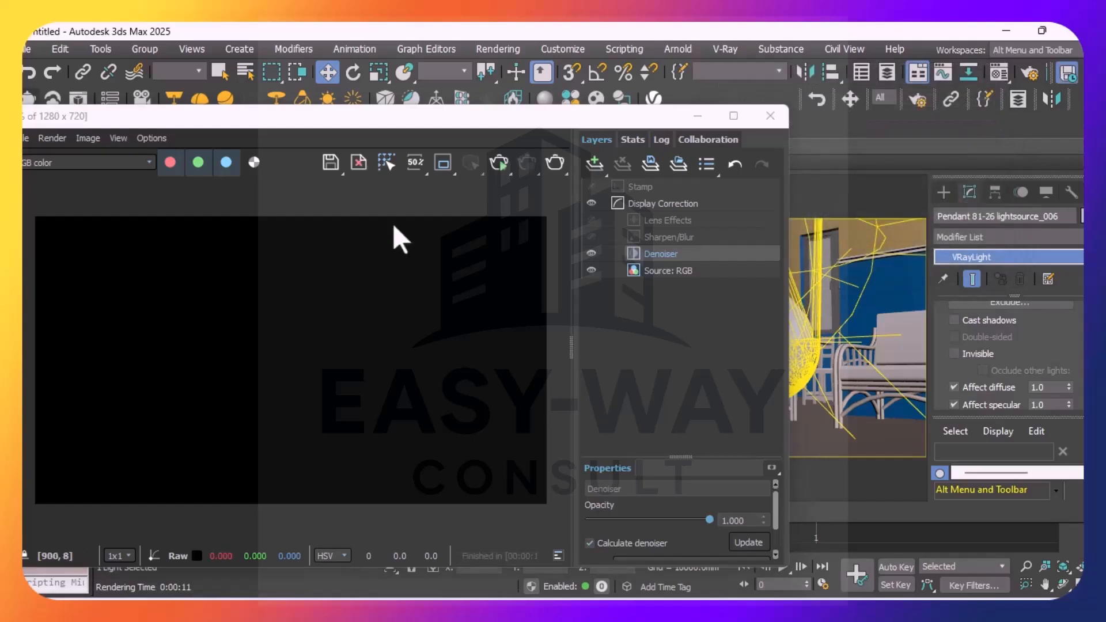
left_click(770, 116)
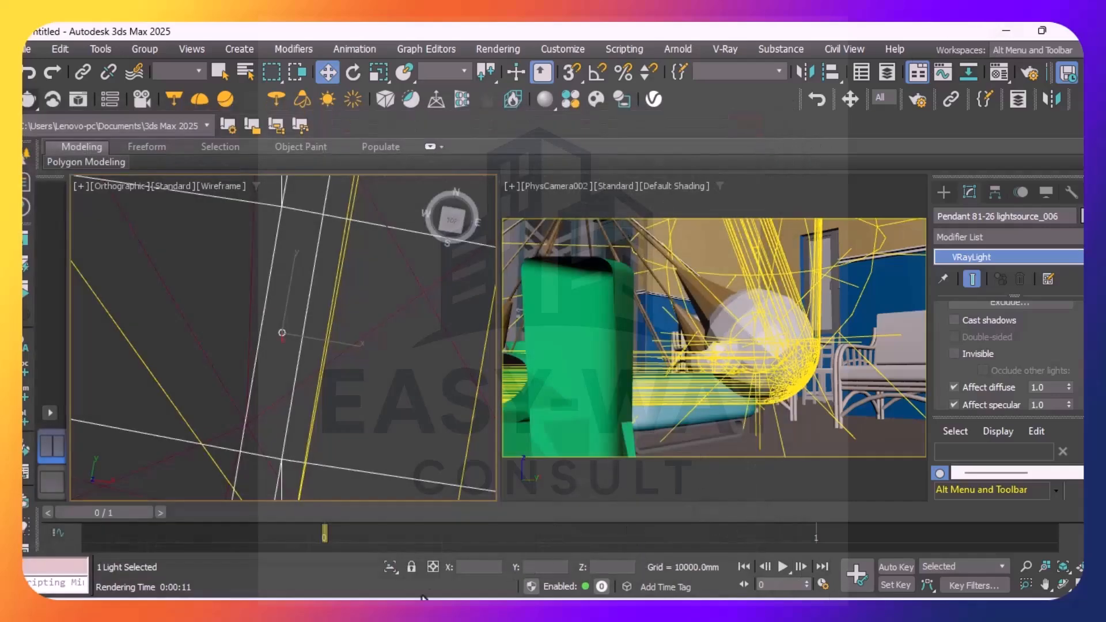
Turn off Affect diffuse, Affect specular and Affect reflections for the selected pendant light, leaving Invisible off
scroll(437, 415, "down", 4)
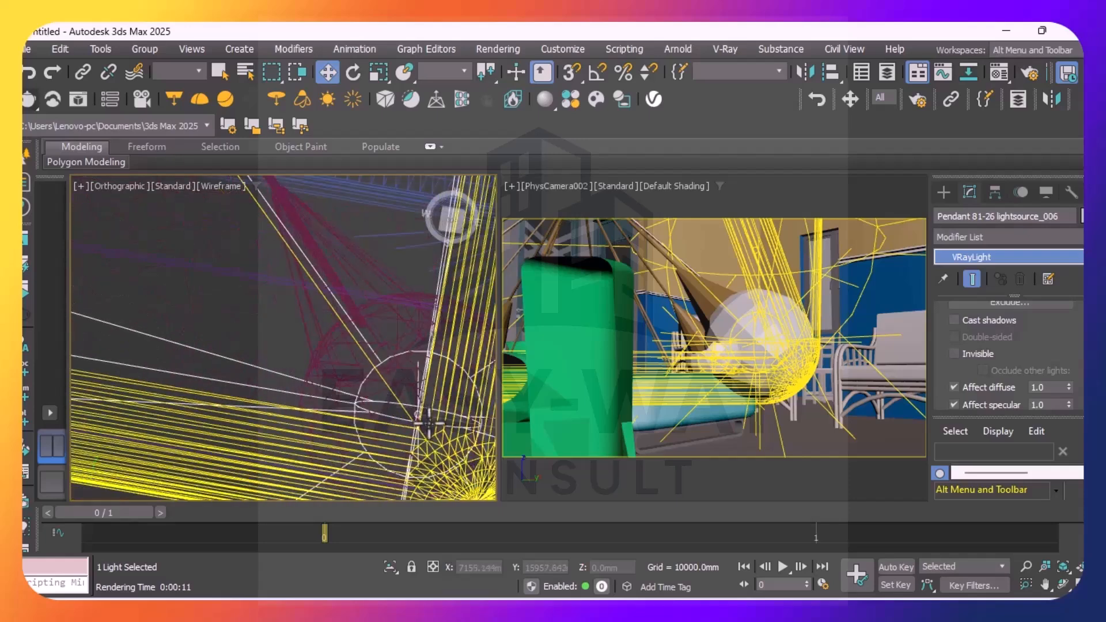
middle_click_drag(423, 425, 351, 339)
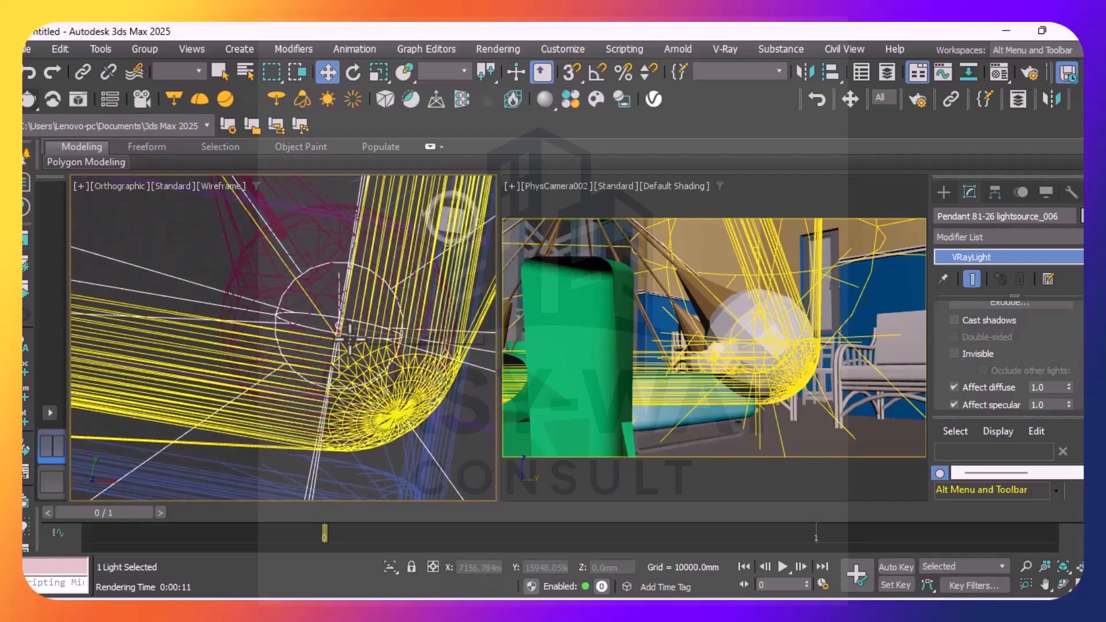
left_click(953, 352)
left_click(952, 353)
left_click(954, 388)
scroll(953, 380, "down", 2)
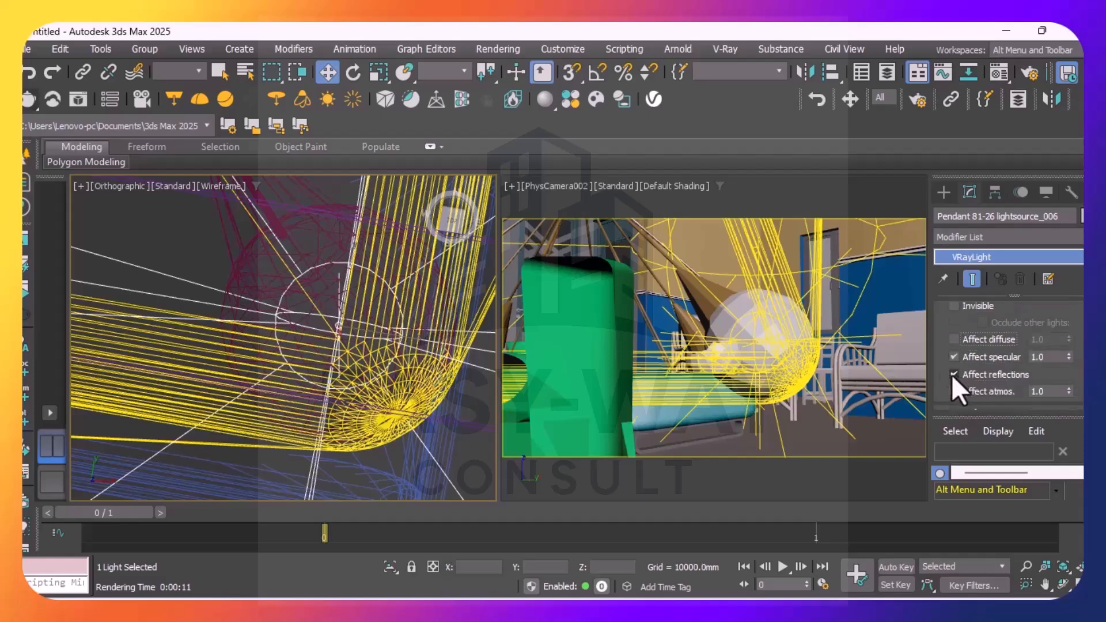
left_click(953, 357)
left_click(953, 374)
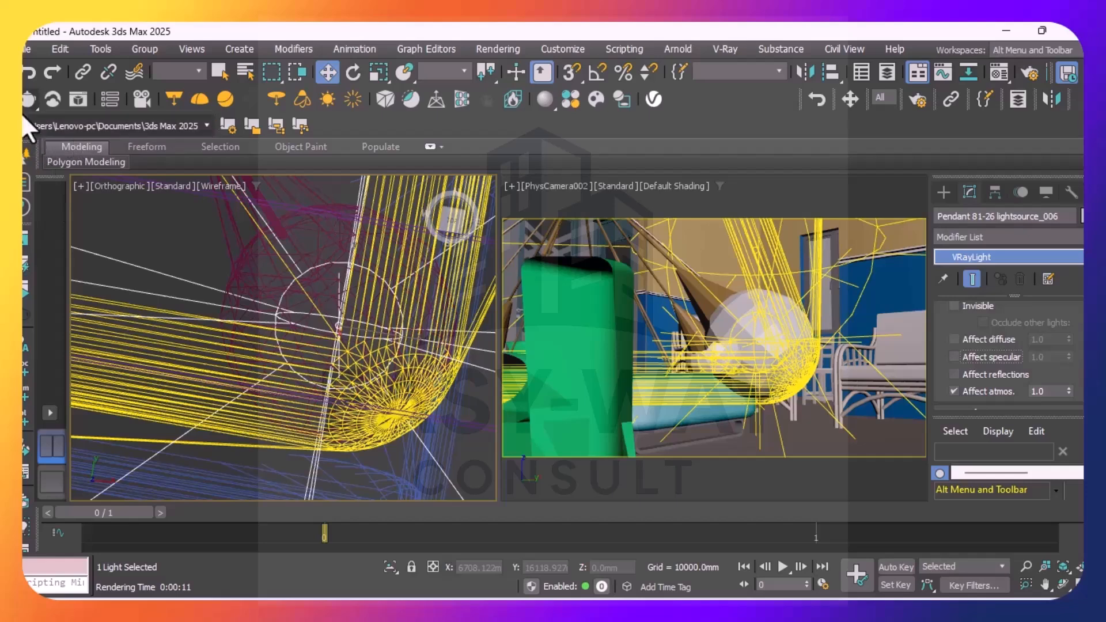
Render the scene again to test the changed pendant light options, and close the frame buffer
left_click(28, 97)
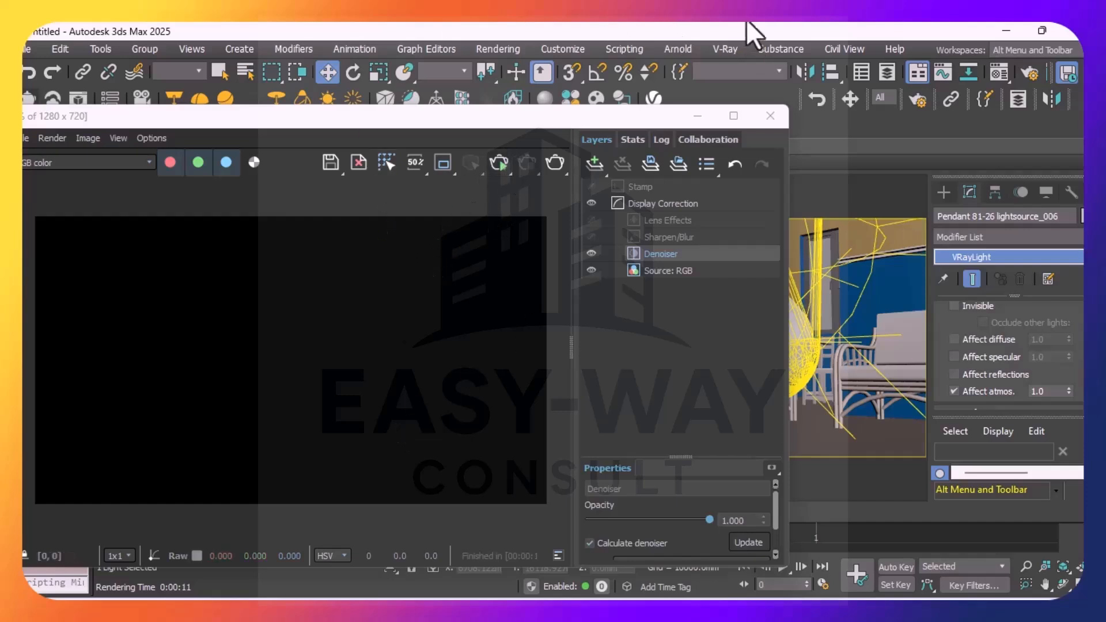
left_click(780, 115)
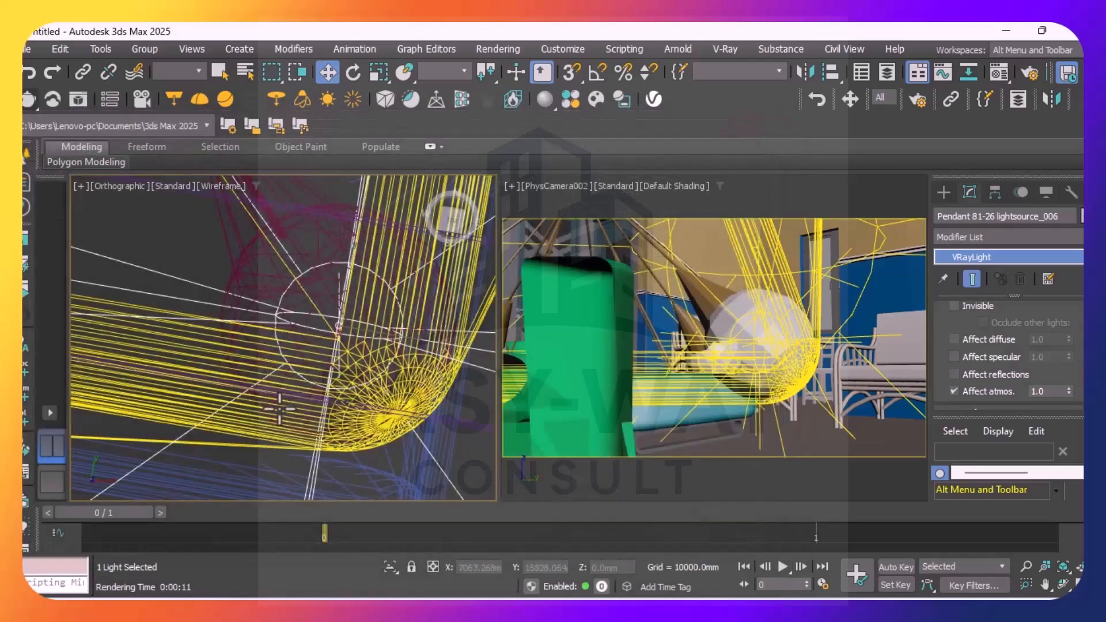
Review the pendant light's sampling, option and intensity parameters, and examine the neighbouring lights around the fixture
scroll(1000, 346, "down", 3)
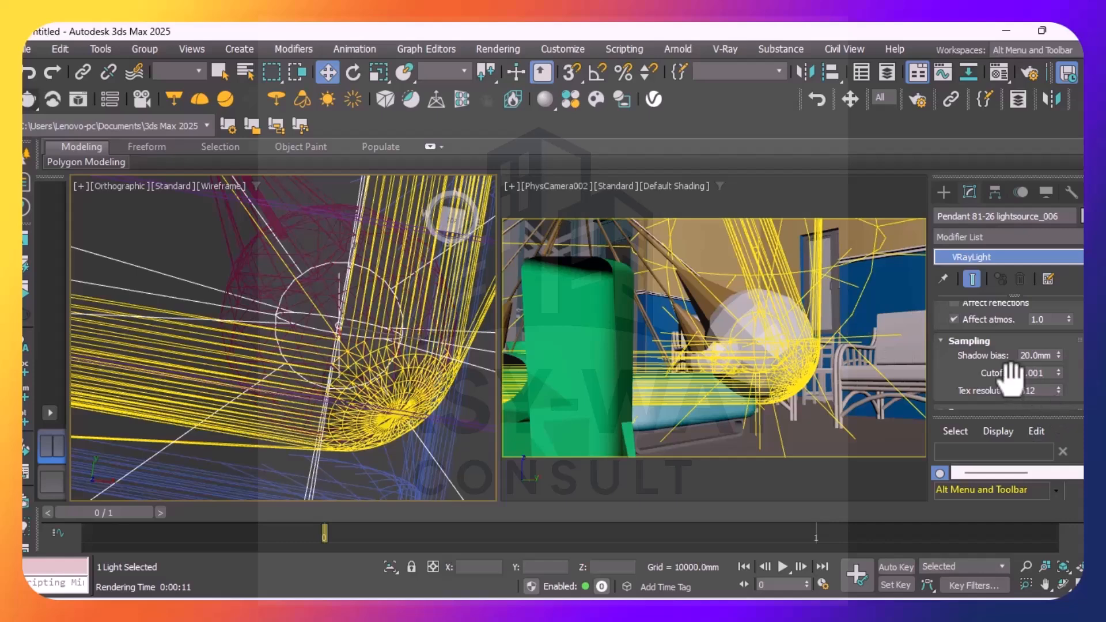
scroll(1009, 374, "up", 2)
scroll(1007, 375, "up", 2)
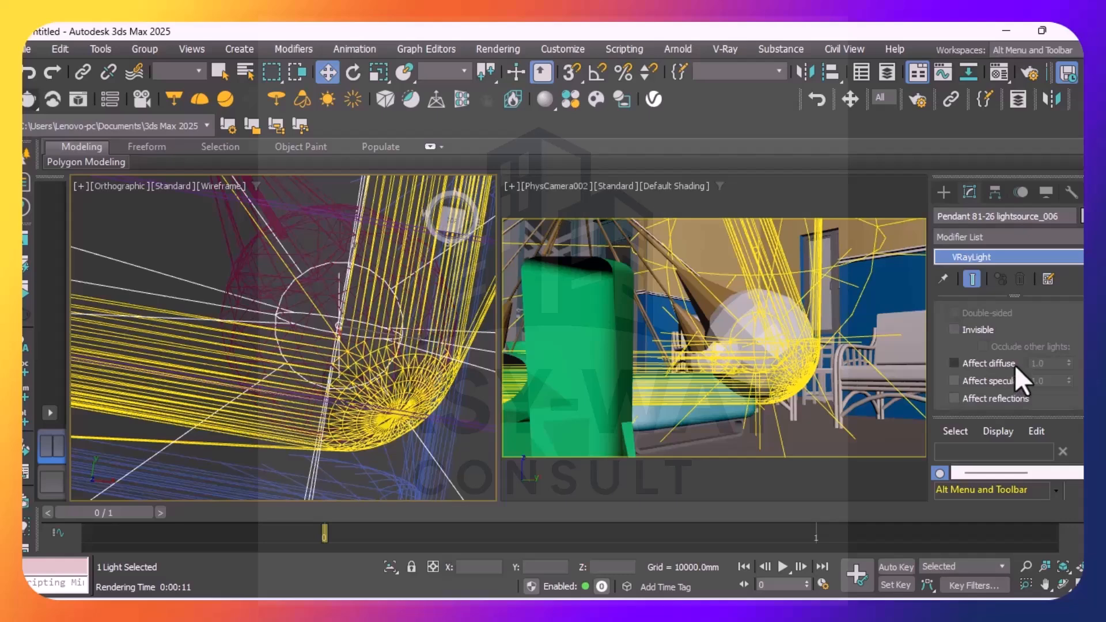
scroll(1014, 366, "up", 6)
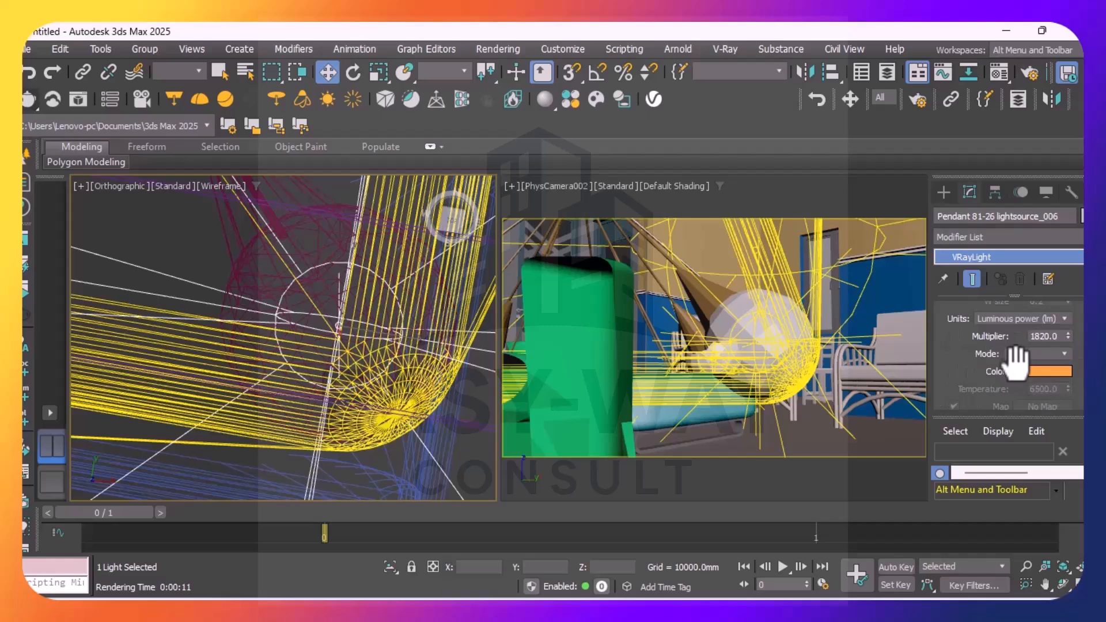
middle_click_drag(247, 313, 299, 332, "alt")
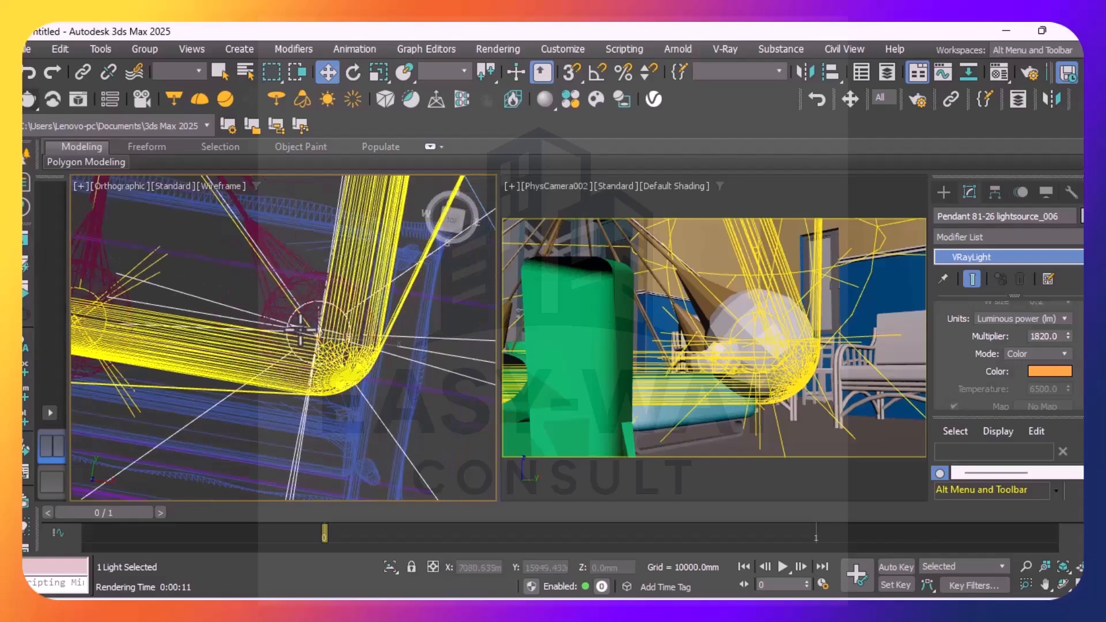
scroll(299, 332, "down", 2)
scroll(203, 321, "down", 2)
scroll(168, 318, "up", 4)
scroll(168, 318, "up", 6)
scroll(253, 283, "down", 4)
scroll(378, 267, "down", 2)
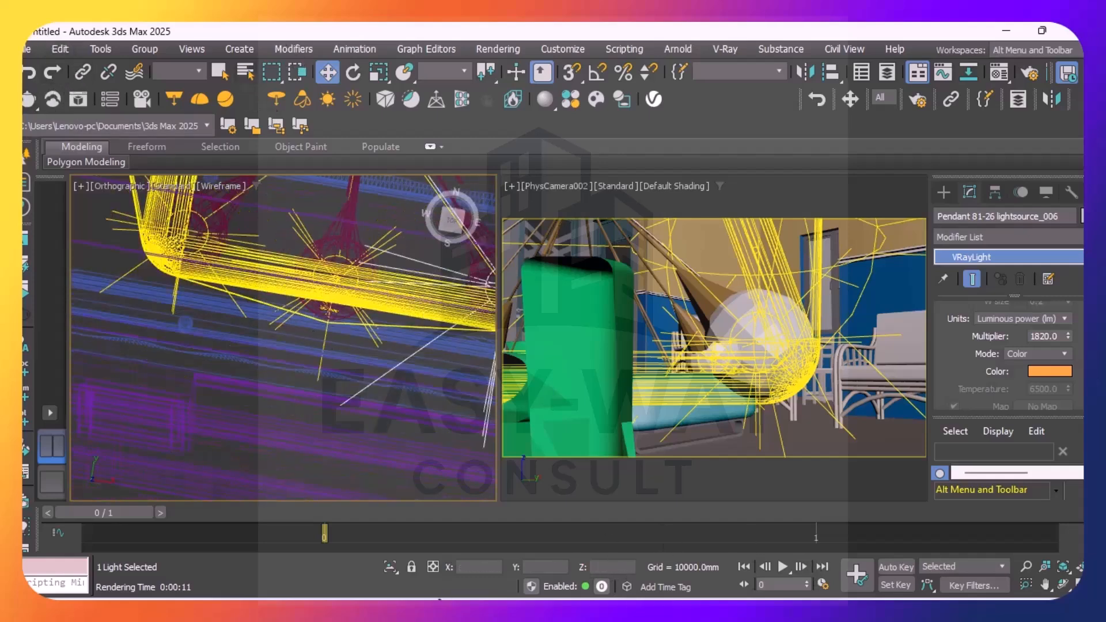
Switch to the other open 3ds Max window, whose file name ends in "gain 2.max", and select the mesh light surrounding the pendant fixture
left_click(426, 596)
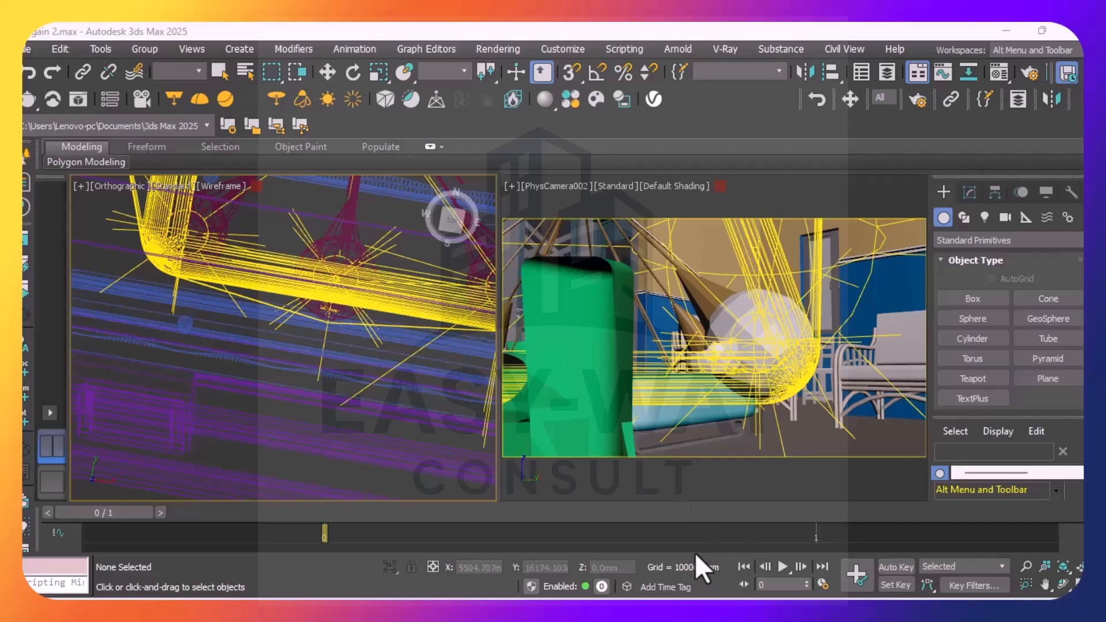
scroll(380, 279, "down", 8)
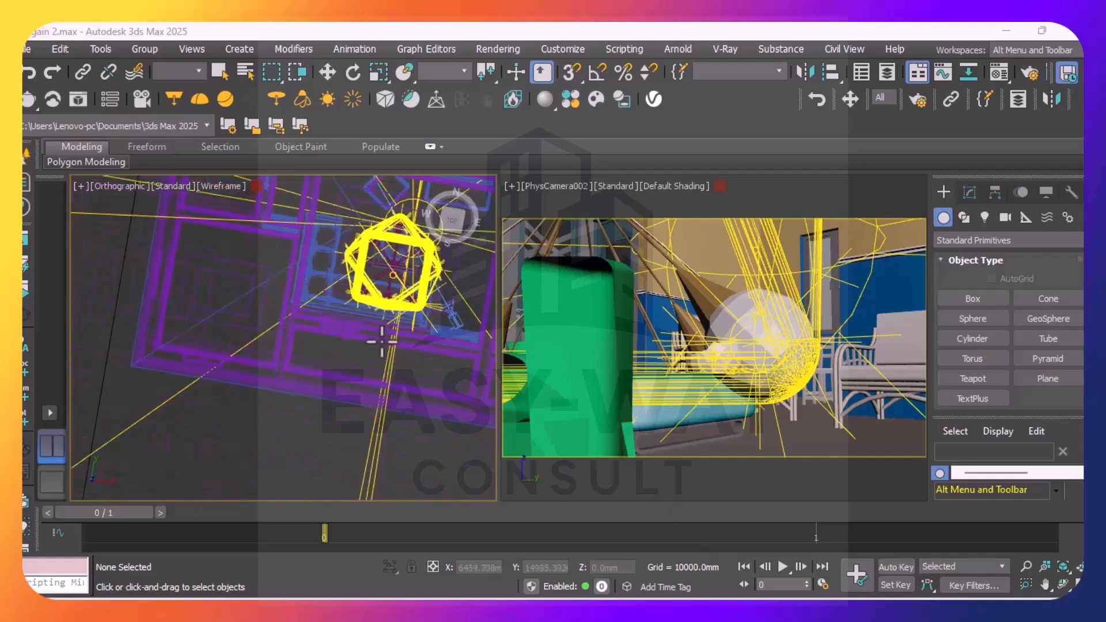
scroll(214, 295, "down", 2)
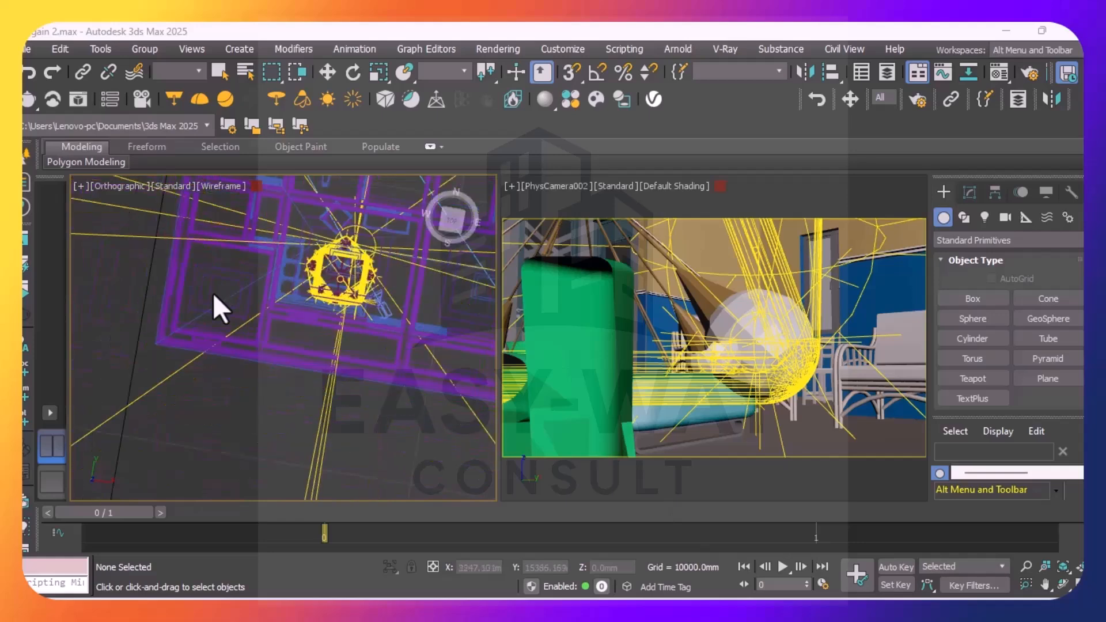
scroll(214, 294, "down", 2)
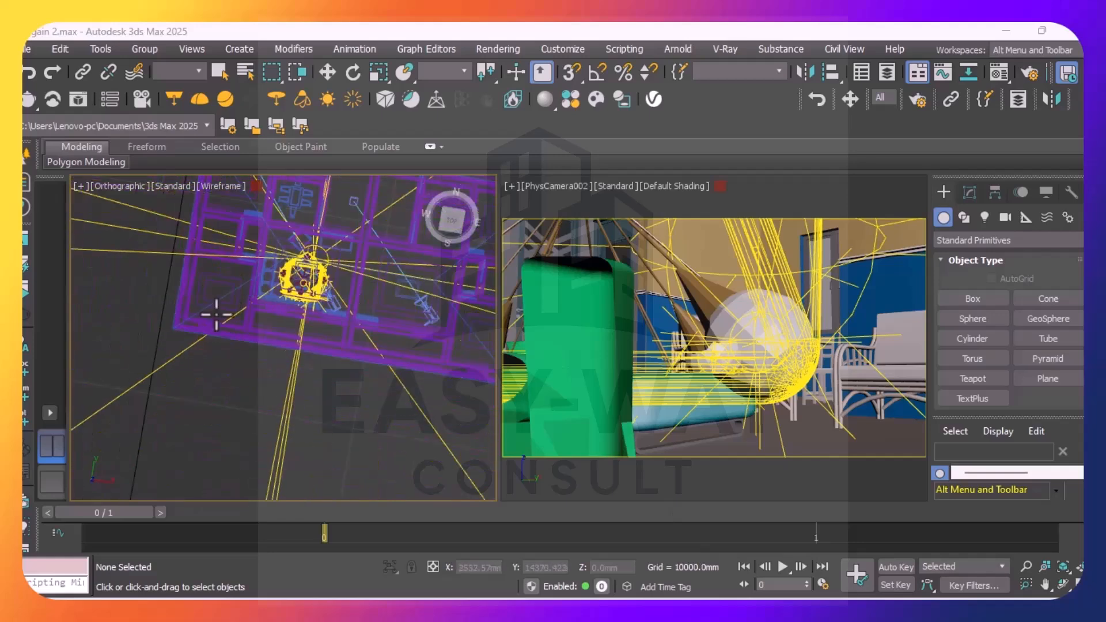
scroll(217, 315, "down", 1)
scroll(271, 282, "up", 1)
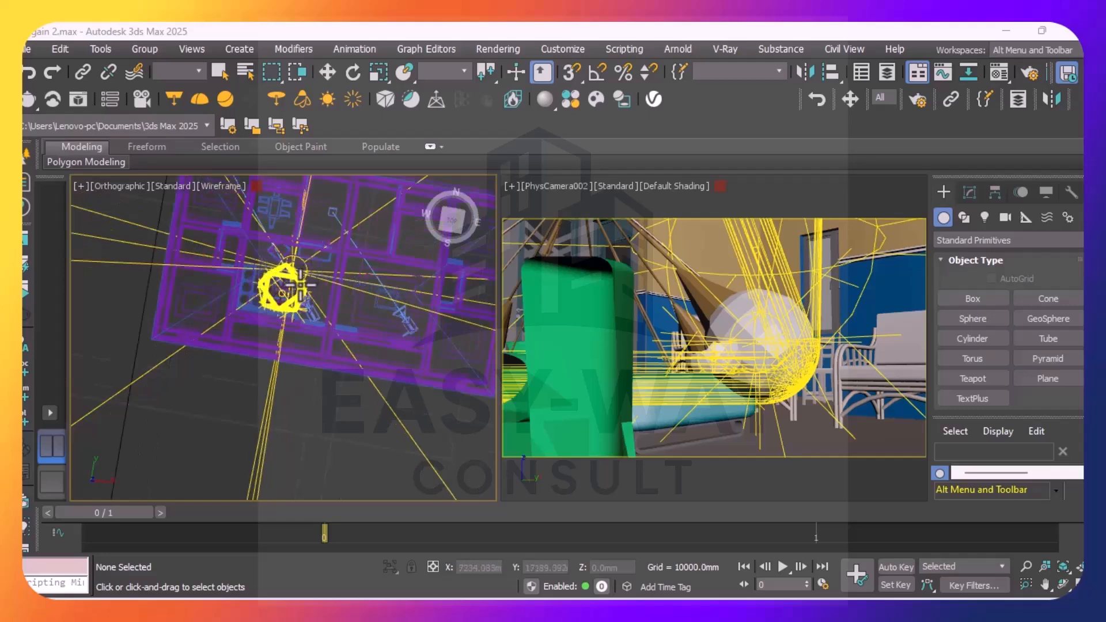
scroll(291, 286, "up", 1)
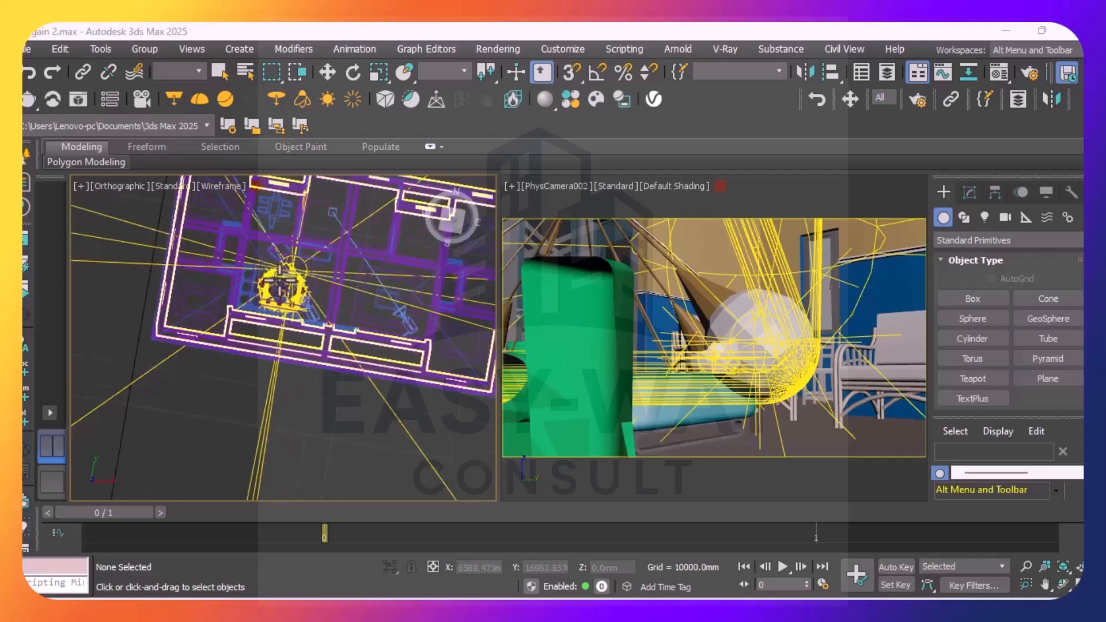
scroll(270, 276, "up", 1)
scroll(269, 275, "up", 2)
scroll(271, 288, "up", 1)
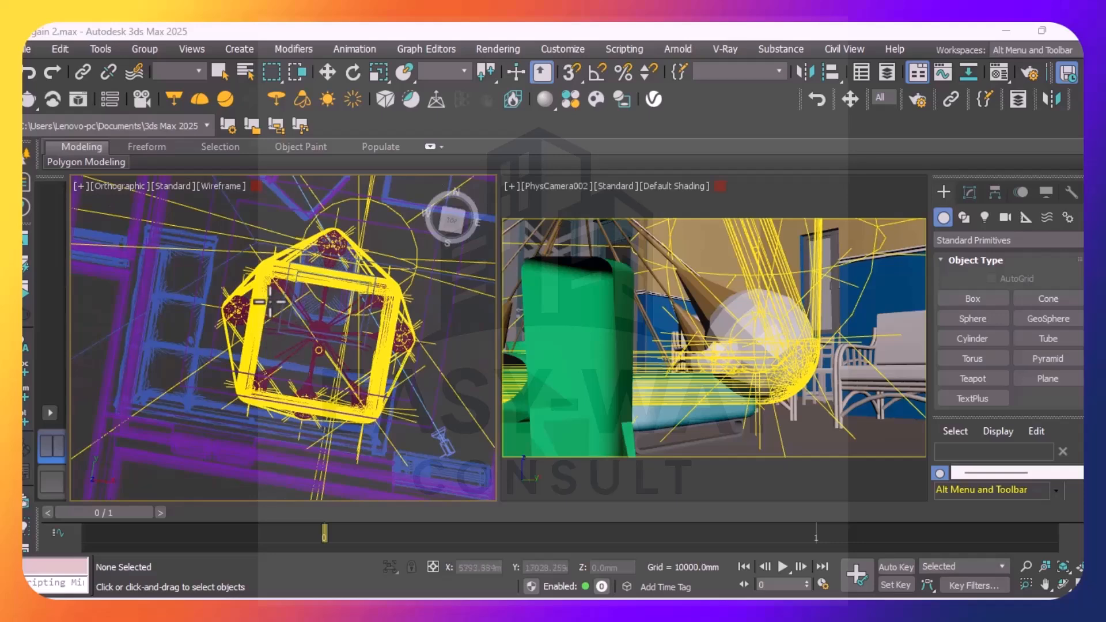
scroll(271, 306, "up", 1)
scroll(331, 375, "up", 3)
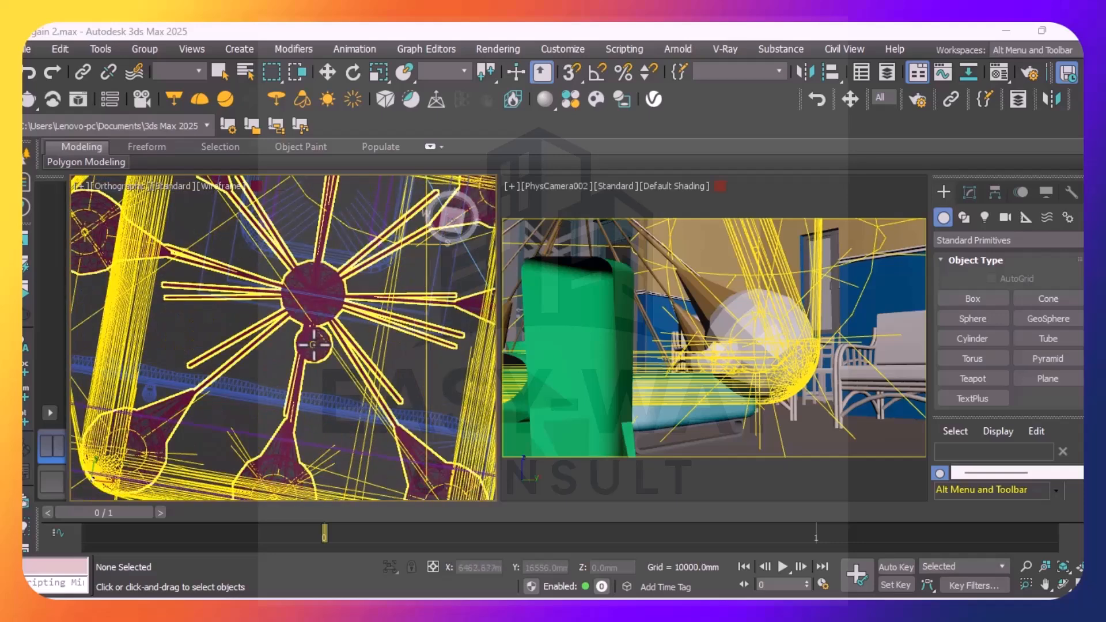
scroll(313, 344, "up", 5)
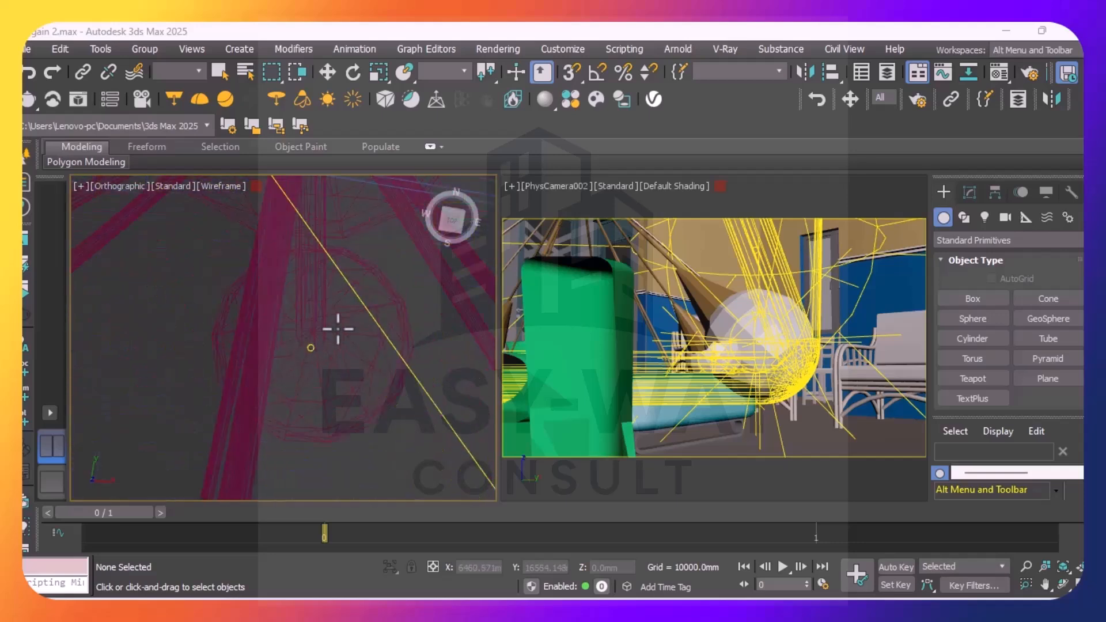
left_click(309, 348)
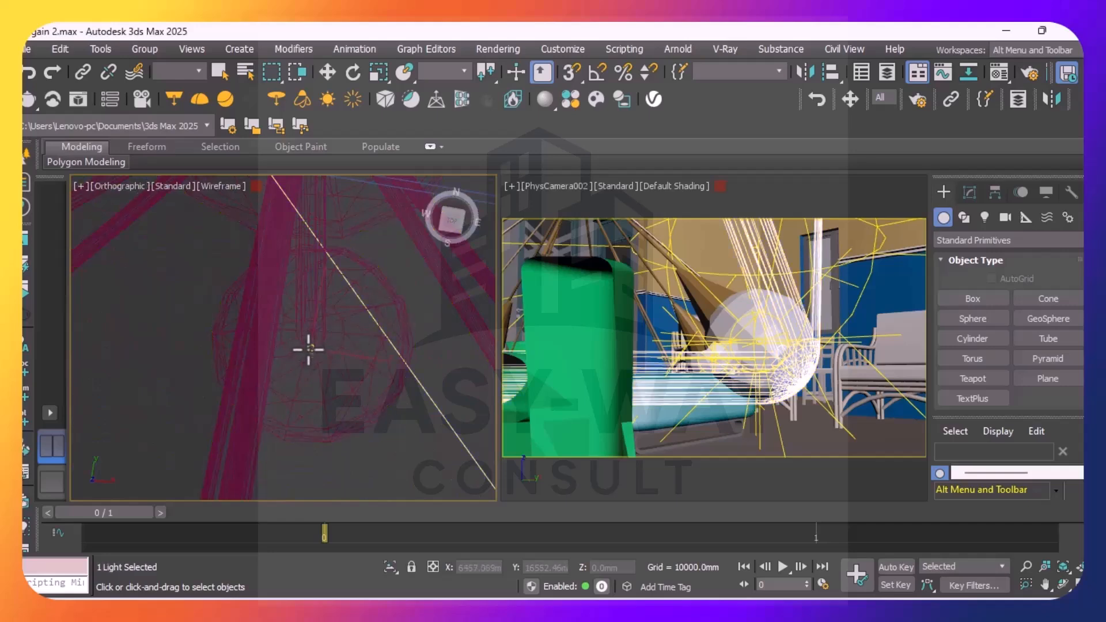
Add the pendant fixture and the small light inside its northernmost bulb to the selection
scroll(296, 362, "down", 10)
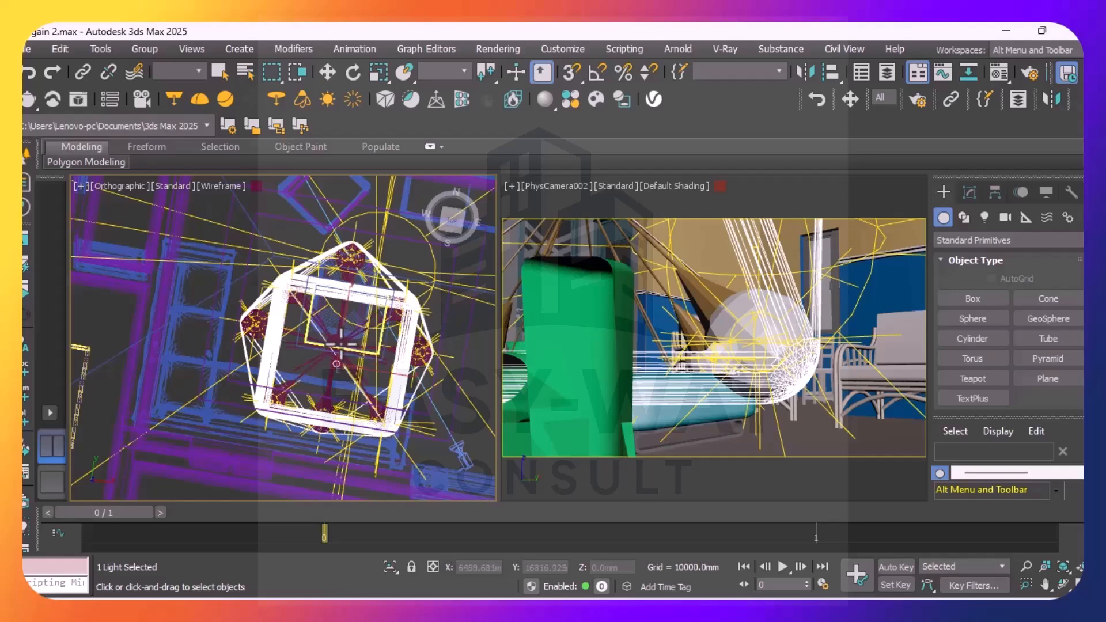
left_click(343, 336)
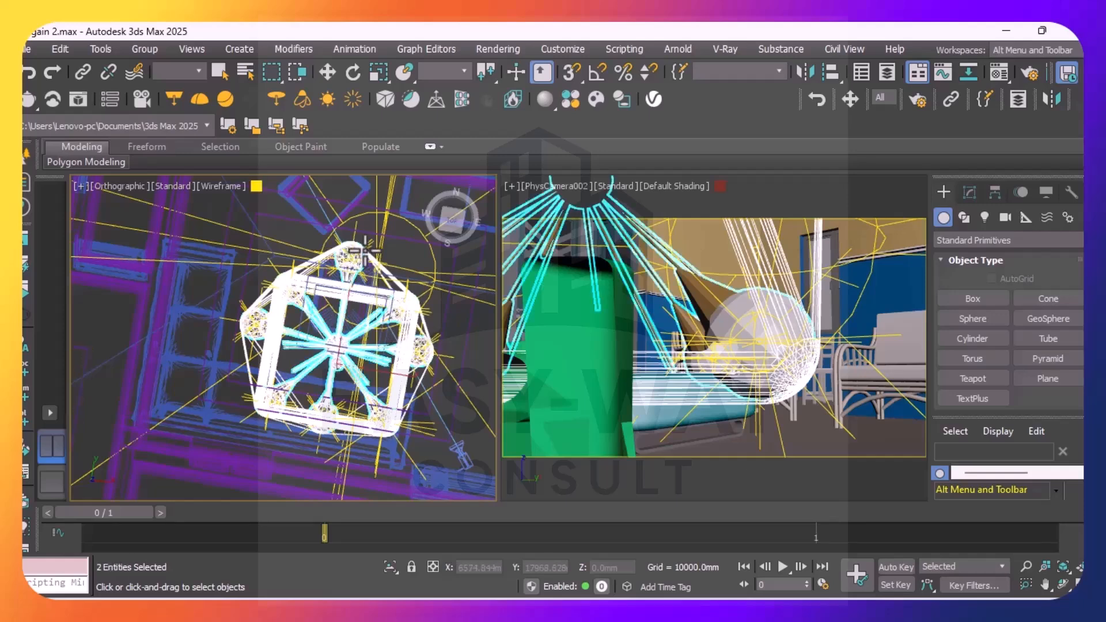
scroll(358, 270, "up", 5)
scroll(358, 270, "up", 8)
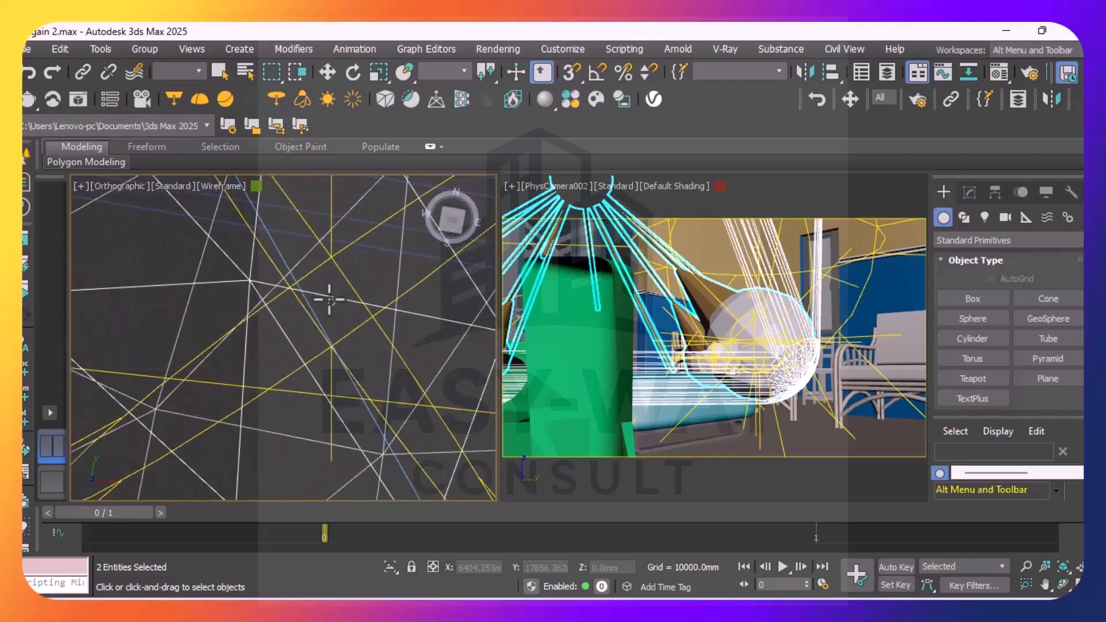
scroll(338, 311, "up", 5)
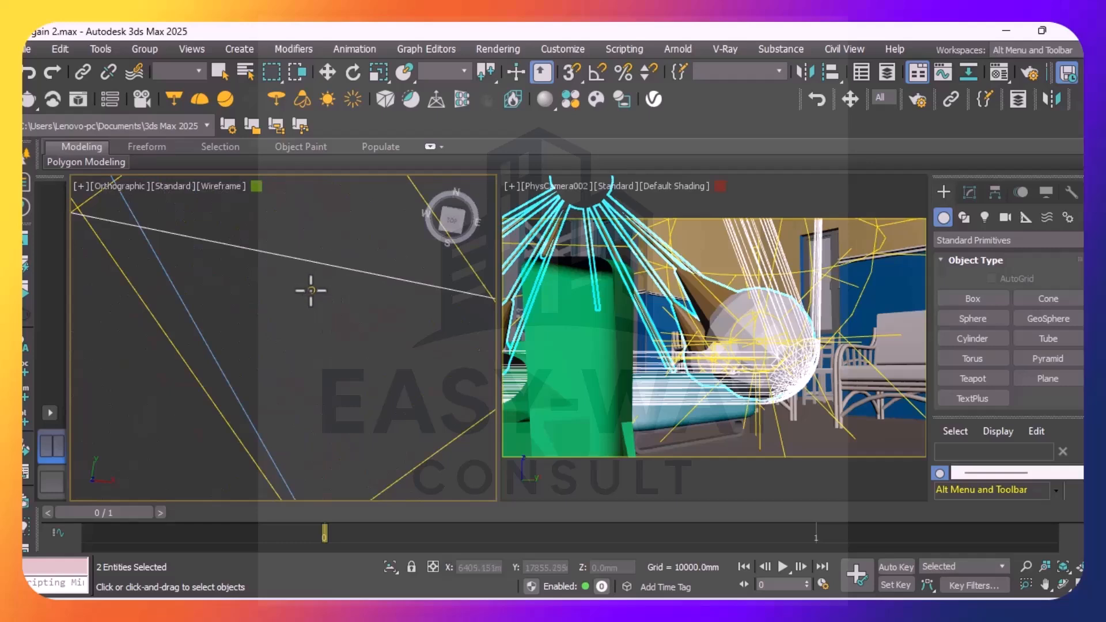
left_click(311, 289, "ctrl")
scroll(304, 318, "down", 8)
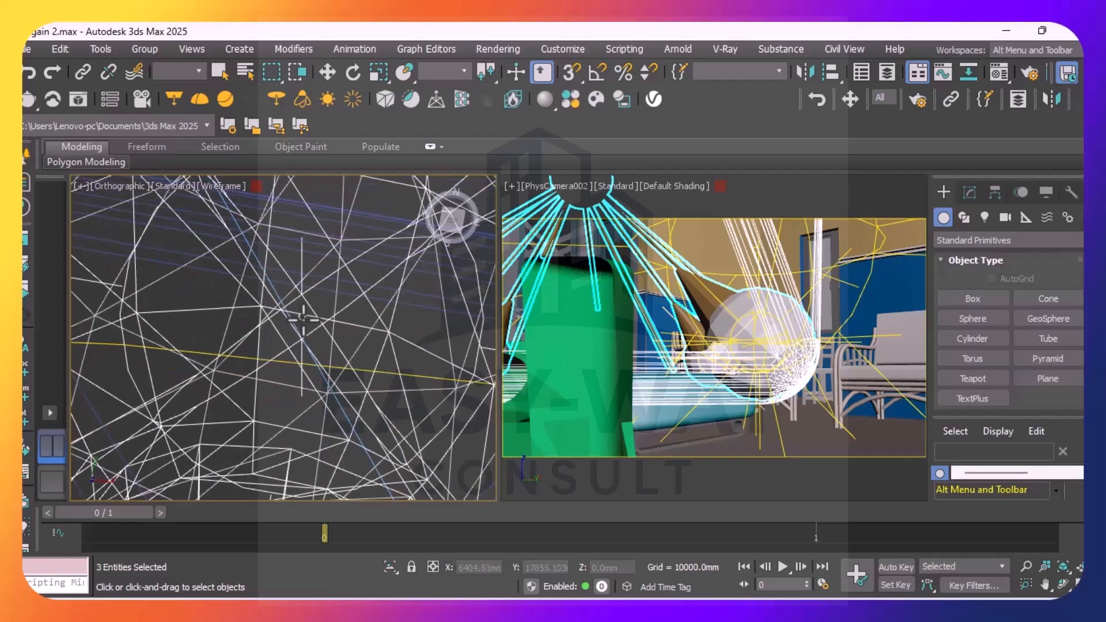
Add the small lights inside the pendant's northeast and east bulbs to the selection
scroll(352, 344, "down", 8)
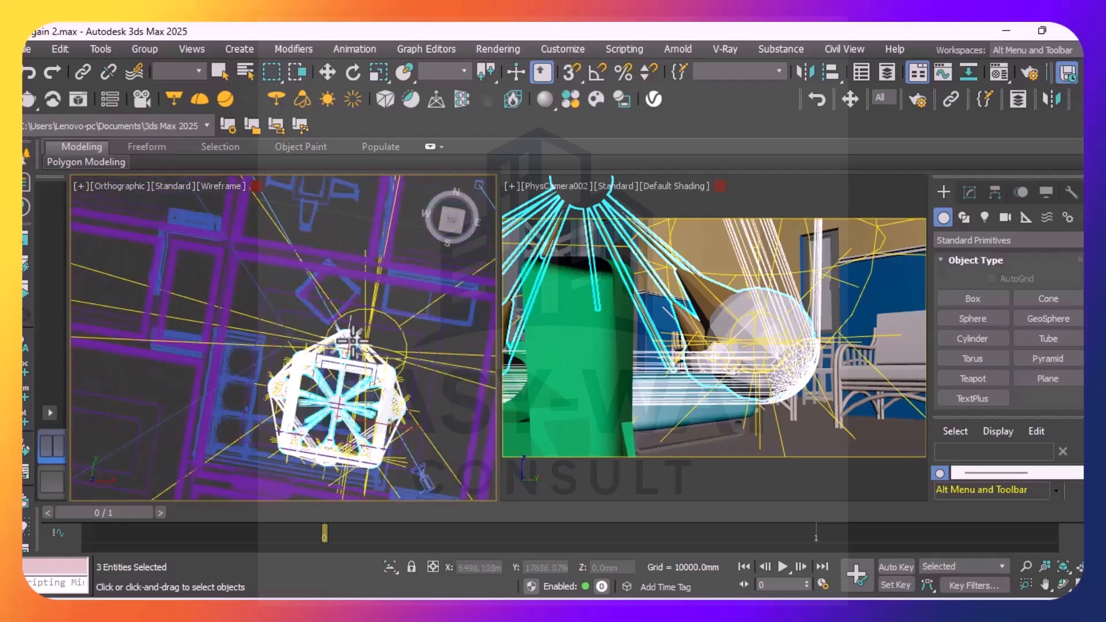
scroll(412, 402, "up", 8)
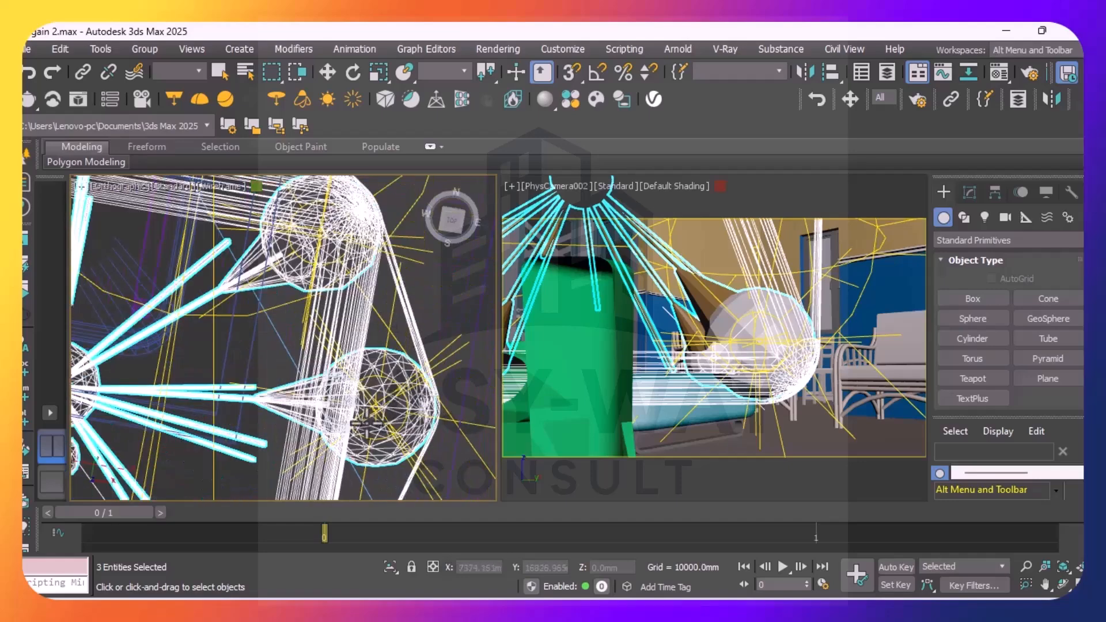
scroll(319, 233, "up", 5)
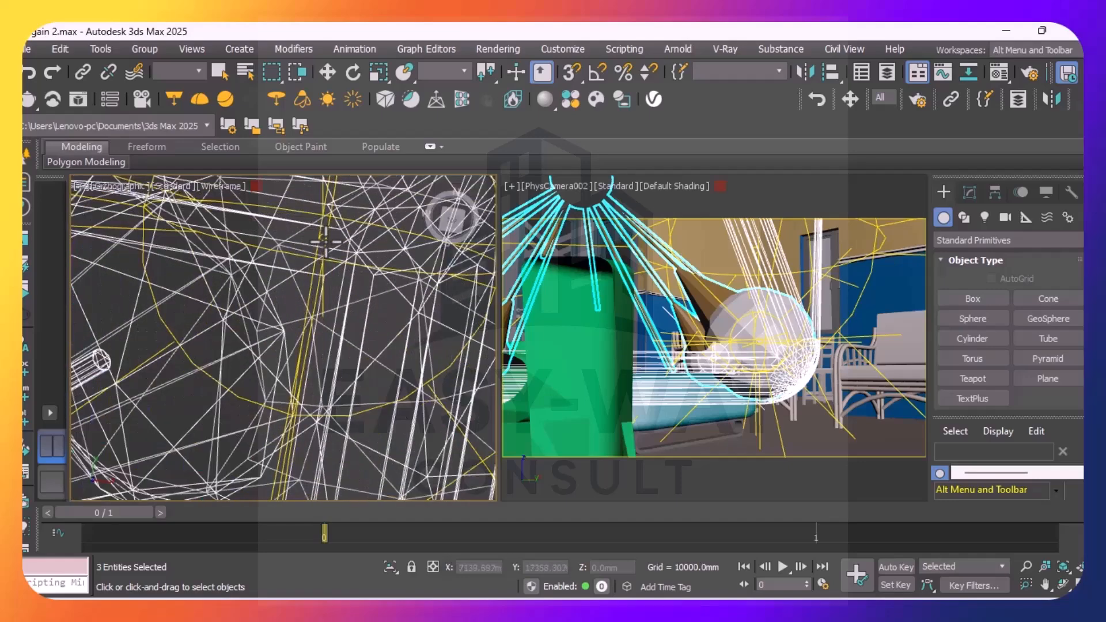
scroll(320, 229, "up", 5)
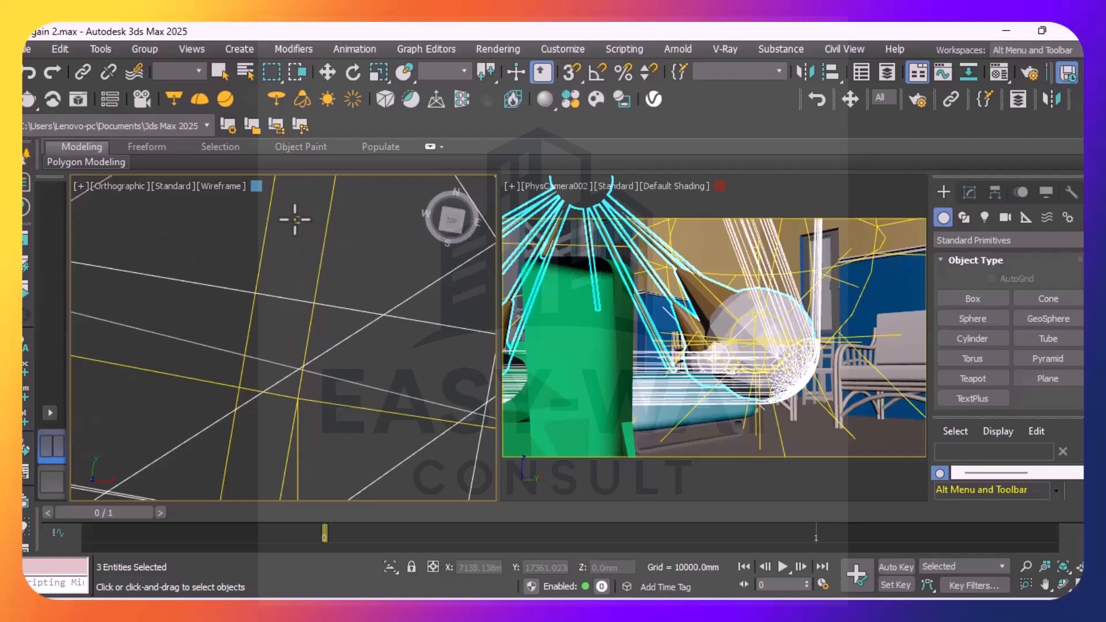
scroll(306, 257, "down", 10)
scroll(302, 266, "down", 5)
scroll(292, 265, "up", 10)
scroll(290, 327, "down", 5)
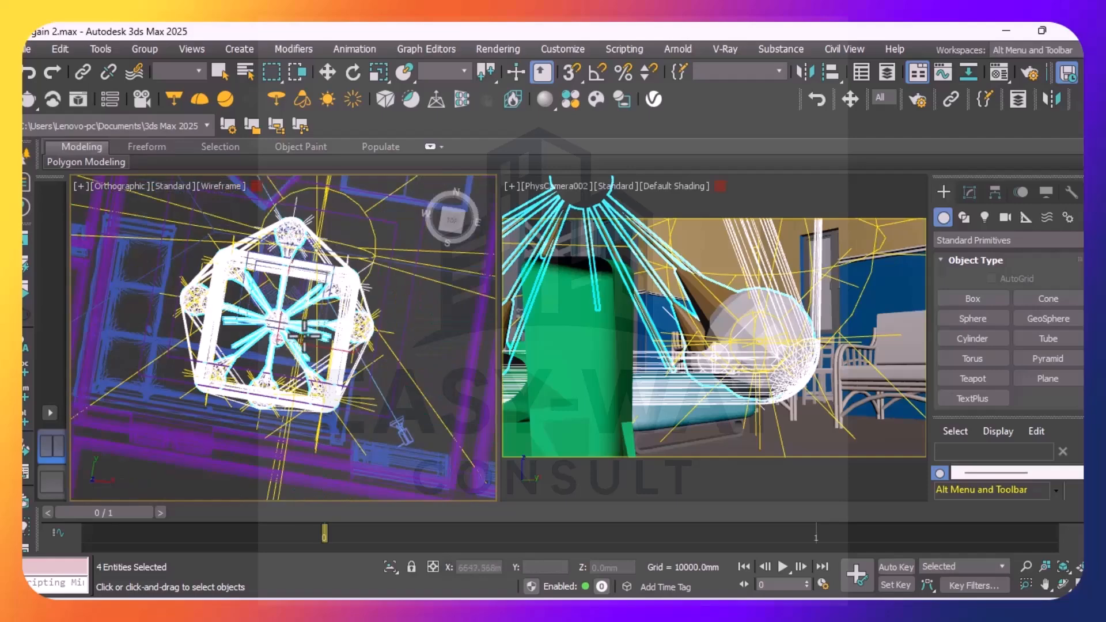
scroll(309, 237, "up", 8)
scroll(308, 237, "up", 10)
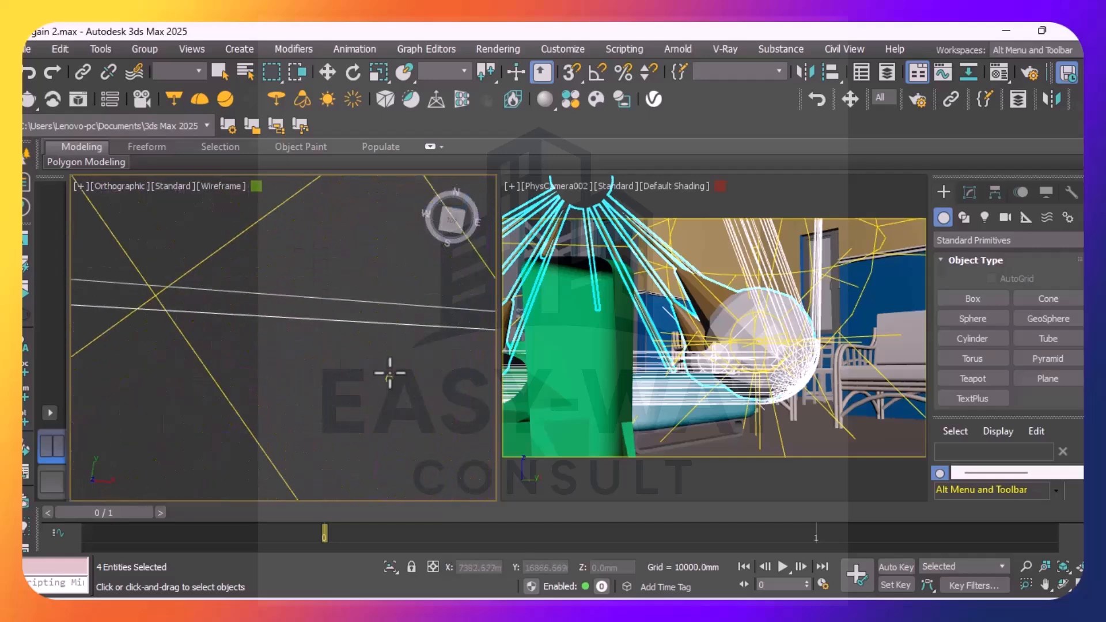
scroll(368, 346, "down", 8)
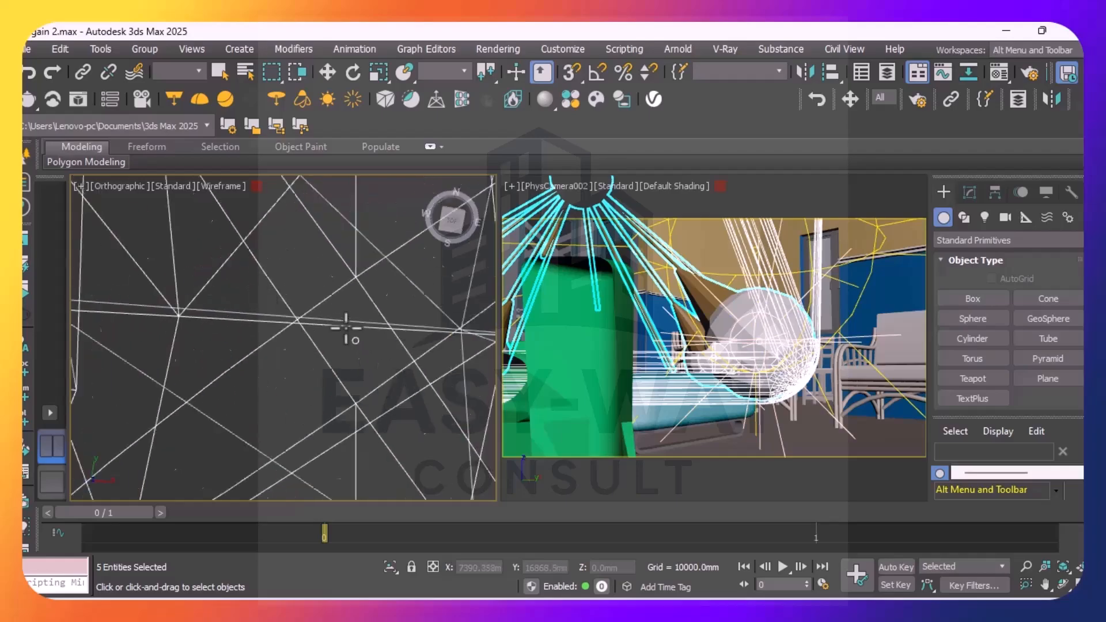
Add the small lights inside the pendant's southeast and south bulbs to the selection
scroll(363, 349, "down", 3)
scroll(309, 413, "up", 8)
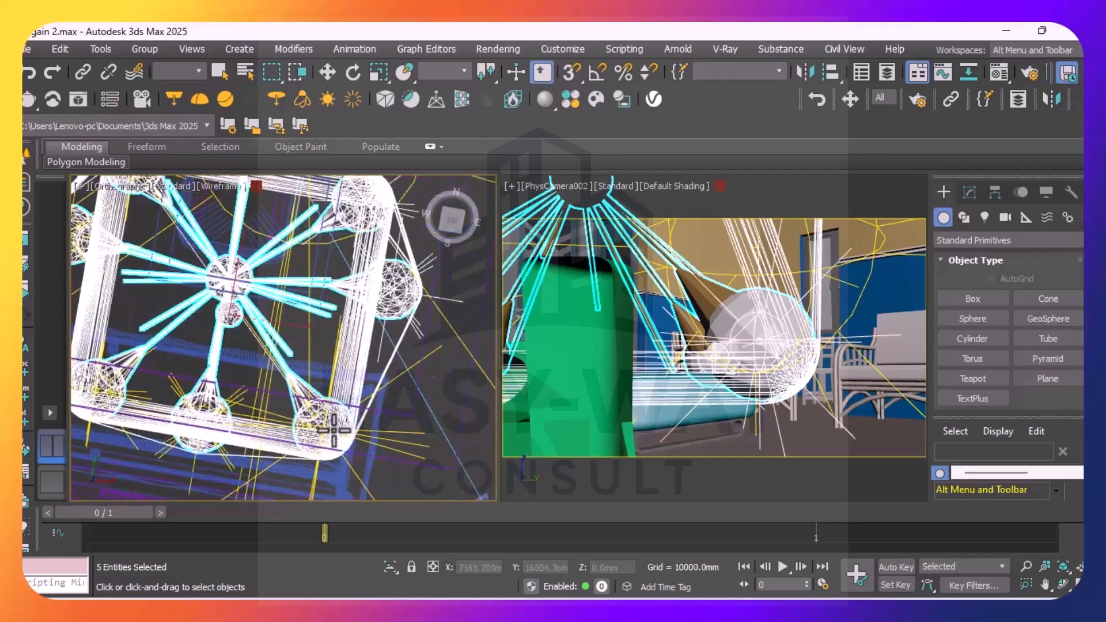
scroll(311, 397, "up", 6)
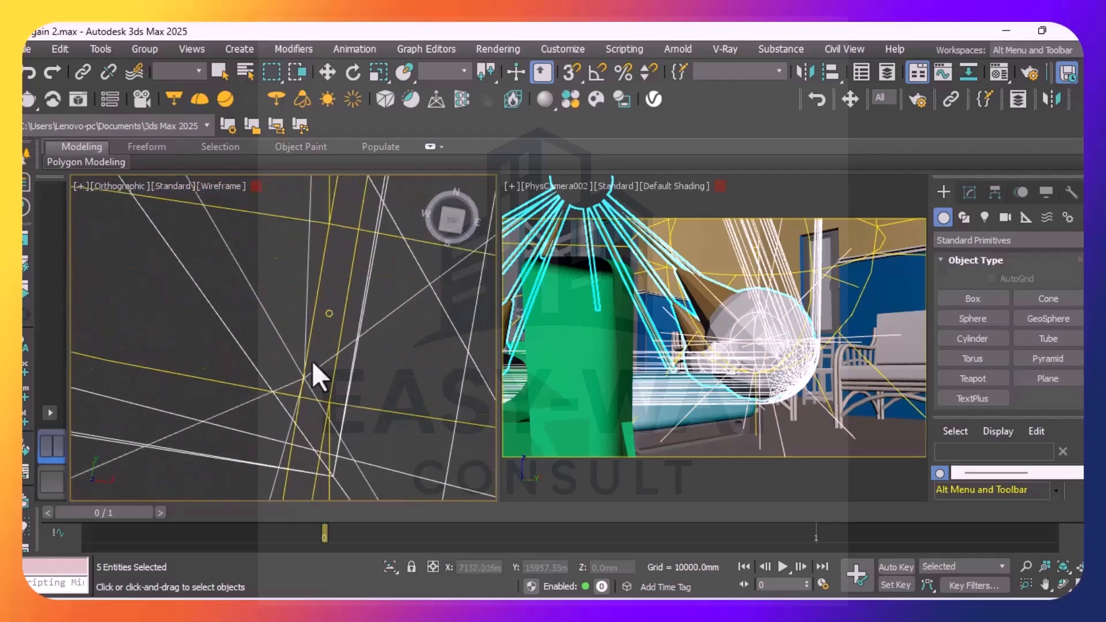
scroll(333, 300, "down", 6)
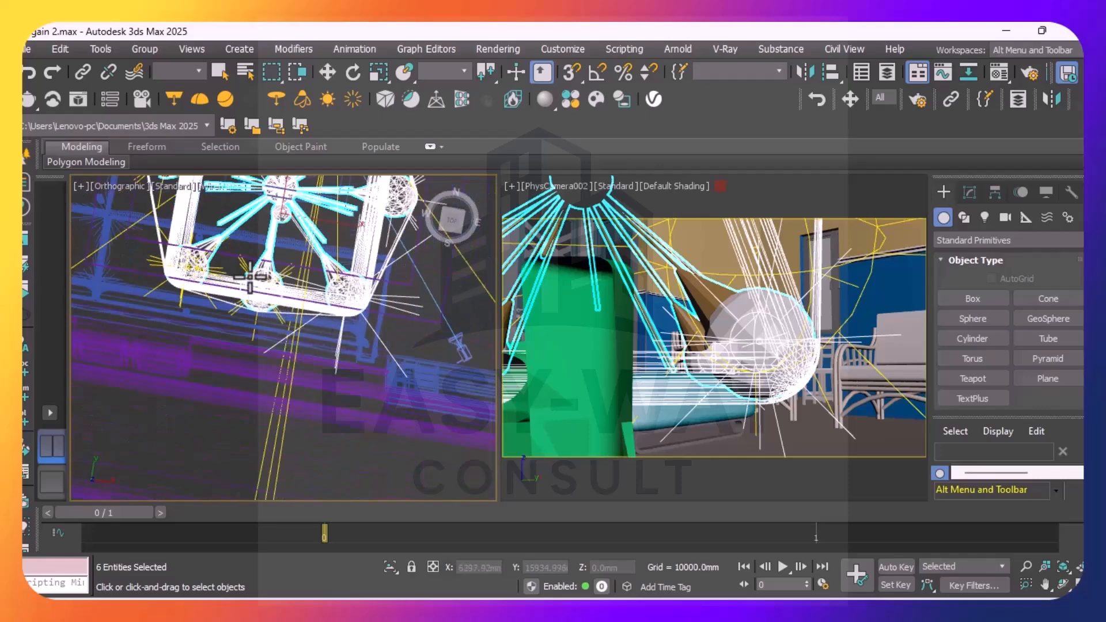
scroll(307, 311, "down", 3)
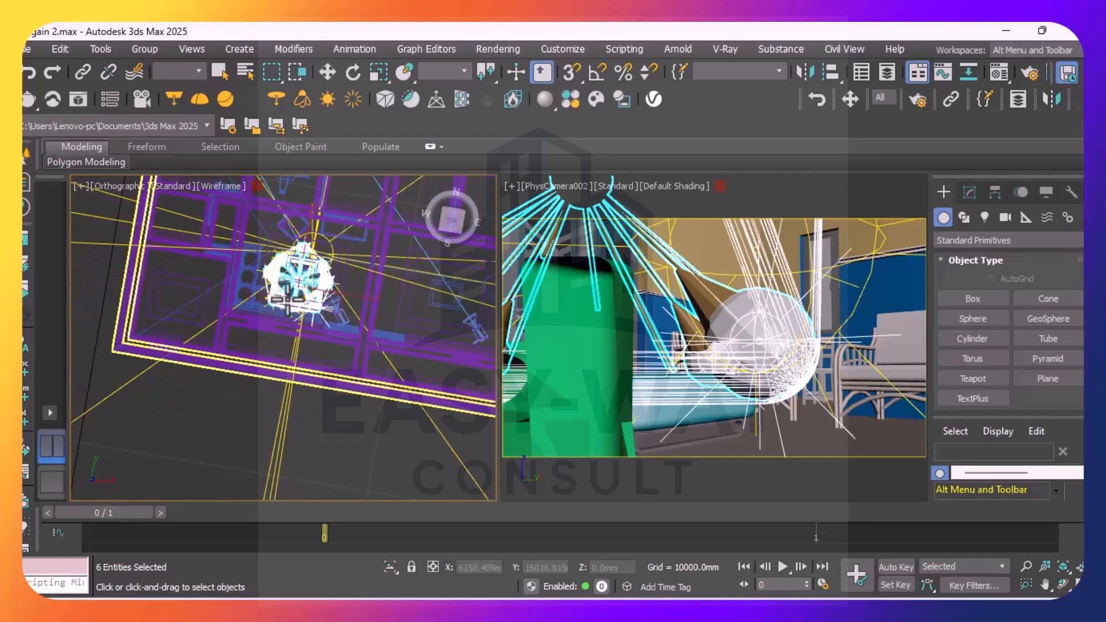
scroll(306, 308, "down", 4)
scroll(287, 293, "up", 8)
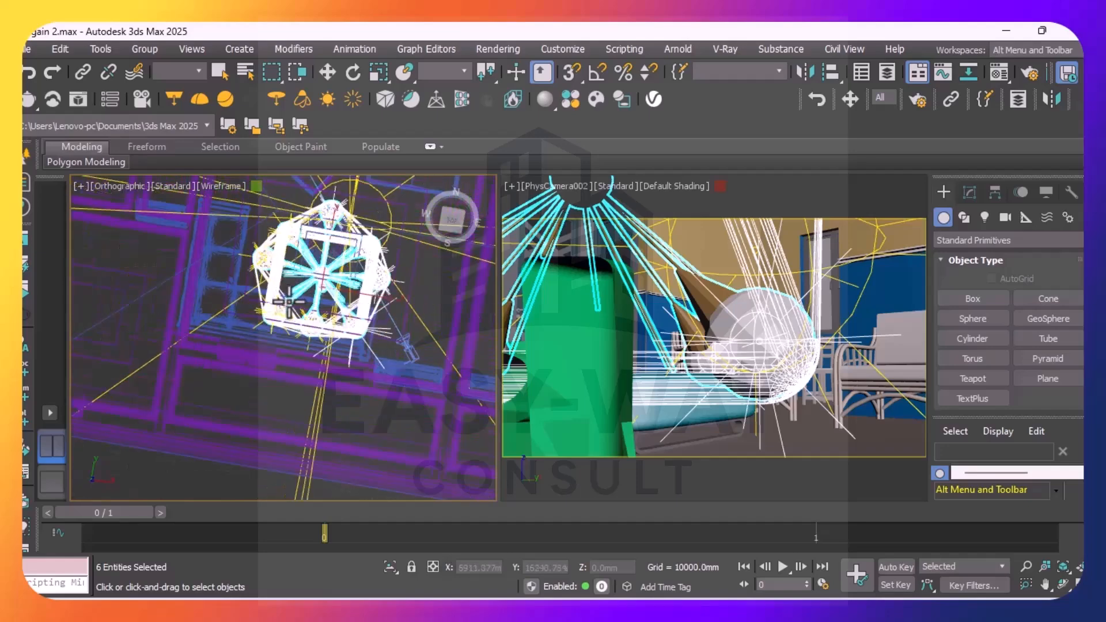
scroll(347, 351, "up", 5)
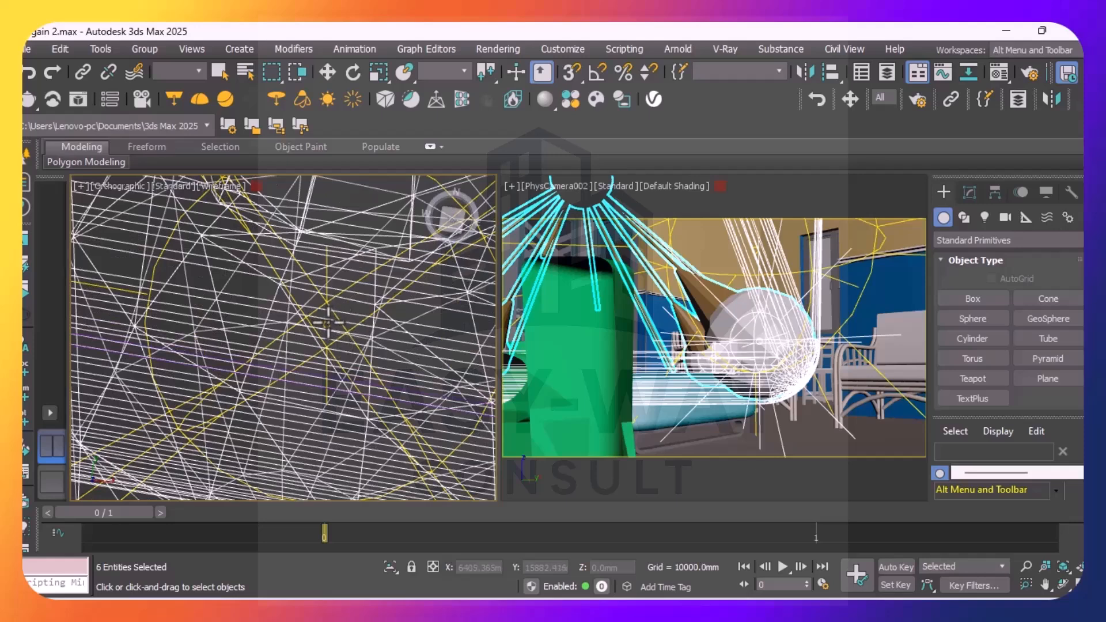
scroll(326, 326, "up", 3)
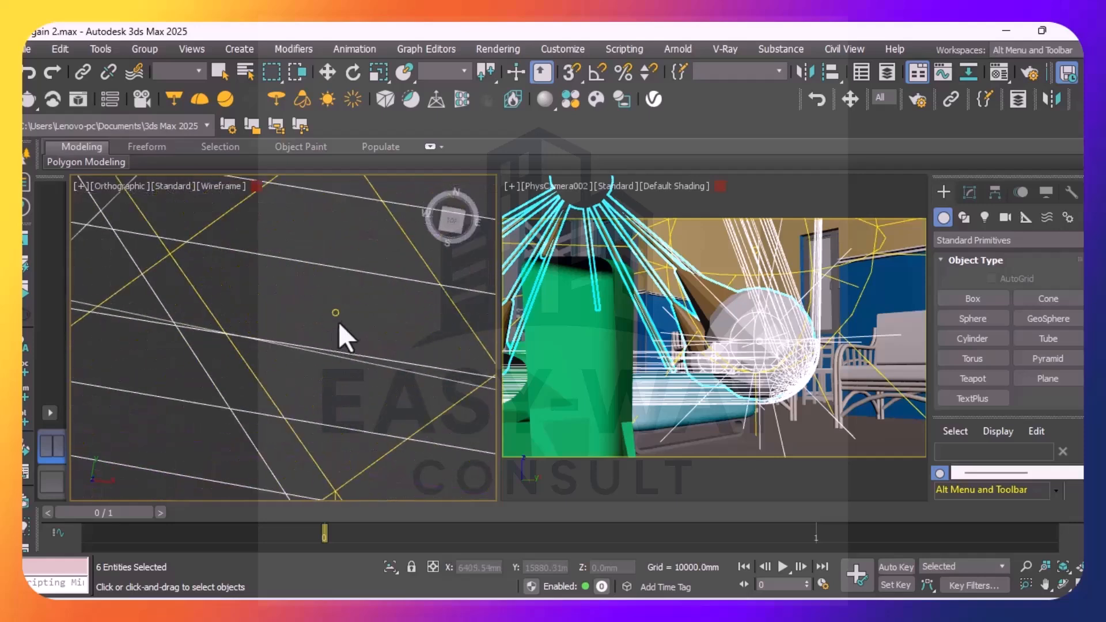
scroll(360, 325, "down", 10)
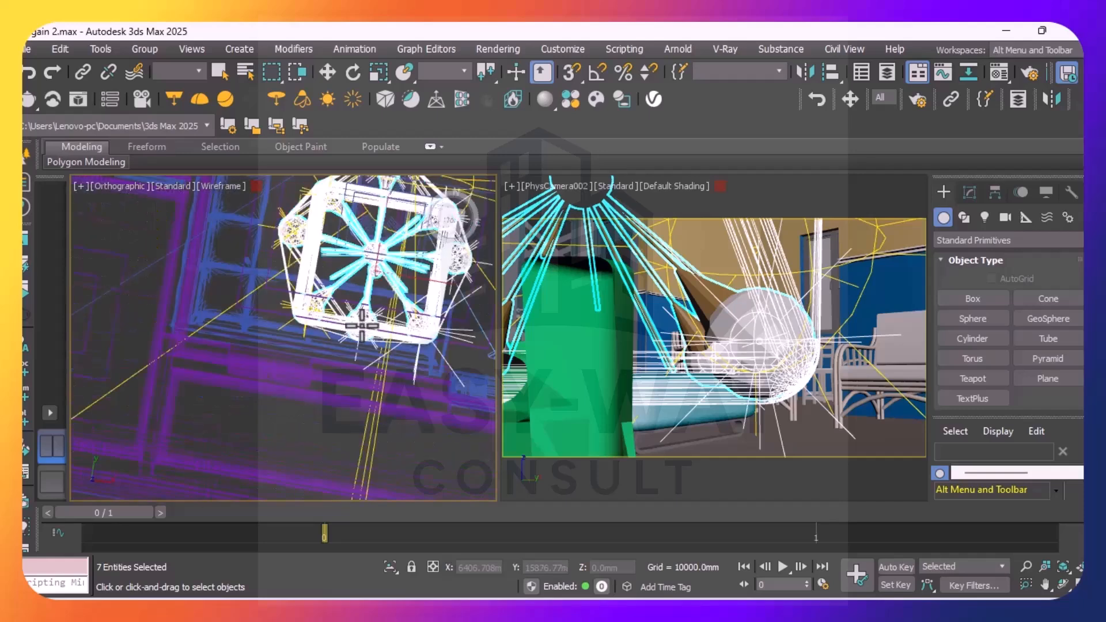
Add the small lights inside the pendant's southwest and west bulbs to the selection
scroll(319, 298, "up", 8)
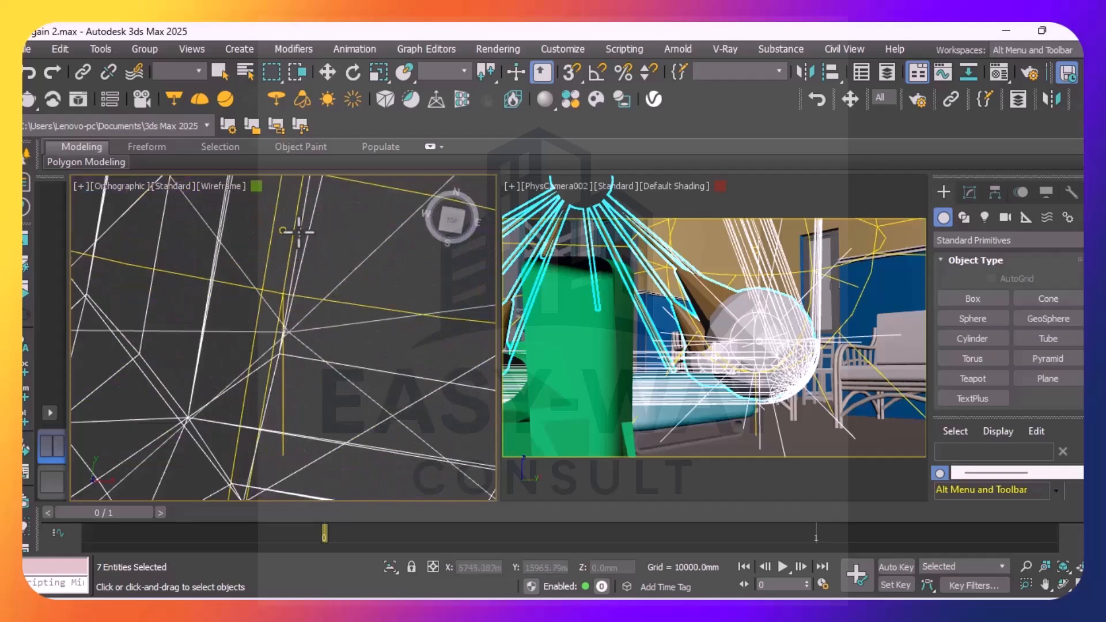
left_click(291, 234, "ctrl")
scroll(301, 265, "down", 12)
scroll(316, 271, "up", 8)
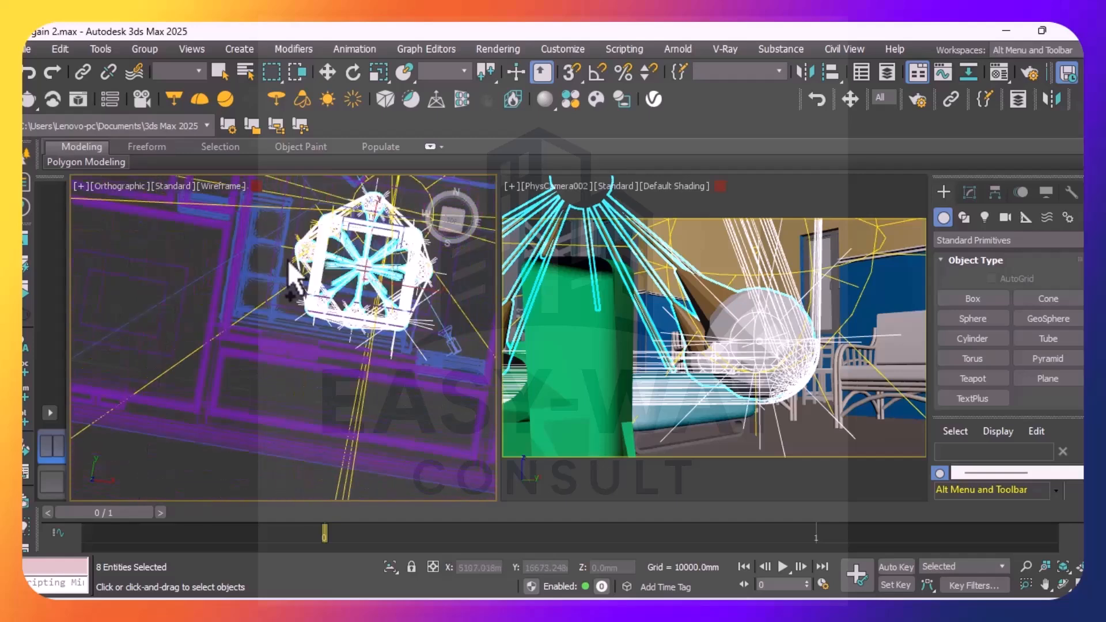
scroll(341, 229, "up", 3)
scroll(345, 242, "up", 3)
scroll(360, 313, "up", 4)
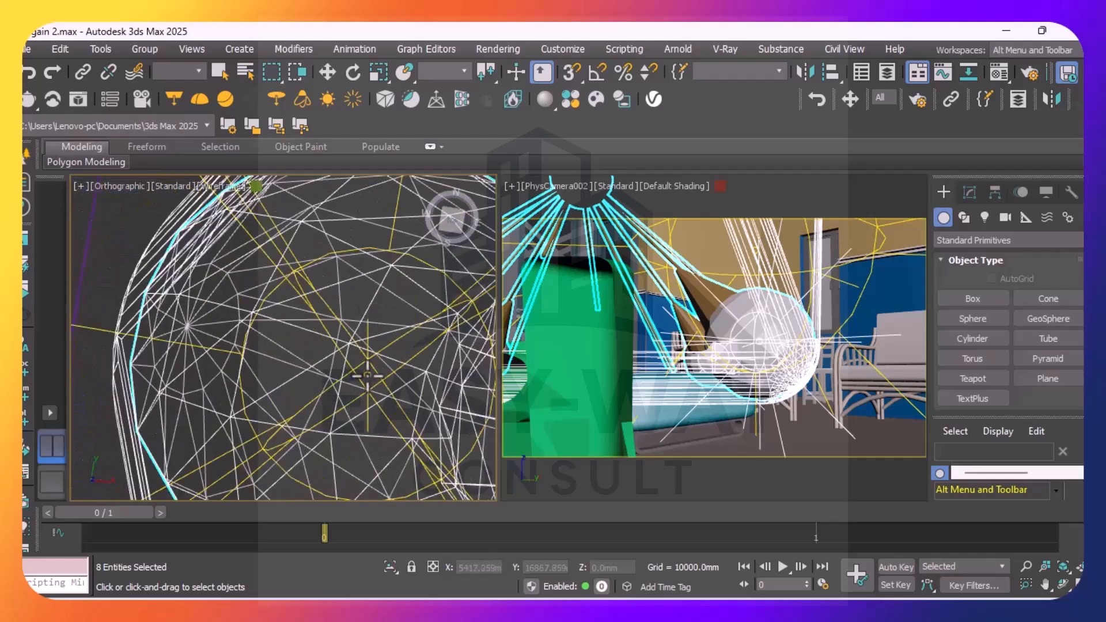
left_click(369, 368, "ctrl")
scroll(374, 365, "down", 6)
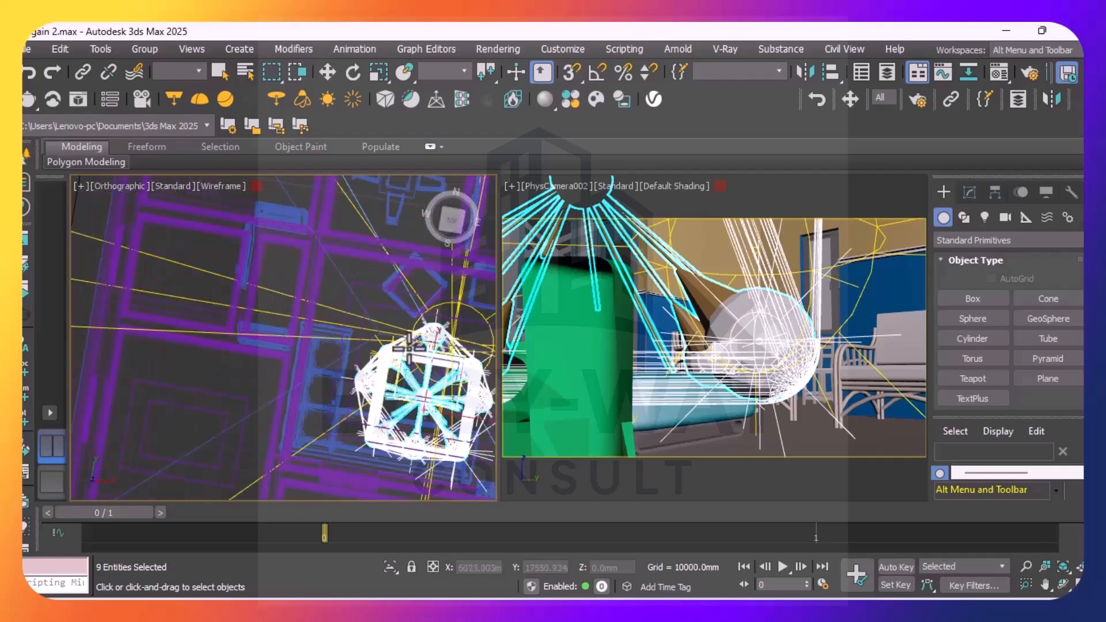
Add the remaining small light inside the pendant's northwest bulb to the selection
scroll(410, 346, "up", 7)
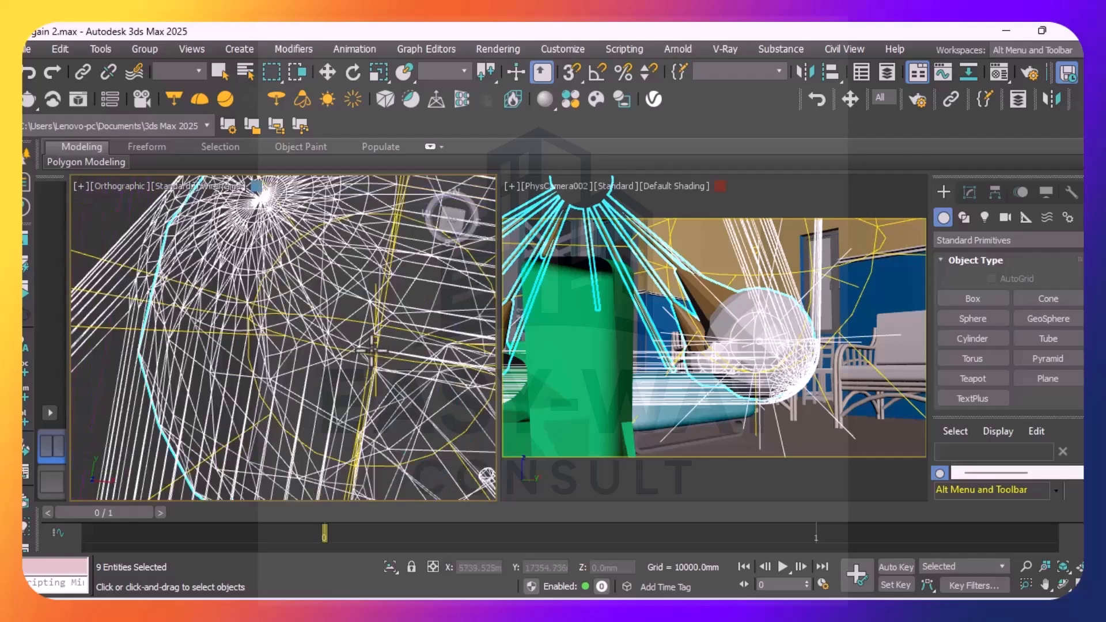
scroll(371, 350, "up", 6)
left_click(356, 293, "ctrl")
scroll(353, 294, "down", 5)
scroll(323, 303, "down", 5)
scroll(326, 300, "up", 8)
scroll(334, 284, "down", 7)
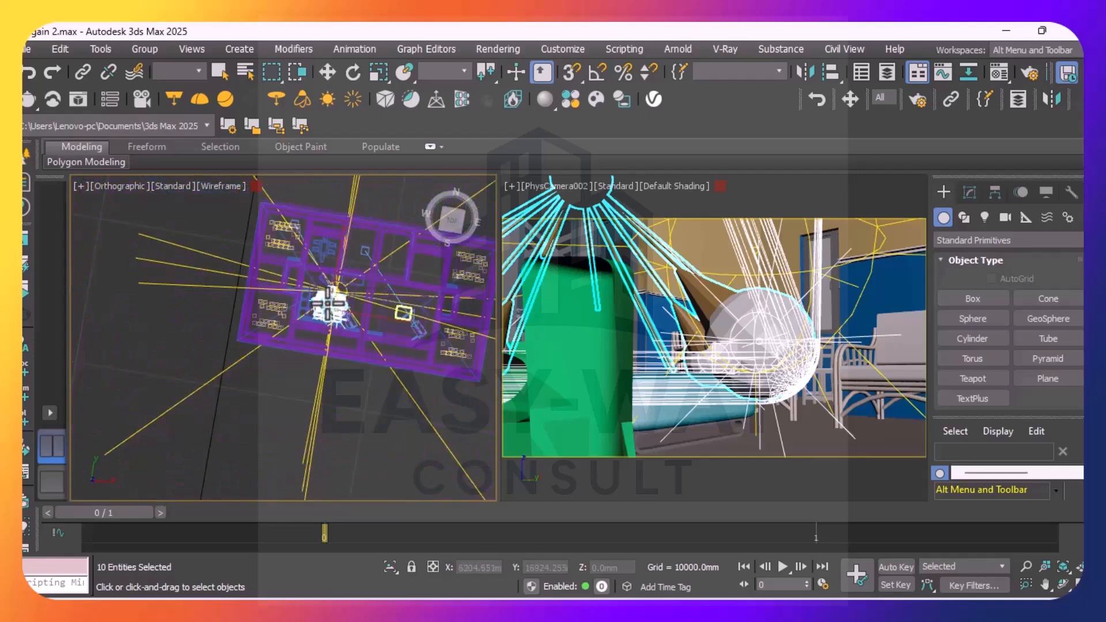
Scale the selected pendant and its lights down uniformly in two passes, the second to about 51 percent
right_click(327, 301)
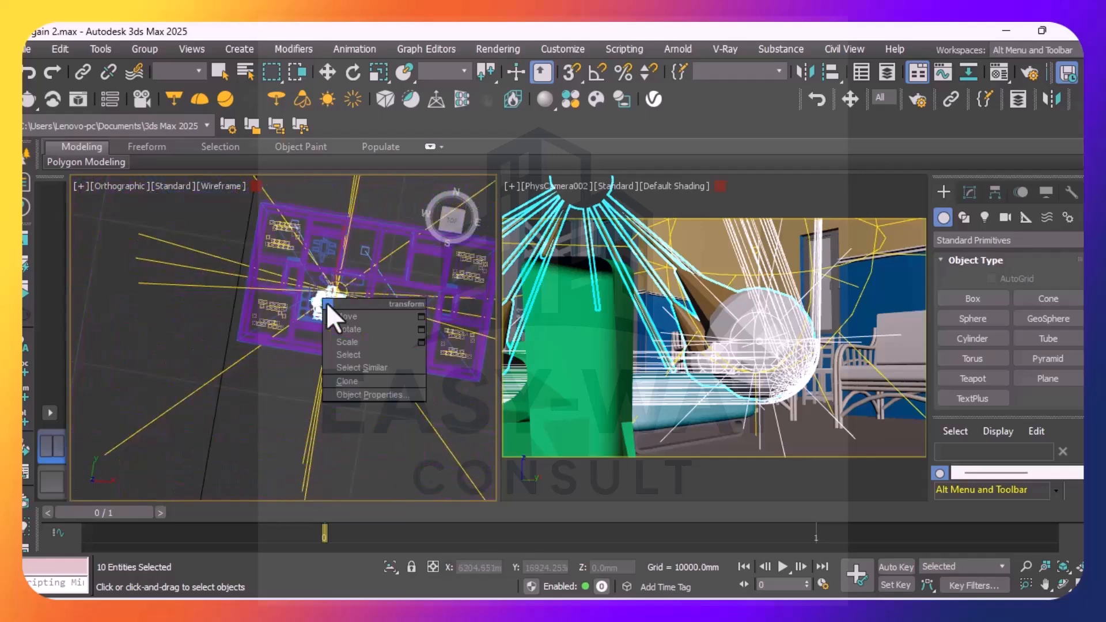
left_click(358, 340)
scroll(331, 302, "up", 4)
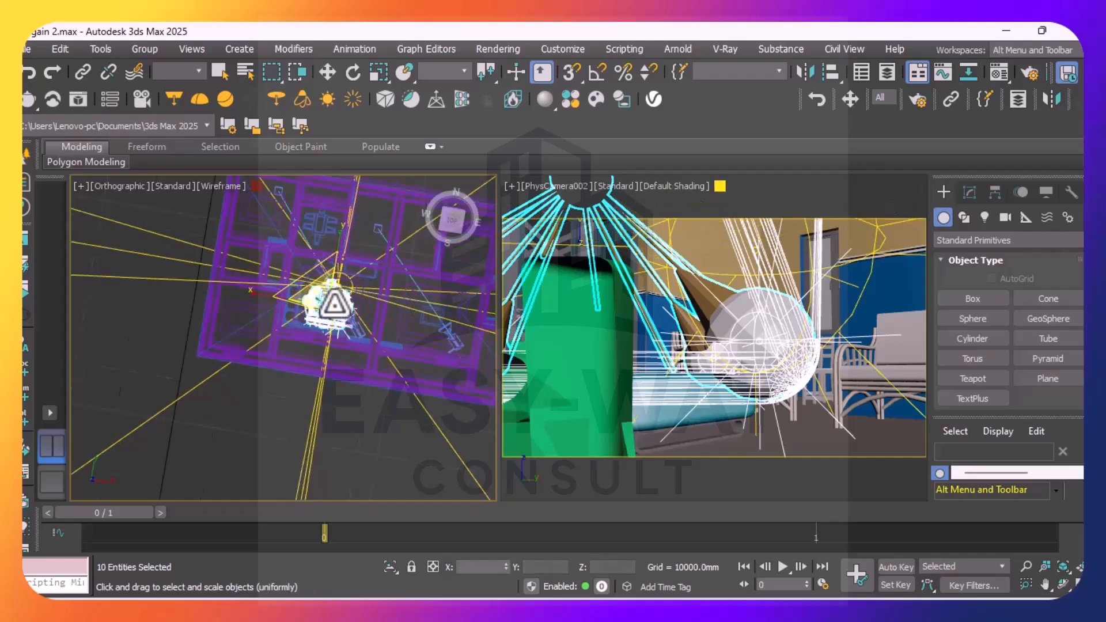
scroll(334, 303, "up", 3)
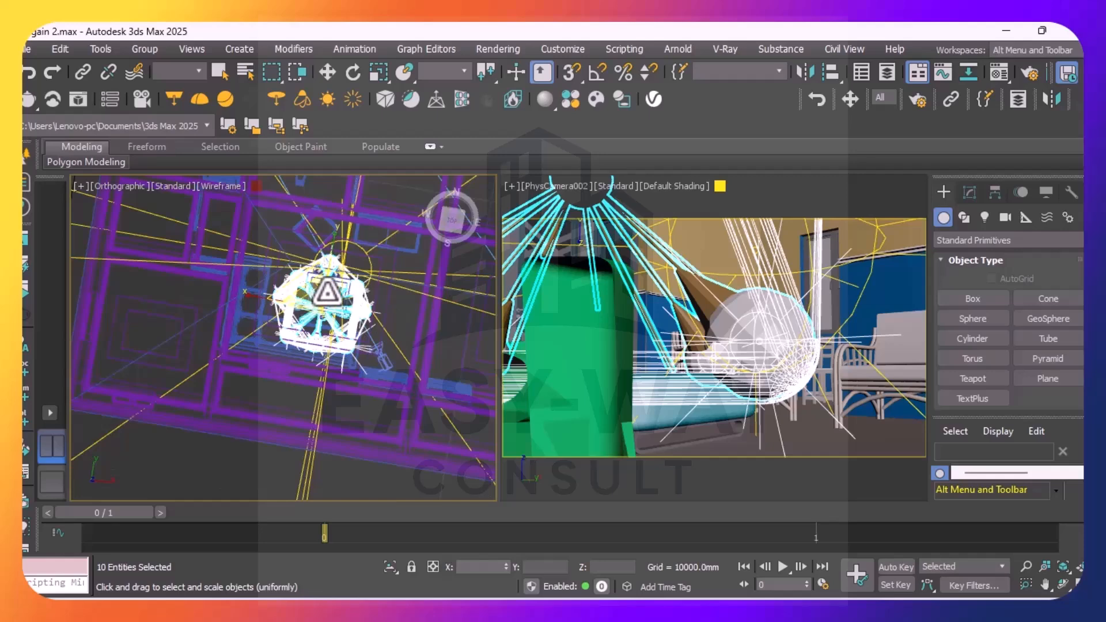
mouse_move(324, 304)
left_mouse_down()
mouse_move(345, 363)
mouse_move(316, 309)
left_mouse_up()
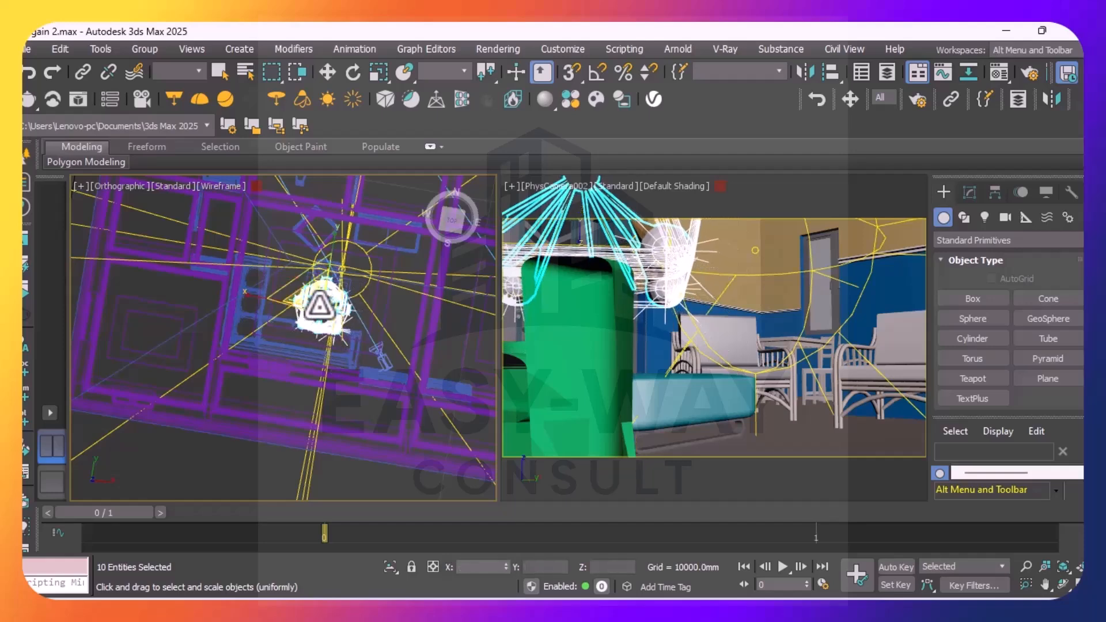
scroll(318, 305, "up", 3)
scroll(318, 300, "up", 5)
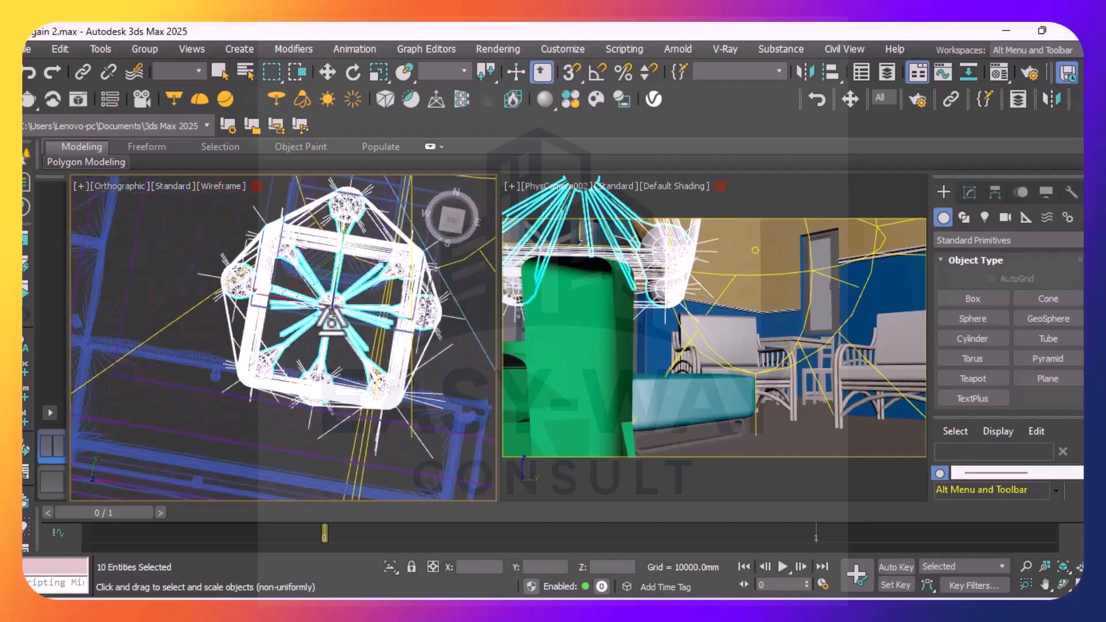
left_click_drag(326, 286, 360, 363)
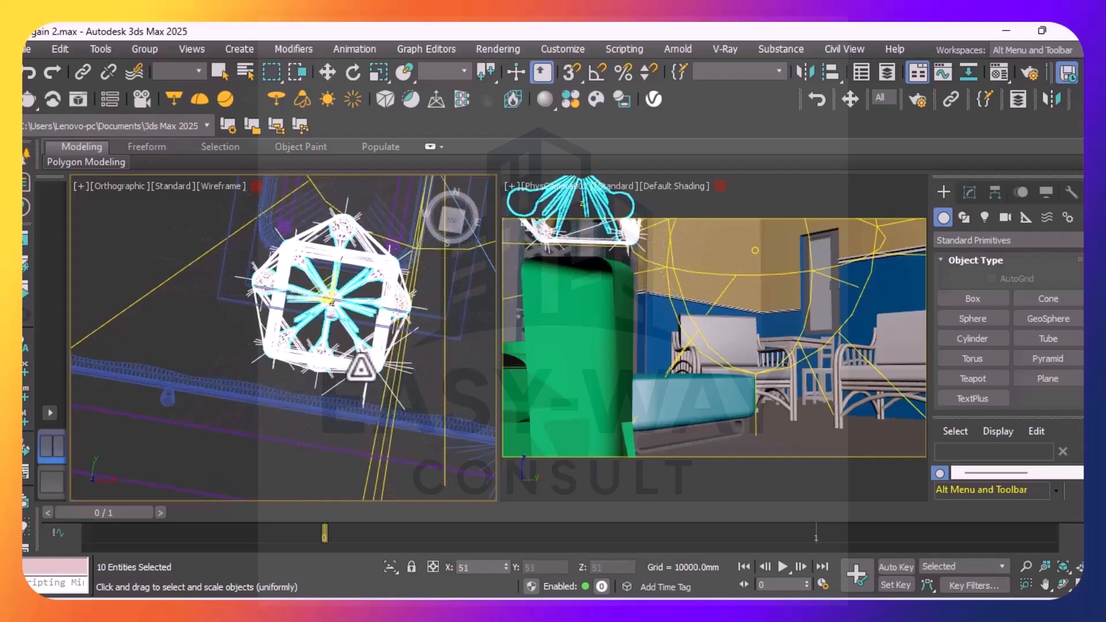
Scale the pendant and its lights down uniformly again to about 56 percent, and finish with a slight further adjustment
scroll(340, 308, "up", 3)
scroll(341, 308, "up", 4)
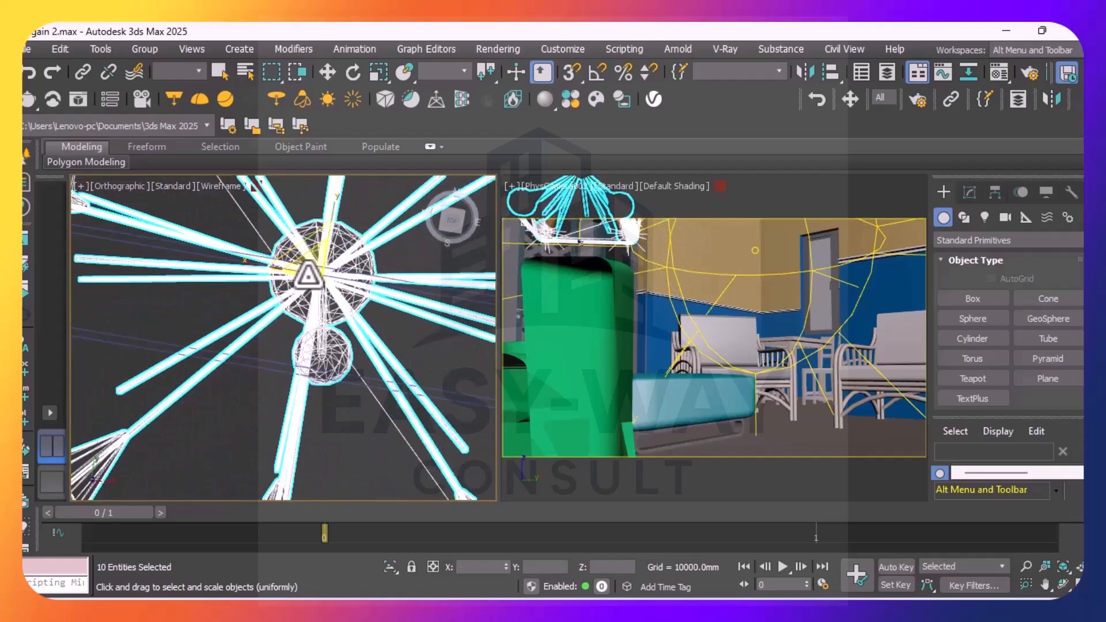
left_click_drag(312, 260, 336, 324)
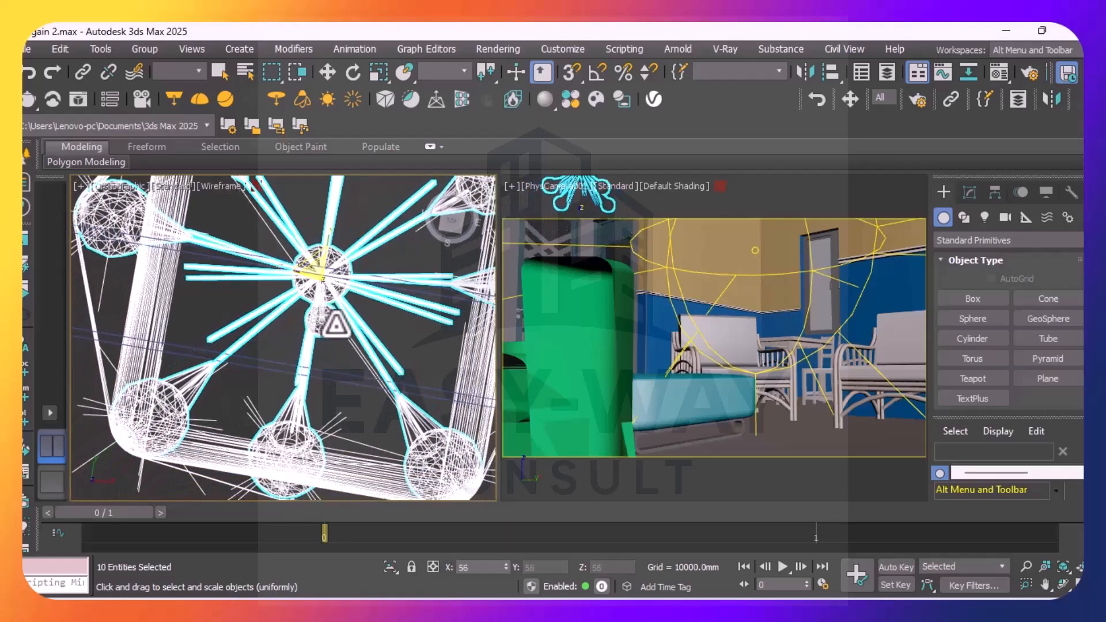
scroll(330, 288, "up", 5)
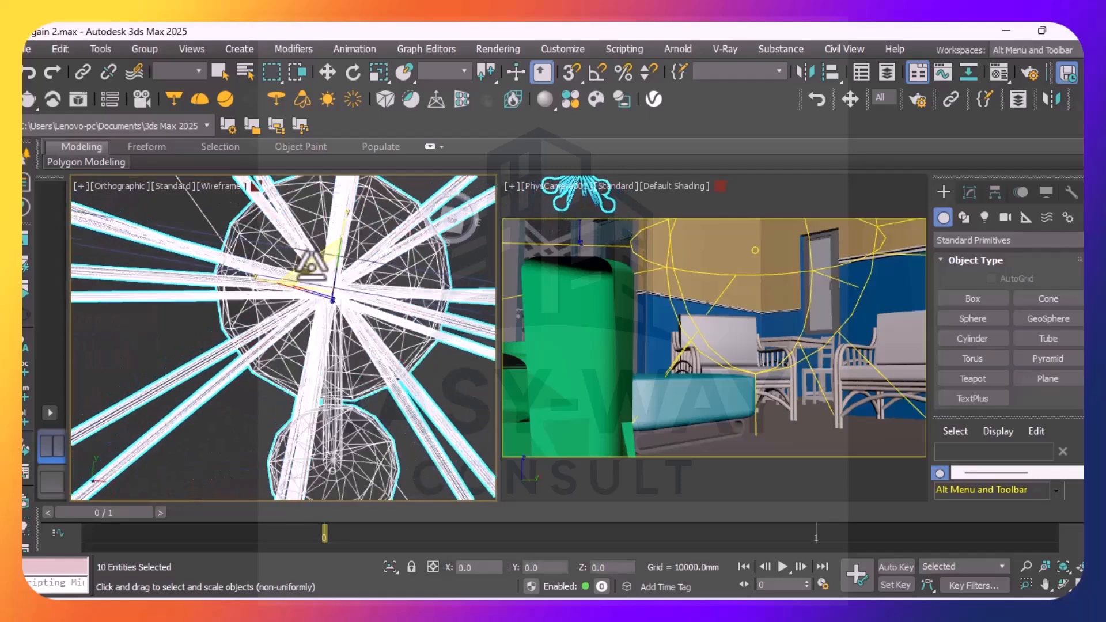
left_click_drag(321, 273, 338, 308)
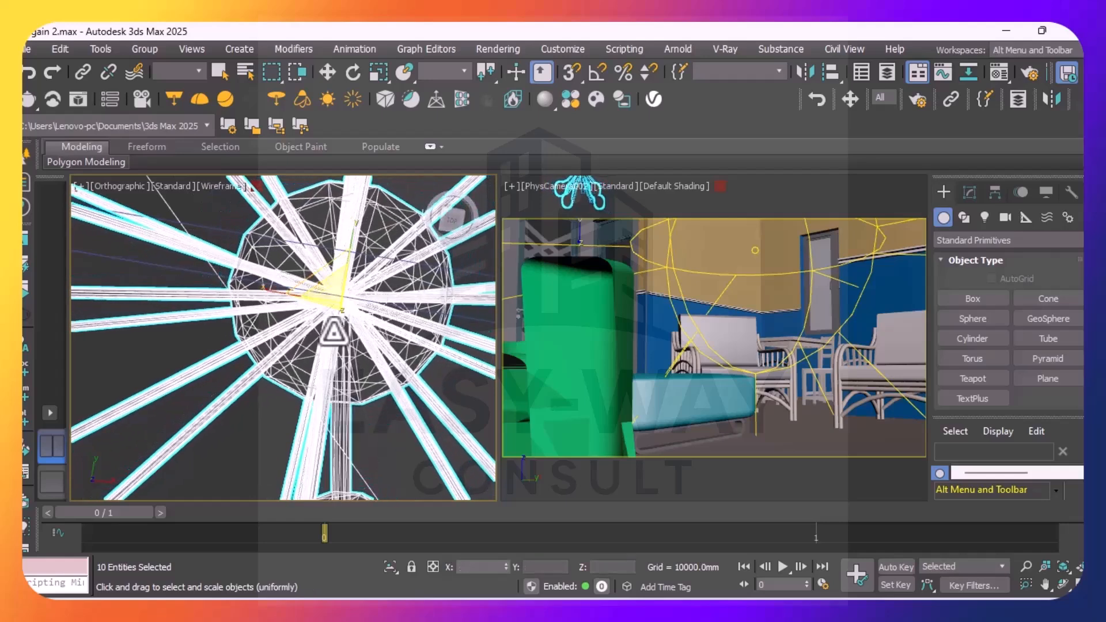
Examine the photometric Target Light's shadow, distribution, color, intensity, attenuation and shape parameters, dismissing the OneDrive backup notification
left_click(986, 219)
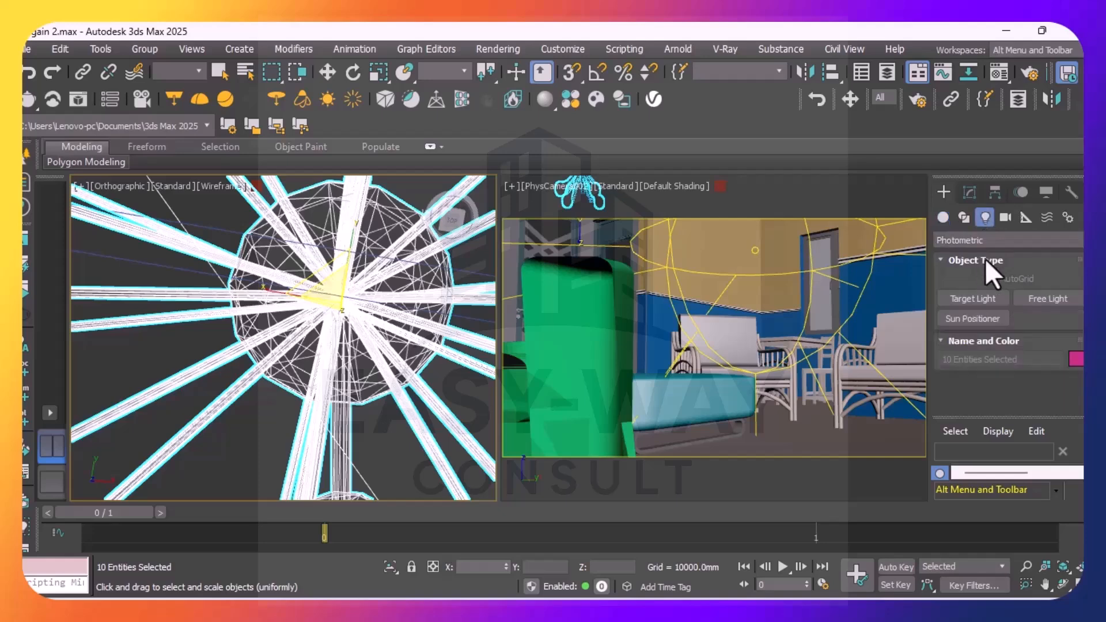
left_click(969, 193)
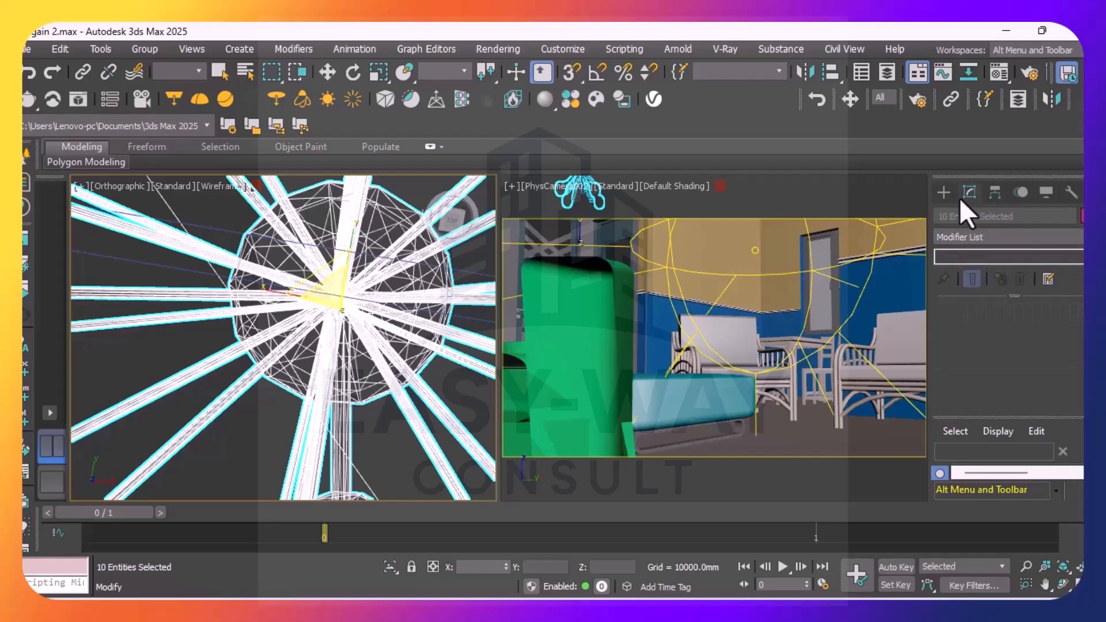
left_click(943, 193)
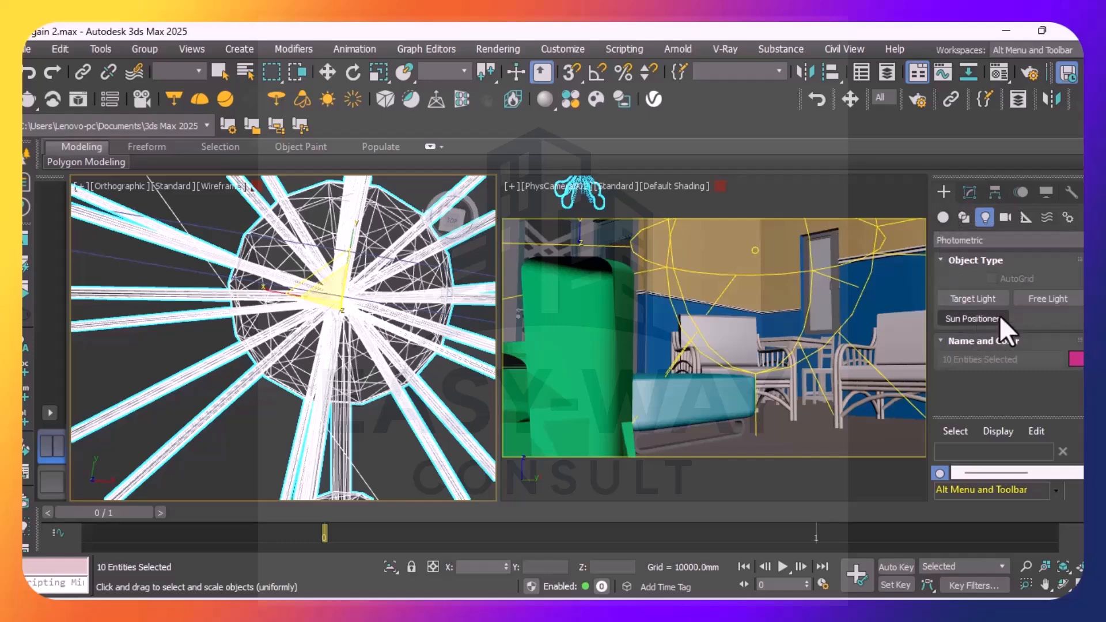
left_click(978, 297)
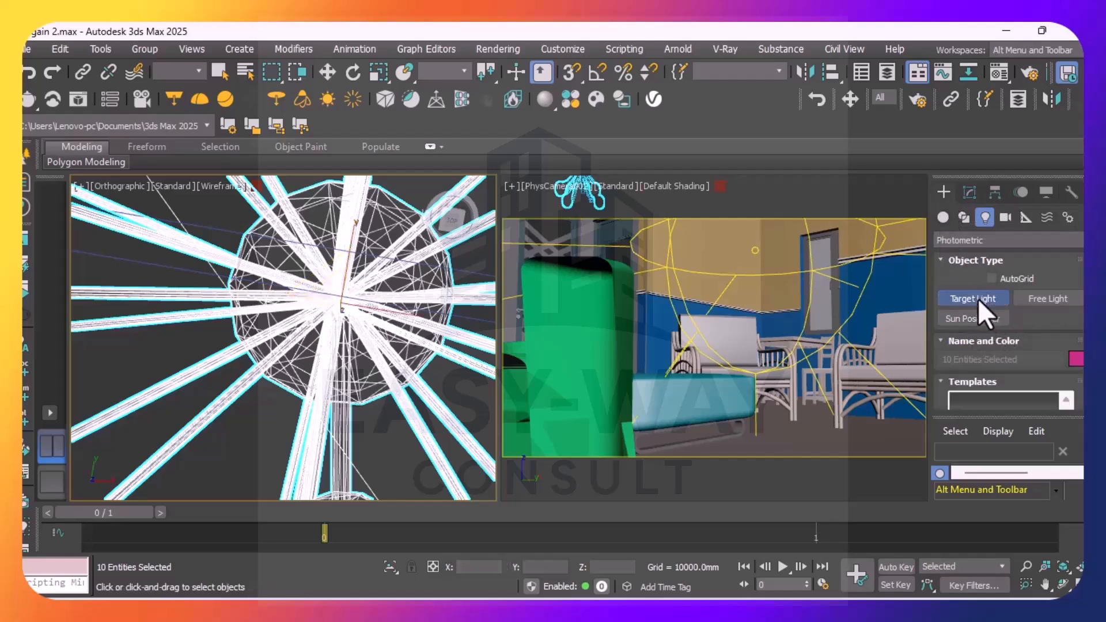
scroll(1008, 334, "down", 5)
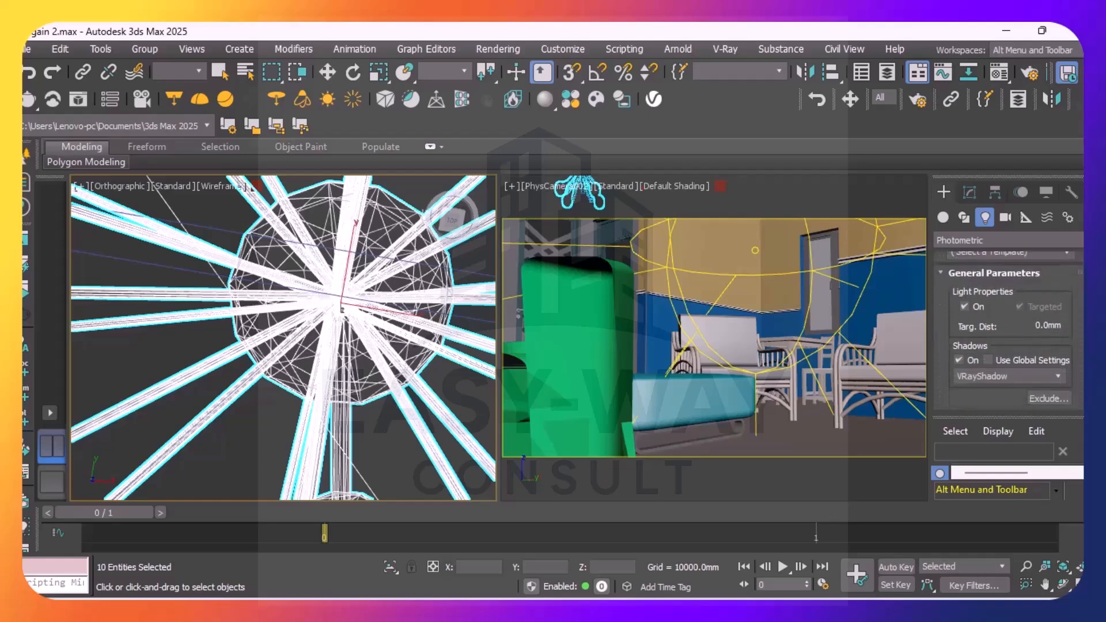
scroll(1008, 334, "down", 3)
scroll(1007, 328, "down", 4)
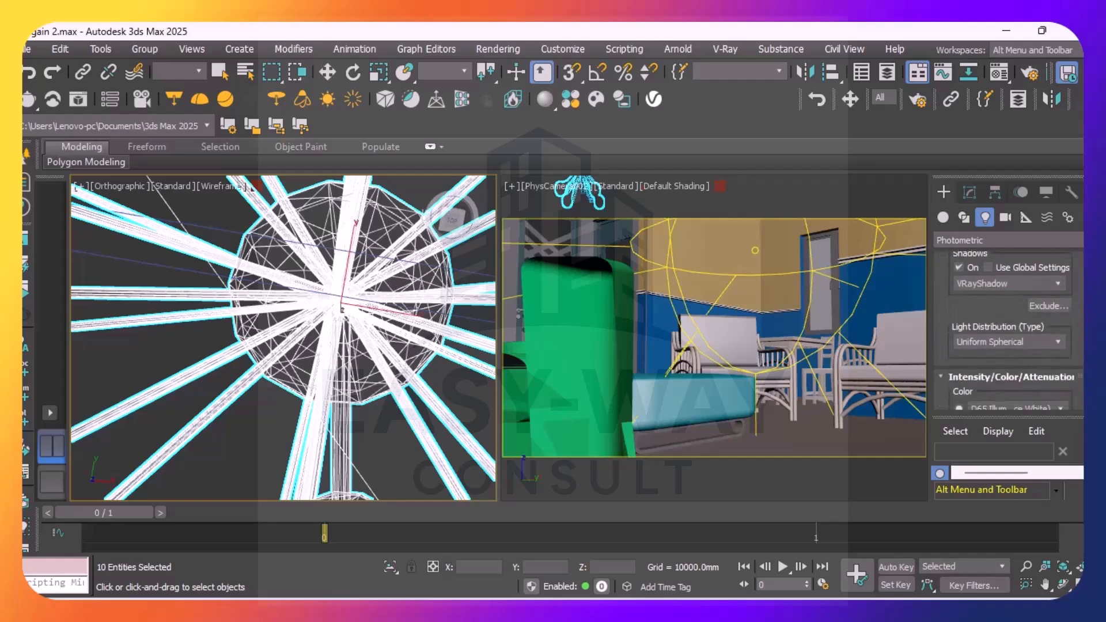
scroll(1008, 329, "down", 4)
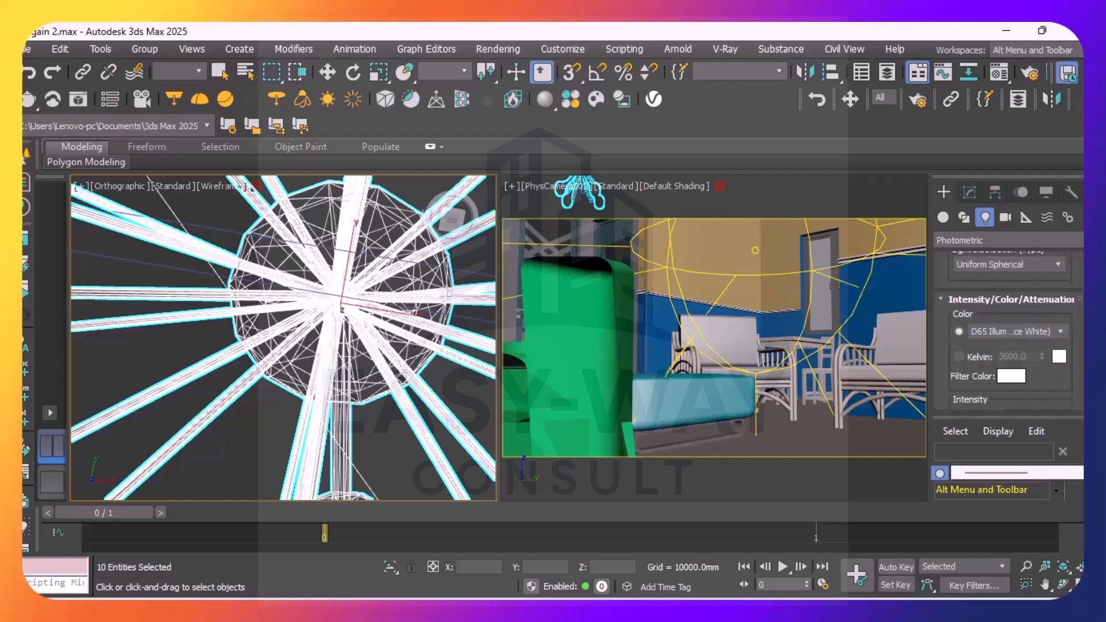
scroll(1008, 328, "down", 3)
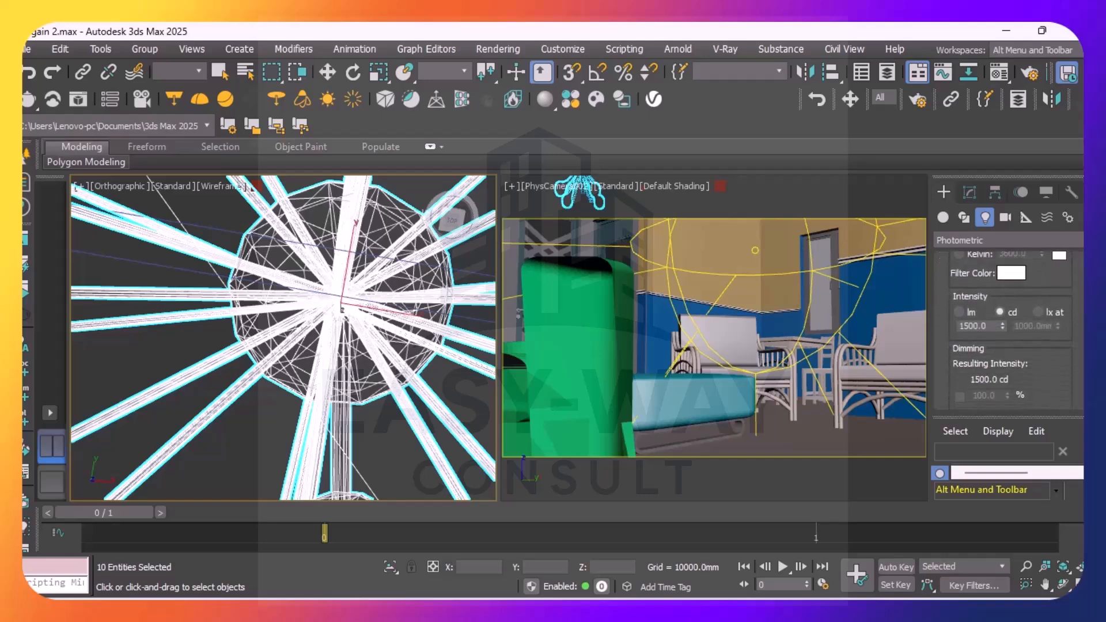
scroll(1008, 328, "down", 4)
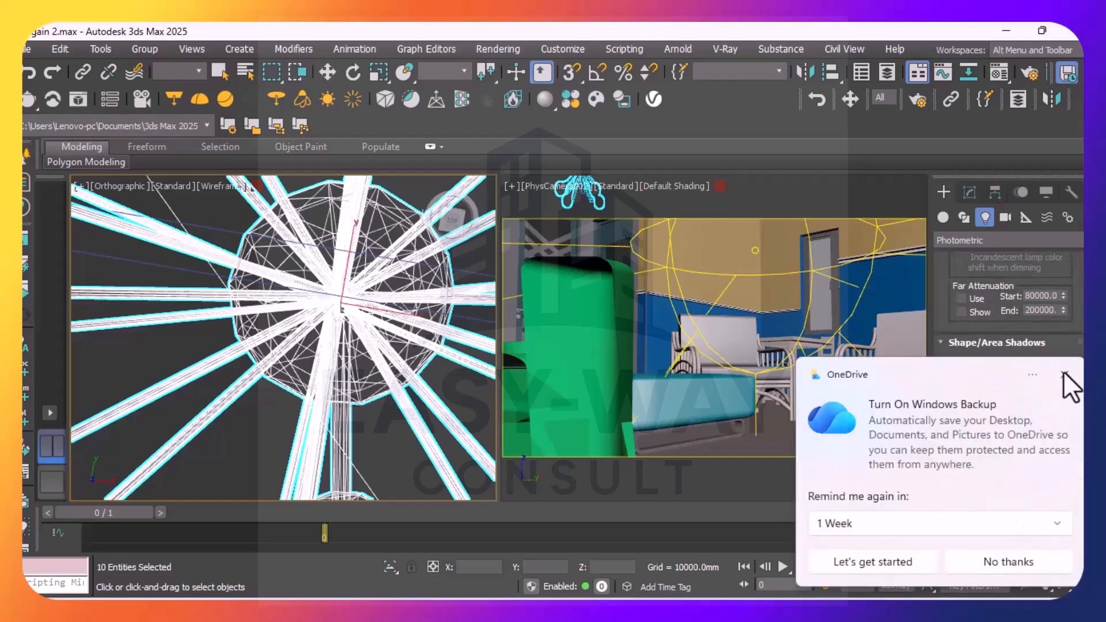
left_click(1064, 374)
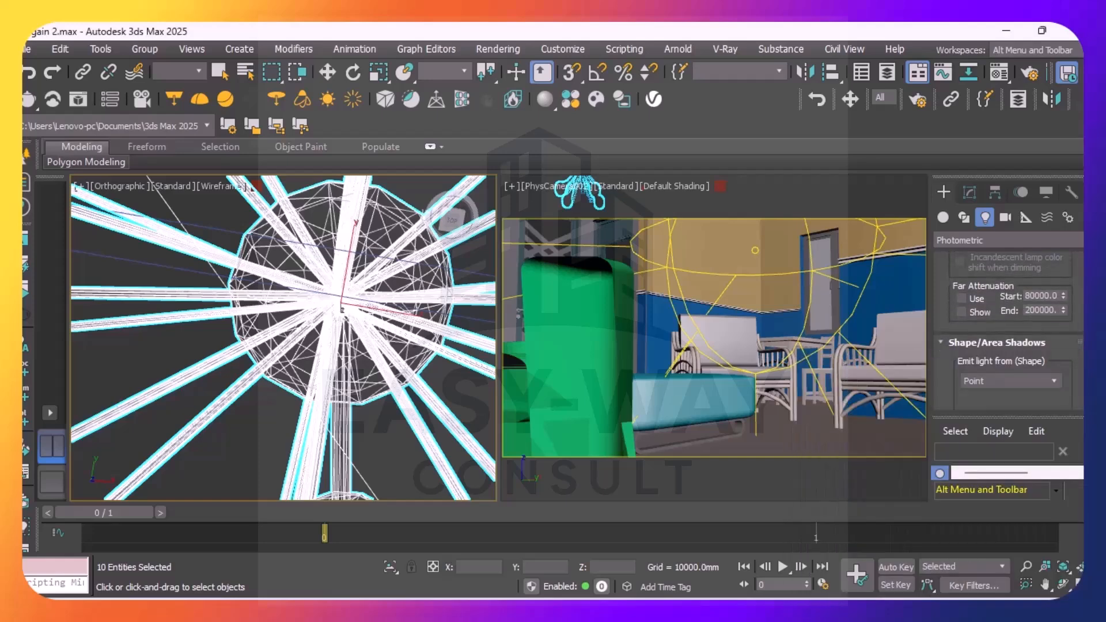
scroll(1008, 328, "down", 3)
scroll(1008, 328, "up", 5)
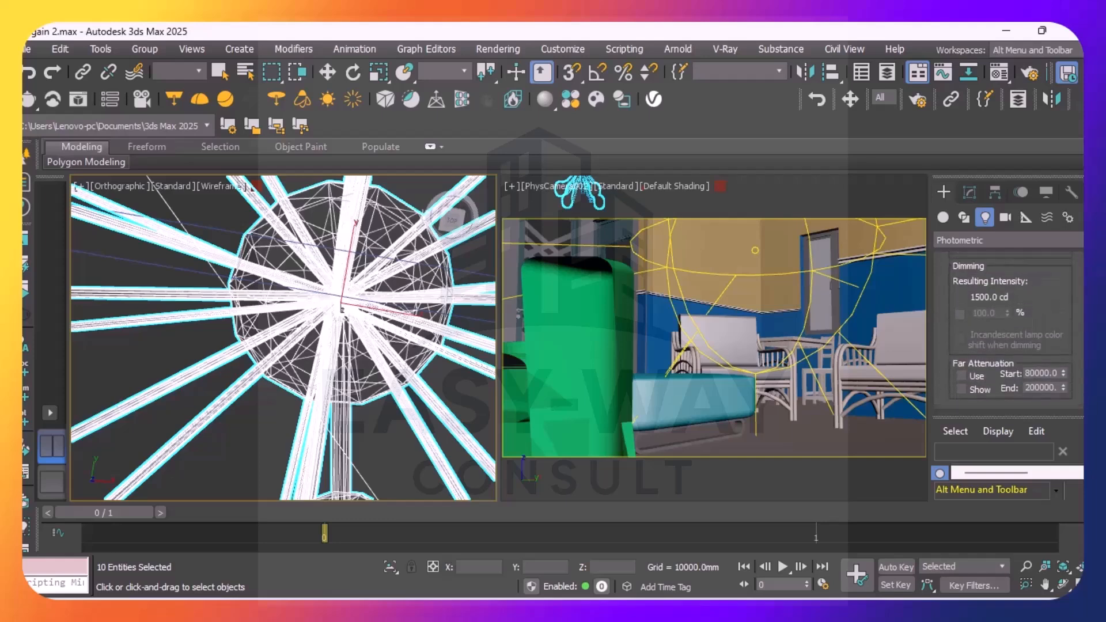
scroll(1007, 328, "up", 2)
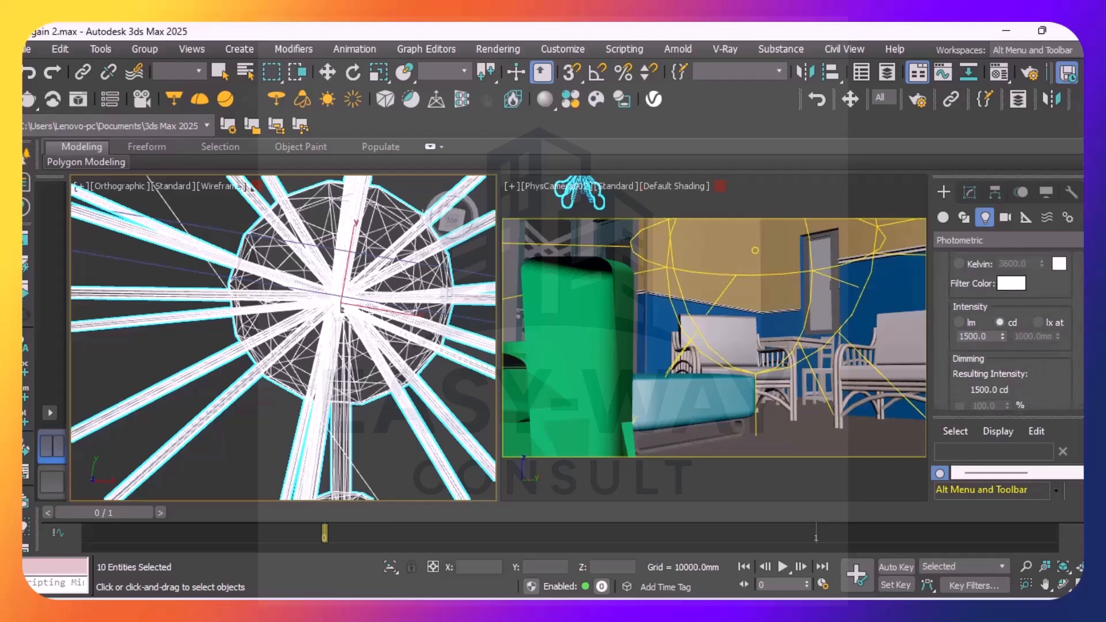
scroll(1008, 328, "up", 5)
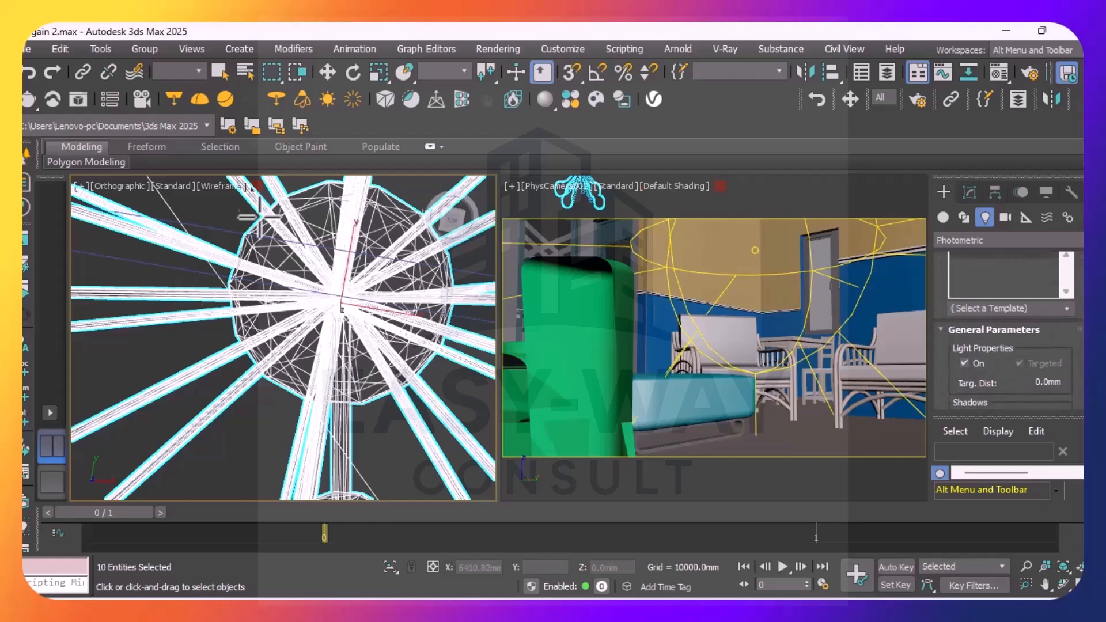
Move the pendant and its lights north over the rounded furniture piece in the plan, and pull it slightly back south
scroll(340, 320, "down", 5)
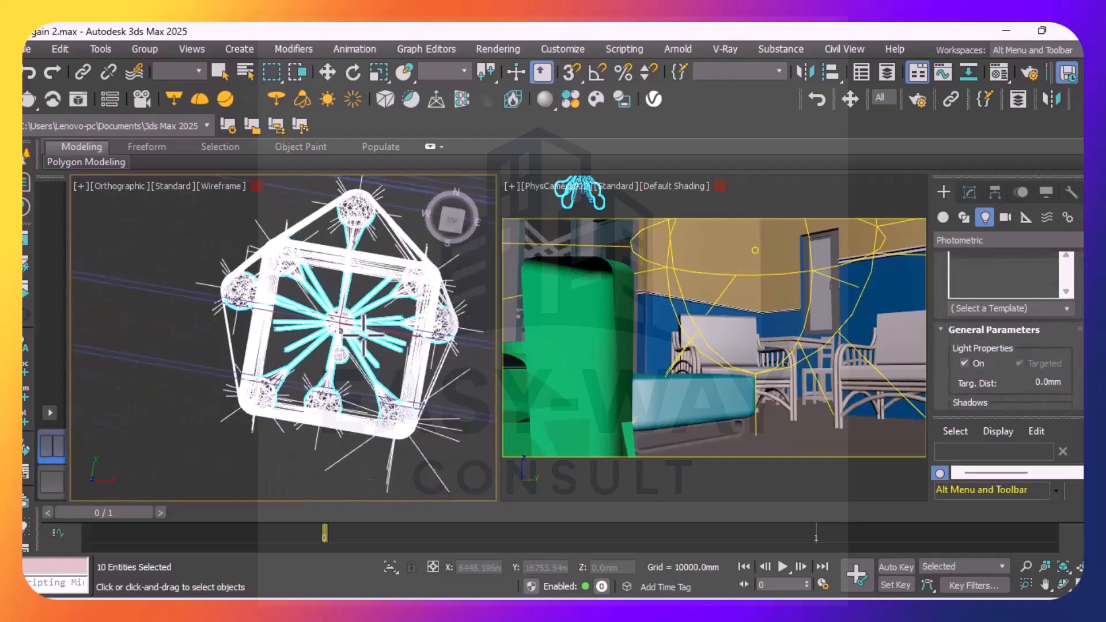
scroll(300, 323, "down", 4)
scroll(309, 327, "down", 3)
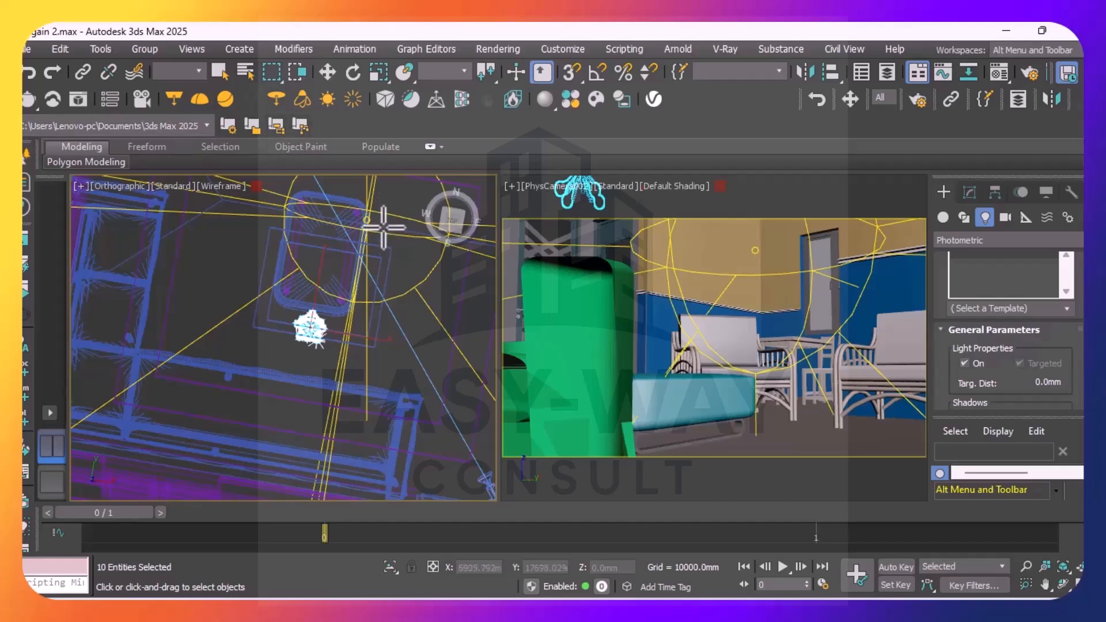
left_click(326, 72)
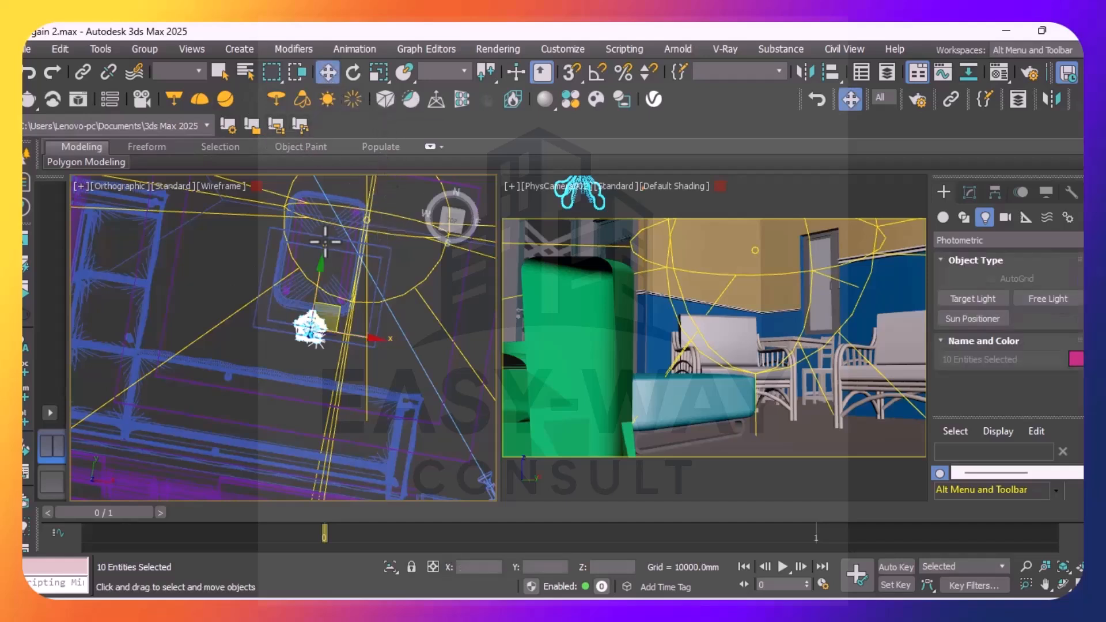
left_click_drag(311, 305, 317, 237)
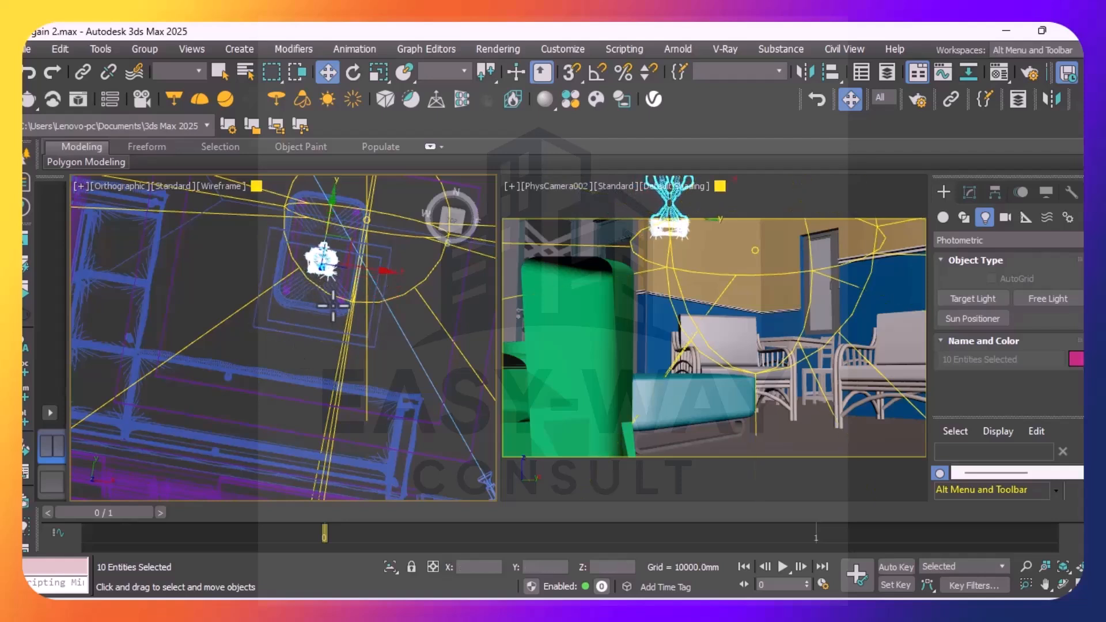
left_click_drag(323, 215, 326, 238)
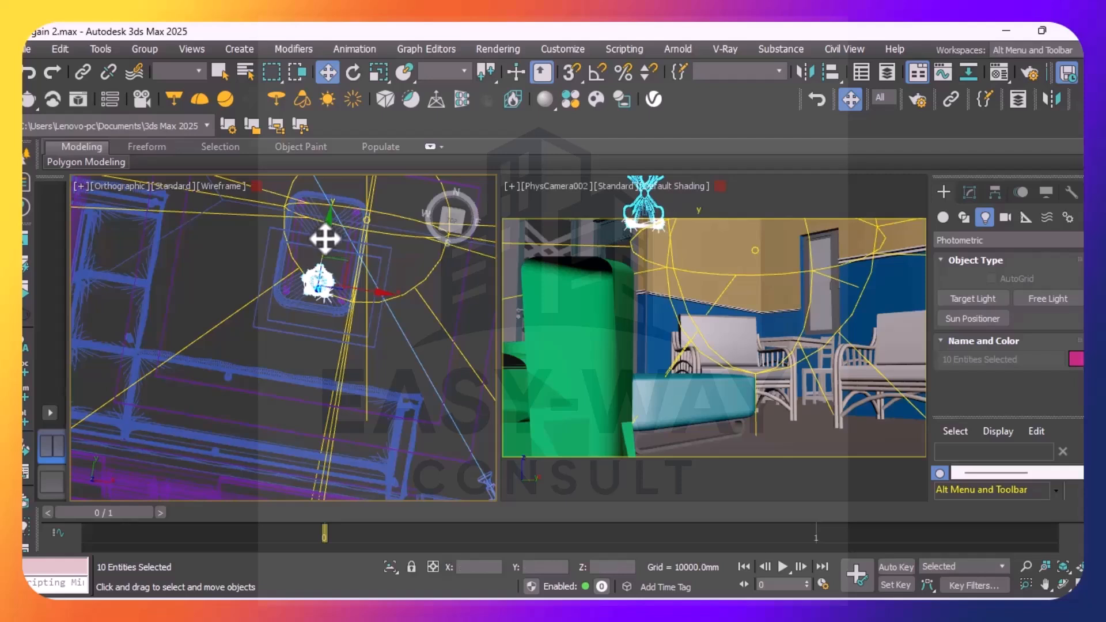
Clear the selection and delete the large VRay light VRayLight001 beside the pendant
left_click(218, 268)
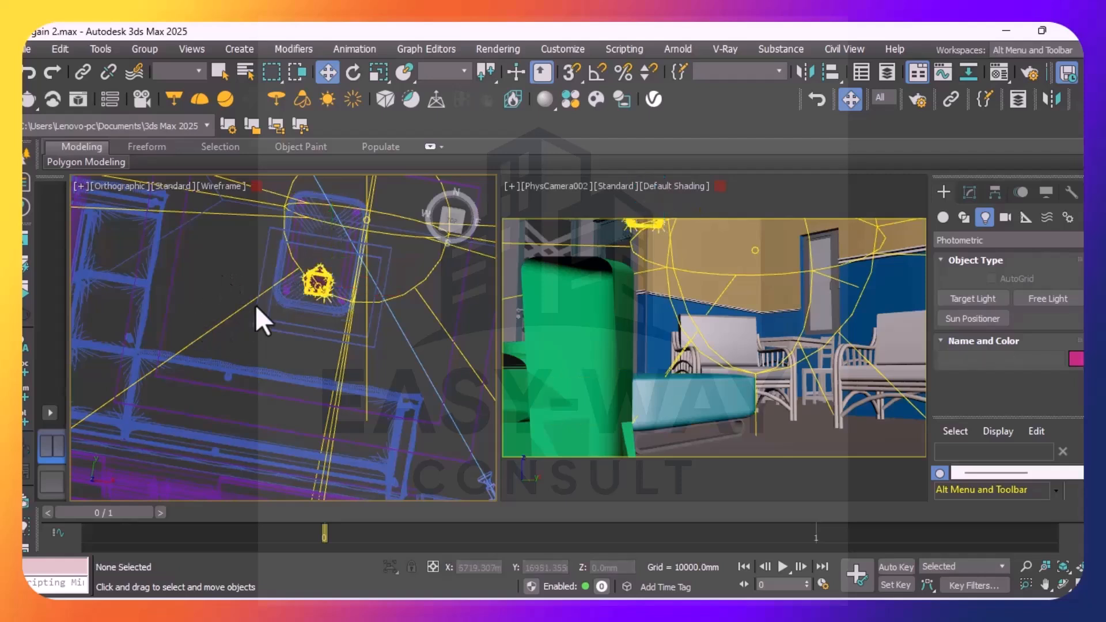
left_click(406, 297)
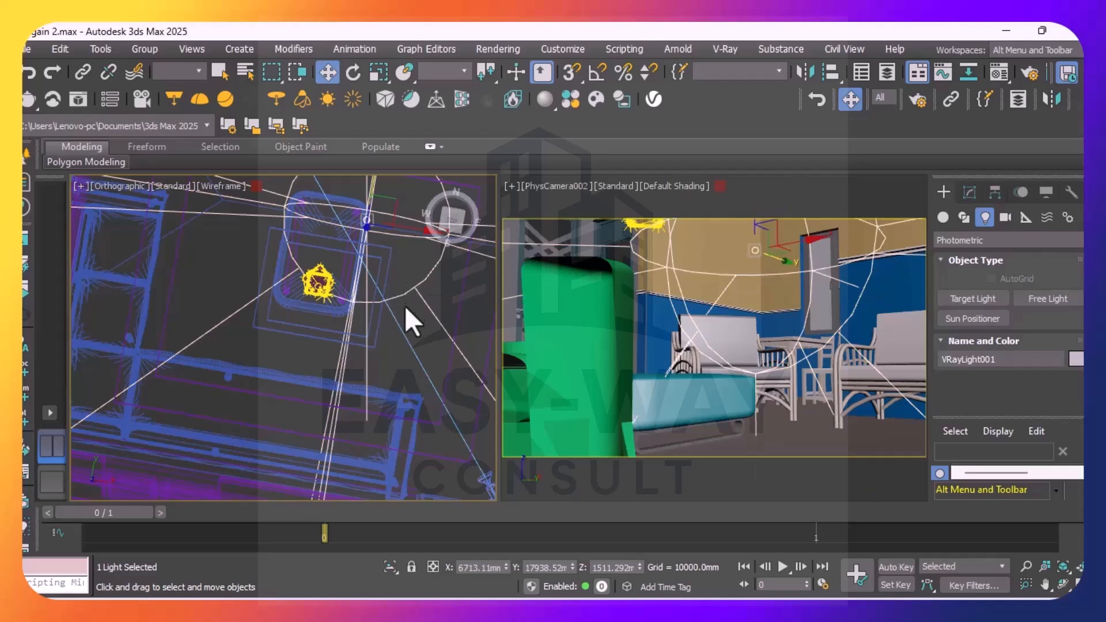
left_click(406, 309)
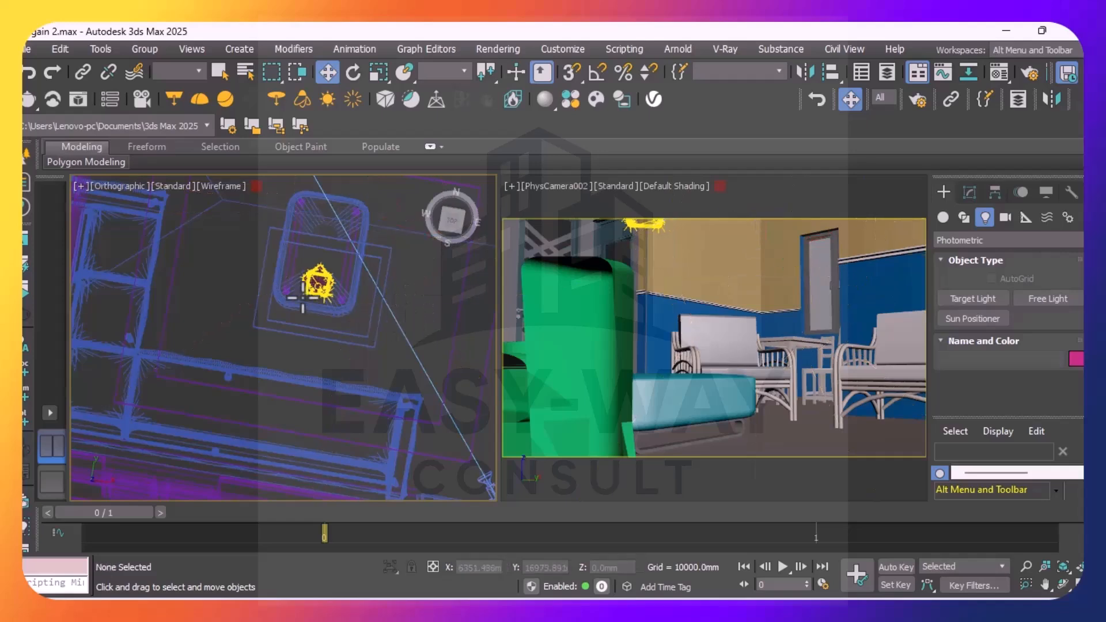
Set the units of the pendant's southeast corner light, Pendant 81-26 lightsource_006, to Radiant power (W) and its multiplier to 20.665
scroll(307, 279, "up", 8)
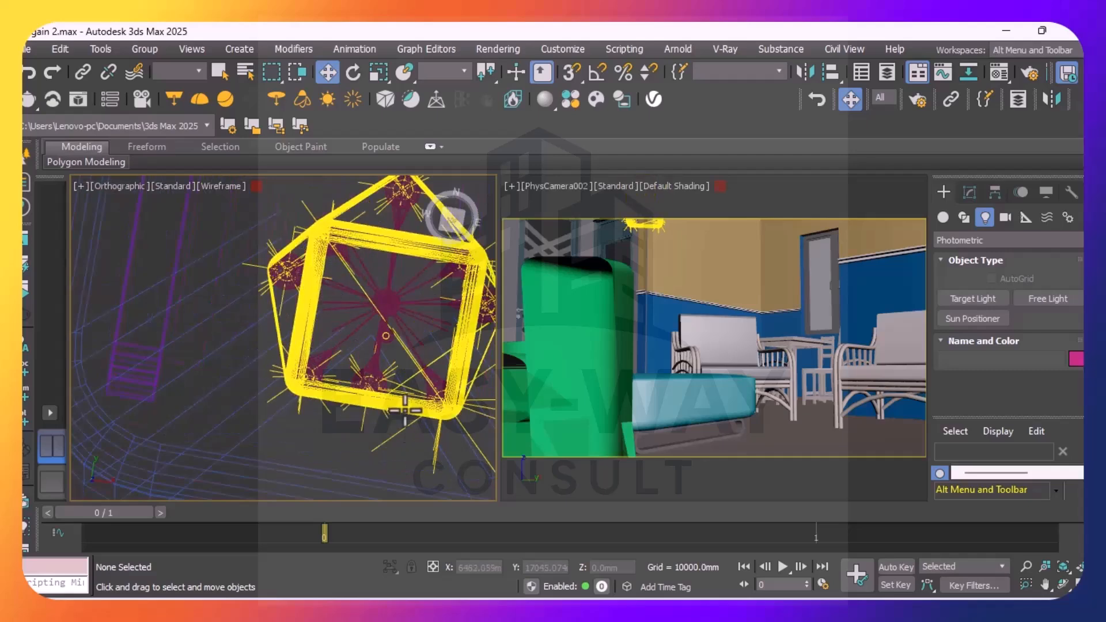
middle_click_drag(407, 426, 271, 340)
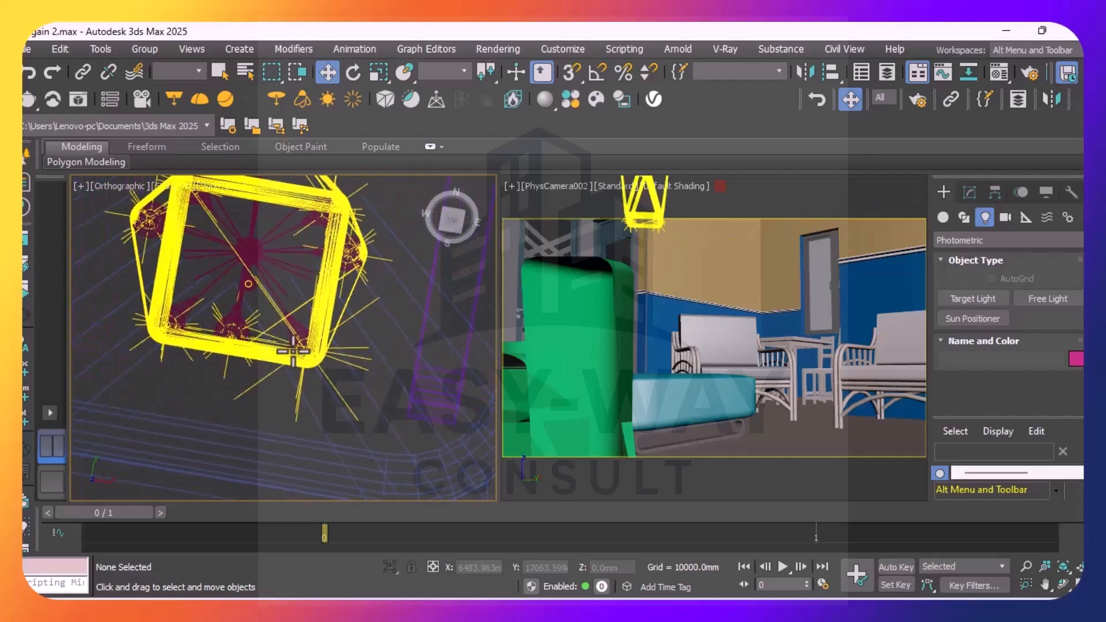
scroll(323, 347, "up", 6)
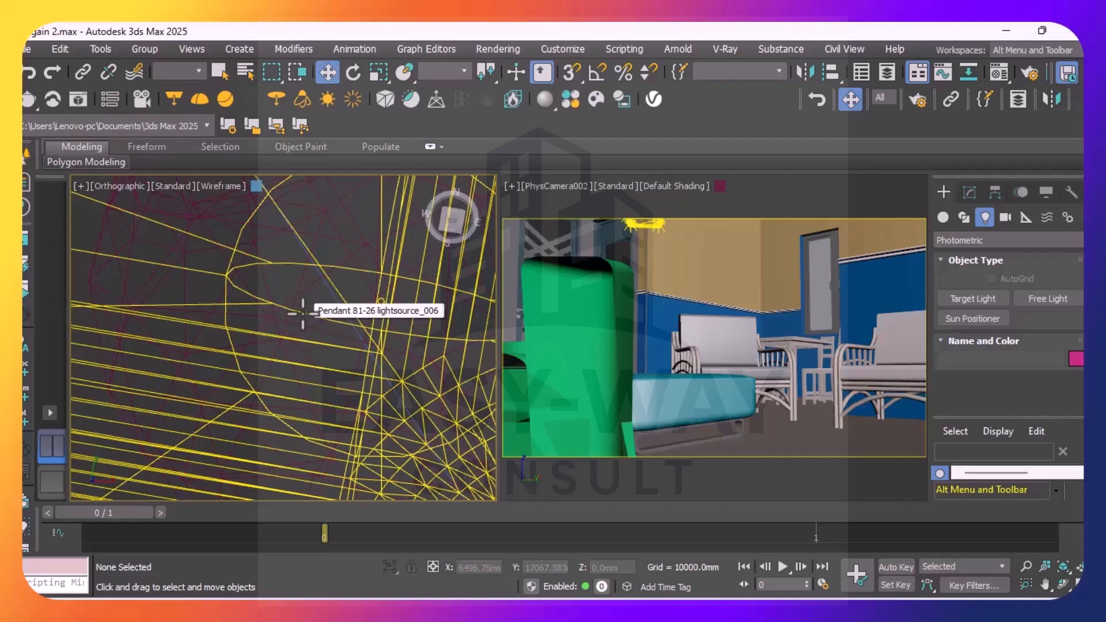
left_click(303, 313)
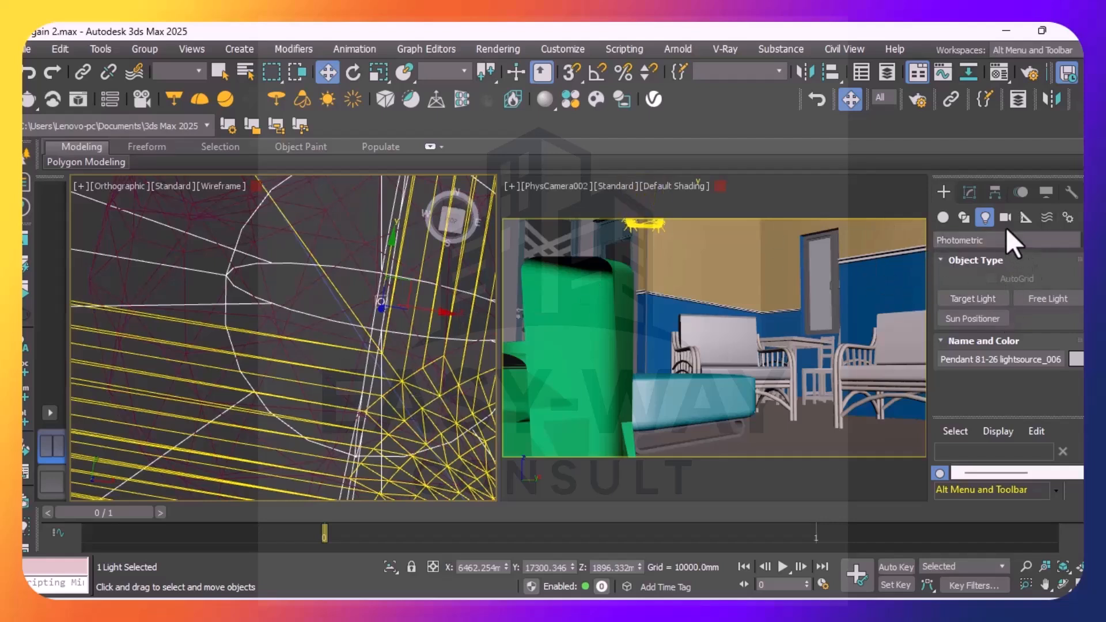
left_click(970, 192)
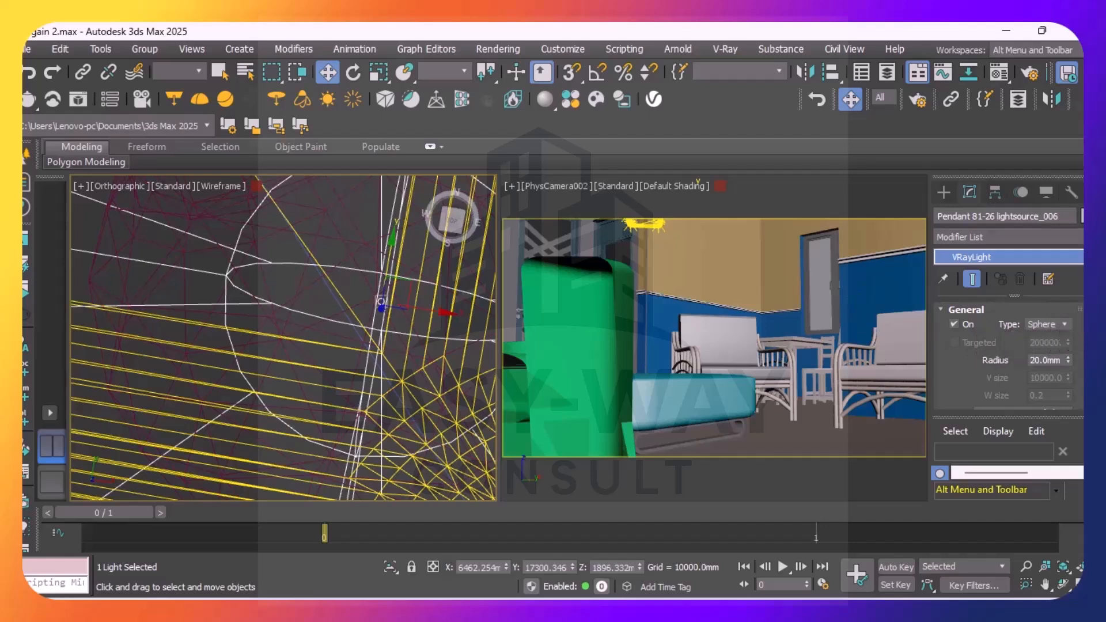
scroll(1008, 357, "down", 3)
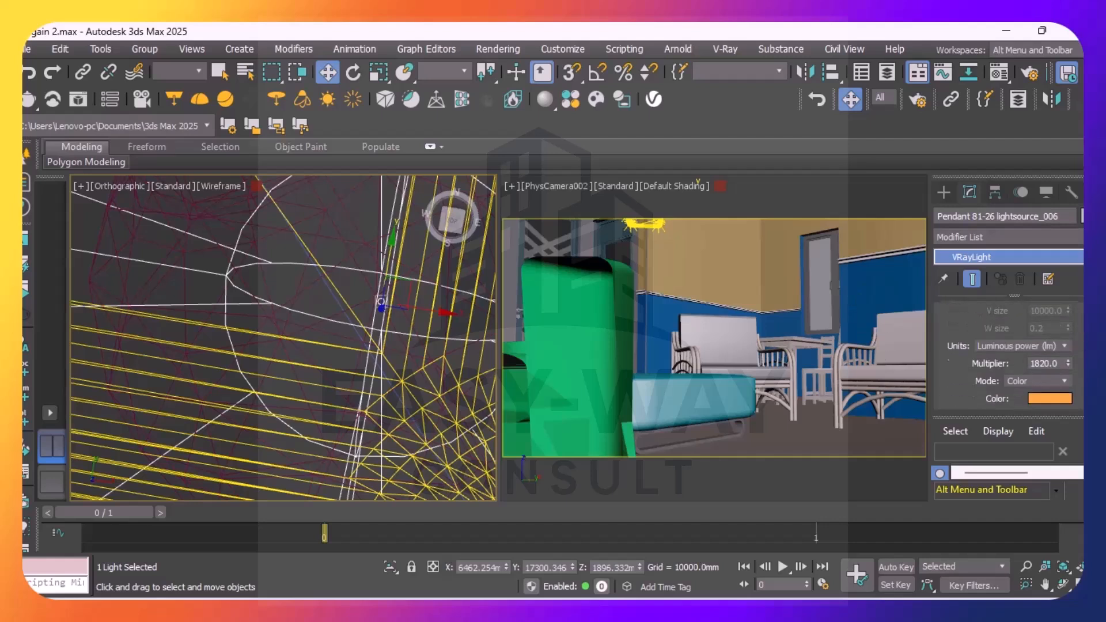
scroll(1008, 357, "down", 1)
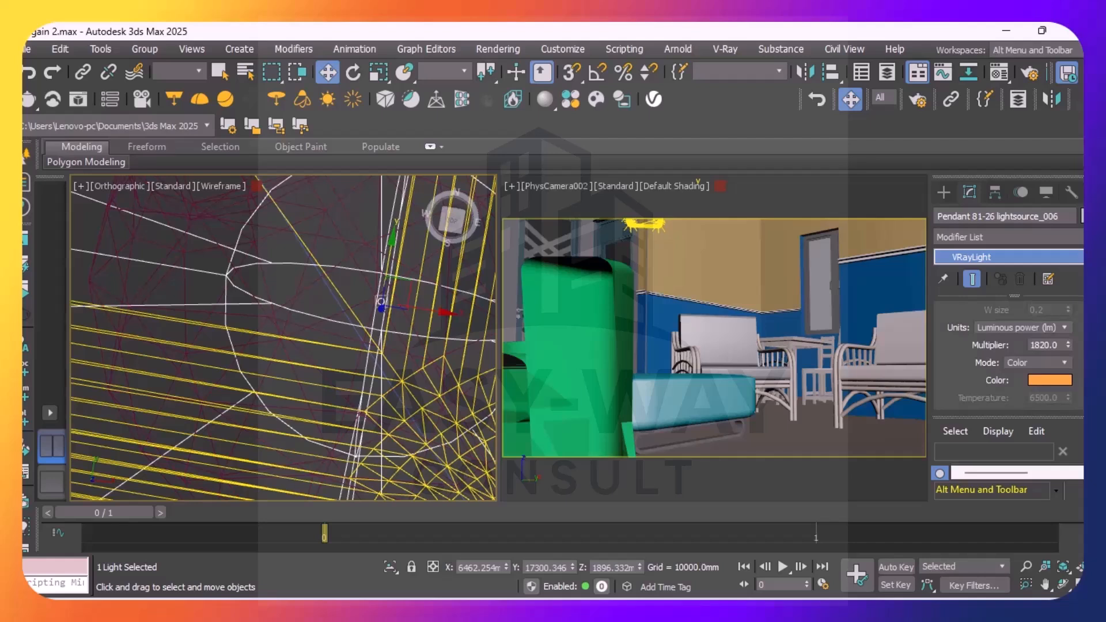
left_click(1063, 326)
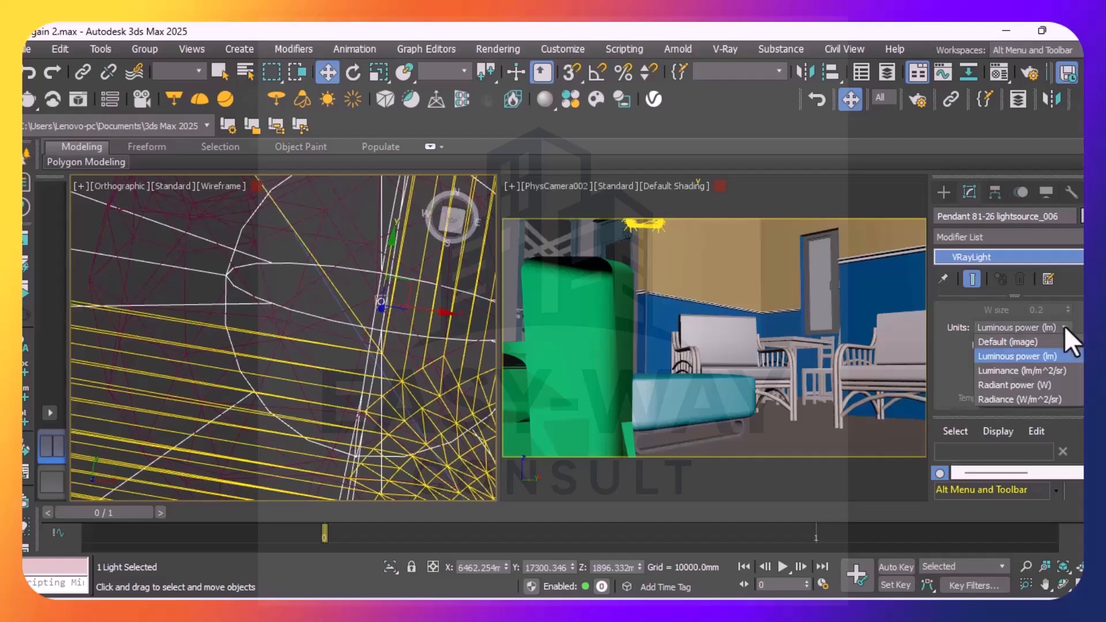
left_click(1013, 399)
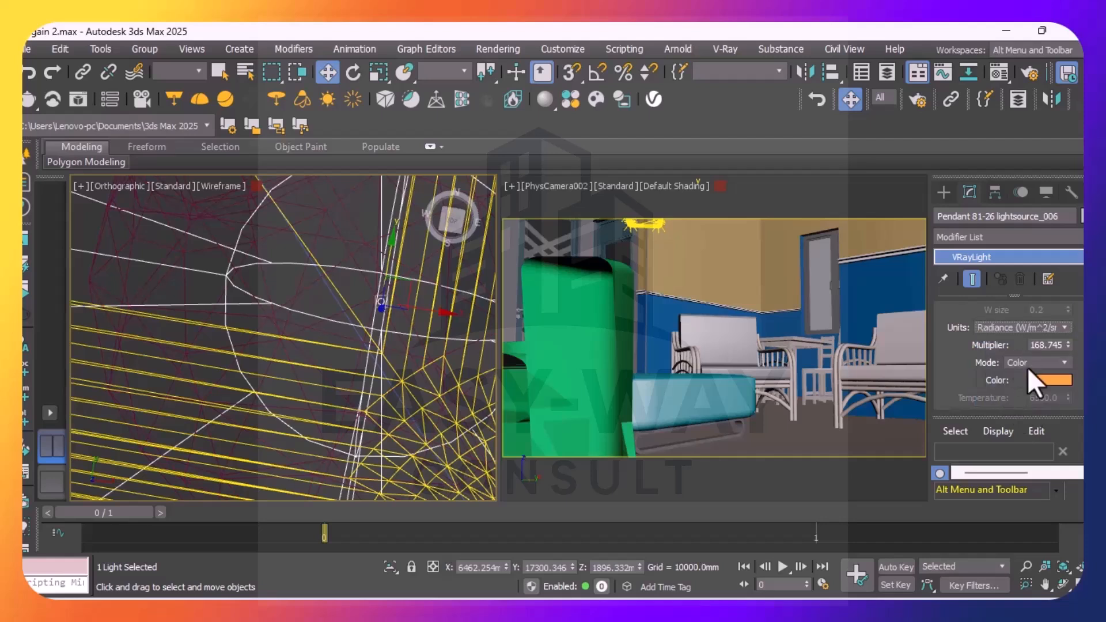
left_click(1064, 327)
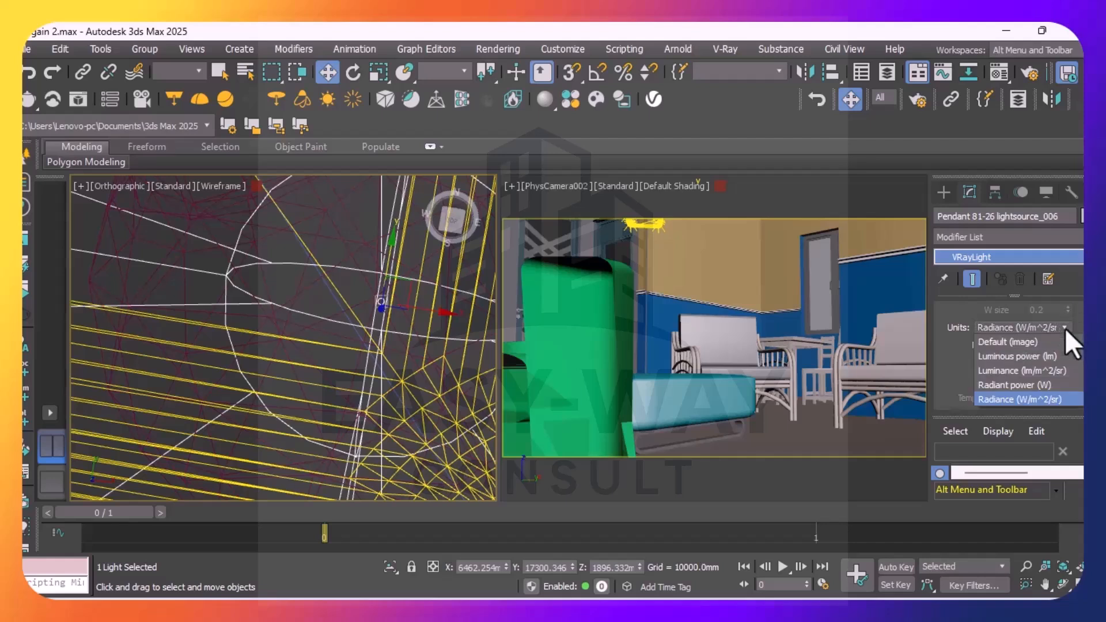
left_click(996, 385)
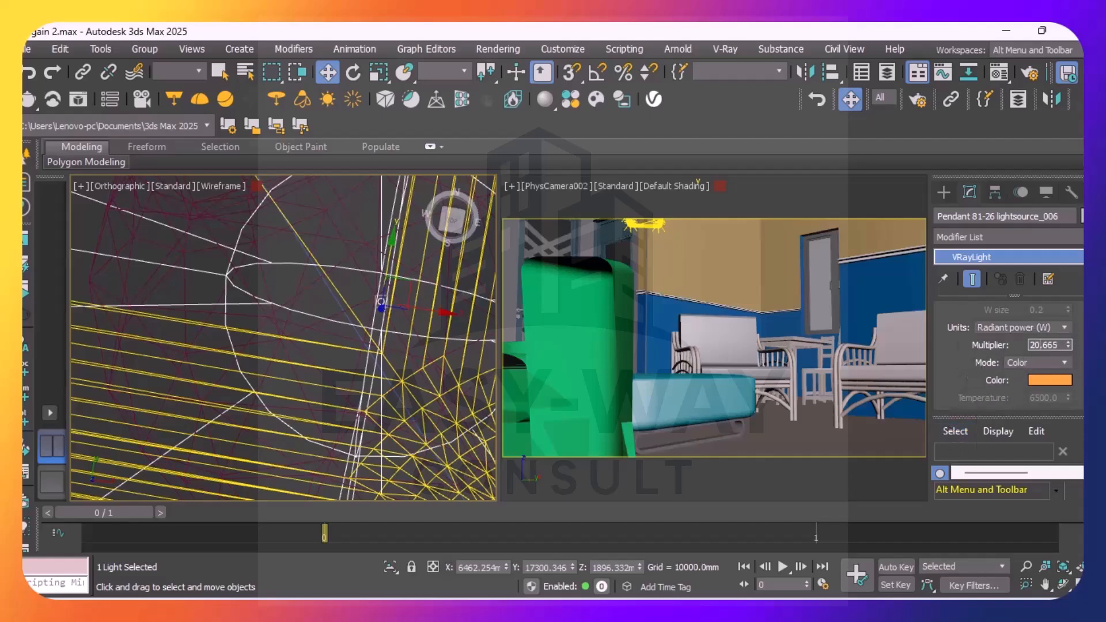
Review the corner light's remaining parameters from Options down to Viewport, and clear the selection
scroll(1007, 352, "down", 5)
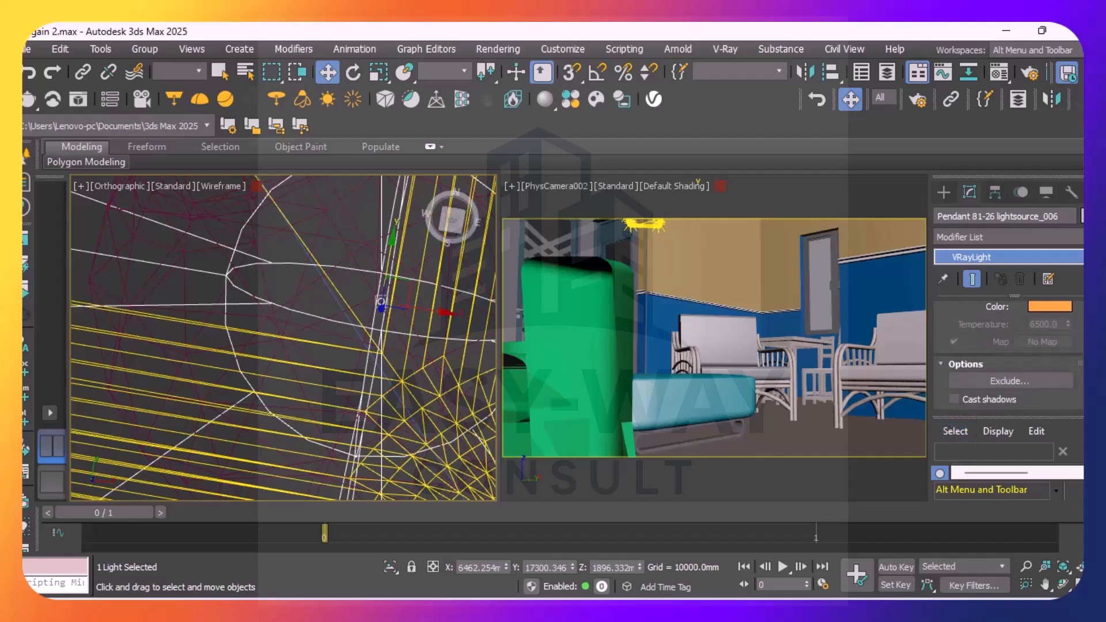
scroll(1008, 351, "down", 2)
scroll(1008, 351, "down", 3)
scroll(1008, 357, "down", 5)
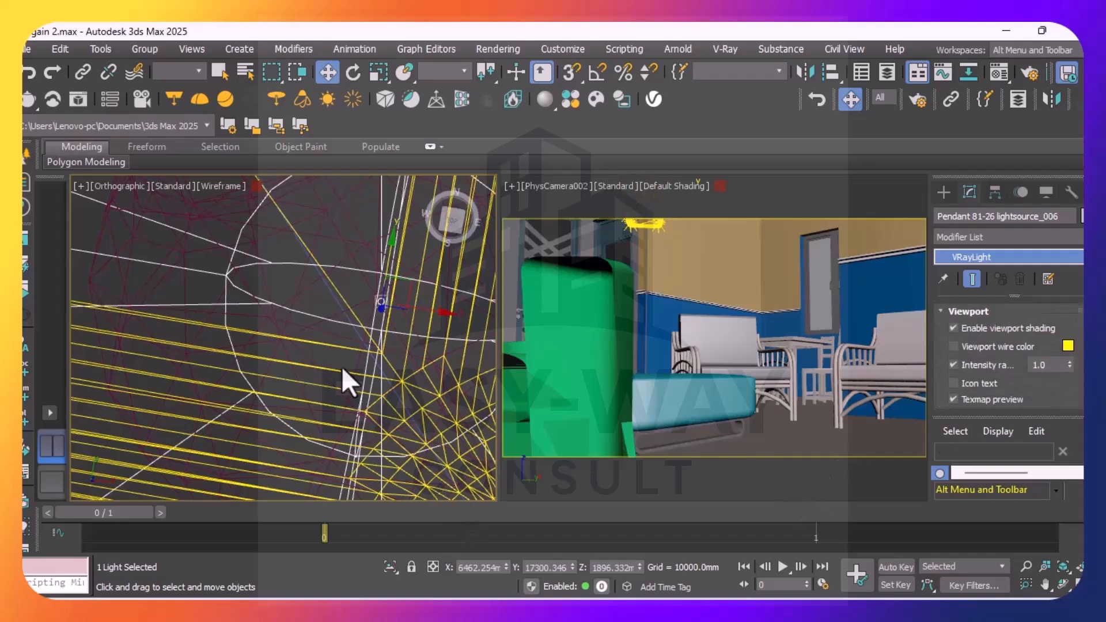
scroll(403, 345, "up", 6)
scroll(410, 357, "down", 8)
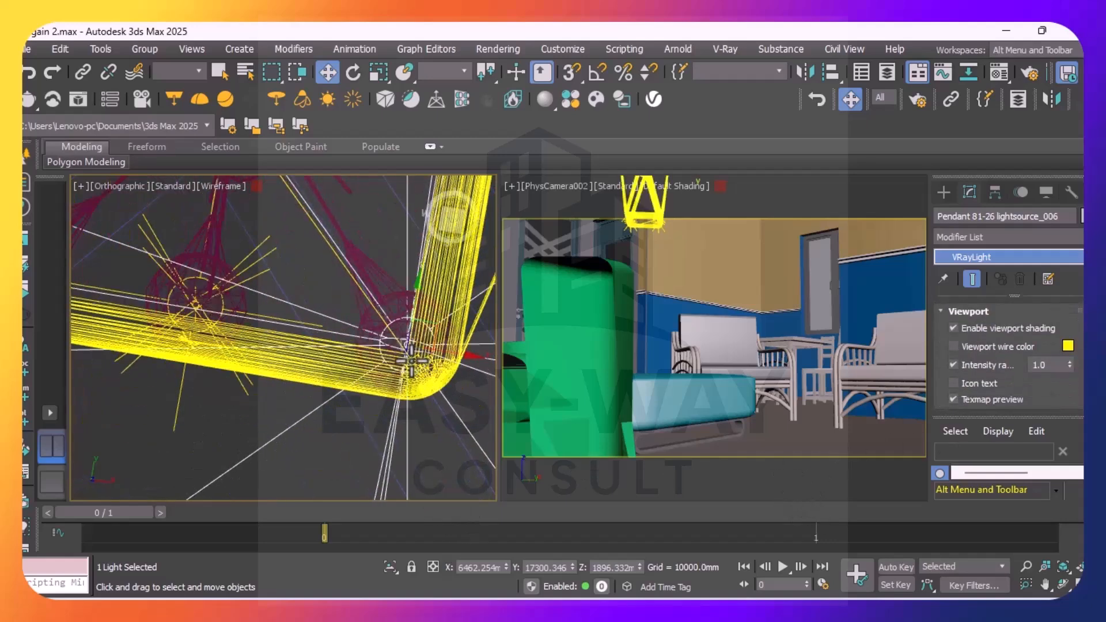
left_click(98, 257)
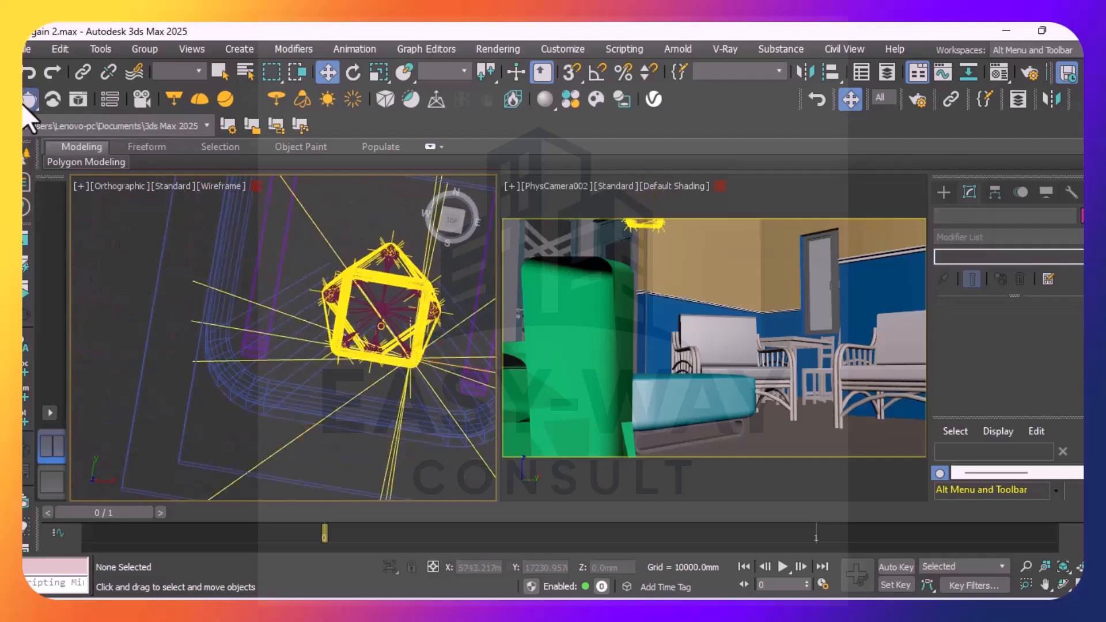
Render the PhysCamera002 view, inspect the pendant lighting in the frame buffer, stop the render and close the frame buffer
key("shift+q")
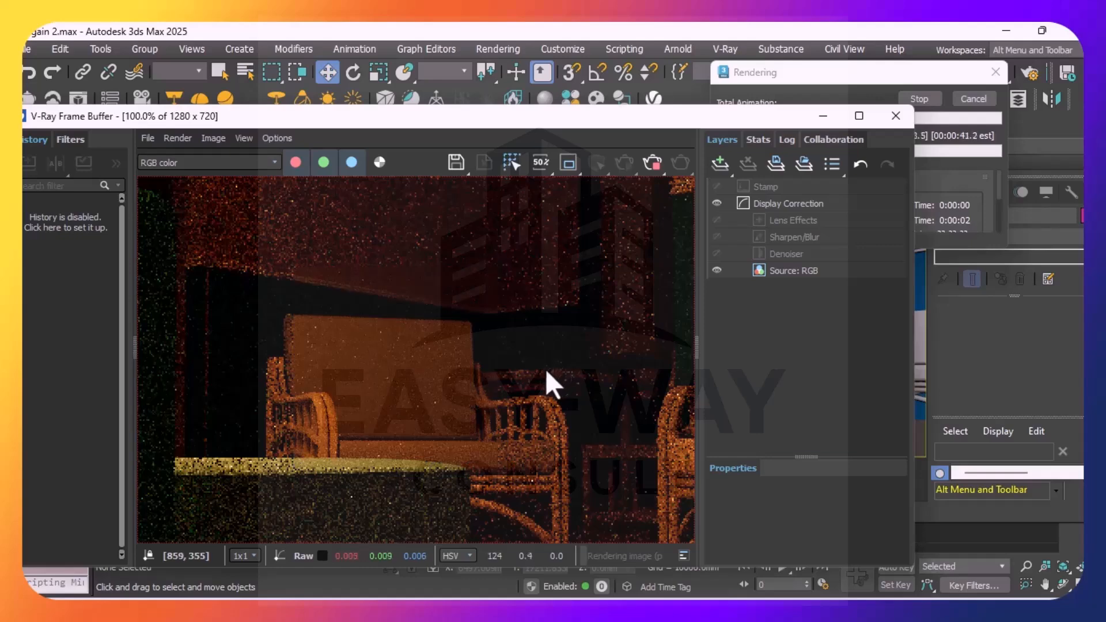
scroll(509, 348, "down", 3)
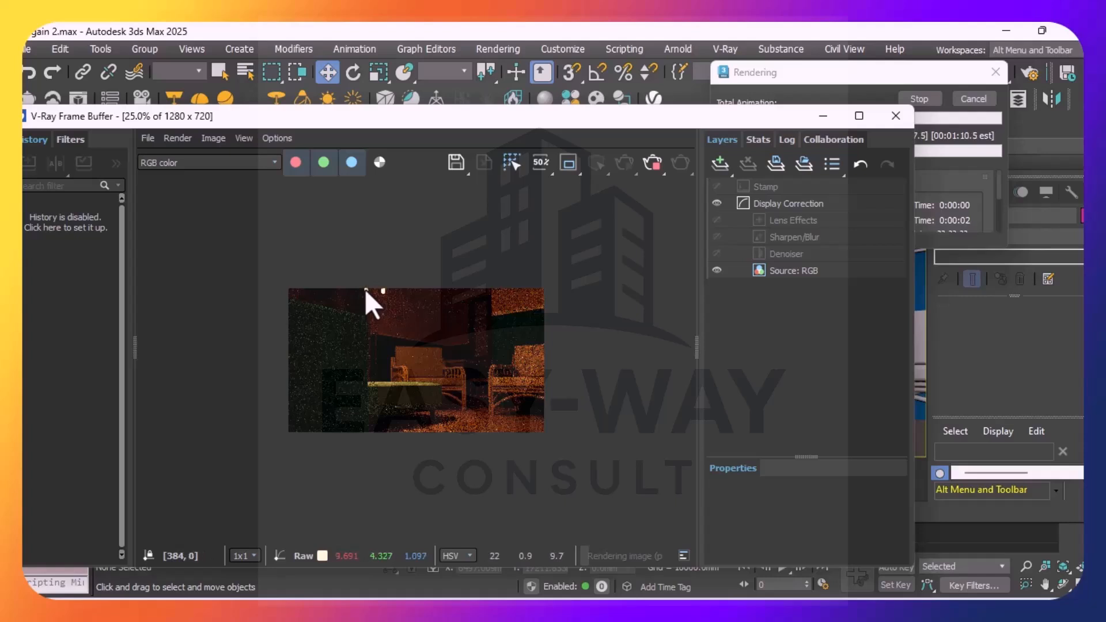
scroll(365, 290, "up", 1)
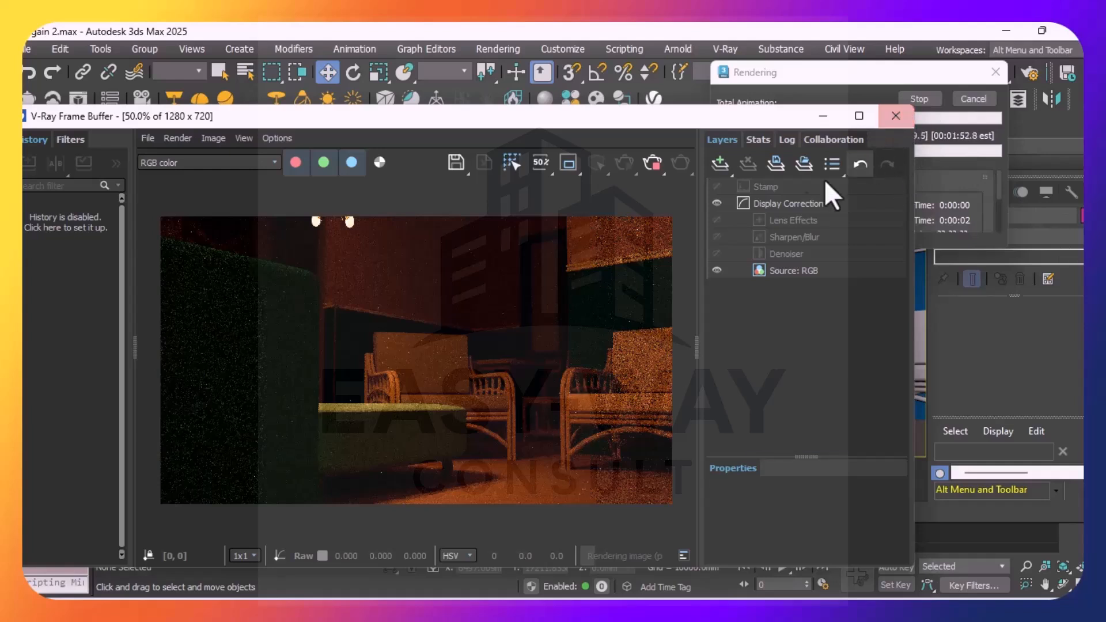
left_click(652, 170)
left_click(649, 165)
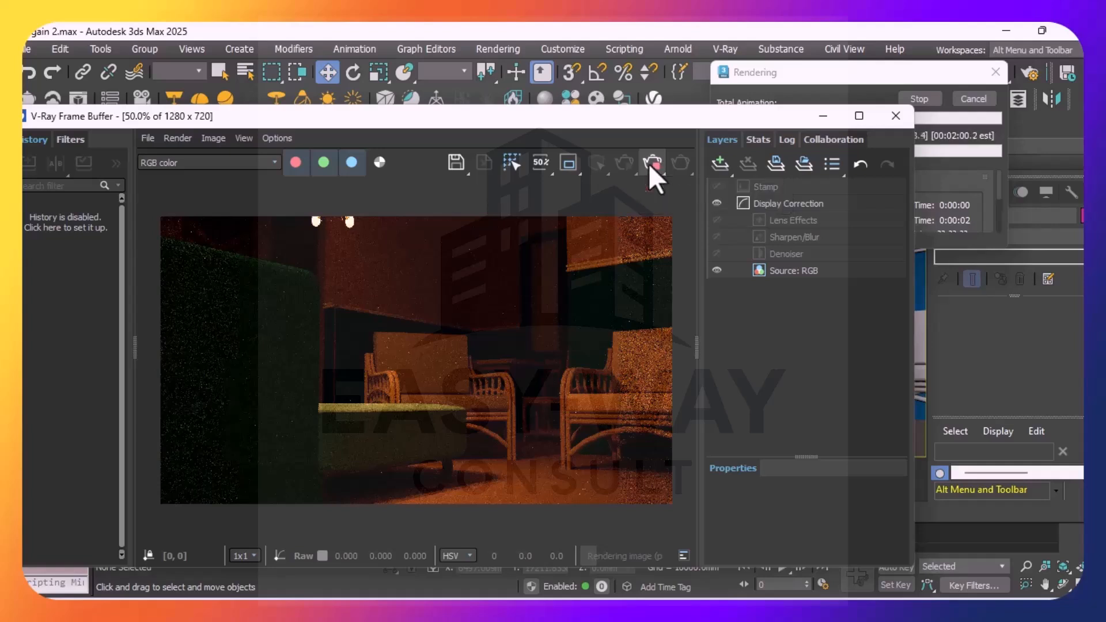
left_click(653, 164)
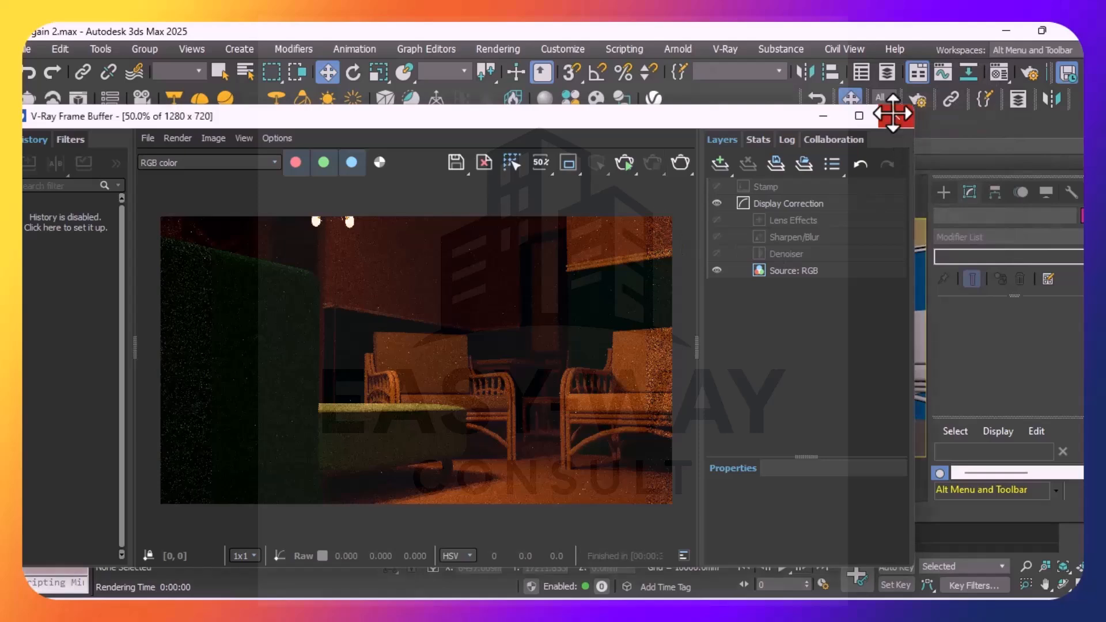
left_click(895, 116)
Select the pendant light midway along its southern edge, Pendant 81-26 lightsource_008, and switch its units to Luminance (lm/m^2/sr)
scroll(421, 366, "down", 5)
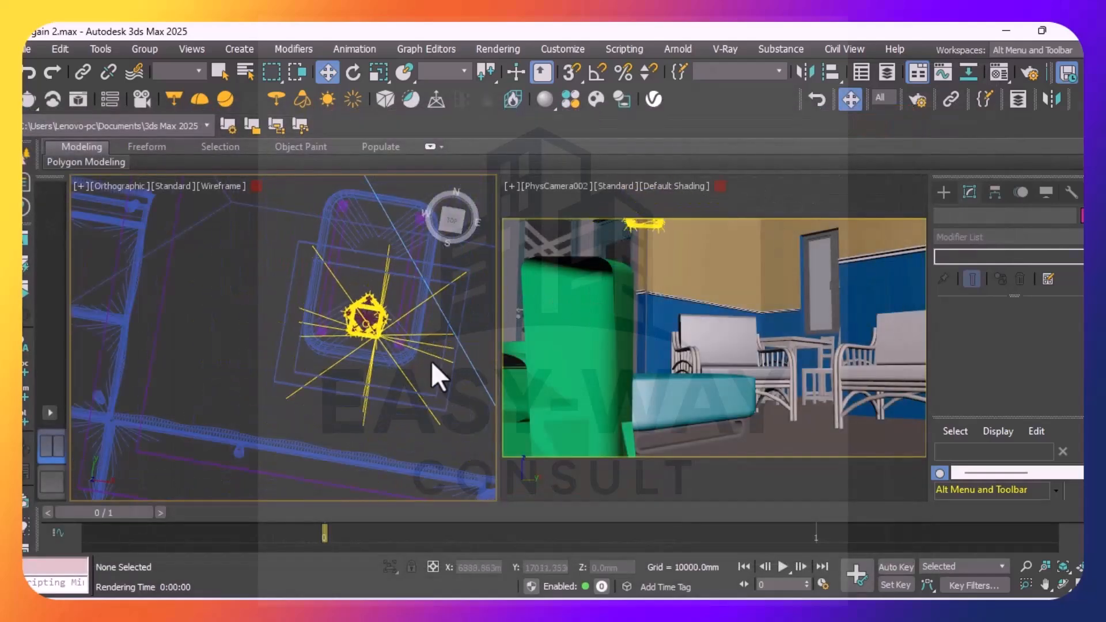
scroll(387, 326, "up", 5)
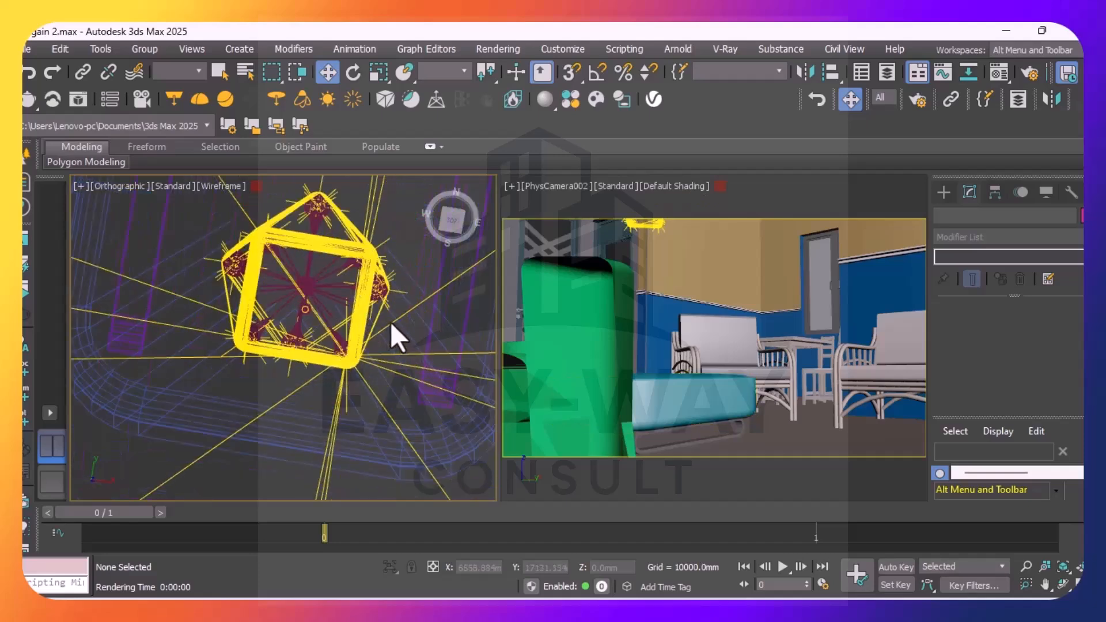
scroll(373, 353, "down", 5)
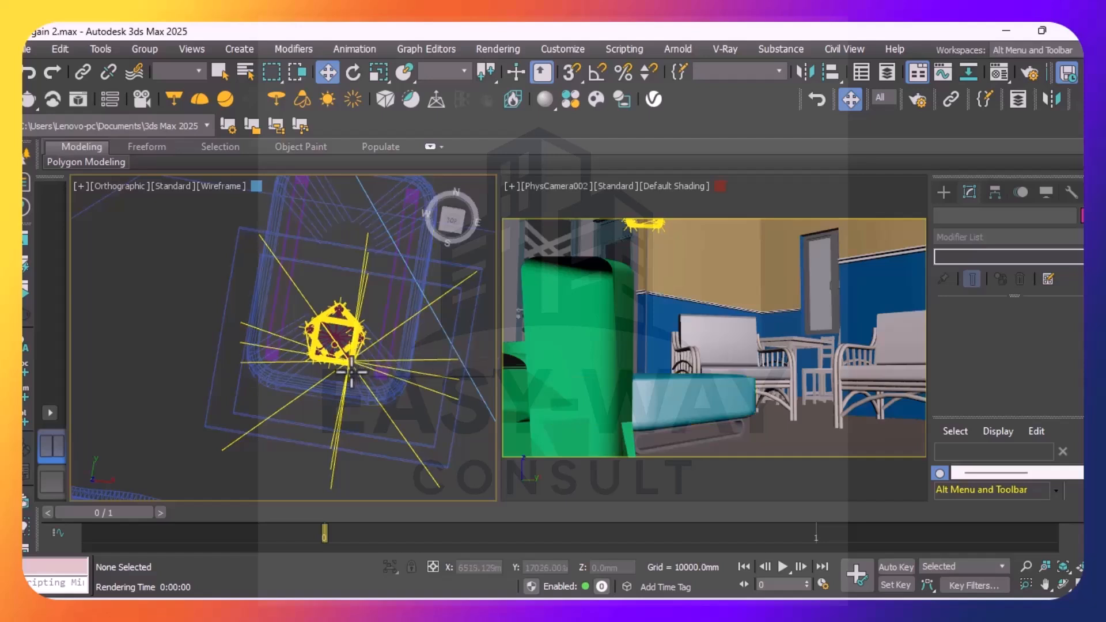
scroll(333, 370, "up", 3)
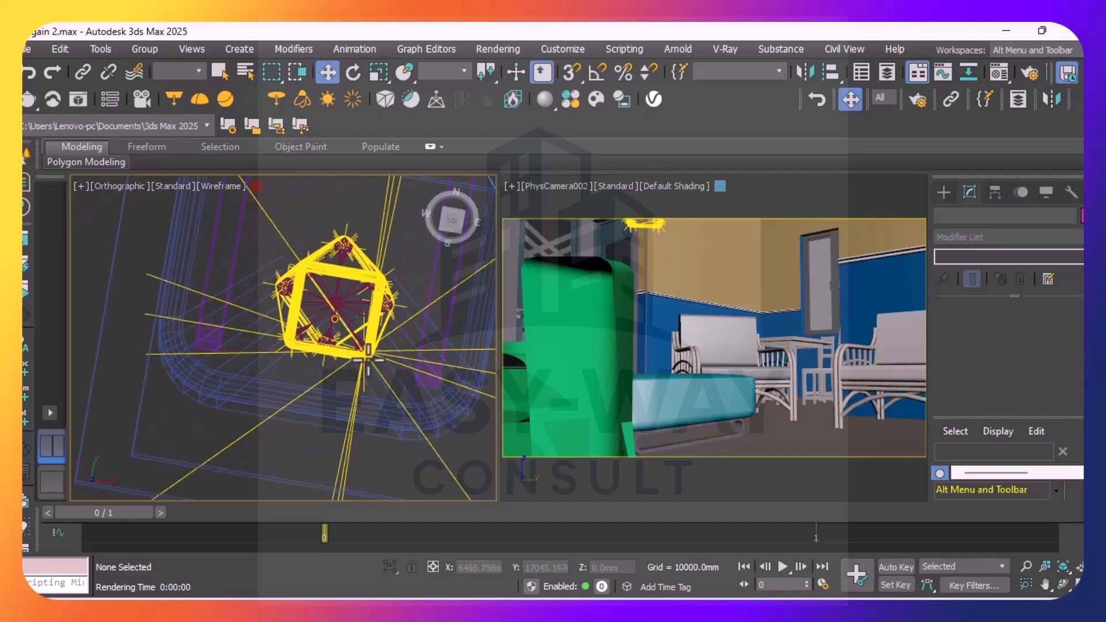
scroll(366, 354, "up", 2)
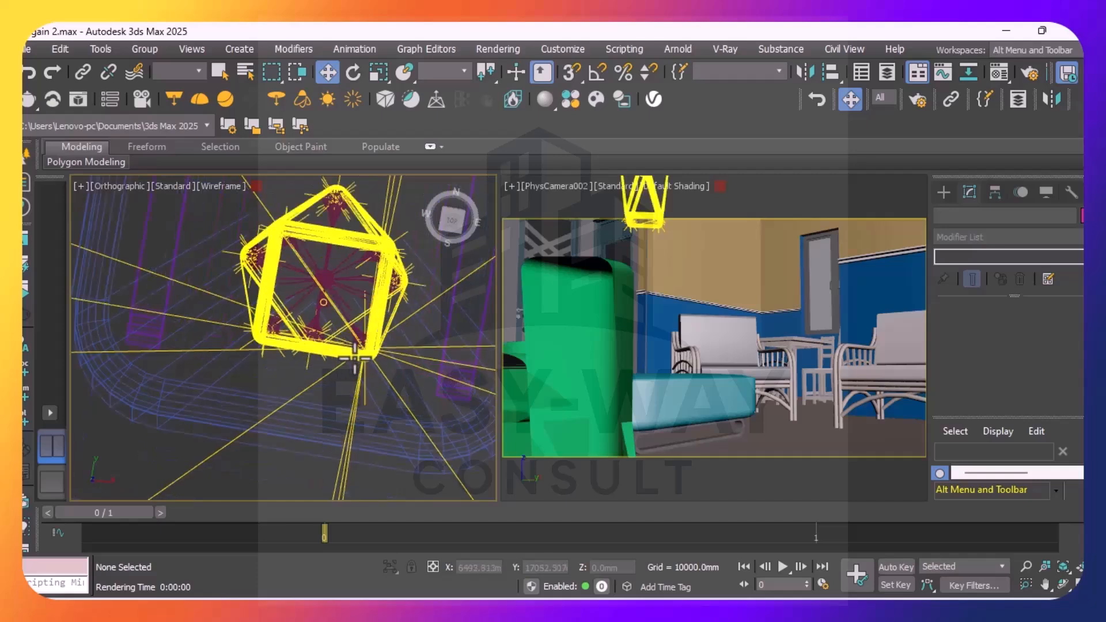
scroll(312, 343, "up", 2)
scroll(295, 343, "up", 2)
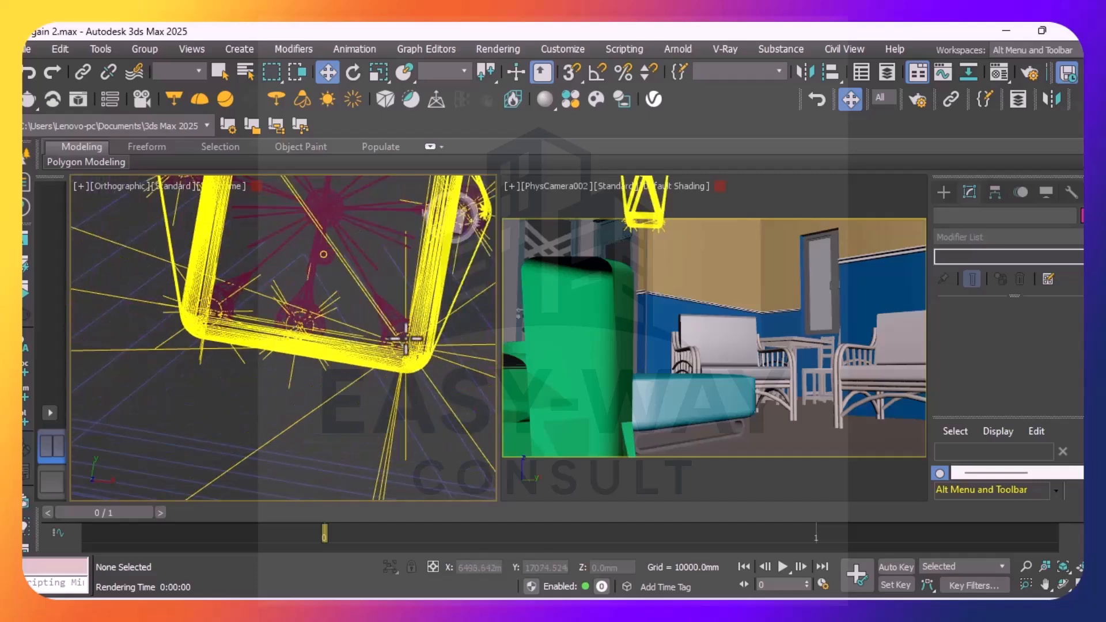
scroll(405, 341, "up", 2)
scroll(404, 341, "up", 2)
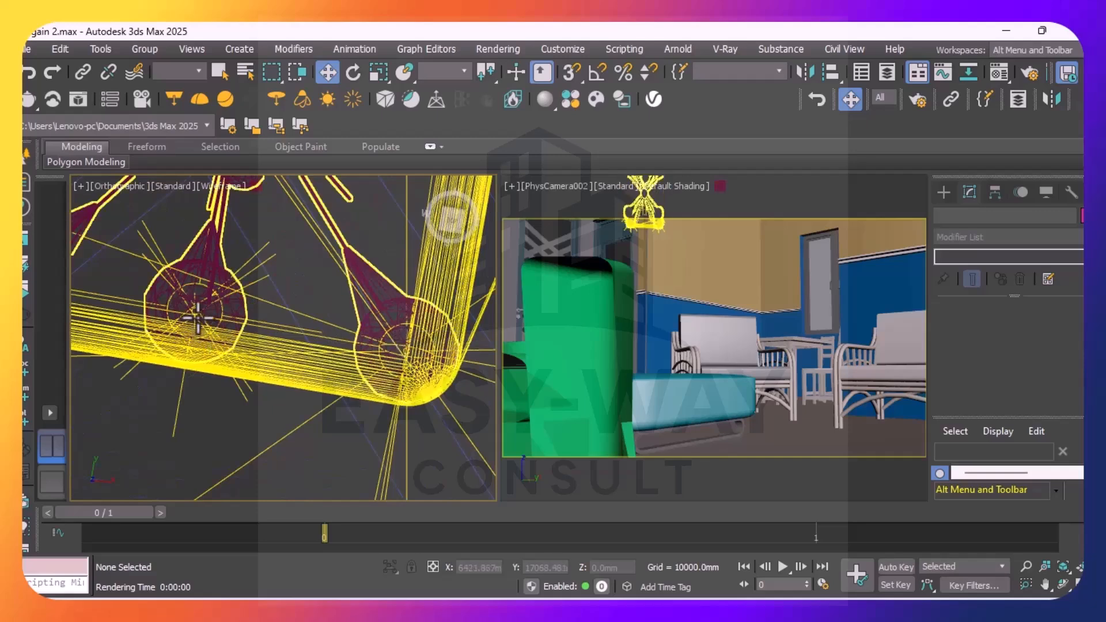
scroll(198, 316, "up", 2)
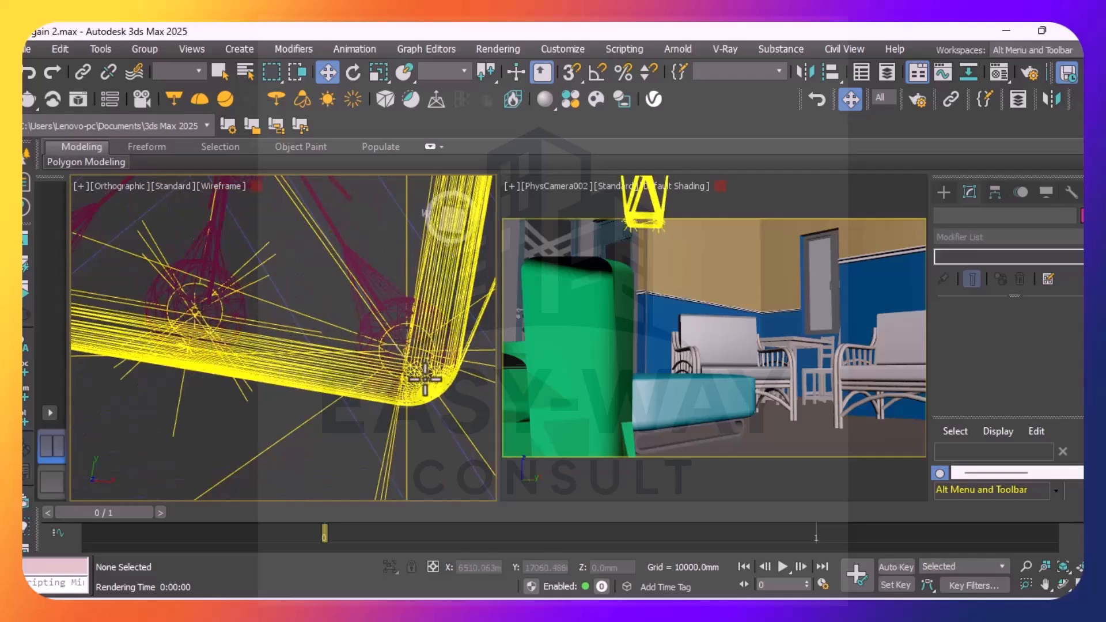
scroll(421, 381, "up", 2)
scroll(421, 381, "up", 2)
scroll(424, 375, "down", 3)
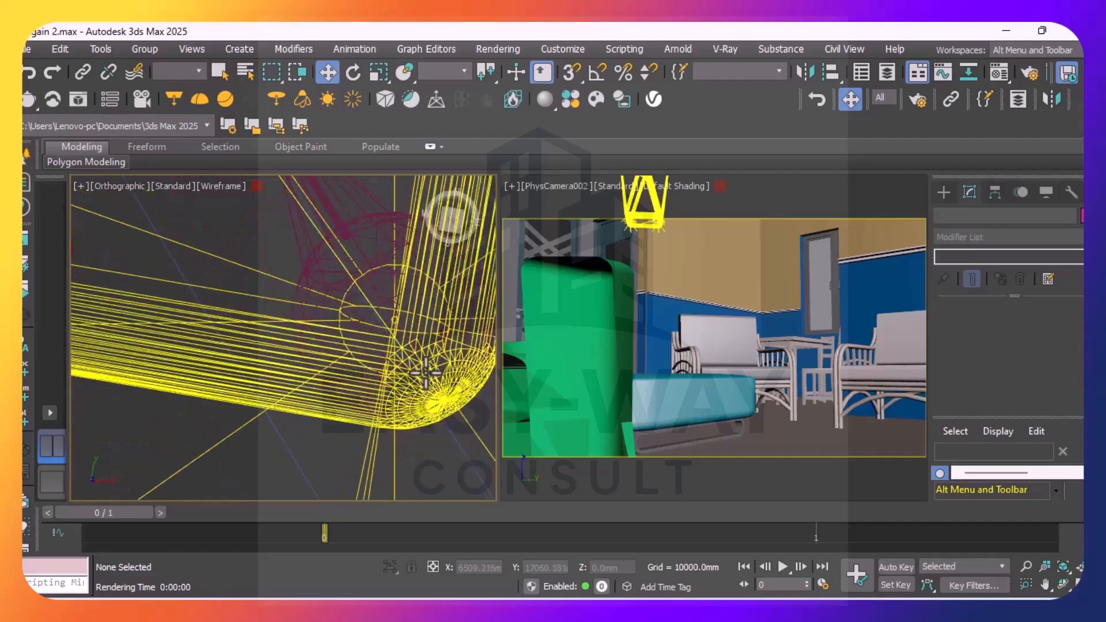
scroll(424, 371, "up", 2)
scroll(303, 330, "down", 3)
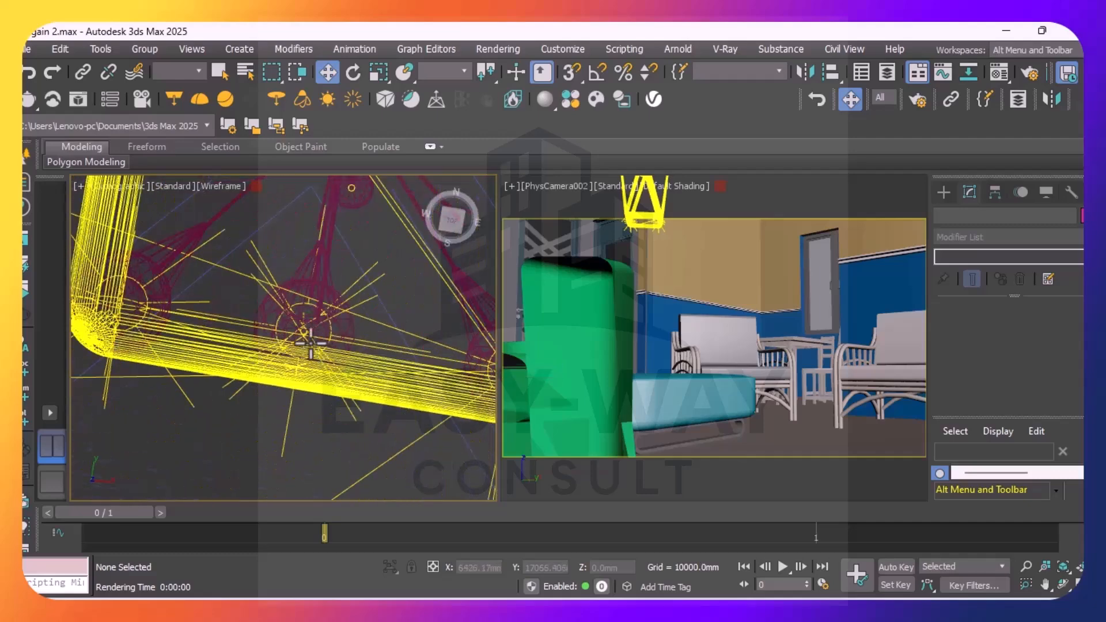
scroll(302, 327, "up", 4)
scroll(305, 325, "up", 5)
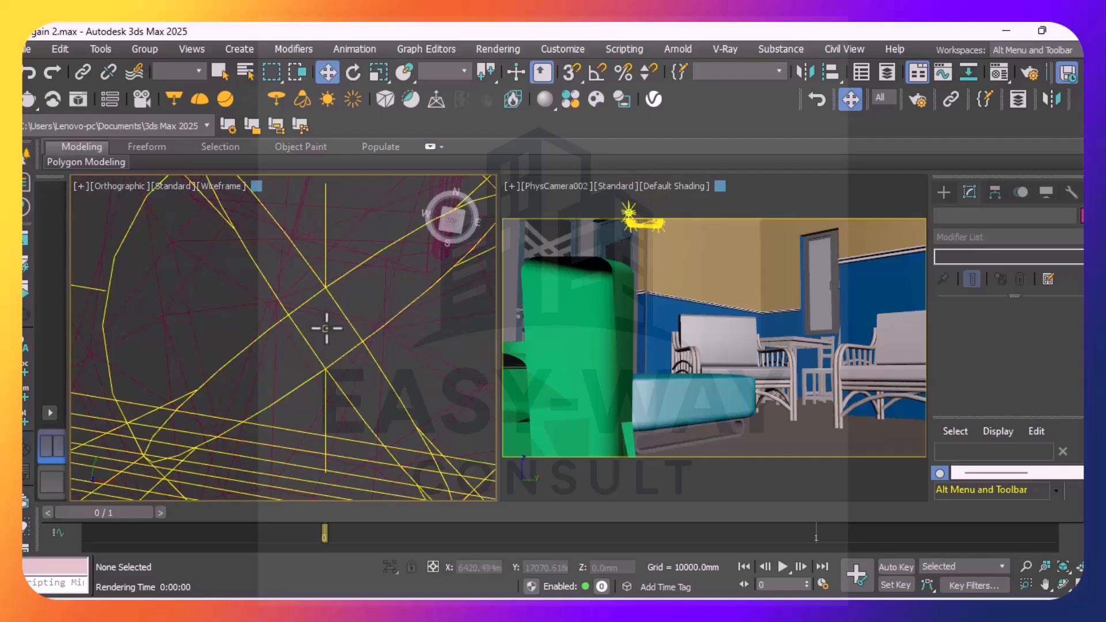
left_click(326, 327)
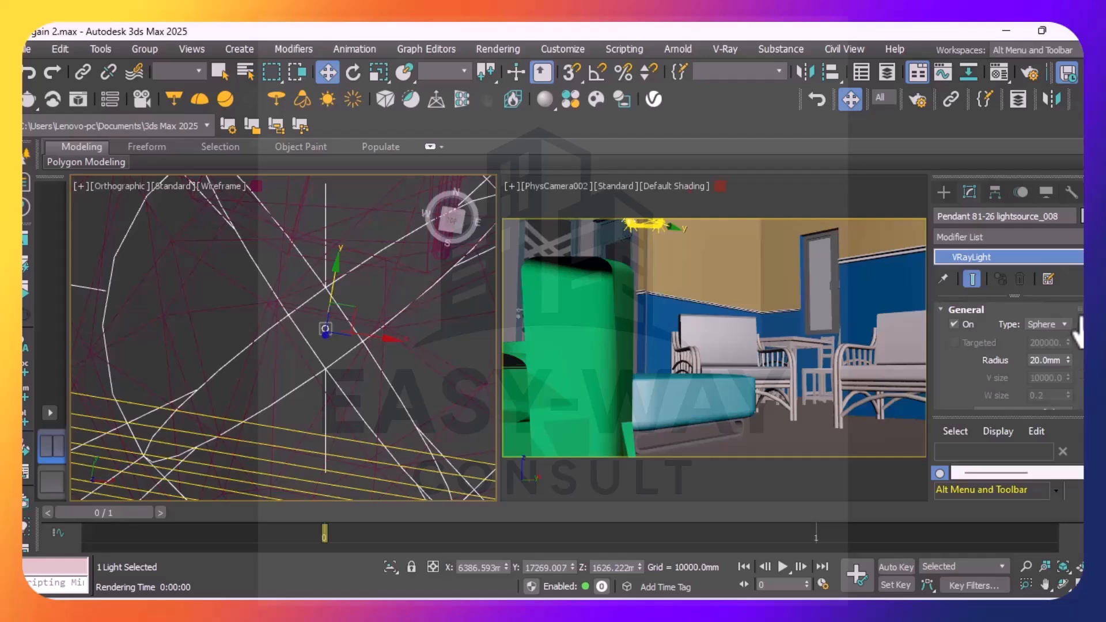
scroll(1008, 357, "down", 3)
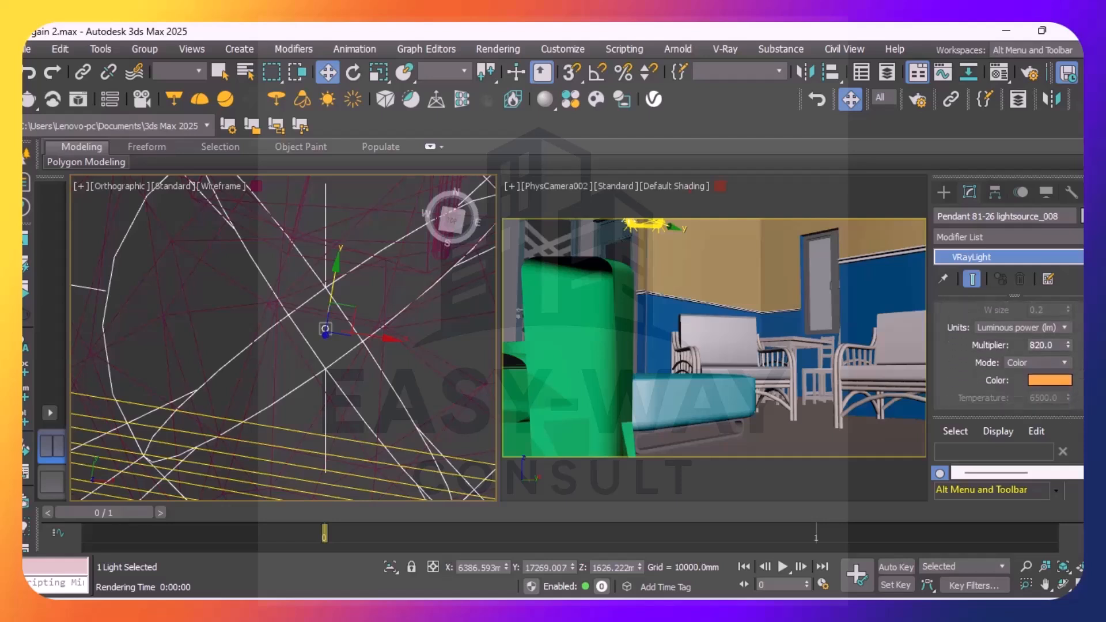
left_click(1064, 329)
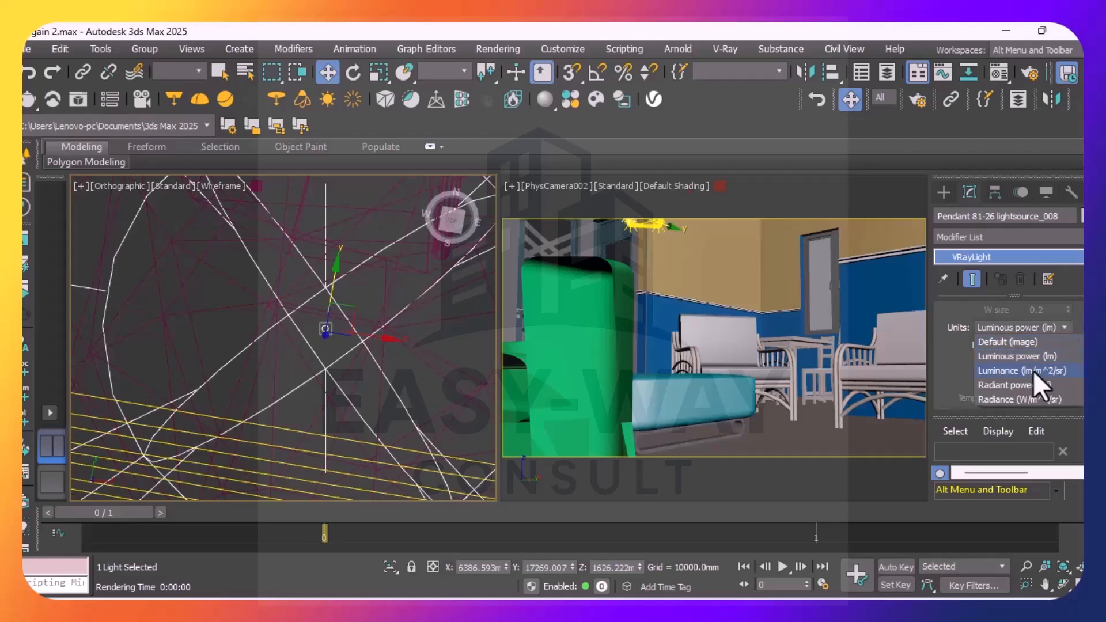
left_click(1010, 371)
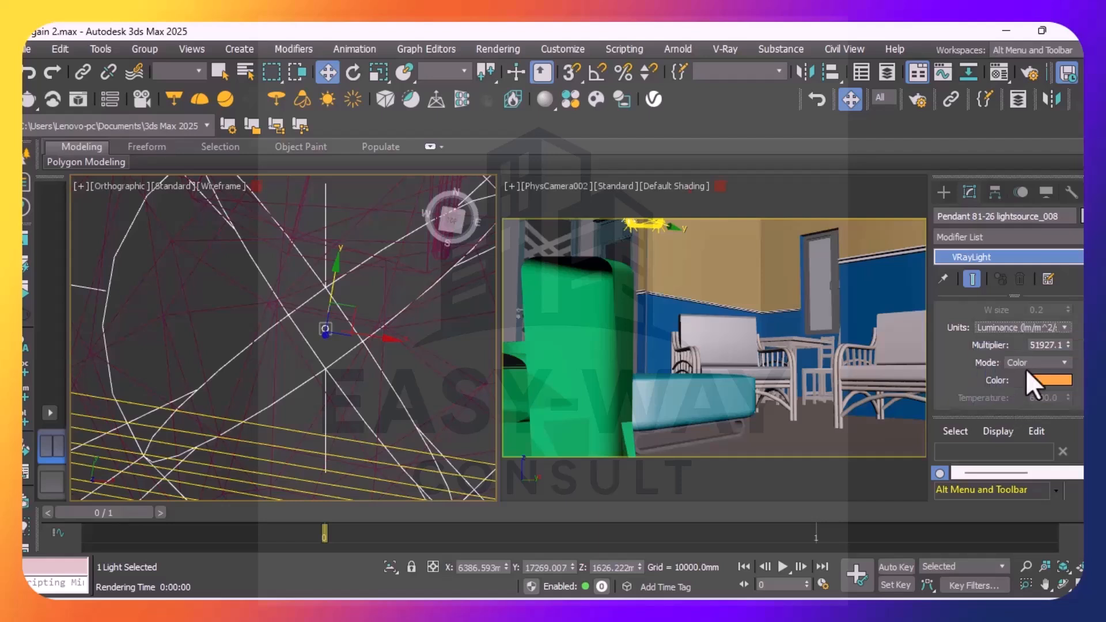
Set the units of Pendant 81-26 lightsource_008 to Radiant power (W) and its multiplier to 20.201
left_click(1061, 328)
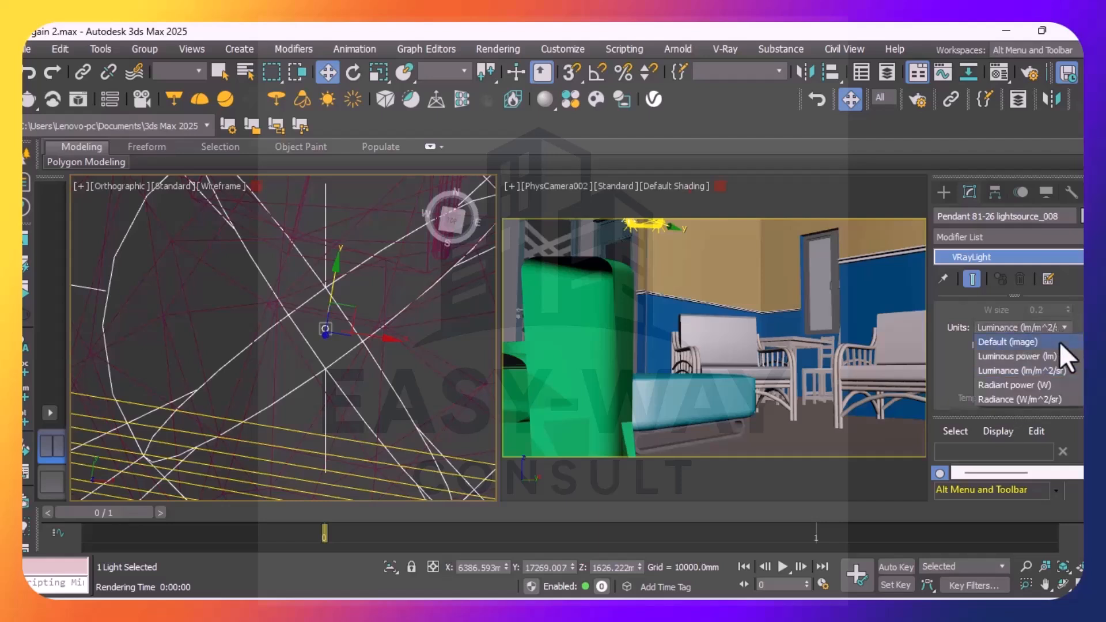
left_click(1000, 387)
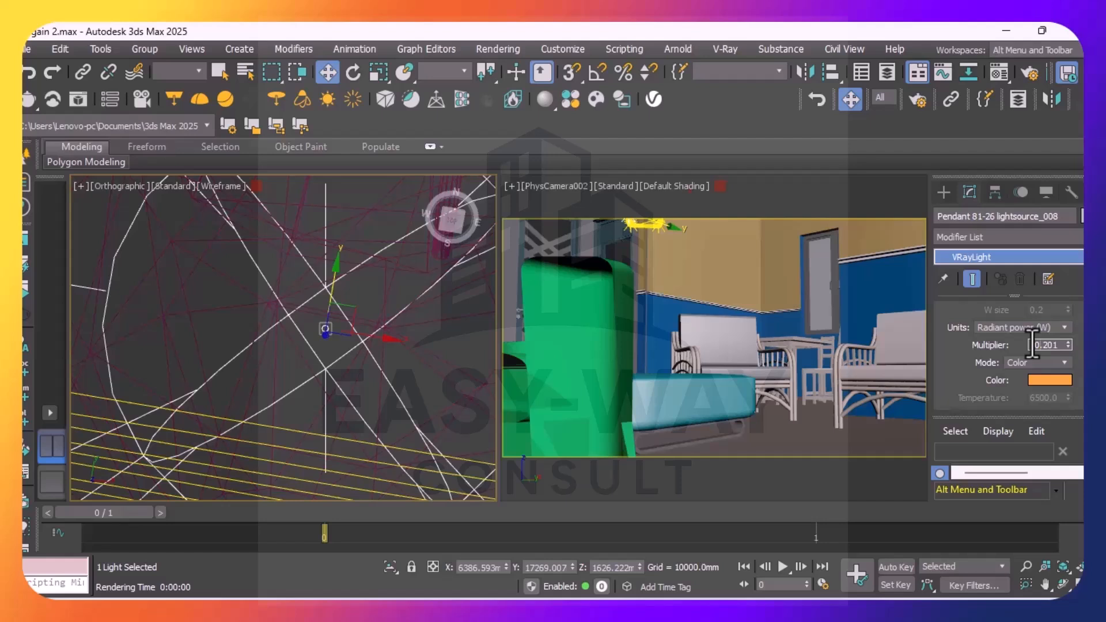
type("2")
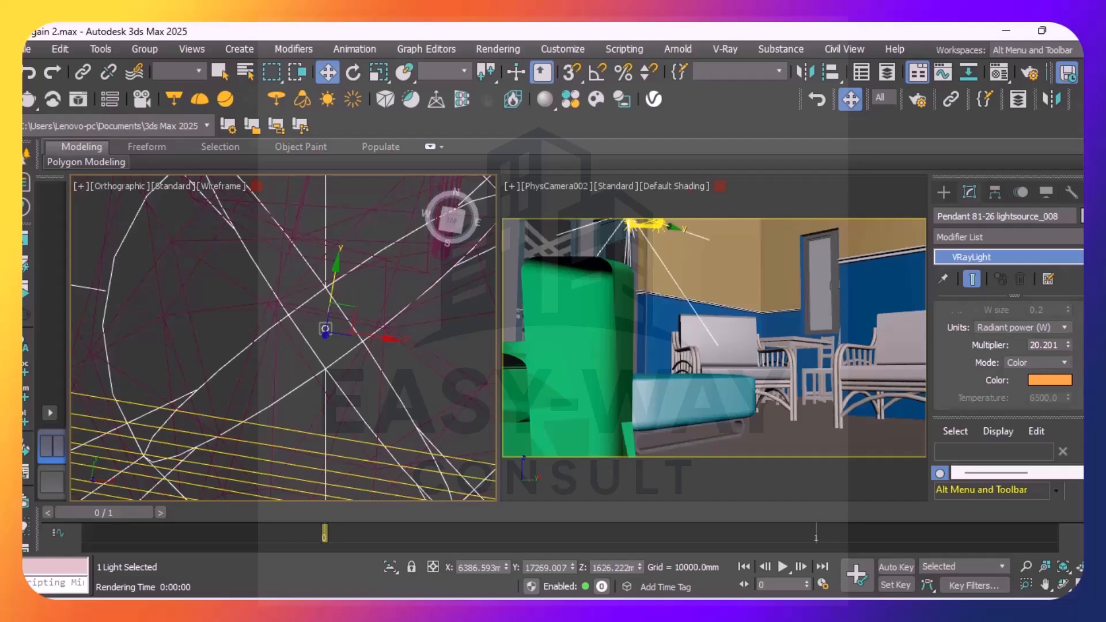
Disable Cast shadows, Affect diffuse, Affect specular and Affect reflections for Pendant 81-26 lightsource_008, and clear the selection
scroll(1008, 351, "down", 8)
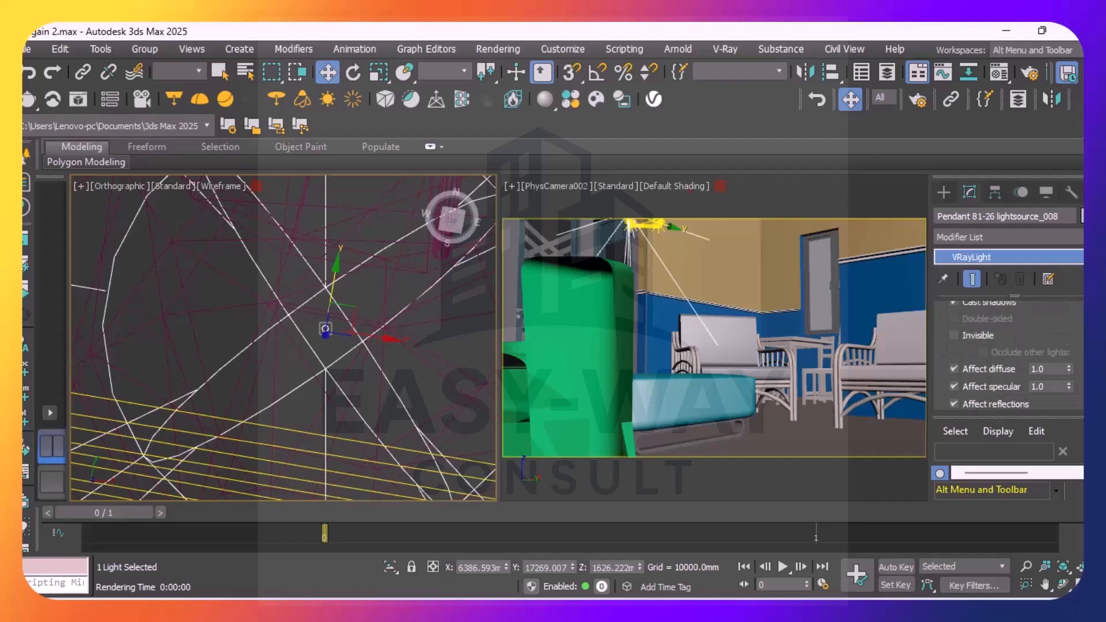
scroll(1031, 351, "up", 2)
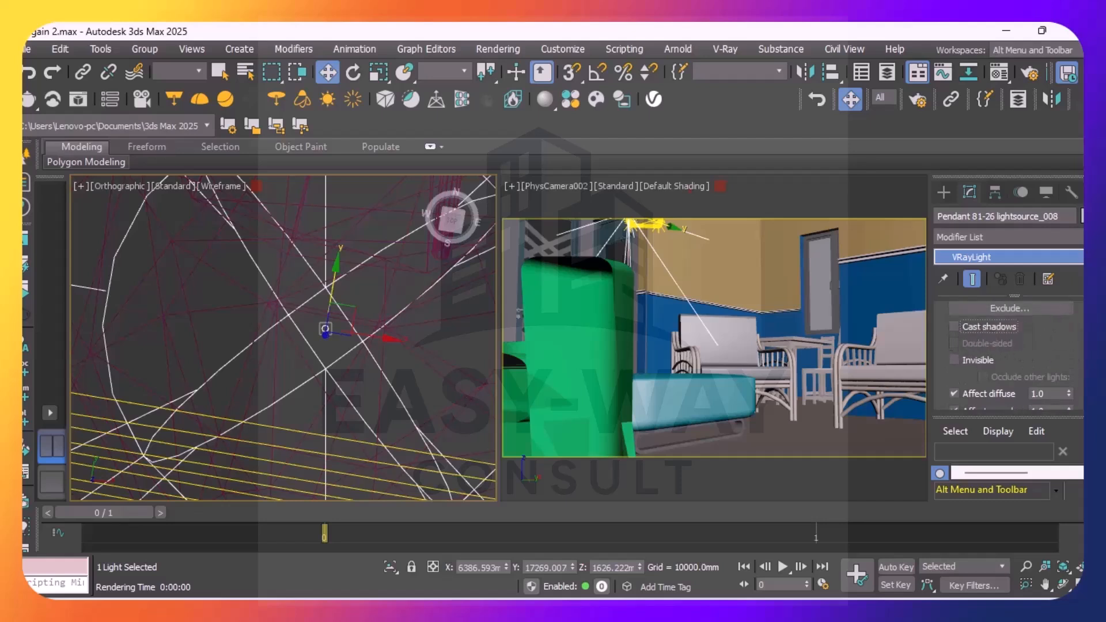
scroll(977, 339, "down", 5)
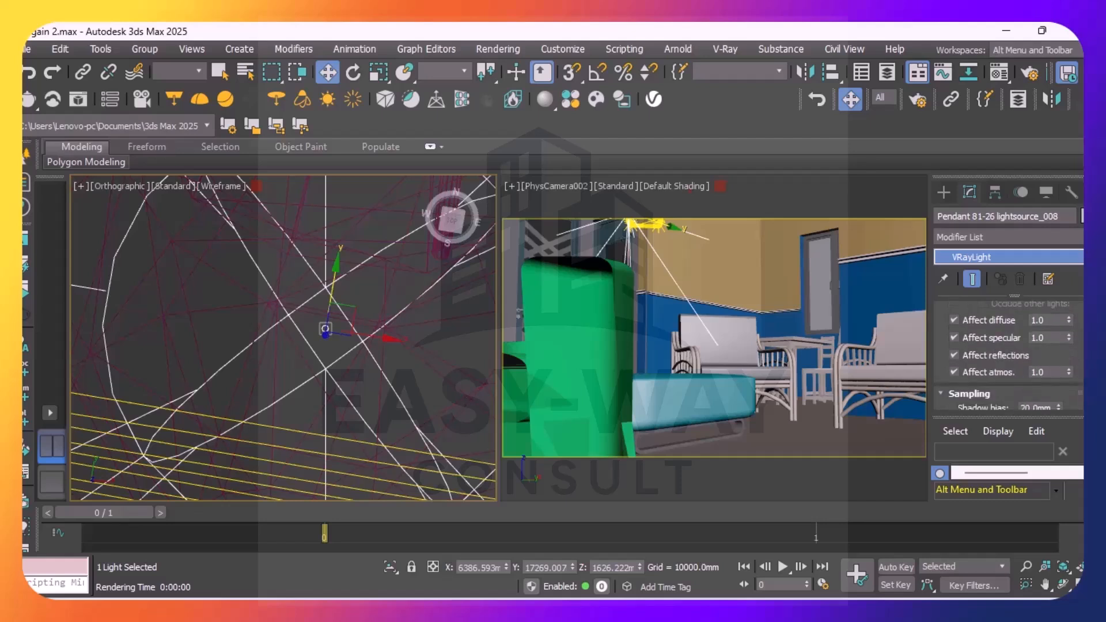
left_click(953, 313)
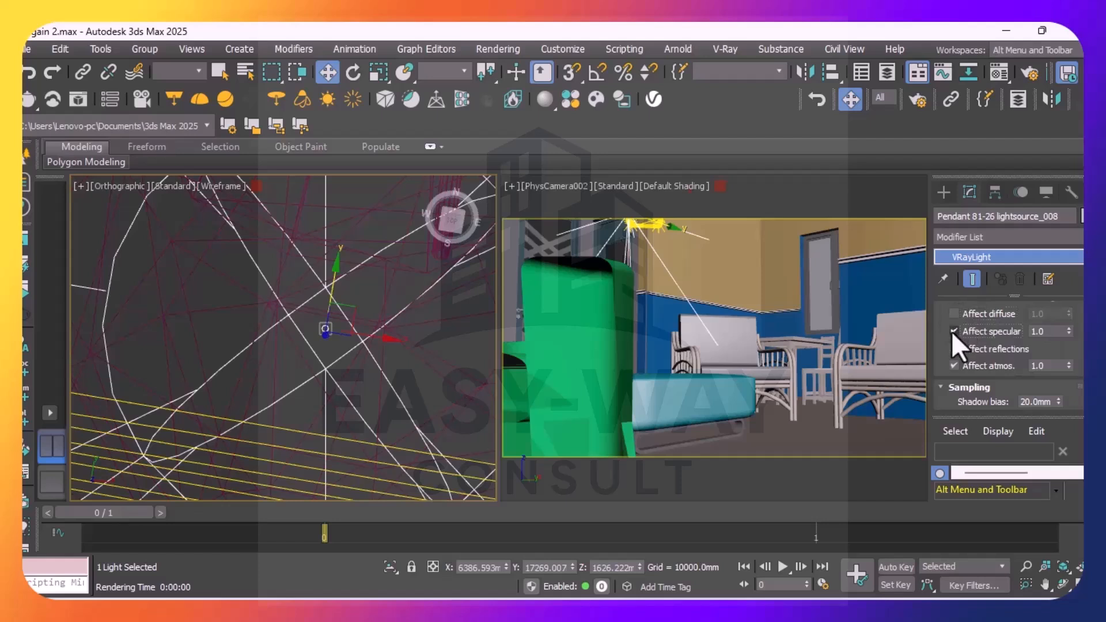
left_click(953, 349)
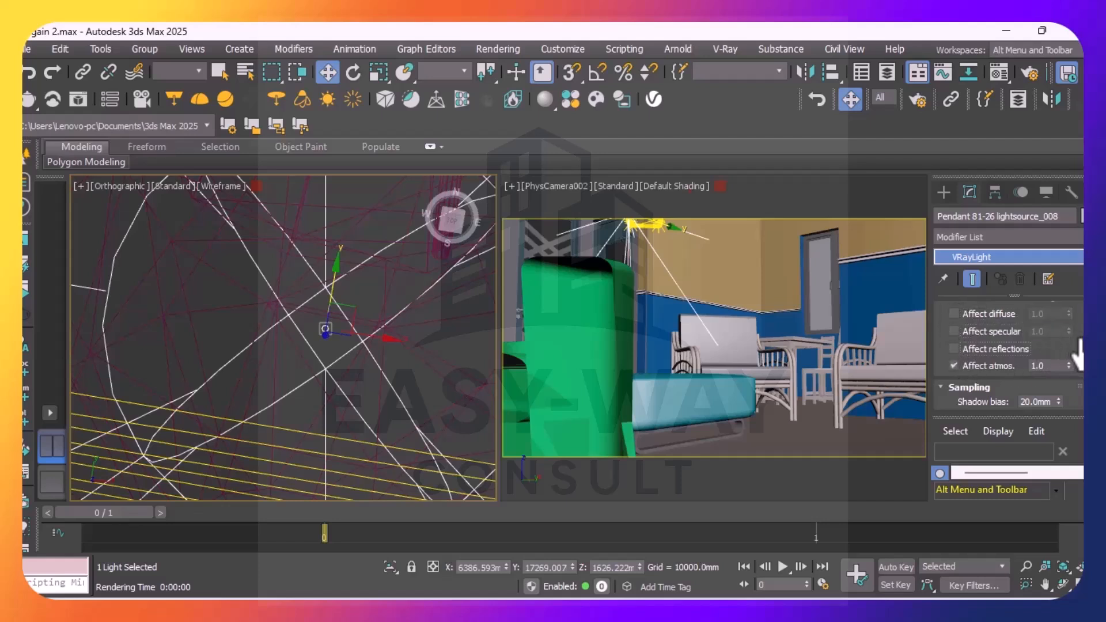
scroll(1008, 354, "down", 8)
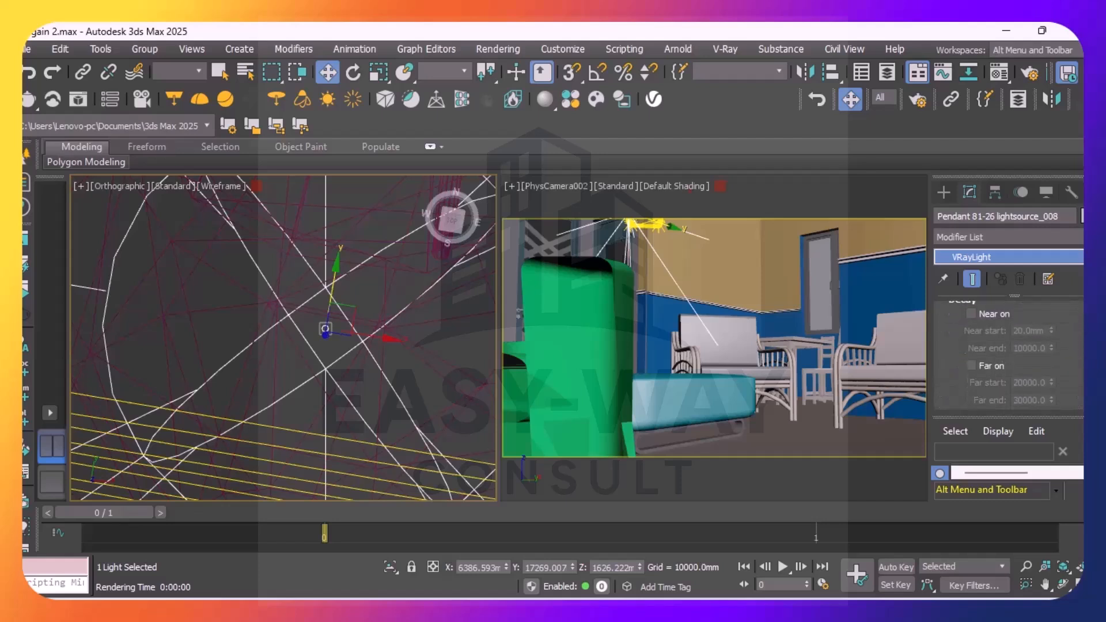
scroll(1013, 354, "up", 6)
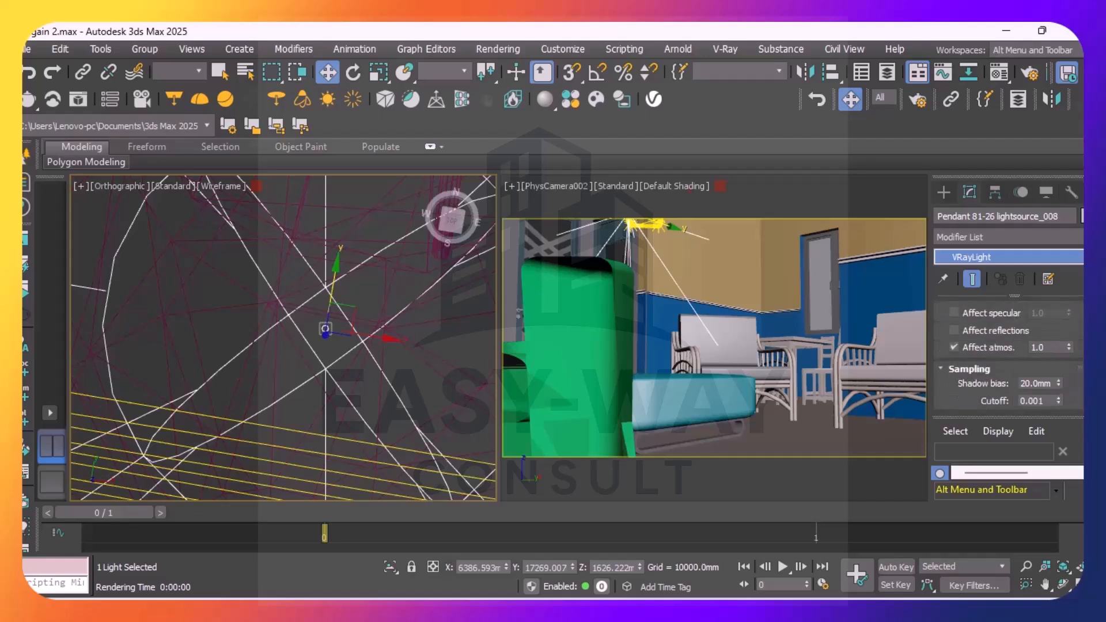
left_click(216, 293)
Select the light near the pendant's southwest corner, Pendant 81-26 lightsource_002, in the orthographic view
scroll(353, 321, "up", 10)
scroll(353, 325, "down", 6)
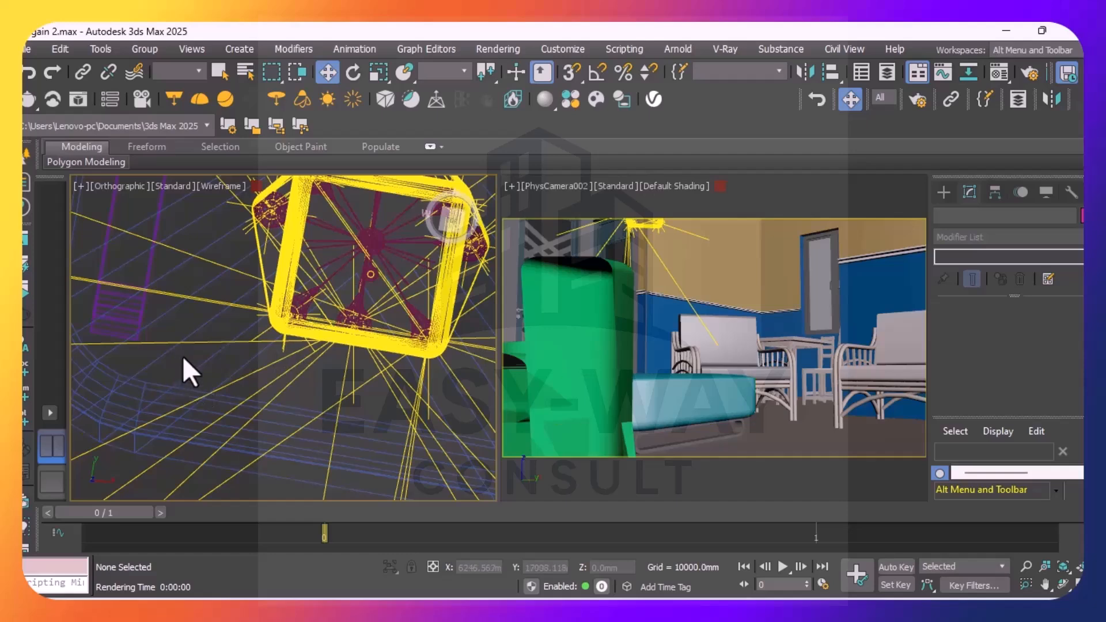
scroll(271, 331, "up", 6)
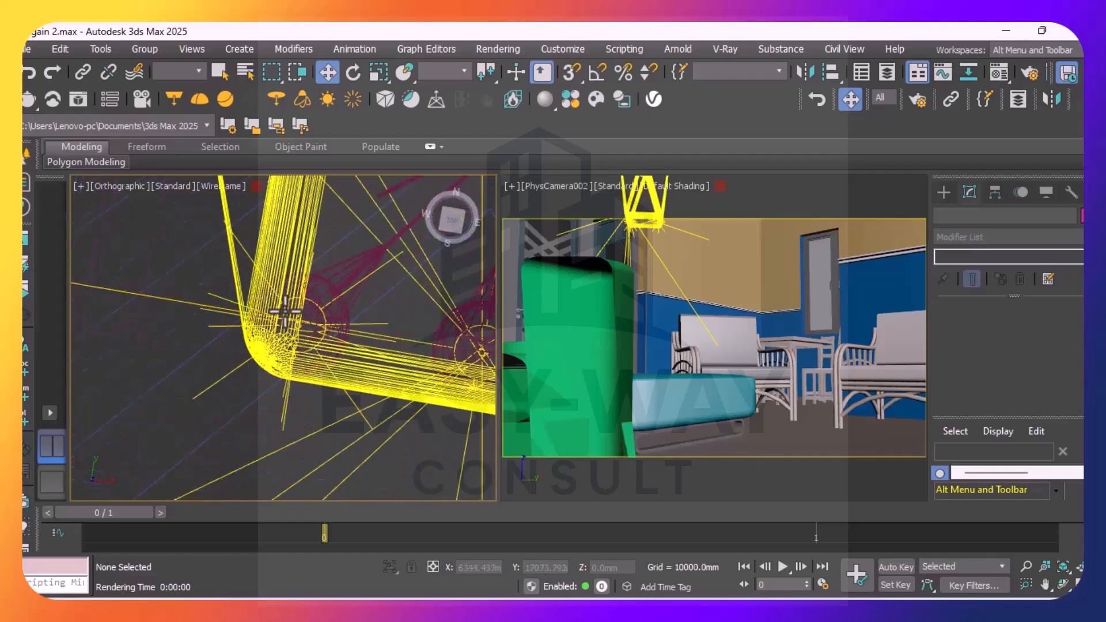
scroll(318, 360, "up", 6)
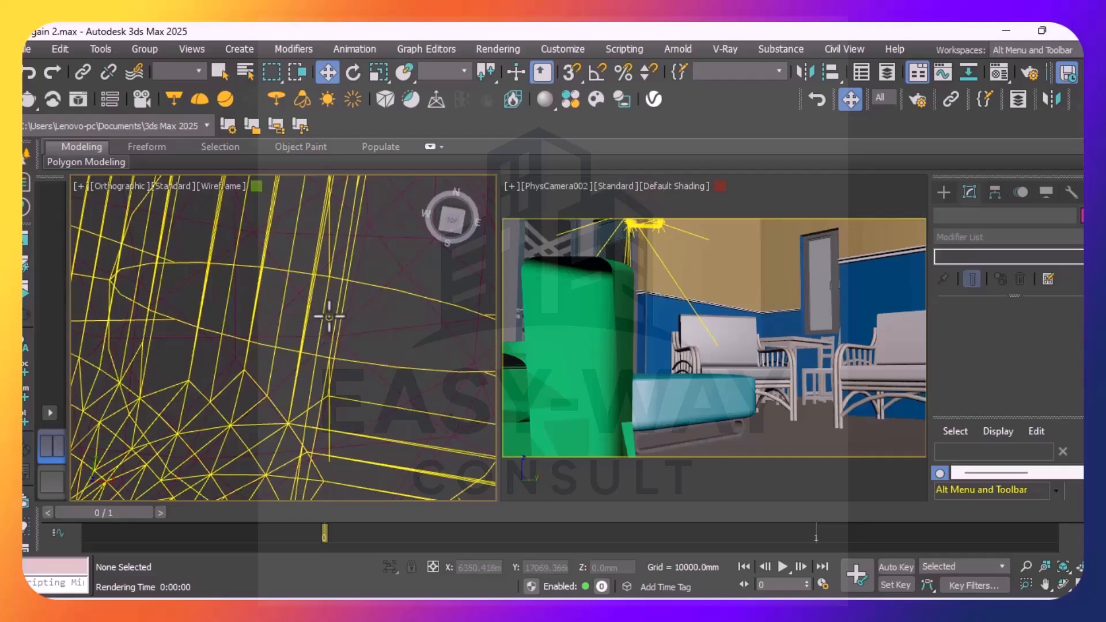
left_click(329, 315)
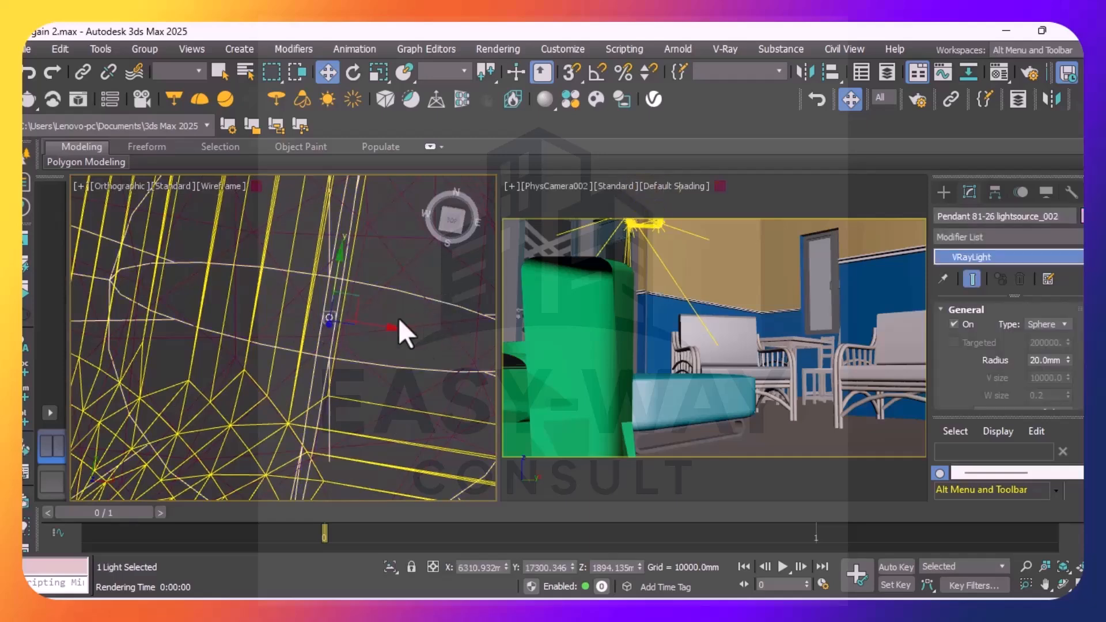
Set Pendant 81-26 lightsource_002 to Radiant power (W) units with a multiplier of 20.201, and its mode to Temperature
scroll(337, 372, "down", 2)
scroll(337, 371, "down", 3)
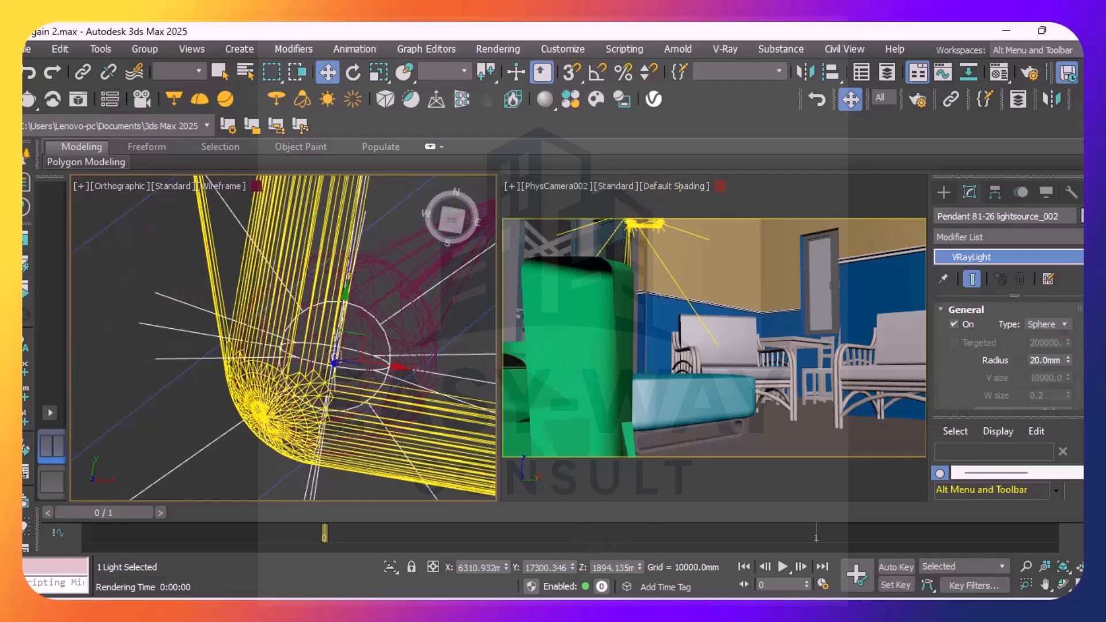
scroll(1007, 357, "down", 5)
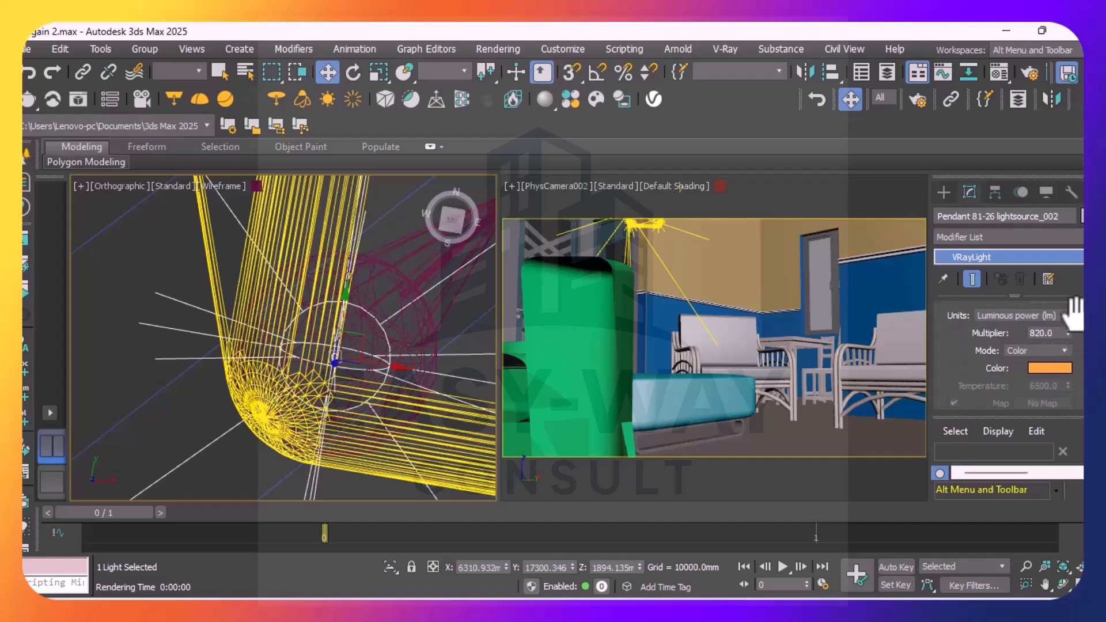
left_click(1065, 316)
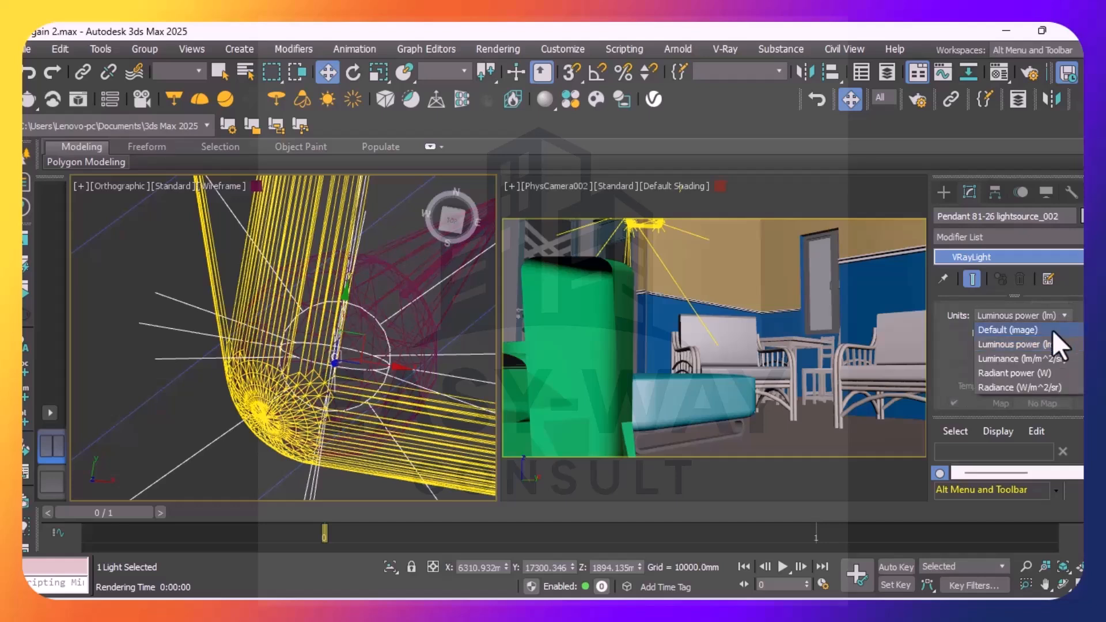
left_click(1029, 360)
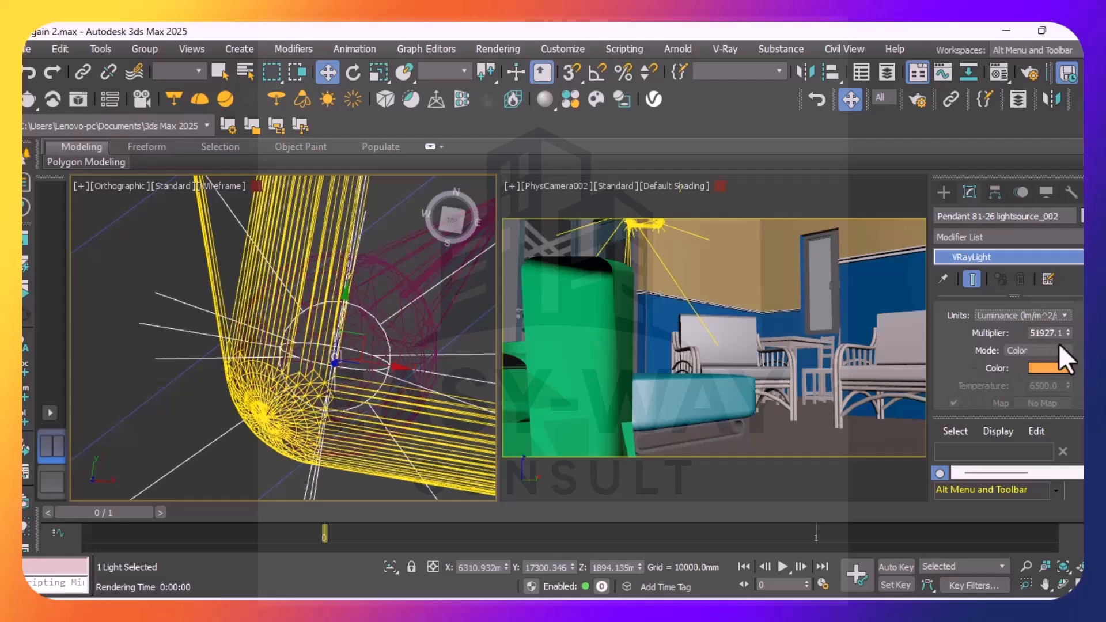
left_click(1063, 316)
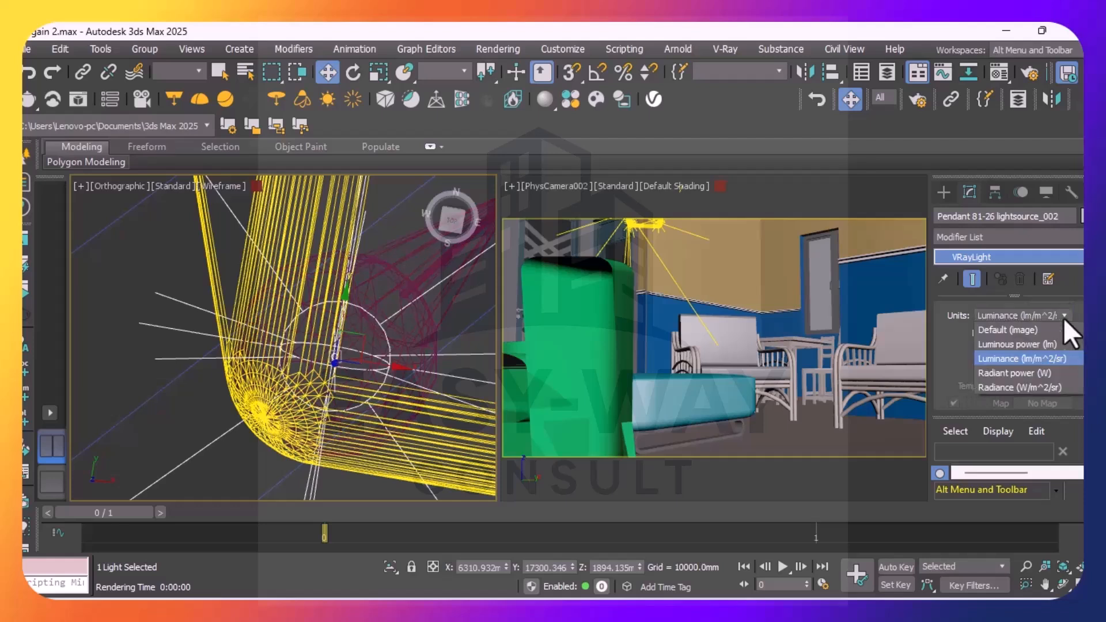
left_click(1022, 373)
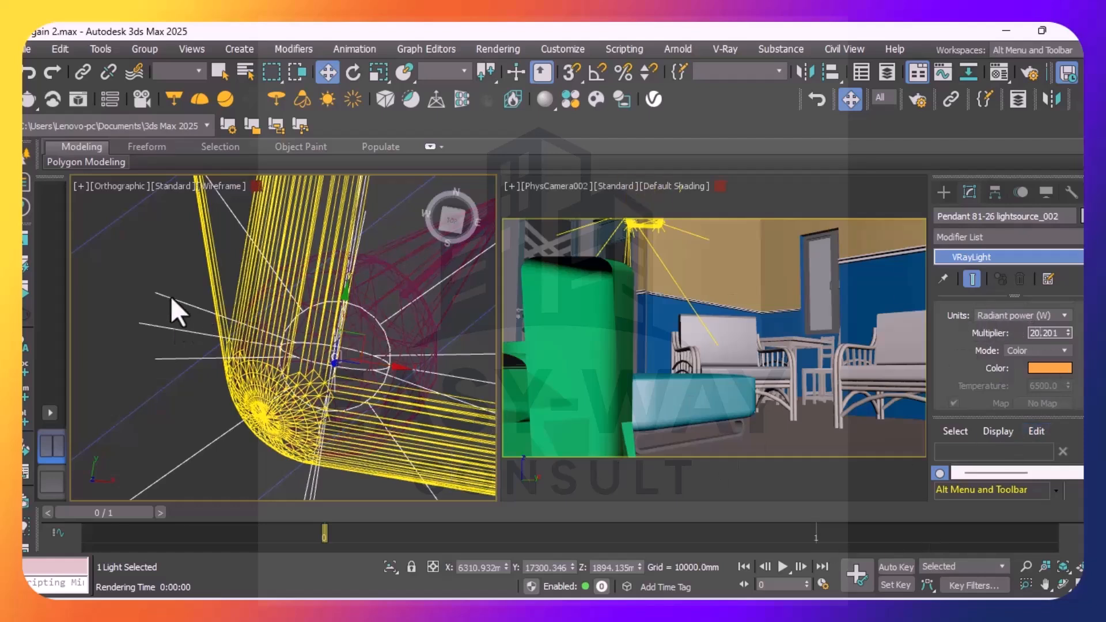
left_click(1063, 350)
left_click(1037, 378)
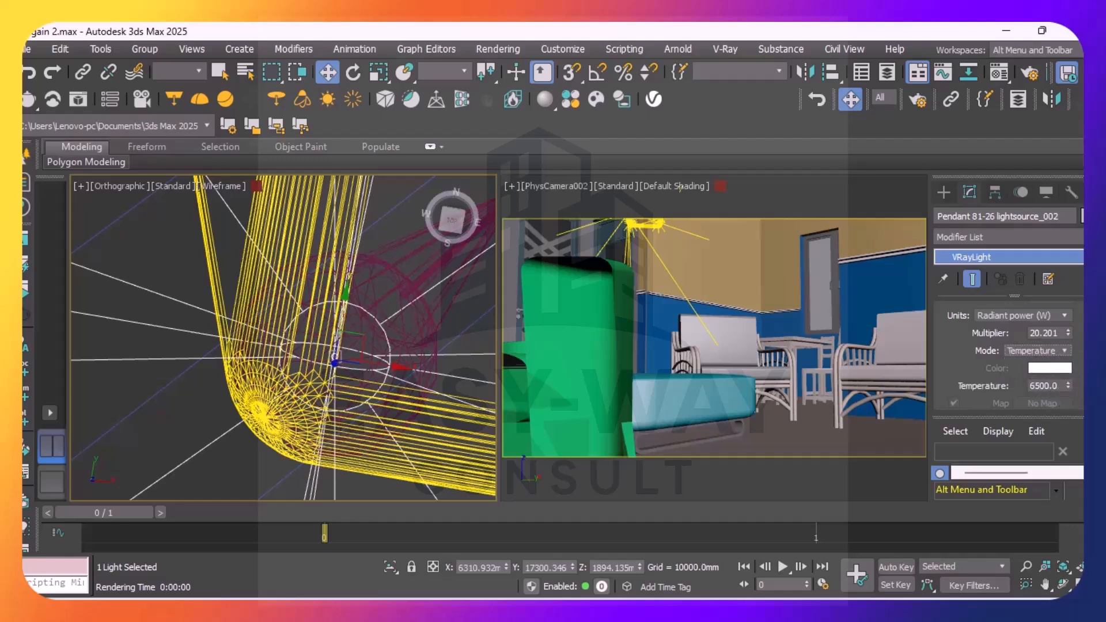
Turn off shadow casting and the diffuse, specular and reflection effects of Pendant 81-26 lightsource_002, and clear the selection
scroll(1008, 357, "down", 5)
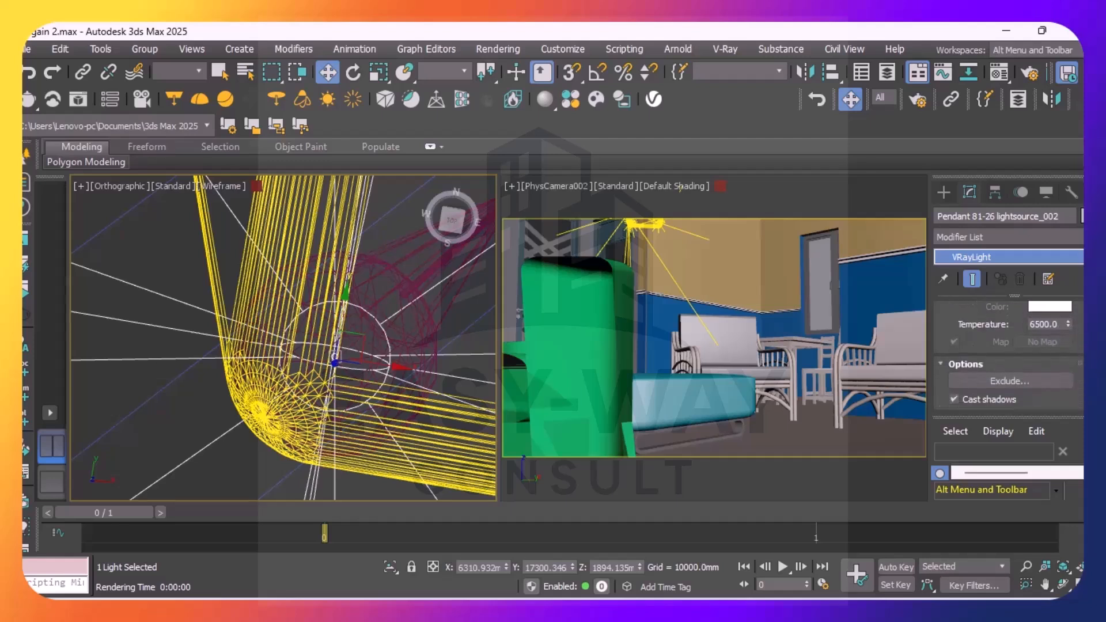
scroll(979, 346, "down", 1)
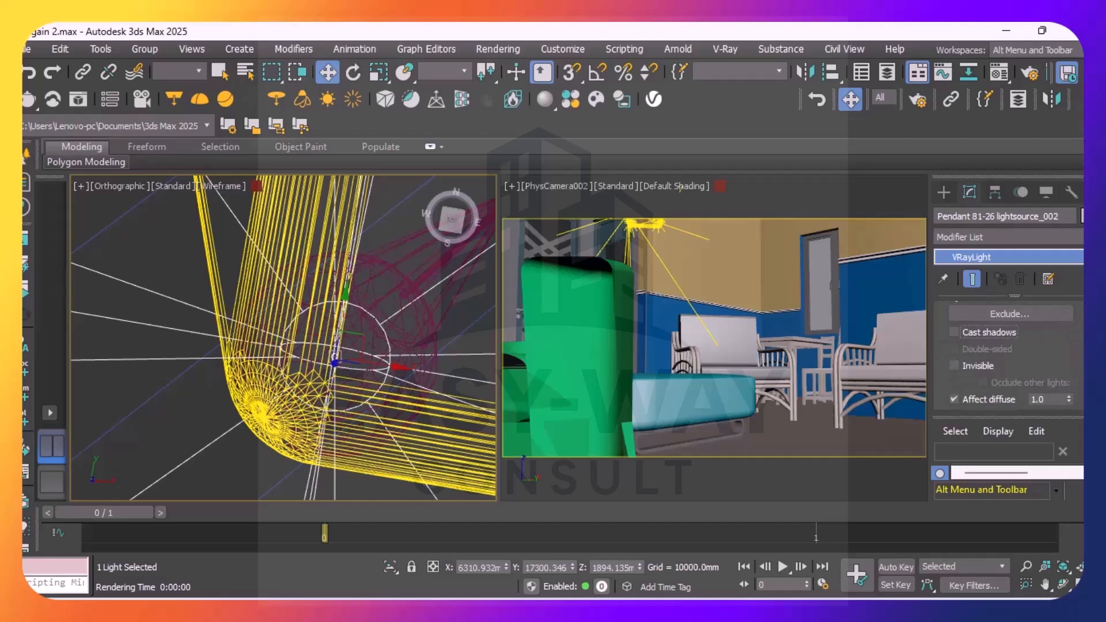
scroll(1007, 357, "down", 4)
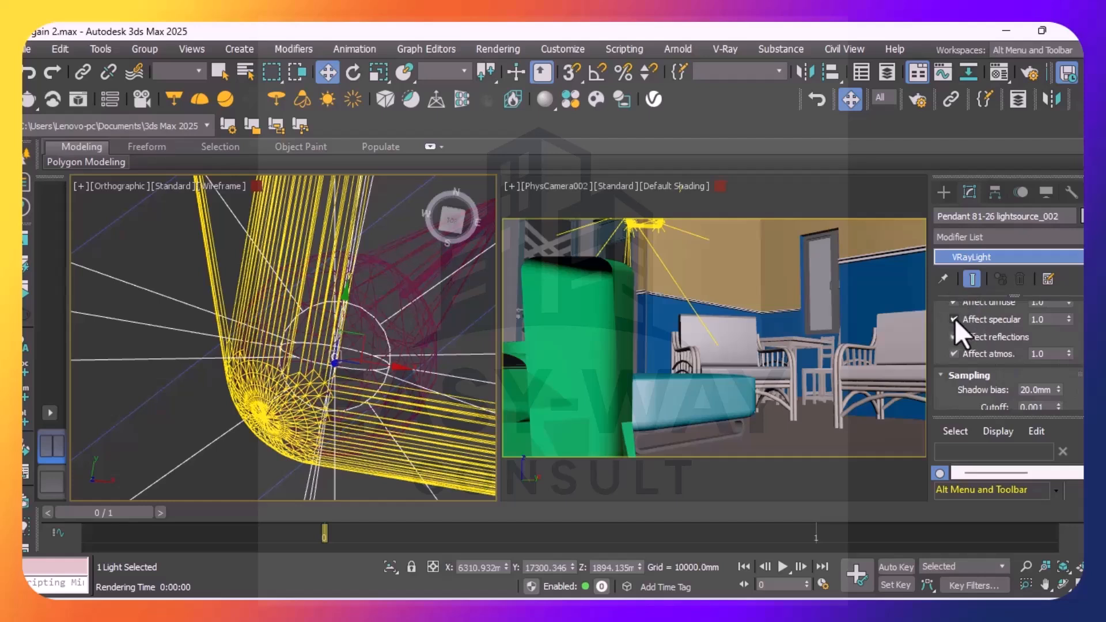
left_click(952, 303)
left_click(954, 336)
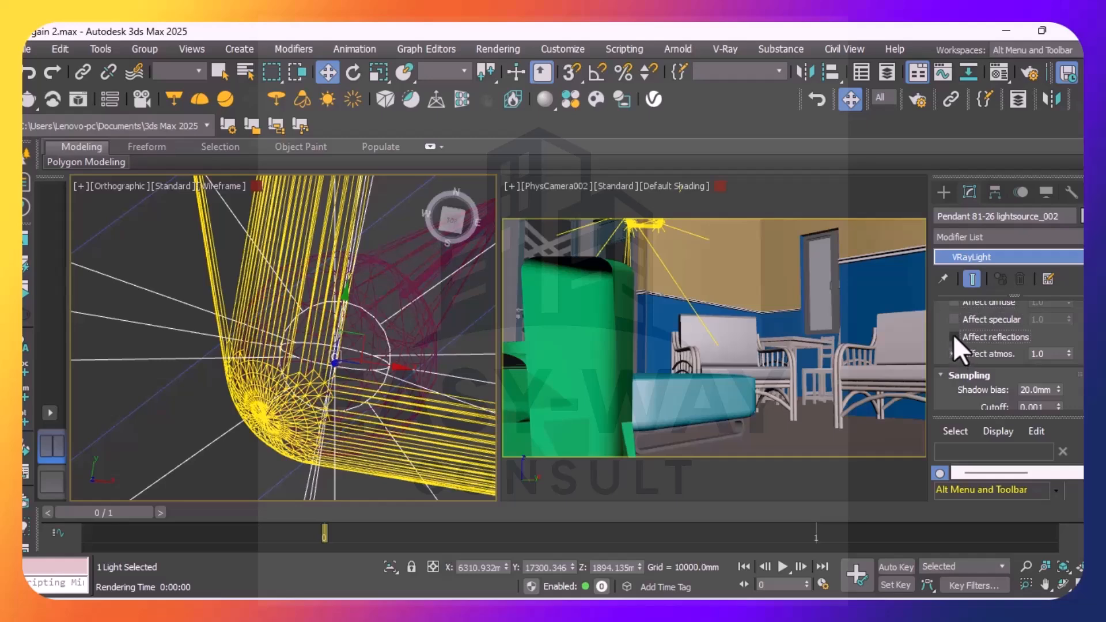
left_click(155, 241)
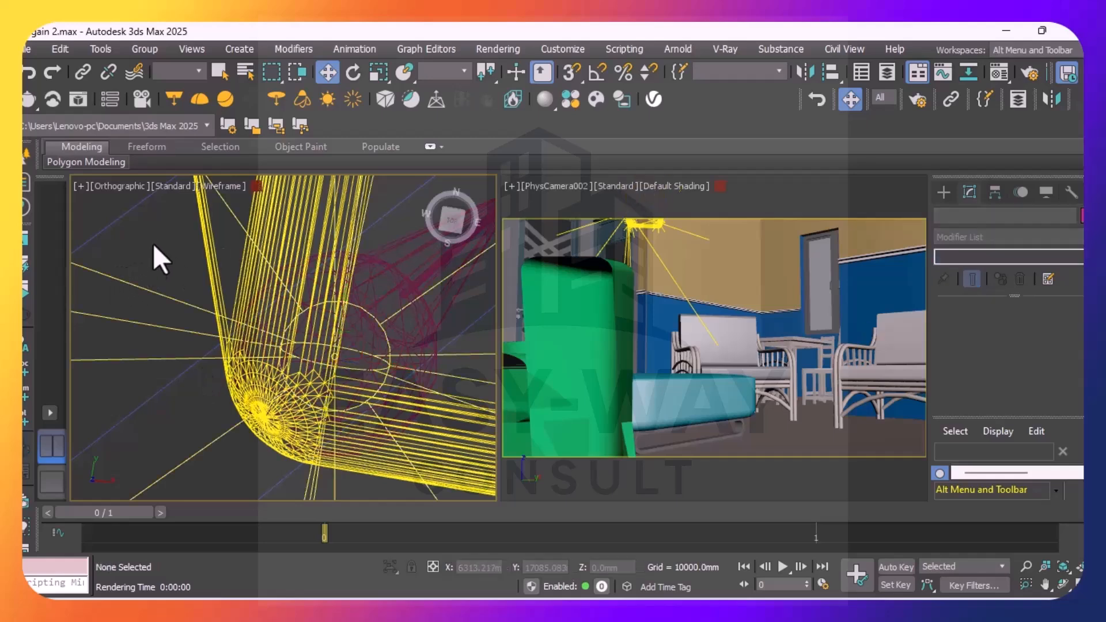
Select the light at the pendant's northwest corner, Pendant 81-26 lightsource_003, in the orthographic view
scroll(282, 340, "down", 5)
scroll(288, 380, "up", 5)
scroll(291, 323, "up", 5)
scroll(299, 255, "up", 6)
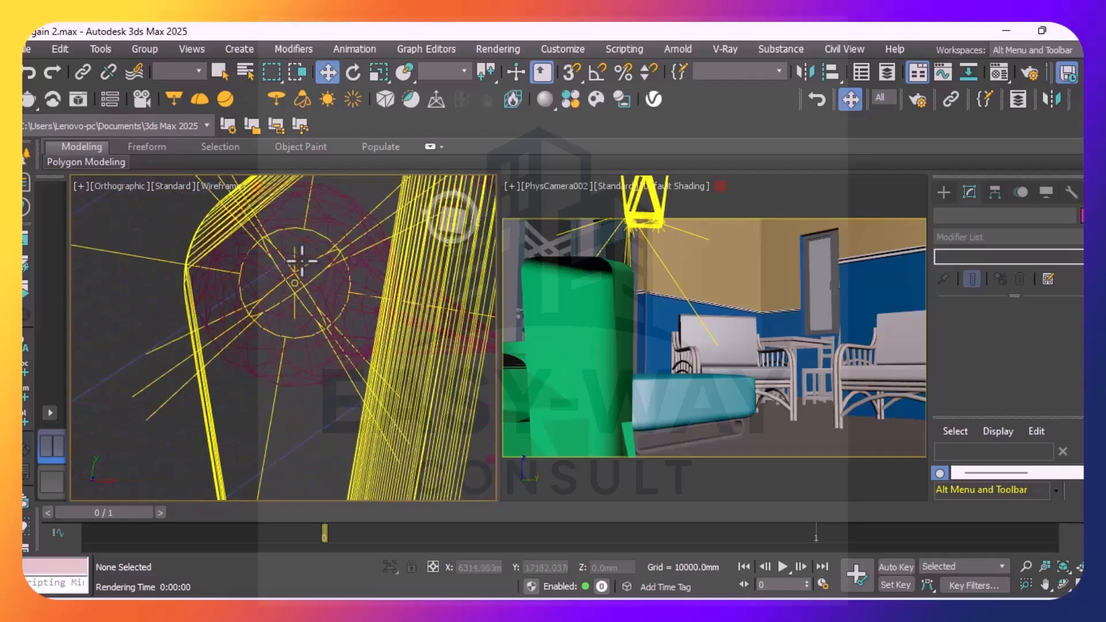
left_click(301, 288)
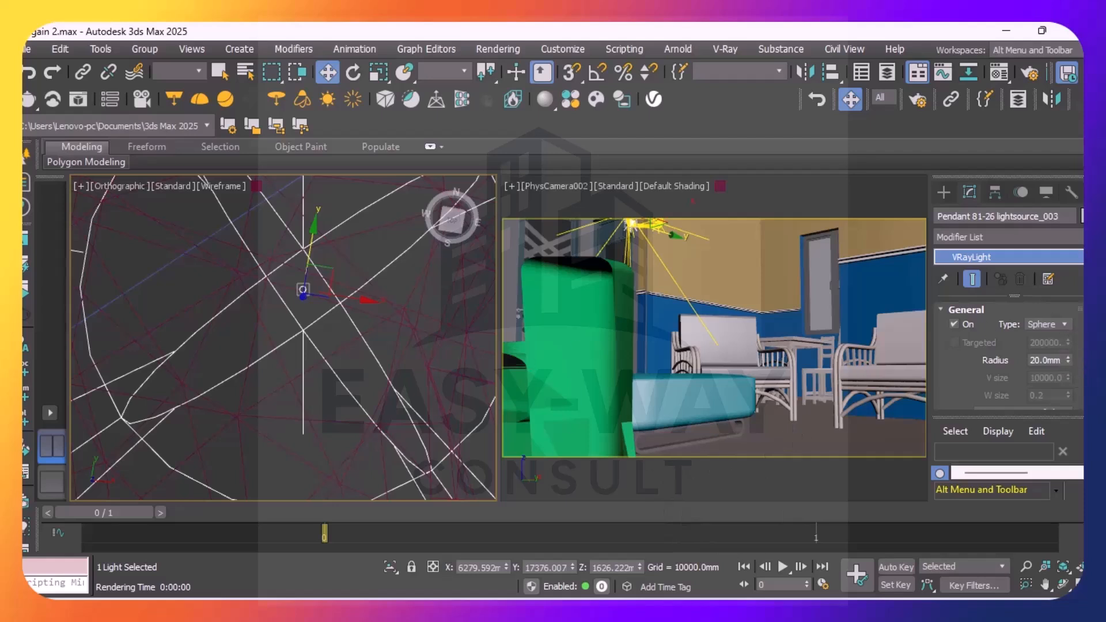
Set Pendant 81-26 lightsource_003 to Radiant power (W) units with a multiplier of 20.201, and its mode to Temperature
scroll(1068, 326, "down", 3)
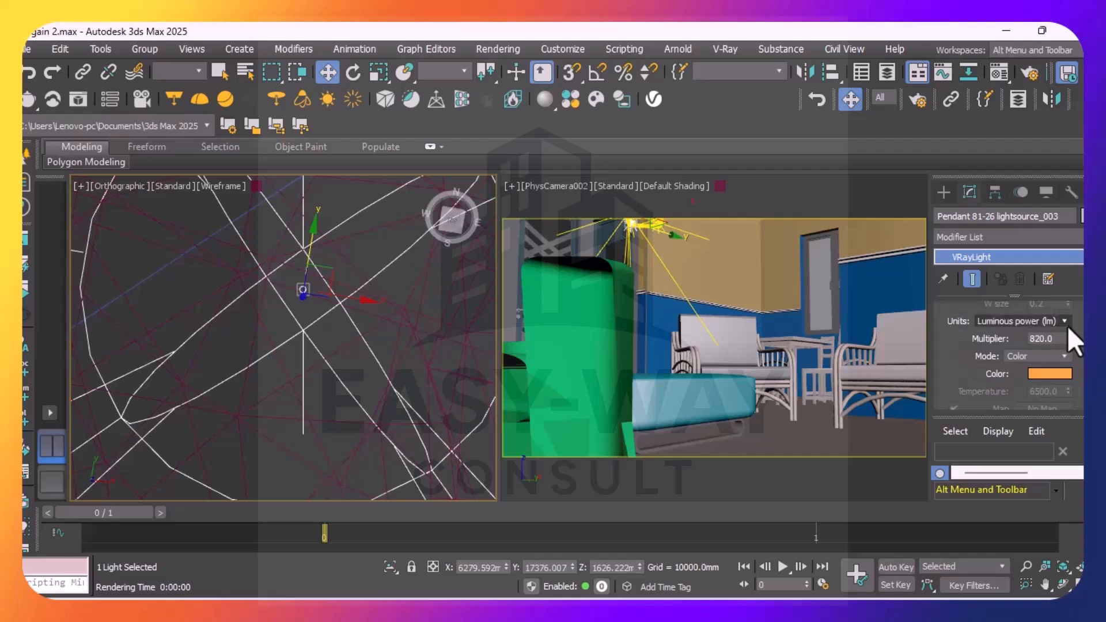
left_click(1063, 323)
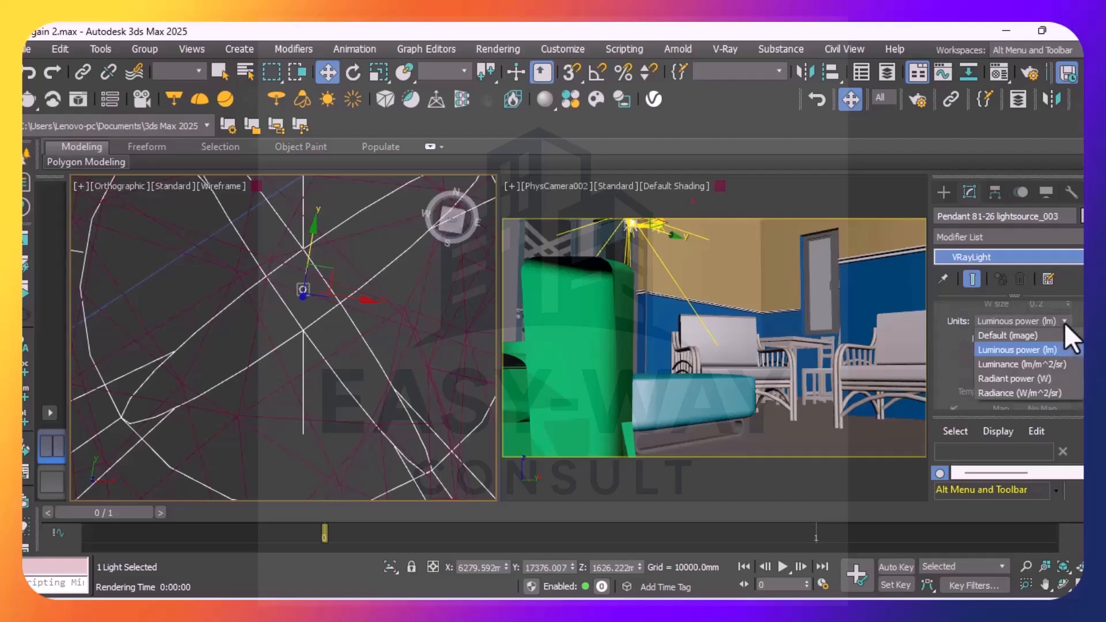
left_click(1025, 365)
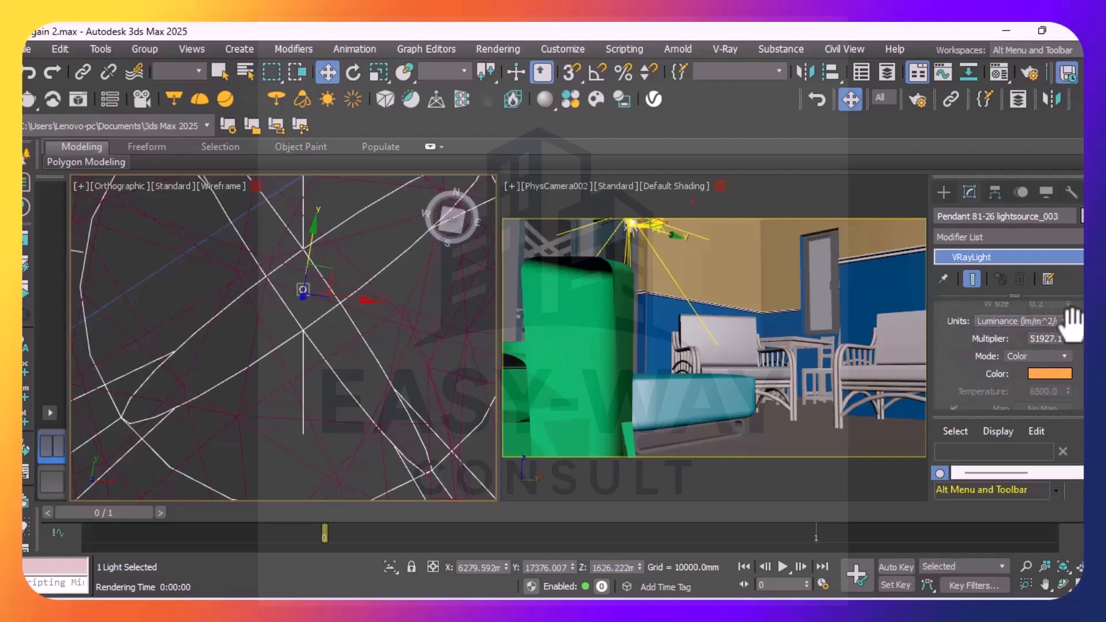
left_click(1065, 320)
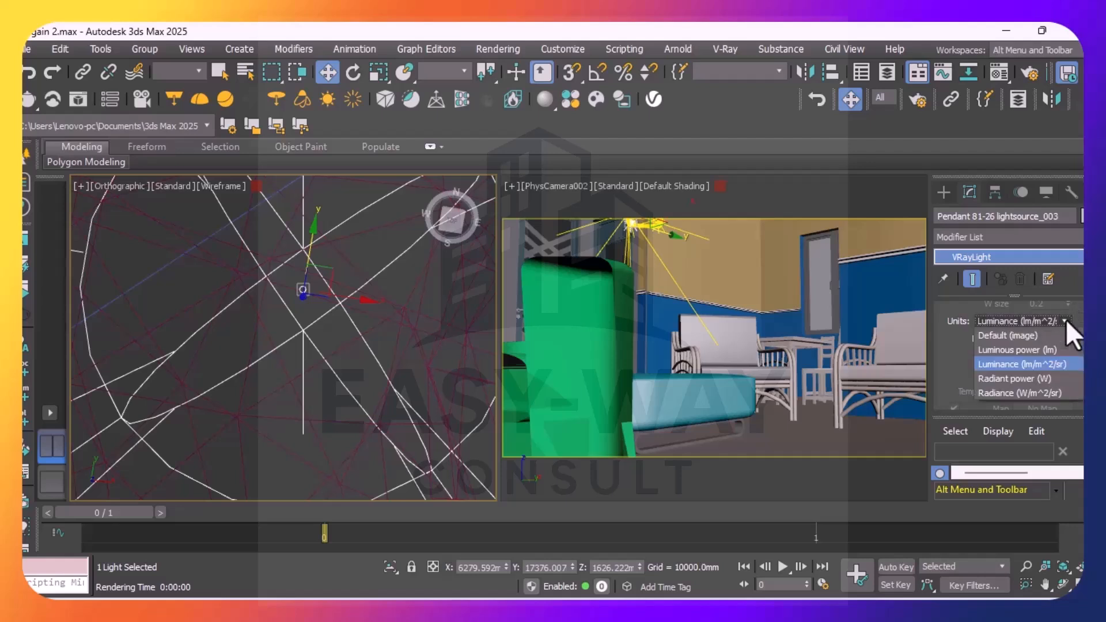
left_click(1028, 377)
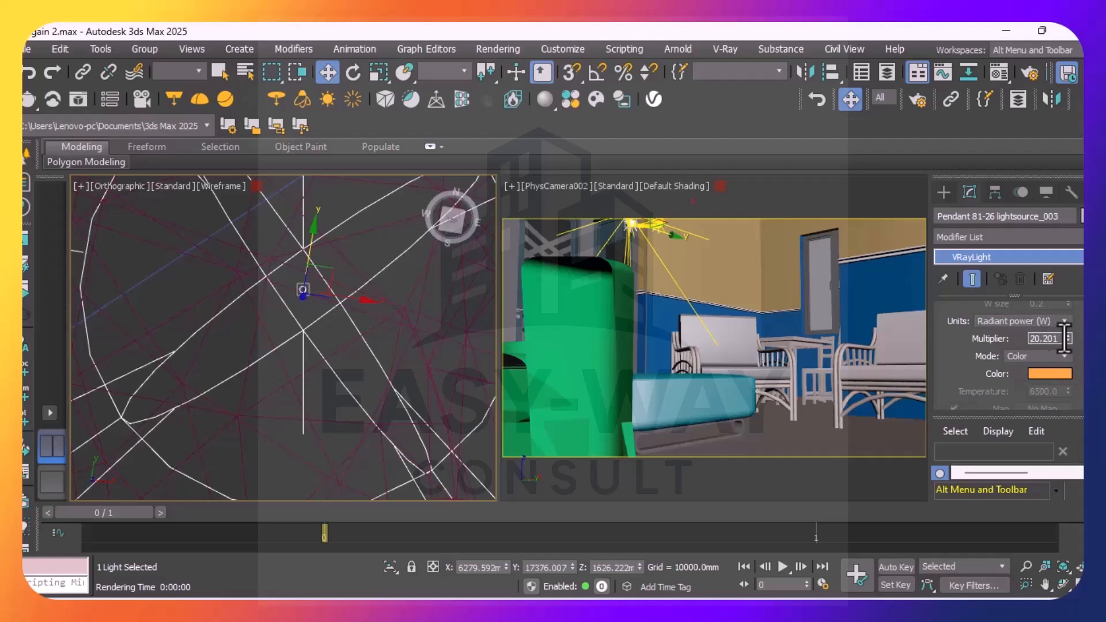
left_click(1065, 354)
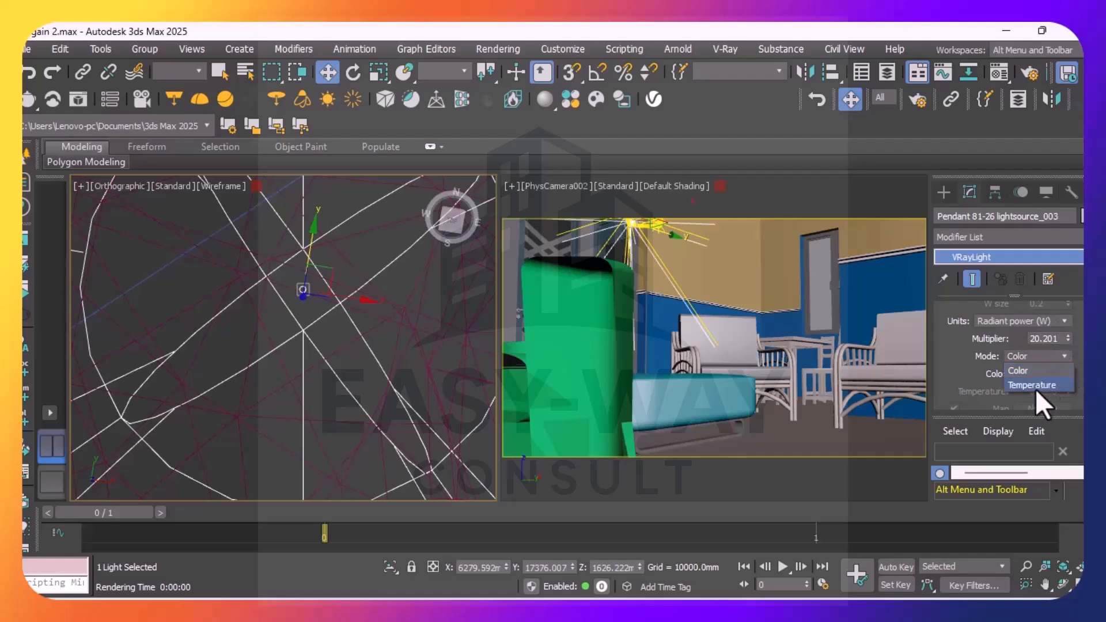
left_click(1035, 387)
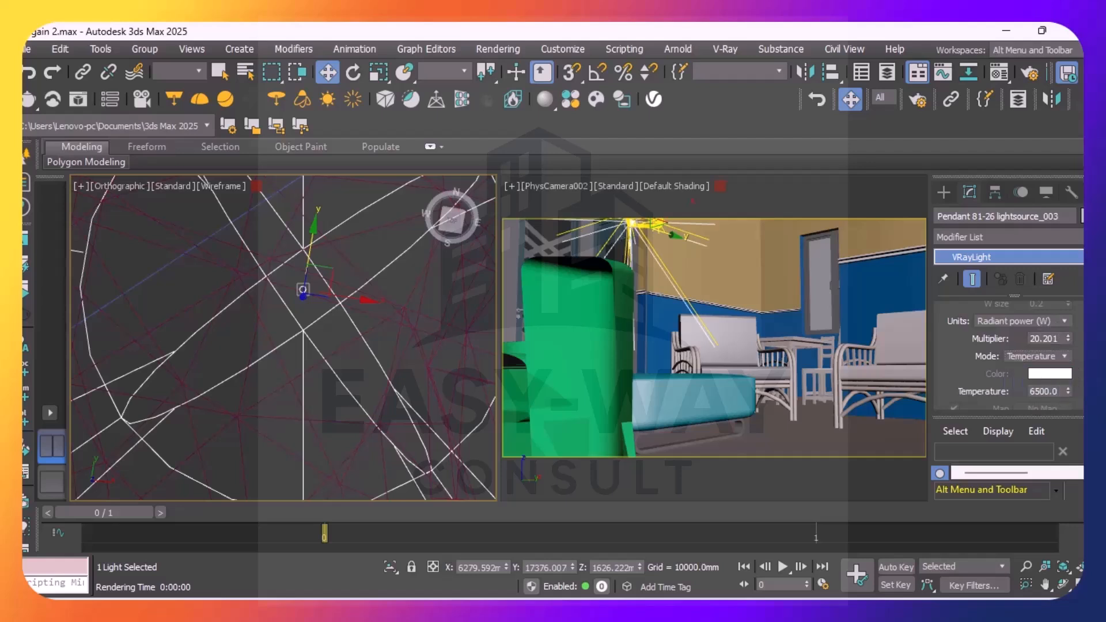
Turn off shadow casting and the diffuse and reflection effects of Pendant 81-26 lightsource_003, and clear the selection
scroll(1008, 352, "down", 2)
scroll(1008, 351, "down", 3)
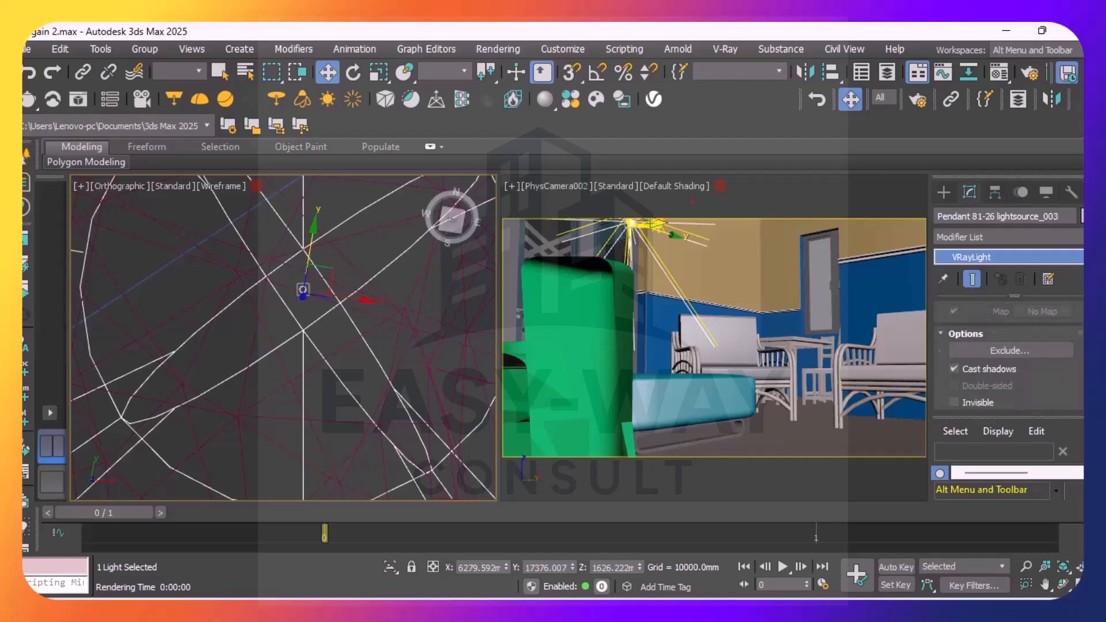
left_click(954, 314)
left_click(954, 381)
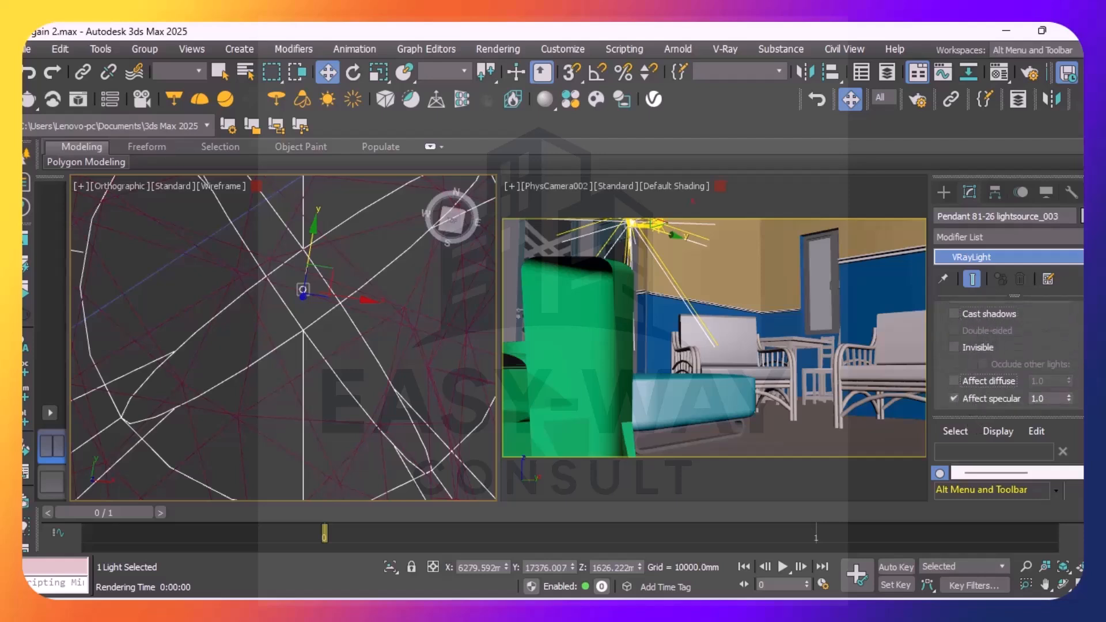
scroll(1007, 357, "down", 3)
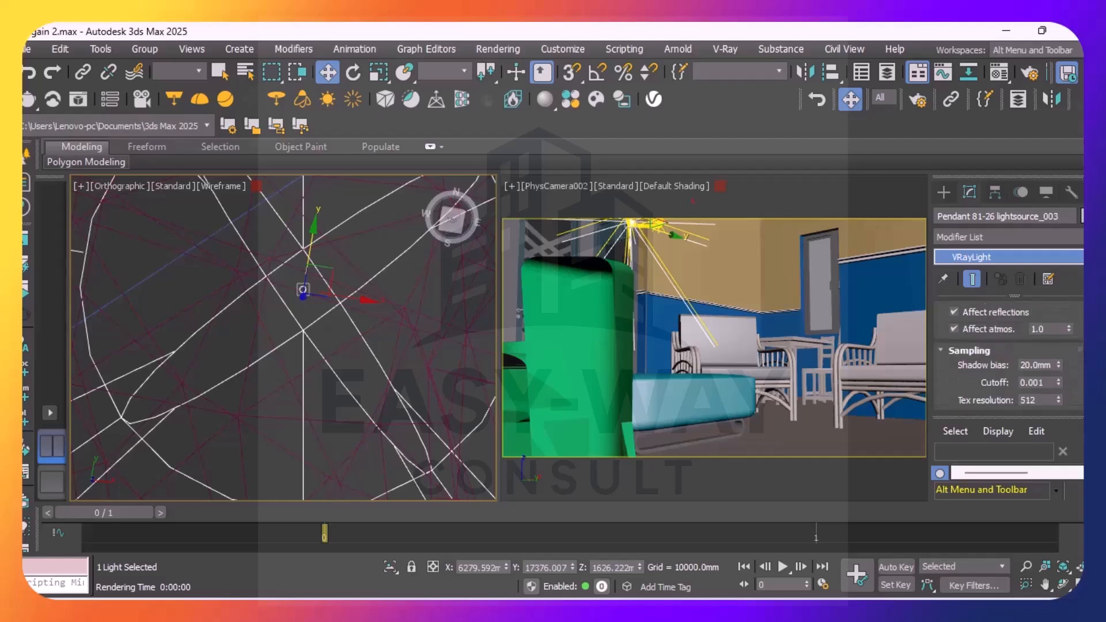
scroll(1007, 357, "up", 1)
scroll(1008, 357, "down", 1)
scroll(1008, 357, "up", 1)
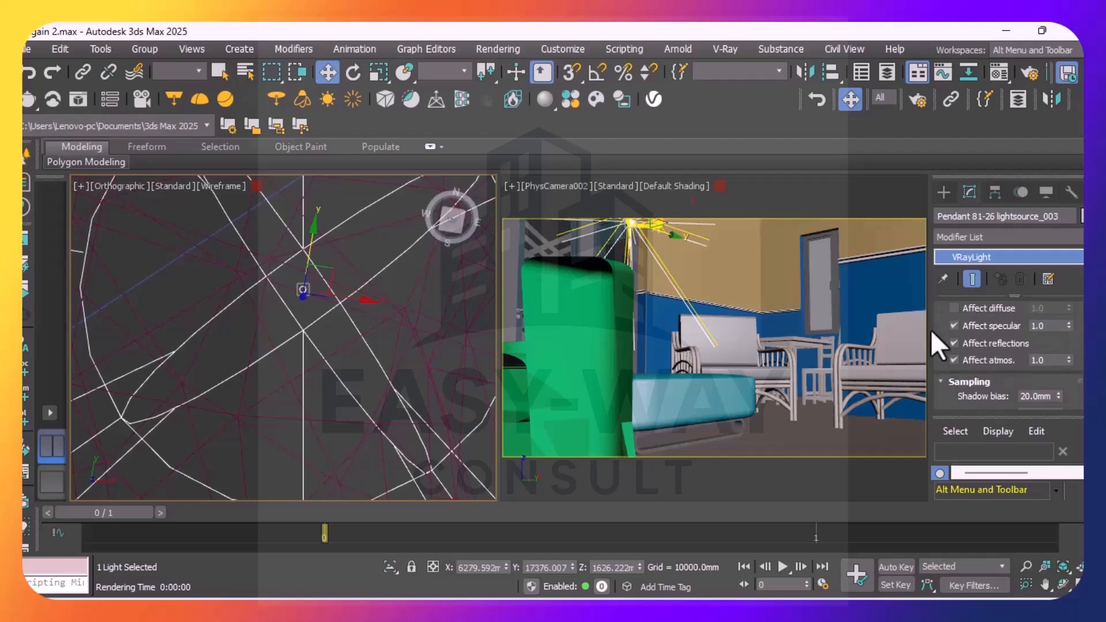
left_click(953, 343)
left_click(954, 360)
scroll(1041, 375, "down", 5)
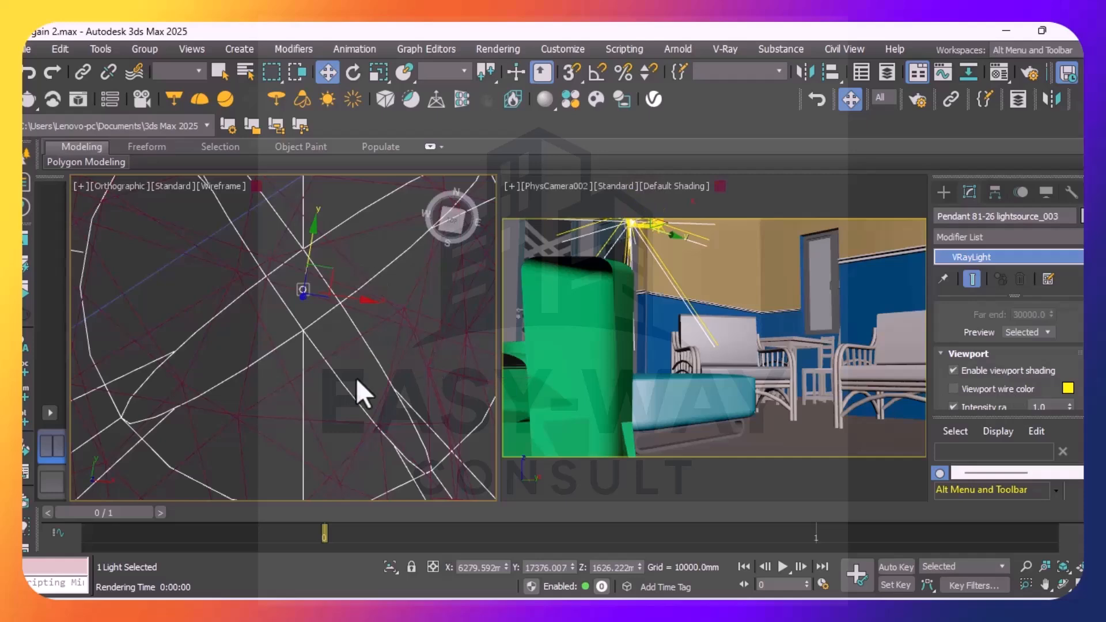
left_click(174, 296)
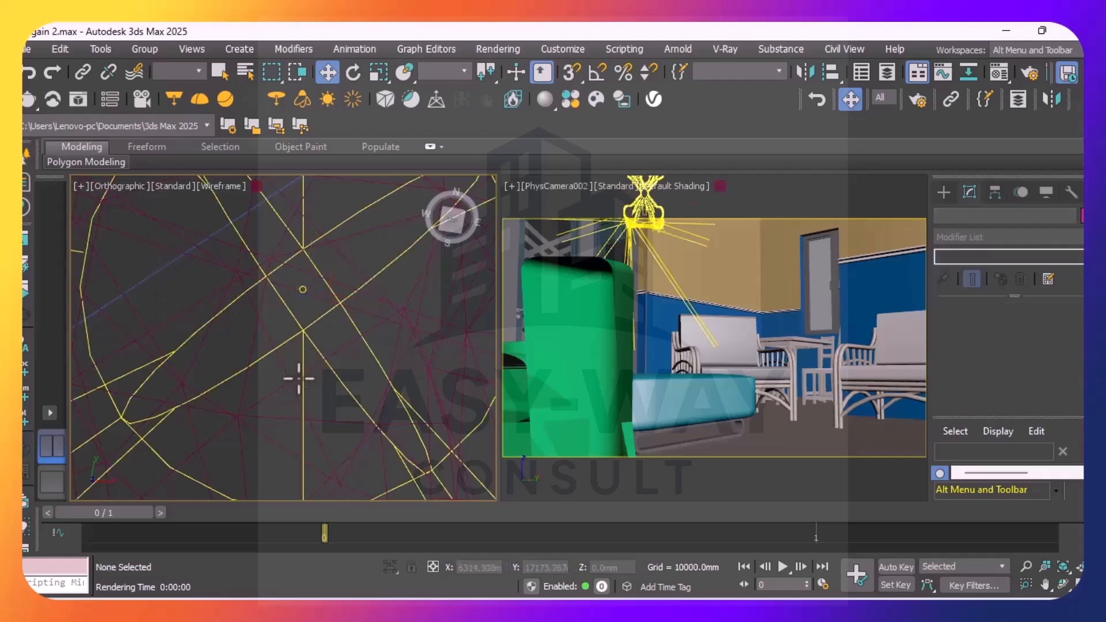
Select the light at the pendant's north corner, Pendant 81-26 lightsource_004, in the orthographic view
scroll(306, 372, "down", 6)
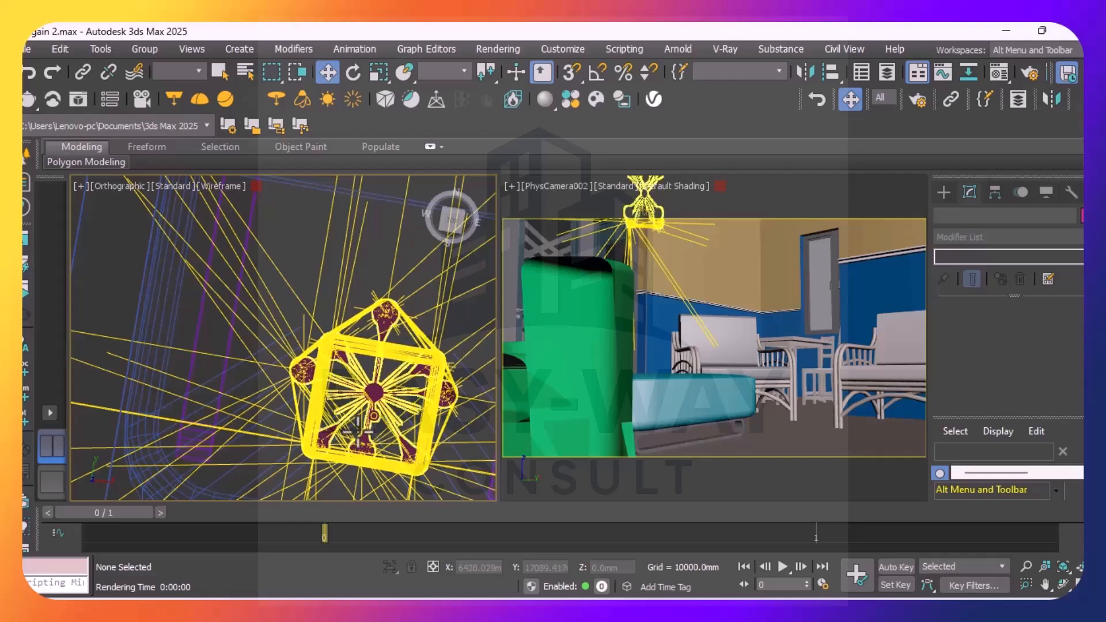
scroll(375, 317, "up", 6)
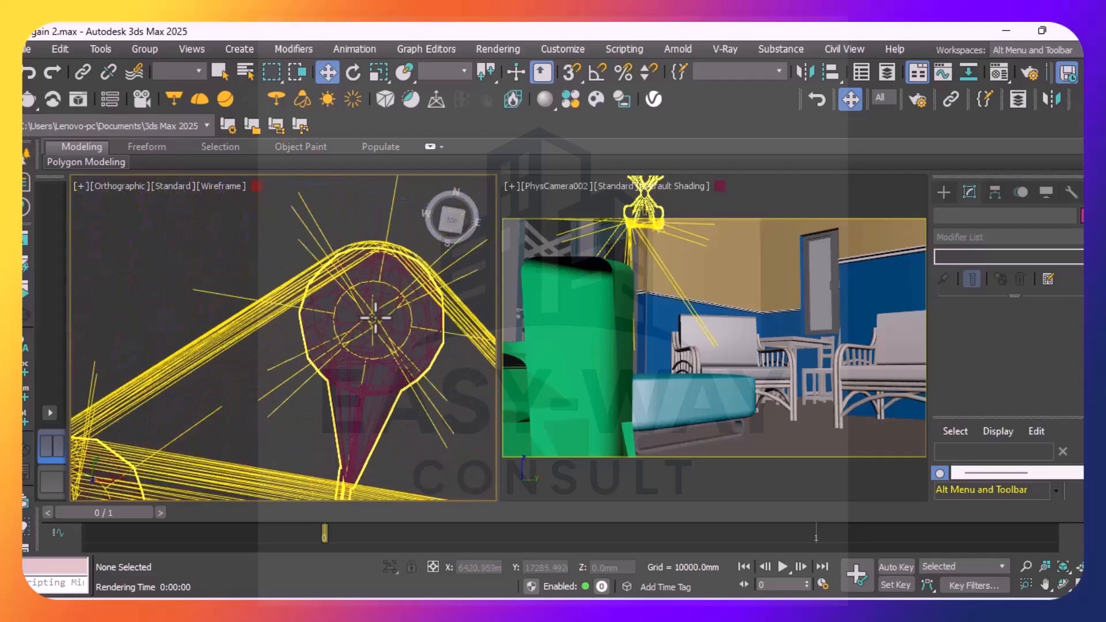
scroll(374, 317, "up", 5)
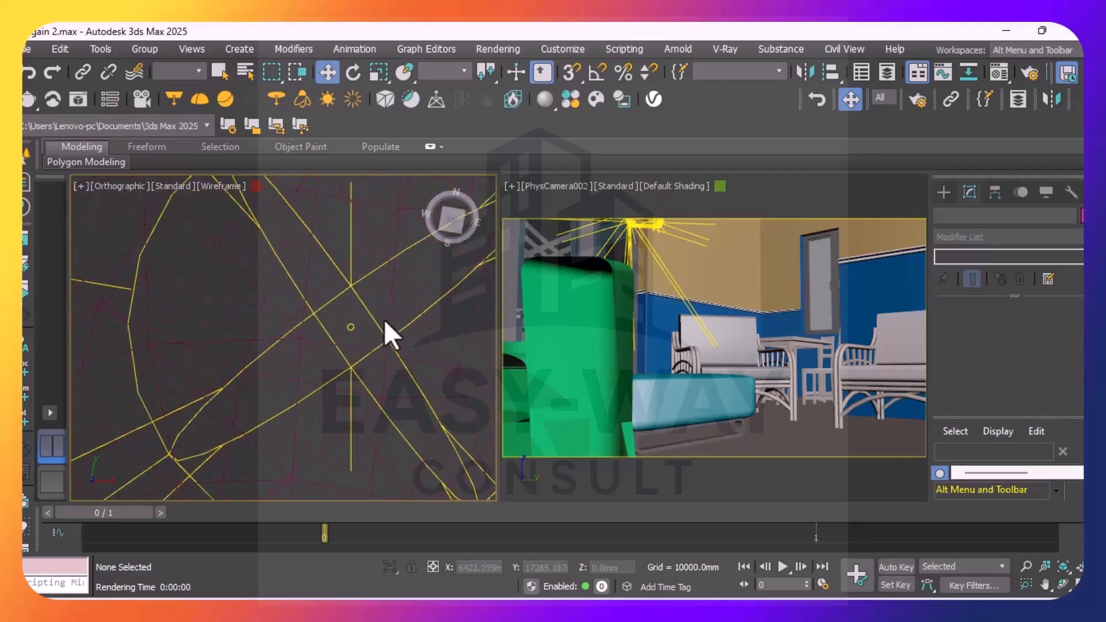
left_click(348, 326)
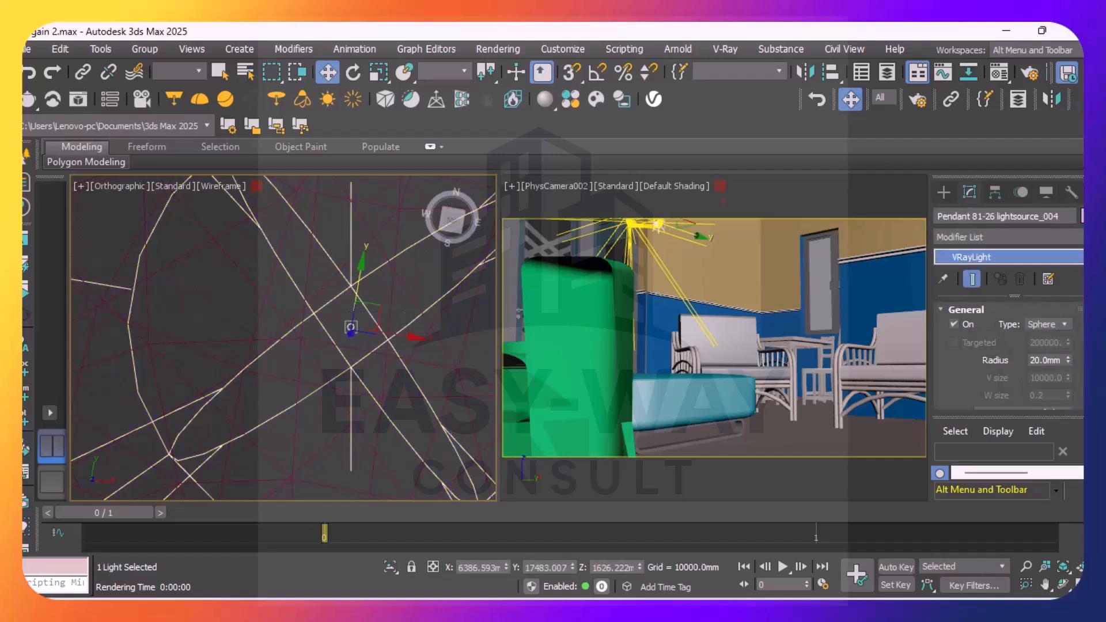
Set Pendant 81-26 lightsource_004 to Radiant power (W) units with a multiplier of 20.201
scroll(1007, 357, "down", 4)
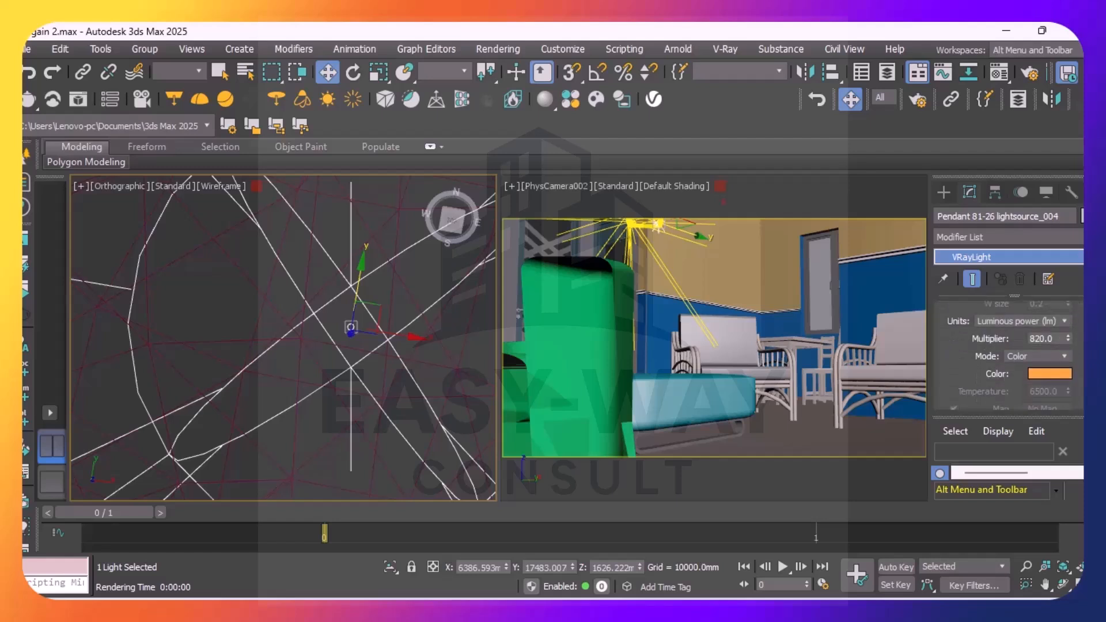
left_click(1066, 320)
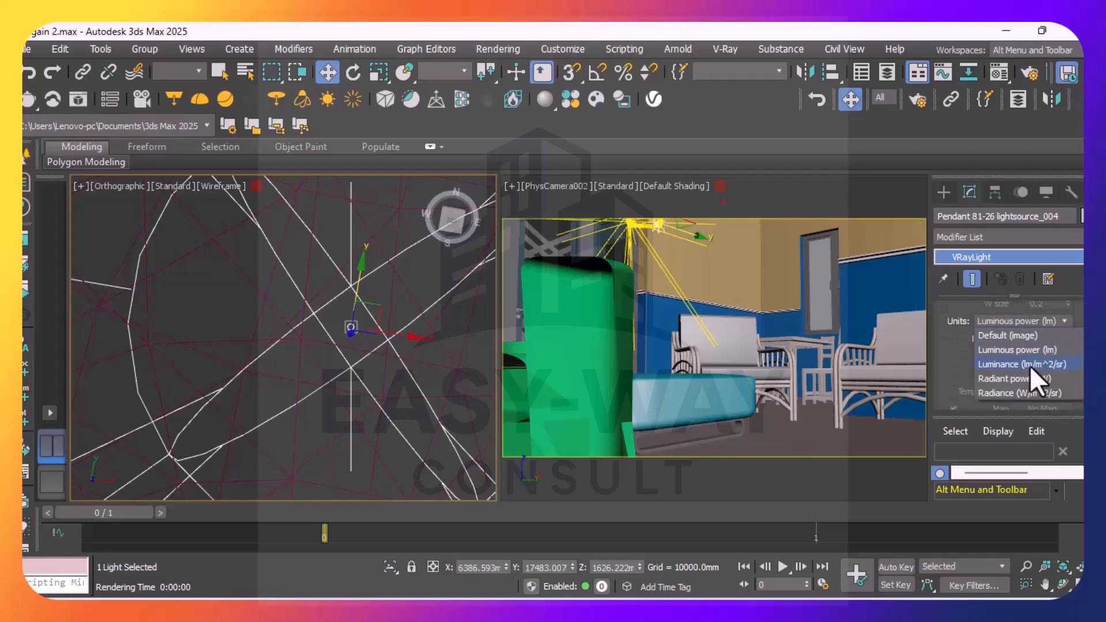
left_click(1013, 378)
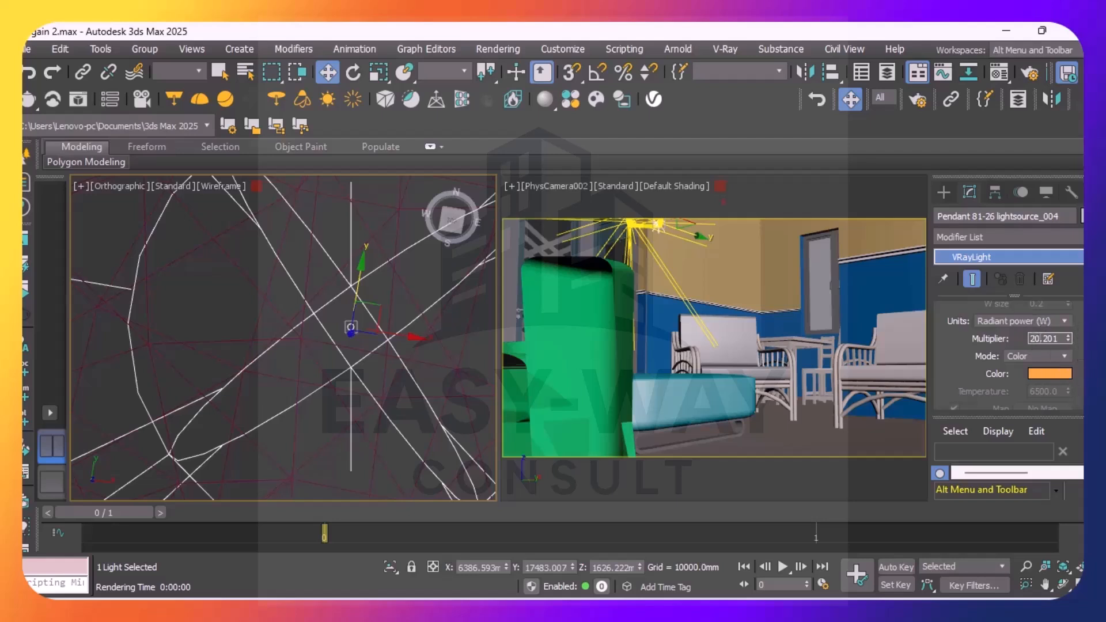
Turn off the diffuse, specular and reflection effects of Pendant 81-26 lightsource_004, and clear the selection
scroll(1025, 345, "down", 5)
scroll(1008, 357, "down", 6)
scroll(1007, 351, "down", 3)
scroll(1070, 343, "up", 8)
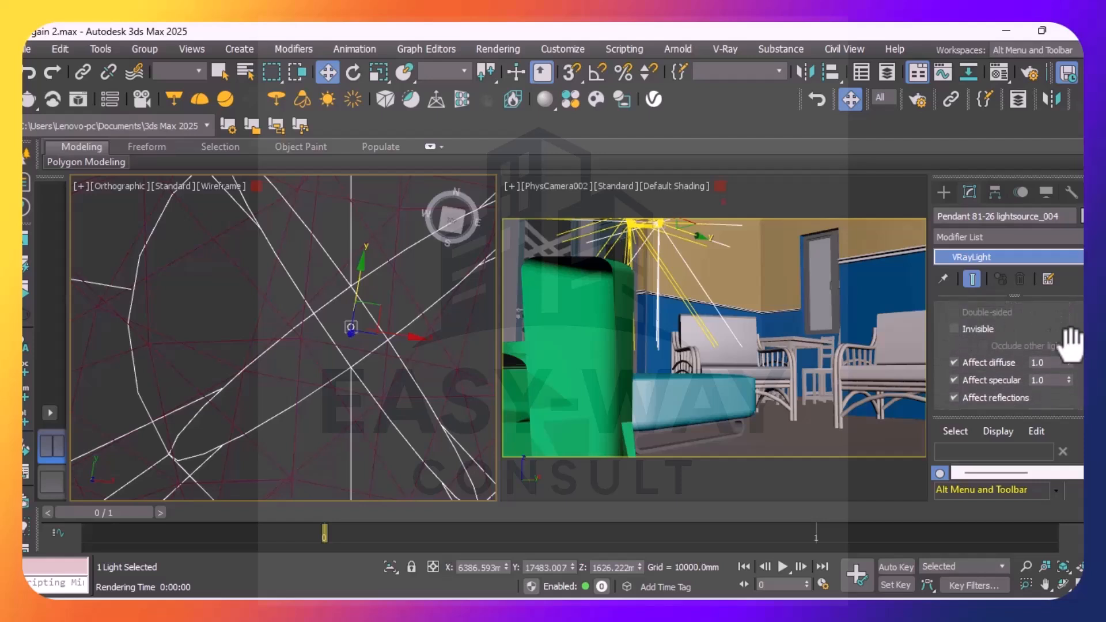
left_click(953, 362)
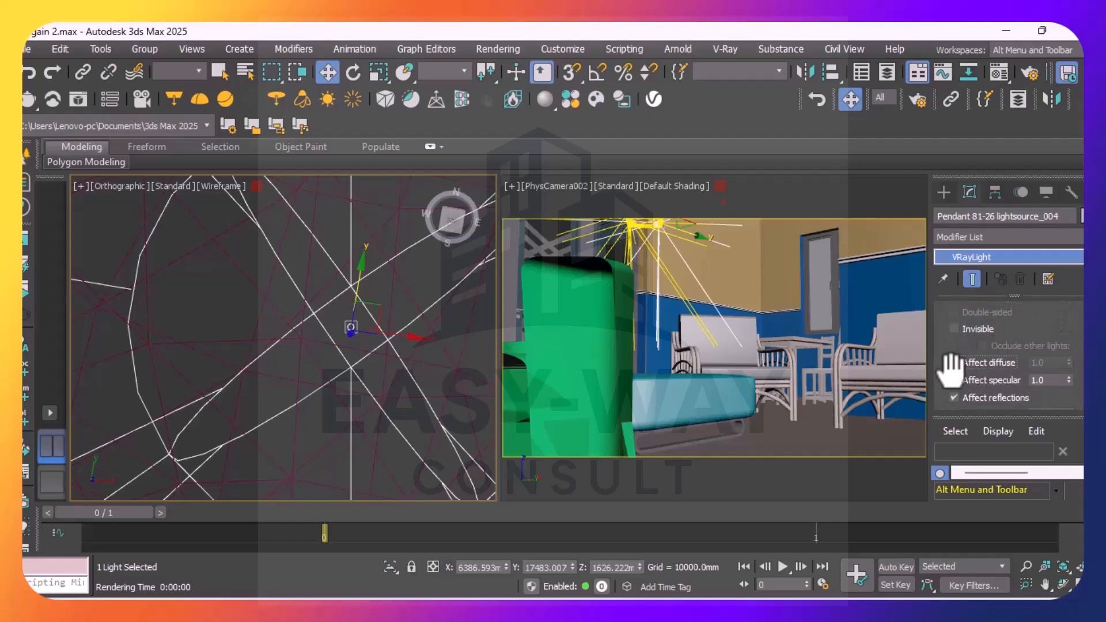
left_click(953, 397)
scroll(1008, 354, "down", 5)
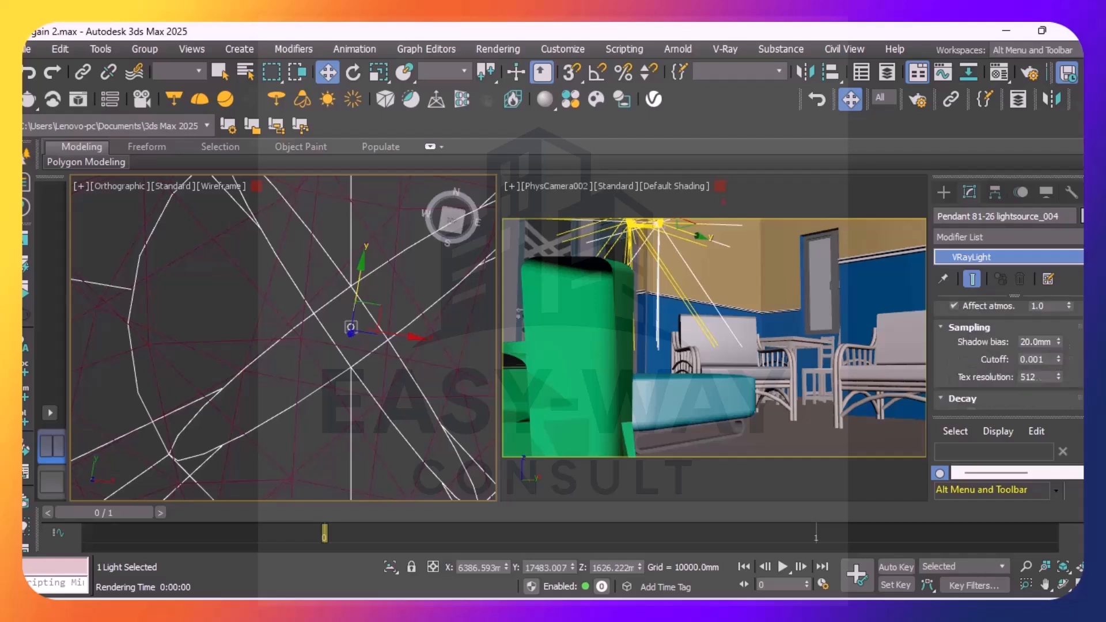
scroll(1008, 354, "up", 5)
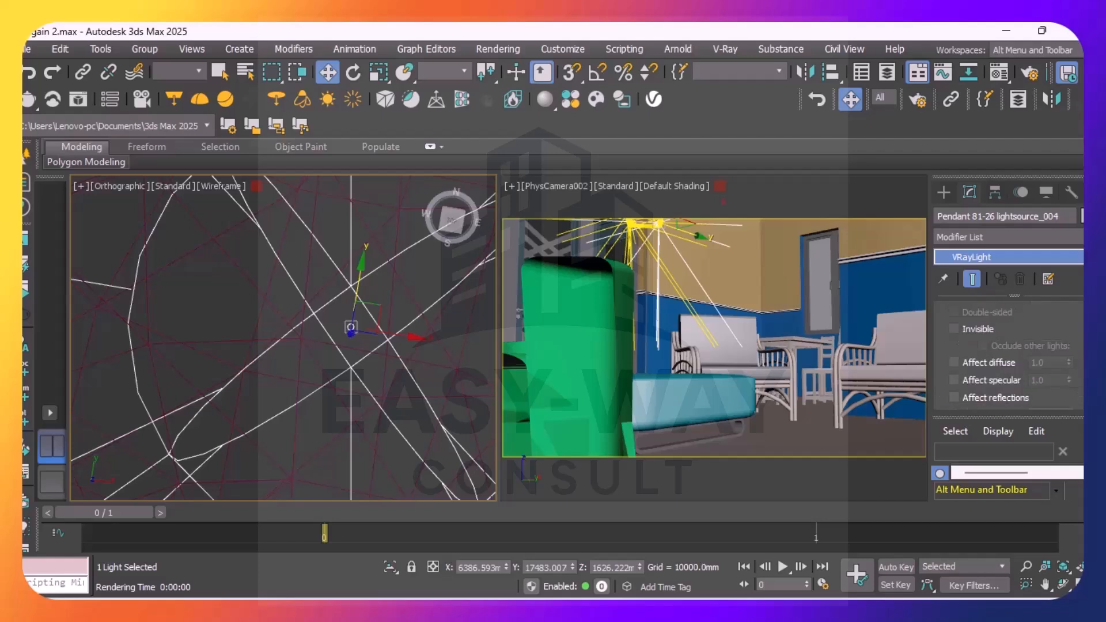
scroll(988, 340, "up", 3)
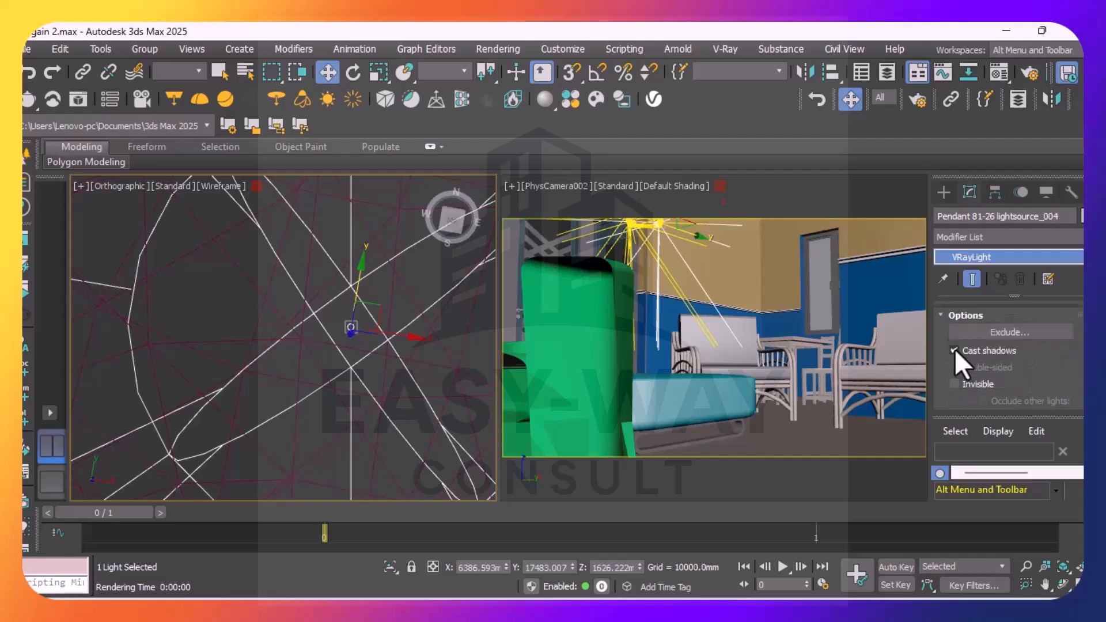
left_click(214, 317)
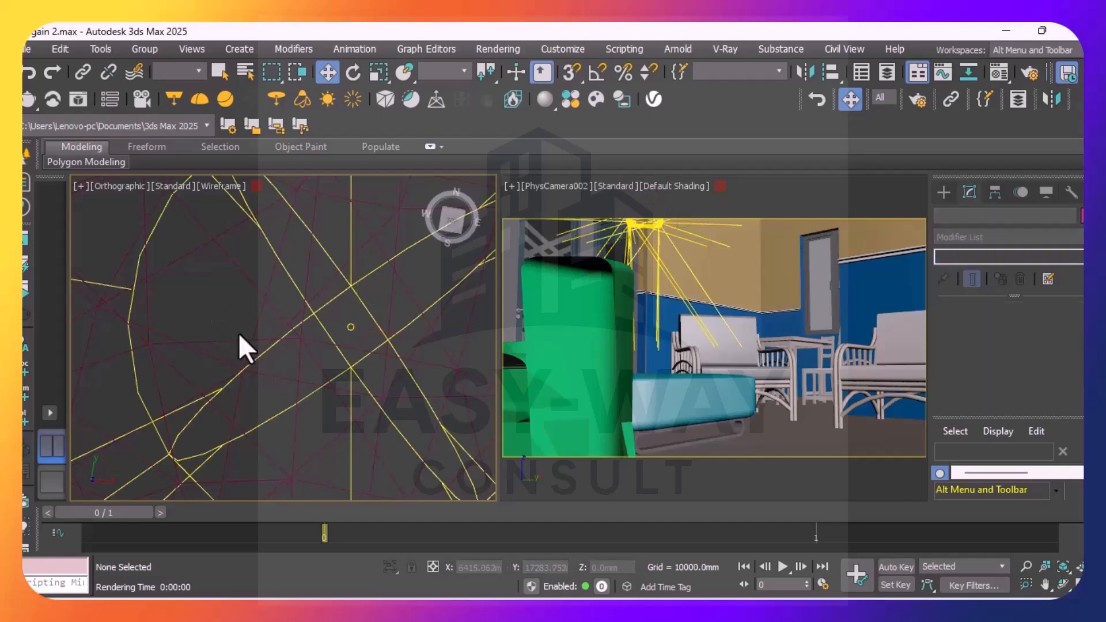
Select the light at the pendant's east corner, Pendant 81-26 lightsource_001, in the orthographic view
scroll(375, 299, "up", 6)
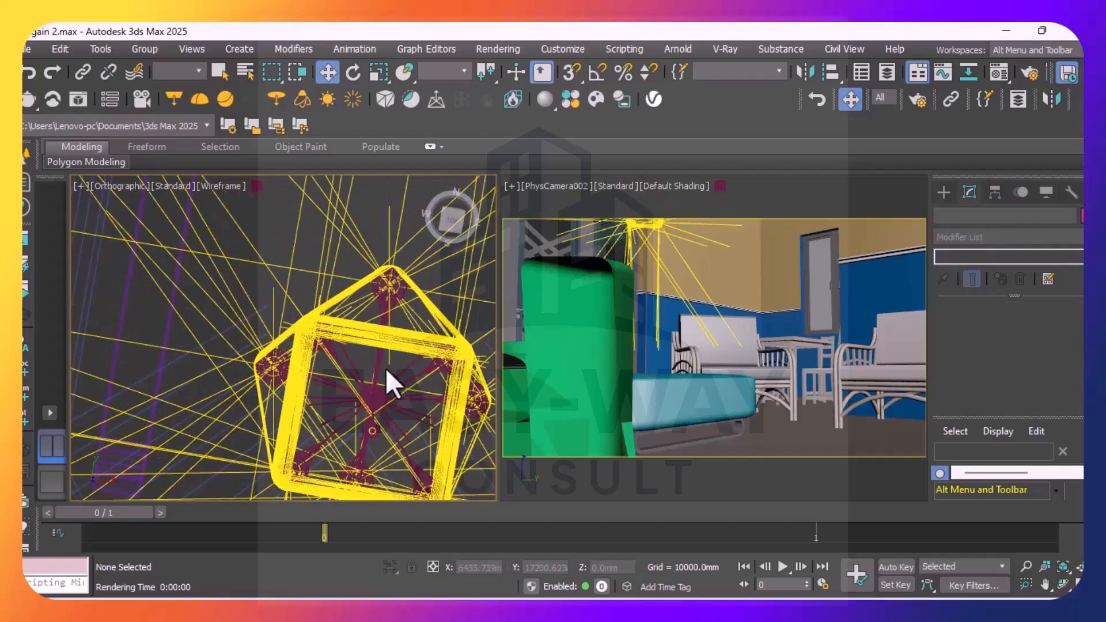
scroll(388, 366, "down", 3)
scroll(426, 374, "up", 4)
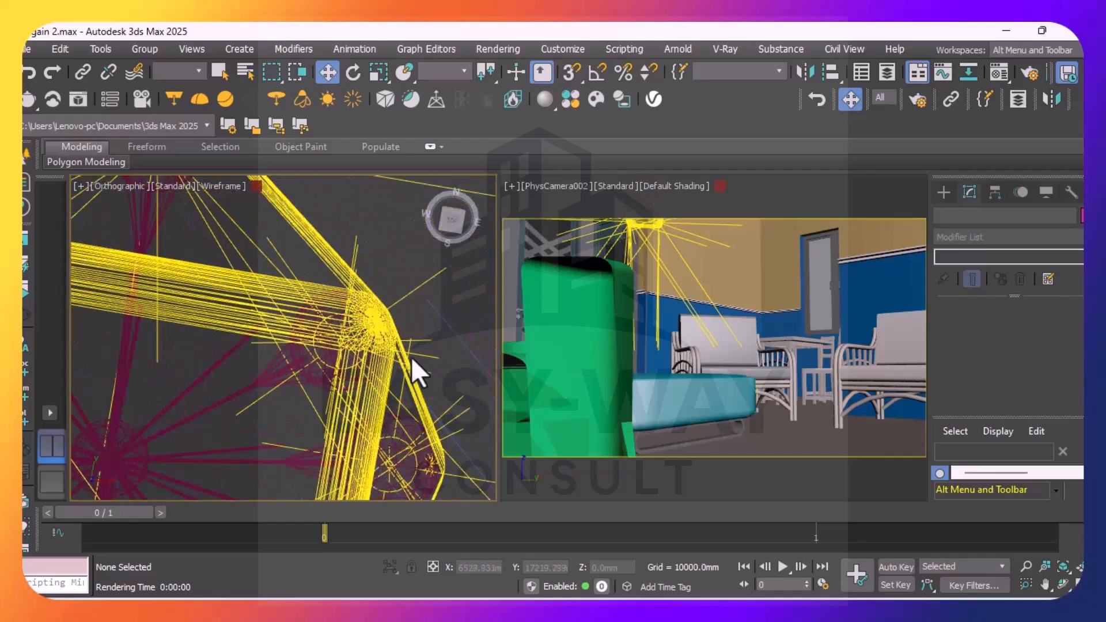
scroll(412, 375, "down", 4)
scroll(419, 396, "up", 8)
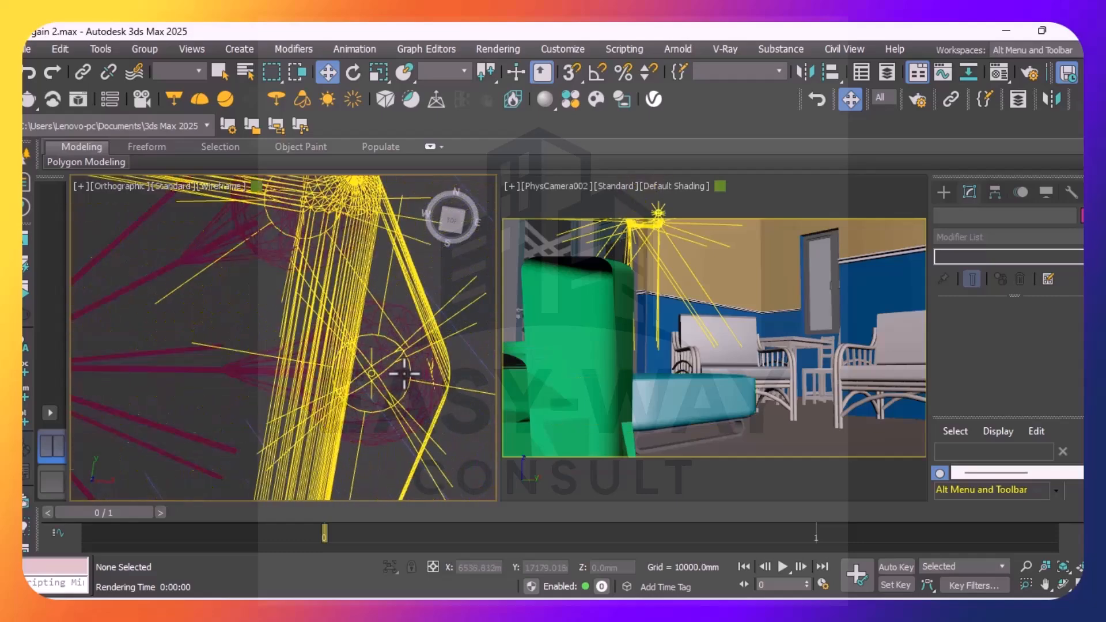
scroll(370, 378, "up", 2)
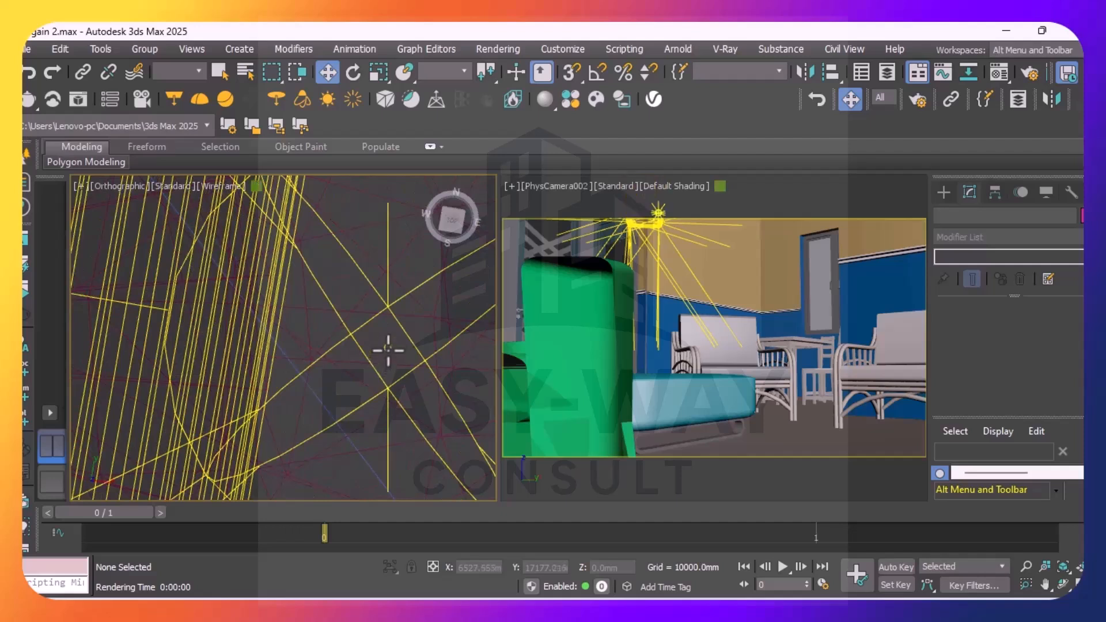
left_click(389, 347)
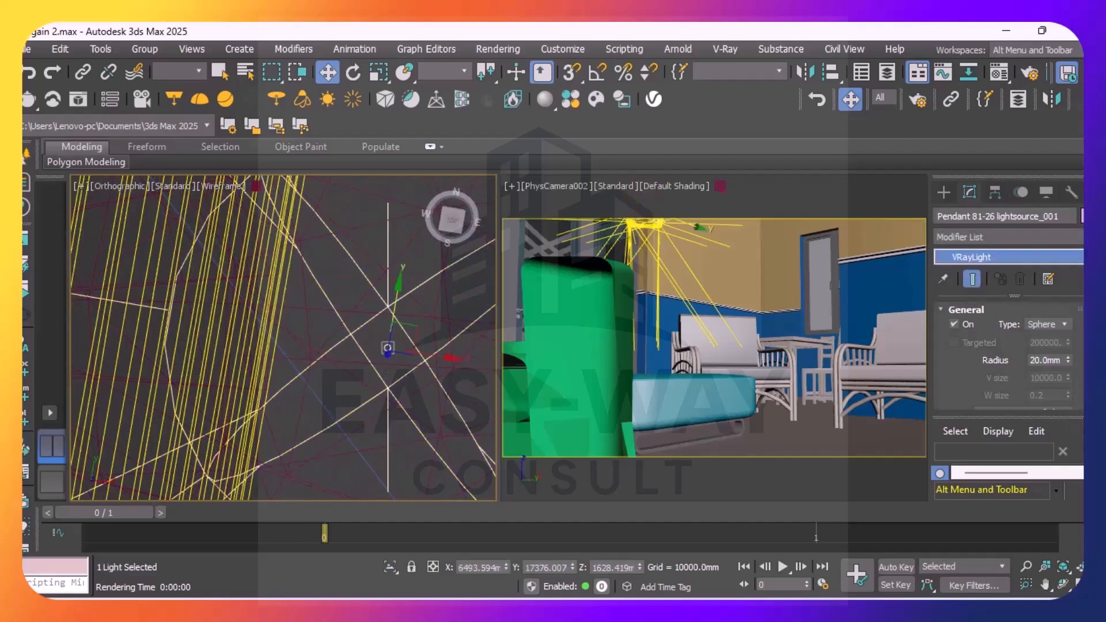
Set Pendant 81-26 lightsource_001 to Radiant power (W) units with a multiplier of 20.201, and its mode to Temperature
scroll(1008, 357, "down", 3)
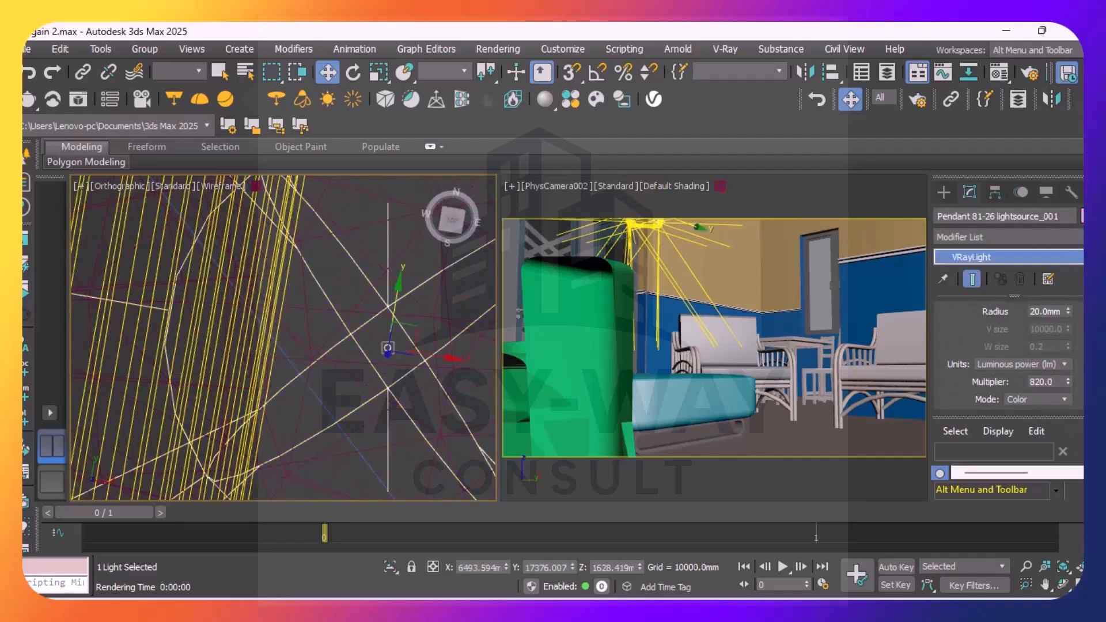
left_click(1063, 358)
left_click(1022, 415)
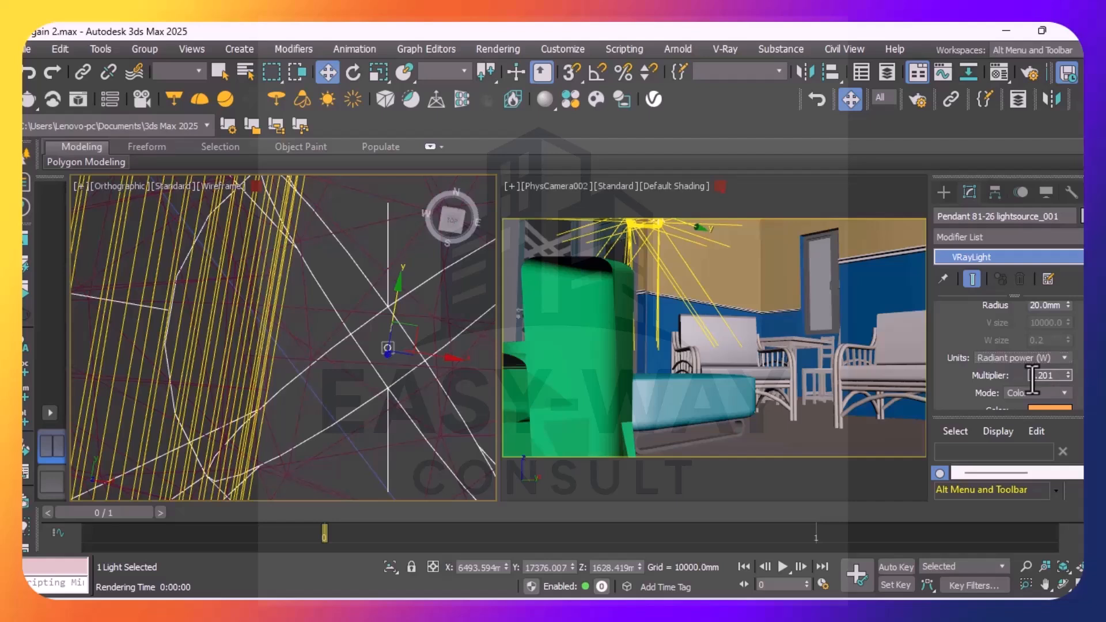
left_click(1064, 359)
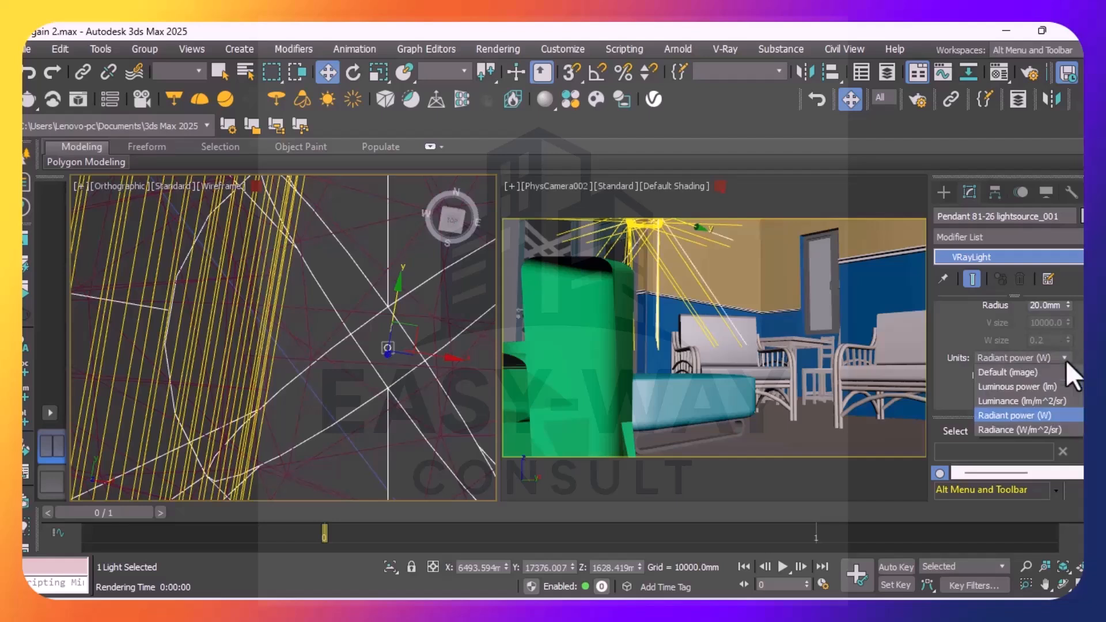
left_click(1006, 415)
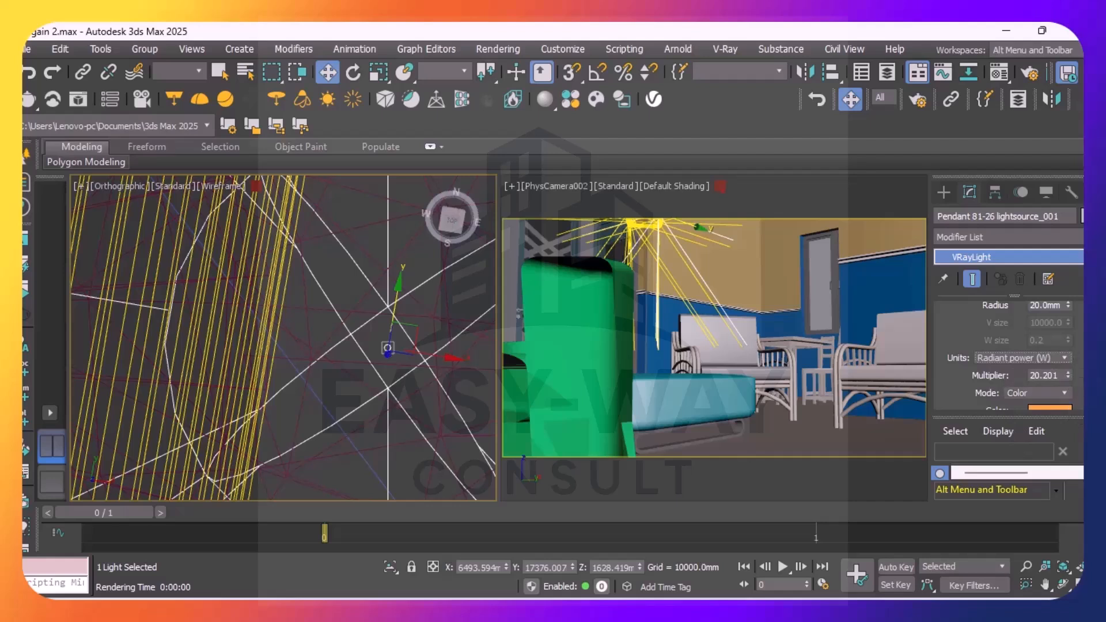
scroll(1066, 346, "down", 3)
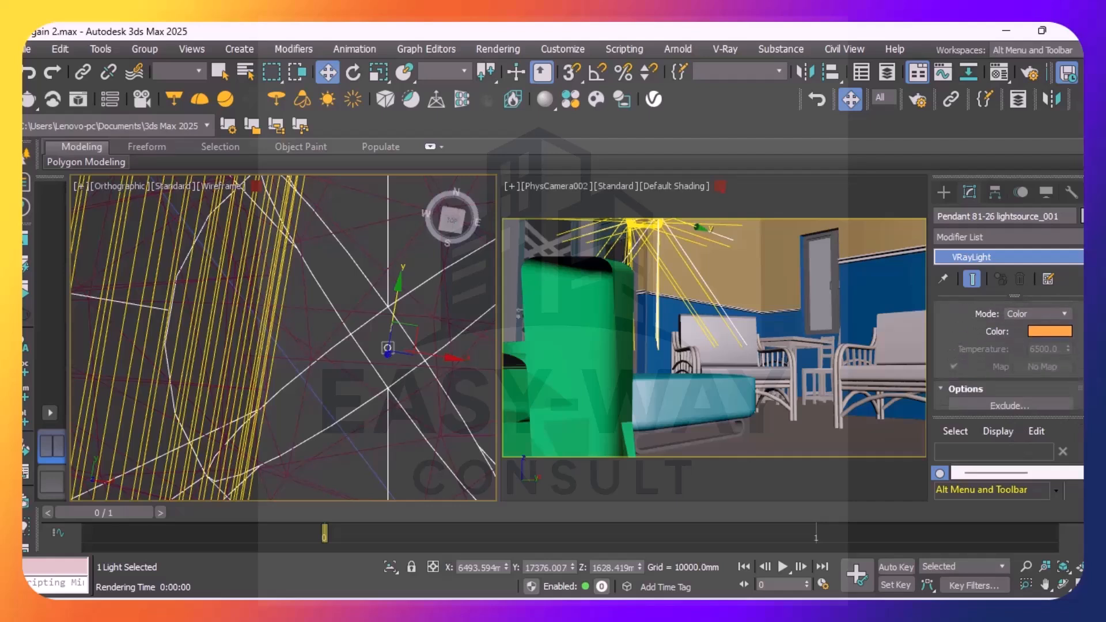
left_click(1064, 324)
left_click(1041, 355)
Turn off shadow casting and the diffuse, specular and reflection effects of Pendant 81-26 lightsource_001, and clear the selection
scroll(1078, 350, "down", 3)
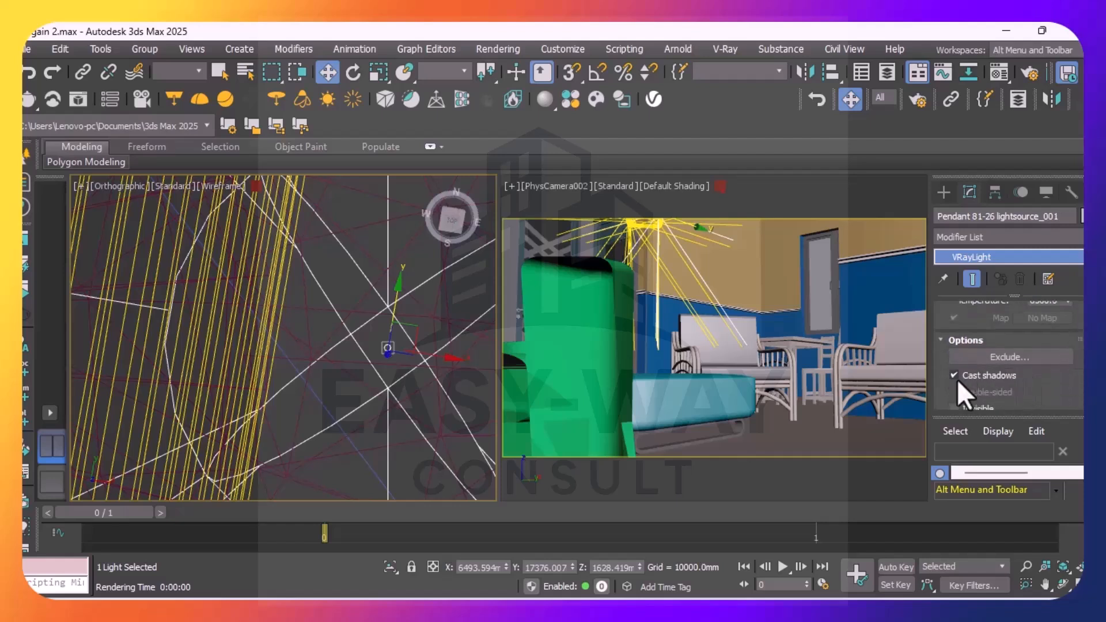
left_click(954, 376)
scroll(1011, 369, "down", 3)
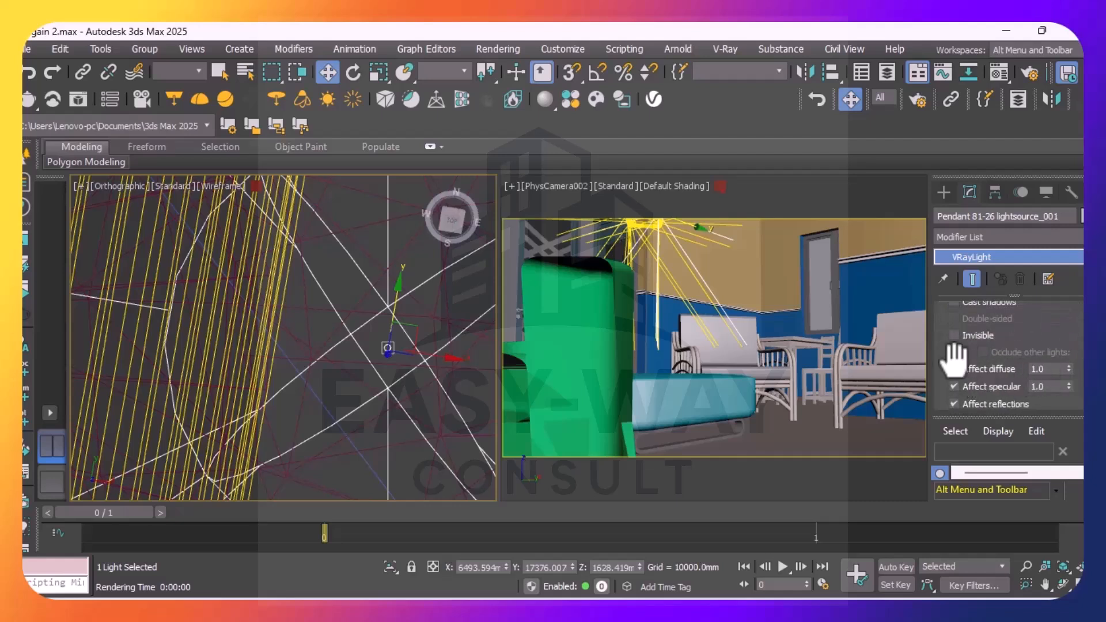
left_click(954, 369)
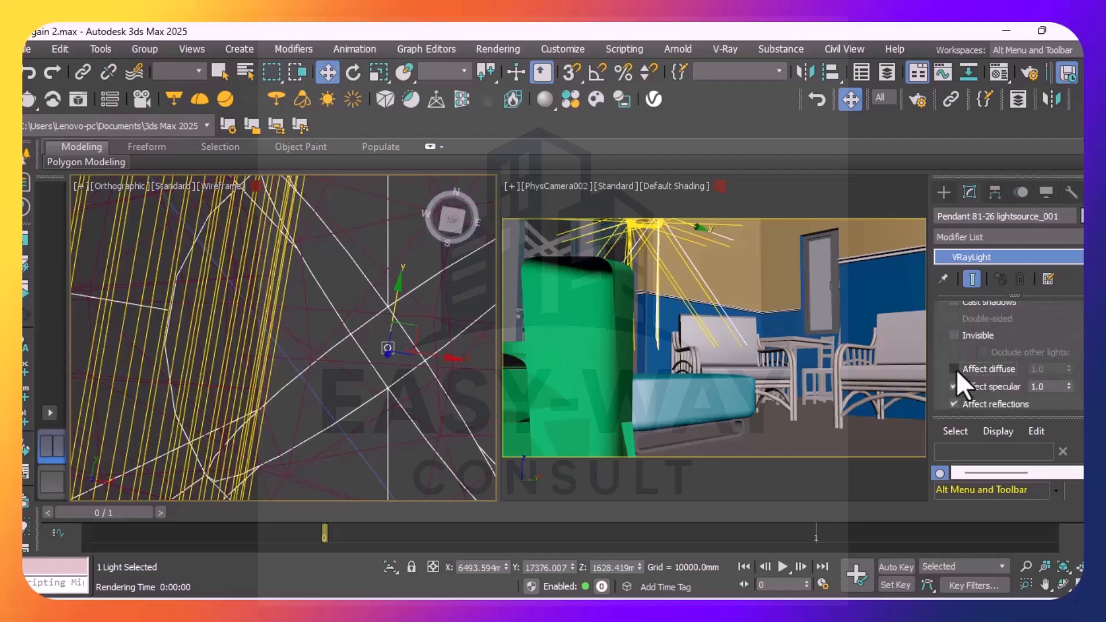
left_click(953, 403)
scroll(1007, 357, "down", 6)
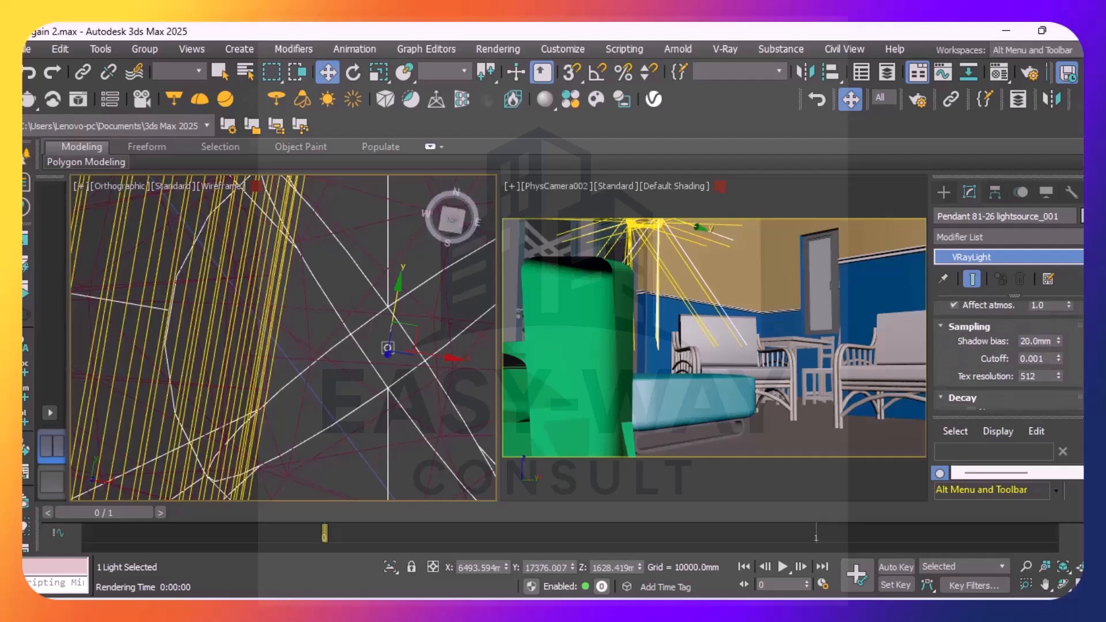
scroll(1008, 357, "down", 5)
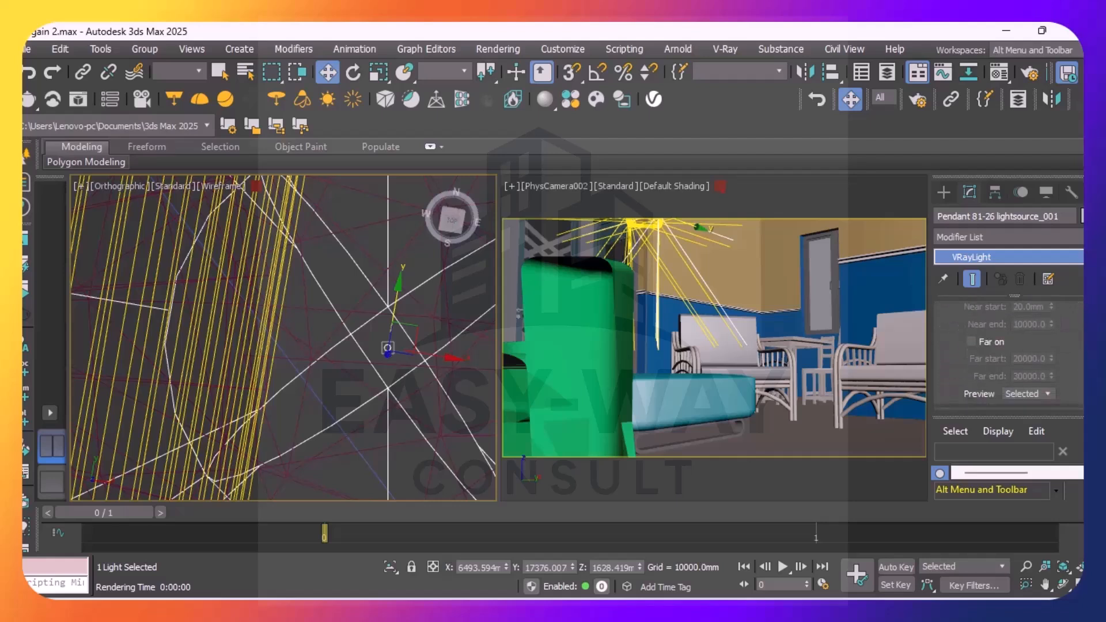
scroll(1008, 357, "down", 3)
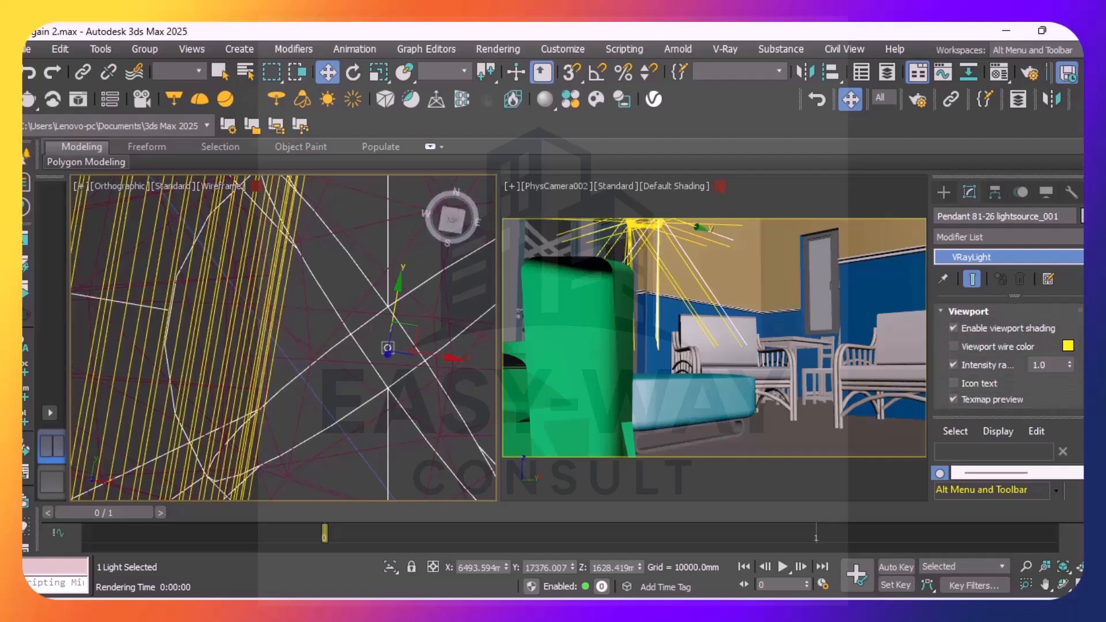
left_click(325, 269)
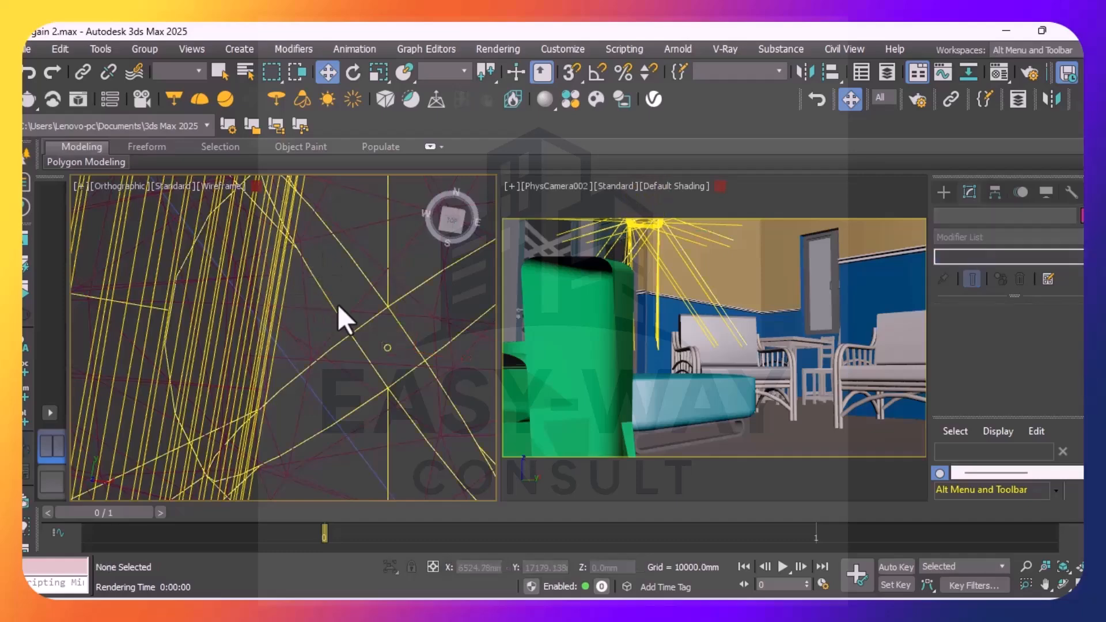
Select the light at the northeast corner of the pendant's square frame, Pendant 81-26 lightsource_005, in the orthographic view
scroll(339, 311, "up", 8)
scroll(349, 317, "up", 5)
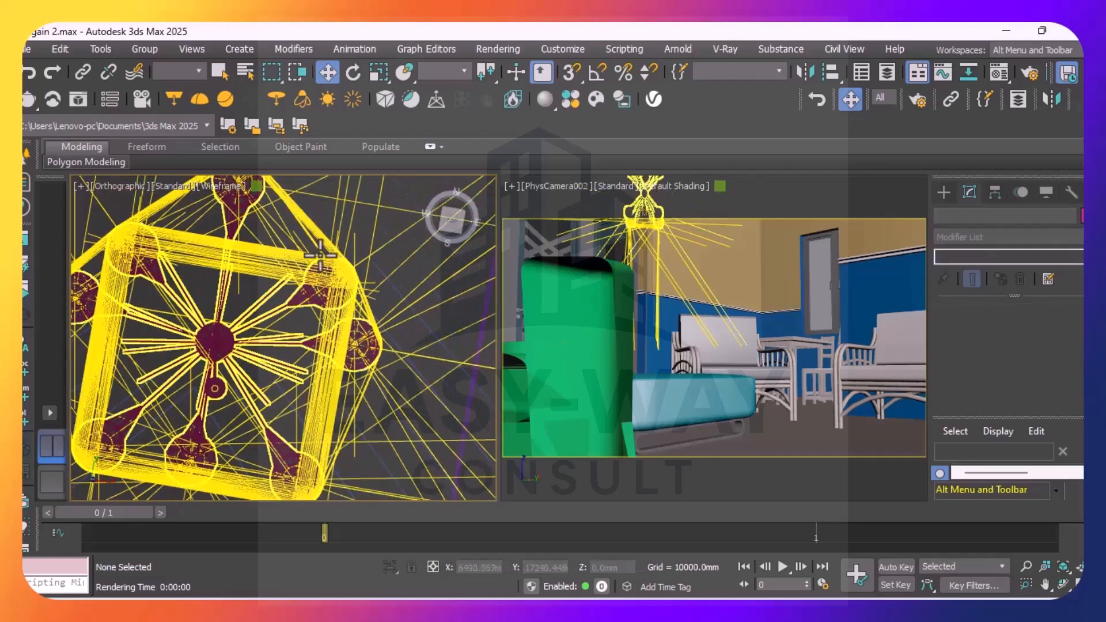
scroll(343, 288, "down", 8)
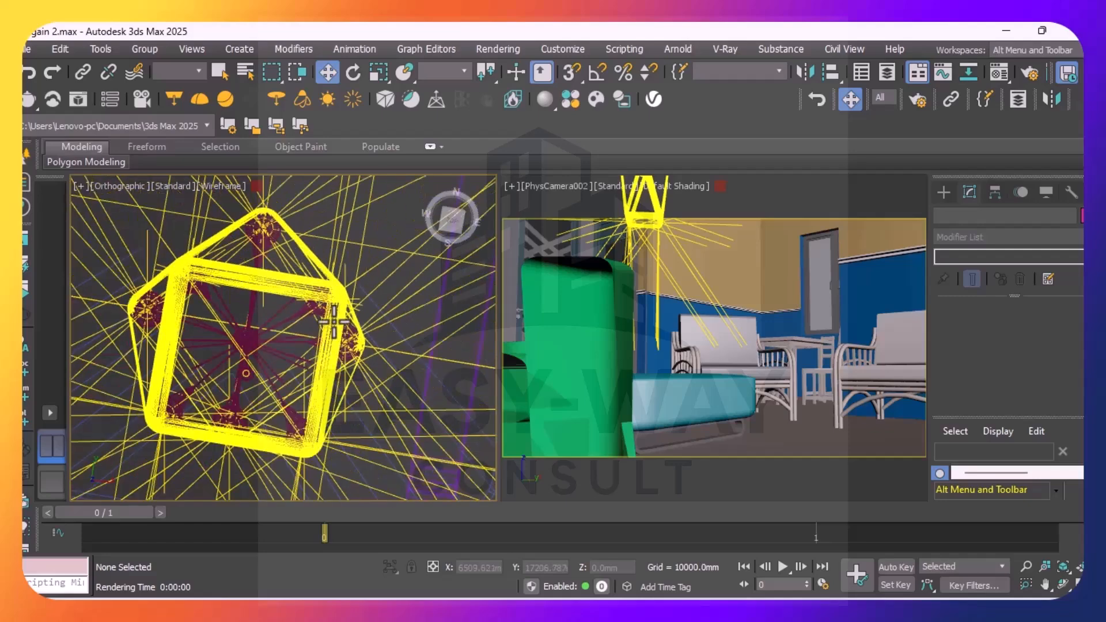
scroll(349, 322, "up", 2)
scroll(311, 282, "up", 8)
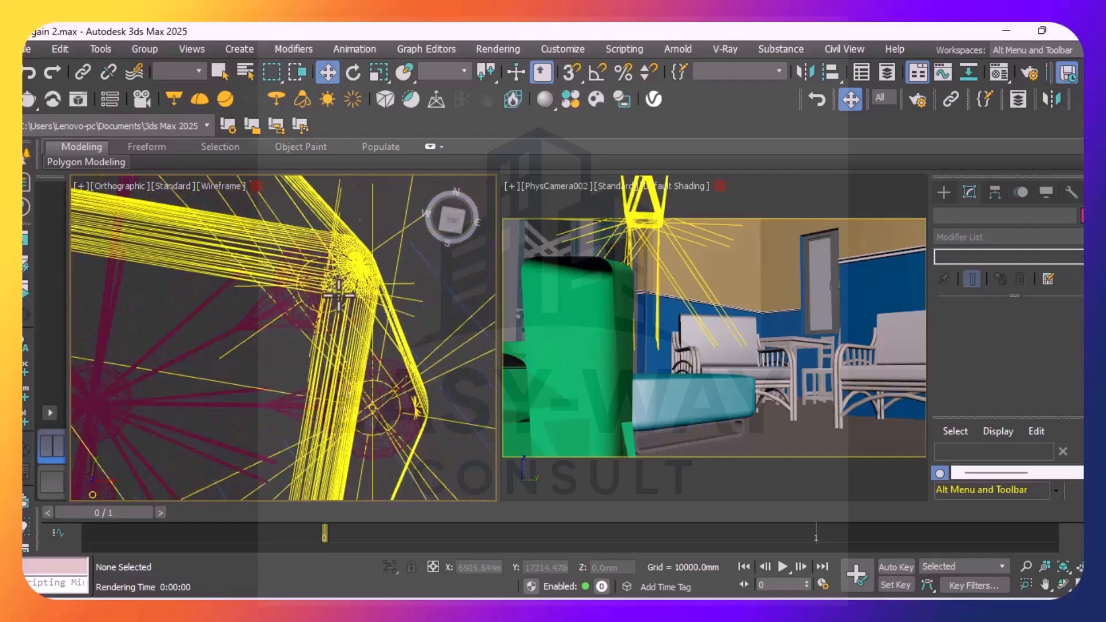
scroll(300, 271, "up", 3)
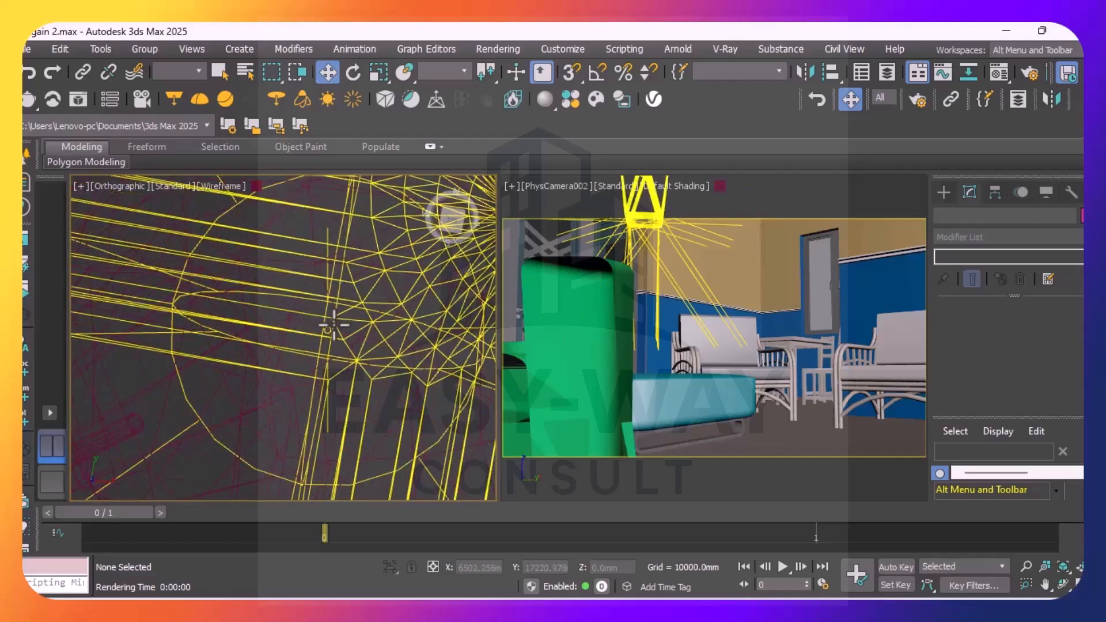
scroll(322, 331, "down", 4)
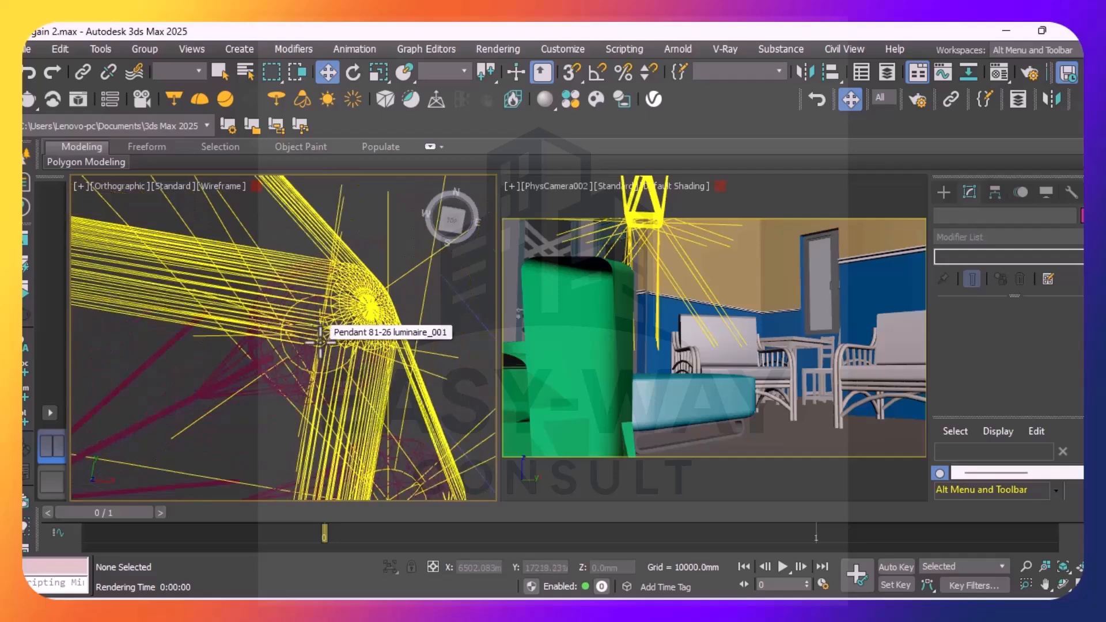
scroll(320, 337, "up", 3)
scroll(325, 345, "down", 3)
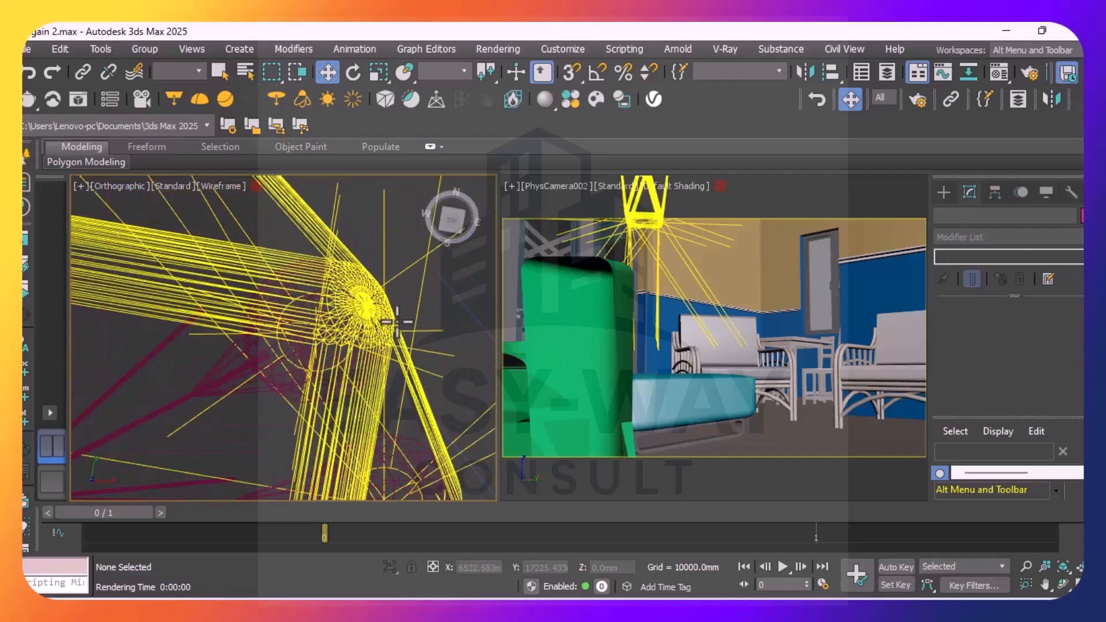
scroll(369, 305, "up", 5)
scroll(401, 285, "down", 2)
scroll(241, 396, "down", 2)
scroll(216, 393, "up", 5)
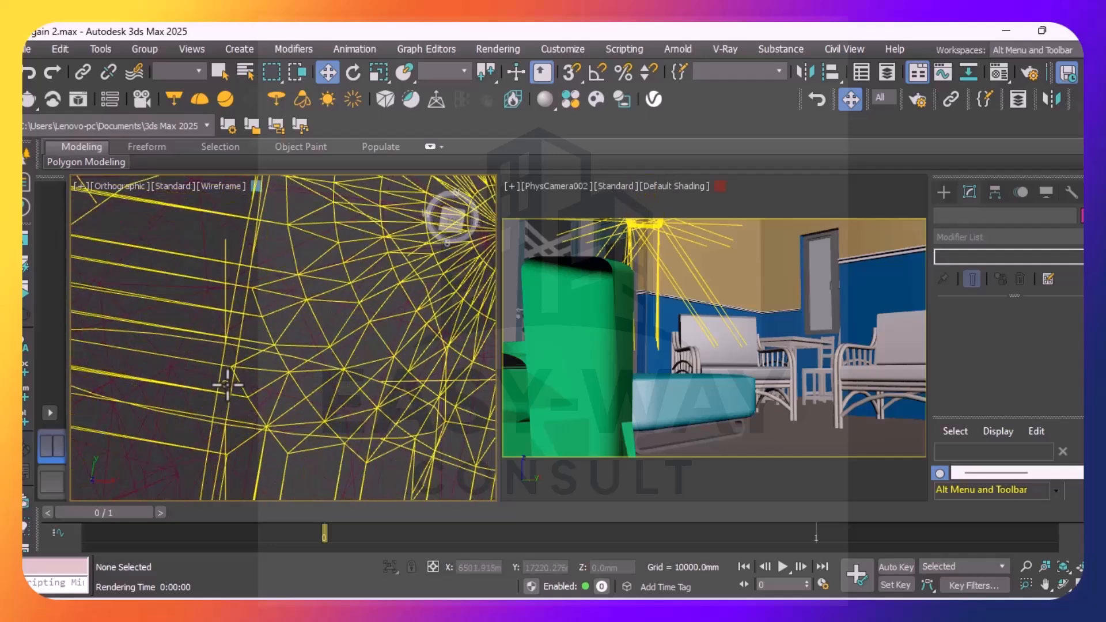
left_click(227, 385)
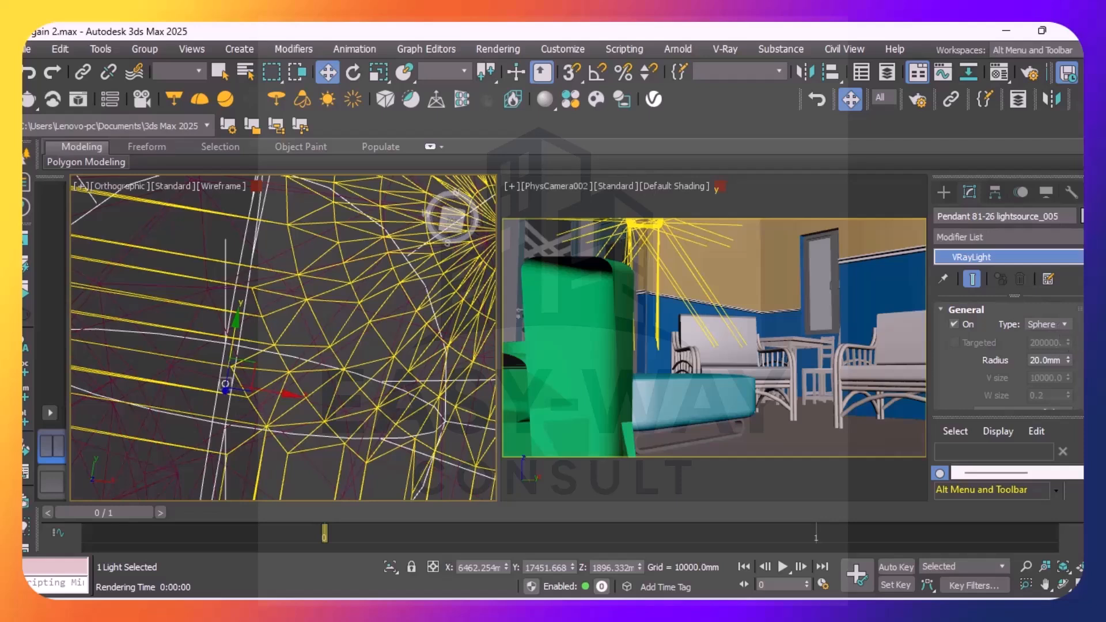
Set Pendant 81-26 lightsource_005 to Radiant power (W) units with a multiplier of 20.201, and its mode to Temperature
scroll(1064, 351, "down", 3)
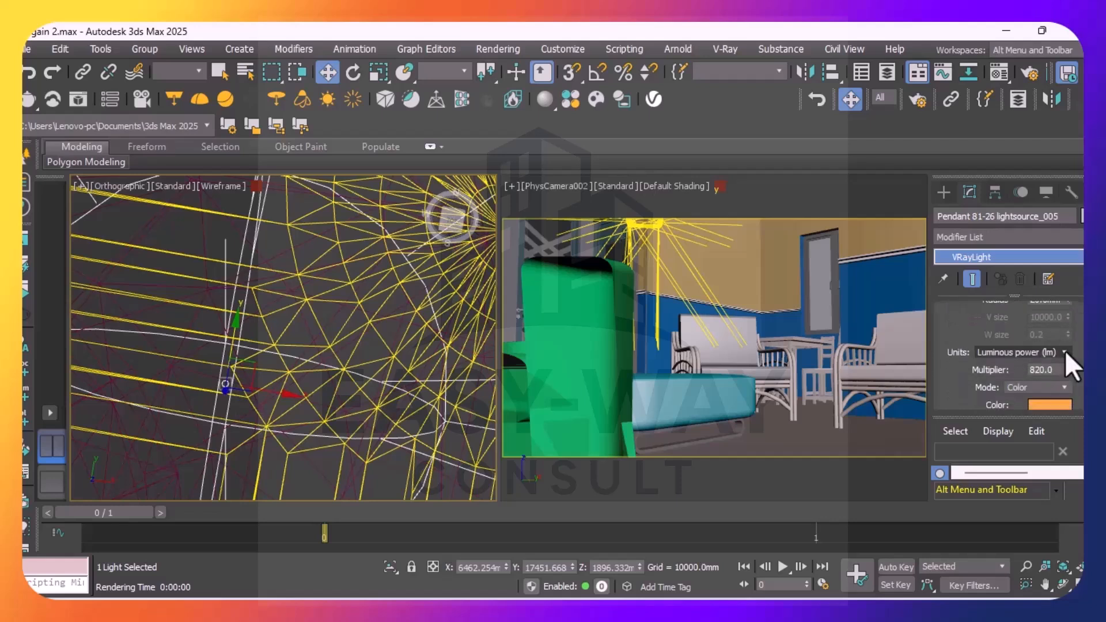
left_click(1064, 351)
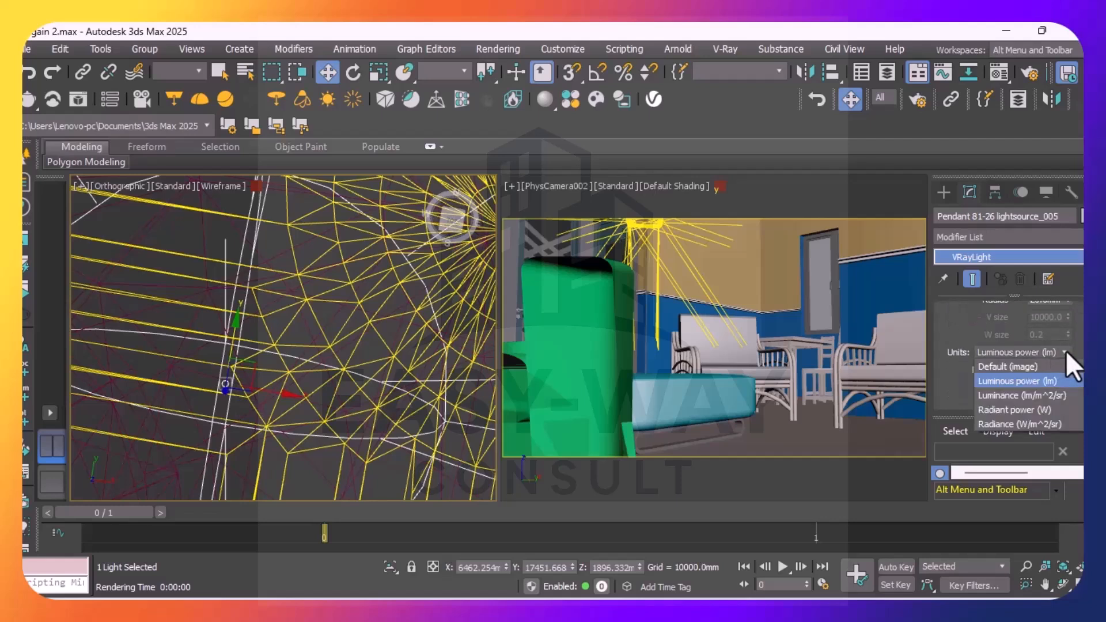
left_click(1004, 407)
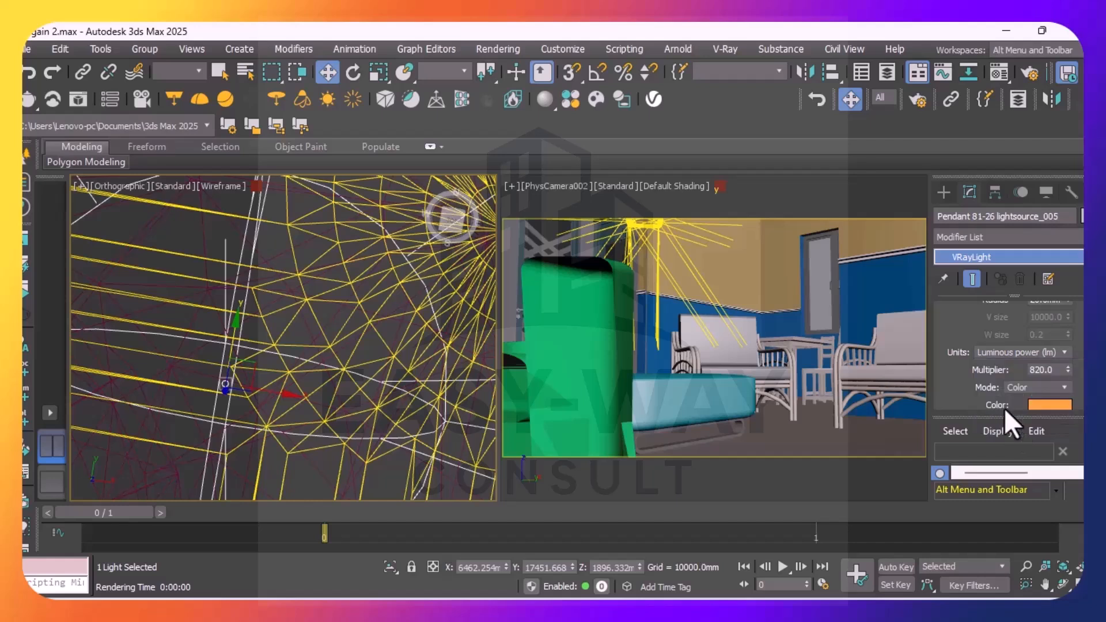
left_click(1039, 371)
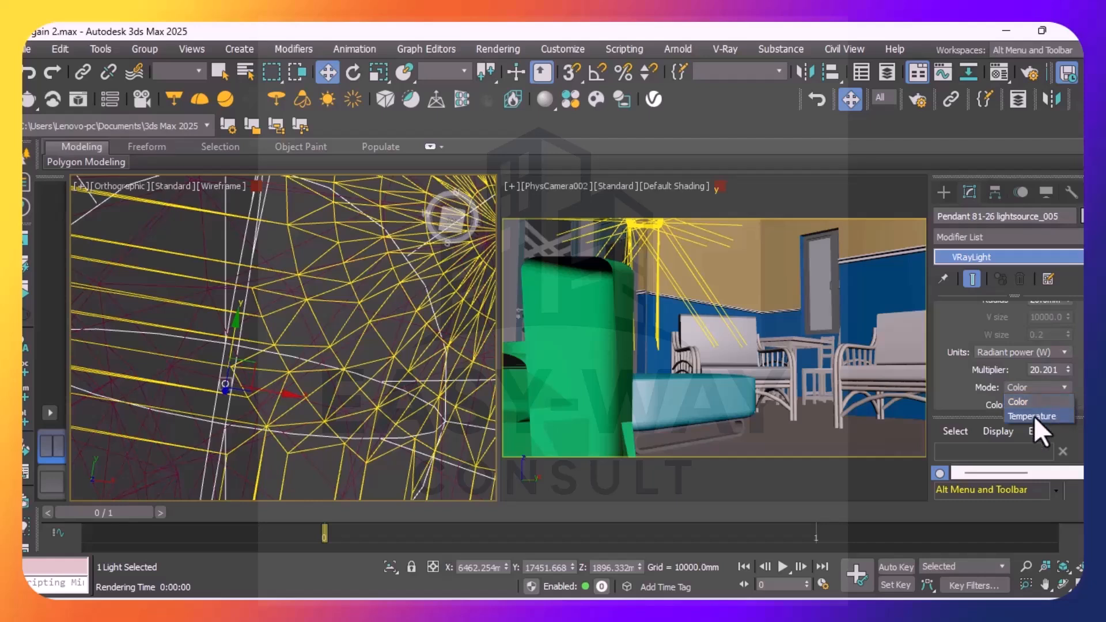
left_click(1032, 415)
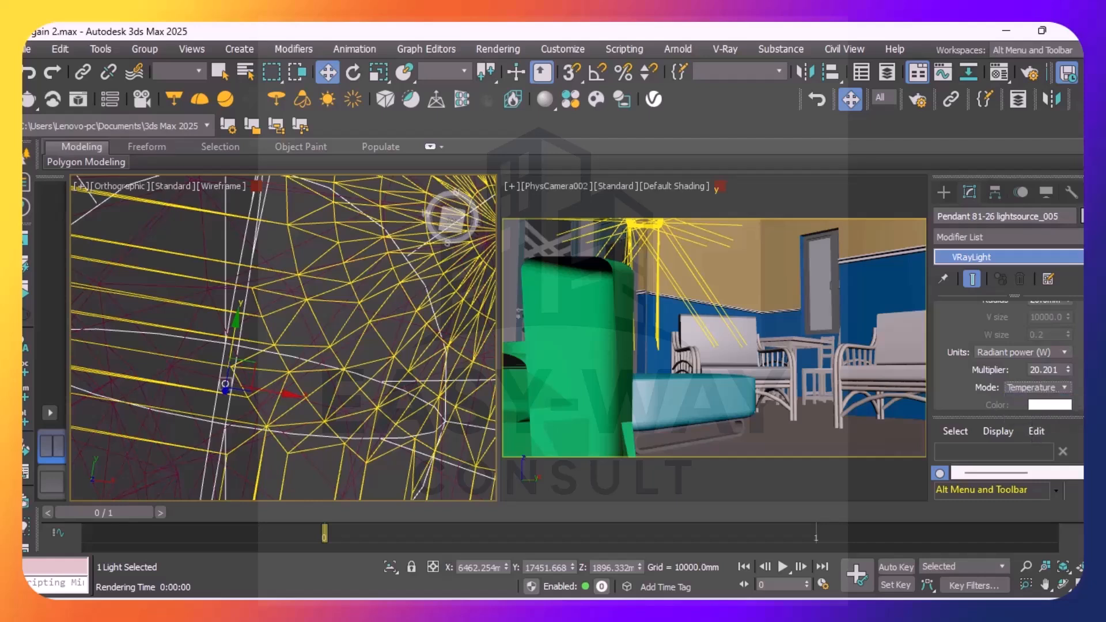
Turn off shadow casting and the diffuse, specular and reflection effects of Pendant 81-26 lightsource_005, and clear the selection
scroll(1008, 357, "up", 3)
scroll(1007, 357, "down", 10)
scroll(1007, 357, "down", 2)
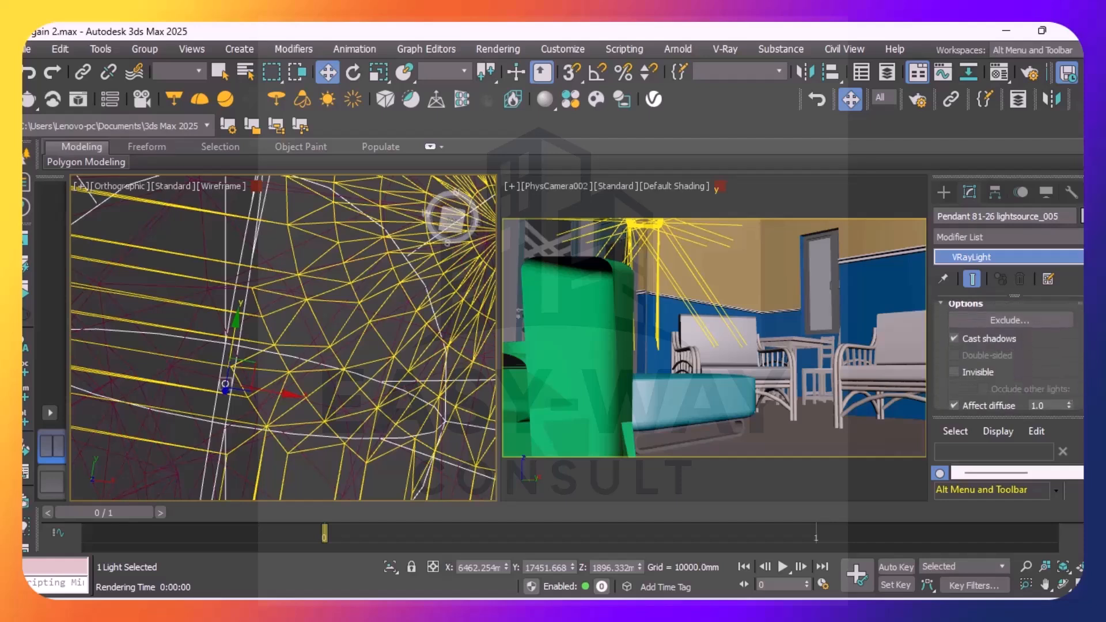
left_click(953, 338)
scroll(945, 318, "down", 4)
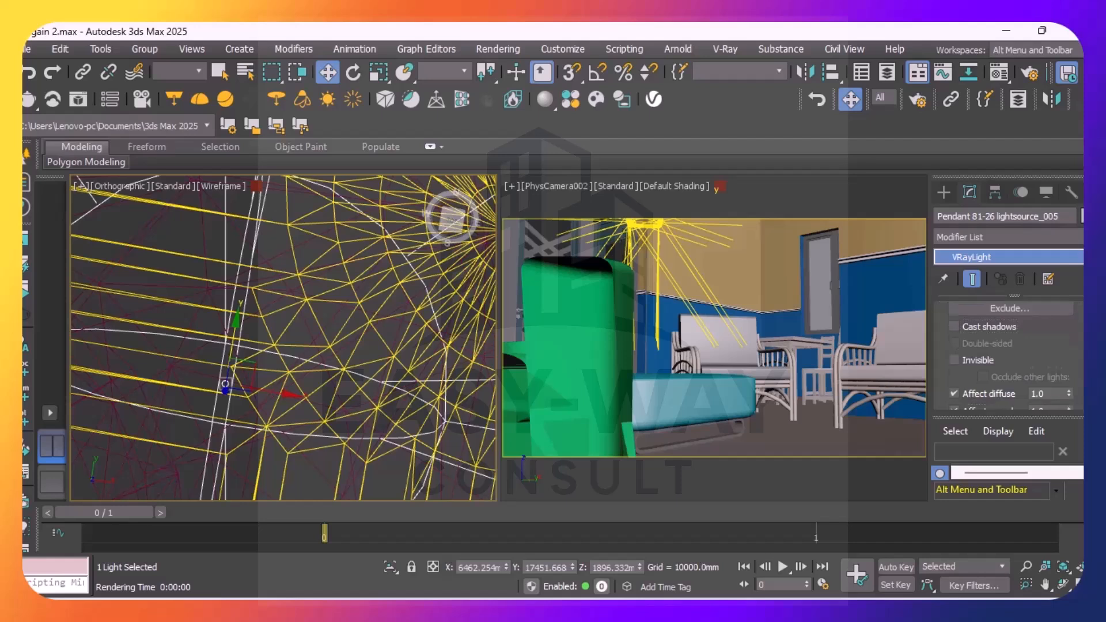
left_click(953, 332)
left_click(954, 367)
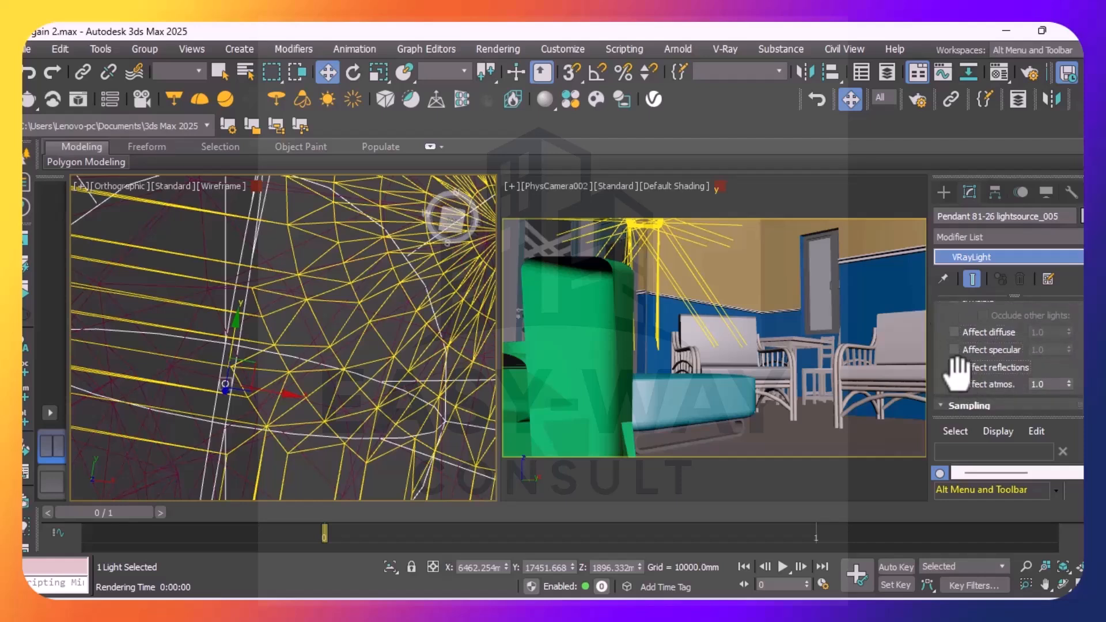
left_click(954, 384)
scroll(978, 363, "down", 3)
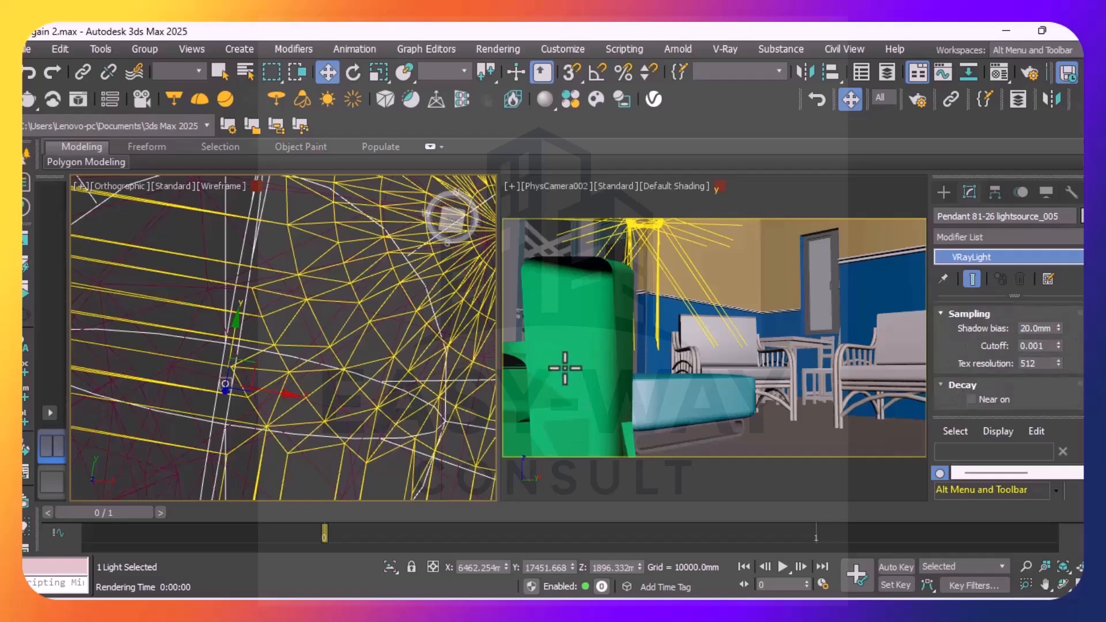
scroll(419, 382, "down", 4)
scroll(419, 382, "up", 5)
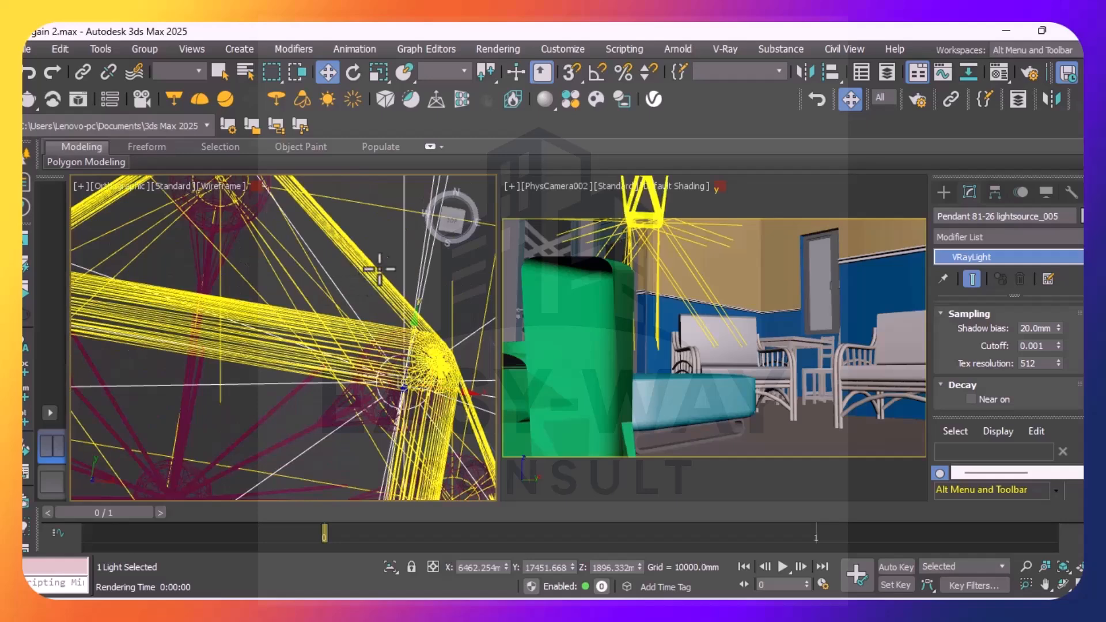
left_click(383, 250)
scroll(374, 357, "down", 6)
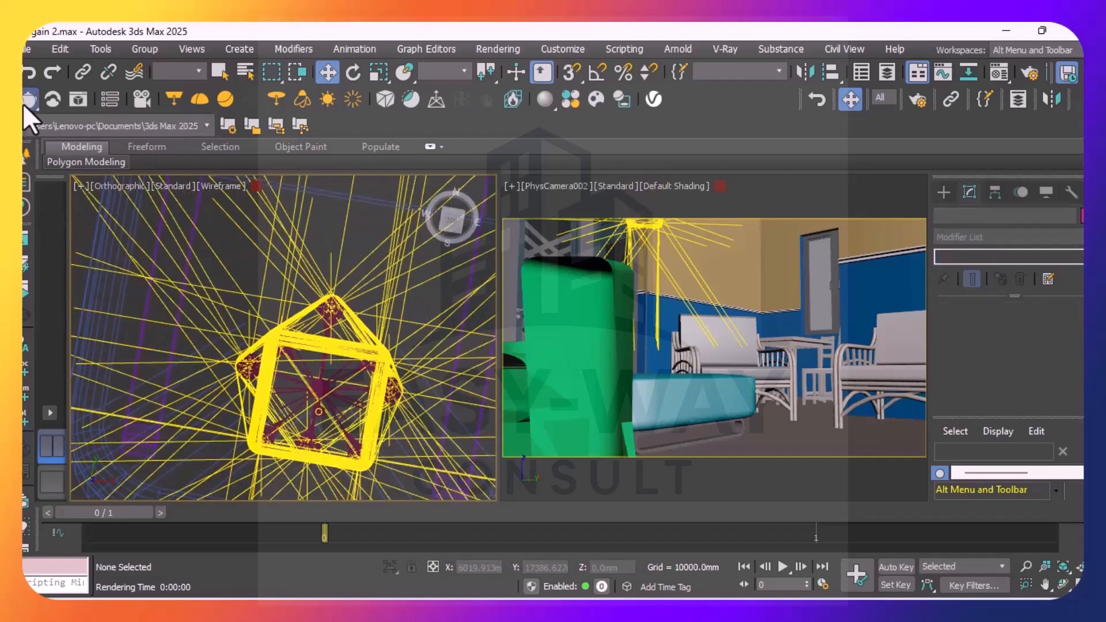
Render the PhysCamera002 view and enable the Denoiser layer in the V-Ray Frame Buffer
key("shift+q")
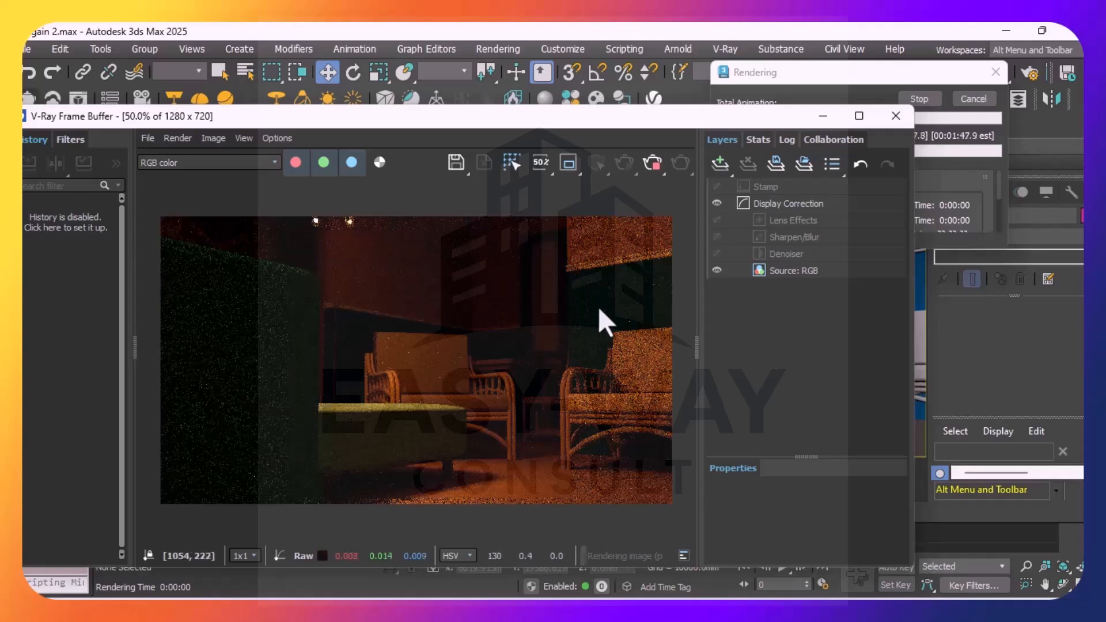
left_click(772, 252)
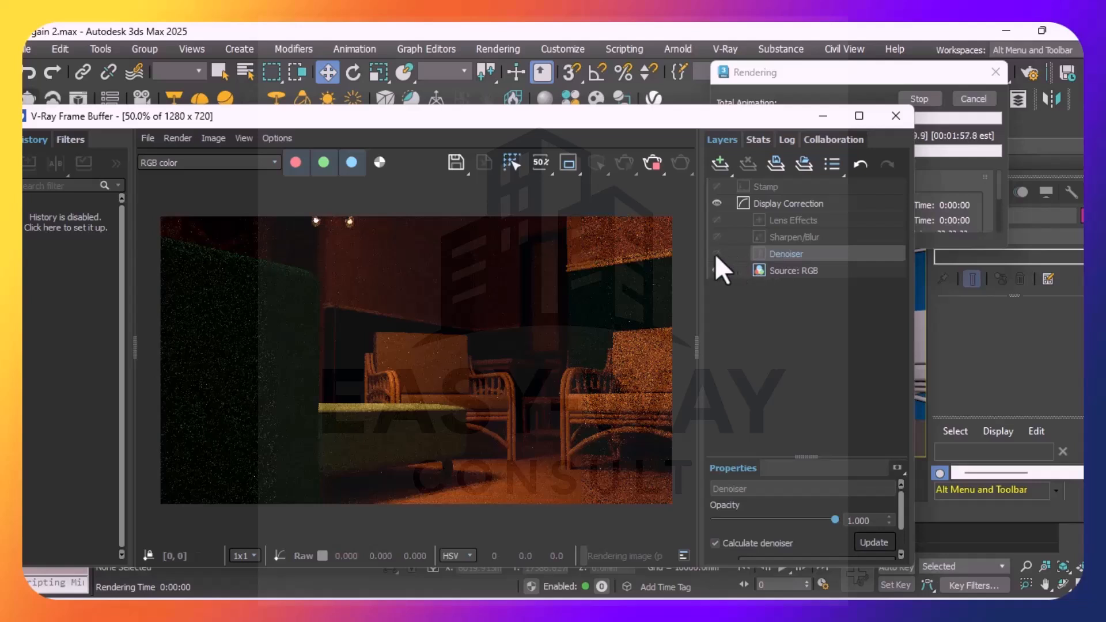
left_click(716, 253)
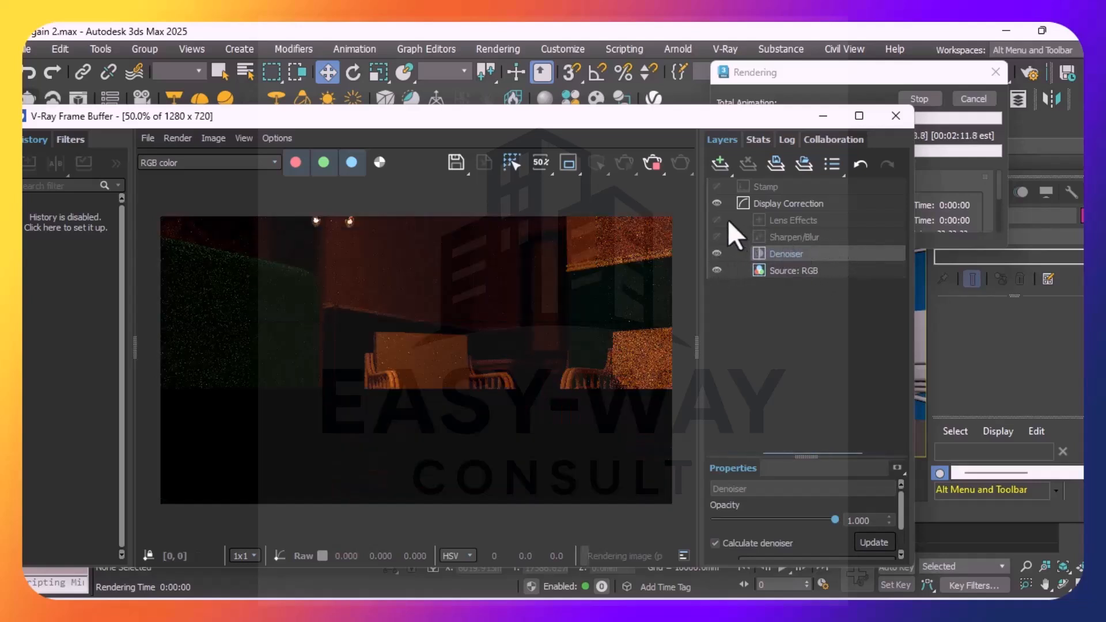
Examine the properties of the Lens Effects and Sharpen/Blur layers in the V-Ray Frame Buffer
left_click(785, 220)
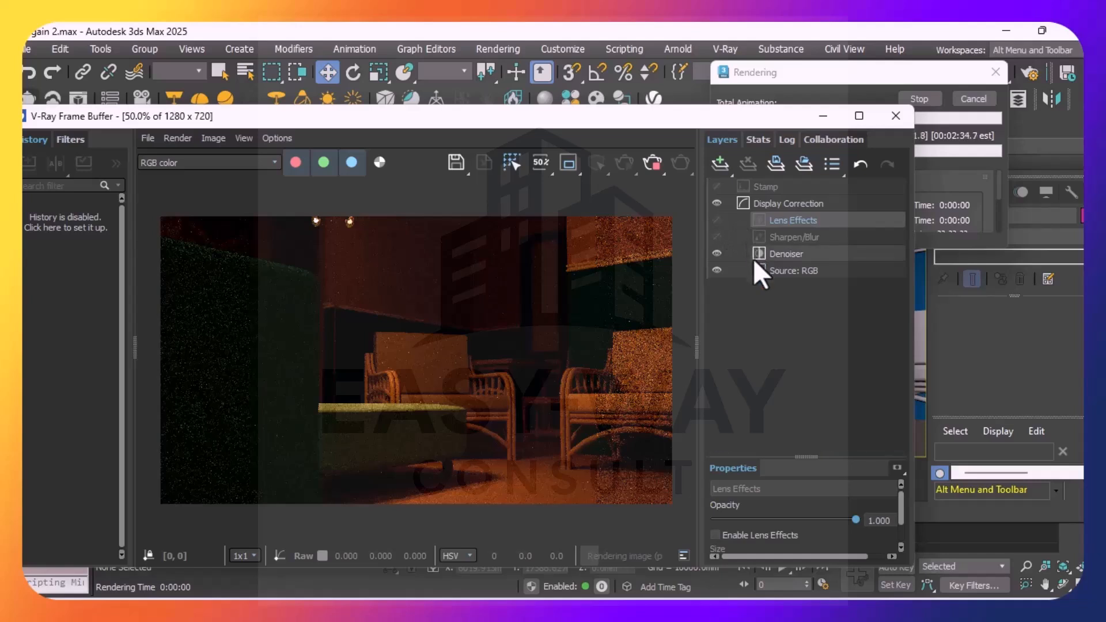
left_click(771, 237)
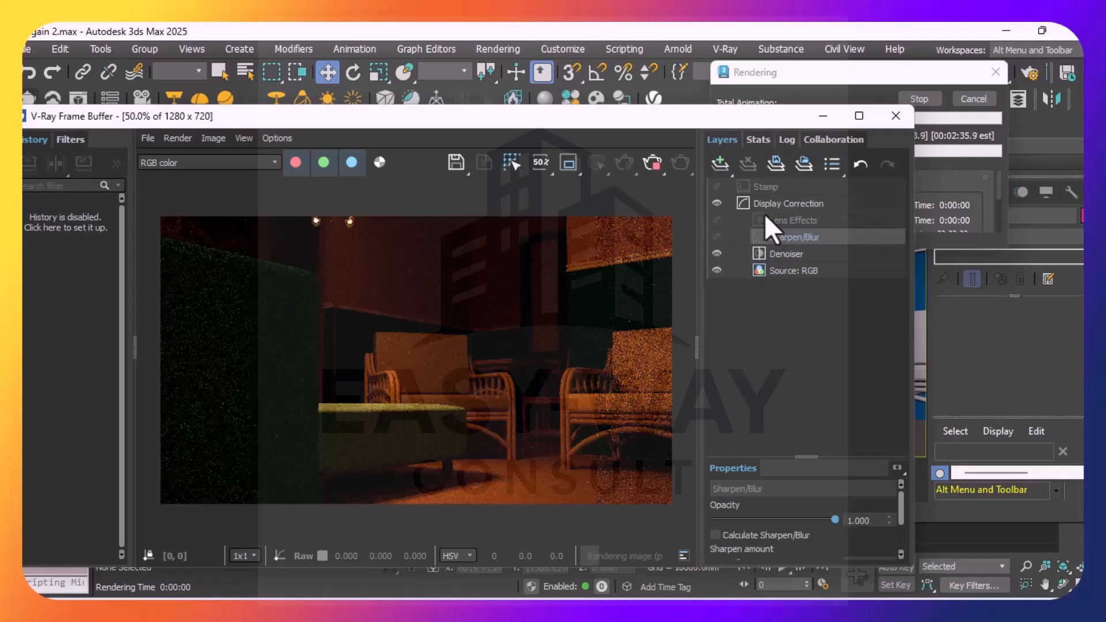
left_click(762, 220)
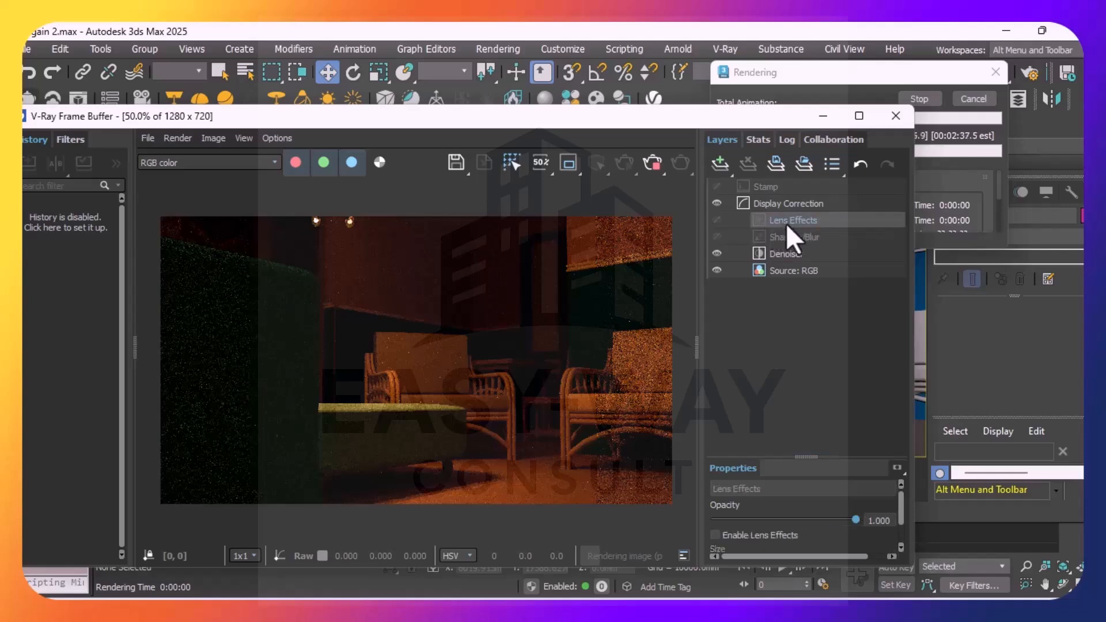
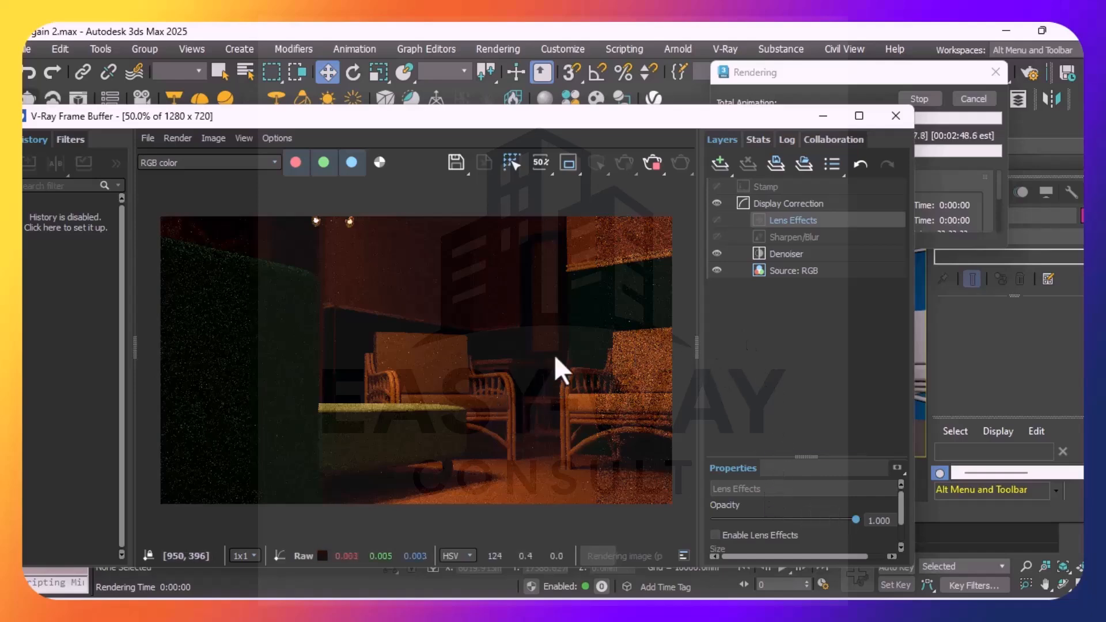
Enable Lens Effects in the properties of the Lens Effects layer in the V-Ray Frame Buffer
left_click_drag(624, 123, 489, 113)
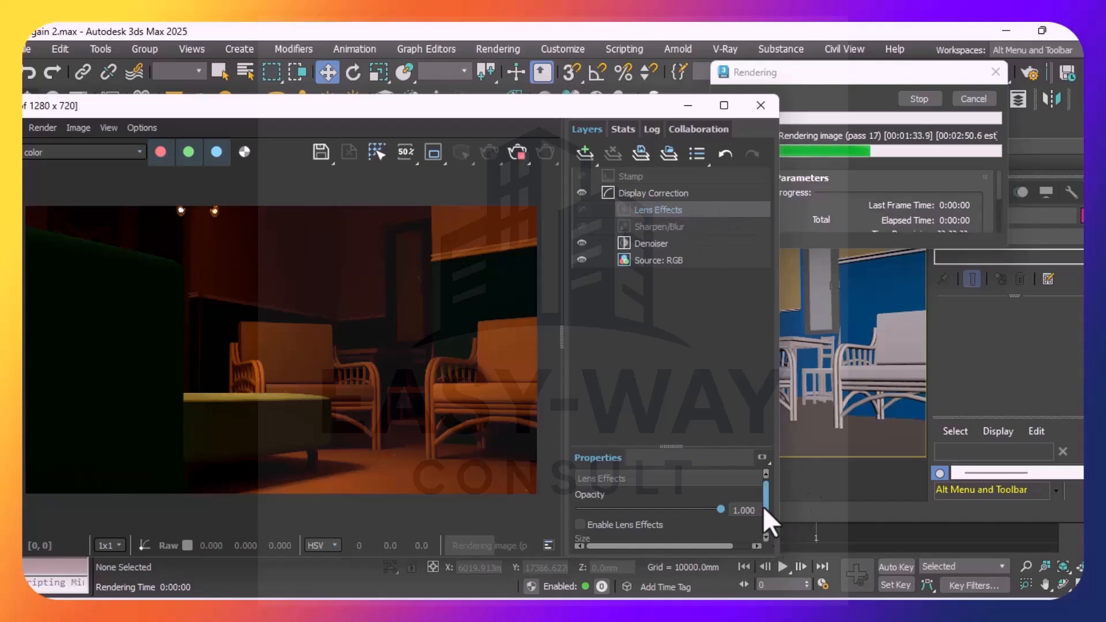
left_click_drag(549, 112, 529, 74)
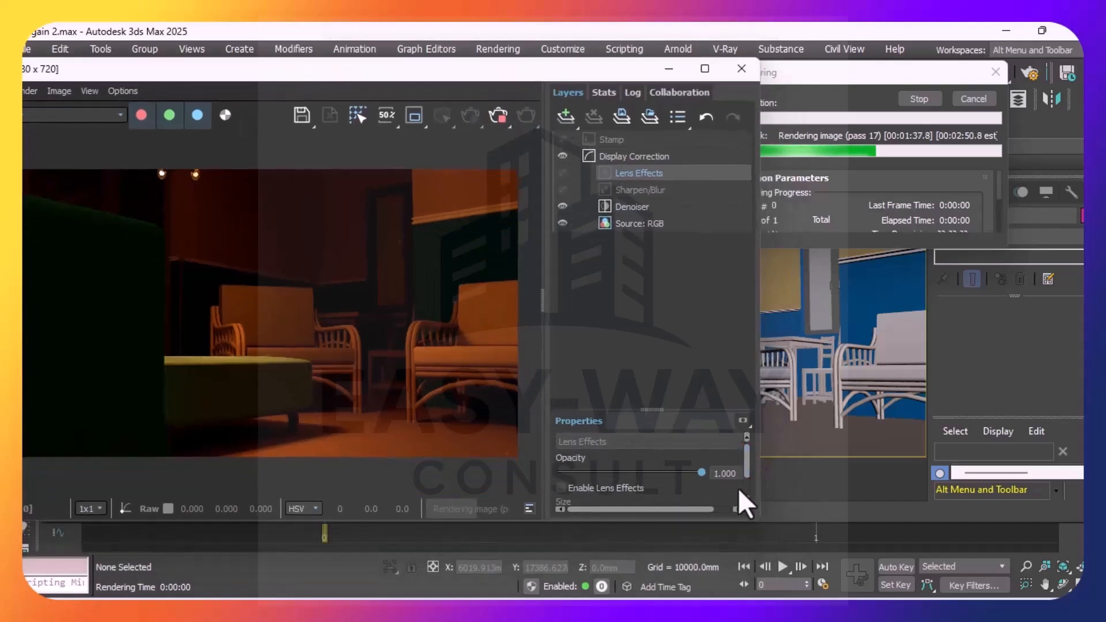
left_click(746, 499)
left_click(746, 500)
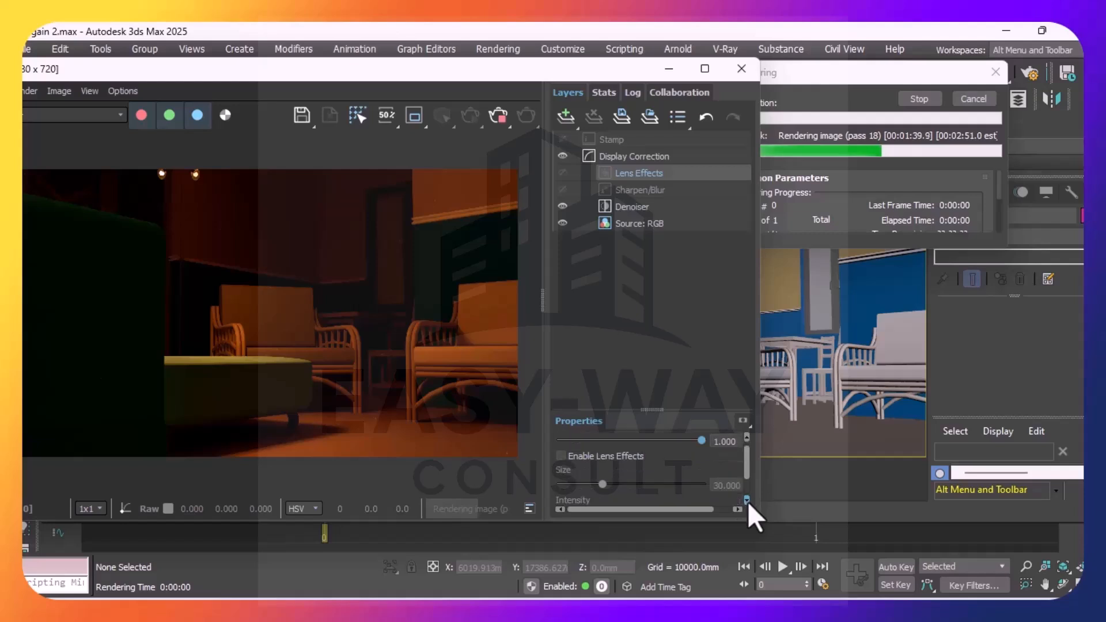
left_click(560, 456)
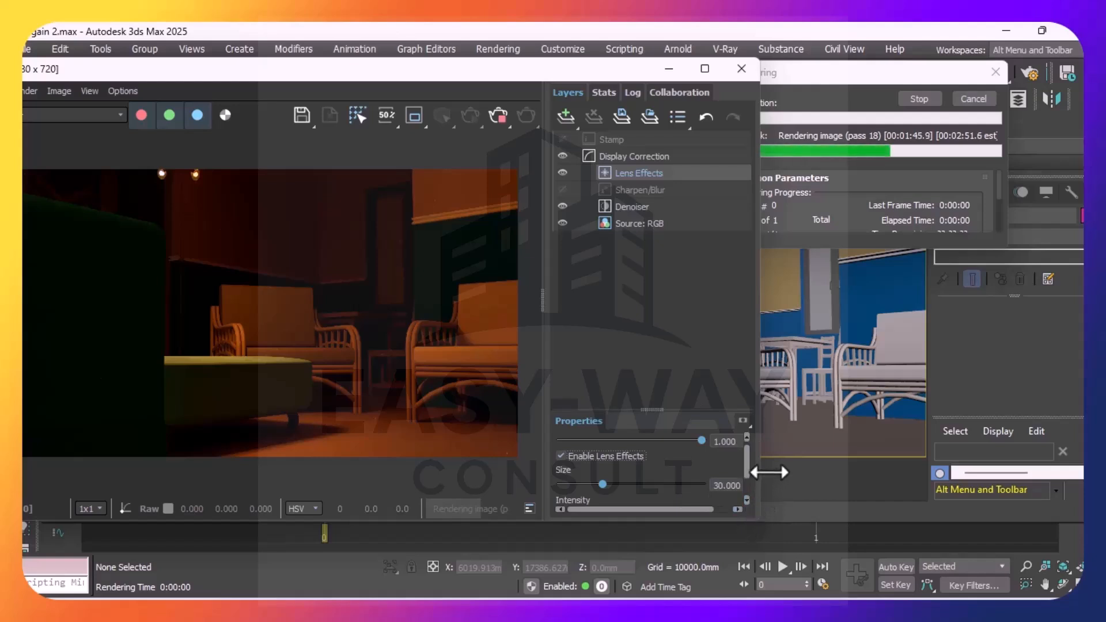
Raise the Lens Effects intensity to 4.068 and its size to 49.153
left_click(746, 500)
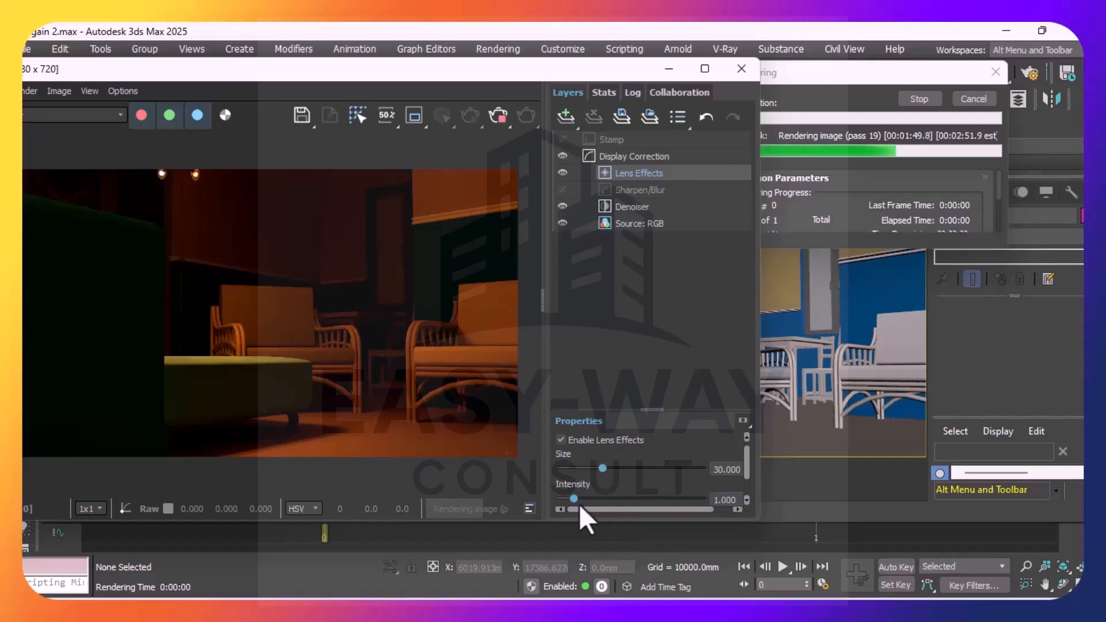
left_click(599, 498)
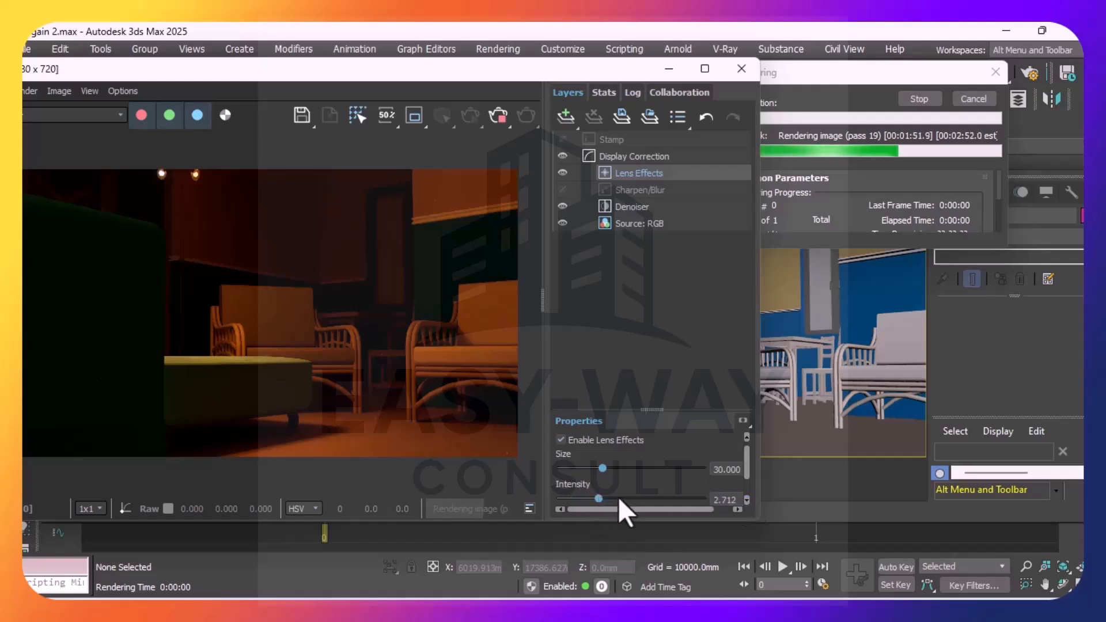
left_click(617, 498)
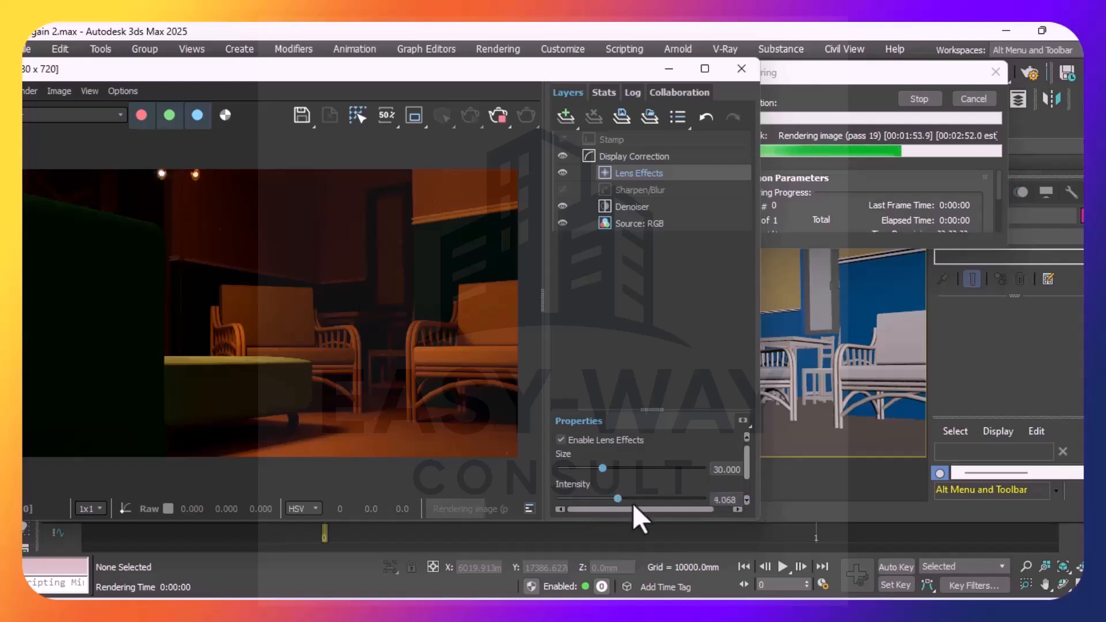
left_click(631, 469)
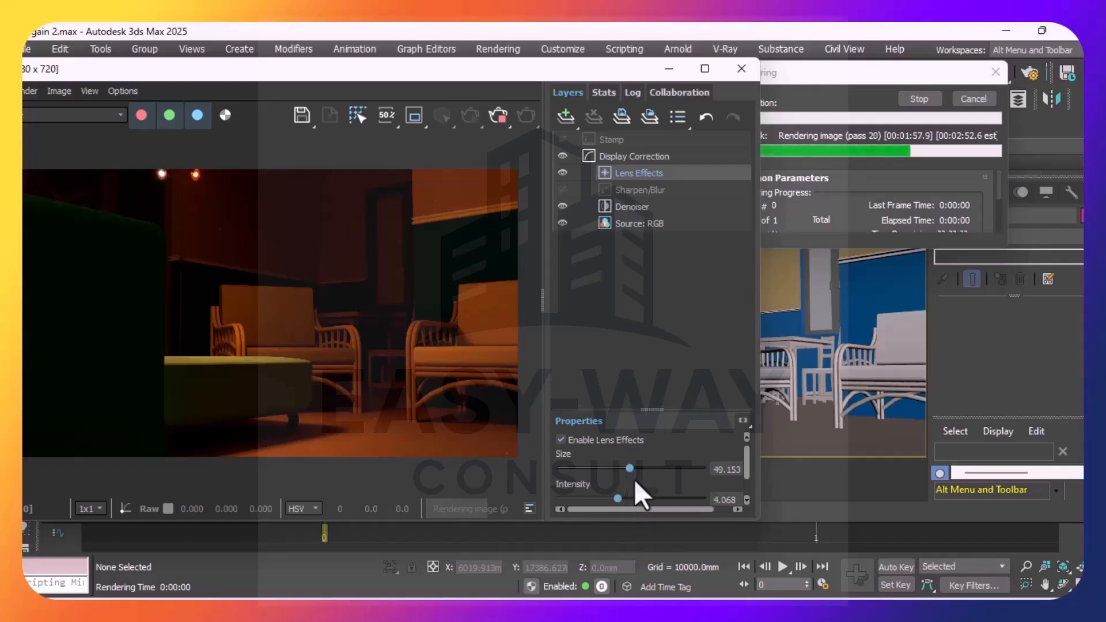
Fine-tune the Lens Effects size and intensity at lower levels, trying a size of 35.593 with an intensity of 1.299
left_click(610, 467)
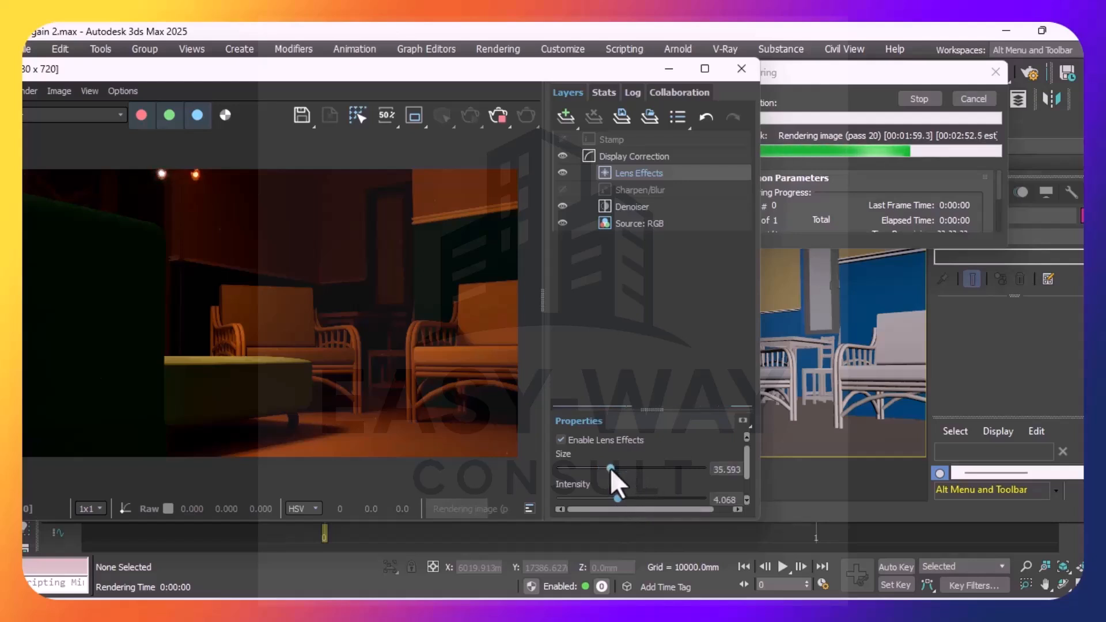
left_click(604, 497)
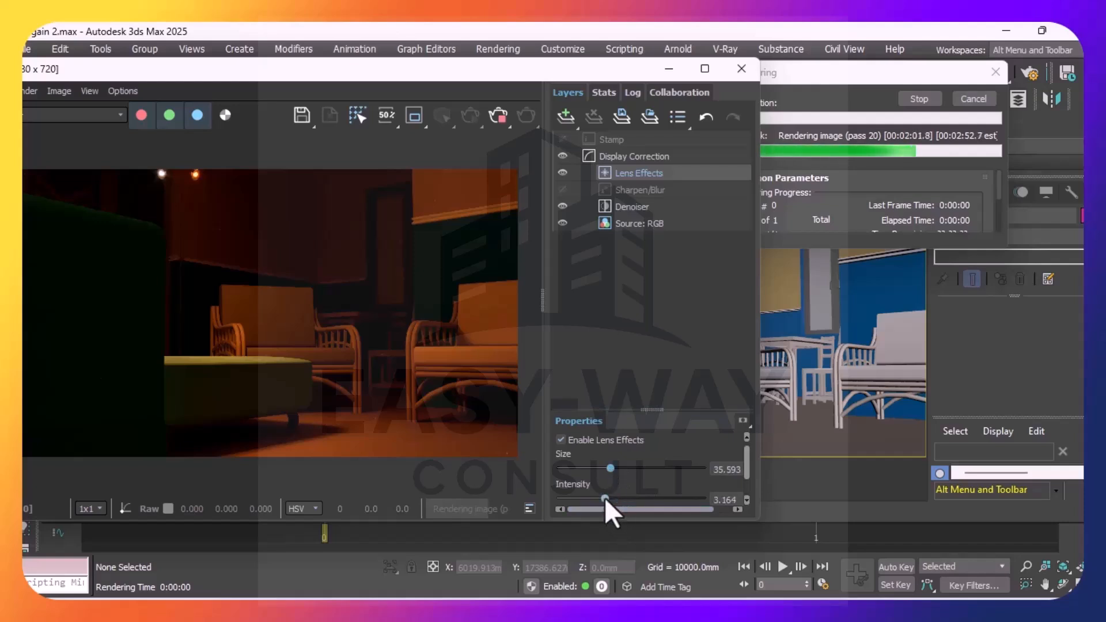
left_click(593, 498)
left_click(579, 498)
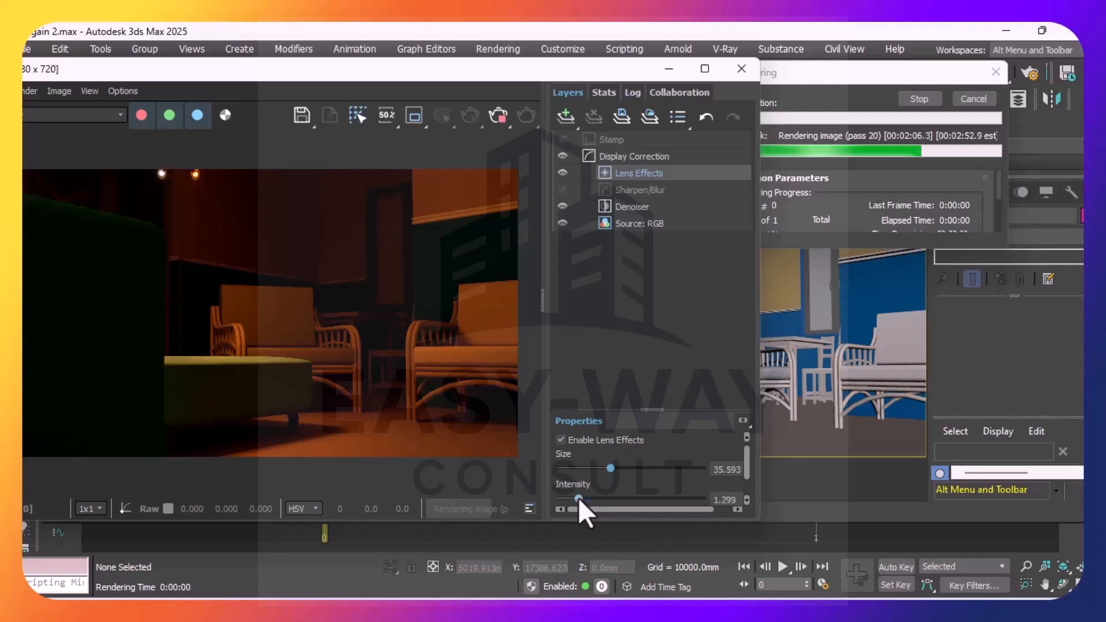
left_click(600, 467)
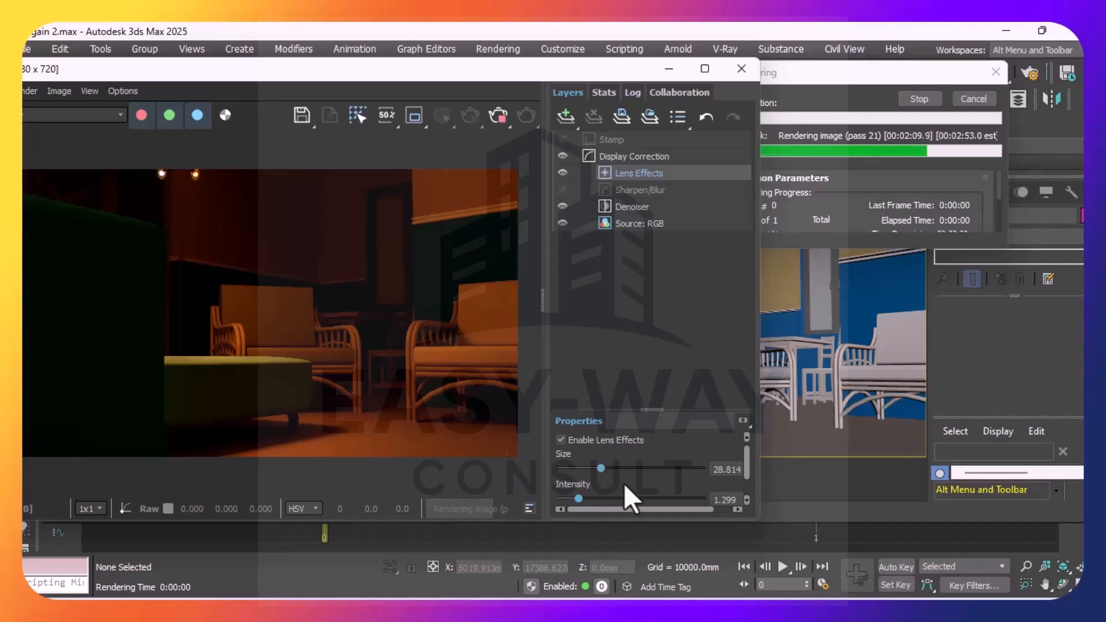
left_click(599, 498)
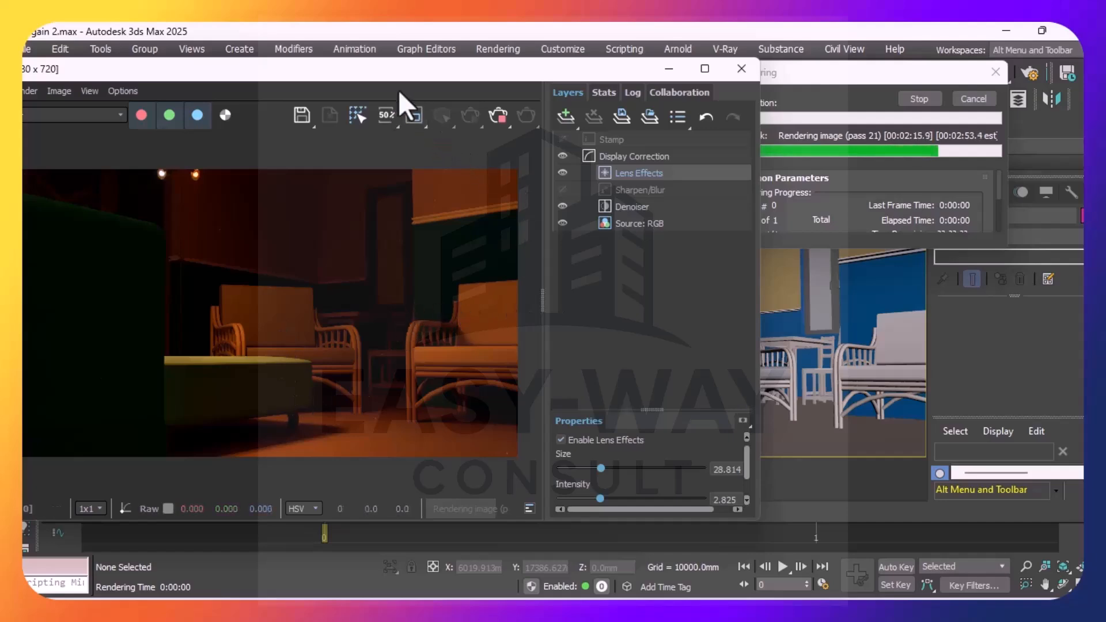
left_click_drag(413, 70, 537, 107)
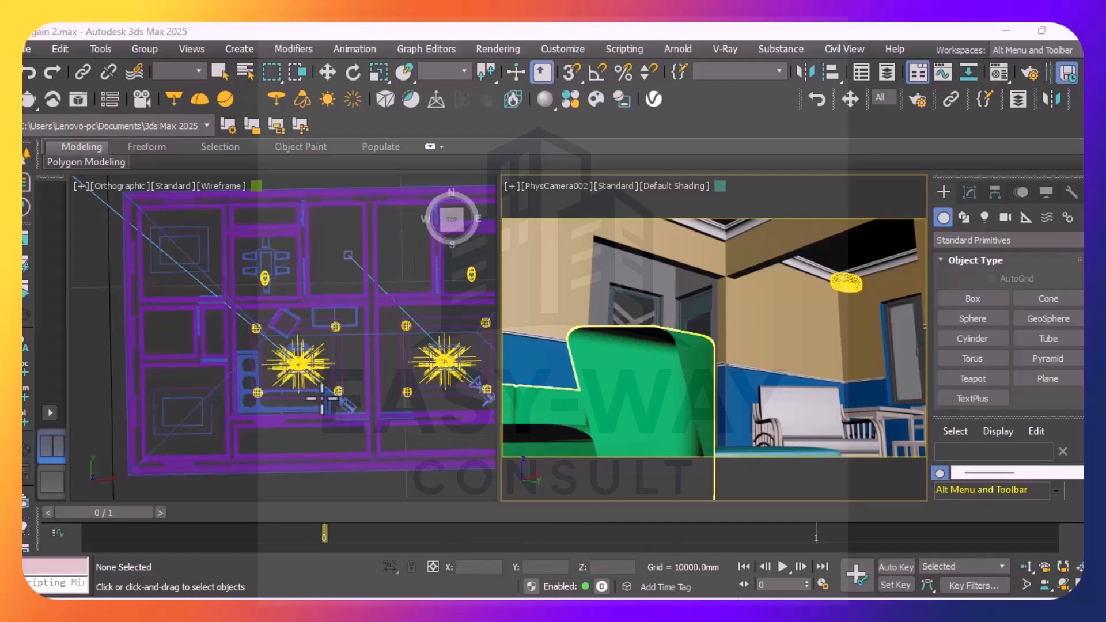
Select the PhysCamera002 camera target and try to move it in the camera view
scroll(256, 355, "down", 2)
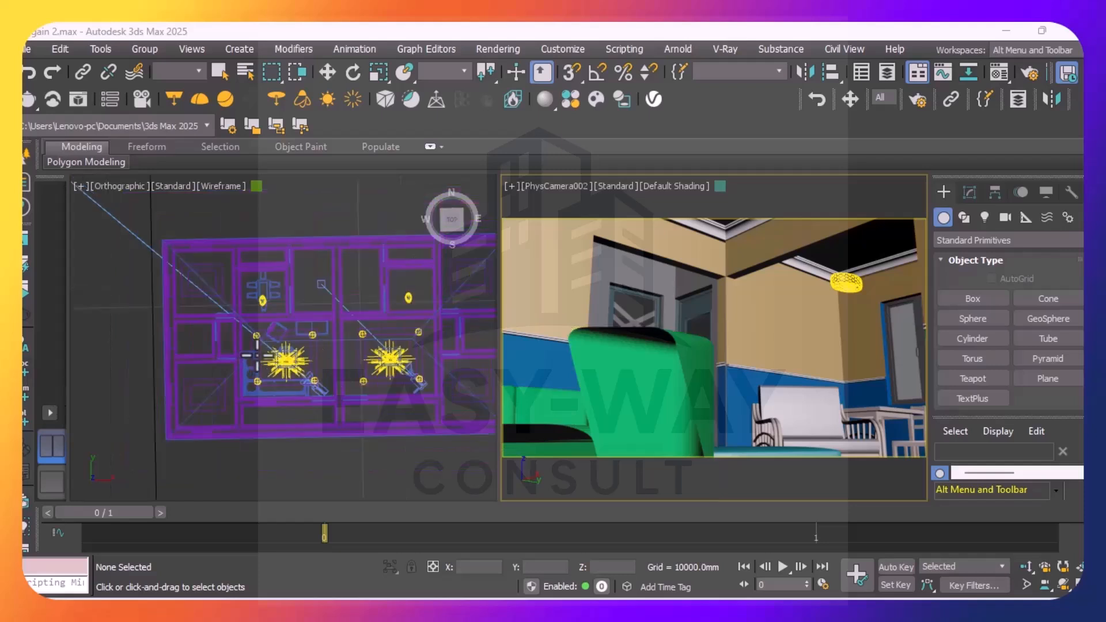
scroll(443, 302, "up", 2)
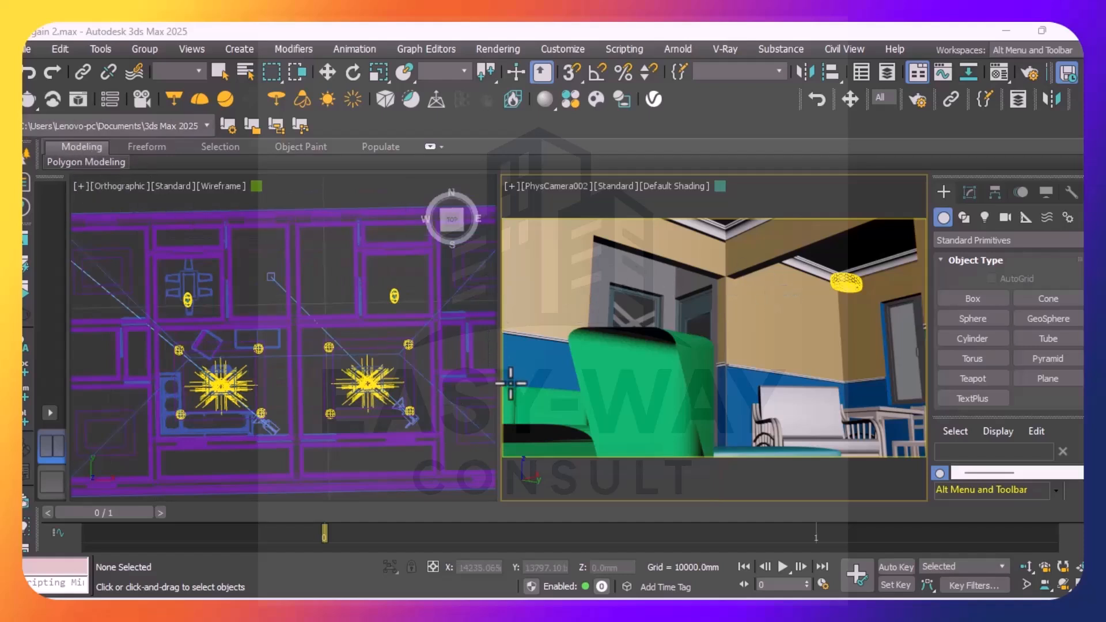
left_click(563, 186)
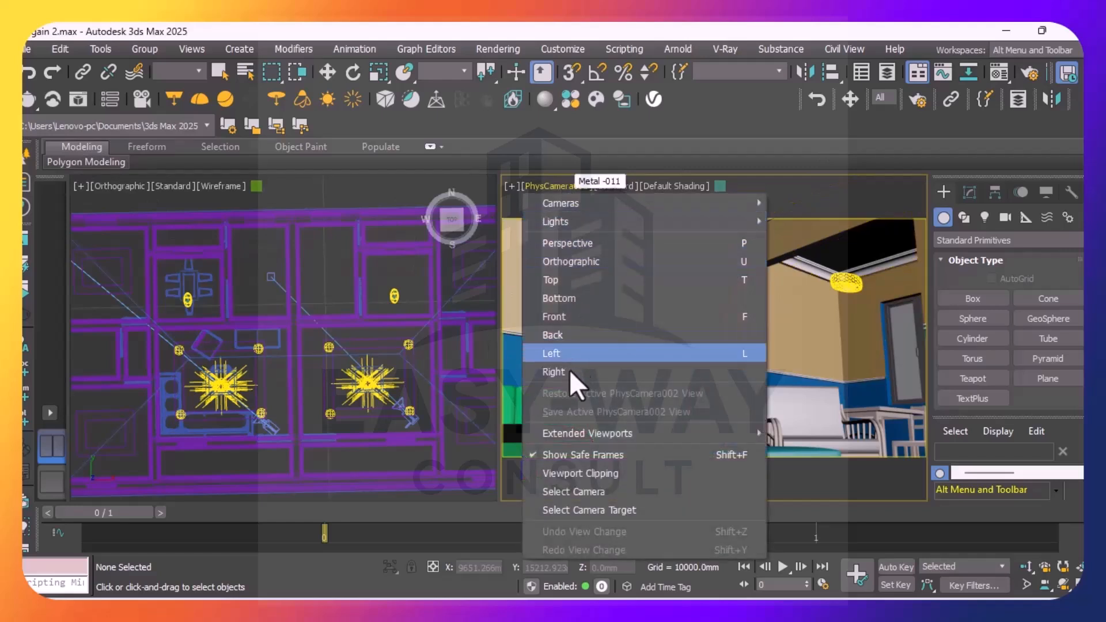
left_click(585, 510)
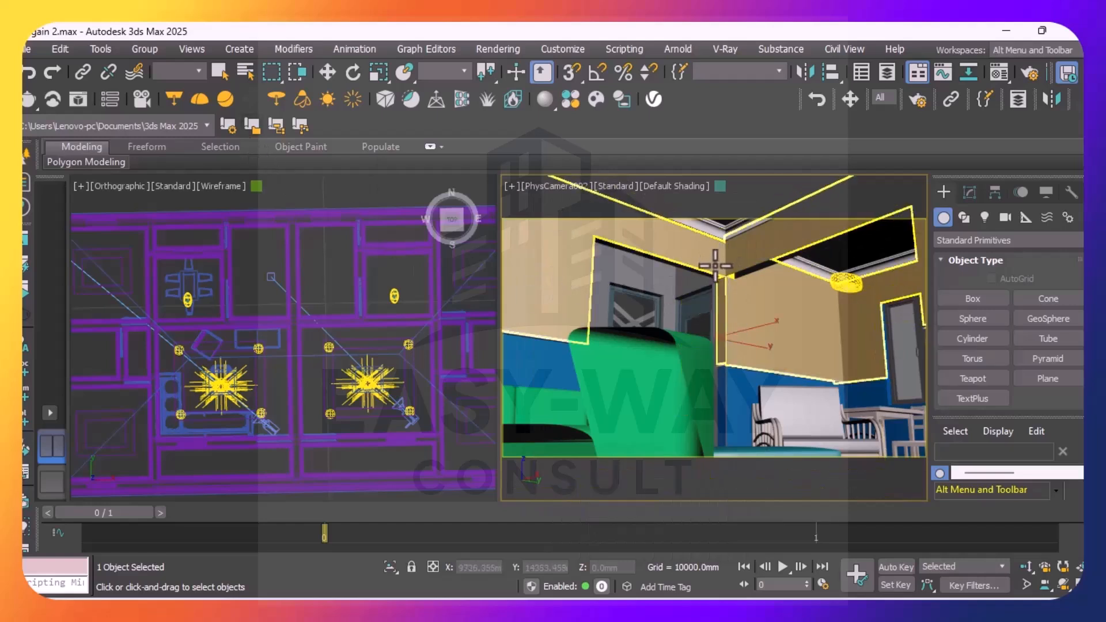
left_click(328, 73)
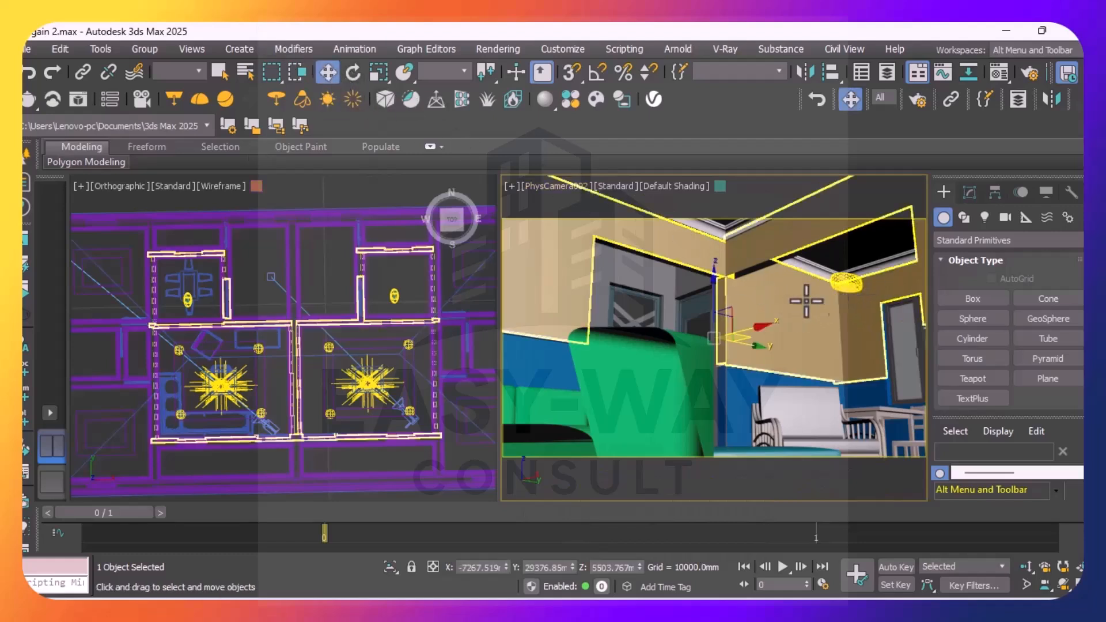
left_click(715, 274)
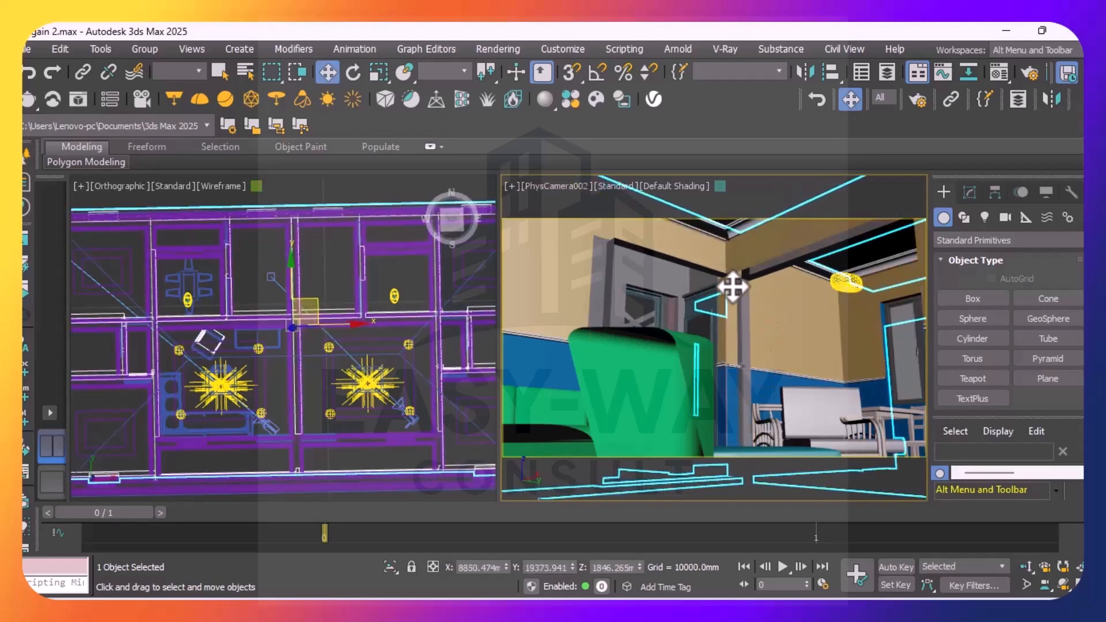
left_click_drag(699, 279, 690, 296)
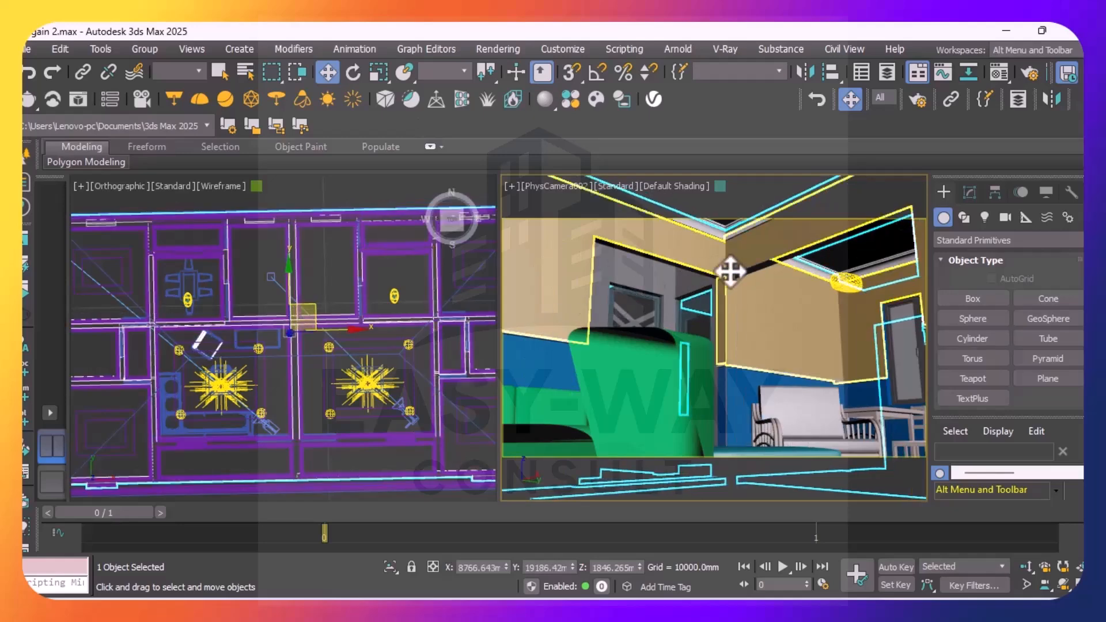
Reselect the PhysCamera002 camera target and move it to about X -17922 mm and Z 18329.576 mm, aiming the camera at the ceiling lights
left_click(545, 183)
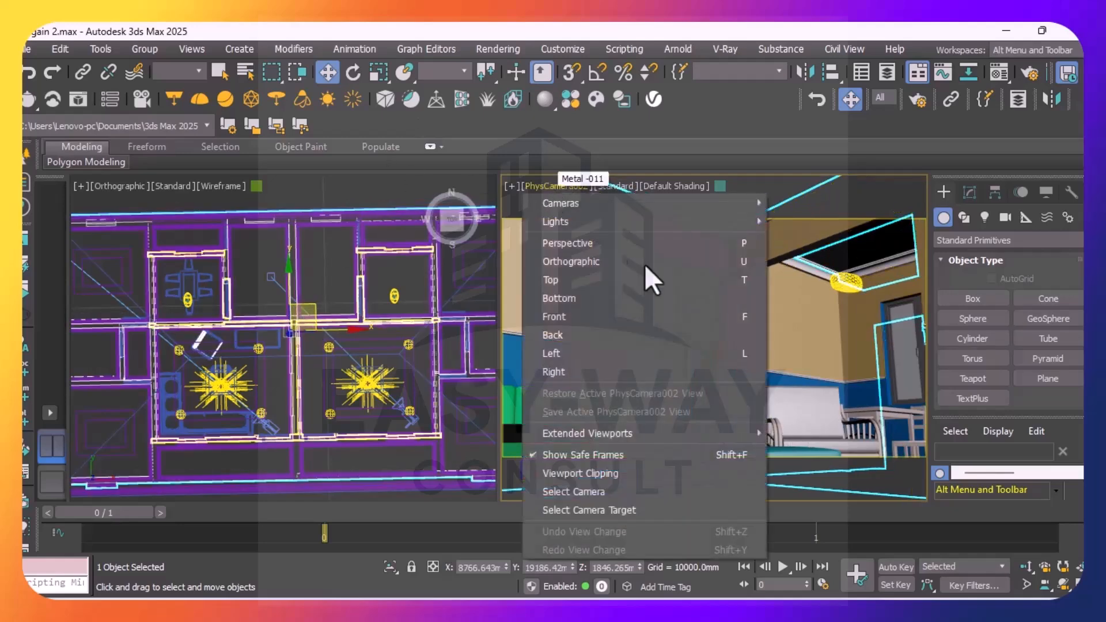
left_click(629, 510)
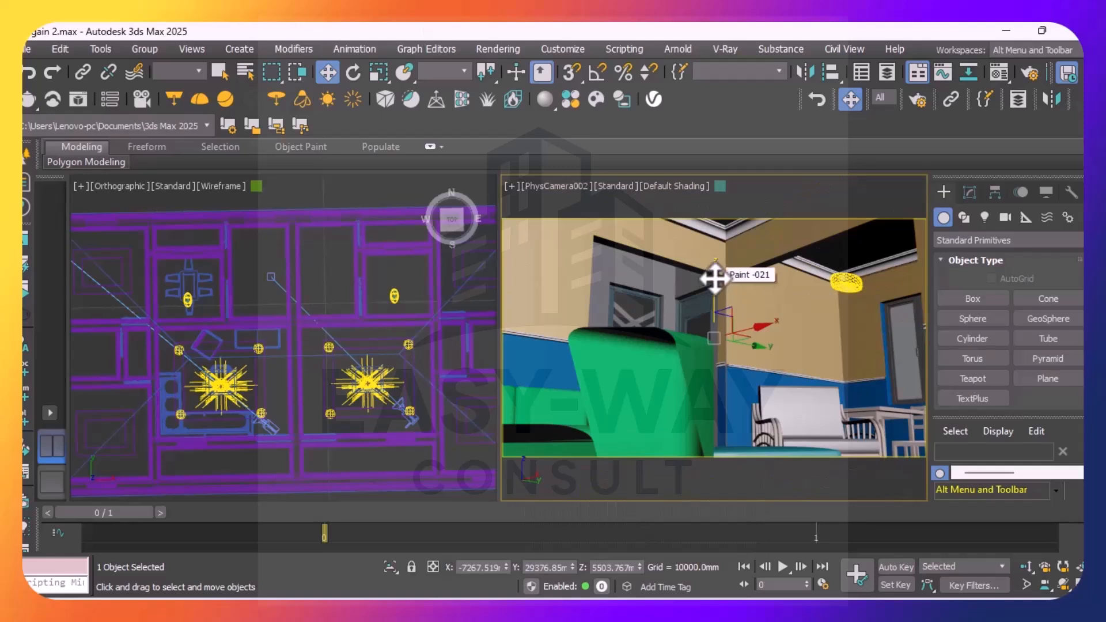
left_click(715, 269)
left_click_drag(715, 268, 714, 220)
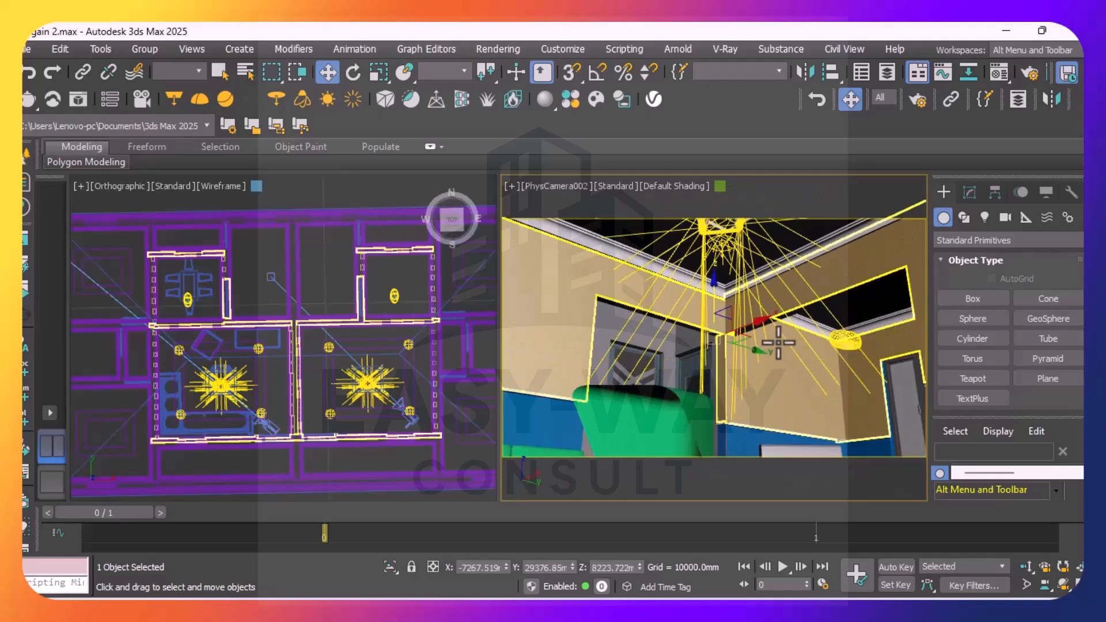
left_click_drag(762, 320, 713, 187)
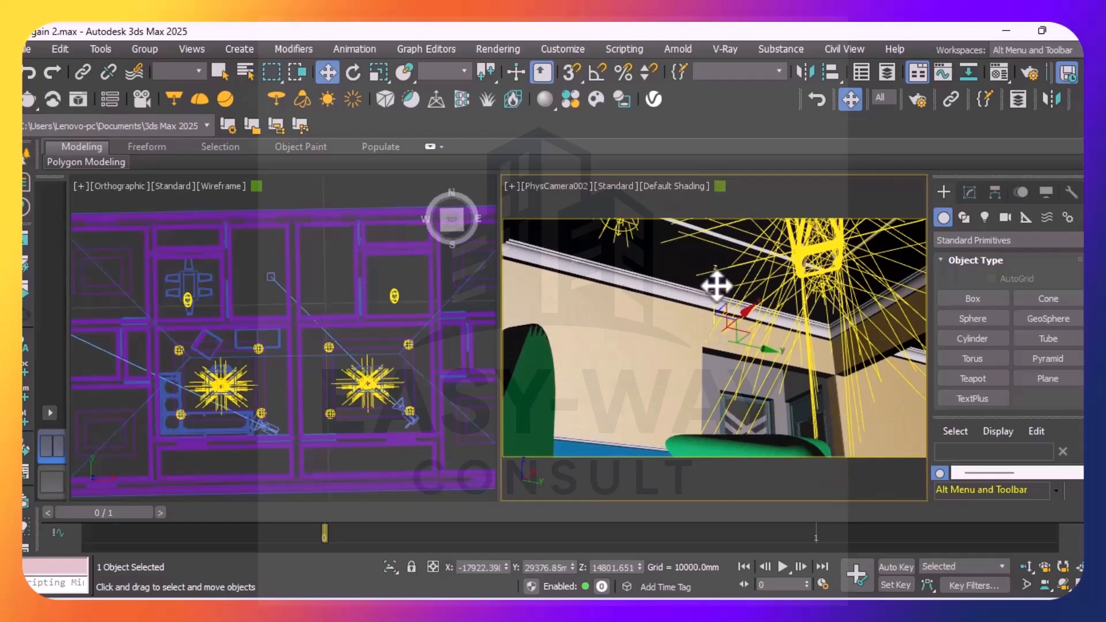
left_click_drag(715, 283, 713, 240)
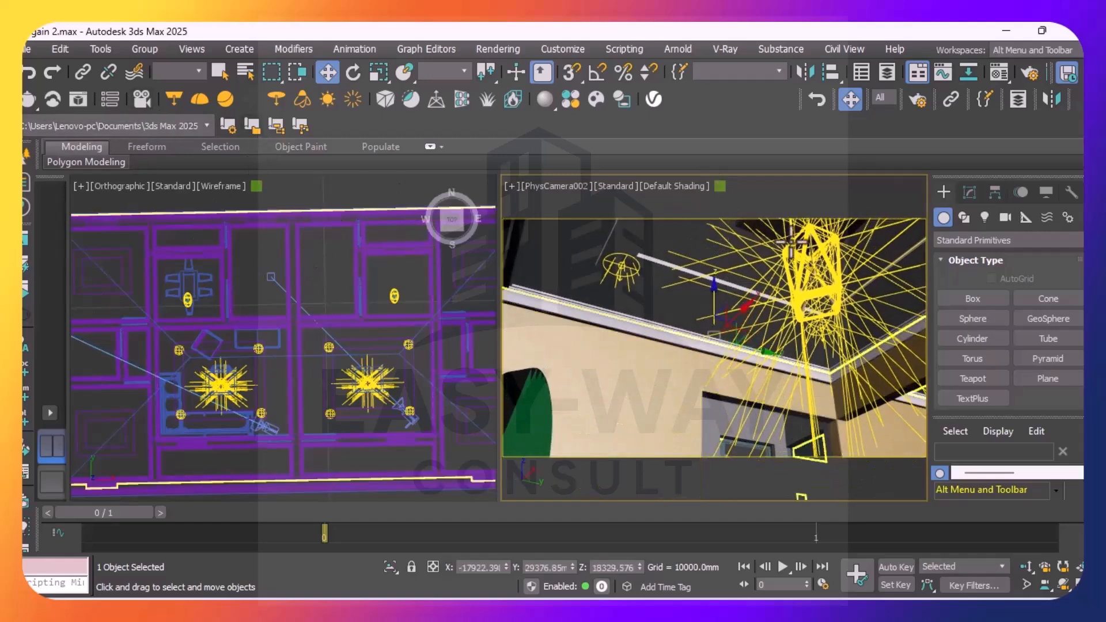
Render the PhysCamera002 ceiling view and enable the Denoiser and Lens Effects layers in the V-Ray Frame Buffer
left_click(29, 101)
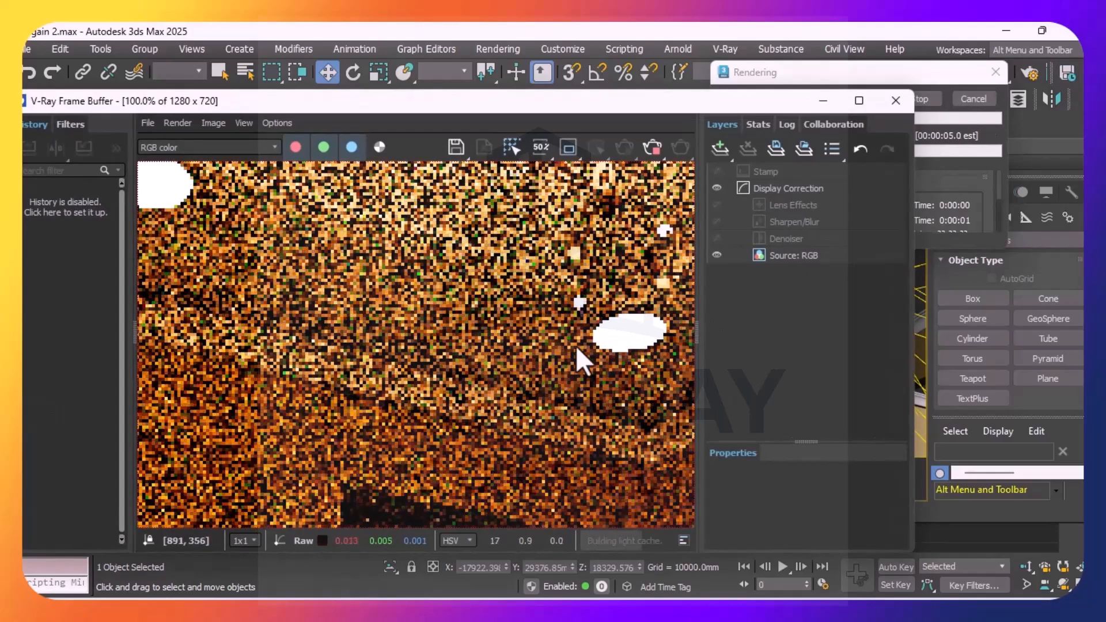
scroll(472, 326, "down", 2)
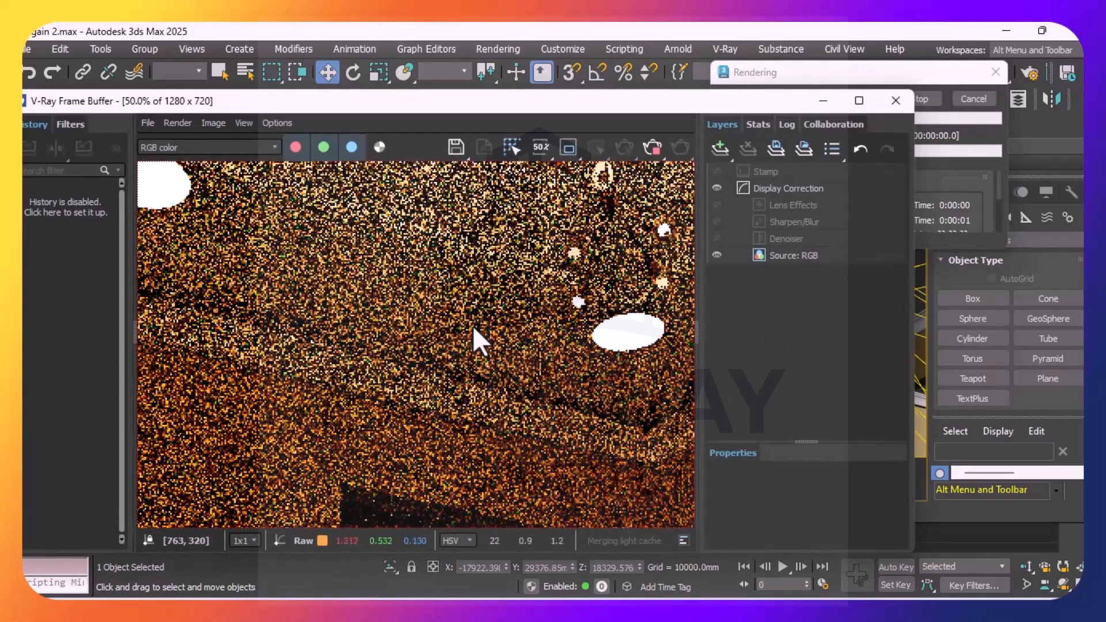
scroll(487, 306, "up", 1)
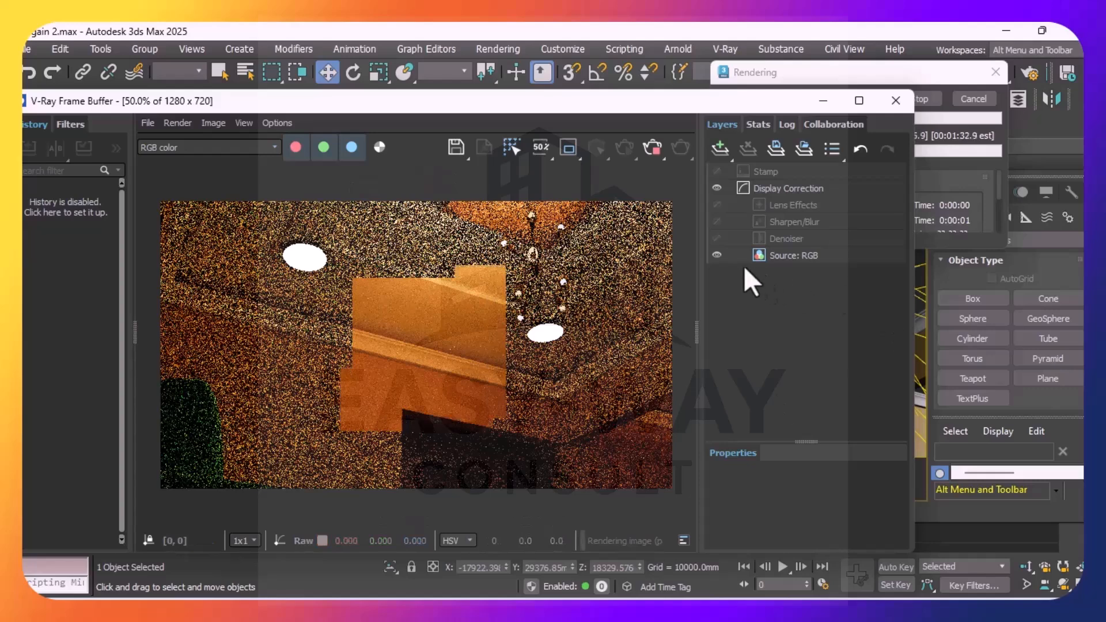
left_click(715, 237)
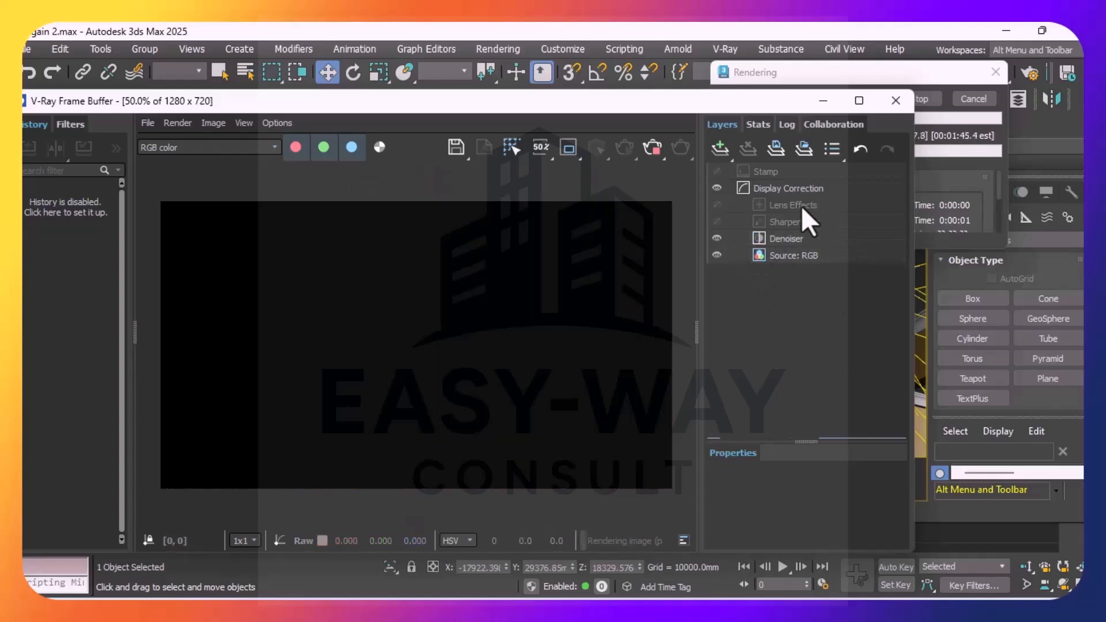
left_click(717, 204)
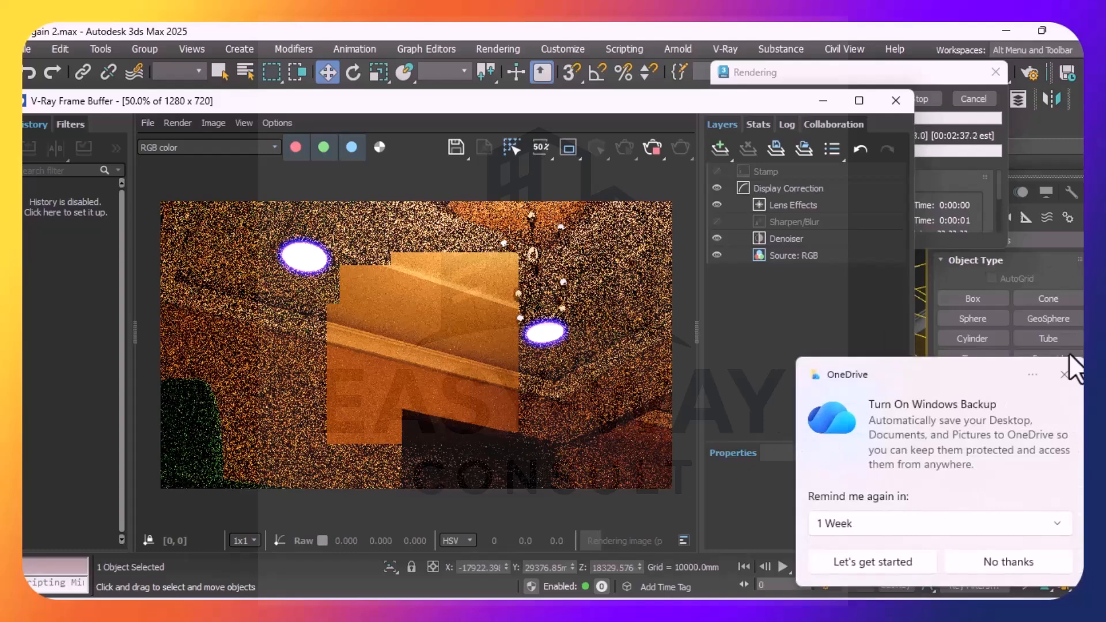
left_click(1062, 375)
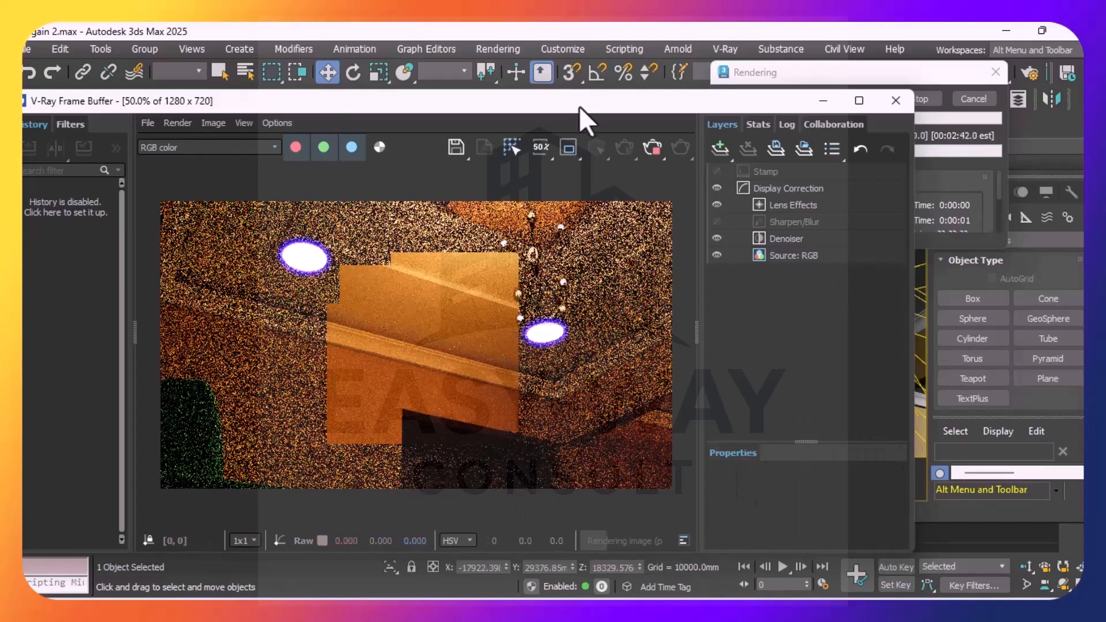
Compare the render with the Lens Effects layer off and on, and examine the layer's size and intensity settings
left_click_drag(579, 105, 527, 51)
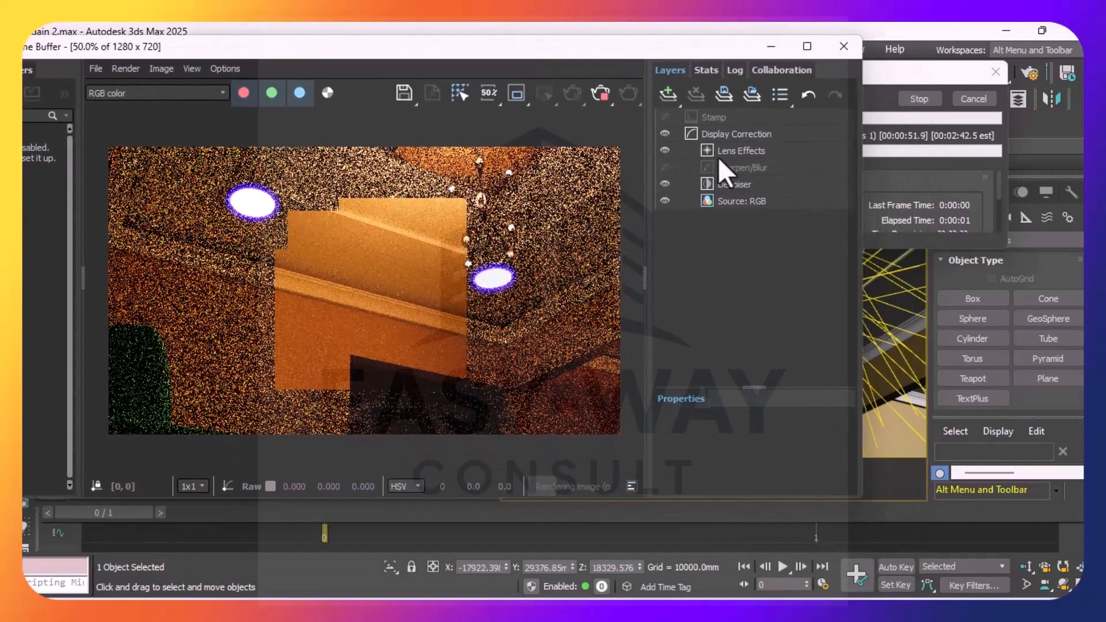
left_click(678, 148)
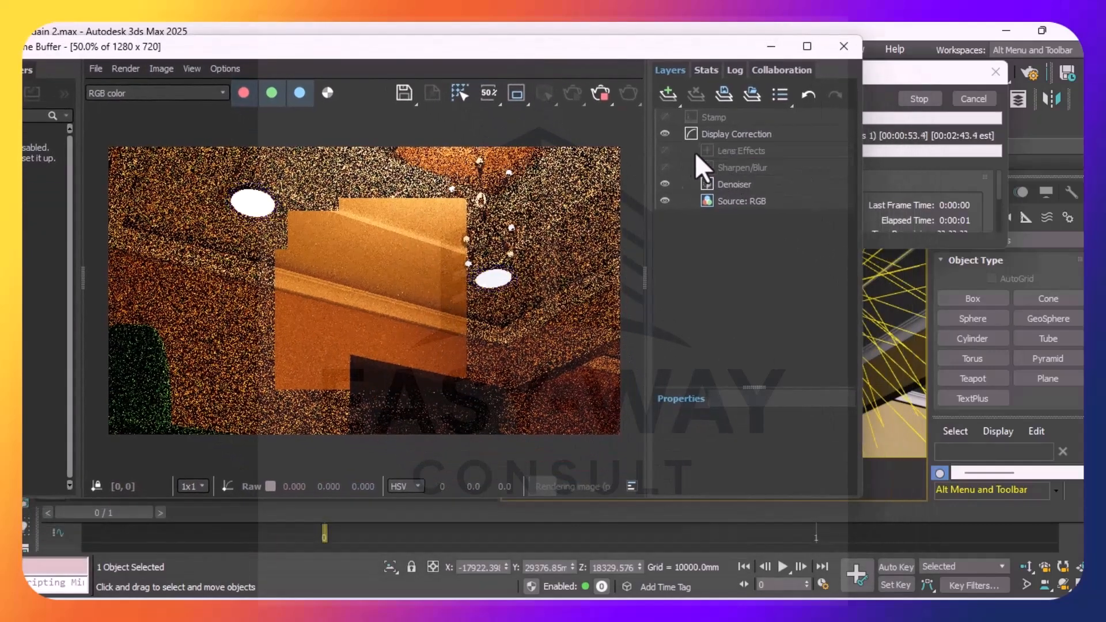
left_click(665, 151)
left_click(753, 153)
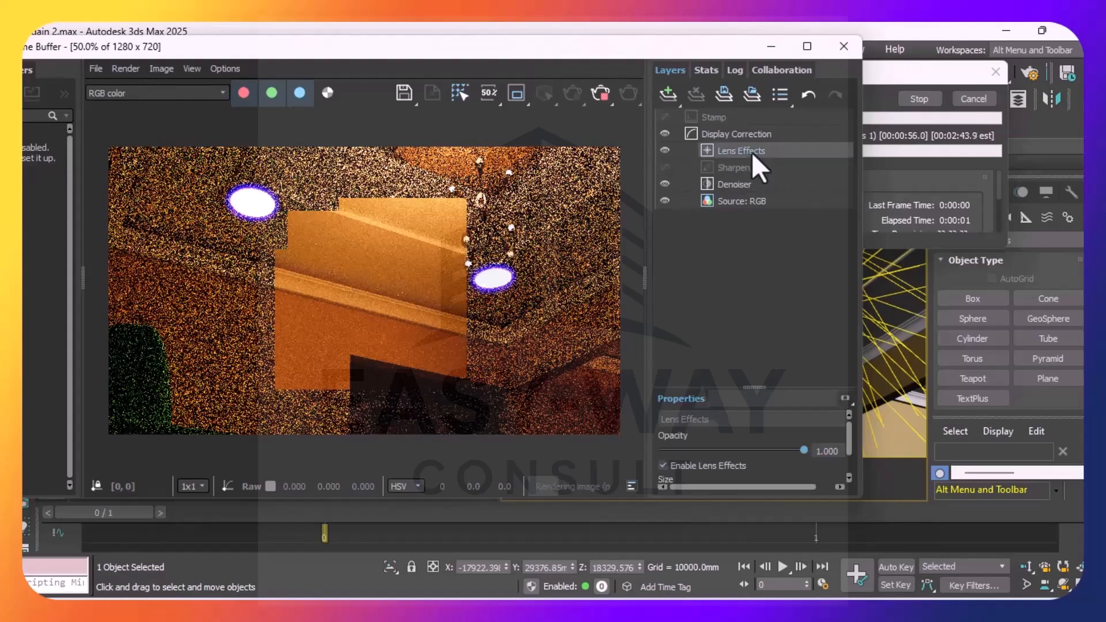
left_click(848, 477)
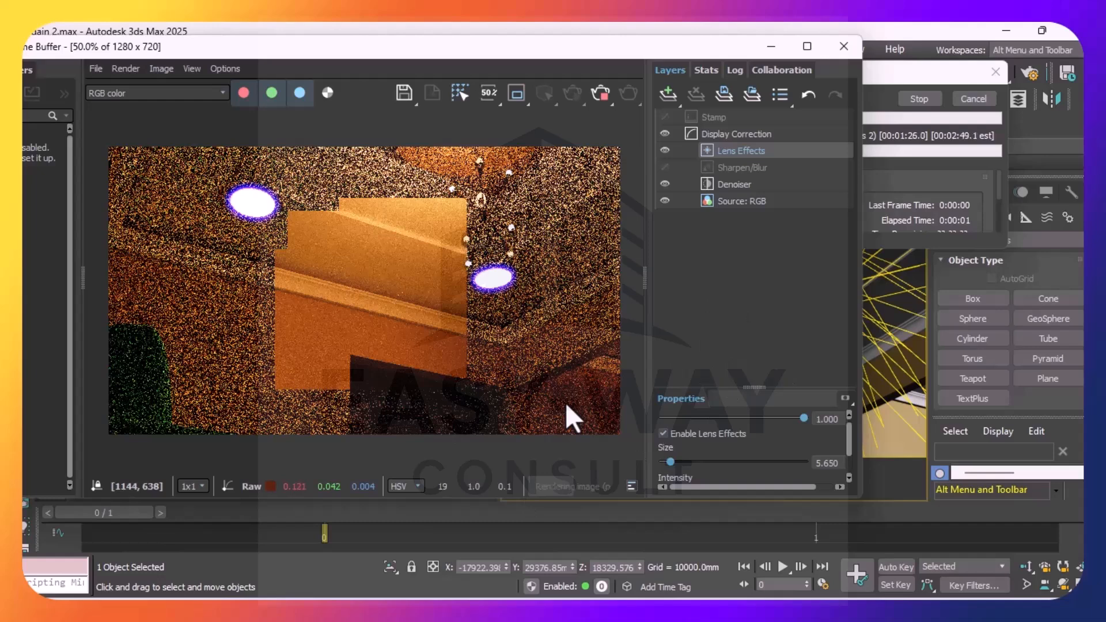
Compare the ceiling render with the Denoiser layer off and on, and stop the render and close the frame buffer
left_click_drag(664, 47, 671, 92)
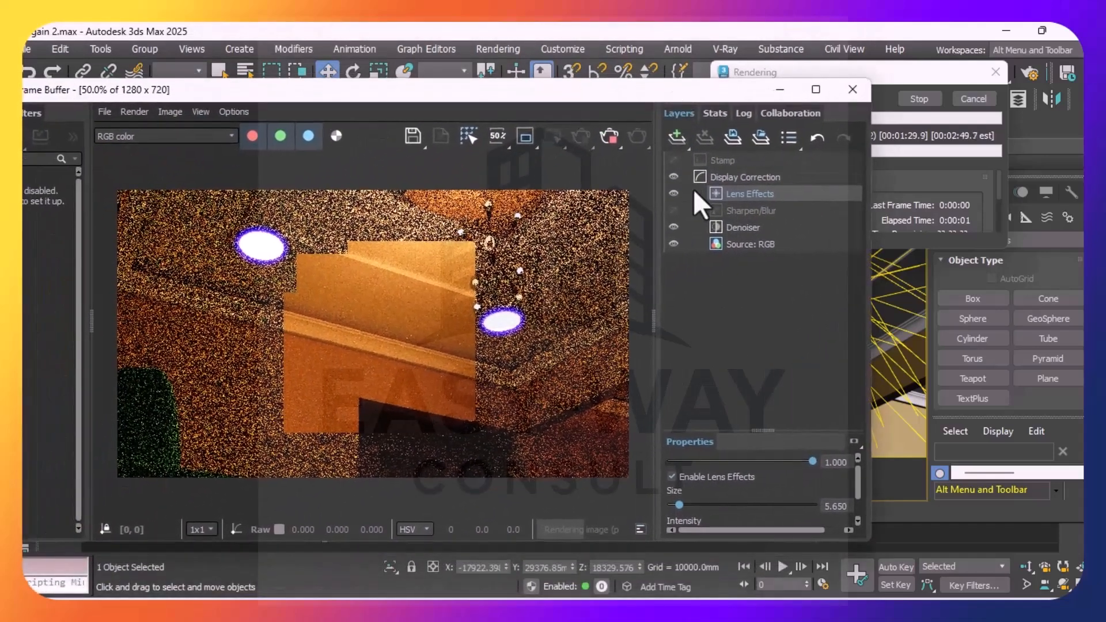
left_click(735, 227)
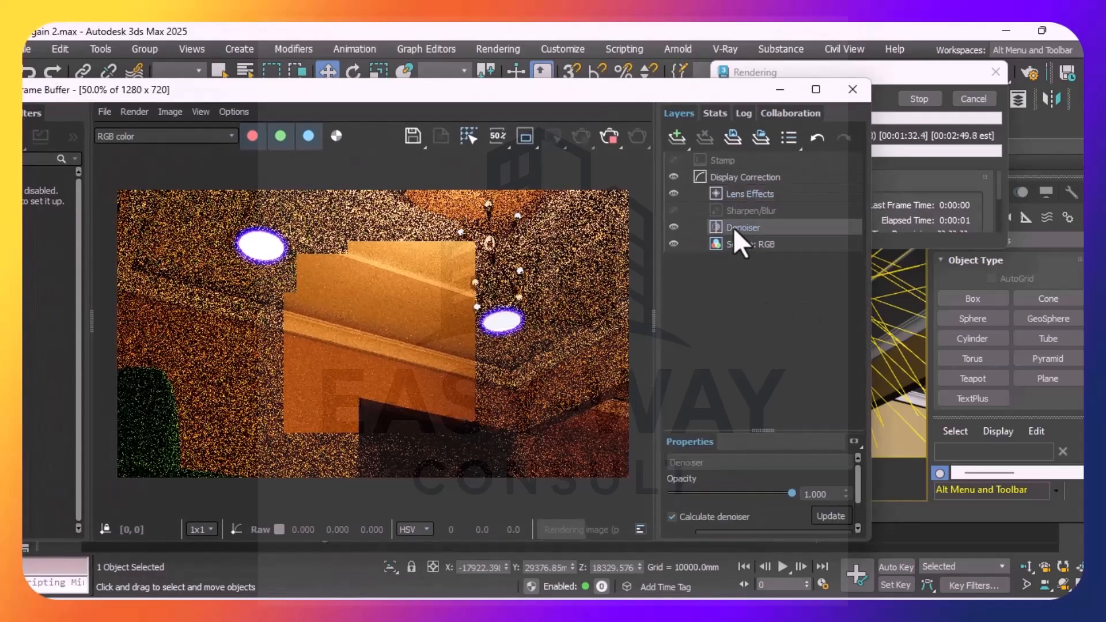
left_click(678, 228)
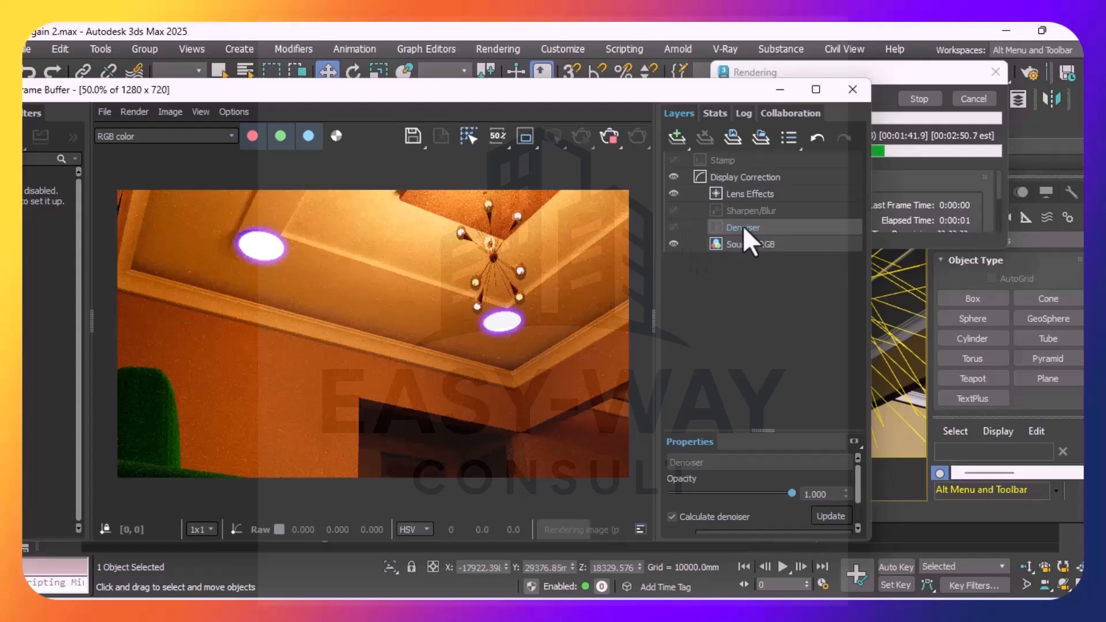
left_click(675, 227)
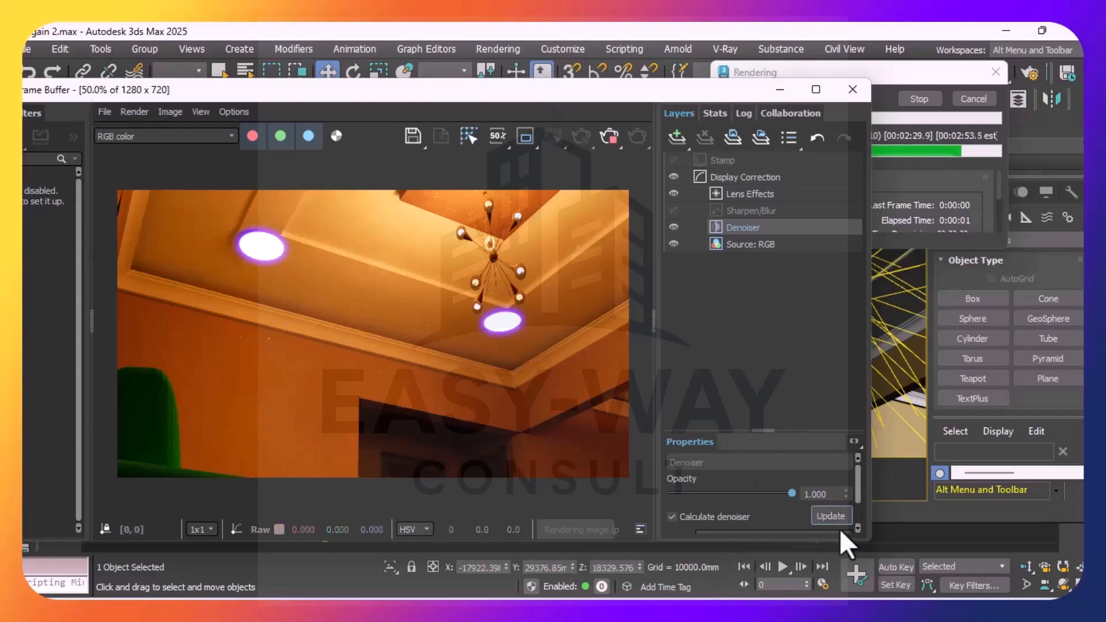
left_click(609, 136)
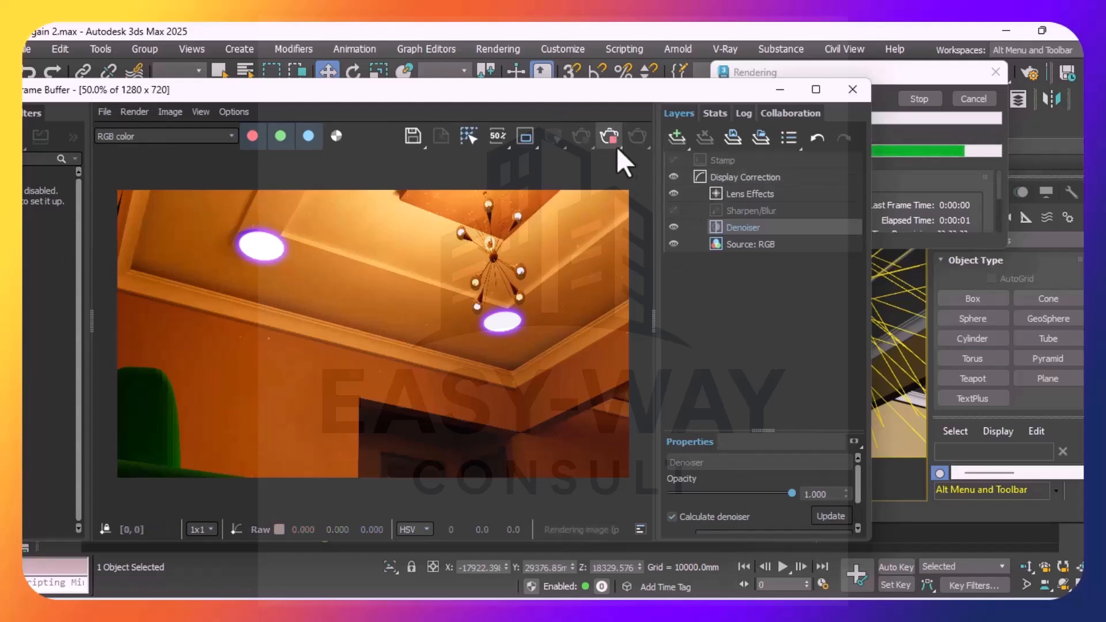
left_click(852, 89)
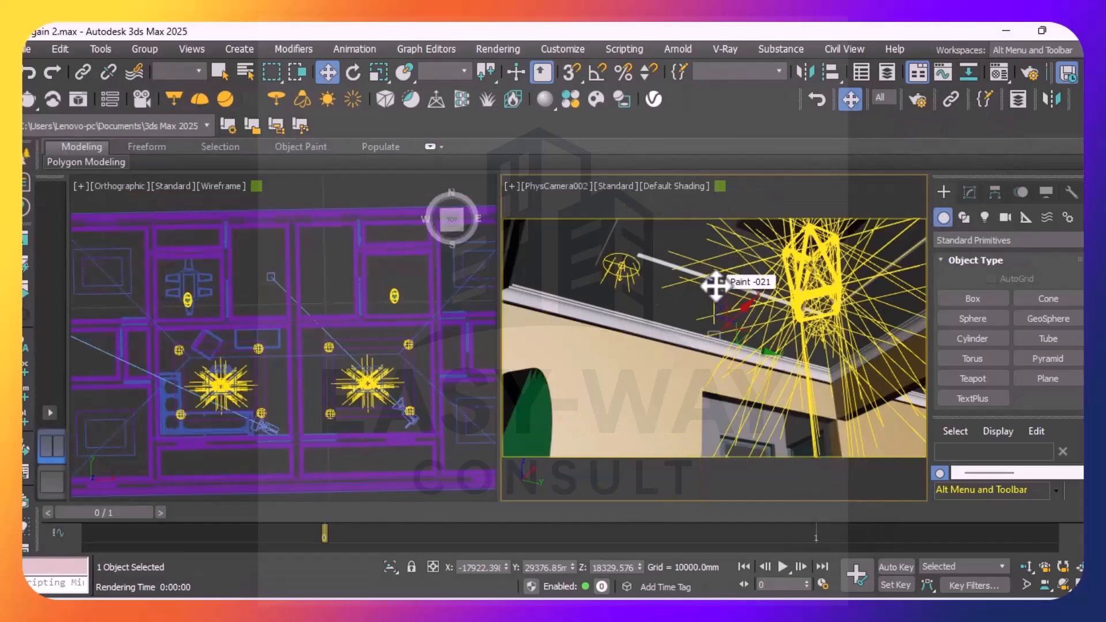
Move the PhysCamera002 target to about X -1942 mm and Z 3630 mm, aiming the camera at the chairs and the small ceiling lamp
left_click_drag(717, 288, 745, 577)
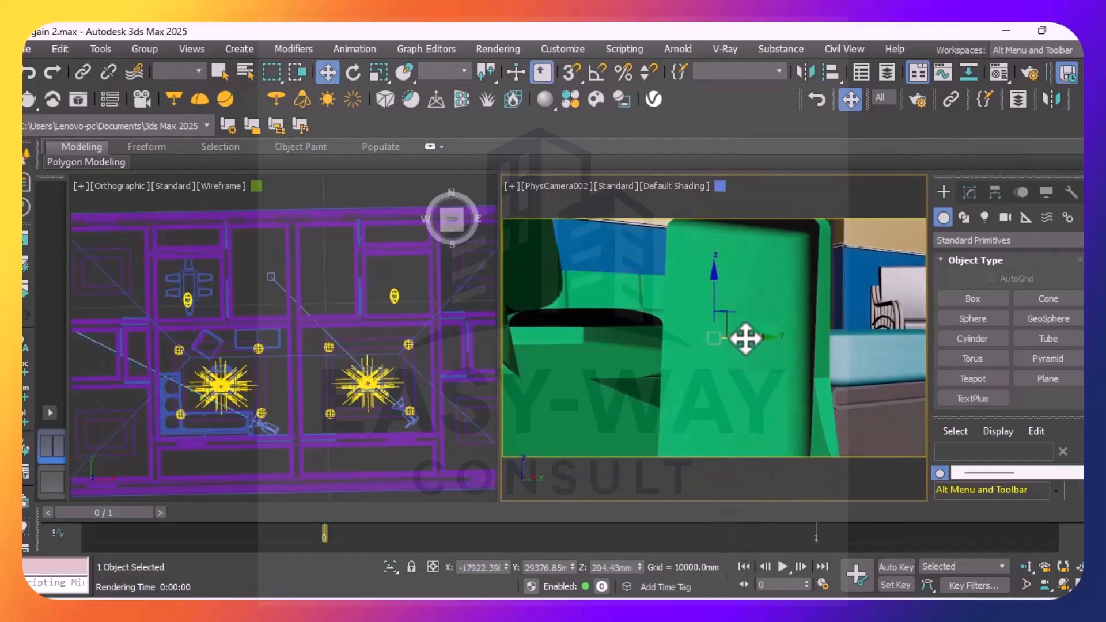
left_click_drag(745, 338, 976, 338)
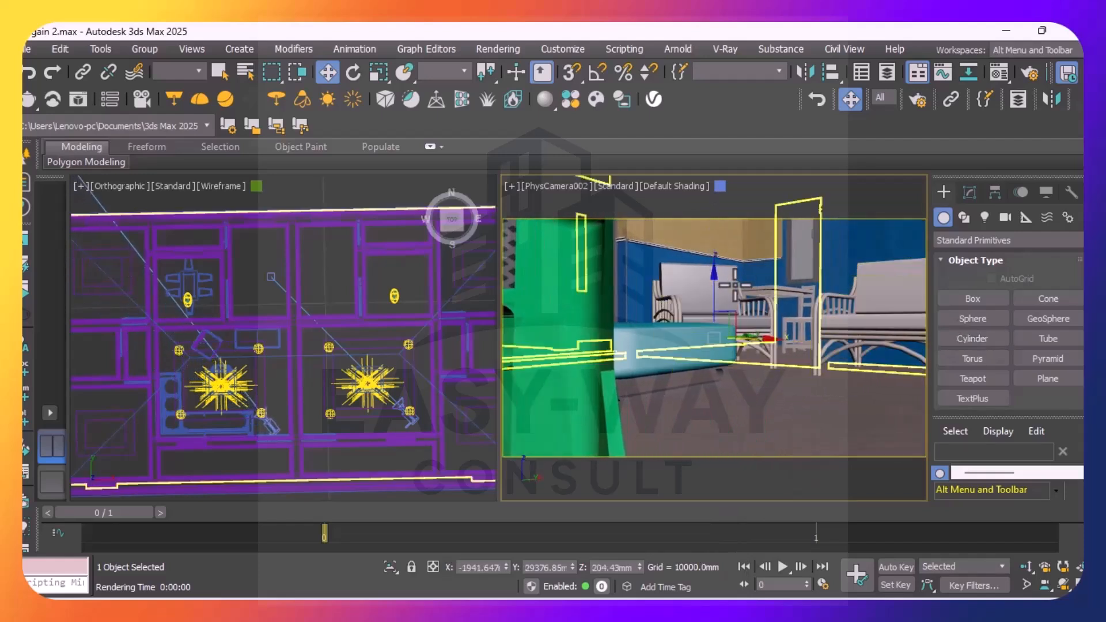
left_click_drag(716, 279, 711, 202)
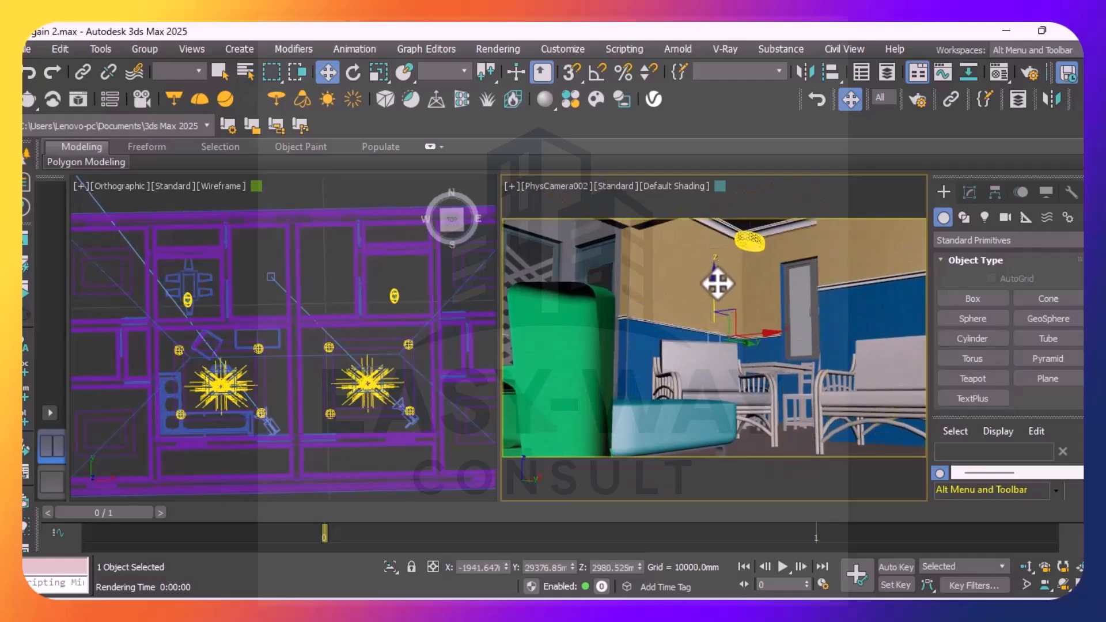
left_click_drag(712, 271, 709, 252)
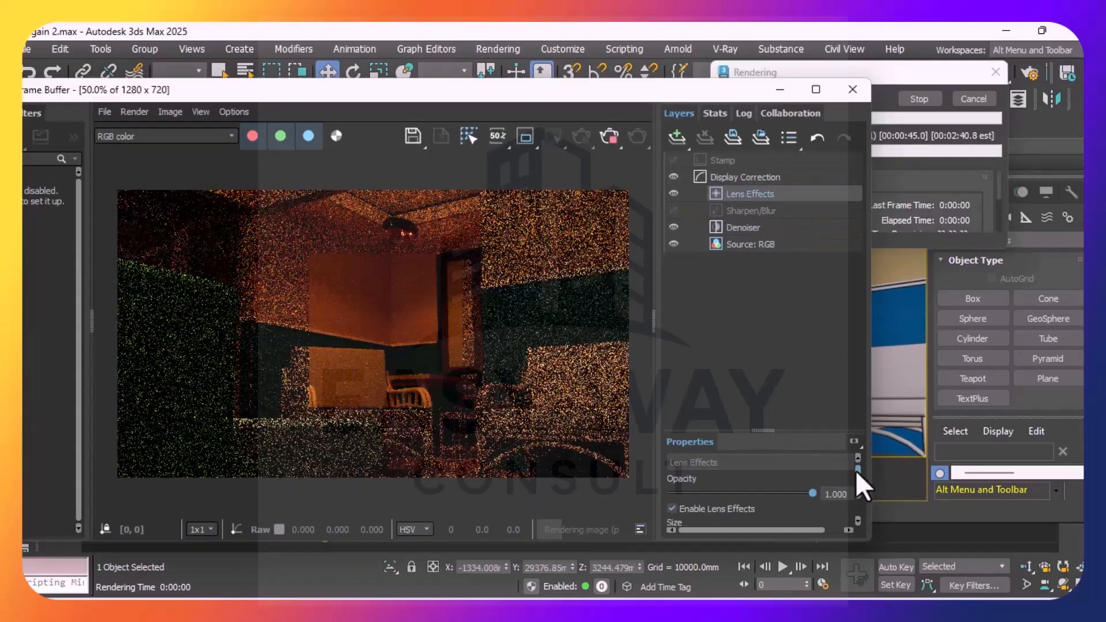
Raise the Lens Effects layer's intensity to 7.797 and its size to 44.633 during the seating-area render
mouse_move(855, 470)
left_mouse_down()
mouse_move(852, 483)
mouse_move(858, 472)
left_mouse_up()
left_click(698, 479)
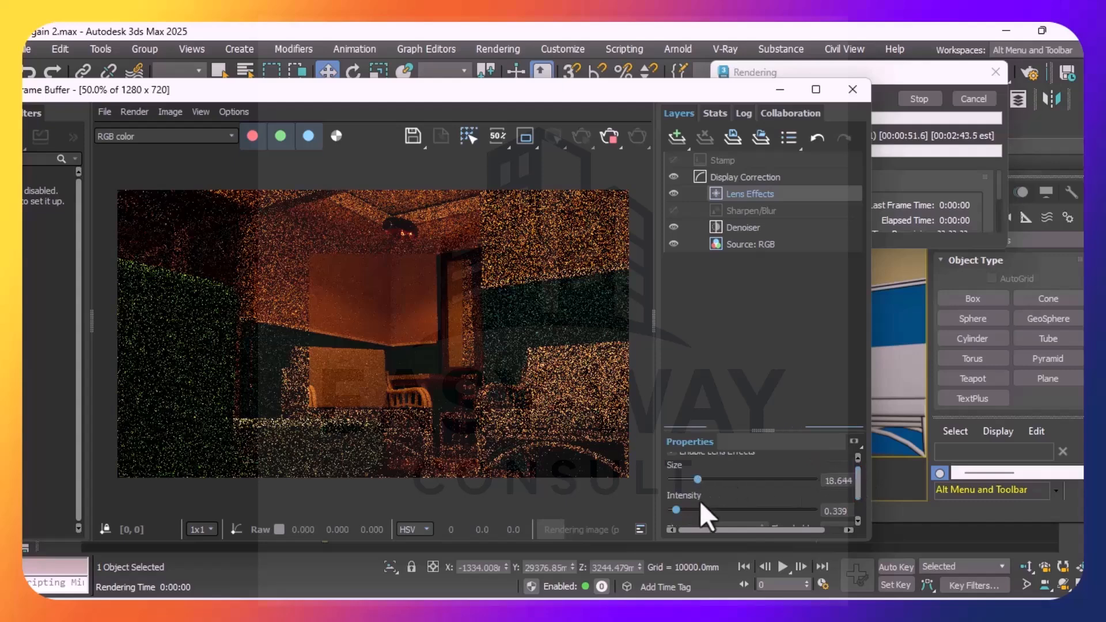
left_click(688, 510)
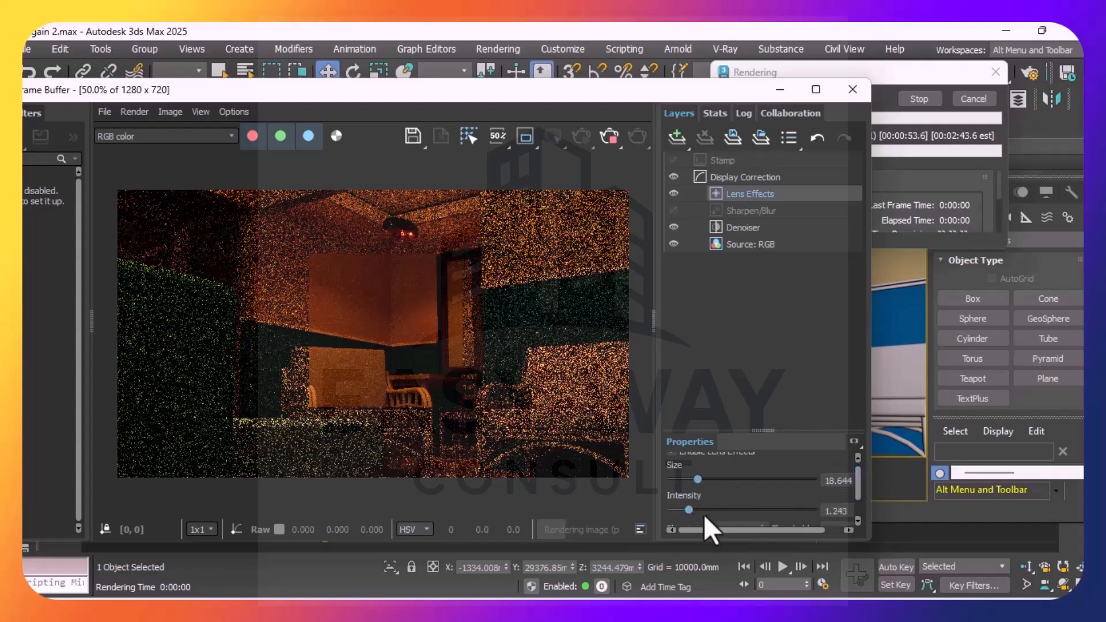
left_click(714, 509)
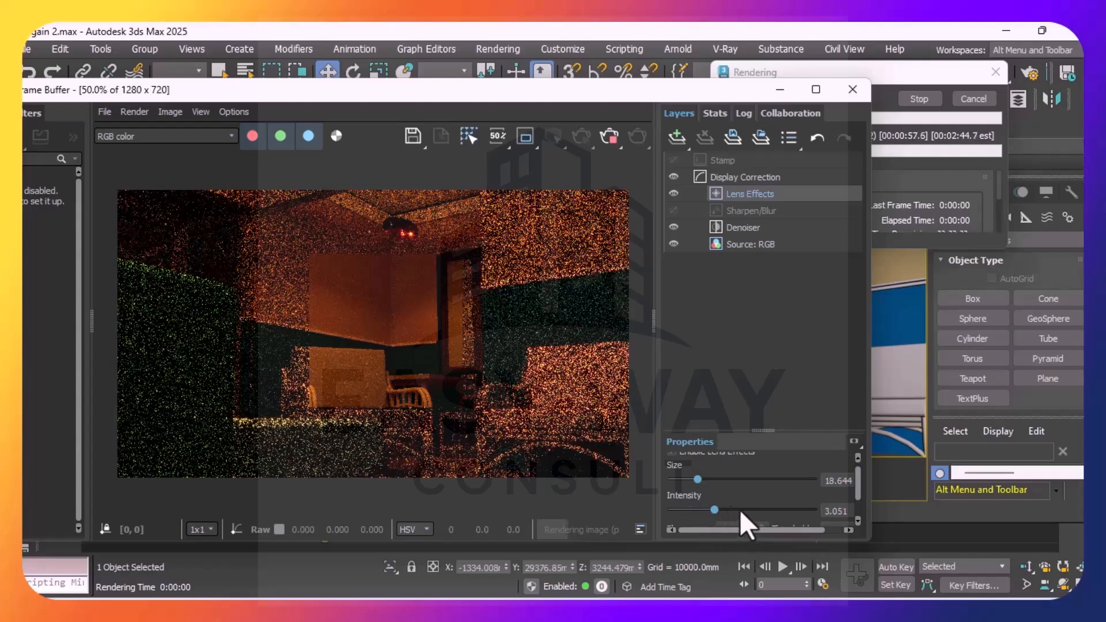
left_click(757, 509)
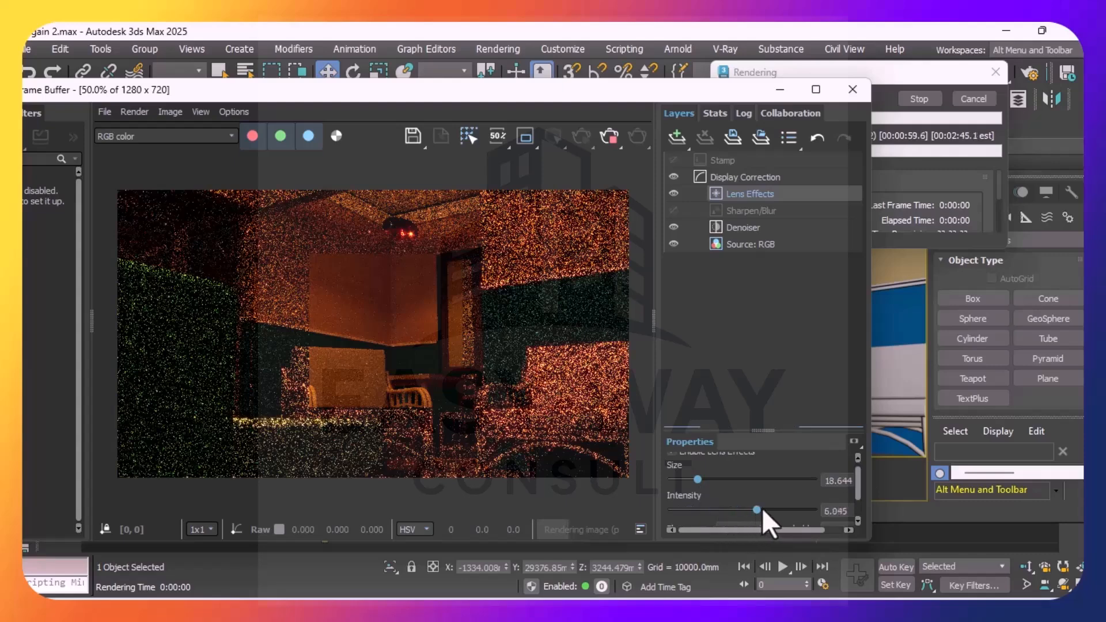
left_click(780, 509)
left_click(734, 480)
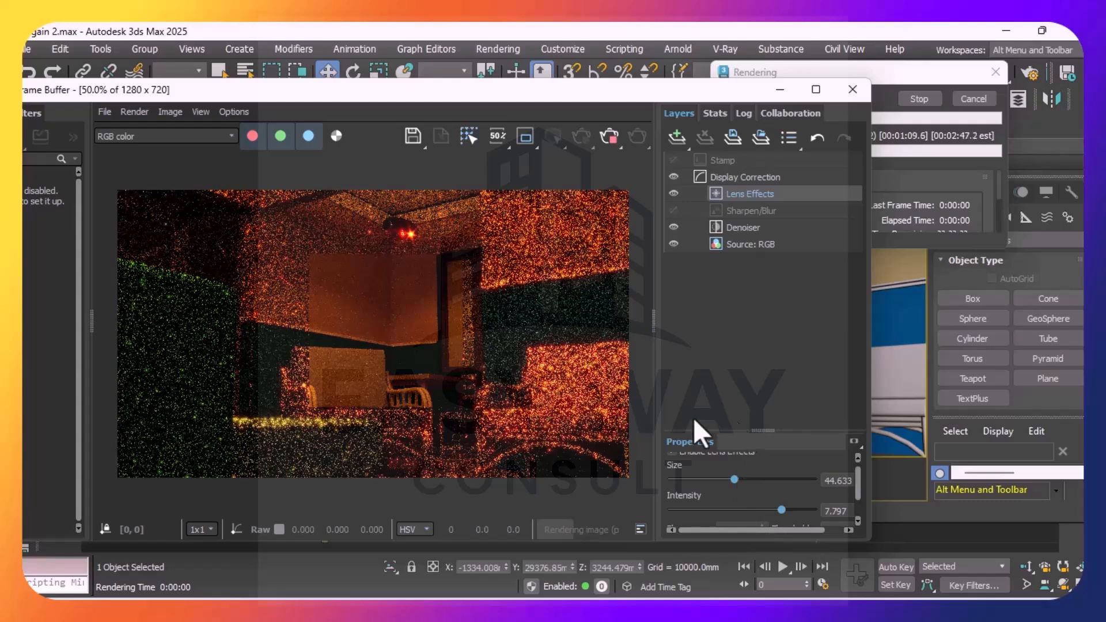
Lower the Lens Effects intensity to 0.791 with the Denoiser layer hidden, and reduce the size below 30.508 with the Denoiser shown again
left_click(690, 226)
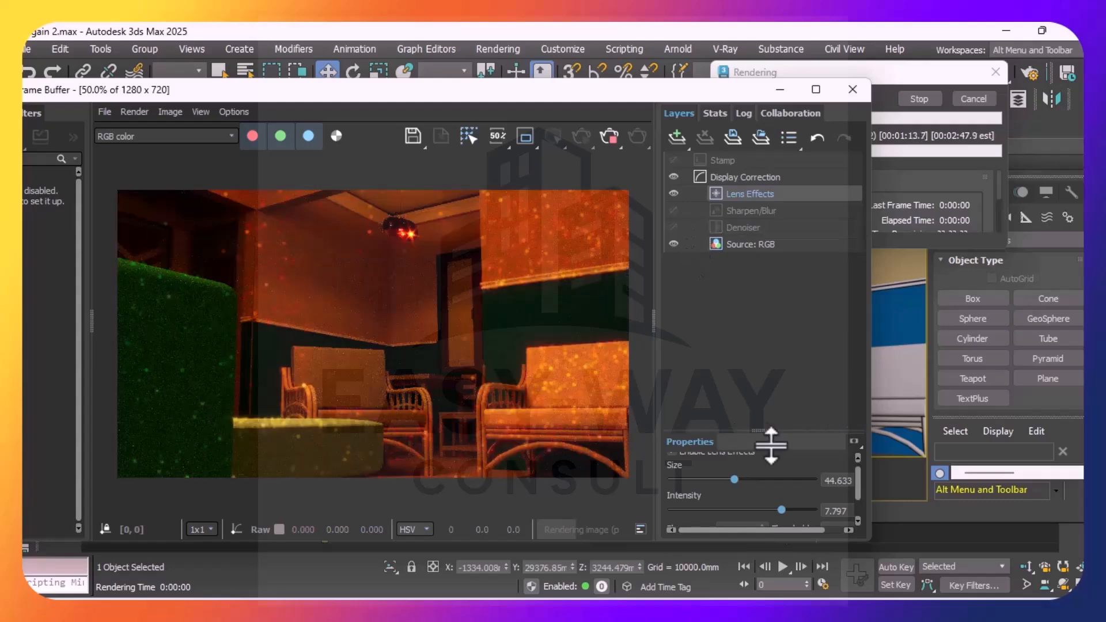
left_click(741, 510)
left_click(723, 510)
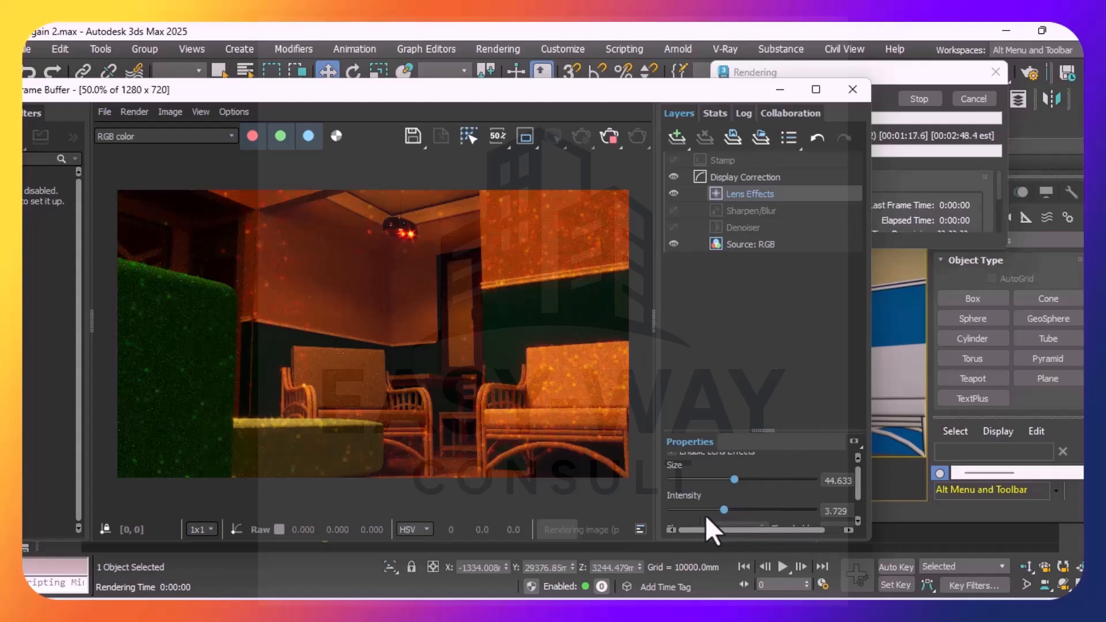
left_click(702, 509)
left_click(689, 509)
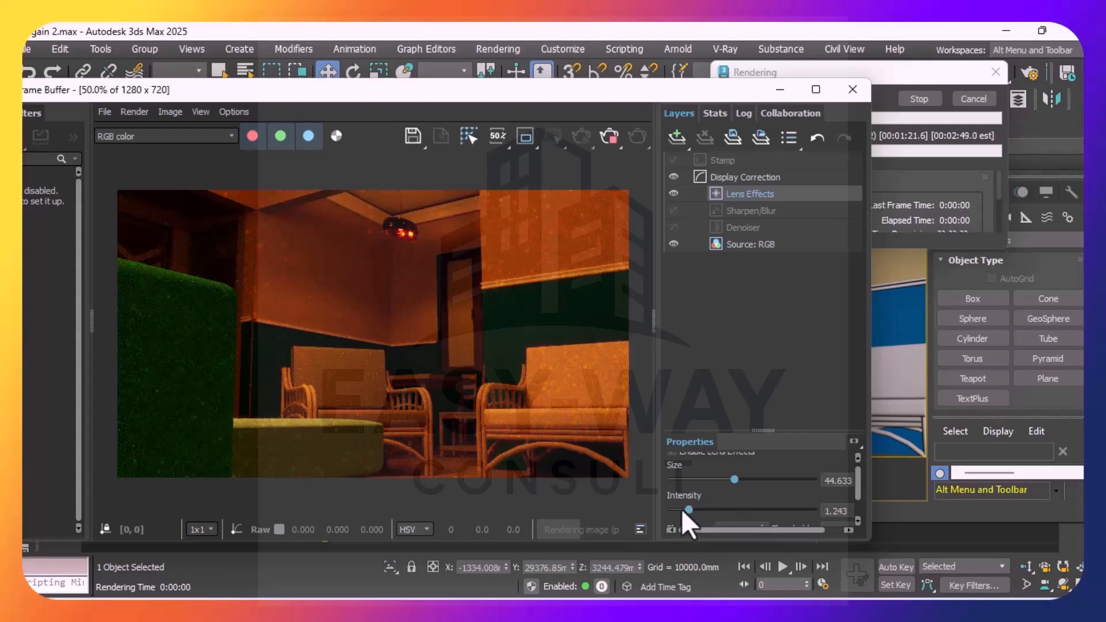
left_click(681, 509)
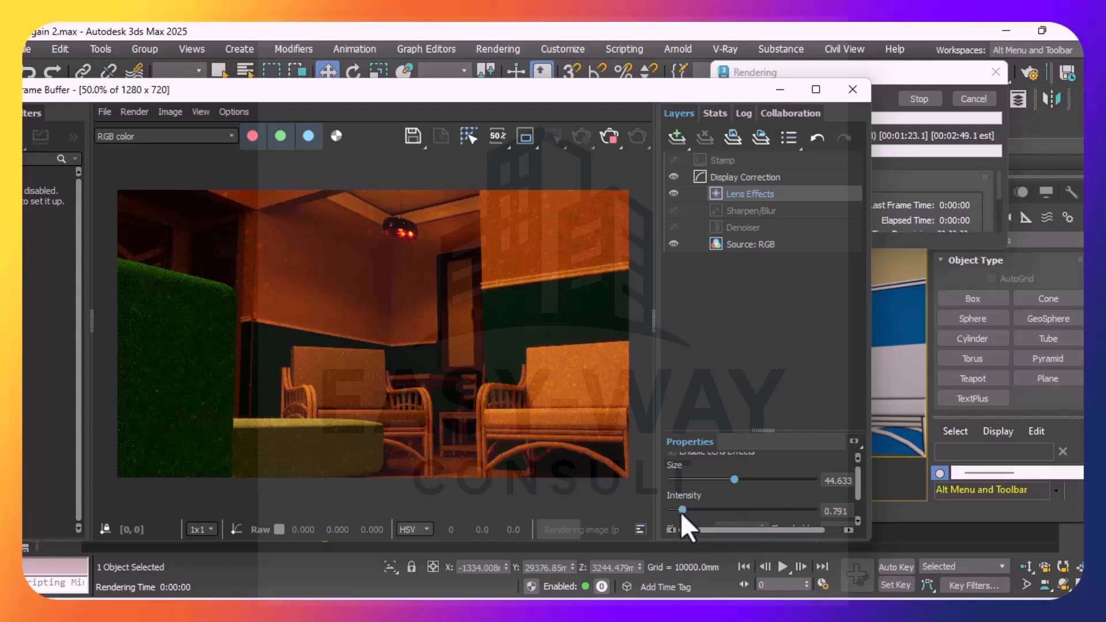
left_click(673, 226)
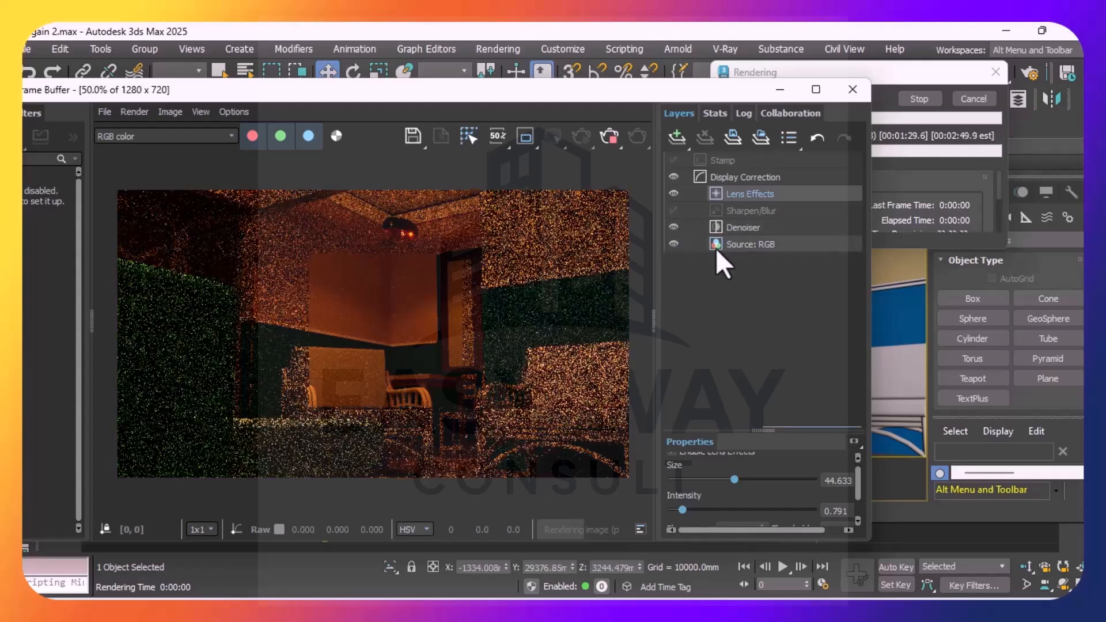
left_click(713, 479)
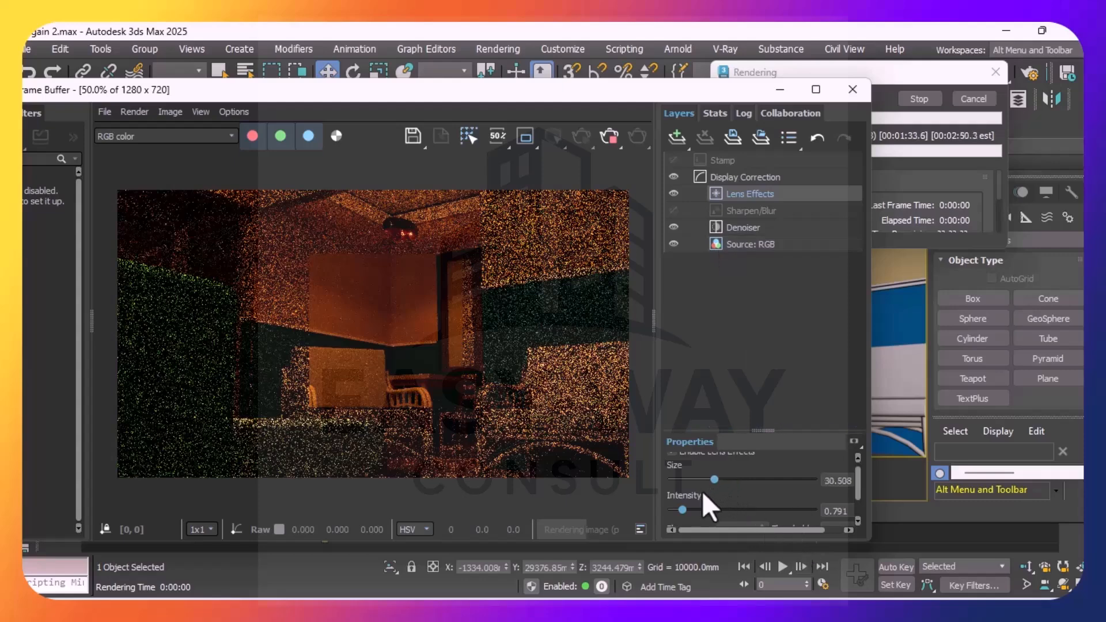
left_click(692, 479)
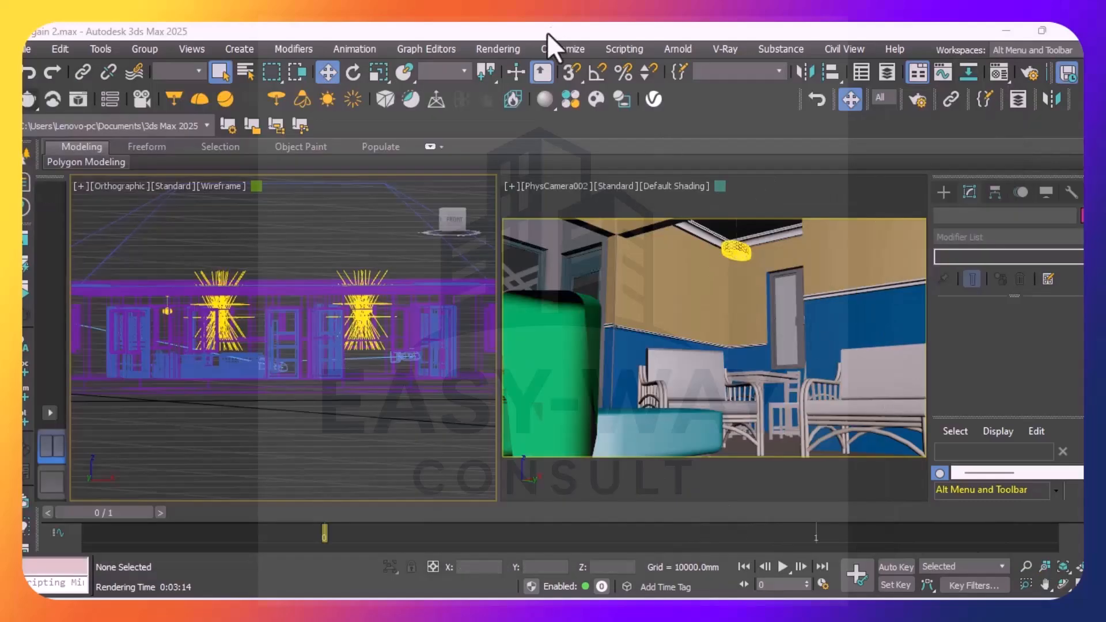
Show the living room from above in the wireframe view and start the Line spline tool
left_click(451, 212)
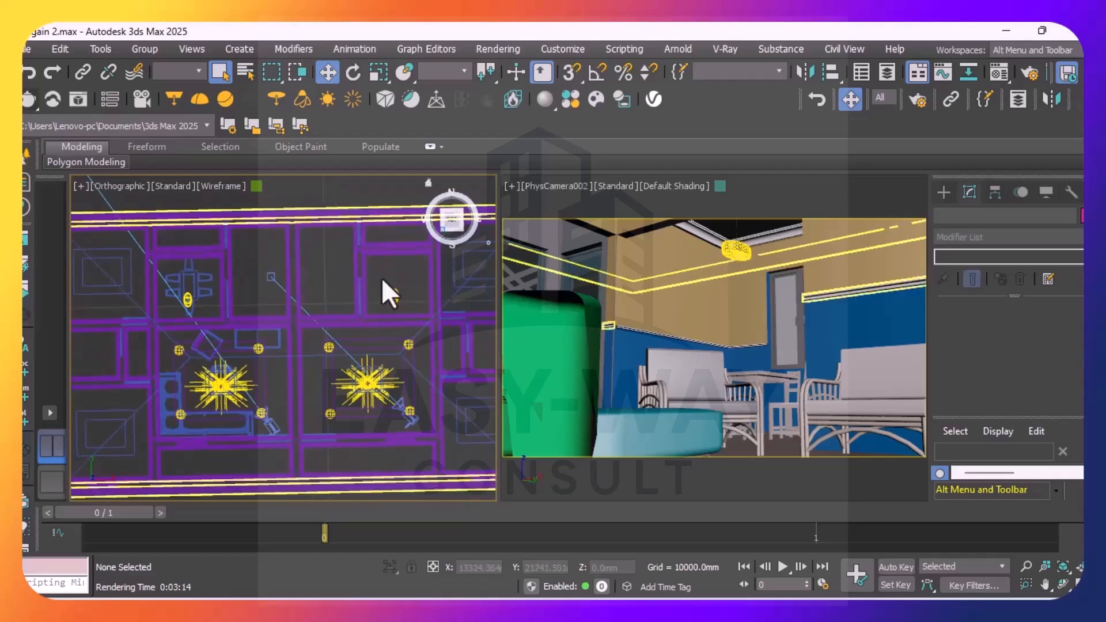
scroll(205, 368, "up", 3)
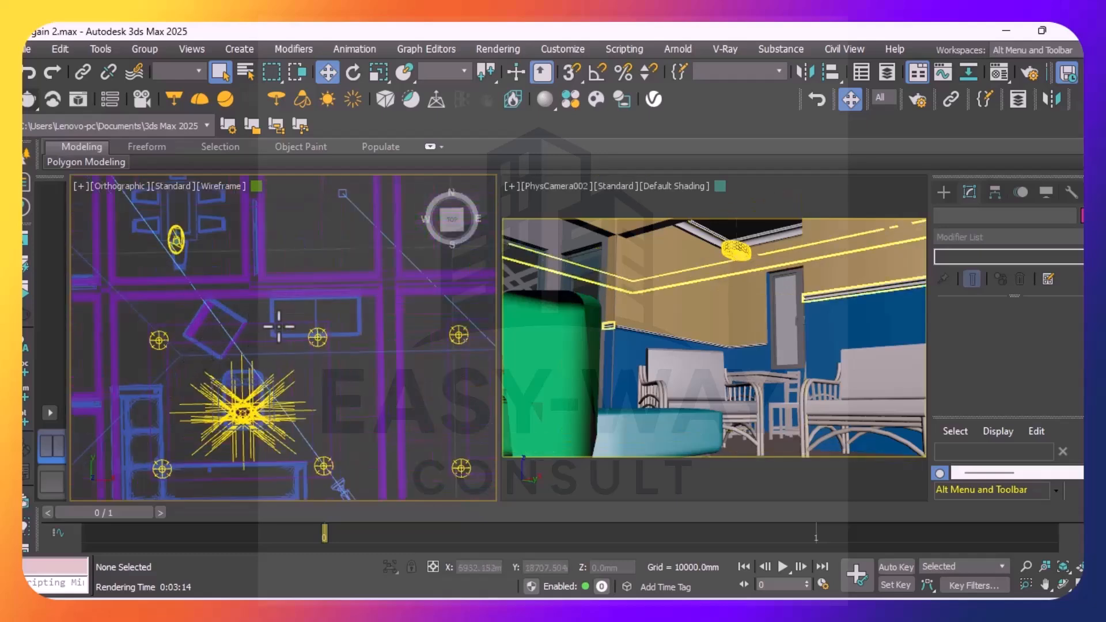
scroll(300, 327, "down", 3)
scroll(222, 326, "up", 4)
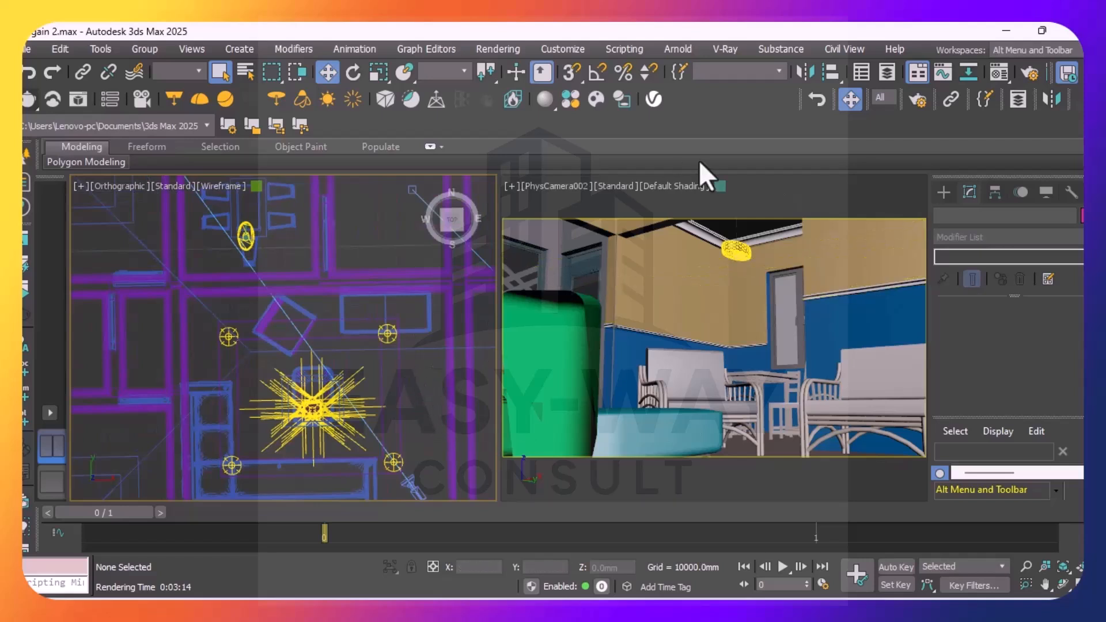
left_click(946, 198)
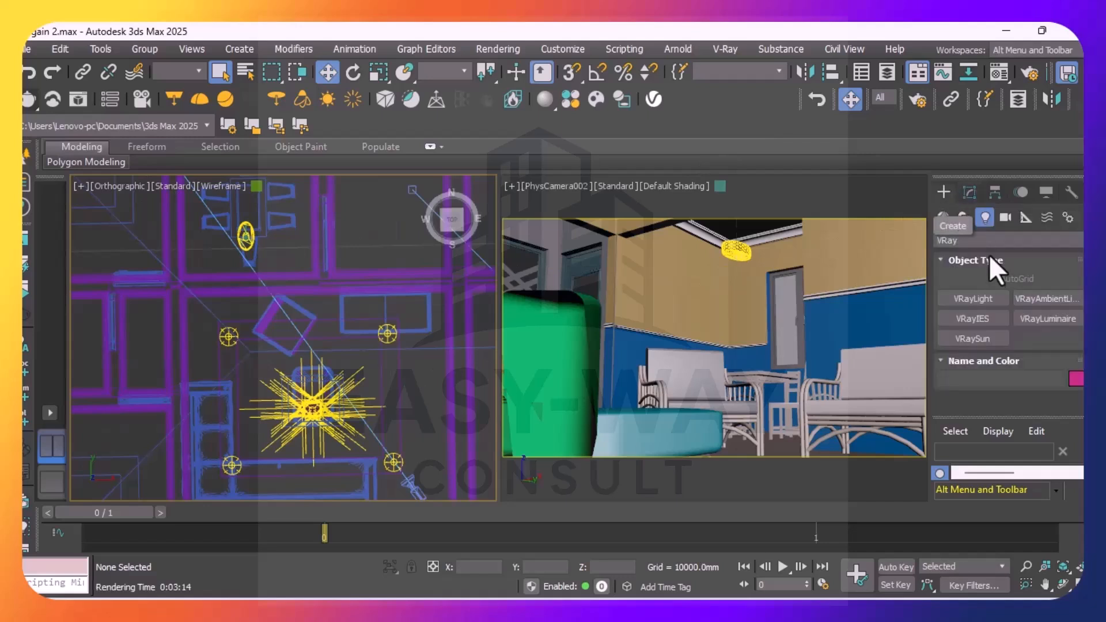
left_click(957, 214)
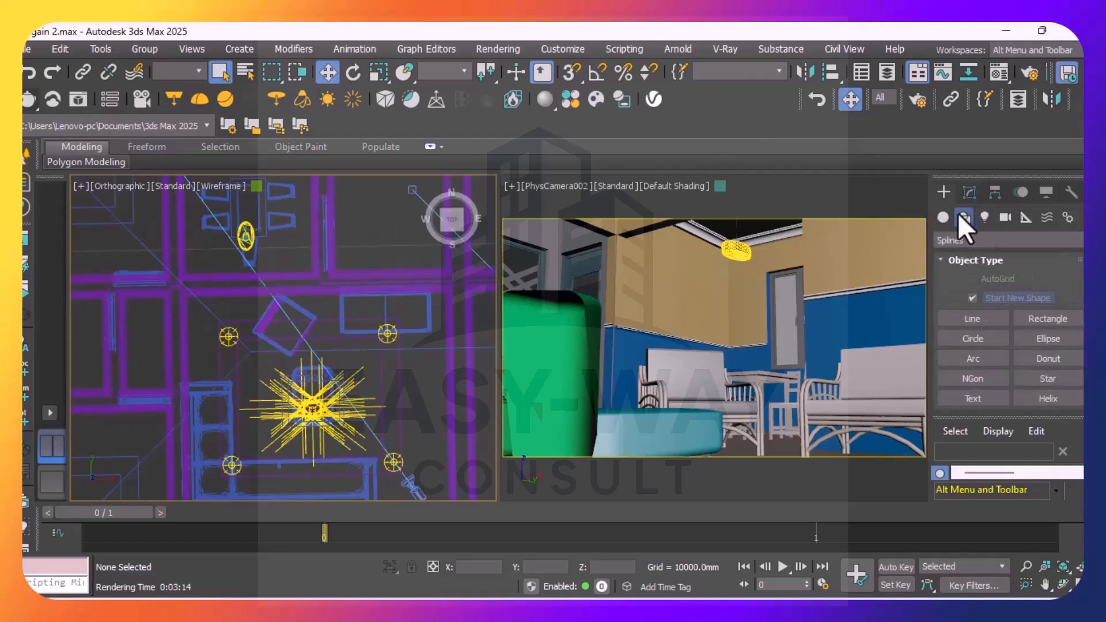
left_click(973, 320)
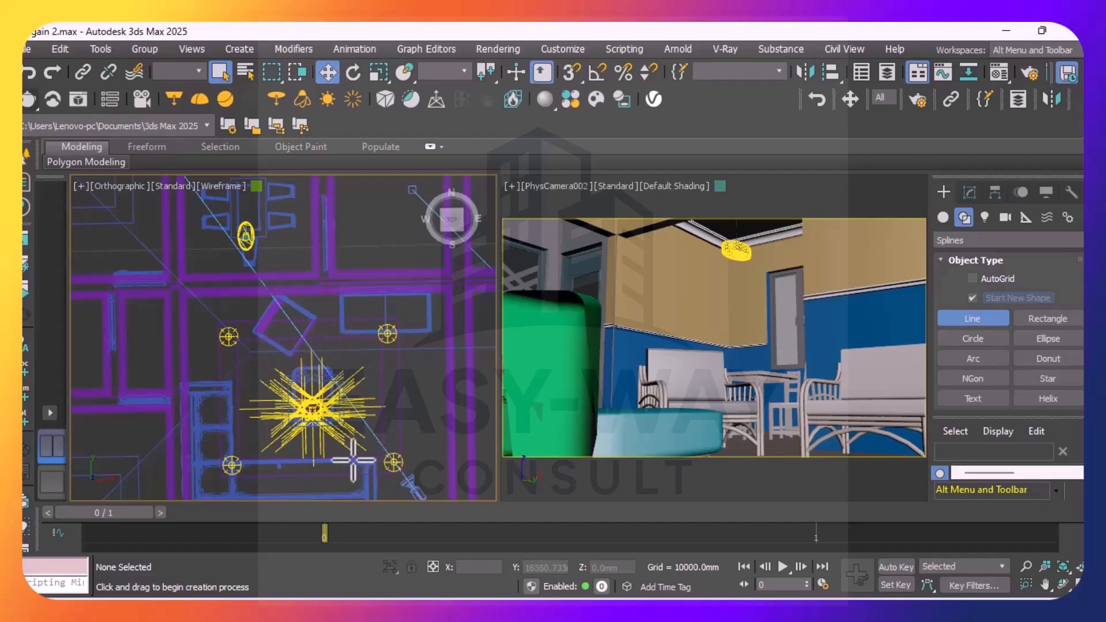
left_click(239, 441)
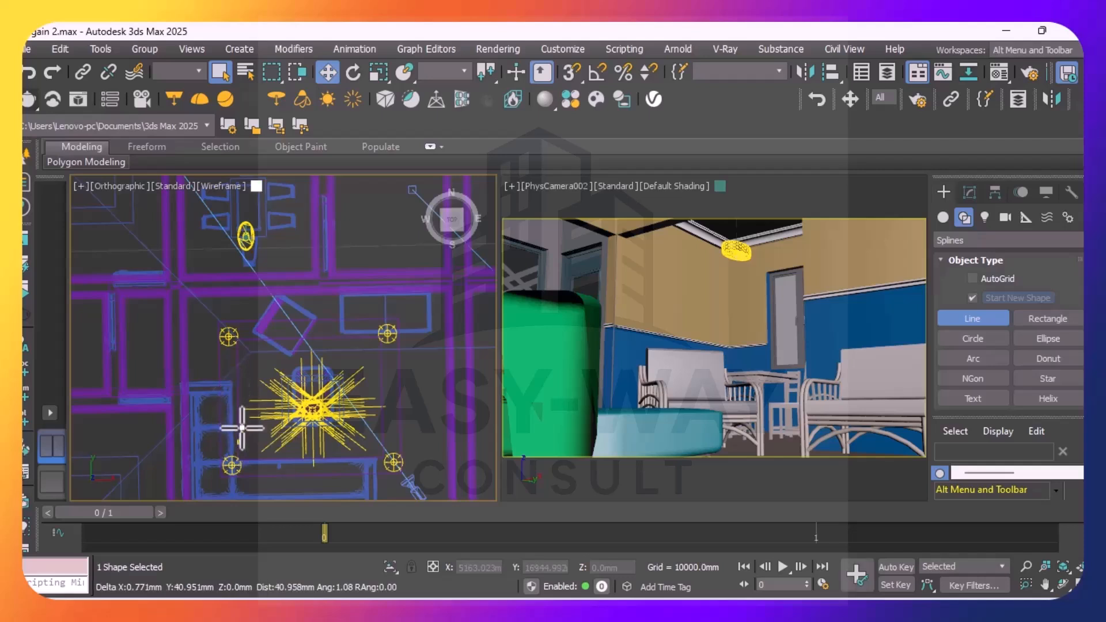
right_click(242, 429)
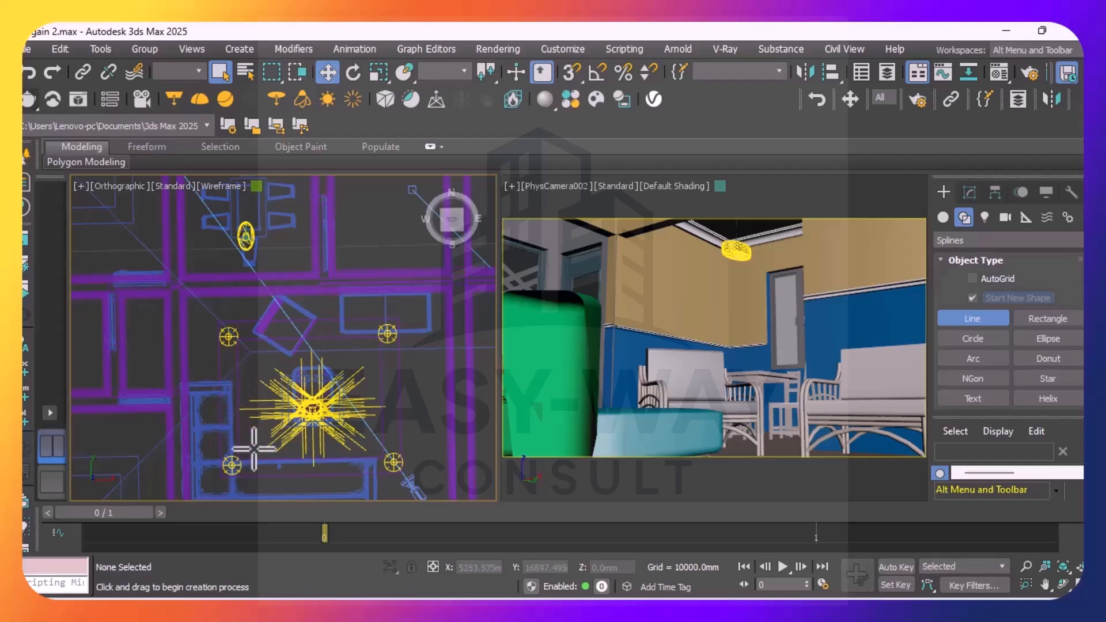
scroll(231, 458, "up", 5)
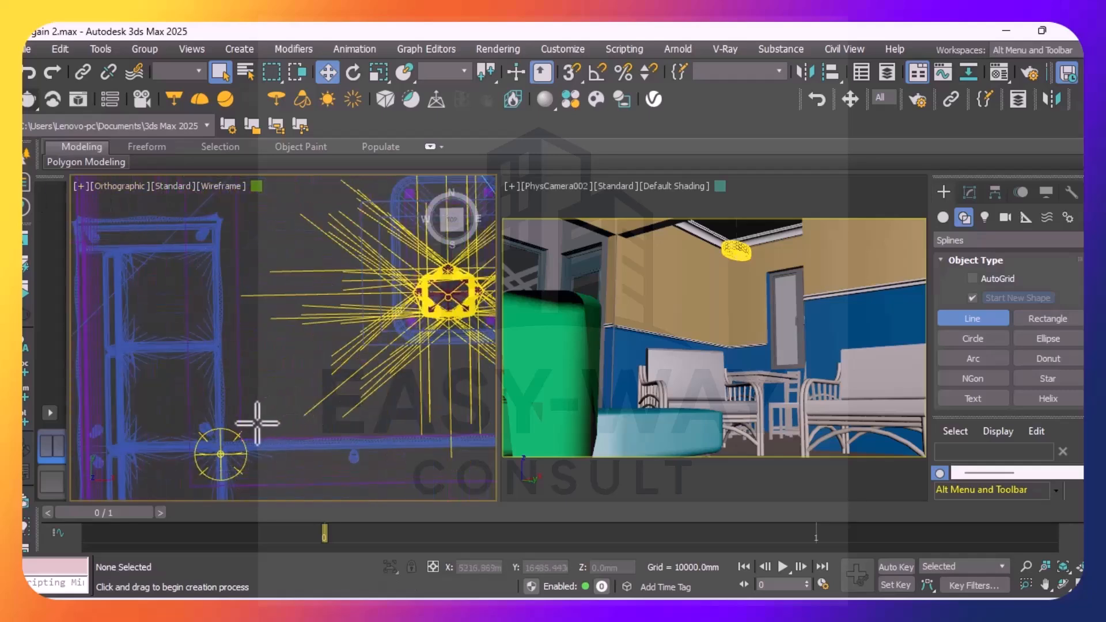
scroll(231, 428, "down", 3)
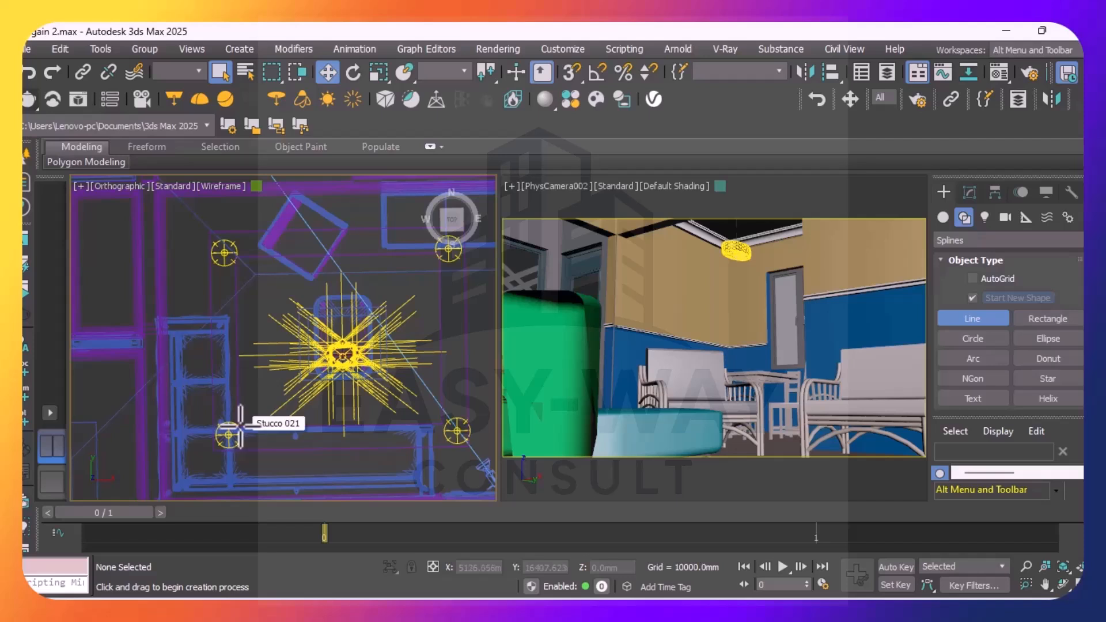
Draw the line's outer loop between the four living room ceiling lights, about 2440 mm by 2090 mm, stopping just short of its start point
left_click(239, 426)
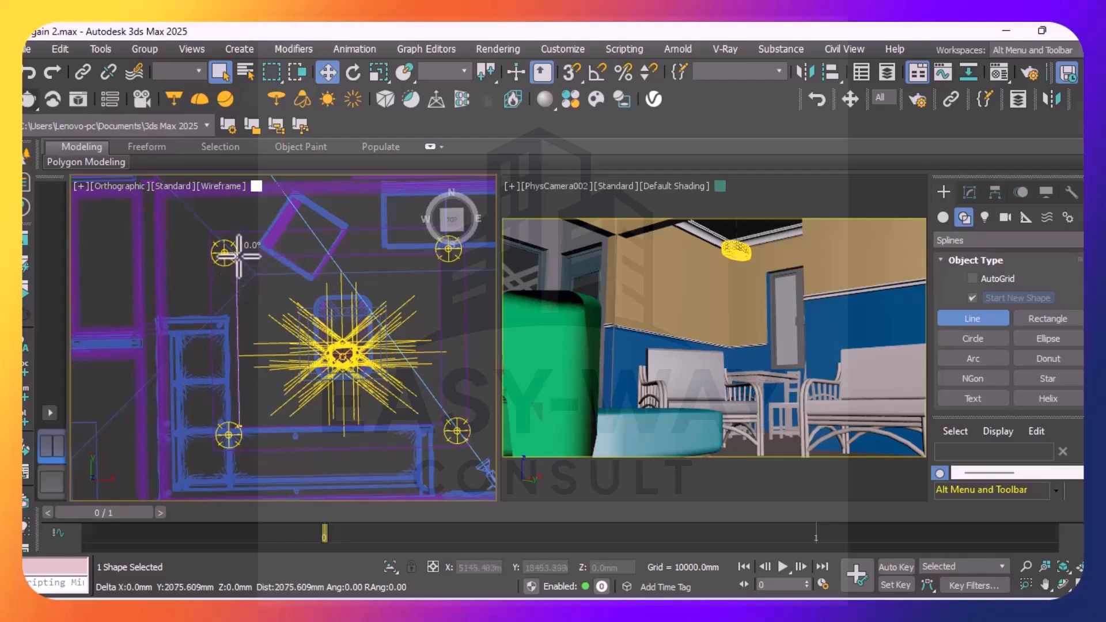
left_click(238, 254)
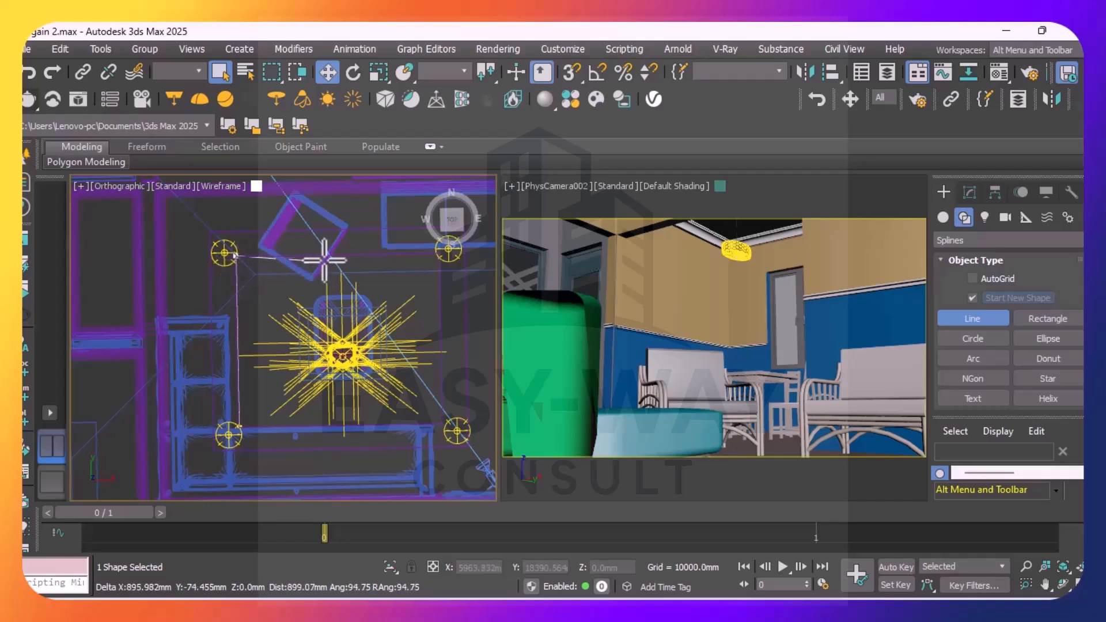
left_click(438, 252)
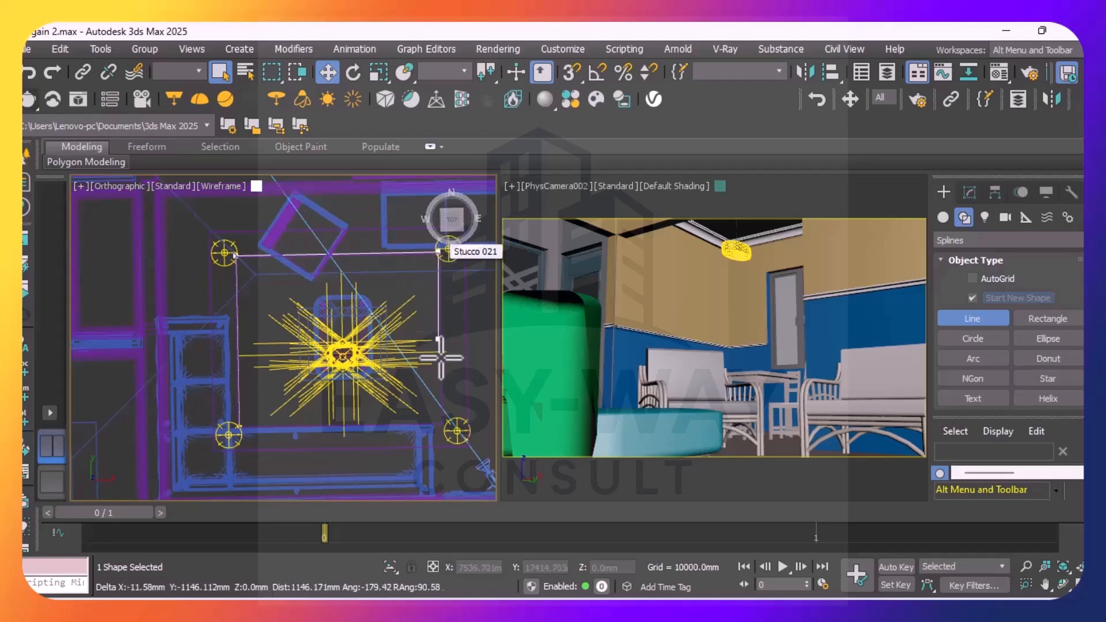
left_click(442, 421)
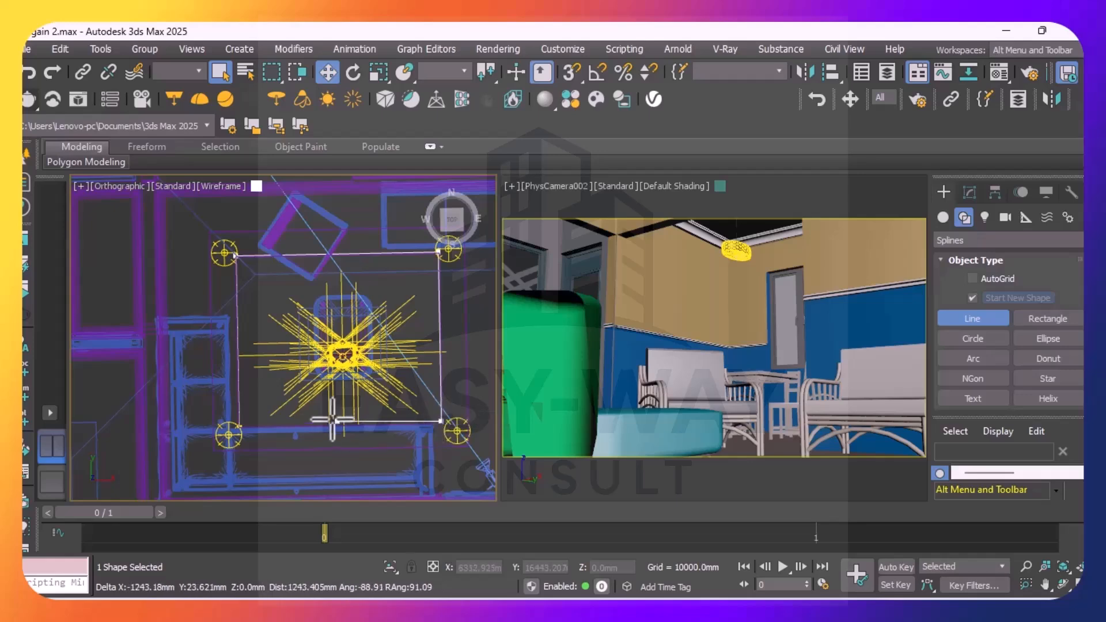
scroll(242, 429, "up", 3)
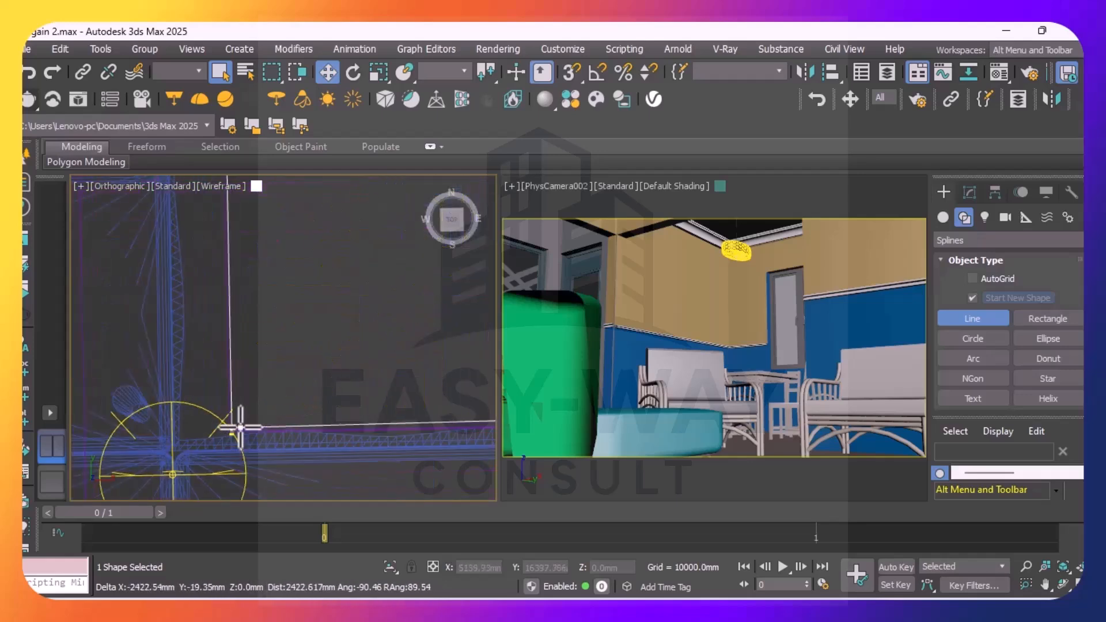
scroll(237, 432, "up", 2)
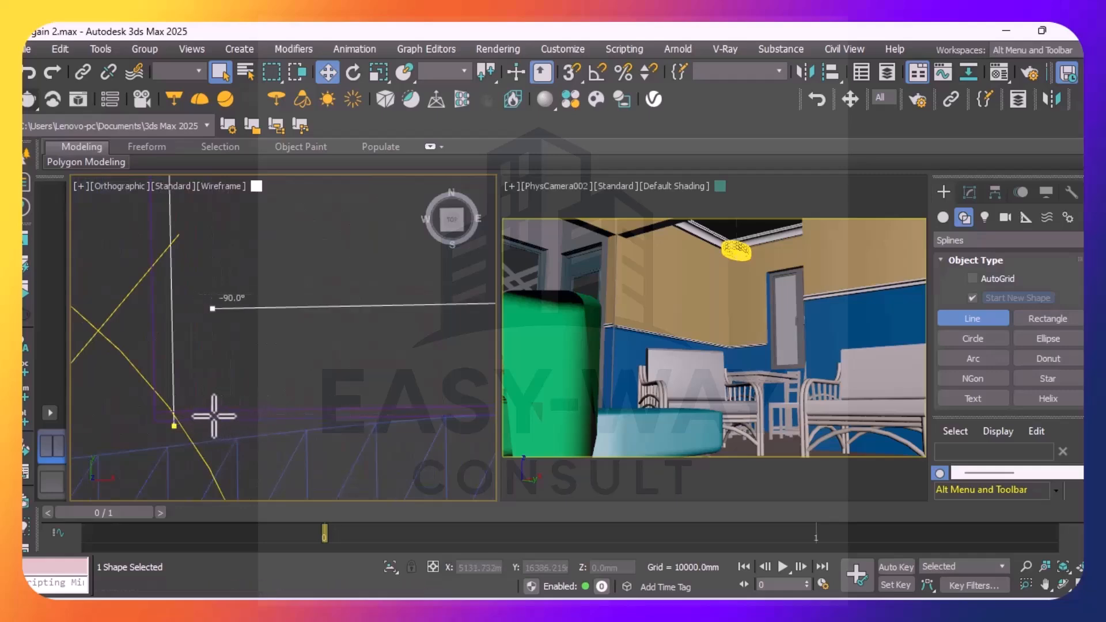
scroll(208, 405, "down", 4)
scroll(206, 403, "down", 5)
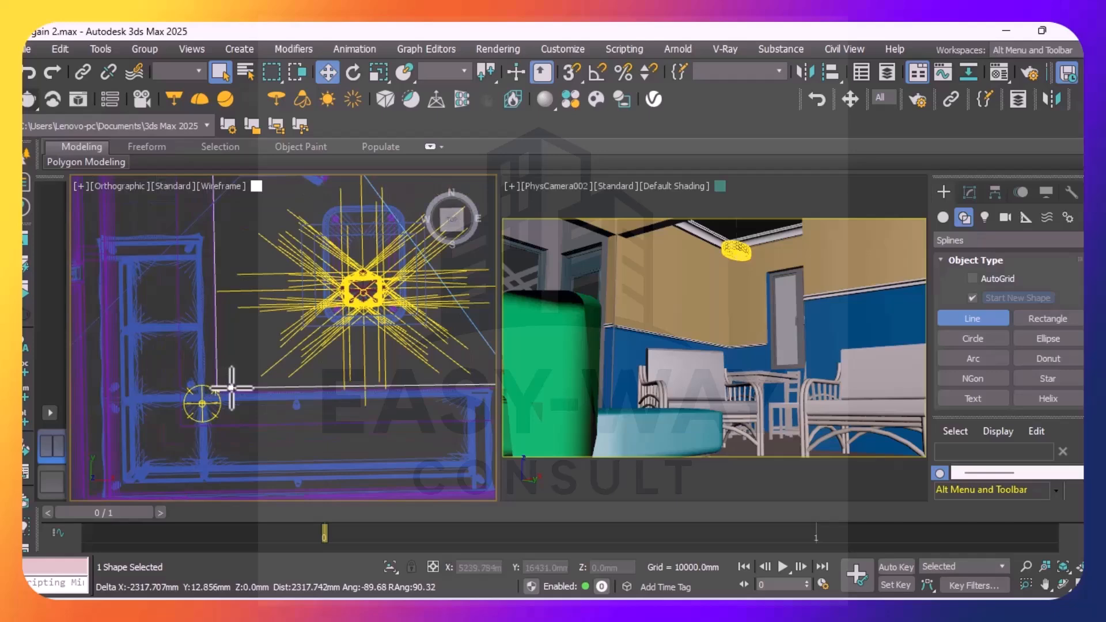
scroll(228, 390, "up", 5)
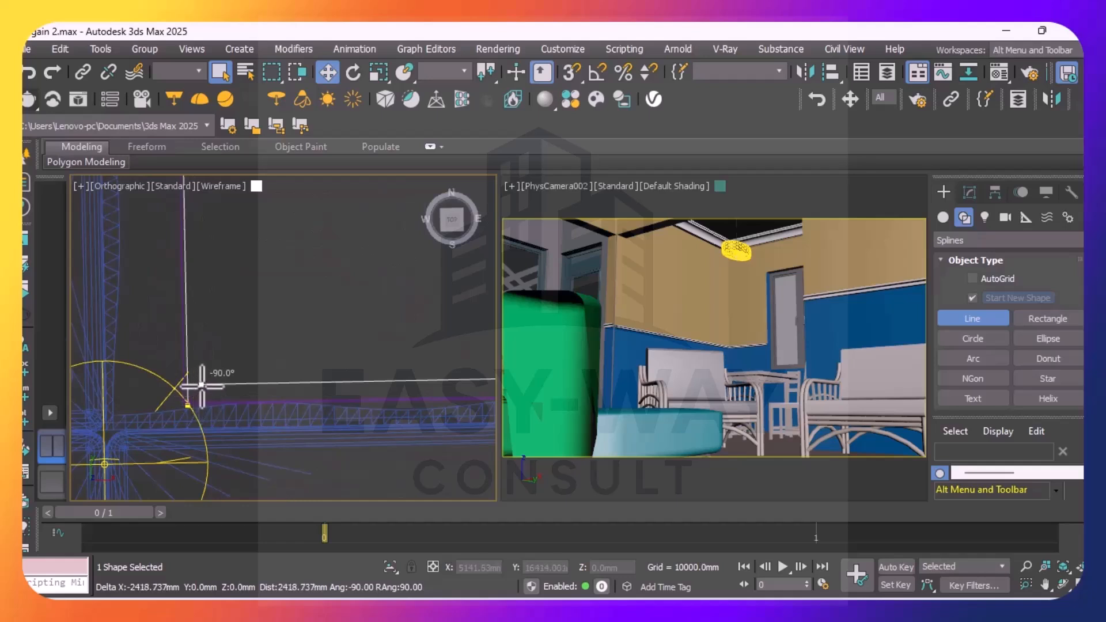
left_click(202, 386)
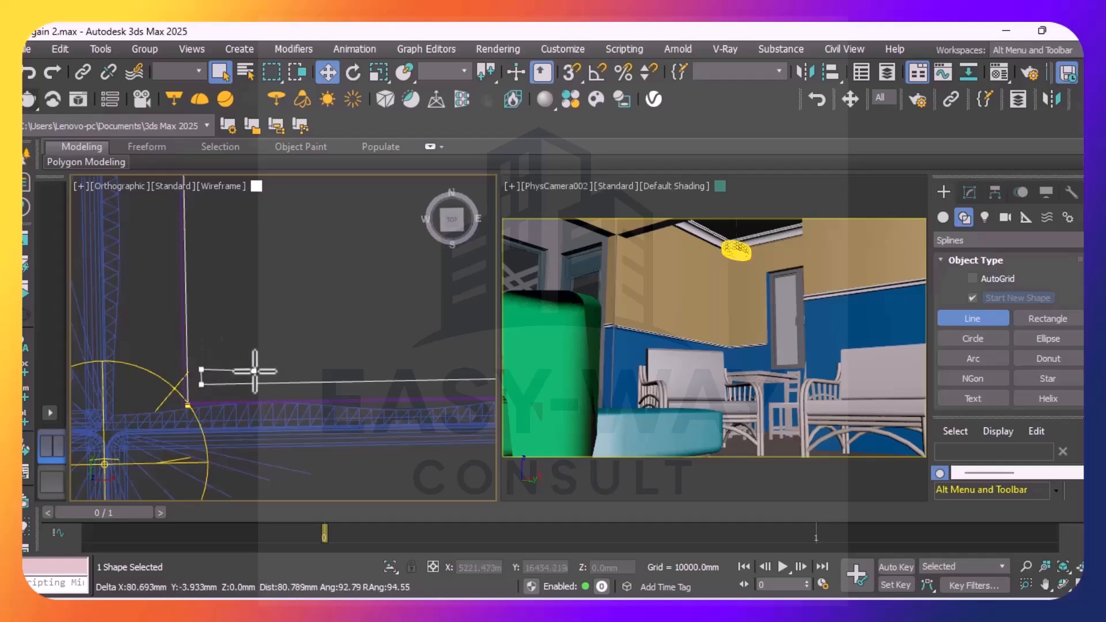
Continue the line just inside the outer loop, about 2381 mm along the sofa side and about 1963 mm along the adjoining side
scroll(291, 363, "down", 5)
middle_click_drag(363, 353, 237, 303)
scroll(412, 309, "up", 3)
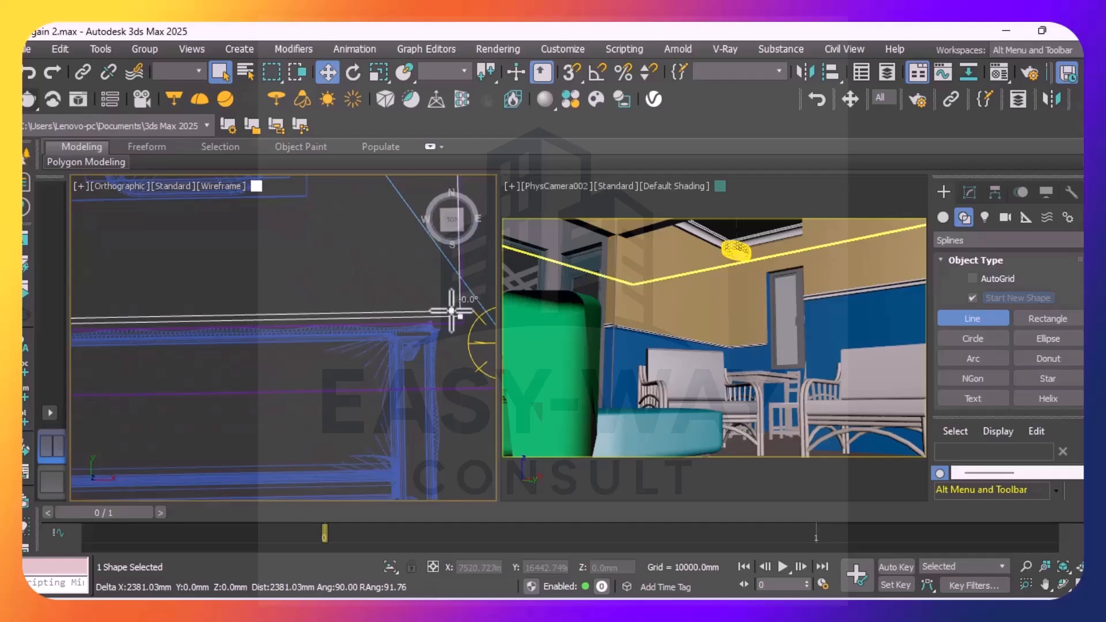
scroll(450, 299, "down", 3)
middle_click_drag(437, 333, 441, 377)
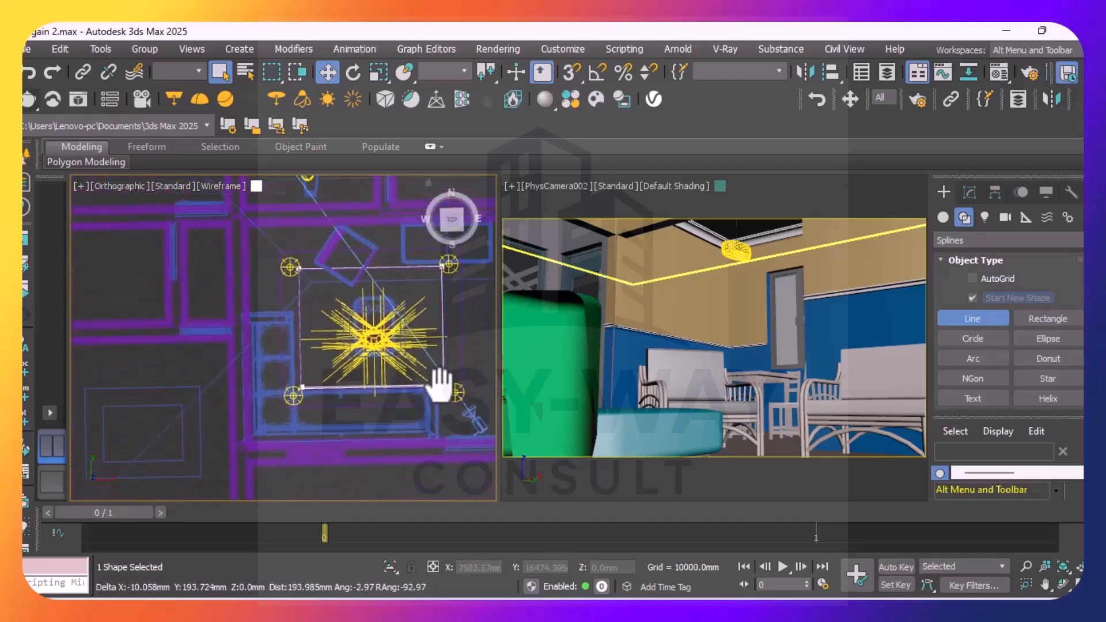
scroll(436, 315, "up", 3)
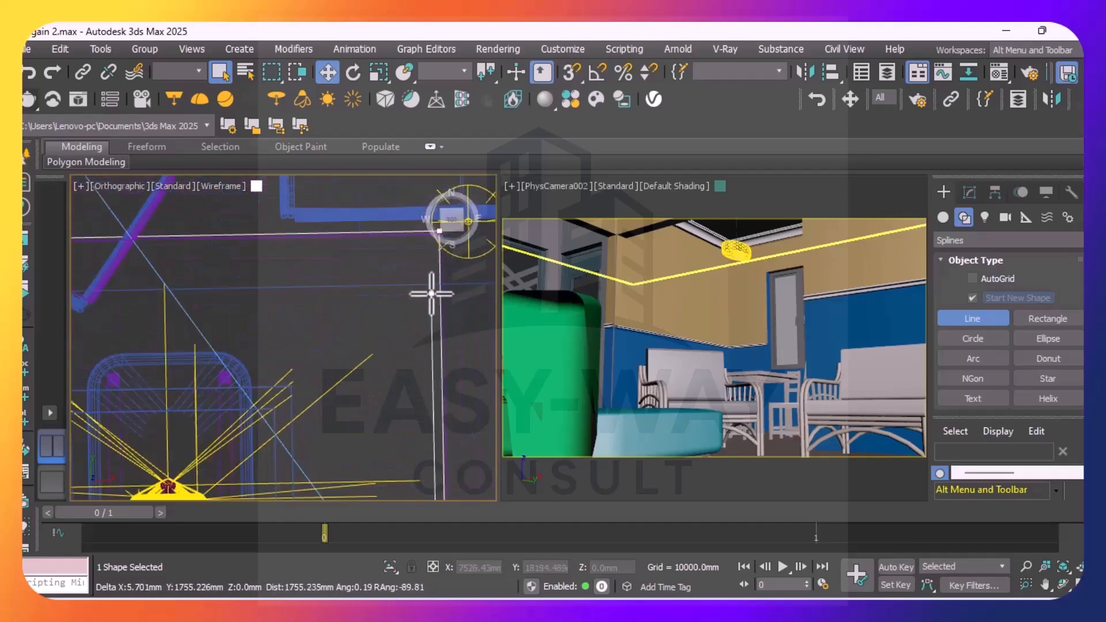
left_click(435, 245)
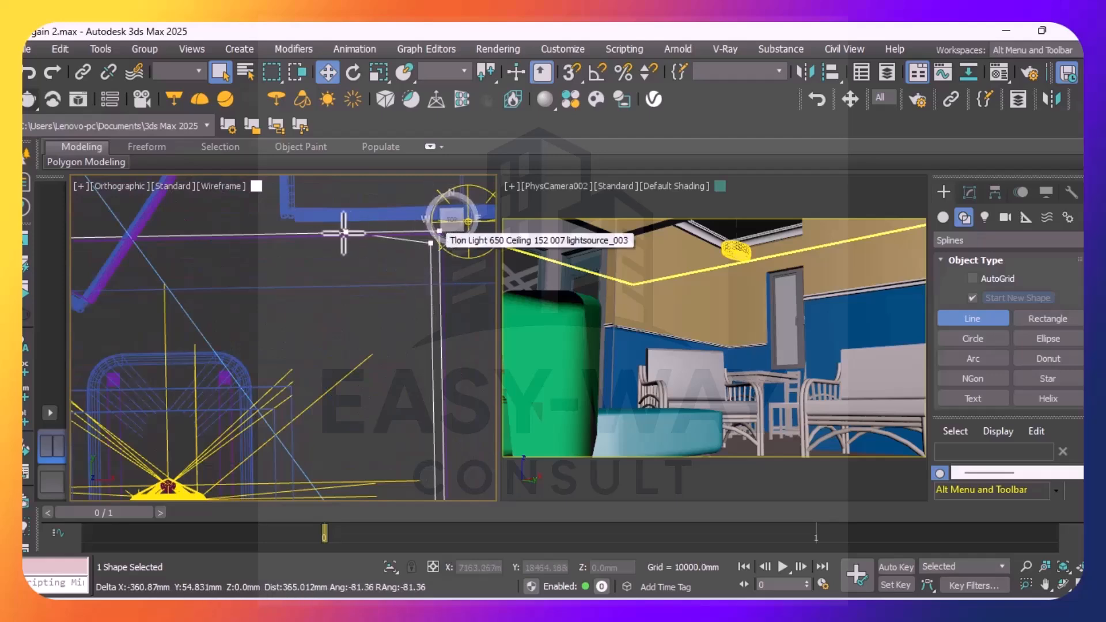
Finish the line's inner loop with the far side and a last side about 2024 mm long, and close the spline at its start point
scroll(288, 246, "down", 3)
scroll(237, 249, "up", 3)
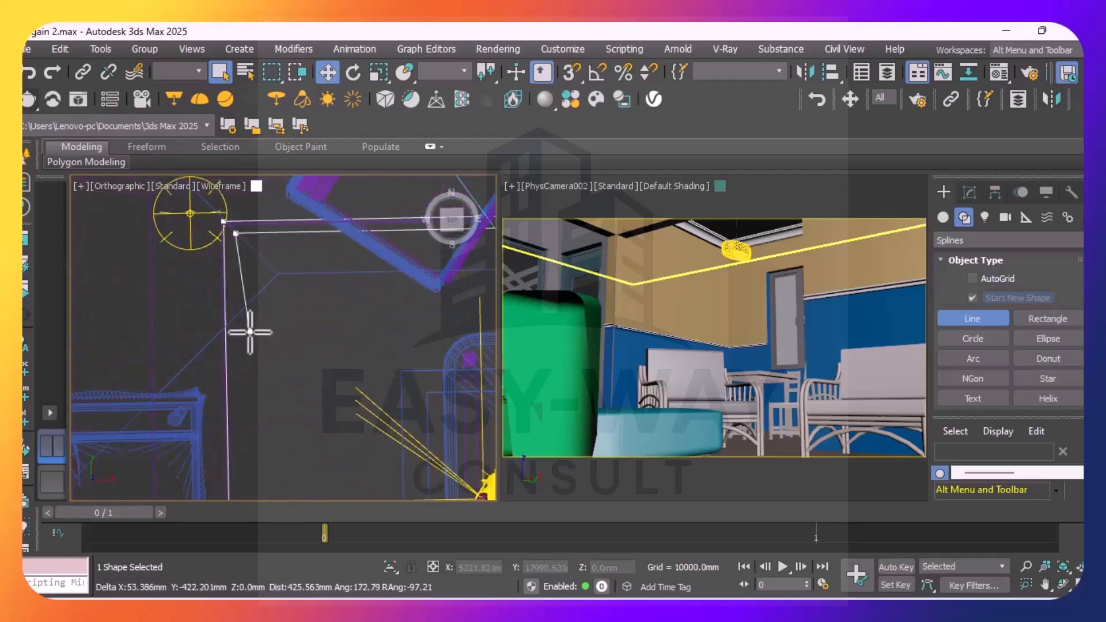
scroll(246, 311, "down", 4)
middle_click_drag(241, 314, 253, 268)
scroll(246, 284, "up", 6)
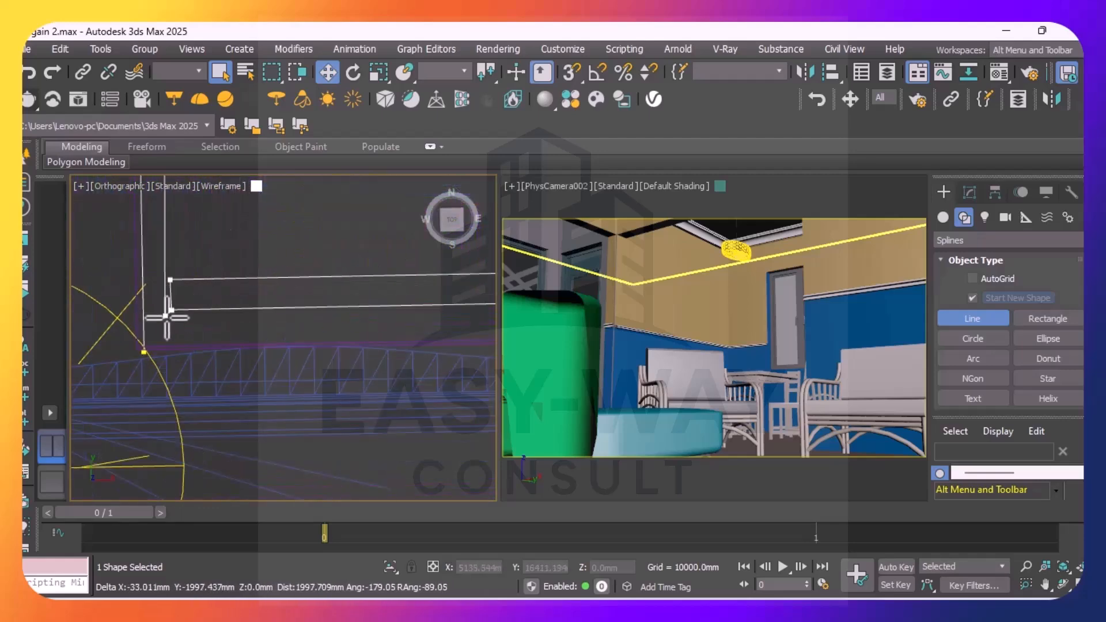
left_click(208, 349)
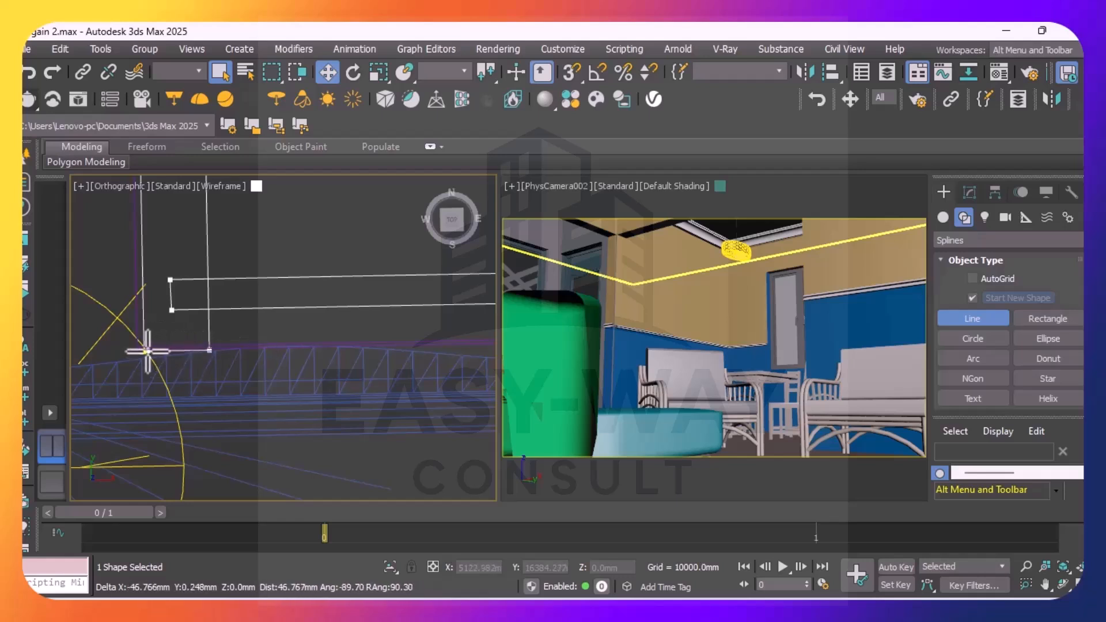
scroll(144, 351, "up", 3)
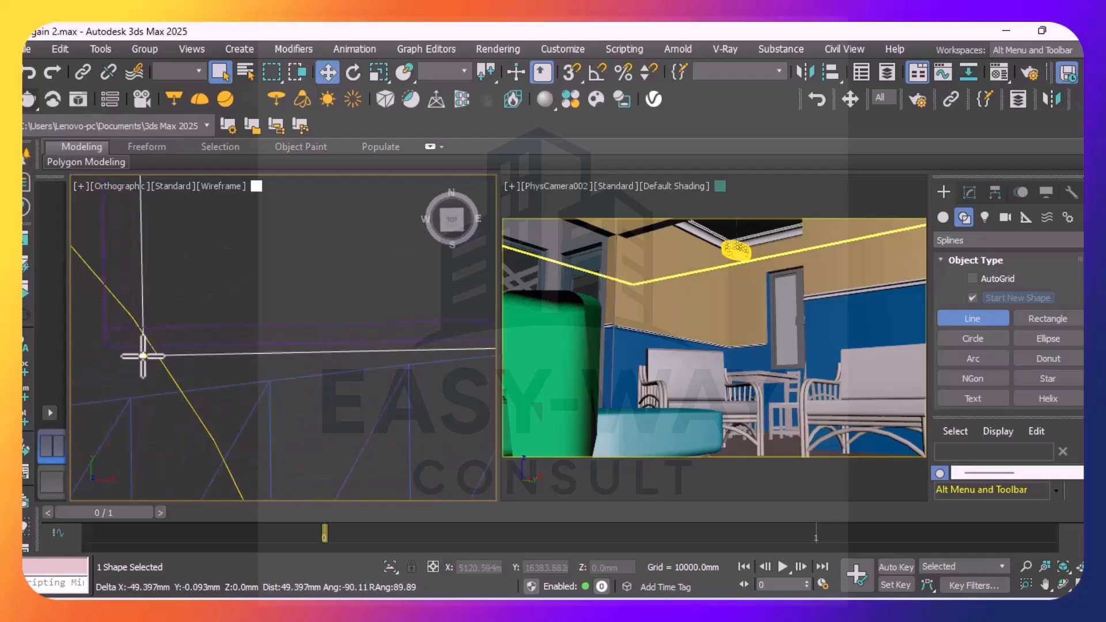
left_click(142, 356)
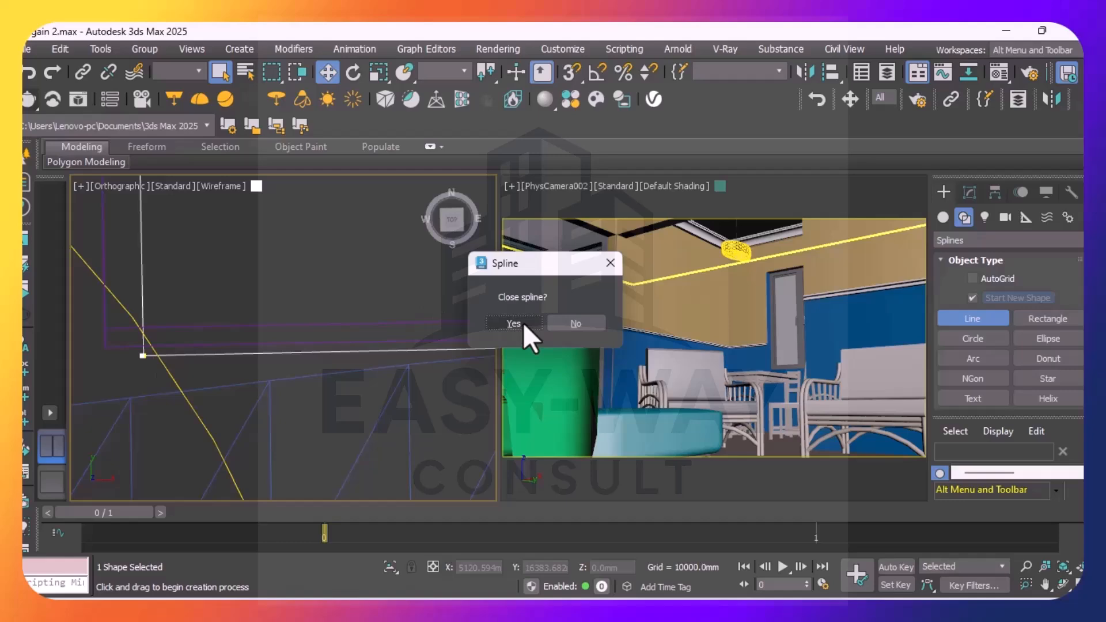
left_click(523, 323)
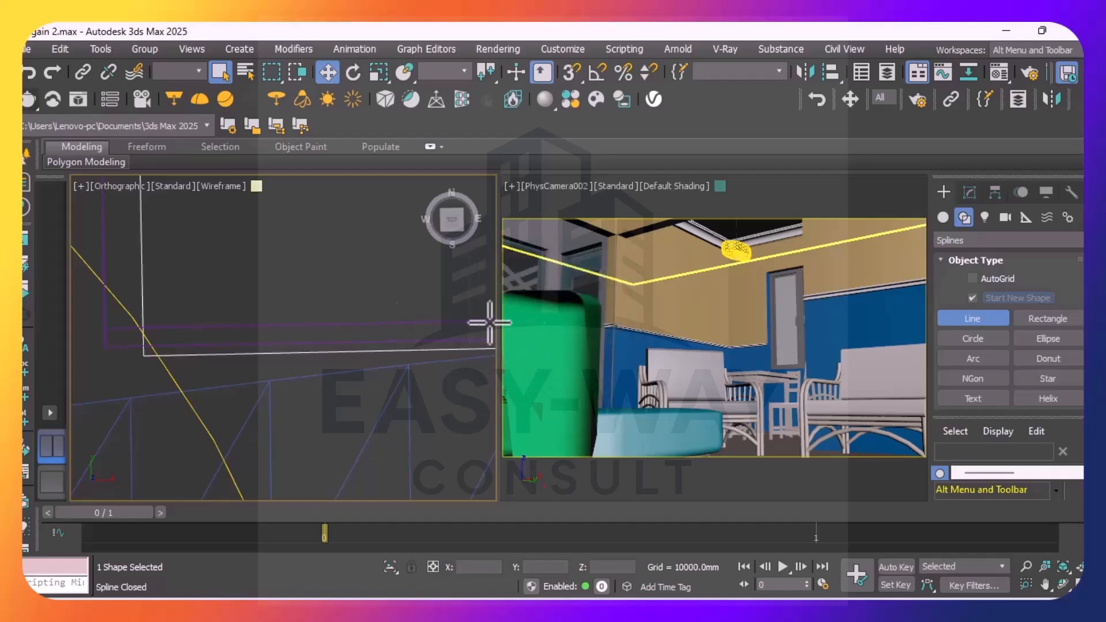
Switch from Line to the Move tool and examine the closed line's height in the room from an oblique front angle in wireframe
scroll(157, 344, "down", 6)
scroll(244, 323, "down", 10)
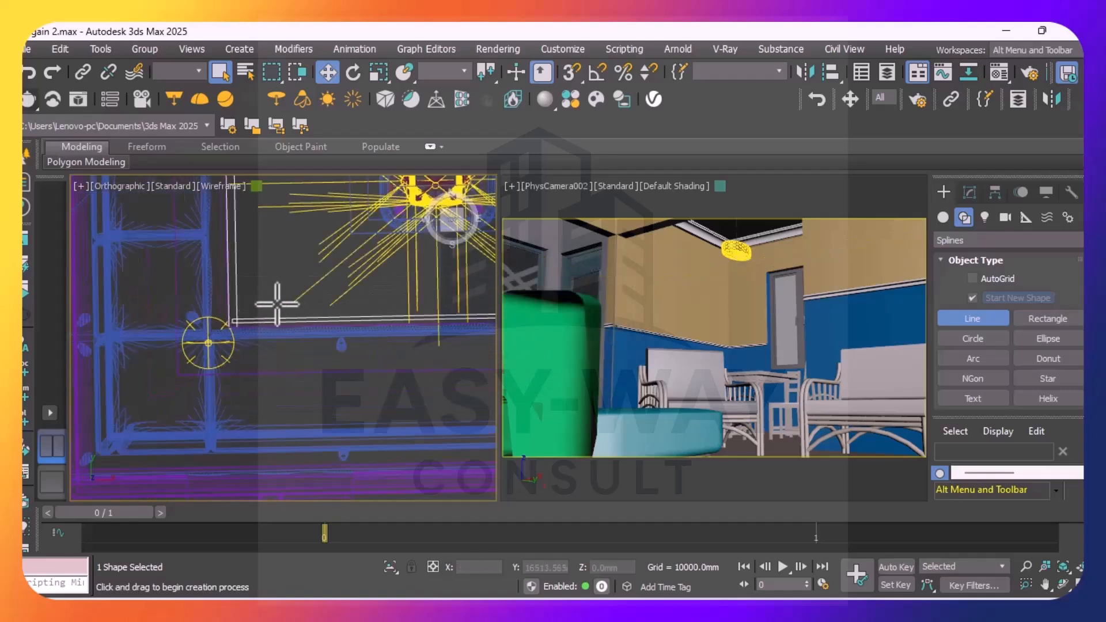
middle_click_drag(288, 305, 258, 391)
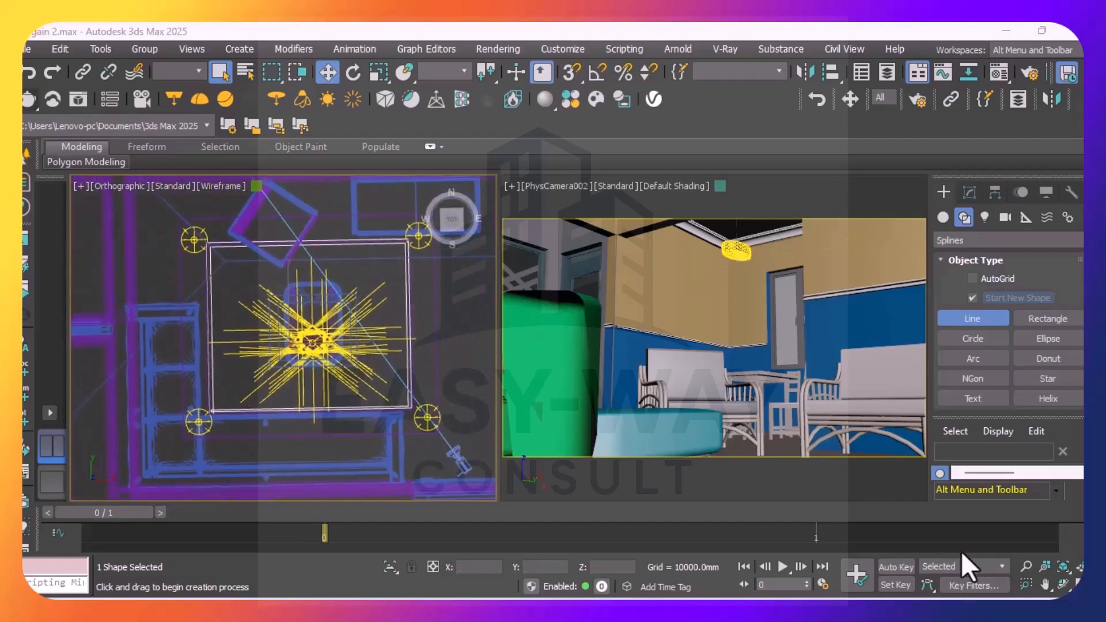
left_click(318, 71)
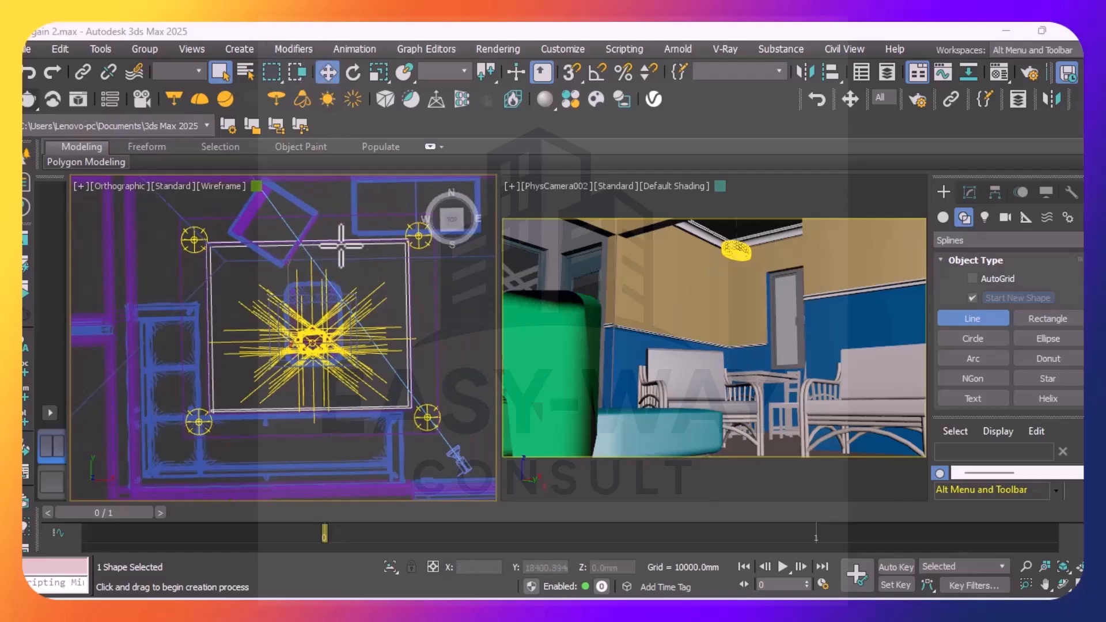
left_click(330, 74)
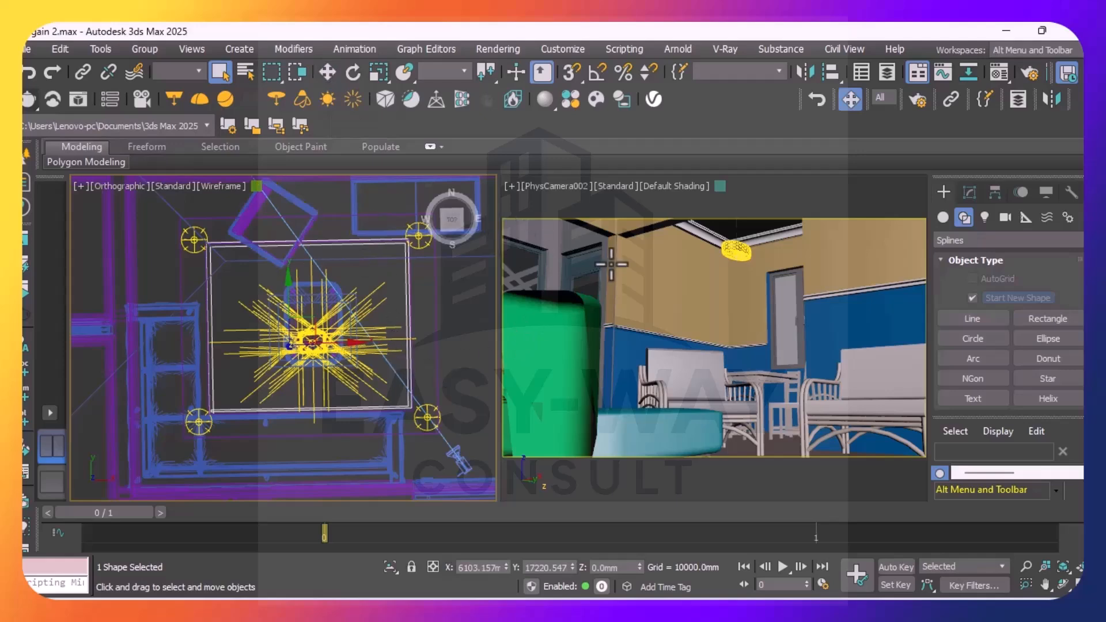
scroll(392, 323, "down", 5)
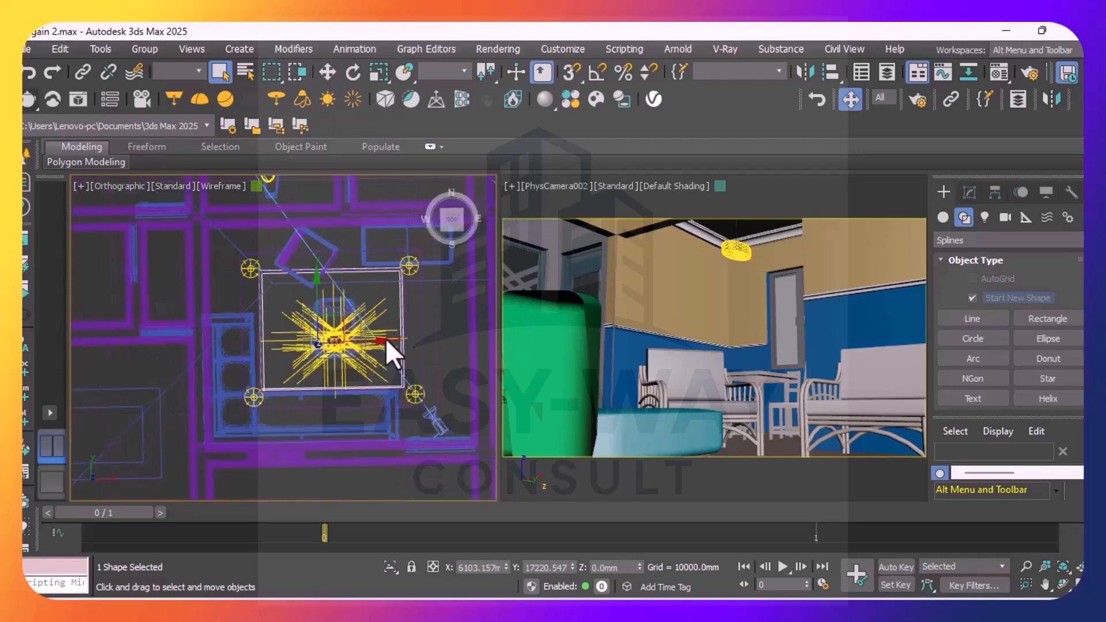
scroll(385, 337, "down", 5)
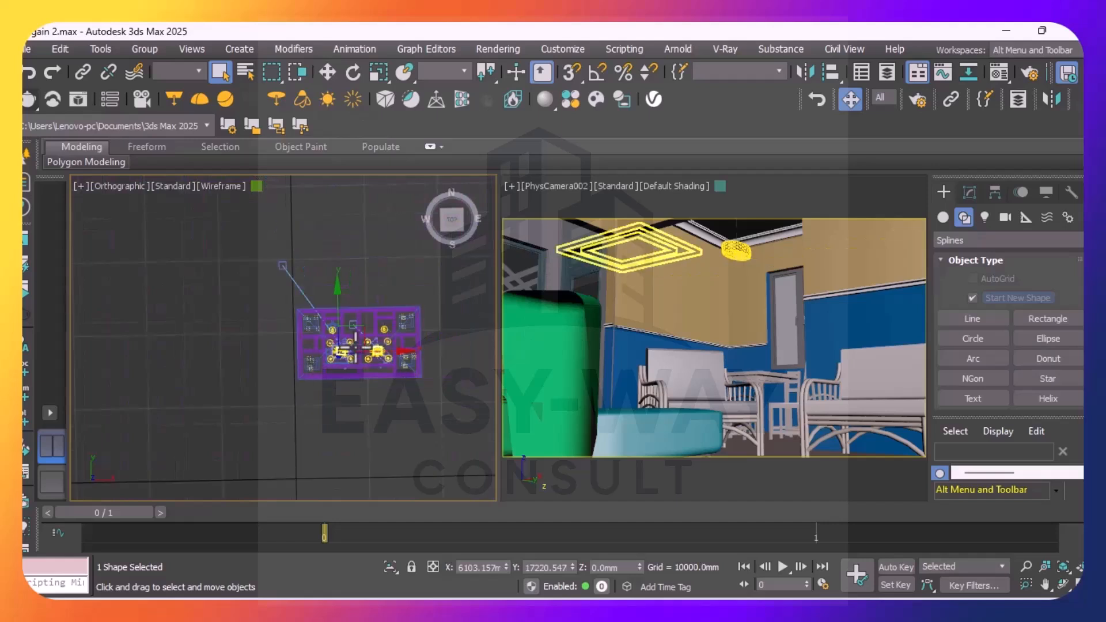
scroll(437, 342, "up", 5)
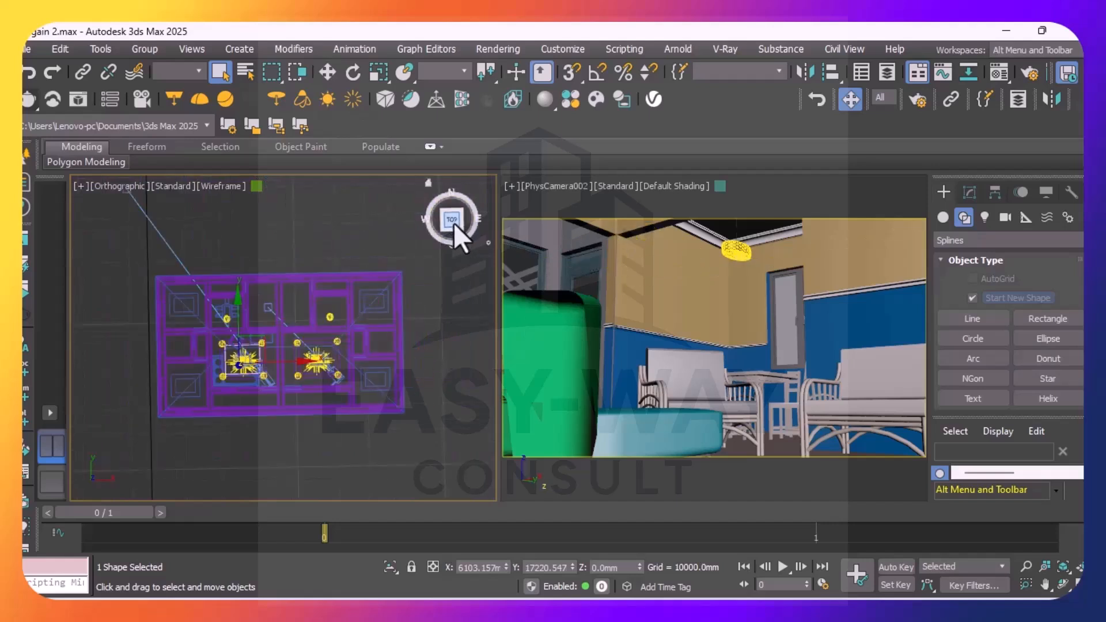
mouse_move(453, 221)
left_mouse_down()
mouse_move(478, 206)
mouse_move(455, 227)
left_mouse_up()
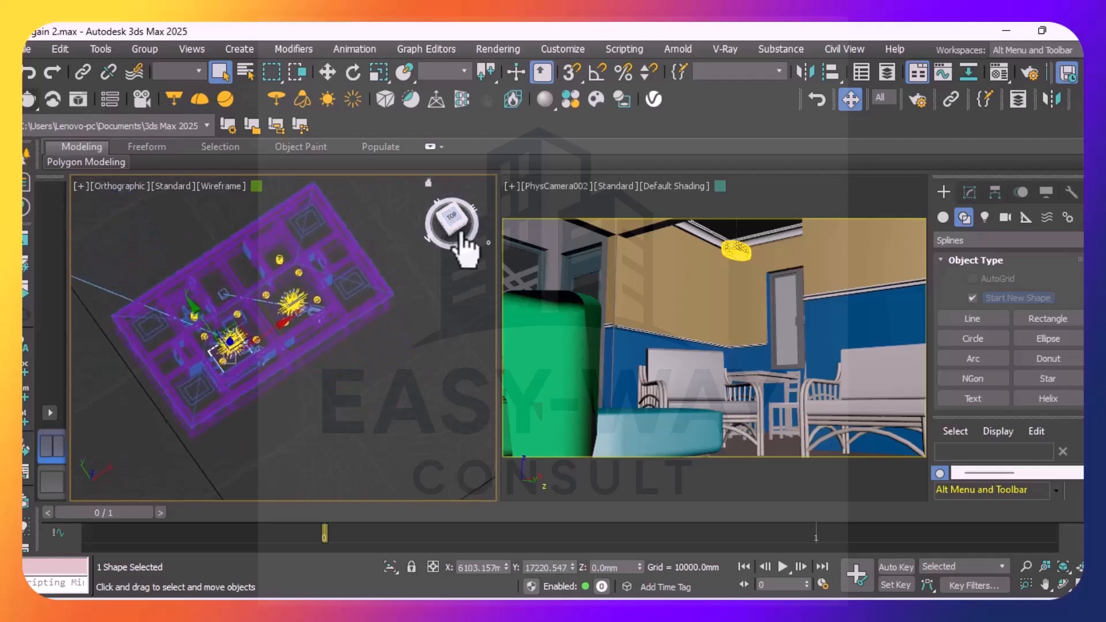
mouse_move(454, 222)
left_mouse_down()
mouse_move(423, 213)
mouse_move(445, 176)
mouse_move(449, 209)
left_mouse_up()
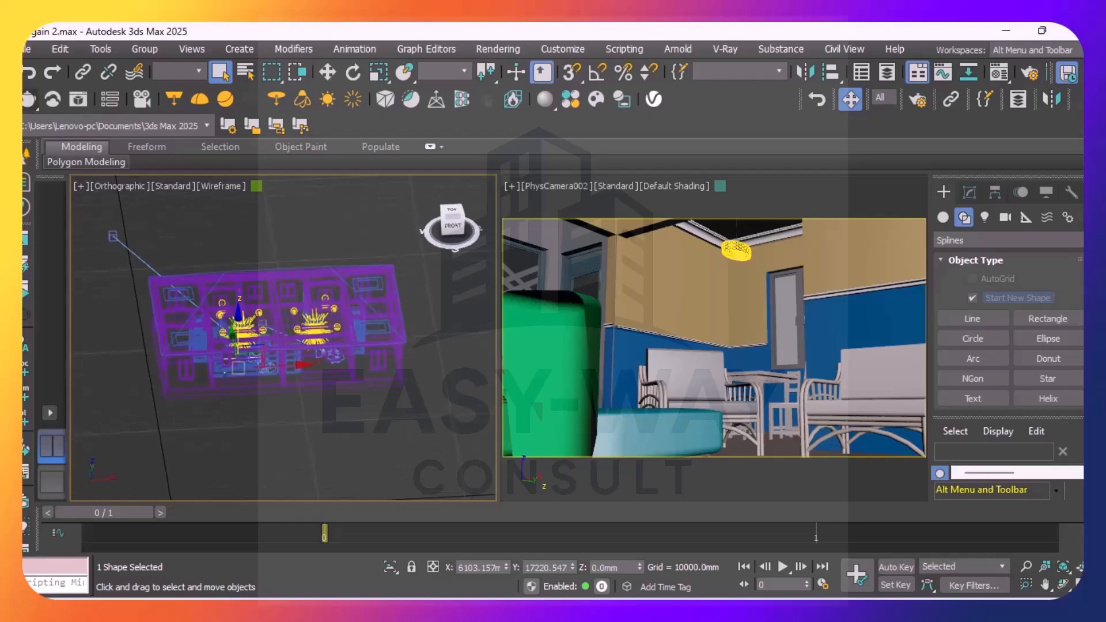
scroll(253, 357, "up", 8)
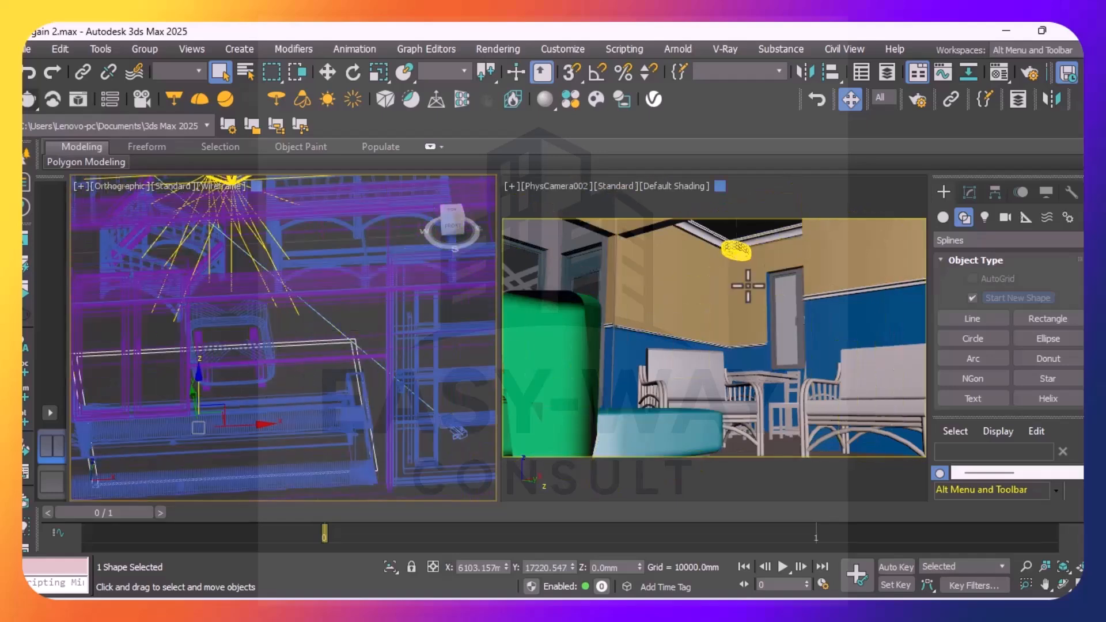
Enable the closed line in both the renderer and the viewport through its rendering settings
left_click(968, 193)
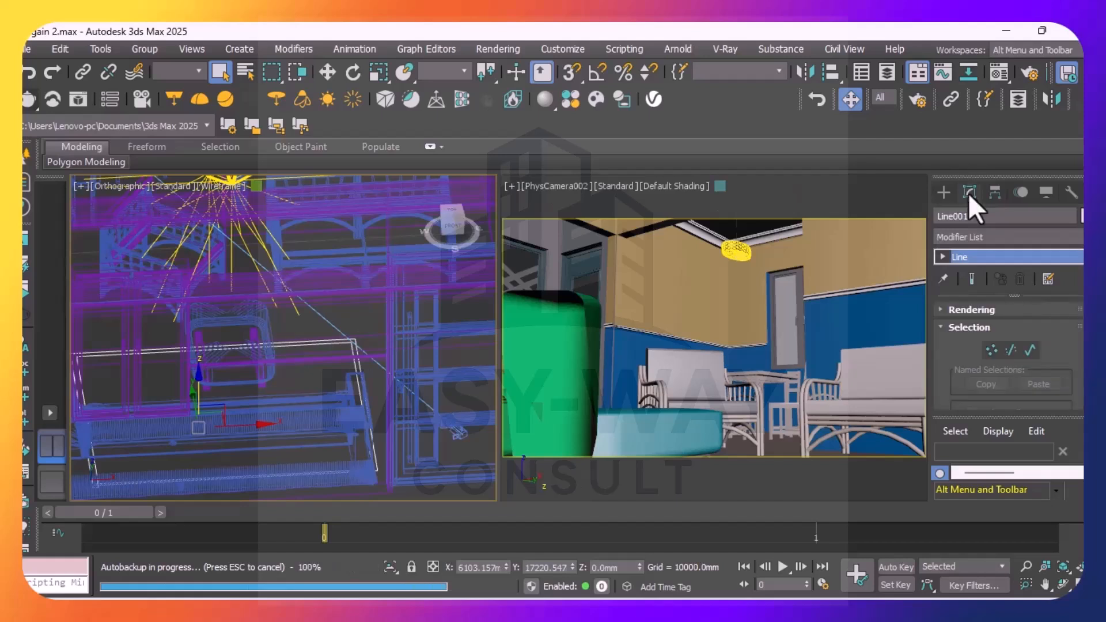
left_click(947, 310)
scroll(942, 311, "down", 3)
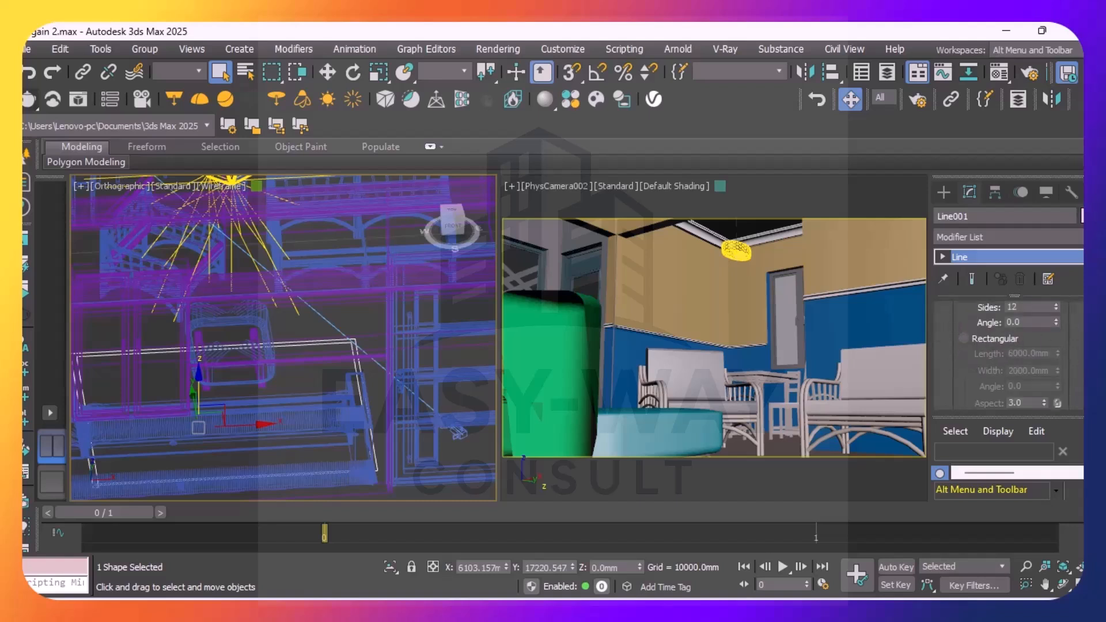
scroll(1008, 351, "up", 3)
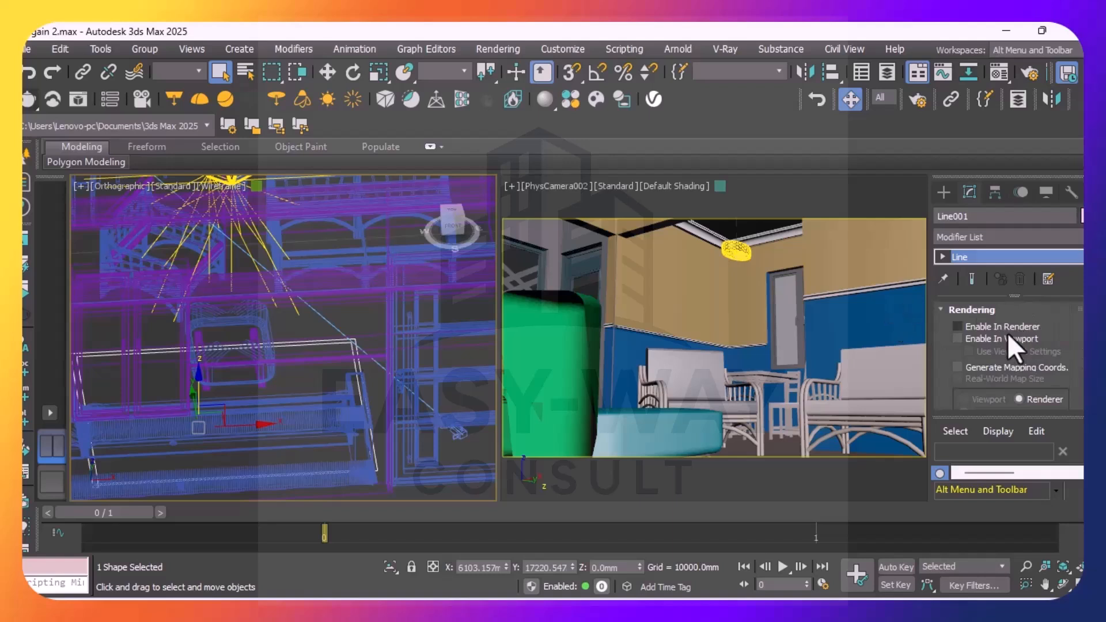
left_click(958, 327)
left_click(958, 339)
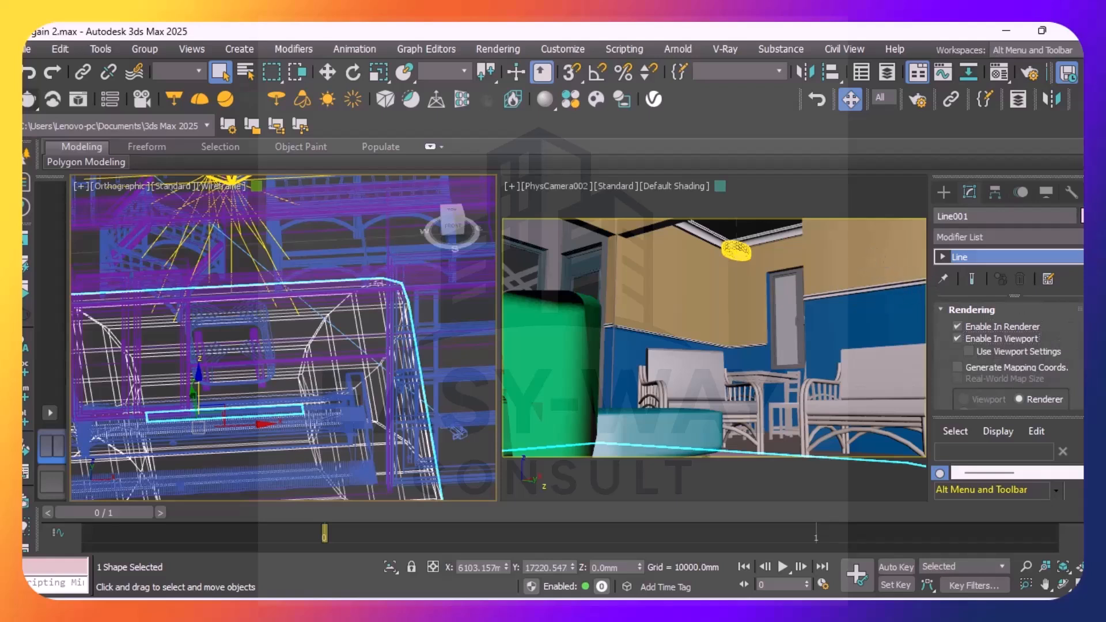
Switch the line's rendered cross-section from radial to rectangular
scroll(1007, 357, "down", 2)
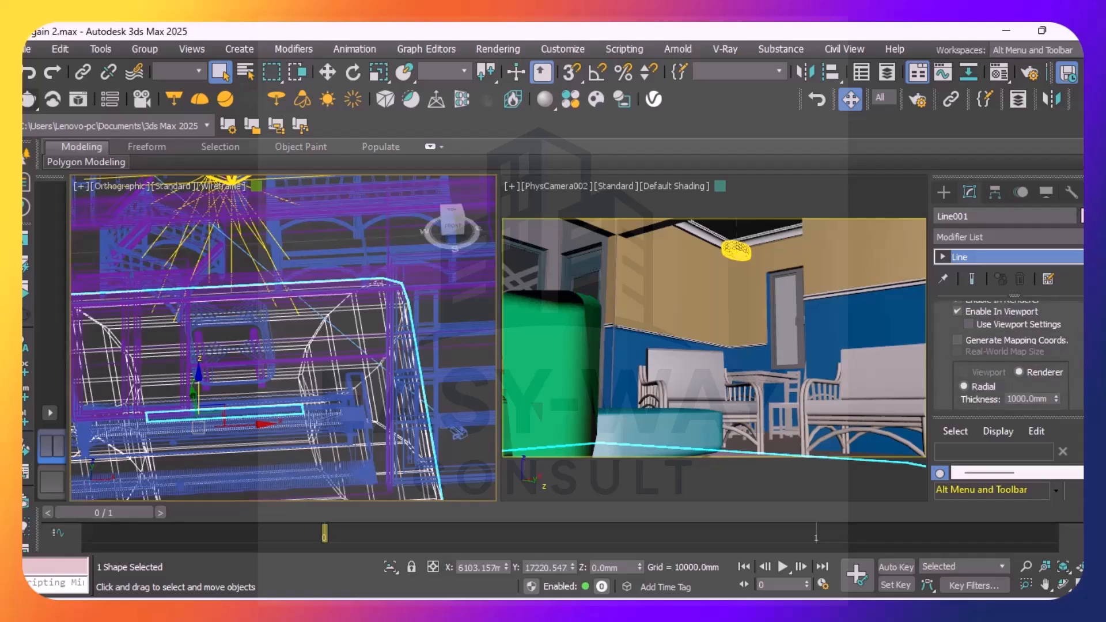
scroll(1008, 352, "down", 7)
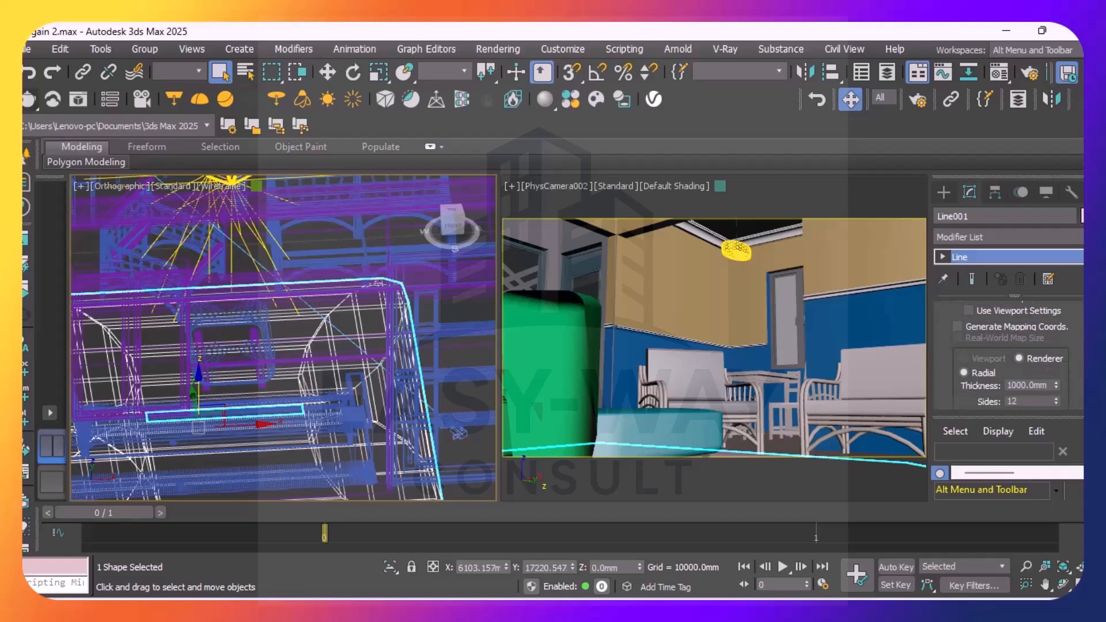
scroll(1008, 351, "up", 2)
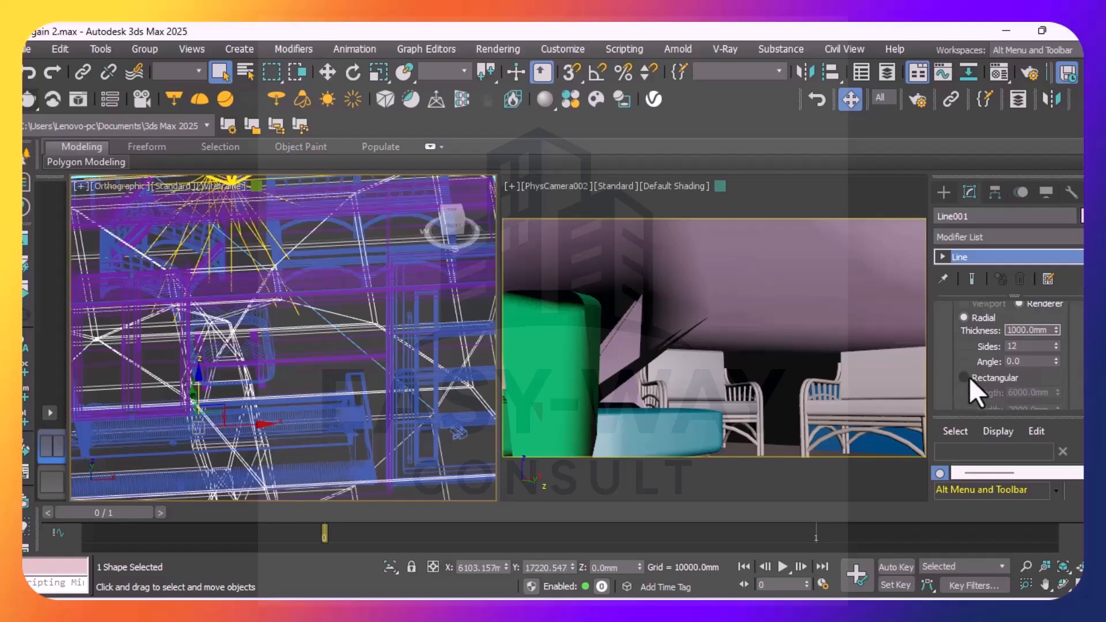
left_click(964, 377)
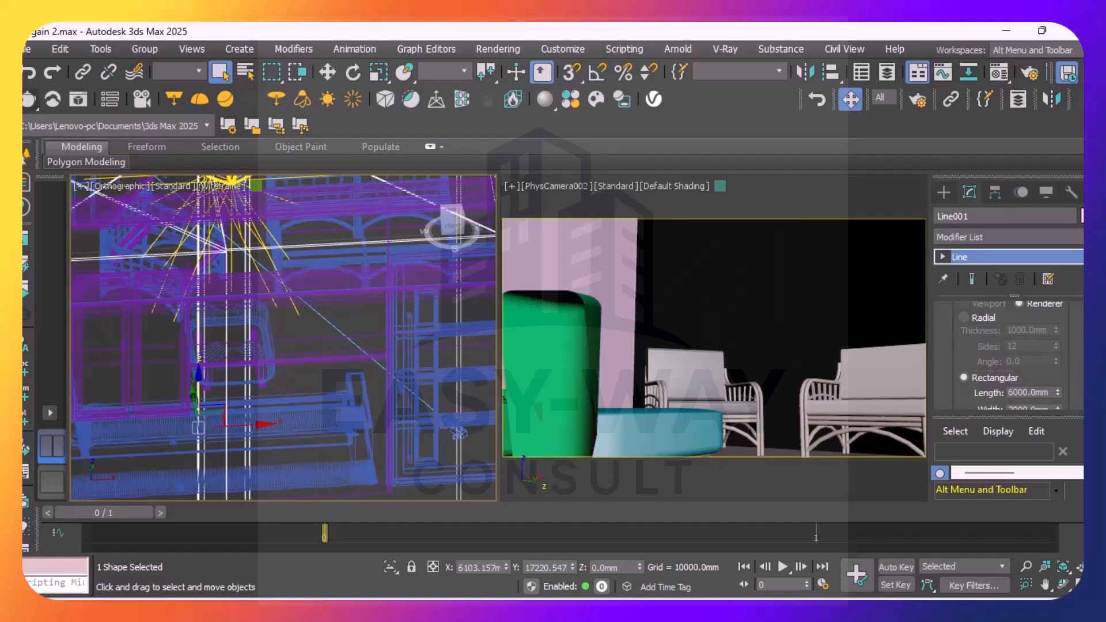
Try a length of 28 mm for the line's rectangular cross-section and check its size in the room
scroll(1007, 354, "down", 2)
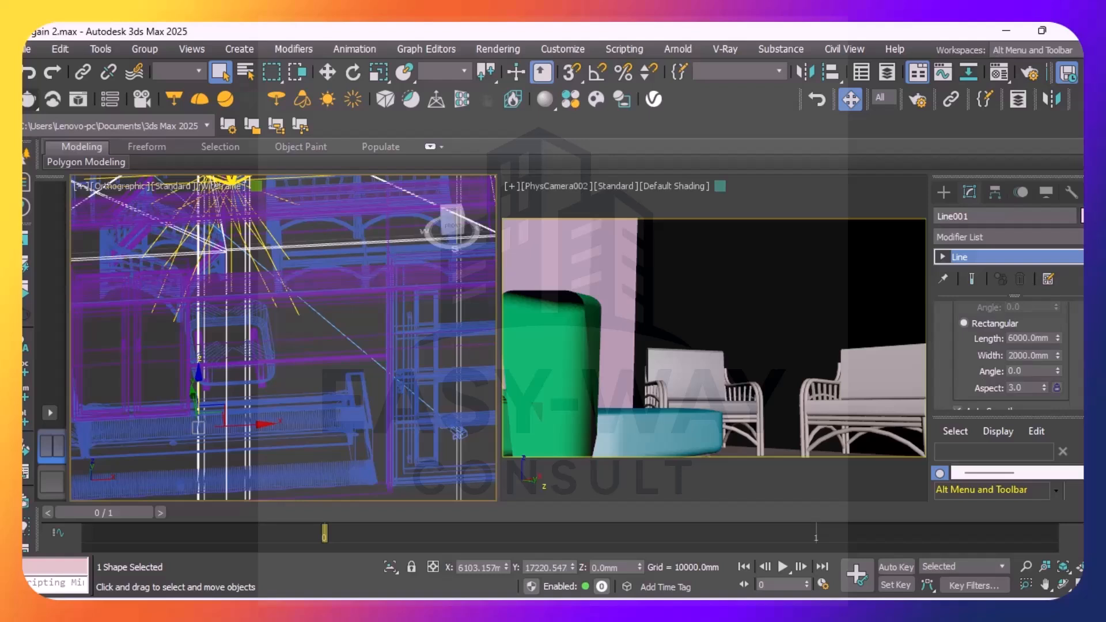
scroll(1008, 354, "down", 2)
scroll(1007, 354, "up", 2)
left_click(1024, 339)
left_click_drag(1025, 340, 996, 345)
key("BackSpace")
type("2")
key("BackSpace")
type("8")
left_click(1017, 356)
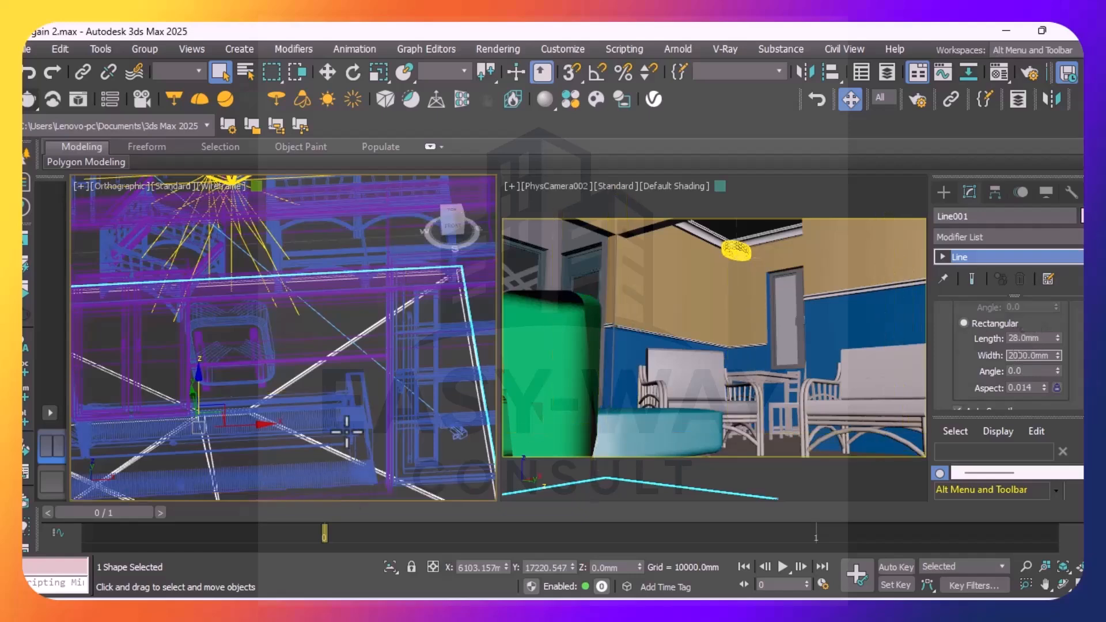
scroll(334, 322, "down", 4)
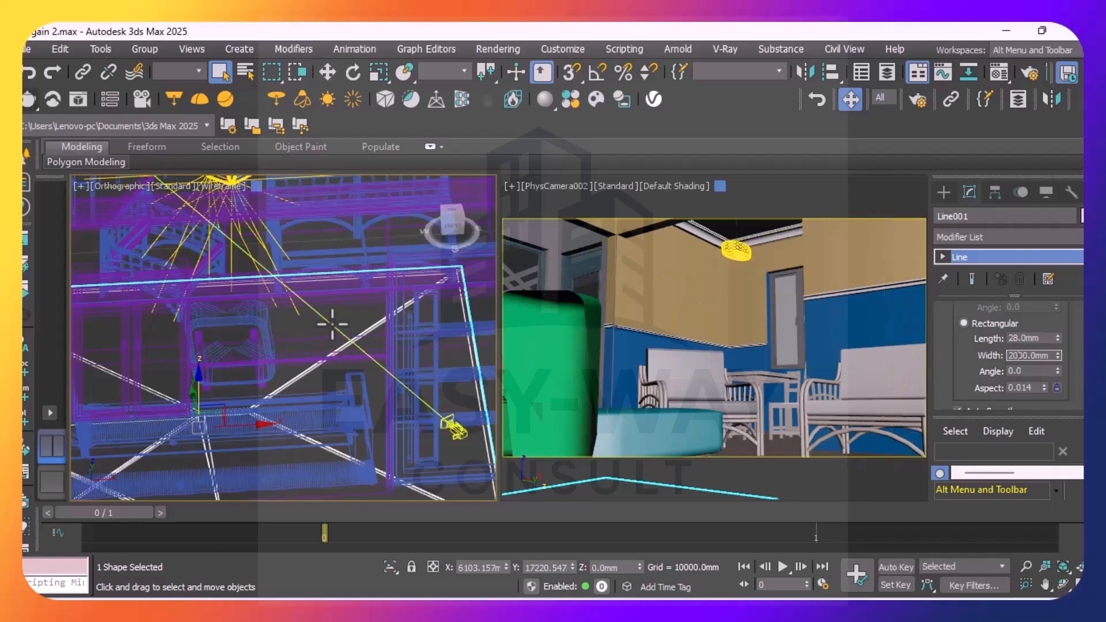
scroll(334, 323, "down", 4)
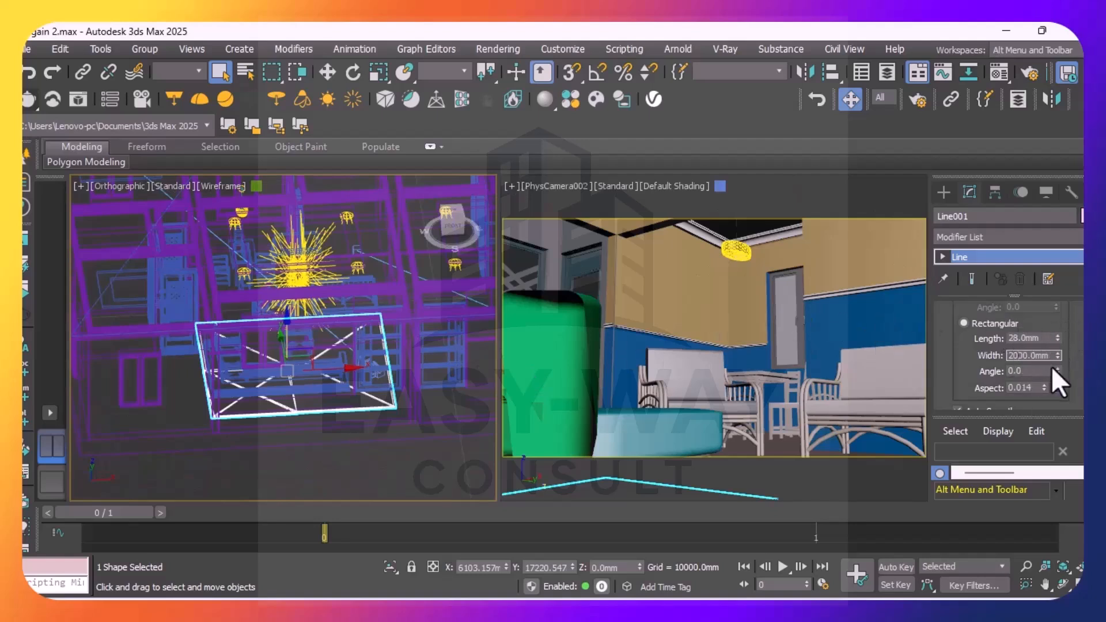
Try a length of 3000 mm for the line's rectangular cross-section
left_click(1017, 338)
key("BackSpace")
key("BackSpace")
type("3000")
key("Return")
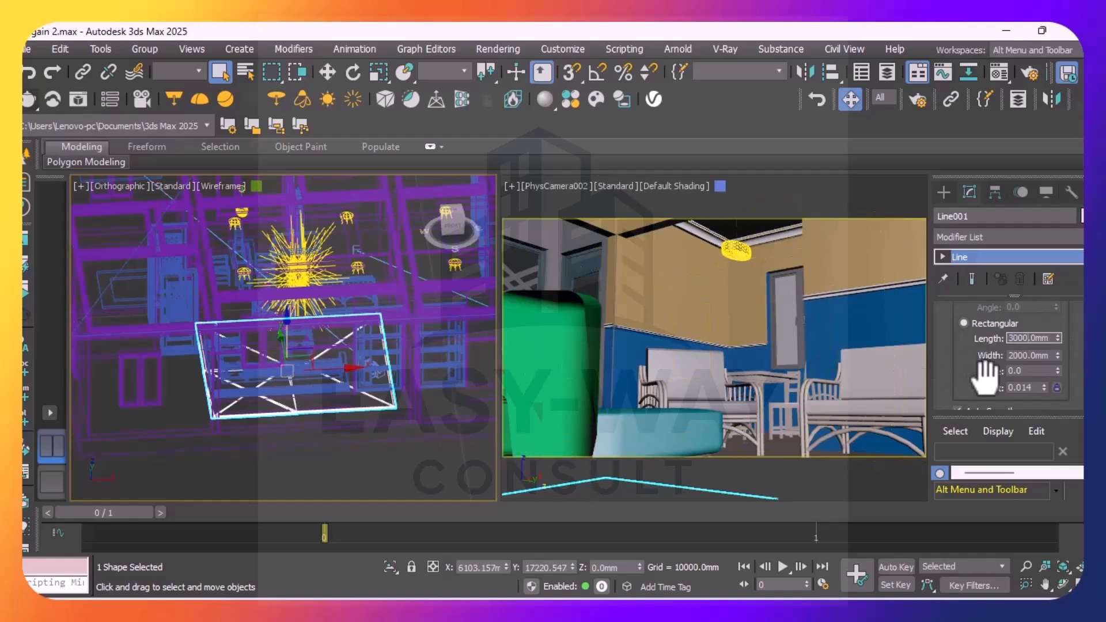
key("BackSpace")
type("0")
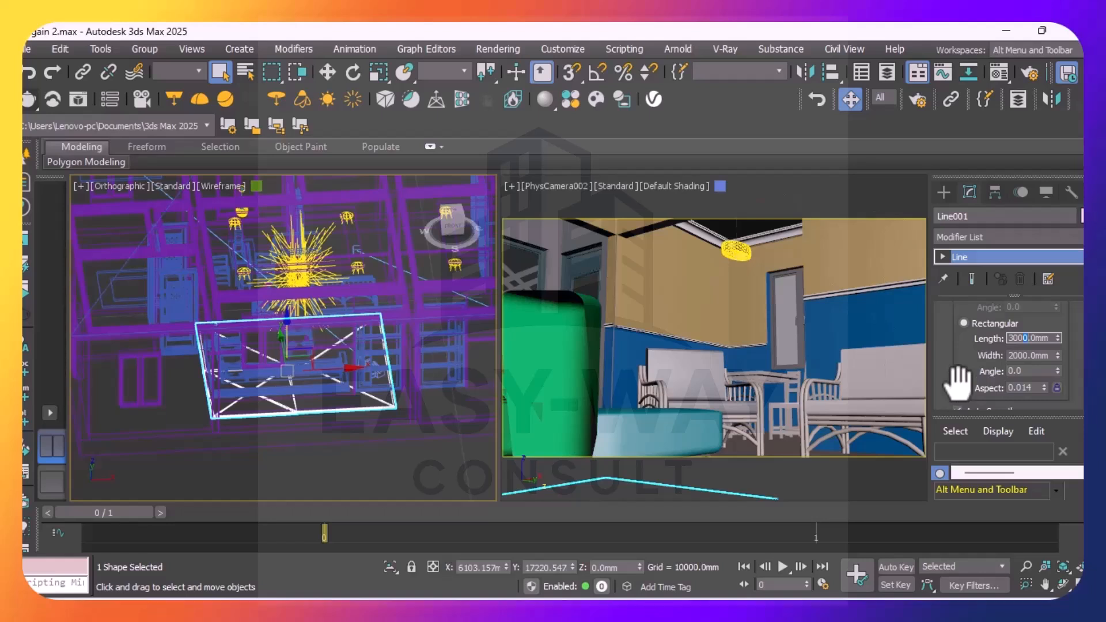
key("BackSpace")
type("0")
key("Return")
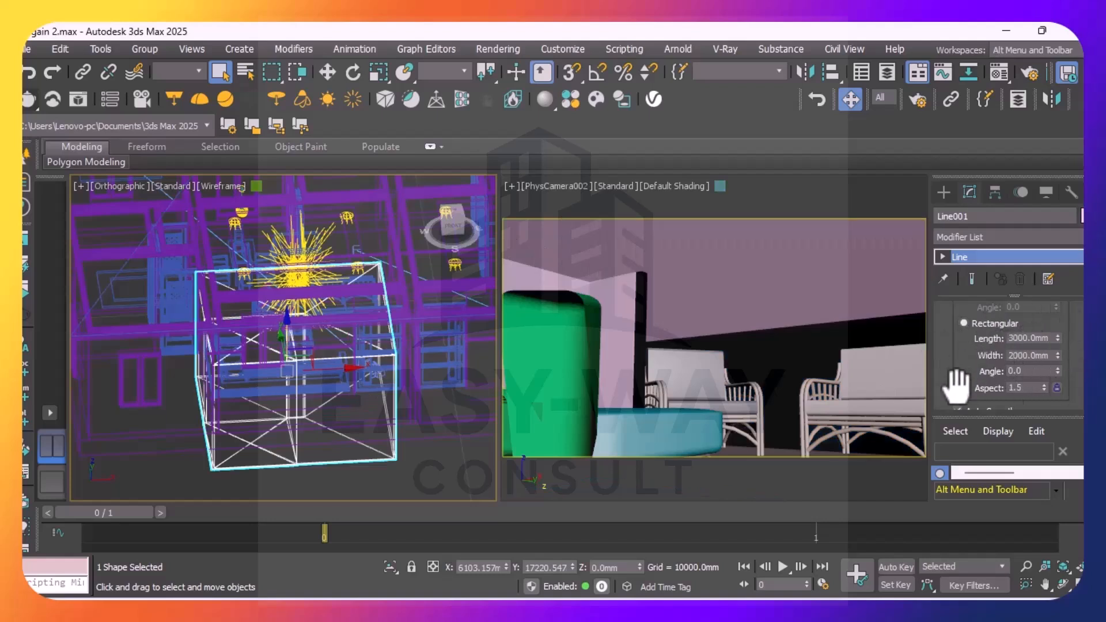
Reduce the rectangular cross-section's length to 3 mm, then settle it at 30 mm
left_click(1025, 340)
key("BackSpace")
key("BackSpace")
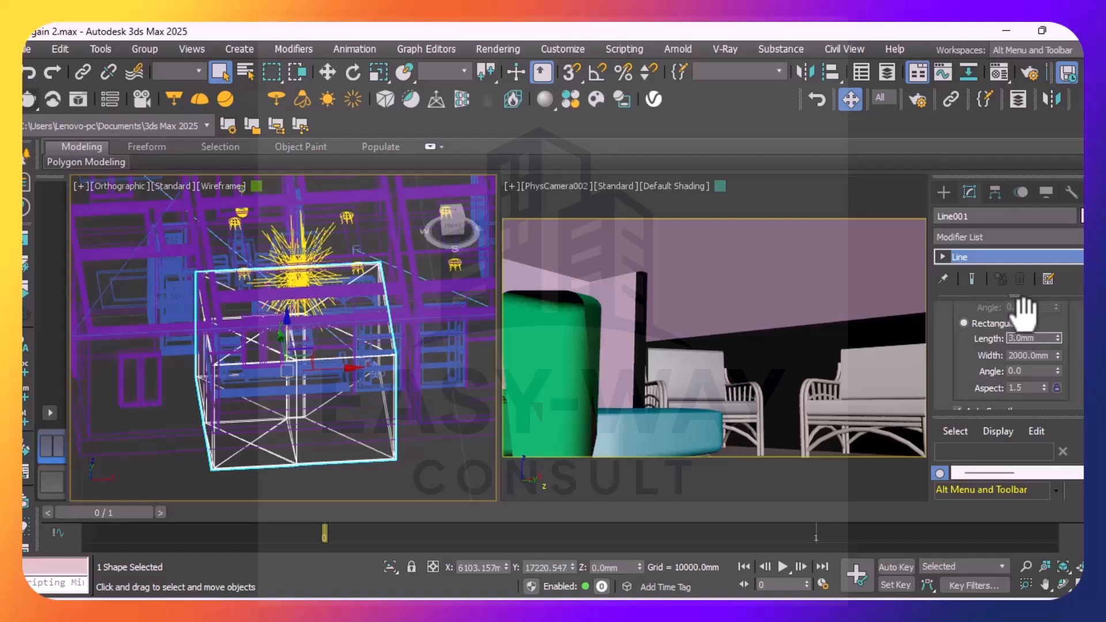
key("Return")
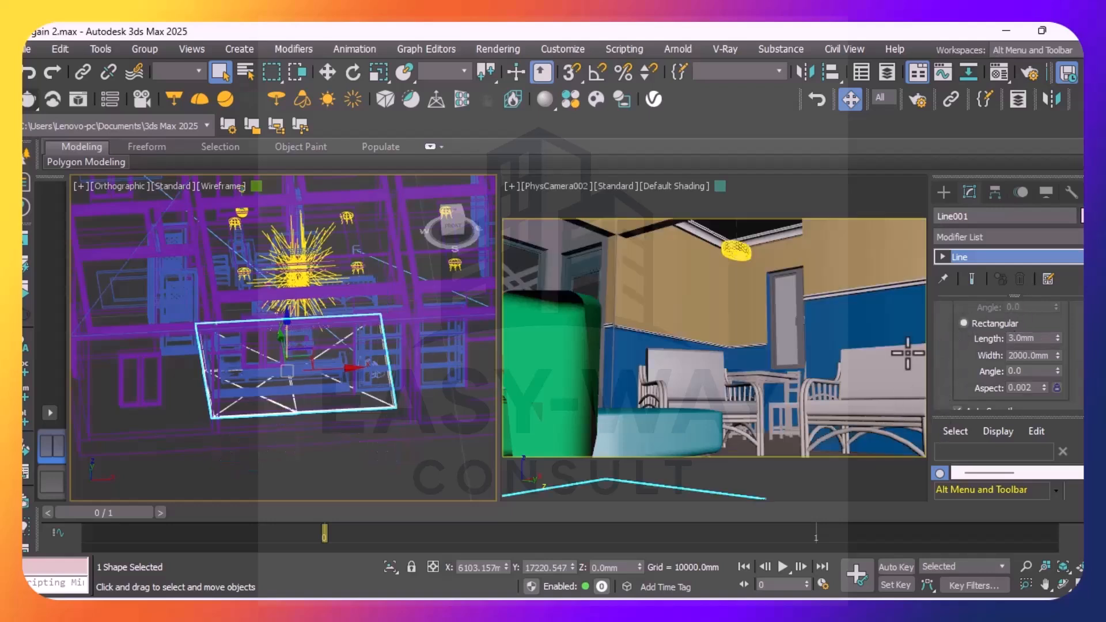
left_click(1012, 338)
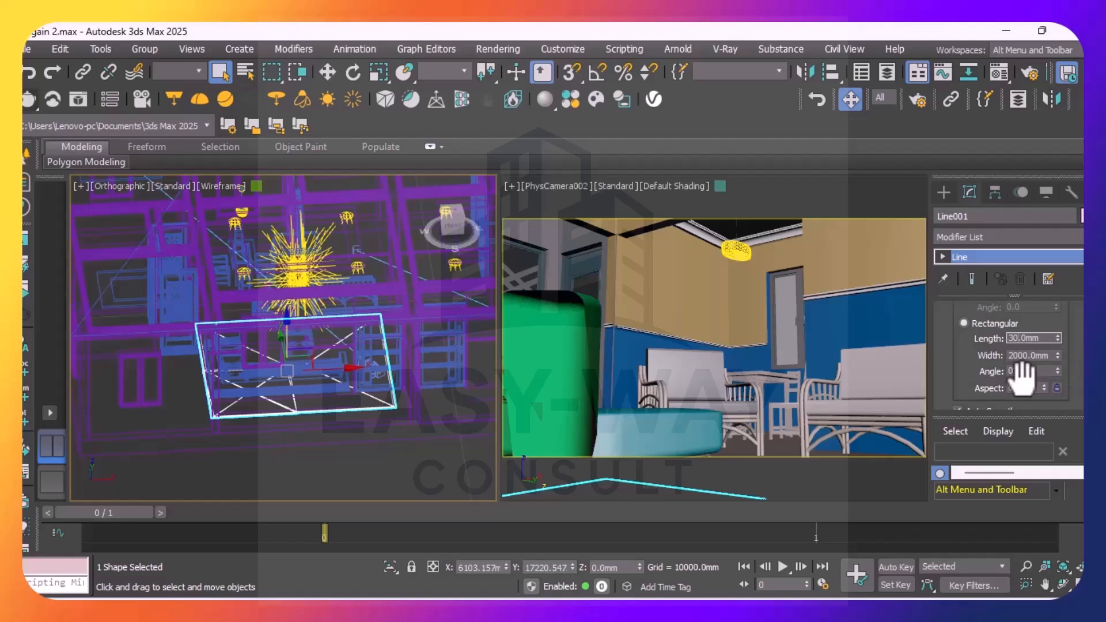
key("Return")
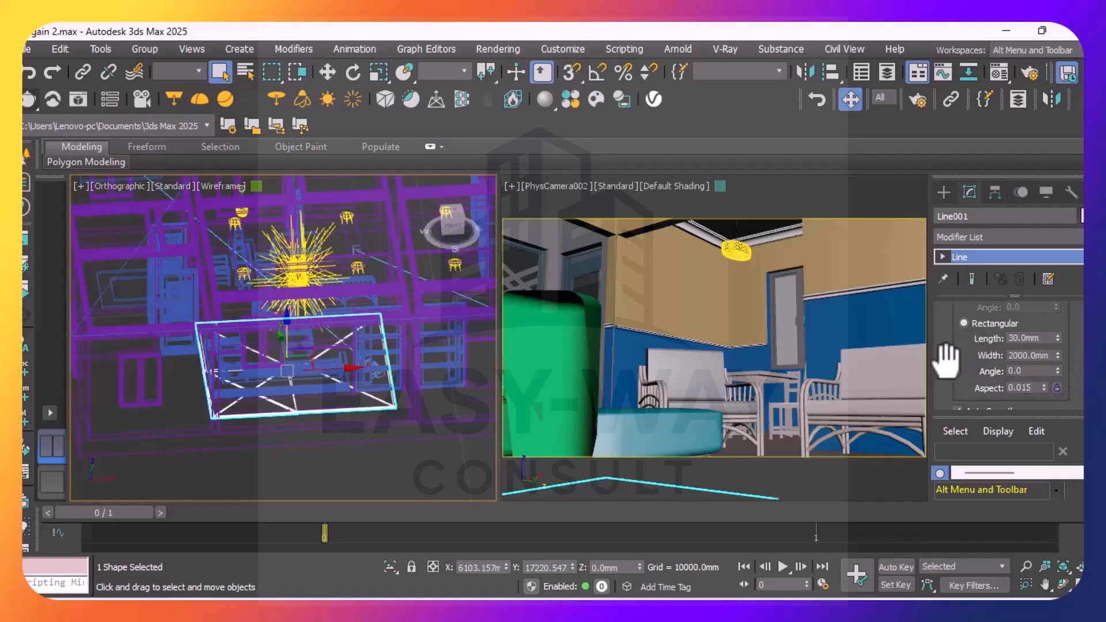
Set the width of the line's rectangular cross-section to 30 mm
left_click(1014, 355)
key("BackSpace")
key("BackSpace")
key("BackSpace")
key("BackSpace")
type("30")
key("Return")
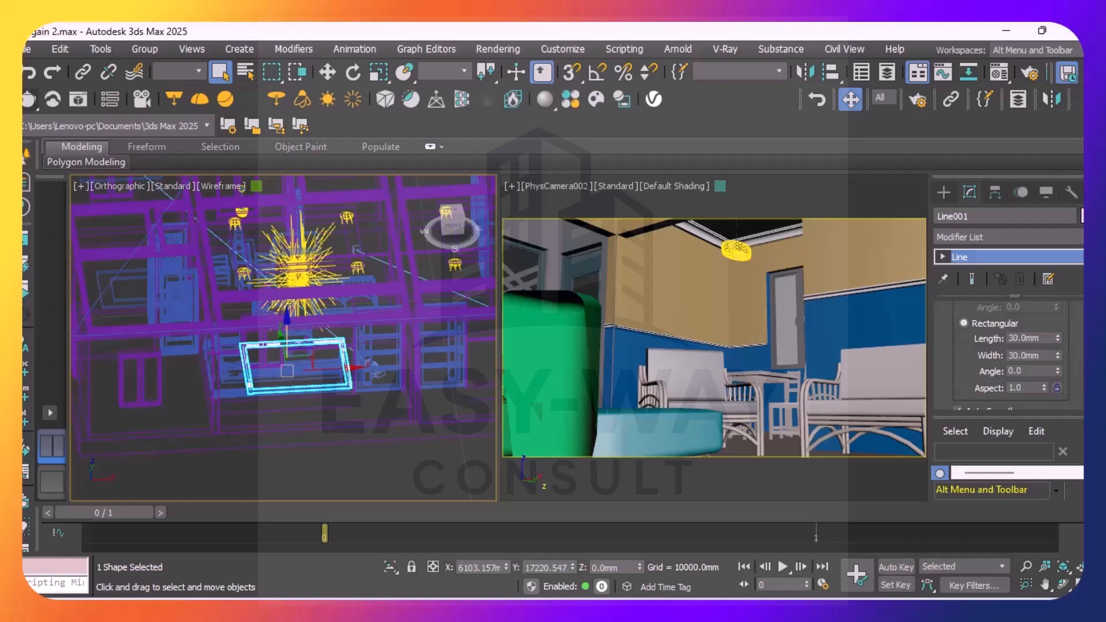
Check the line's remaining rendering and geometry settings and convert it to an Editable Poly
scroll(1007, 351, "down", 5)
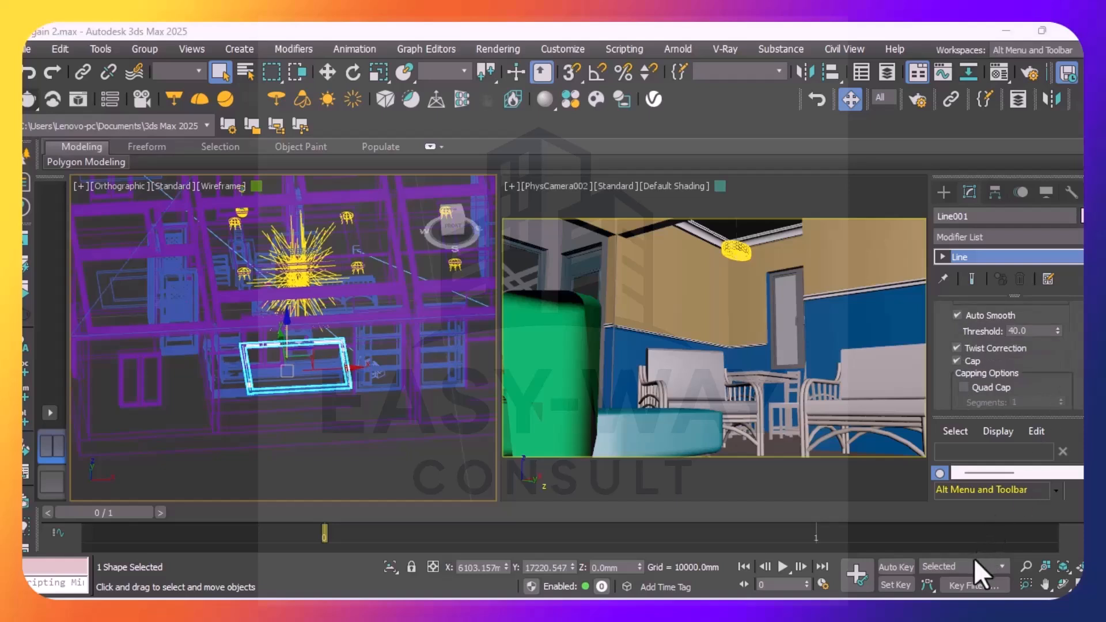
scroll(1037, 351, "up", 2)
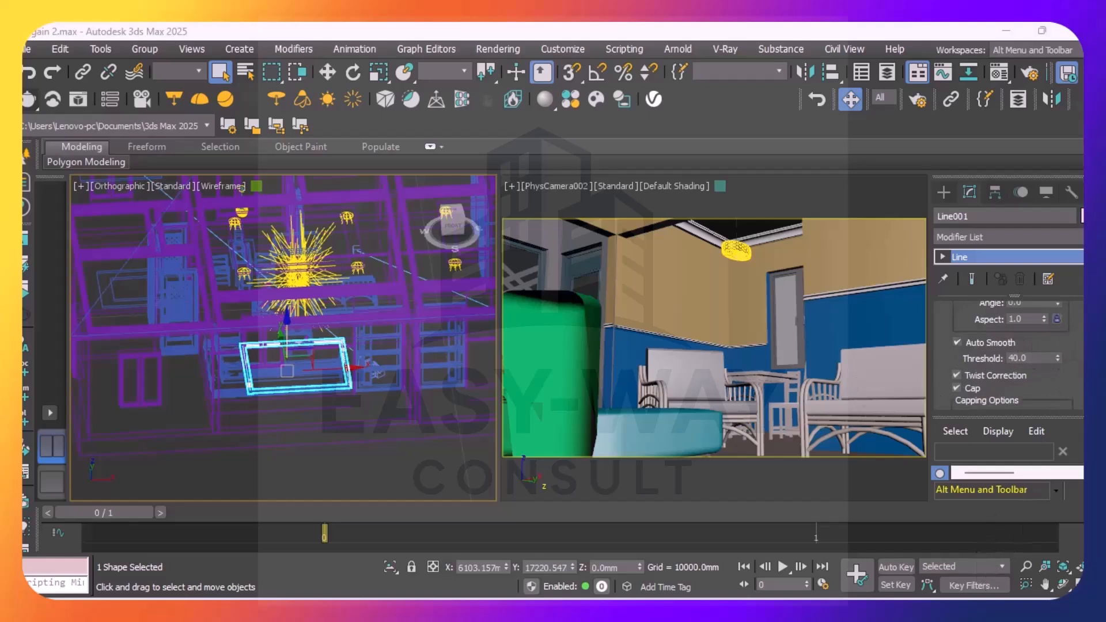
scroll(1008, 357, "down", 1)
scroll(1008, 357, "down", 10)
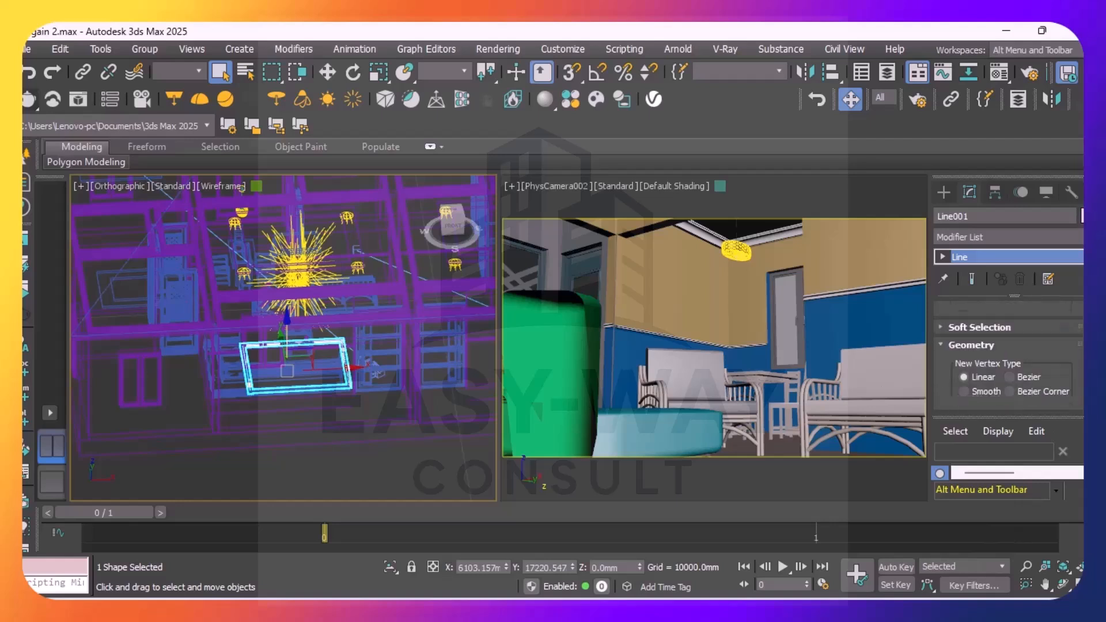
scroll(1007, 357, "up", 10)
scroll(1008, 357, "up", 3)
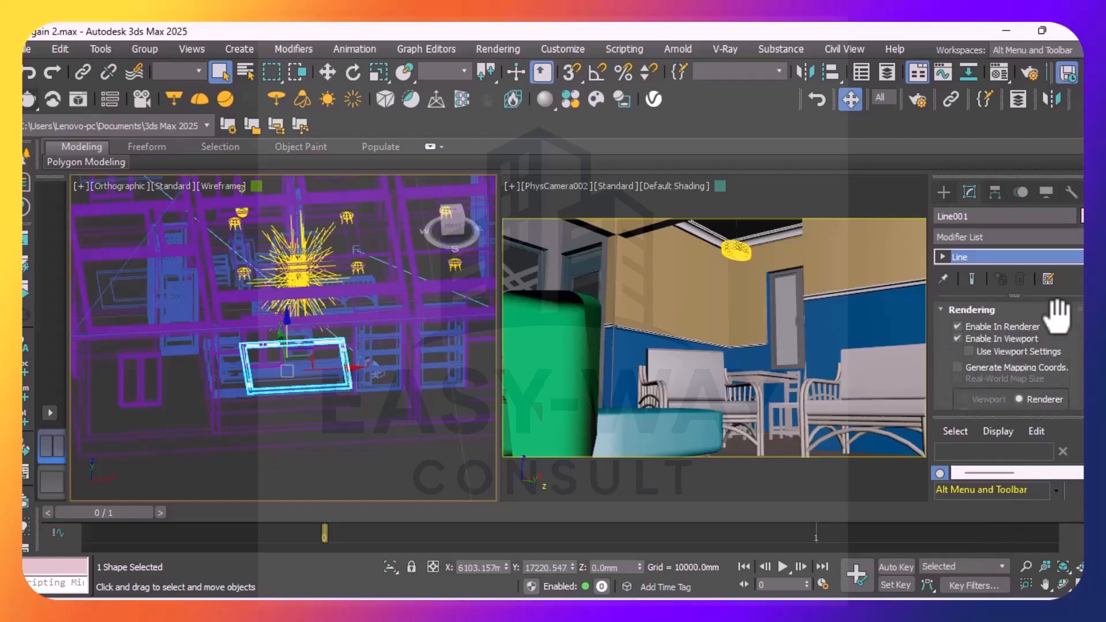
scroll(282, 365, "up", 8)
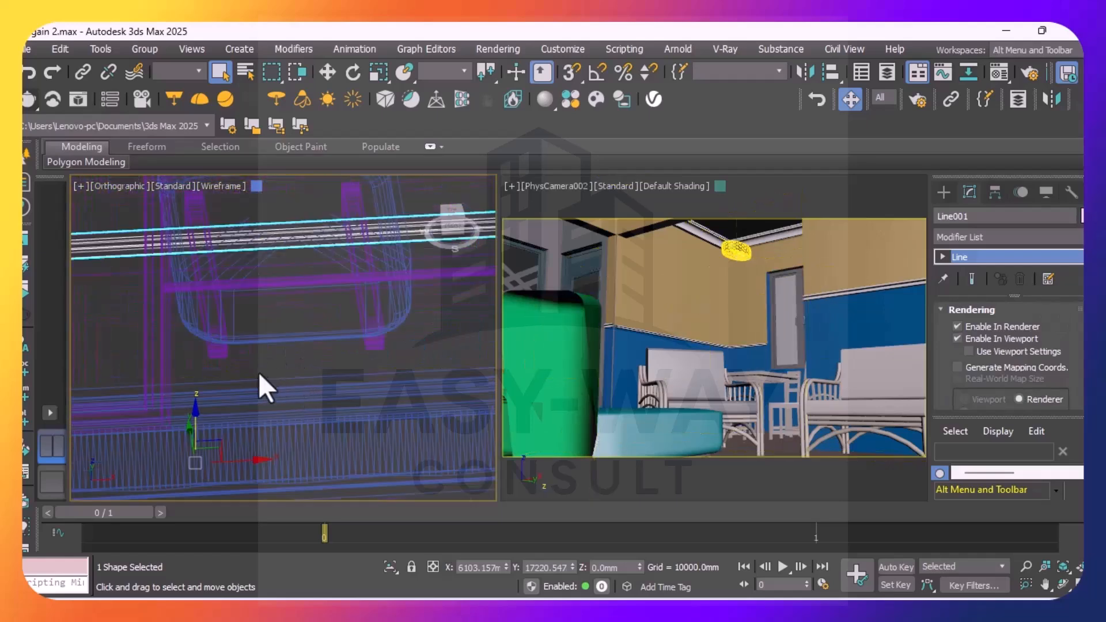
right_click(288, 356)
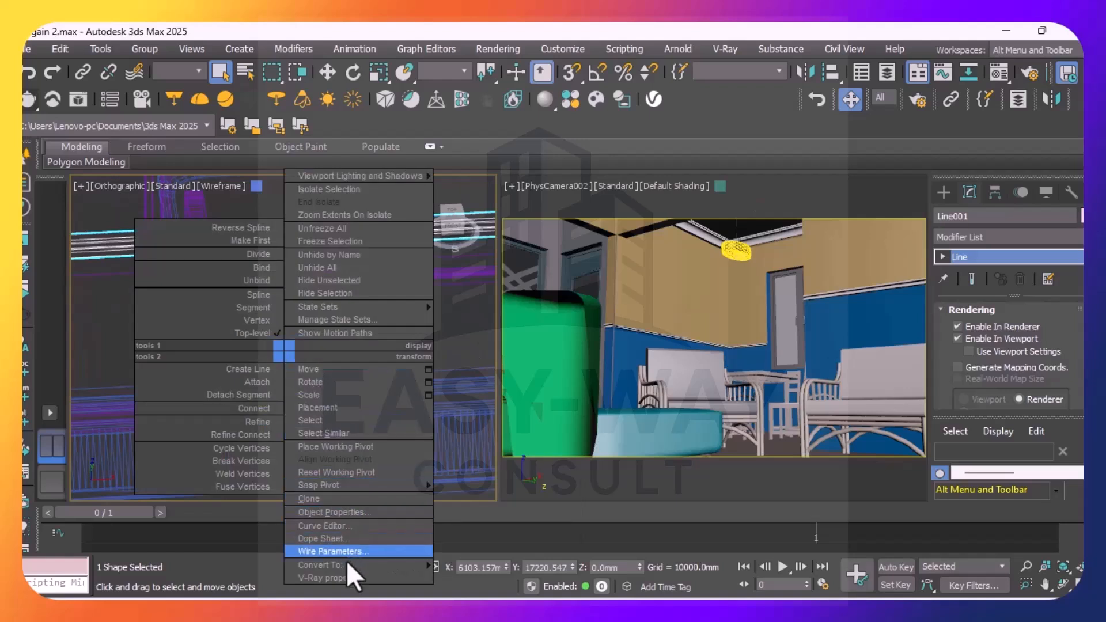
mouse_move(347, 565)
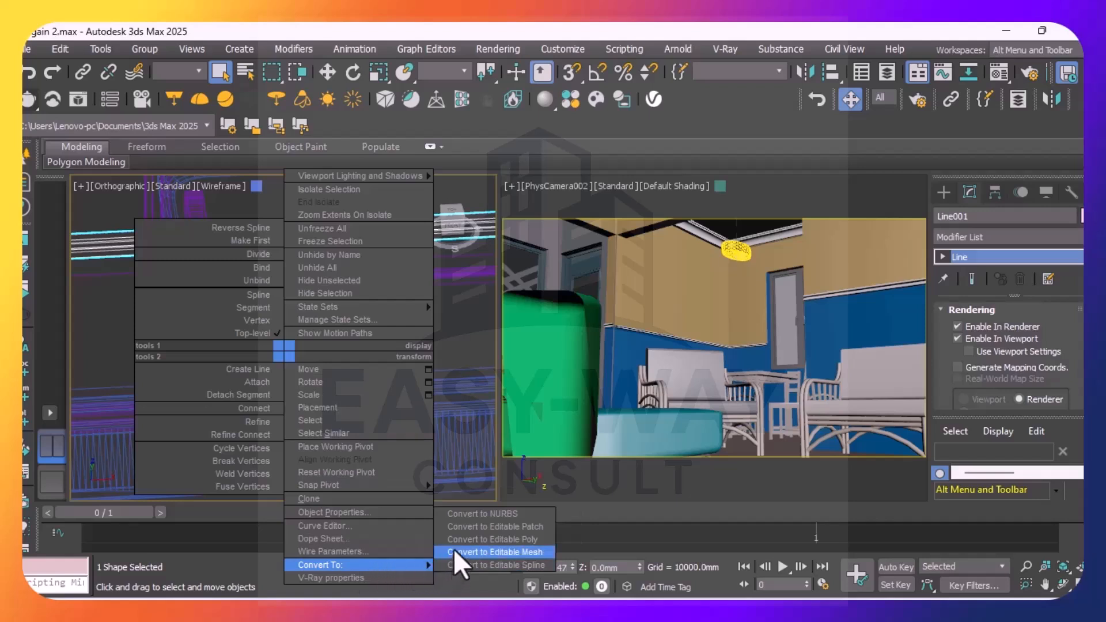
left_click(503, 540)
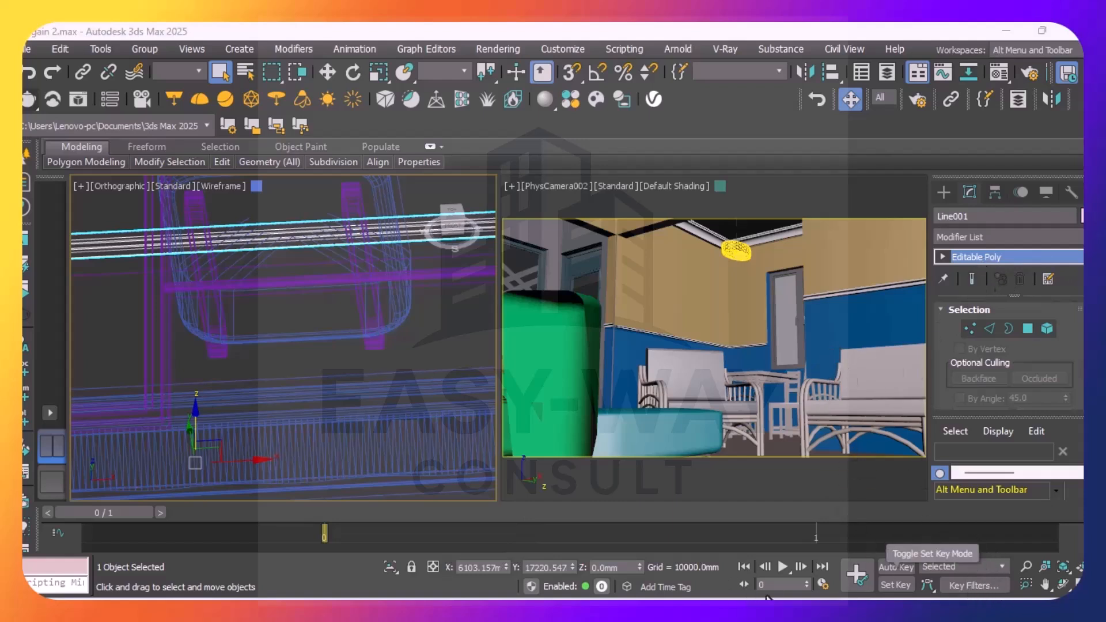
Turn the converted strip between the ceiling lights into a V-Ray mesh light and review its general settings
scroll(453, 357, "down", 9)
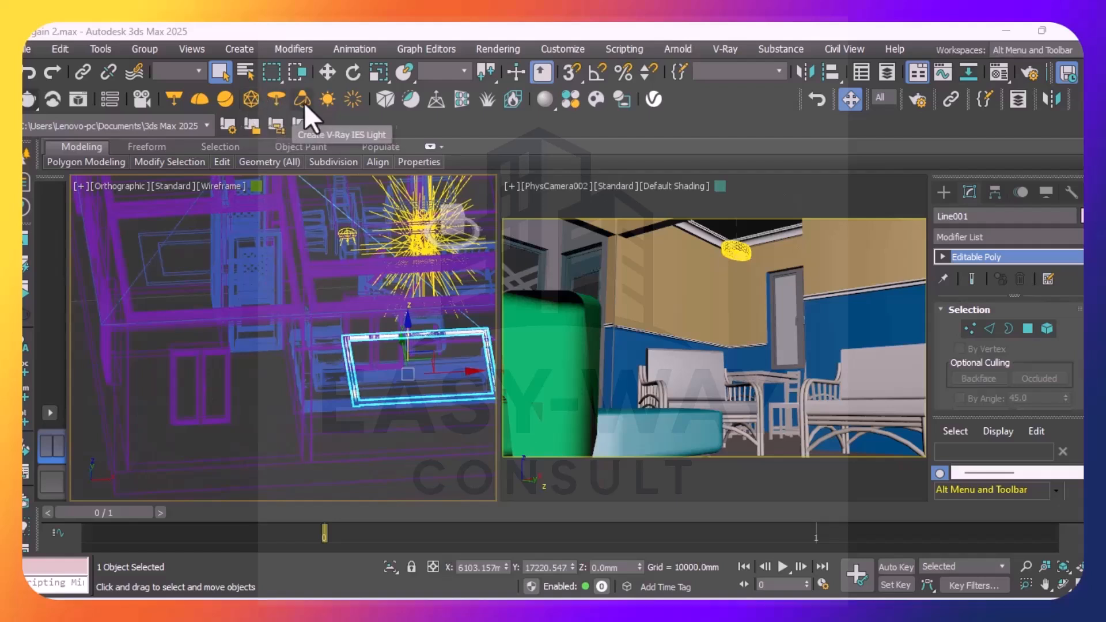
left_click(253, 99)
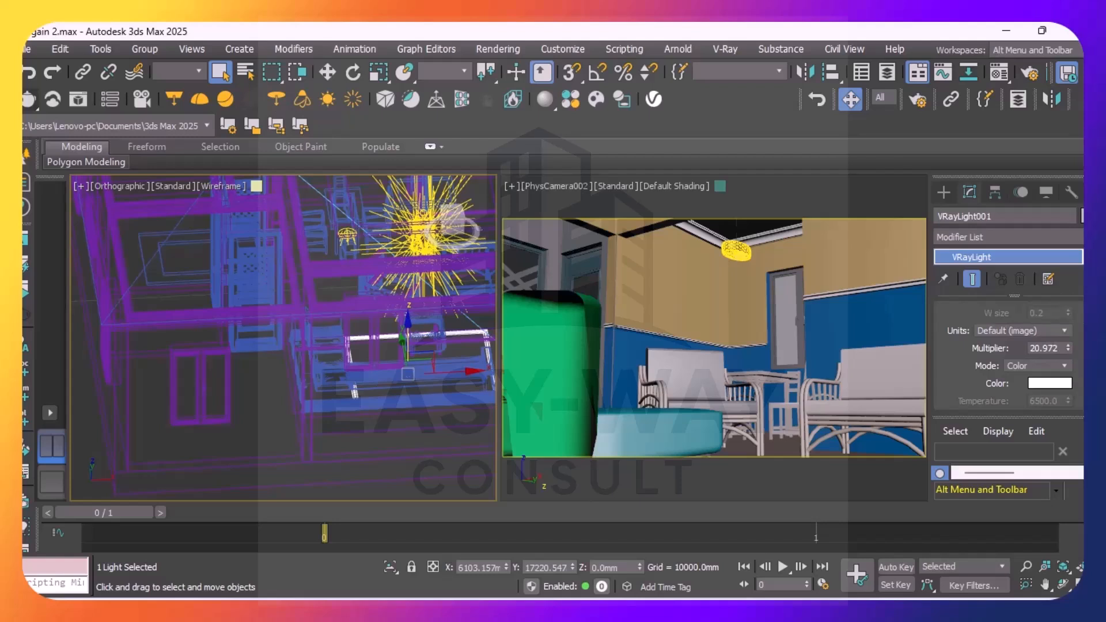
scroll(1007, 357, "up", 5)
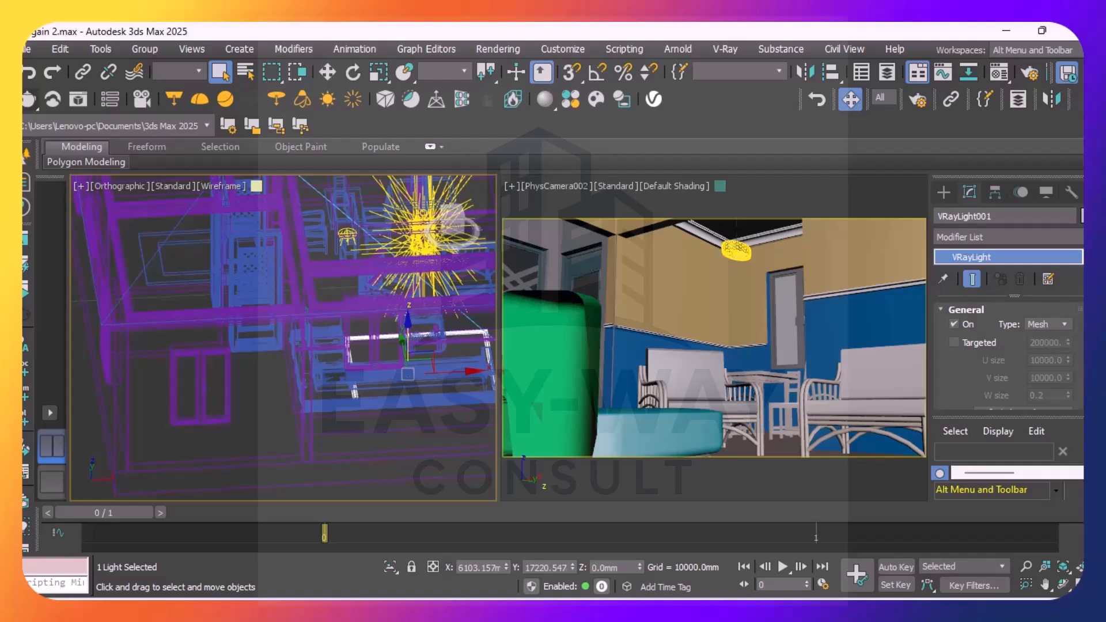
scroll(1008, 357, "down", 3)
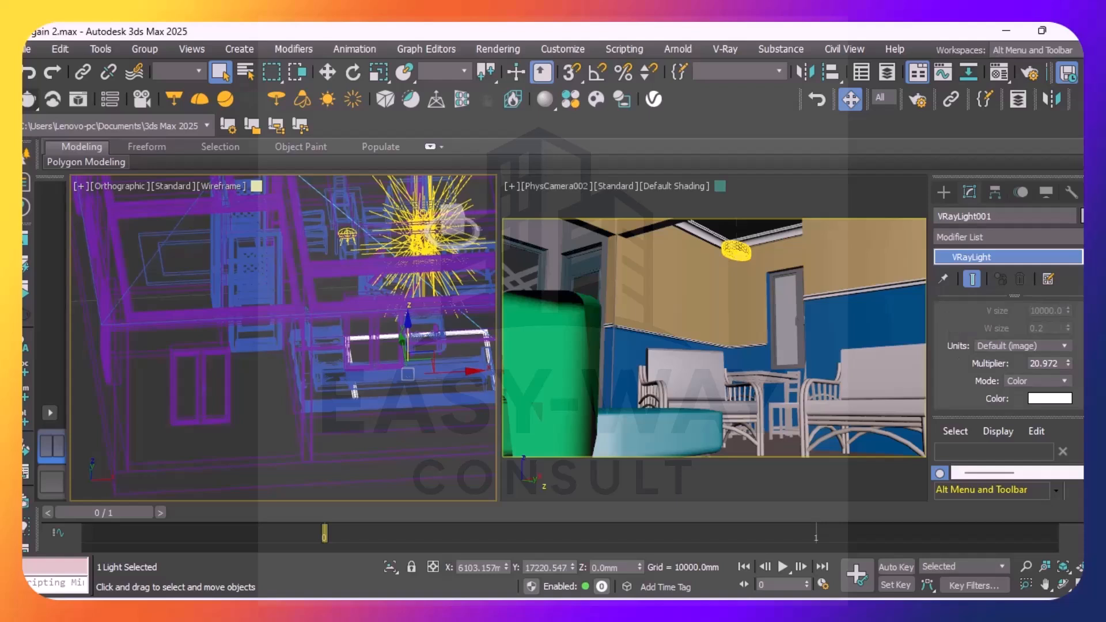
scroll(1008, 357, "down", 2)
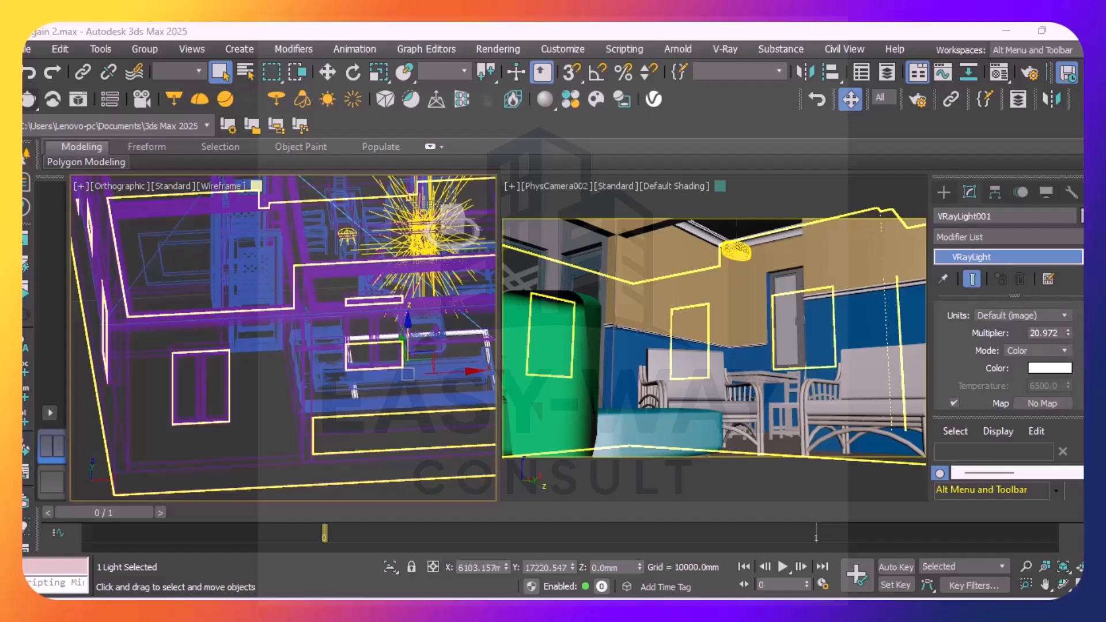
scroll(1008, 357, "up", 5)
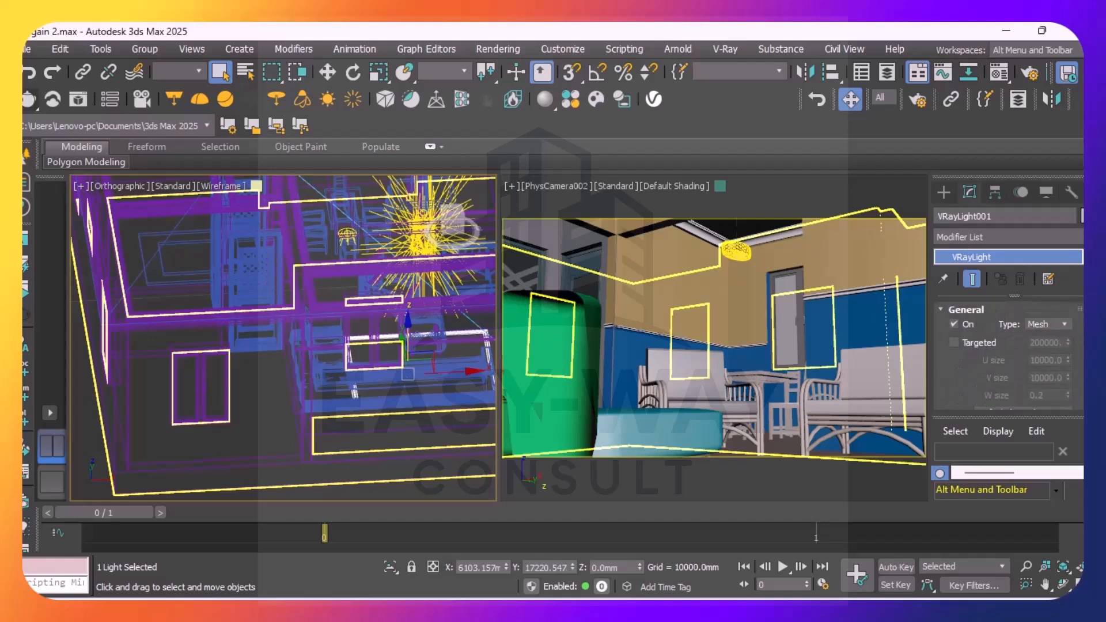
scroll(1007, 351, "down", 5)
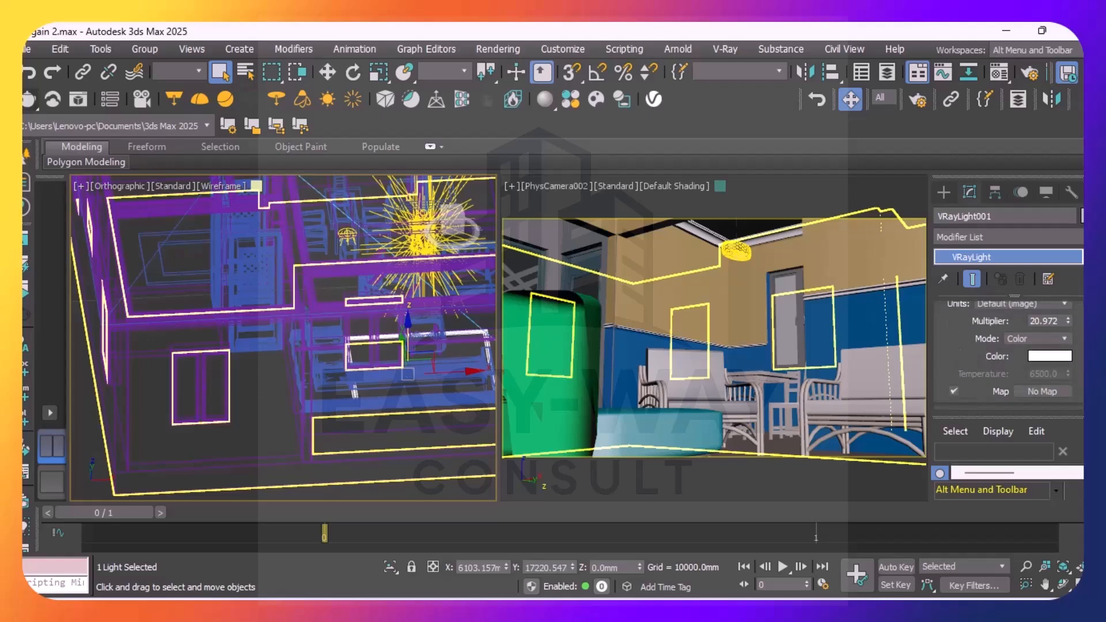
Set the strip light's intensity units to Radiant power (W) and check its available colour modes
scroll(1008, 346, "up", 1)
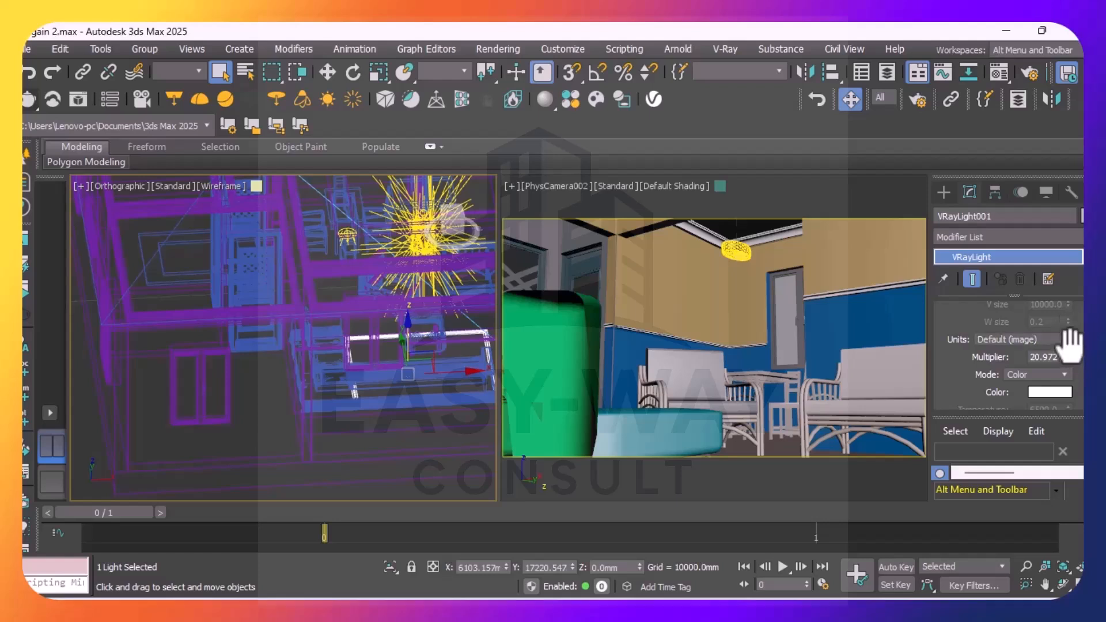
left_click(1063, 340)
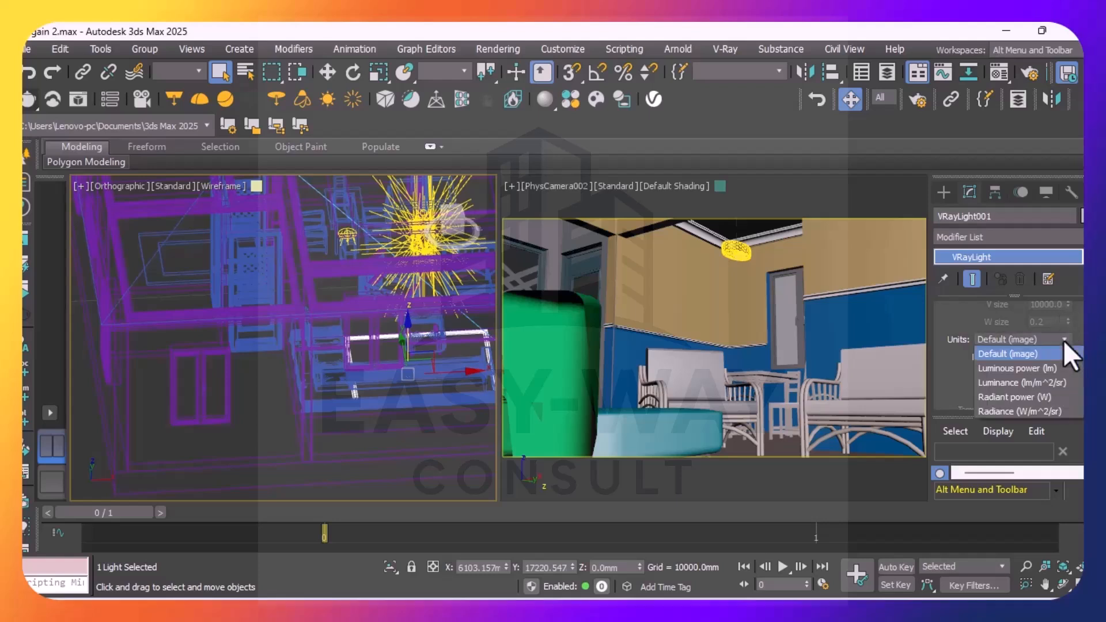
left_click(1029, 398)
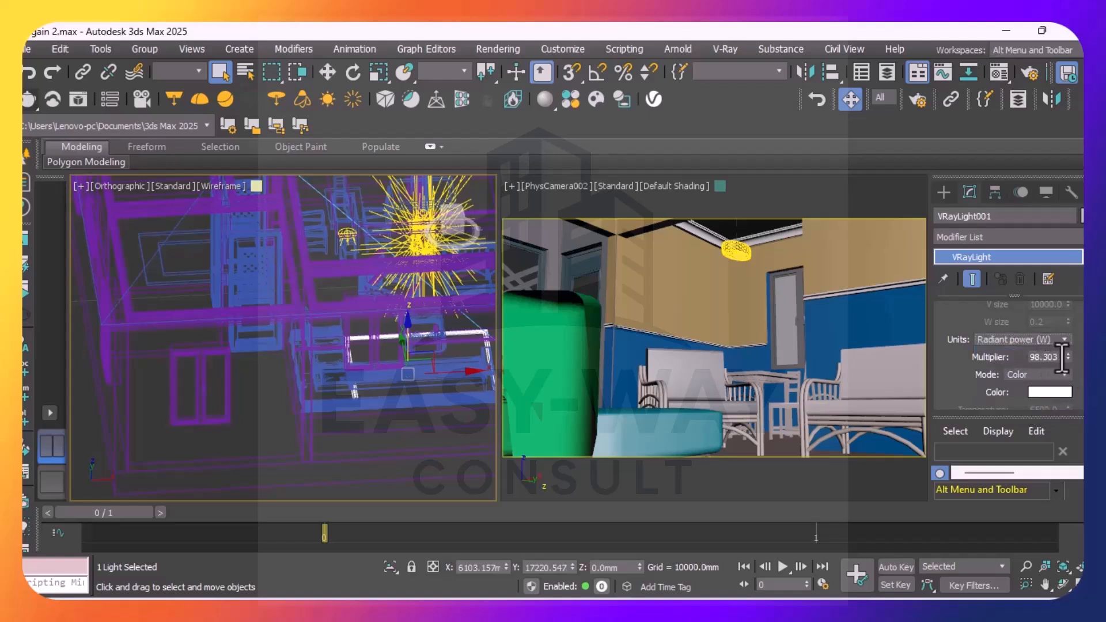
left_click_drag(1063, 357, 1008, 366)
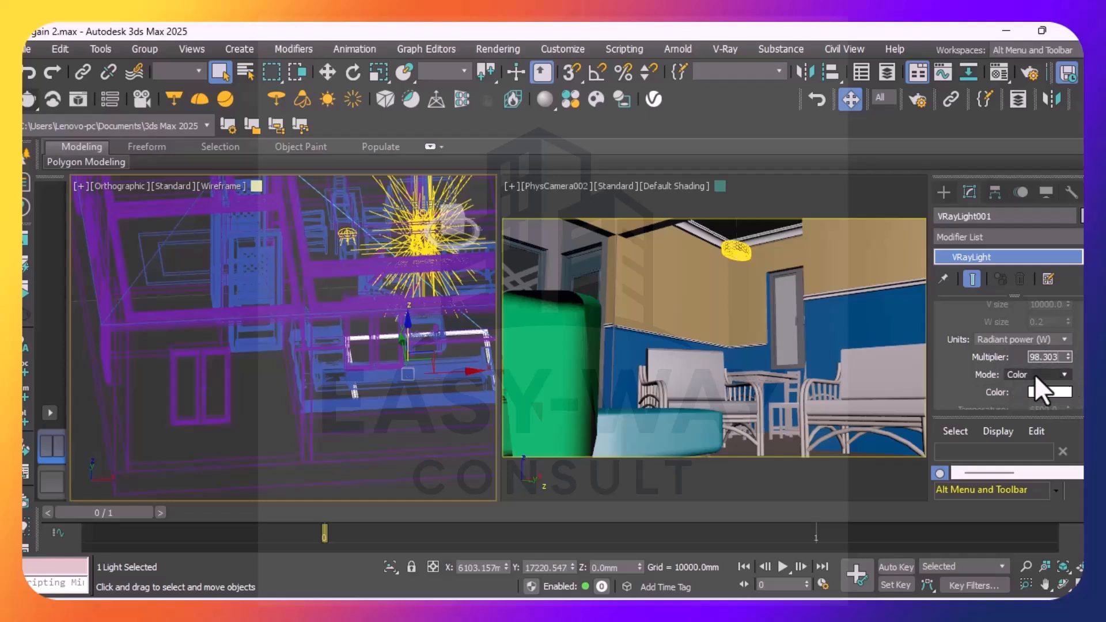
left_click(1063, 374)
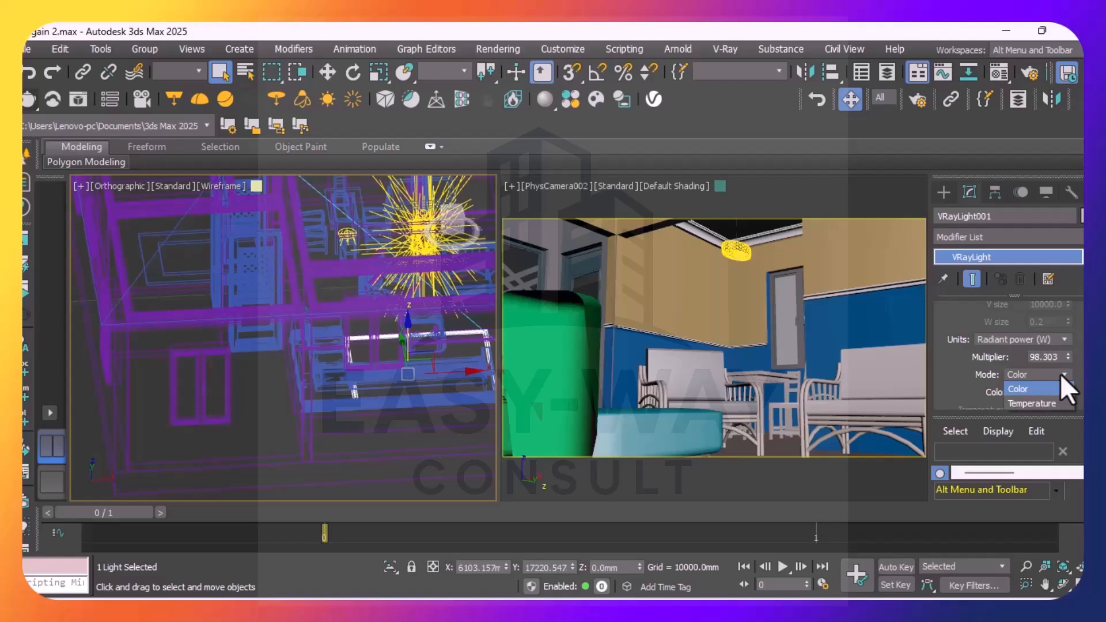
left_click(1061, 375)
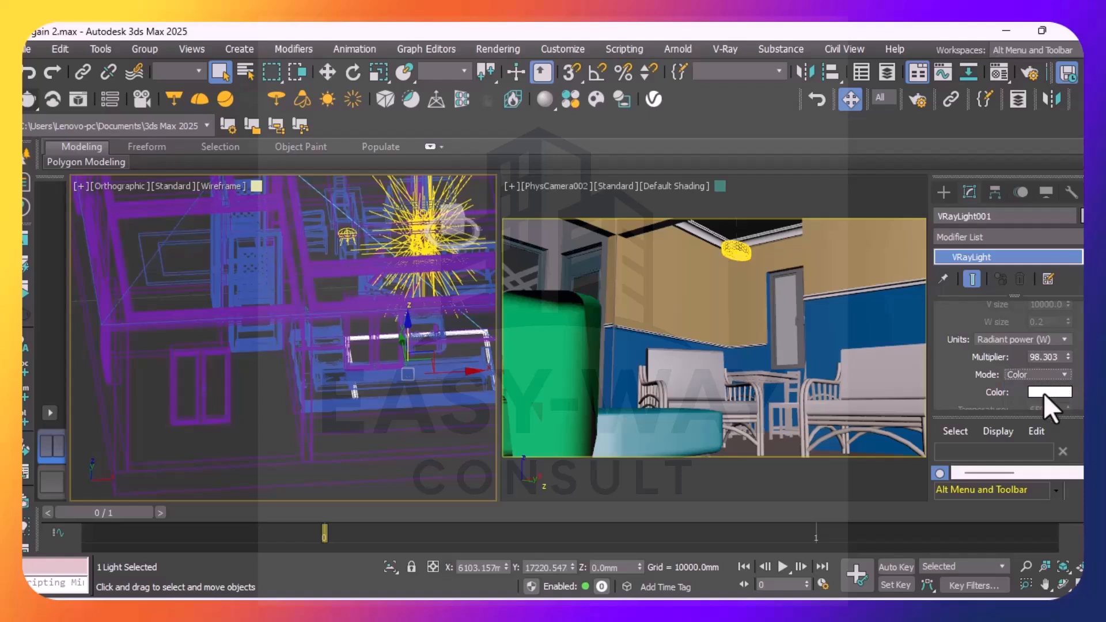
Change the strip light's colour to a deep blue, hex 0B33C9
left_click(1042, 393)
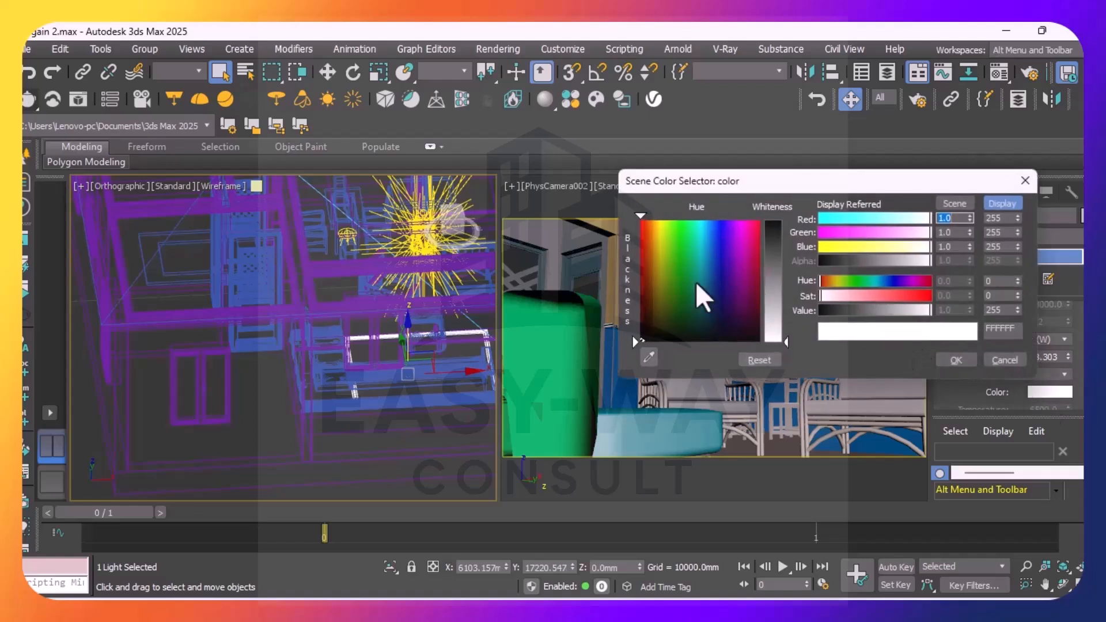
left_click(716, 247)
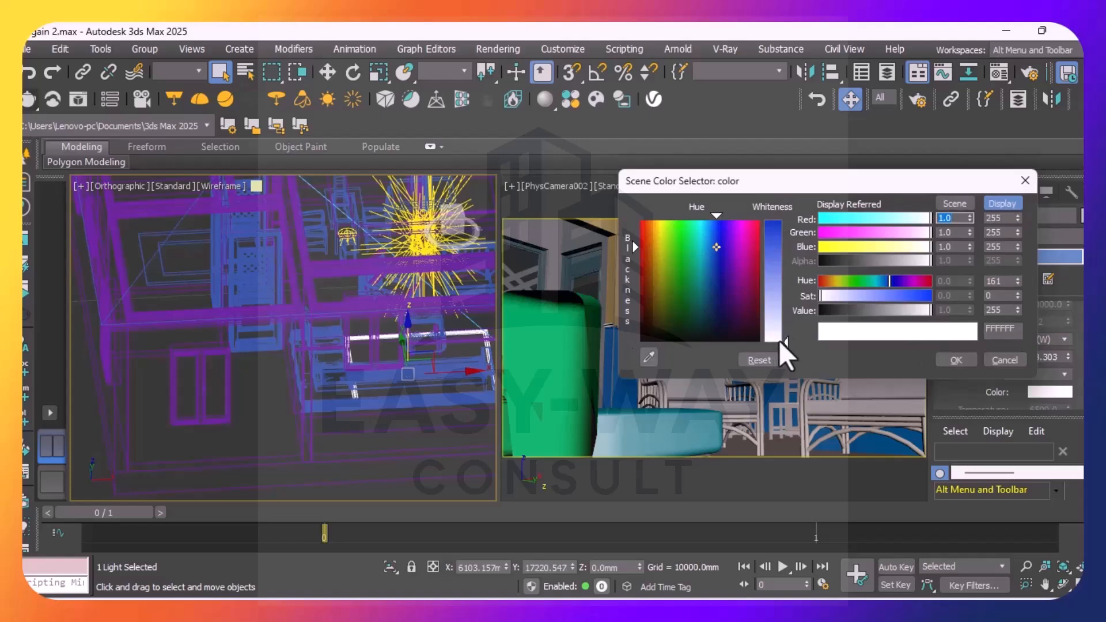
left_click_drag(782, 341, 771, 244)
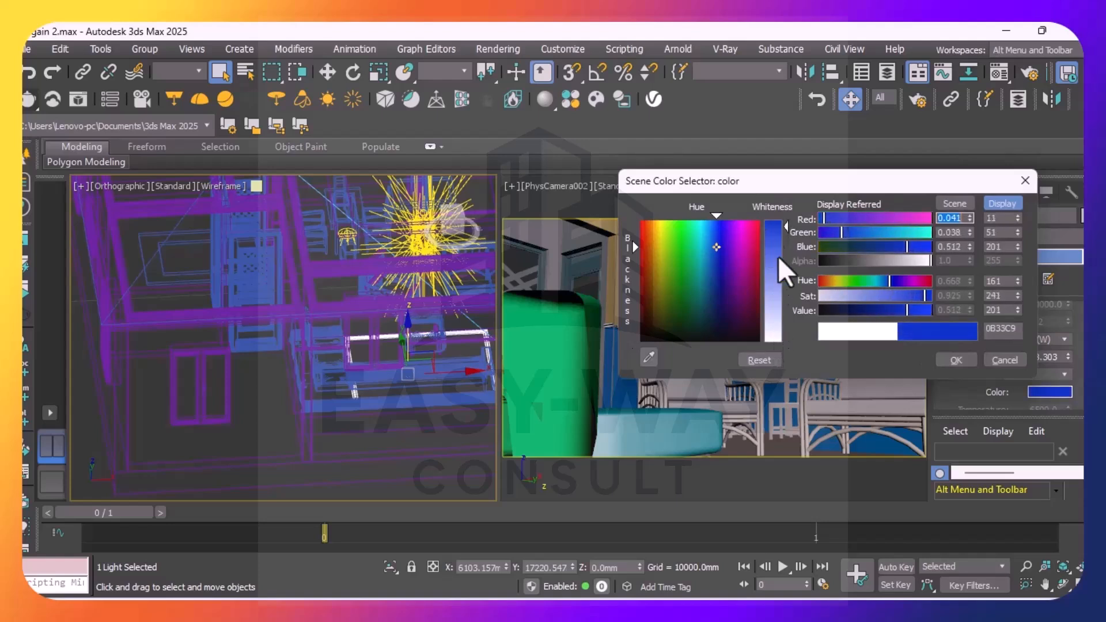
left_click(956, 360)
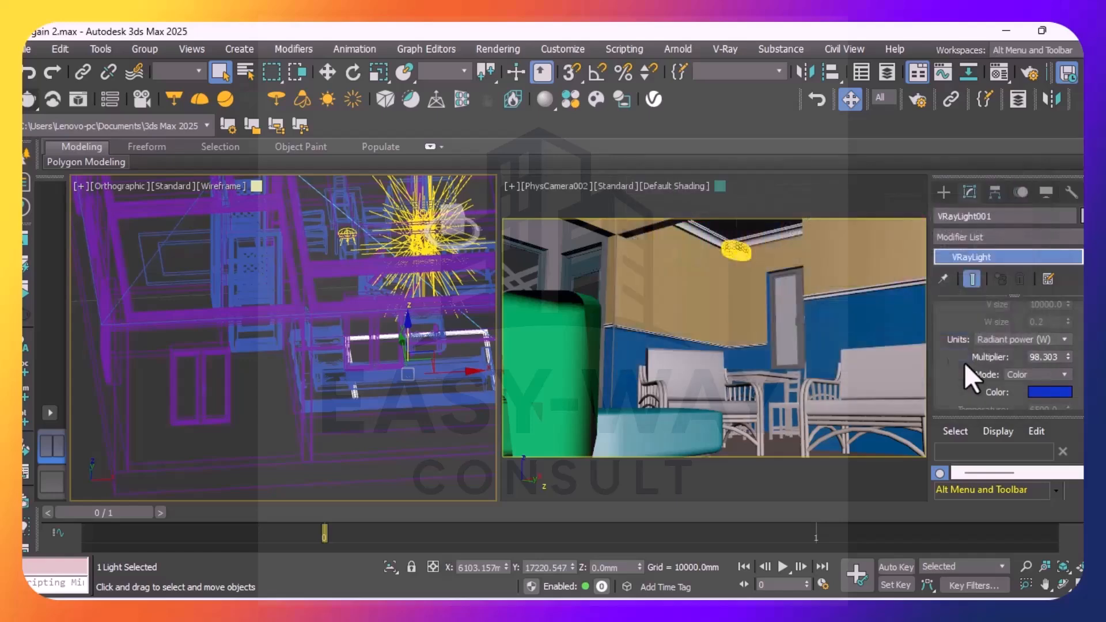
Enter a new multiplier for the strip light
left_click(1040, 357)
key("BackSpace")
type("00")
key("Return")
Turn off Cast shadows and Affect diffuse for the strip light, and review its sampling and viewport settings
scroll(1008, 354, "down", 5)
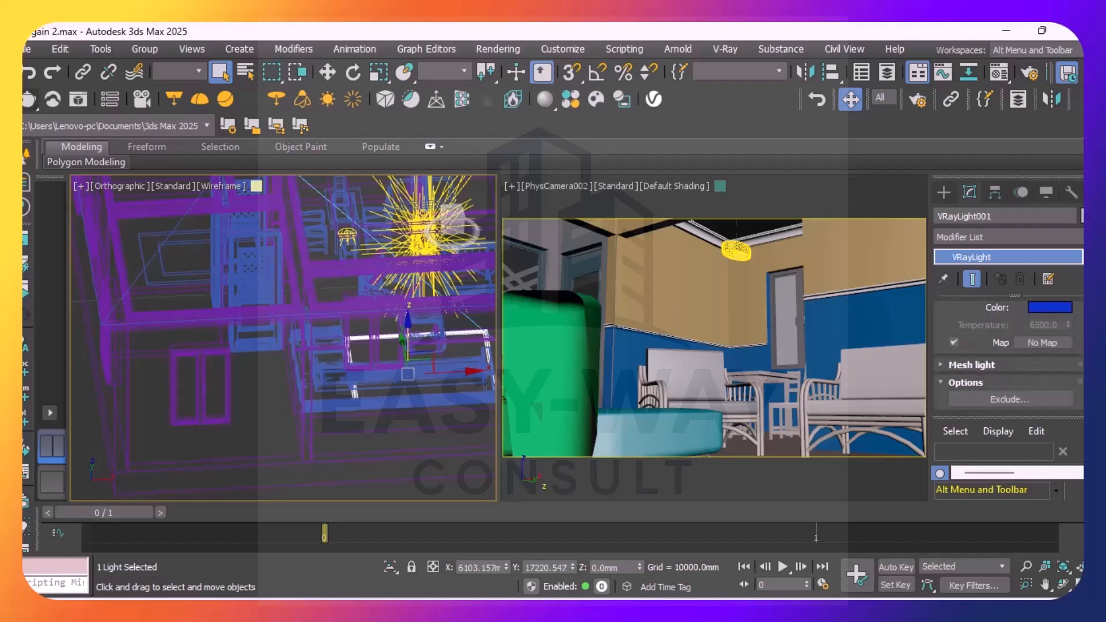
scroll(1007, 354, "down", 3)
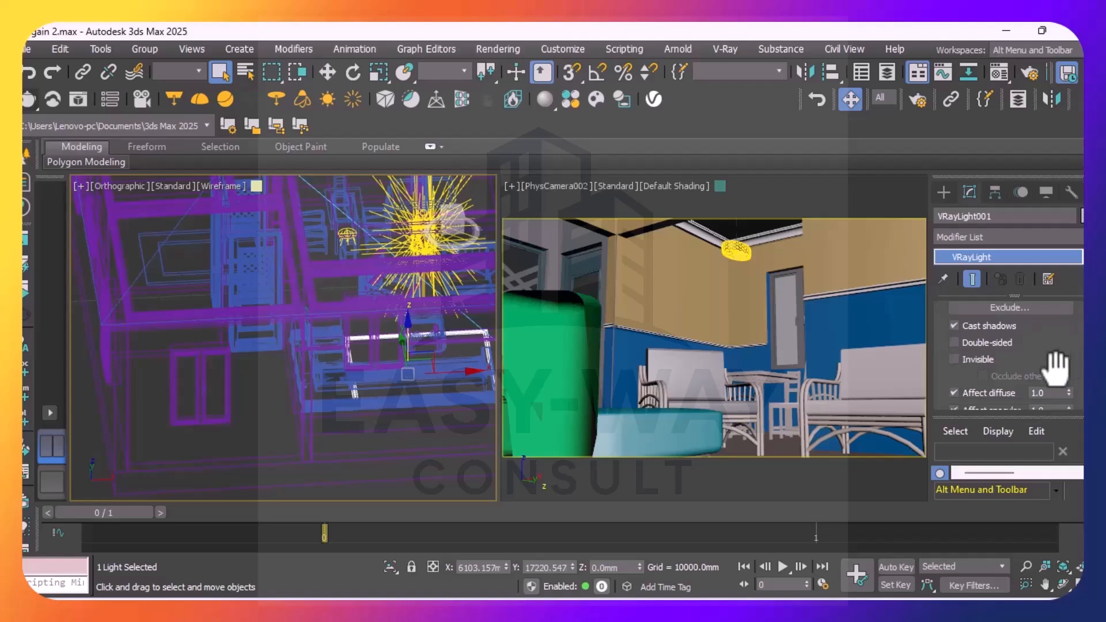
left_click(954, 392)
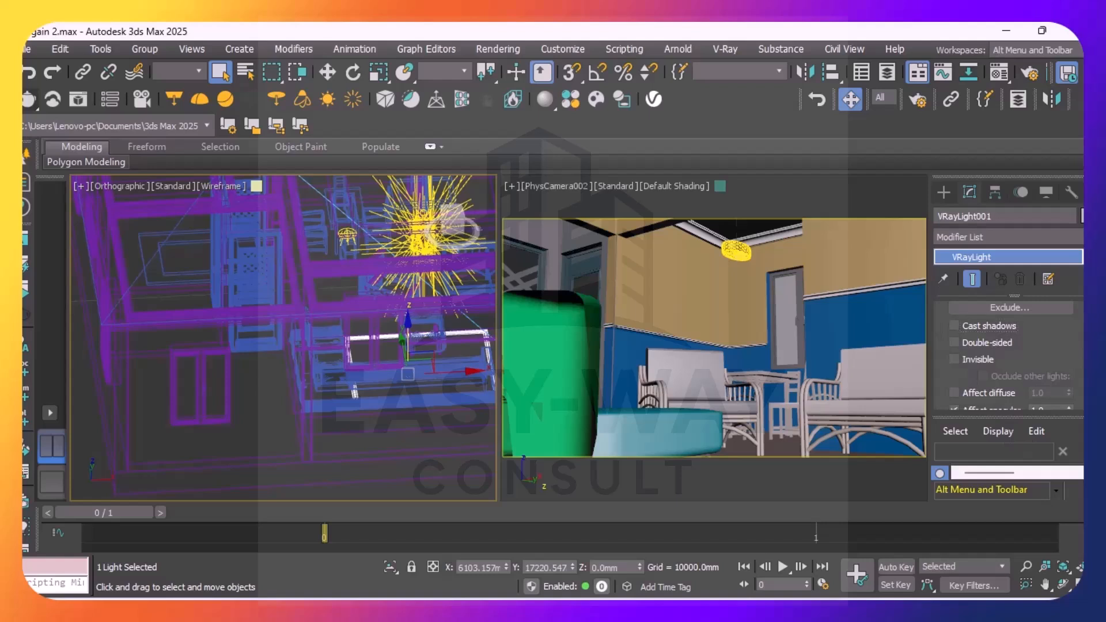
scroll(1007, 351, "down", 5)
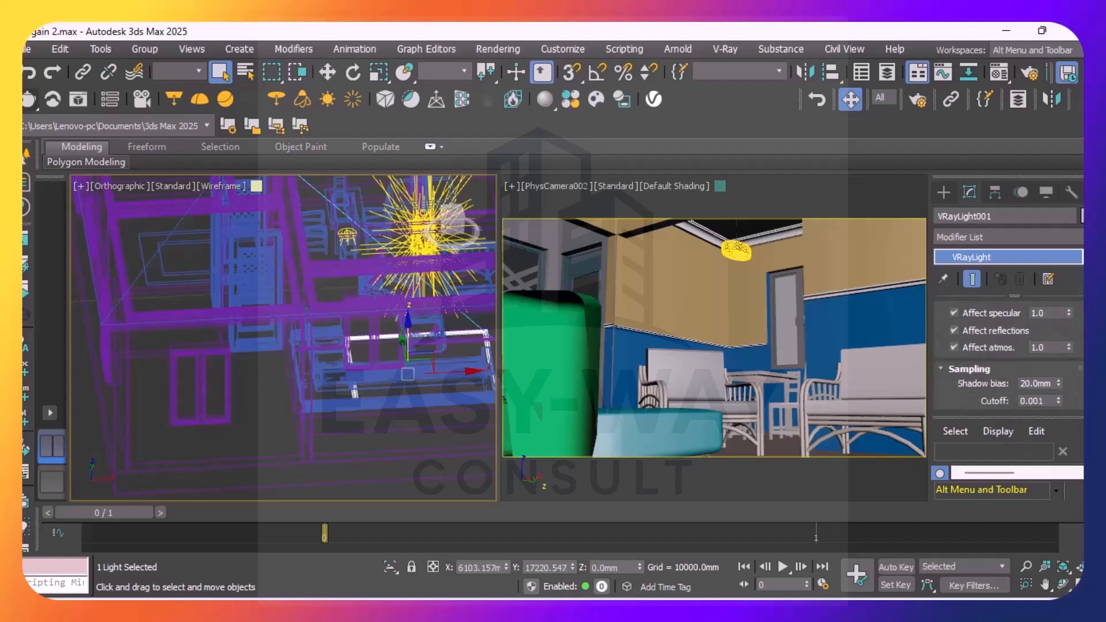
scroll(1007, 351, "down", 6)
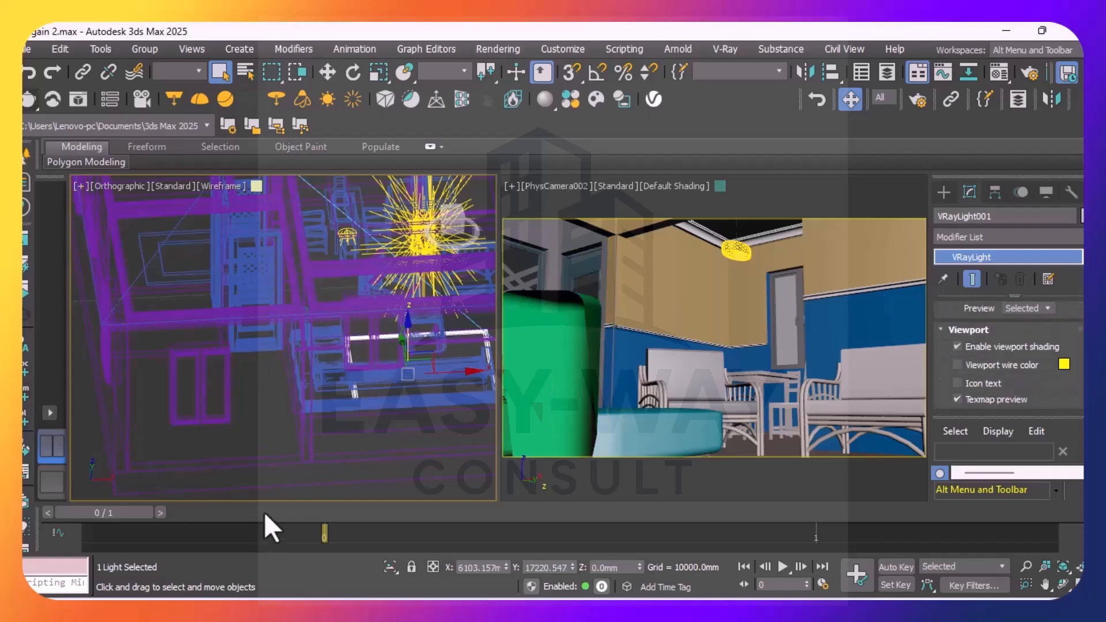
Turn the wireframe view to the front and raise the strip light from floor level to a height of about 2849 mm
scroll(213, 334, "down", 6)
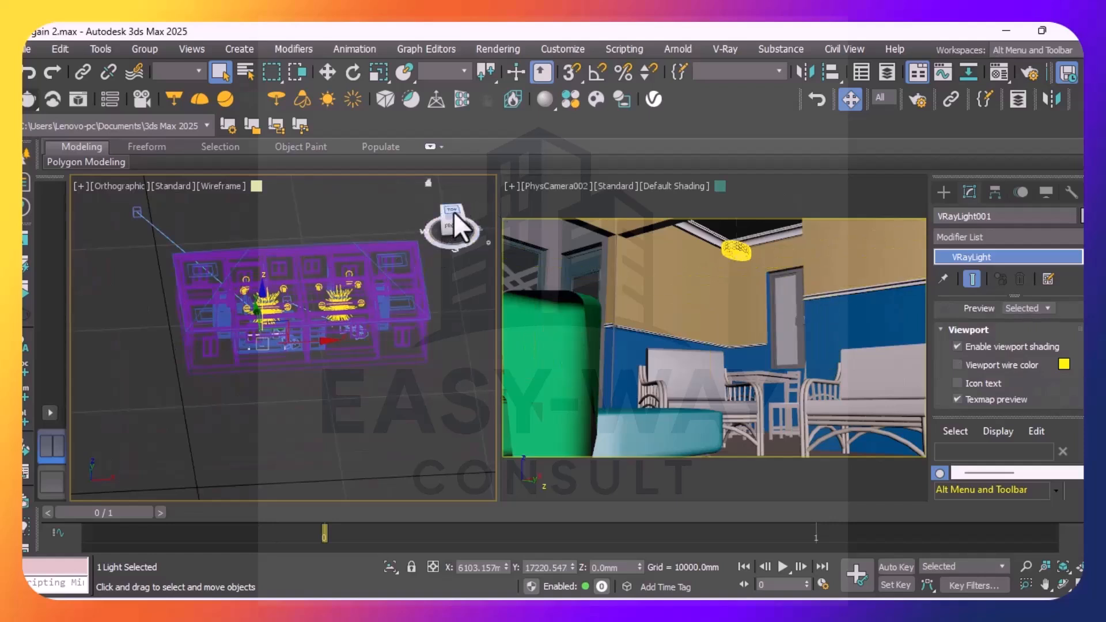
left_click_drag(453, 213, 449, 173)
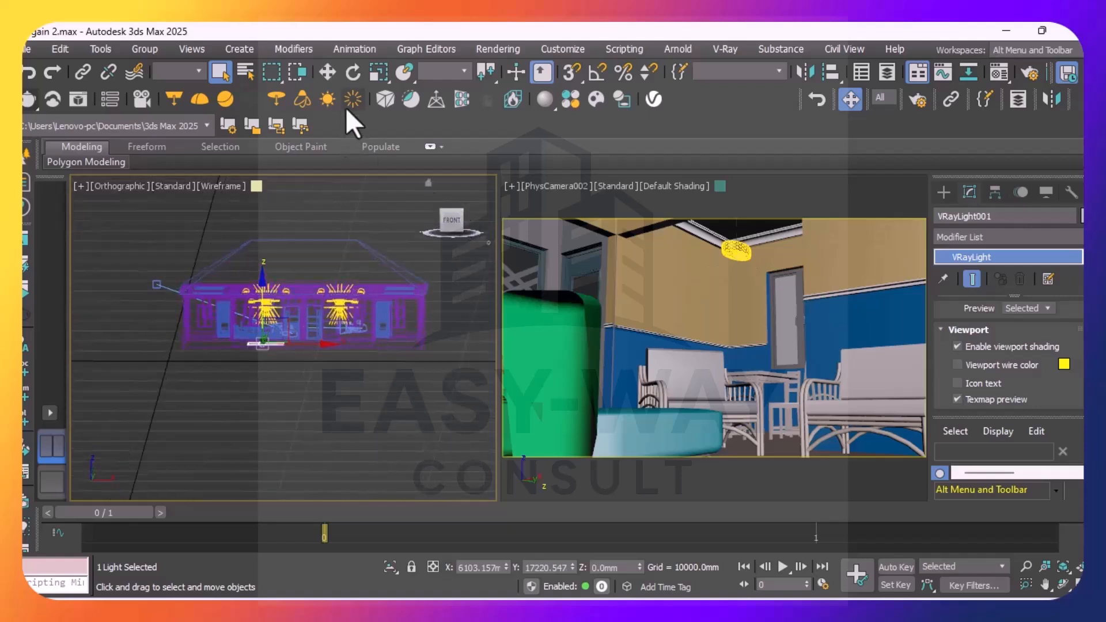
left_click(334, 71)
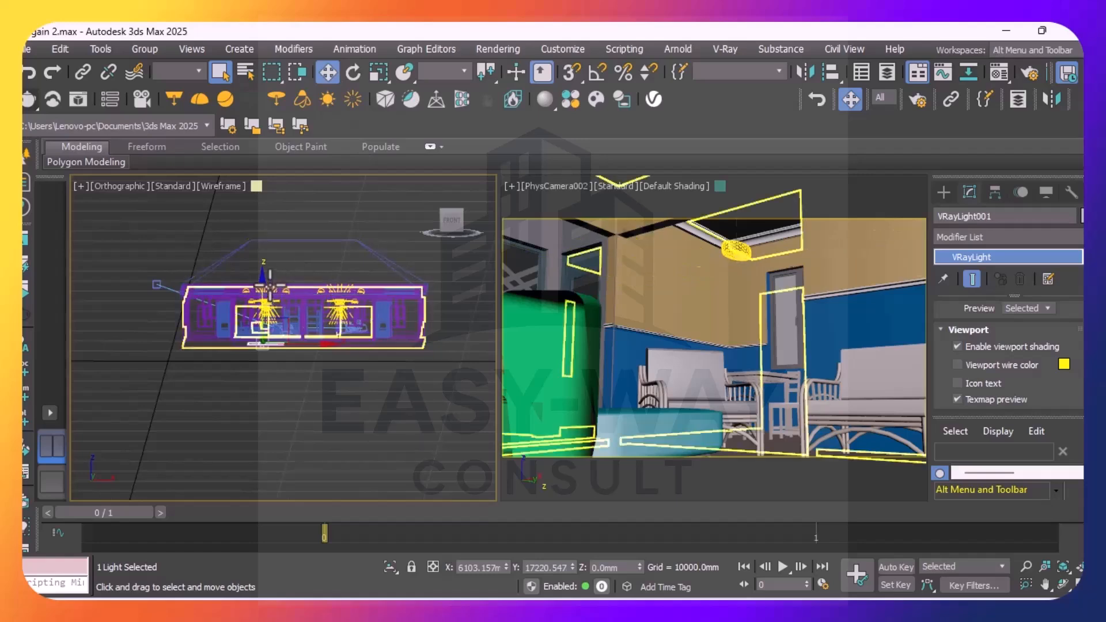
scroll(259, 279, "up", 6)
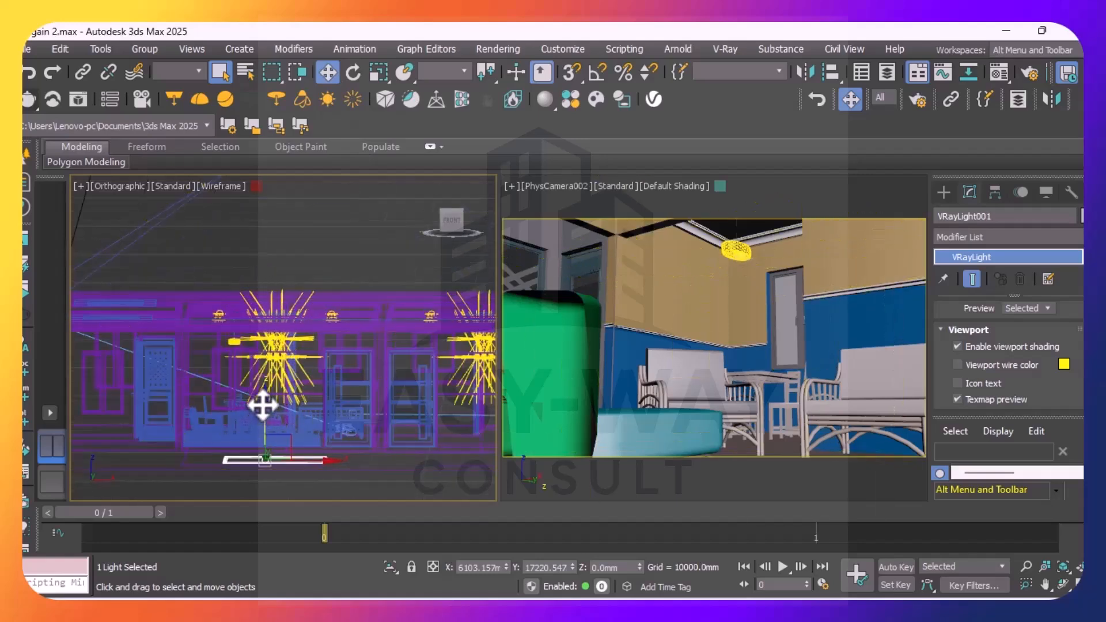
left_click_drag(264, 399, 271, 279)
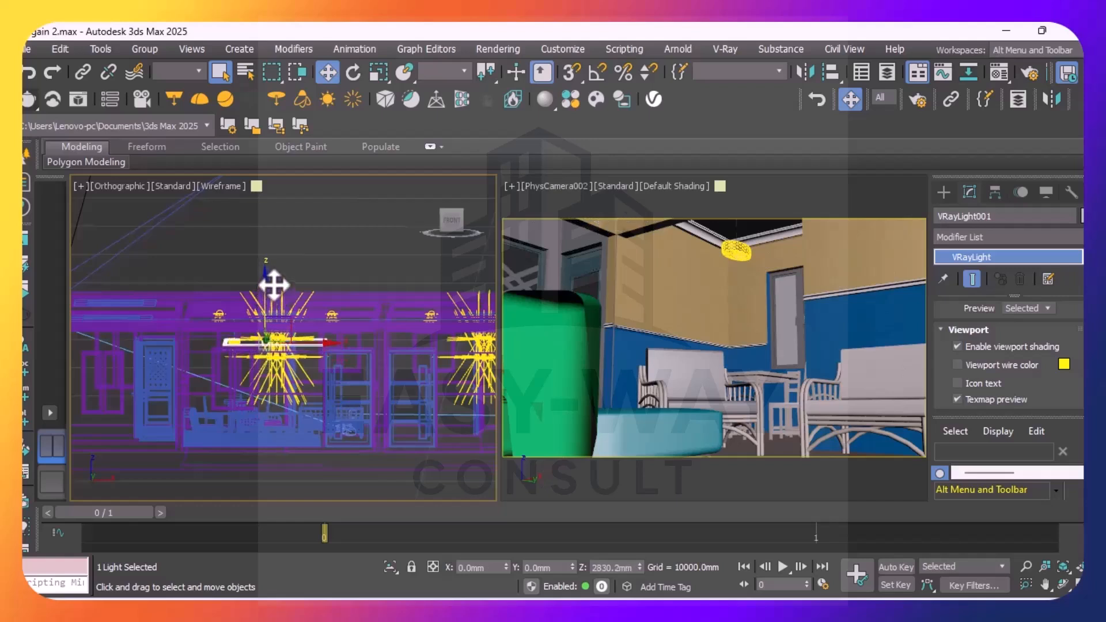
Adjust the strip light's height against the ceiling, raising it to about 3218 mm and then lowering it to about 2858 mm
scroll(238, 344, "up", 4)
scroll(238, 343, "up", 2)
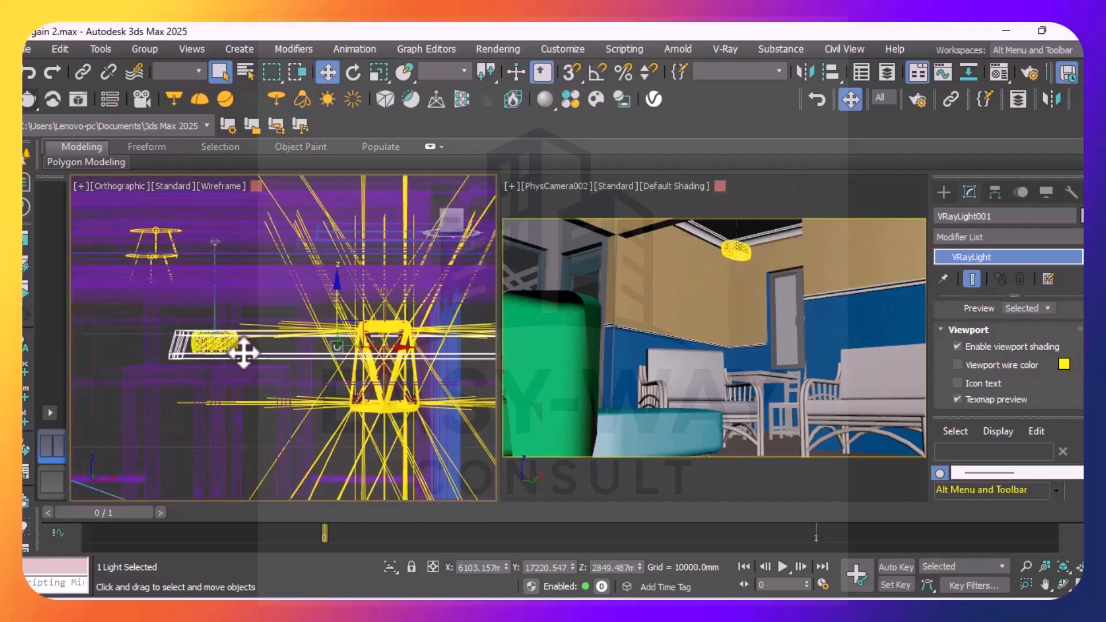
scroll(280, 357, "down", 2)
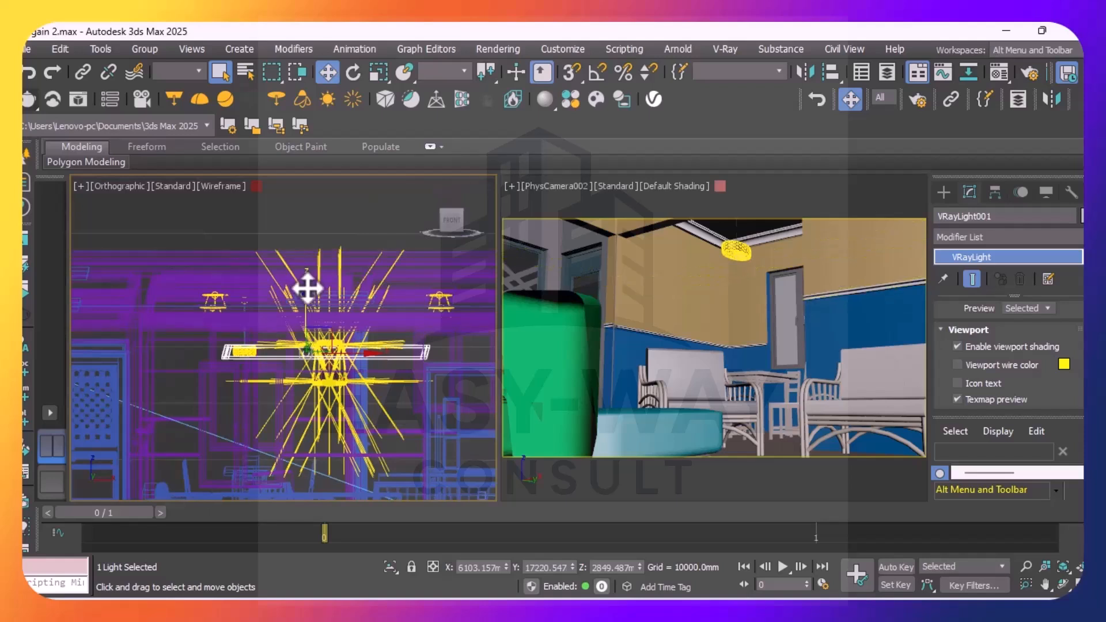
left_click_drag(307, 287, 311, 257)
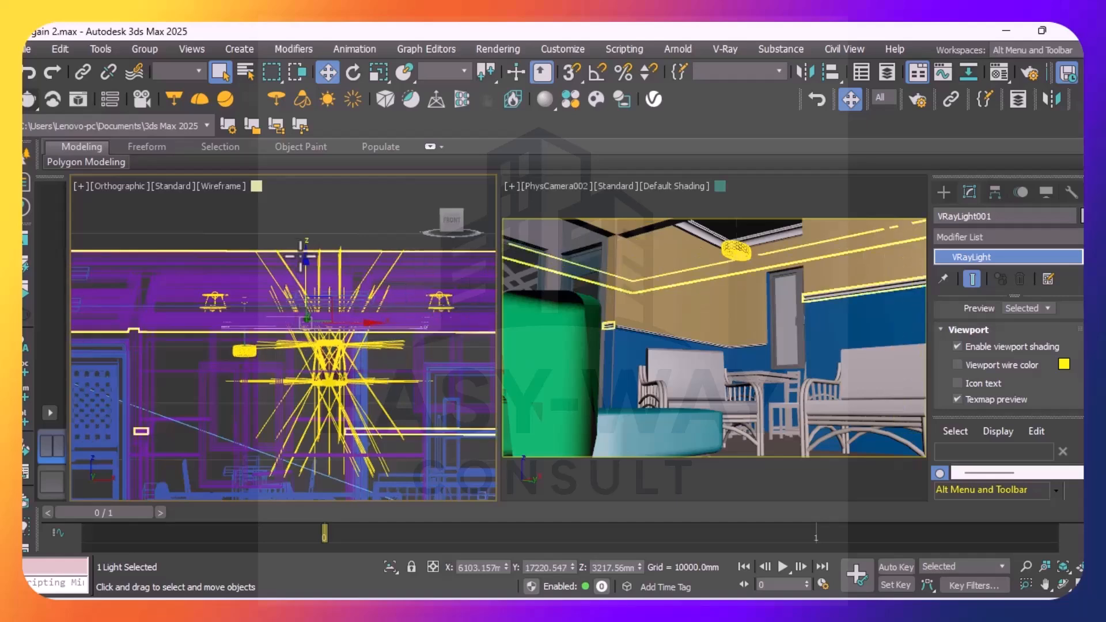
scroll(297, 253, "up", 3)
scroll(190, 396, "up", 4)
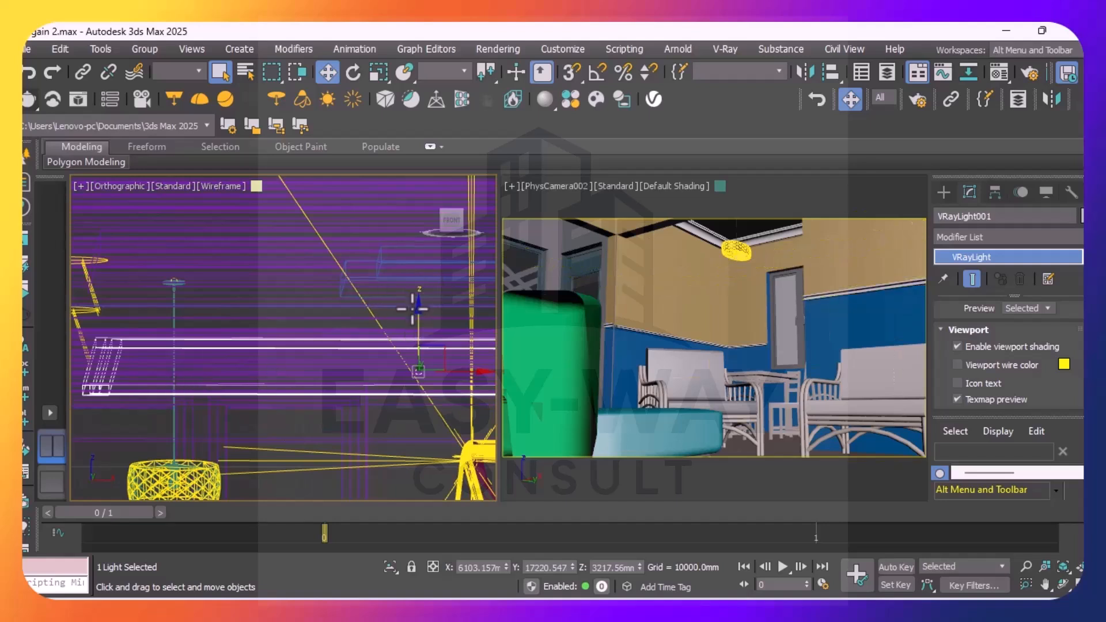
left_click_drag(418, 302, 424, 422)
scroll(413, 409, "down", 5)
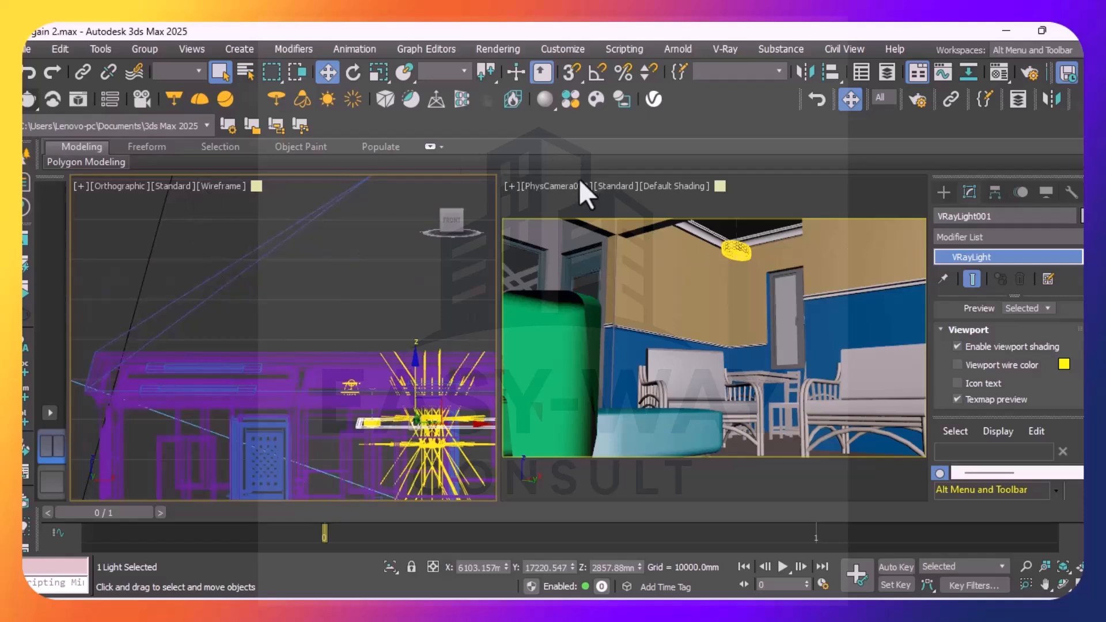
Select PhysCamera002's target and raise it to a Z of about 8960 mm to aim the camera at the ceiling
left_click(553, 186)
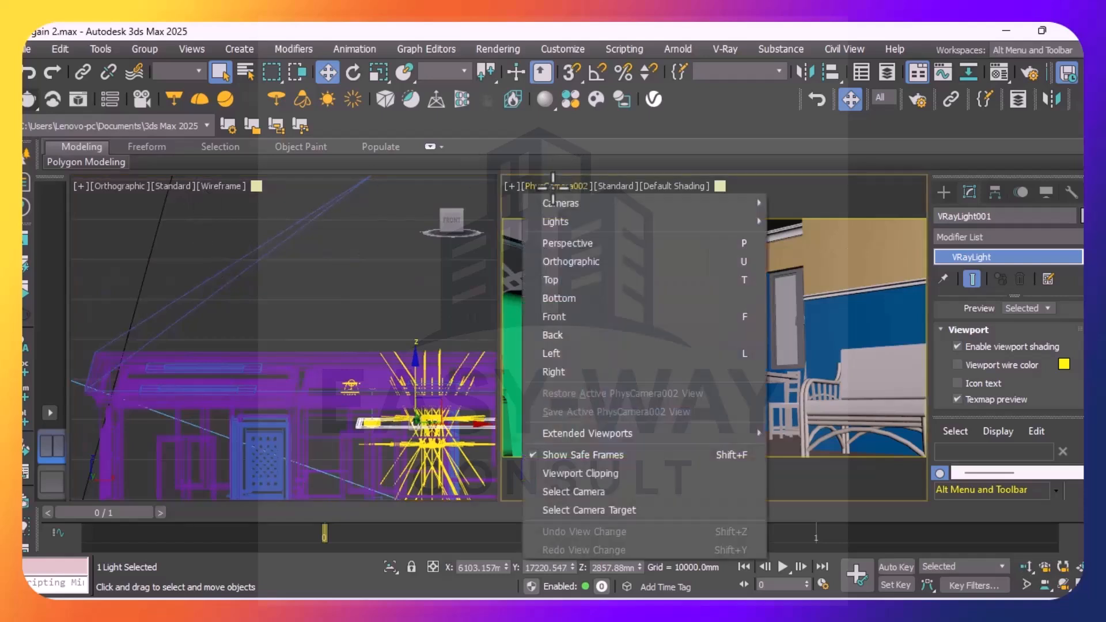
left_click(600, 510)
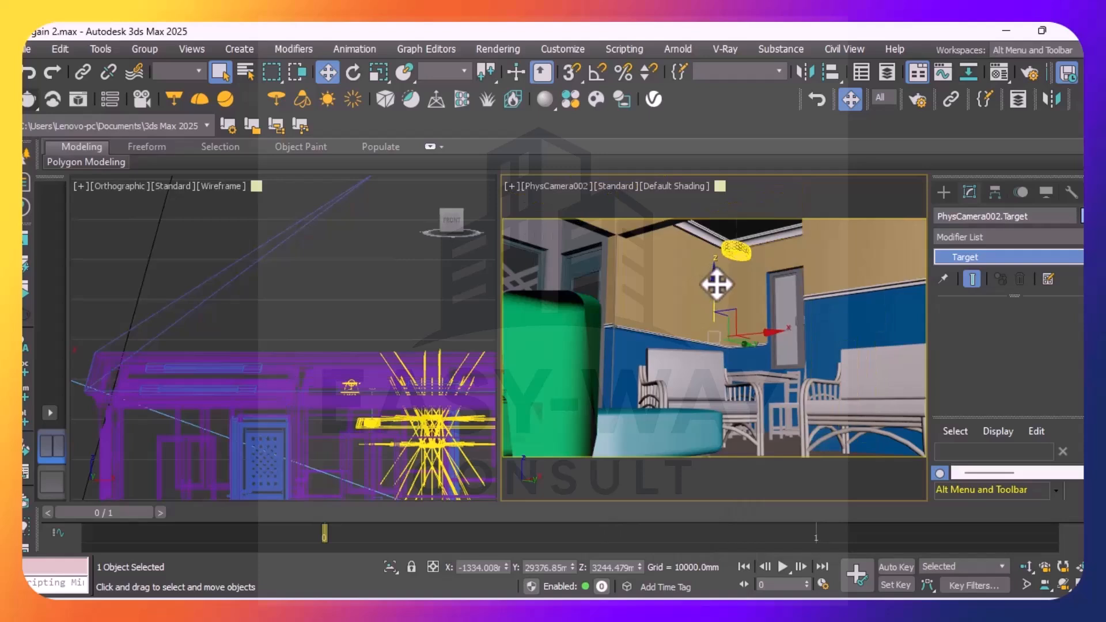
left_click_drag(716, 277, 713, 153)
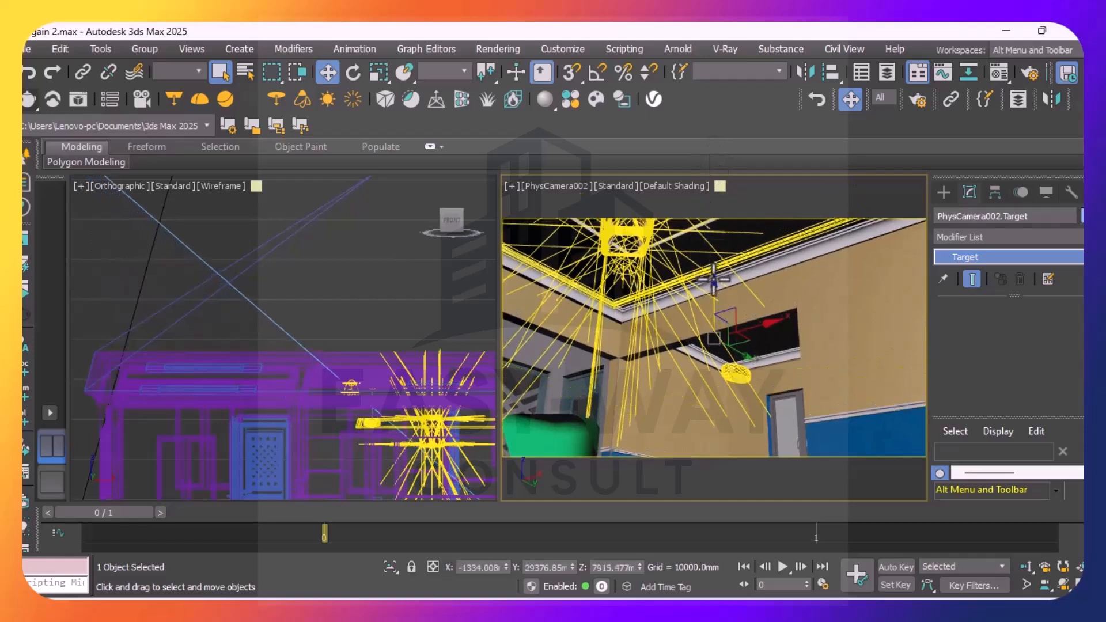
left_click_drag(714, 282, 713, 260)
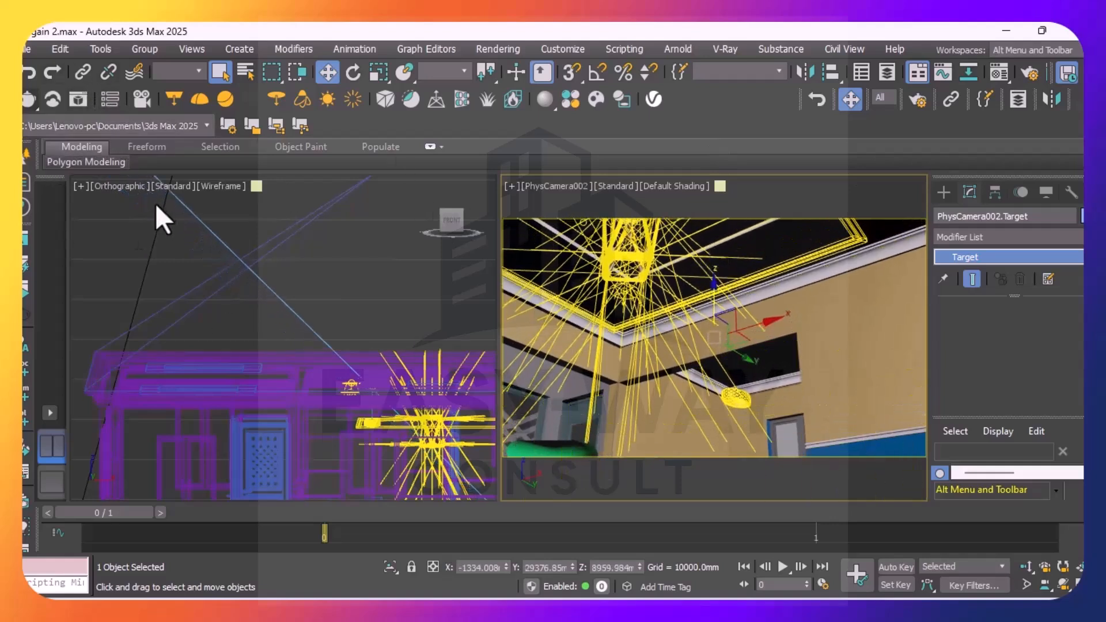
Render the ceiling view and enable the Denoiser and Lens Effects layers in the frame buffer
left_click(26, 103)
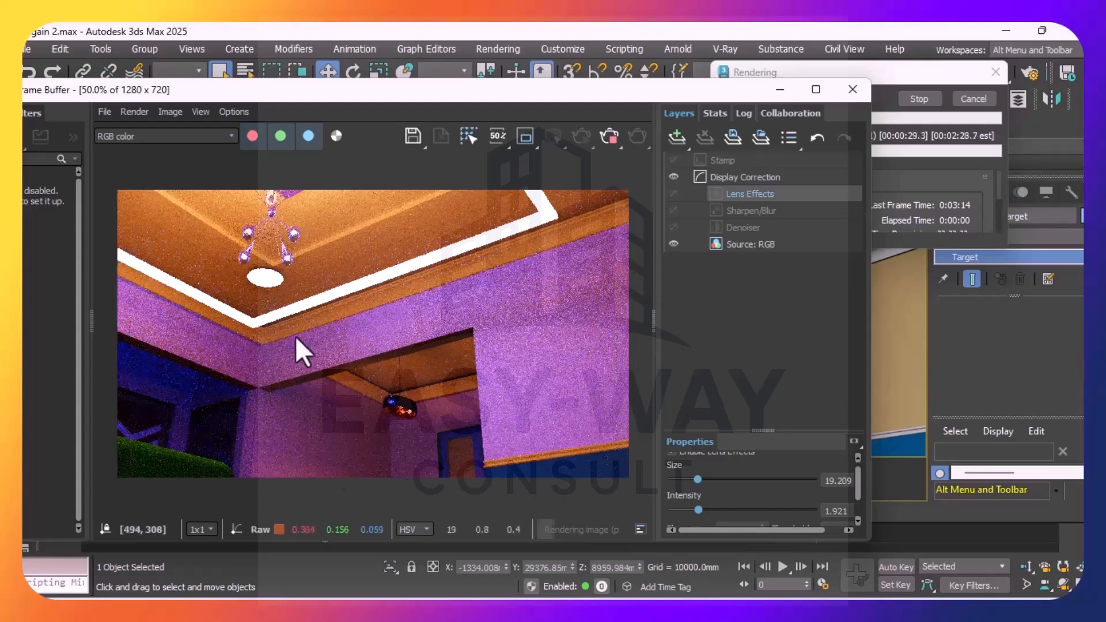
left_click(672, 226)
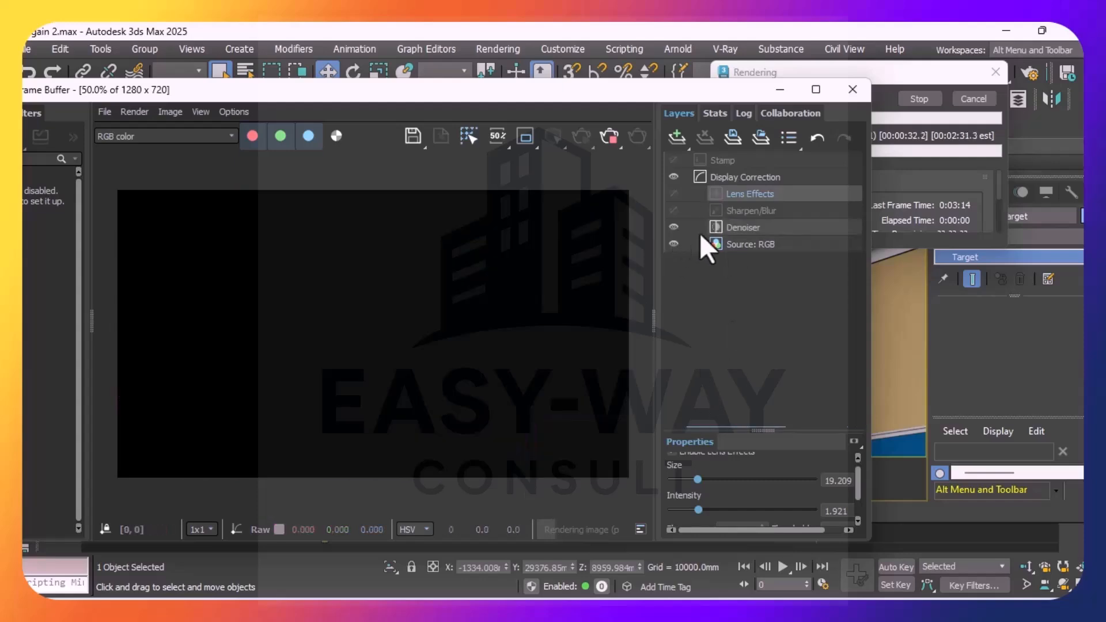
left_click(673, 196)
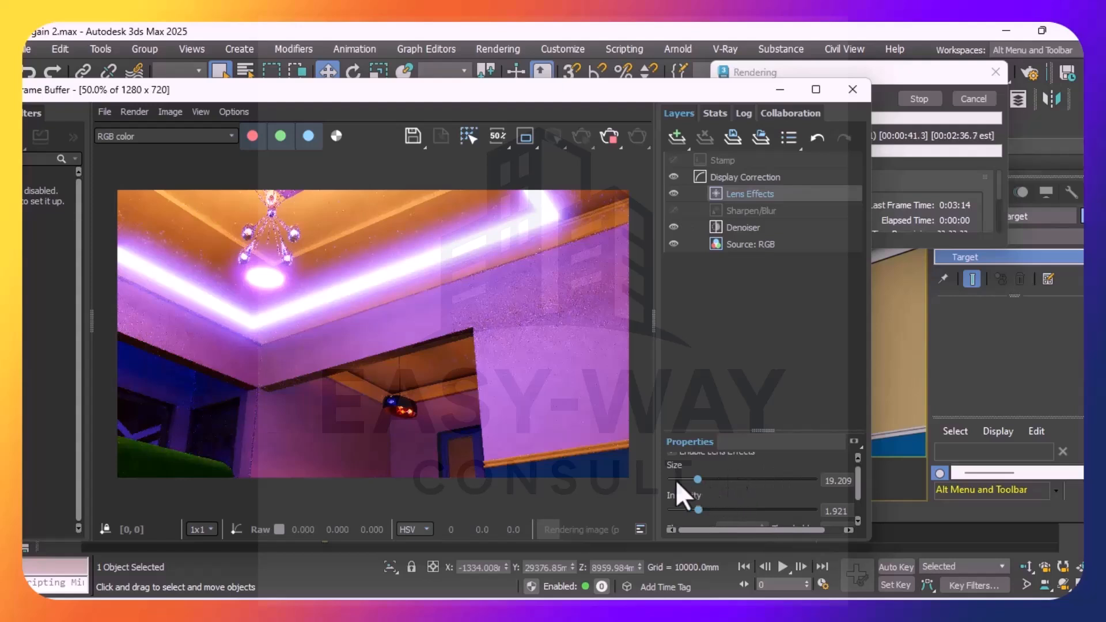
Reduce the Lens Effects size to 3.390 and the intensity to 0.113
left_click_drag(694, 479, 680, 510)
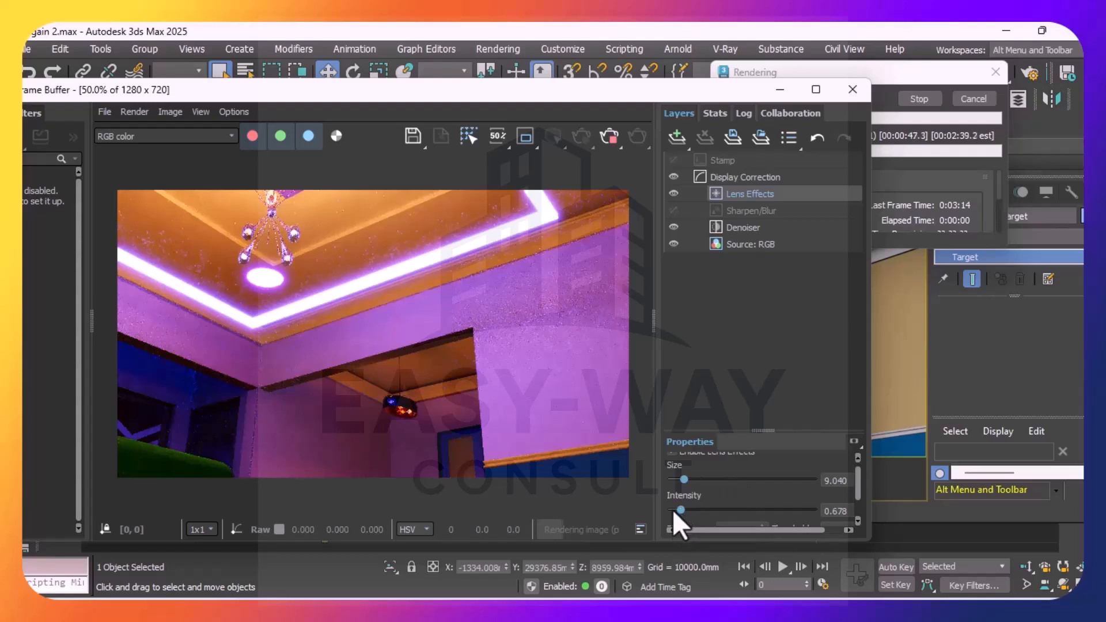
left_click(672, 509)
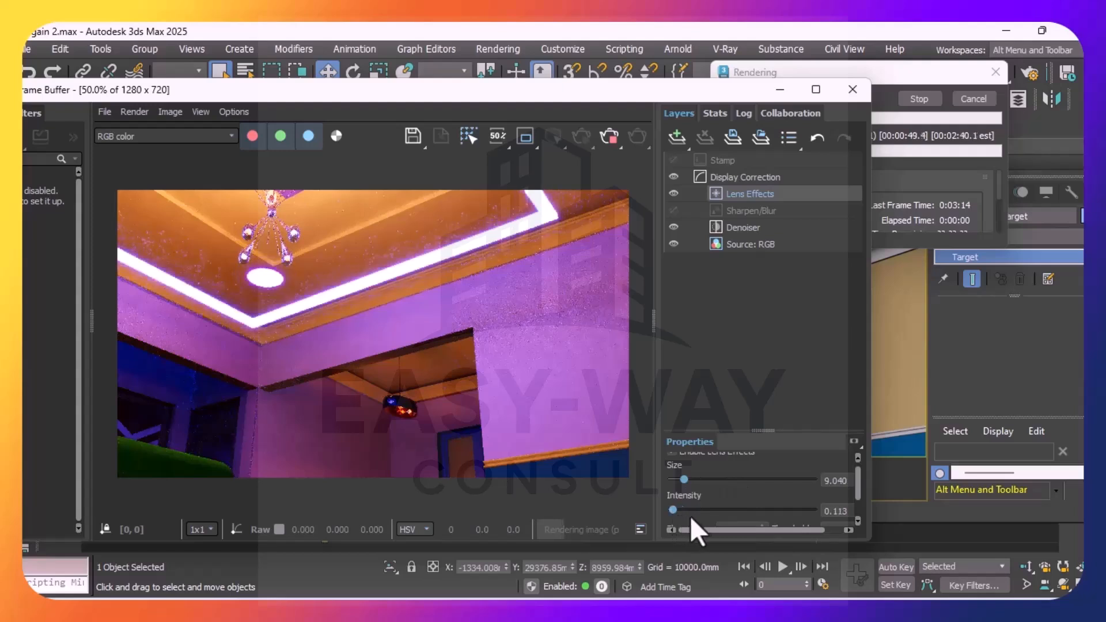
left_click(675, 480)
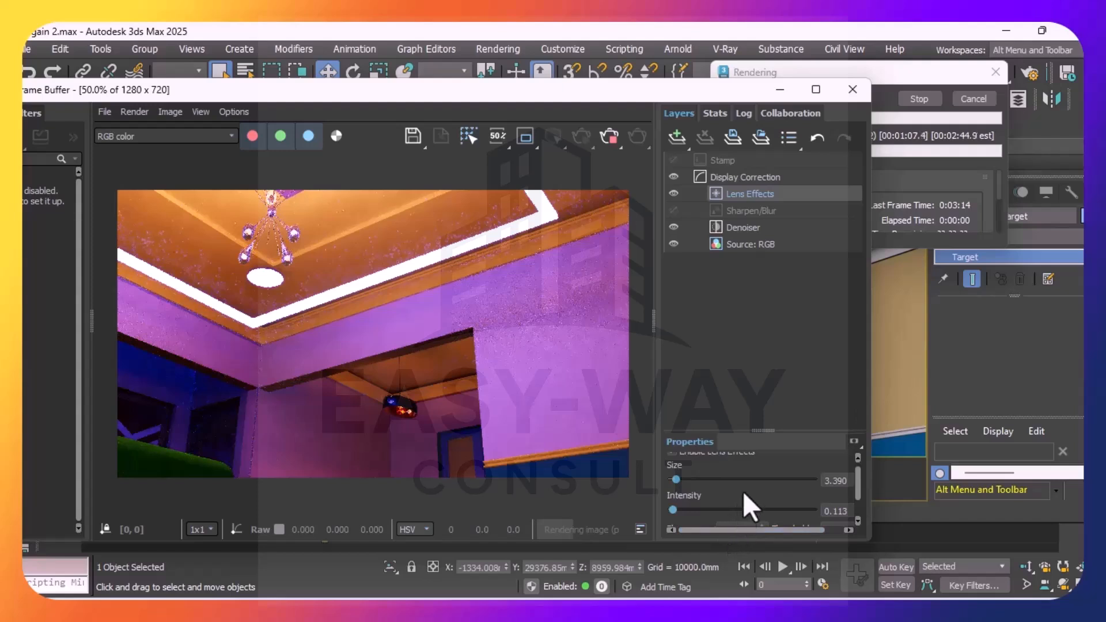
Stop the ceiling render and close the frame buffer
left_click(608, 134)
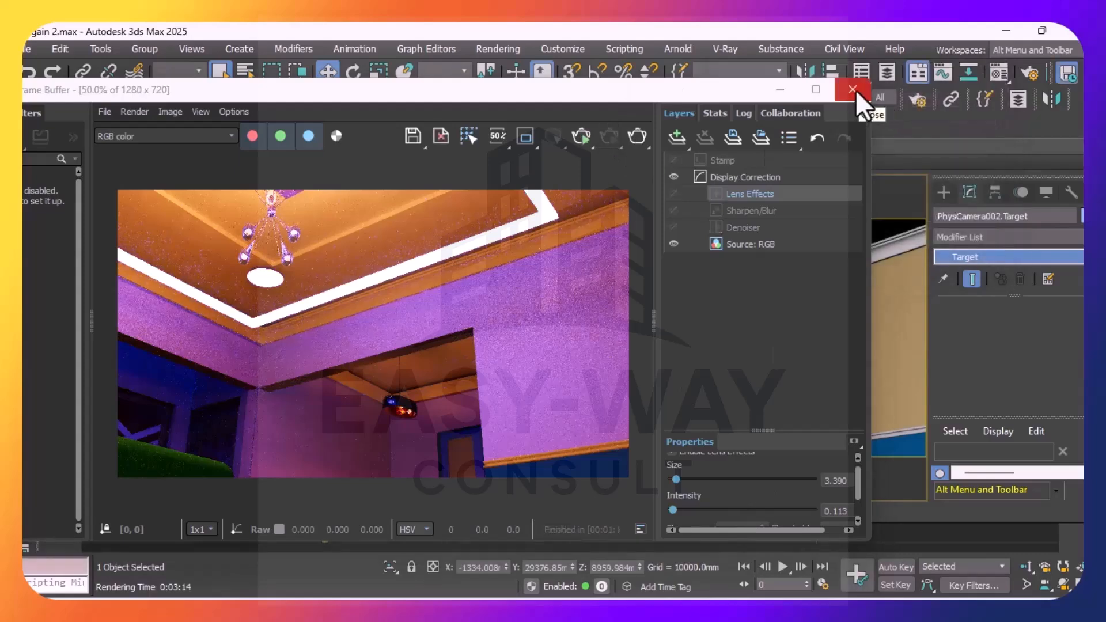
left_click(854, 90)
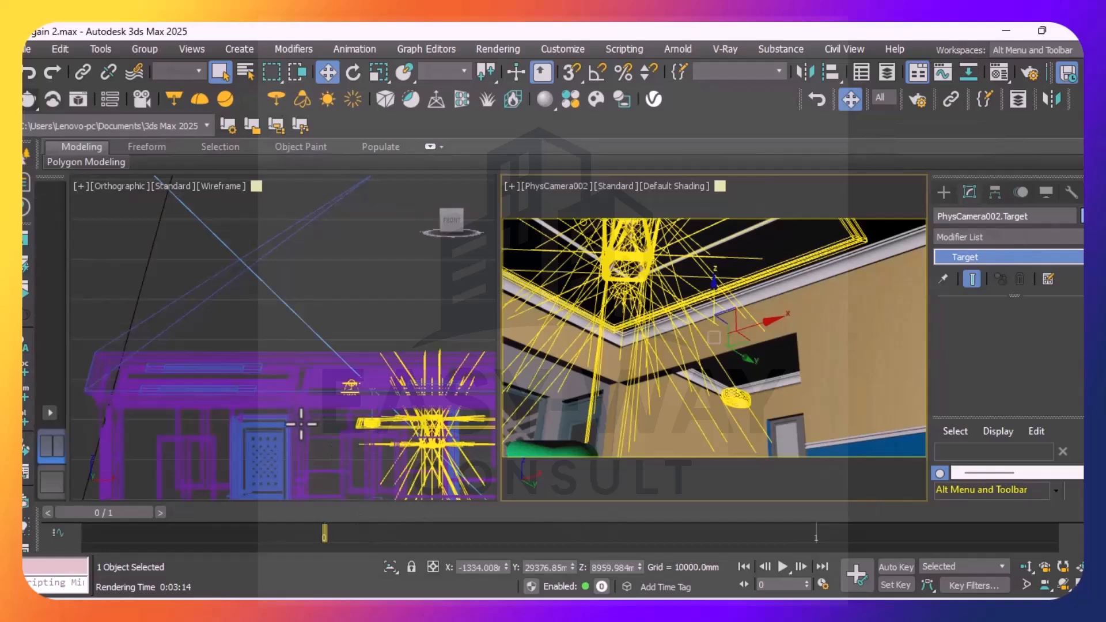
Select the ceiling strip light VRayLight001 and raise it to a Z of about 3438 mm
scroll(301, 420, "down", 2)
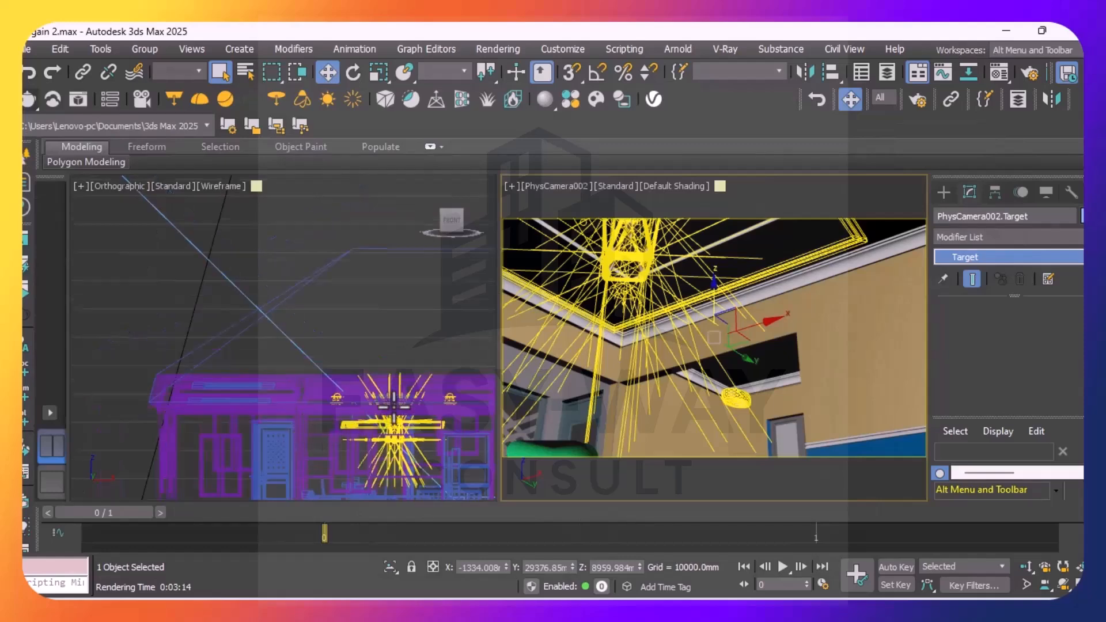
scroll(392, 405, "up", 1)
scroll(366, 432, "down", 1)
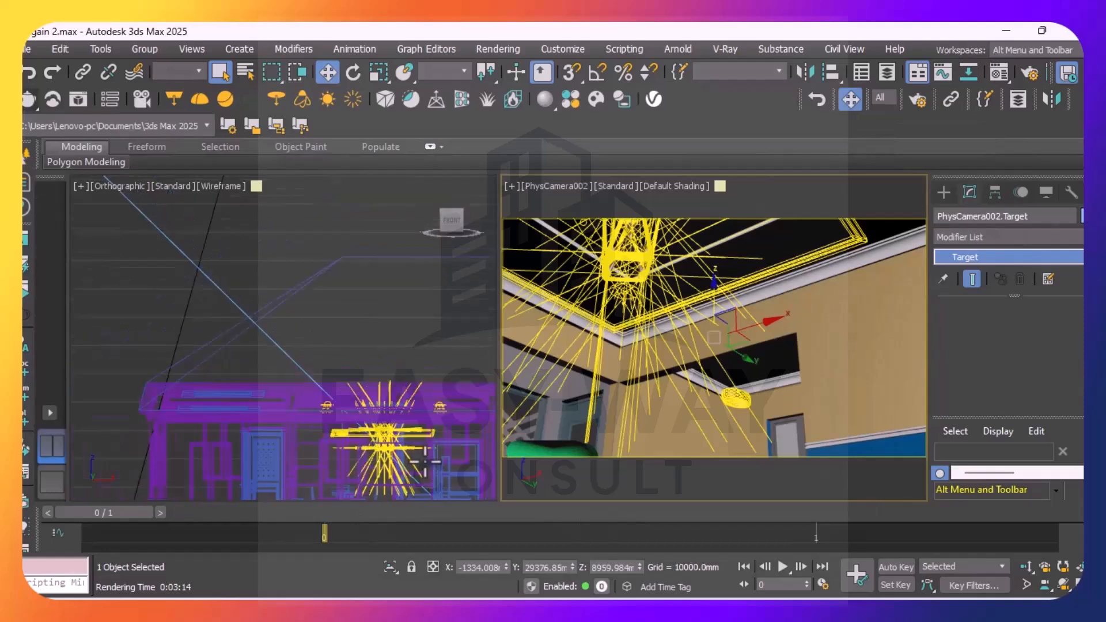
scroll(420, 447, "up", 3)
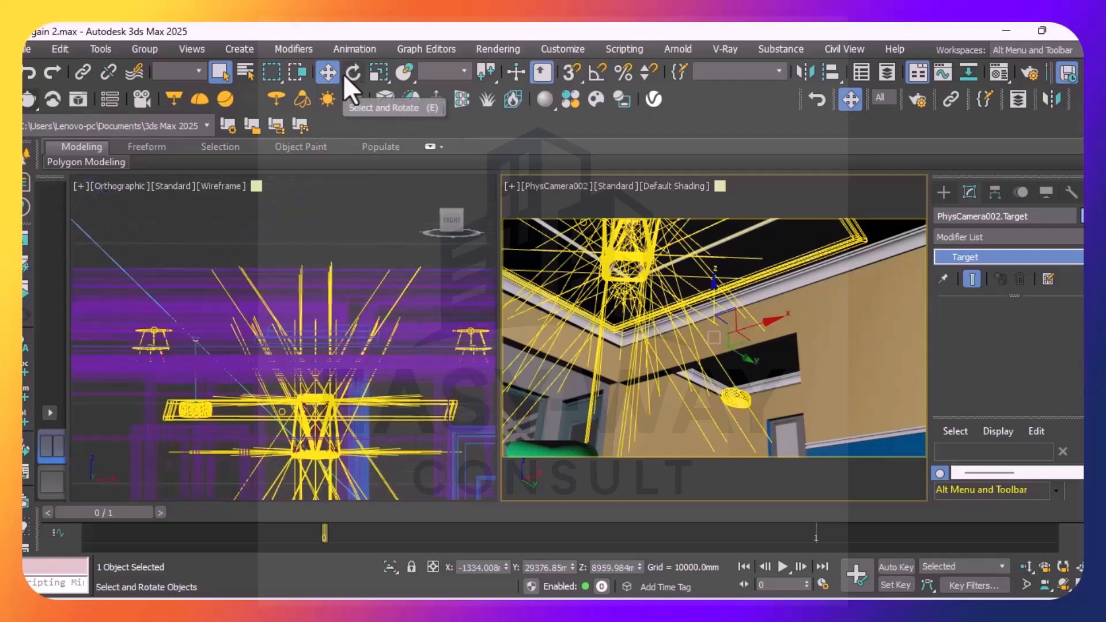
left_click(328, 75)
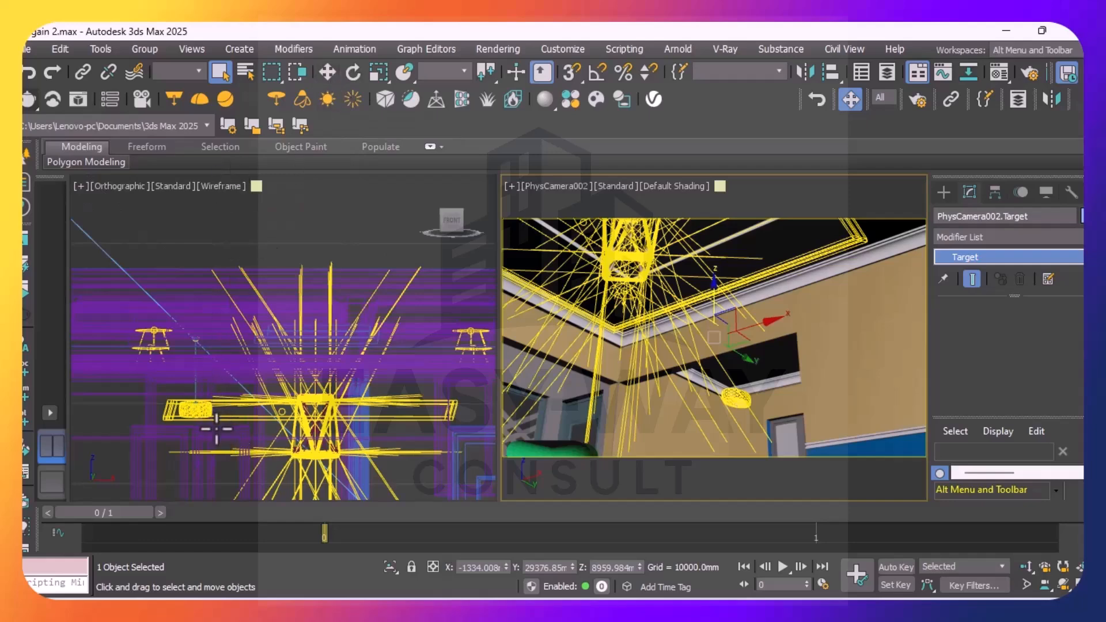
scroll(230, 412, "up", 5)
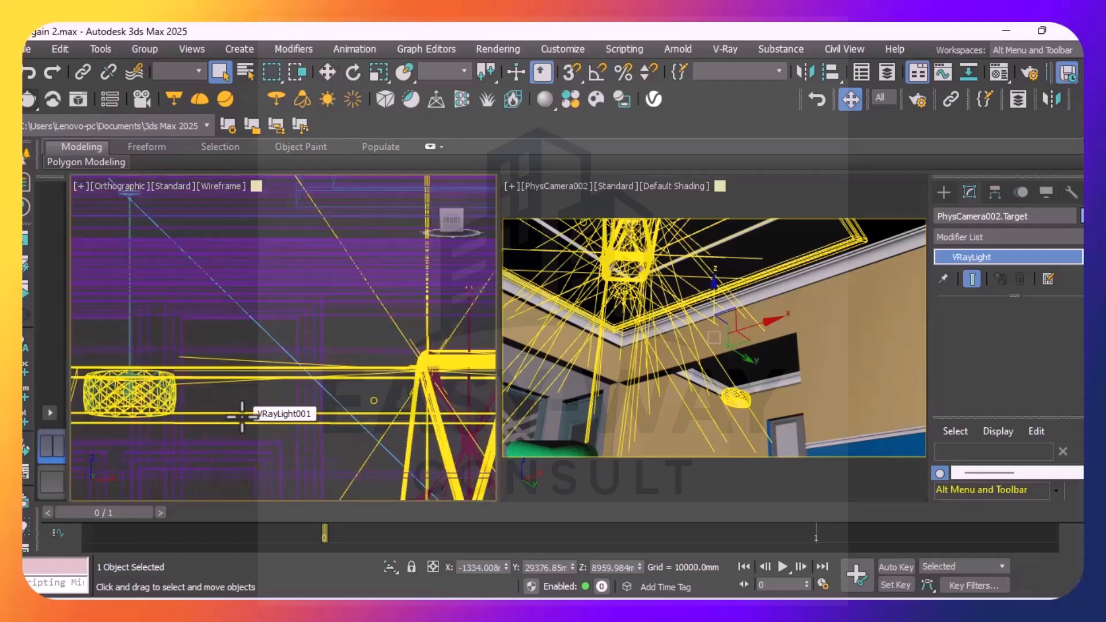
left_click(242, 413)
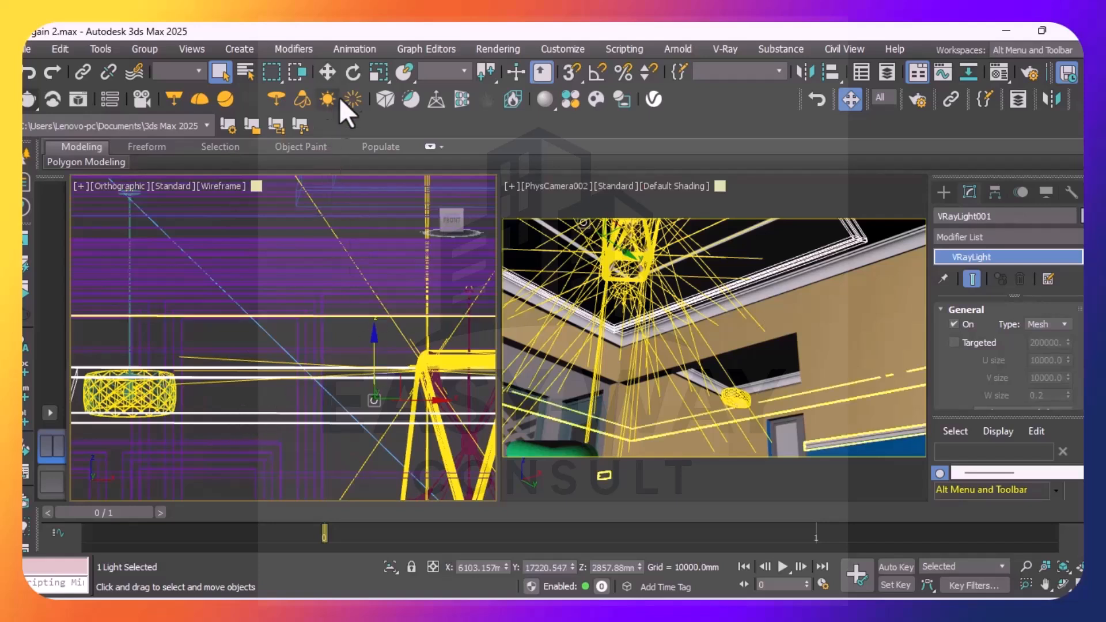
left_click(331, 73)
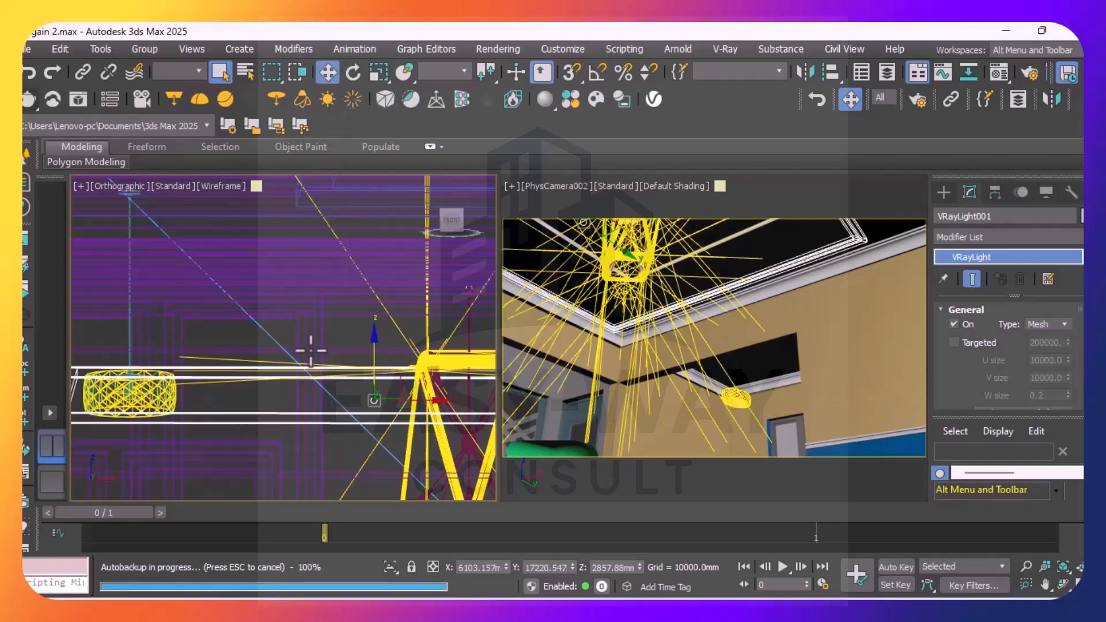
left_click_drag(375, 335, 361, 207)
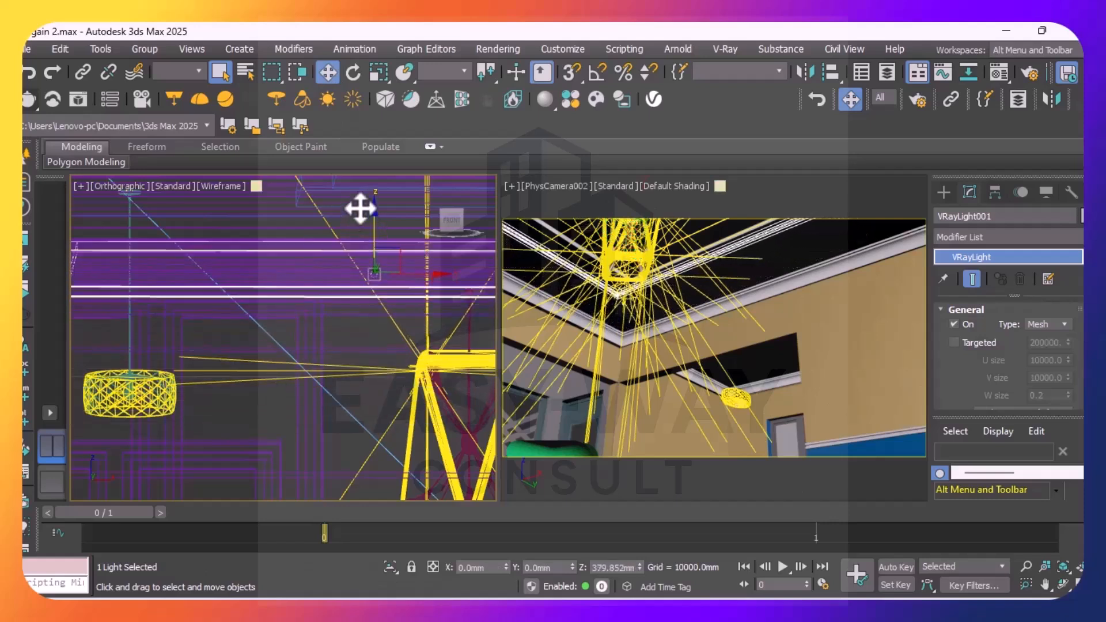
scroll(340, 388, "down", 3)
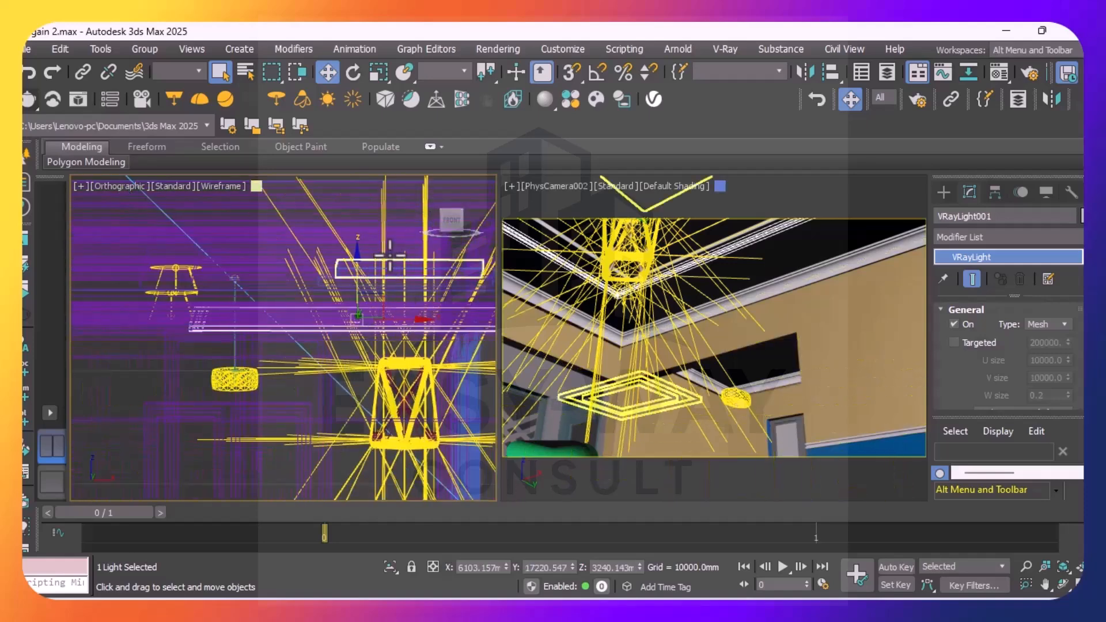
left_click_drag(357, 259, 358, 220)
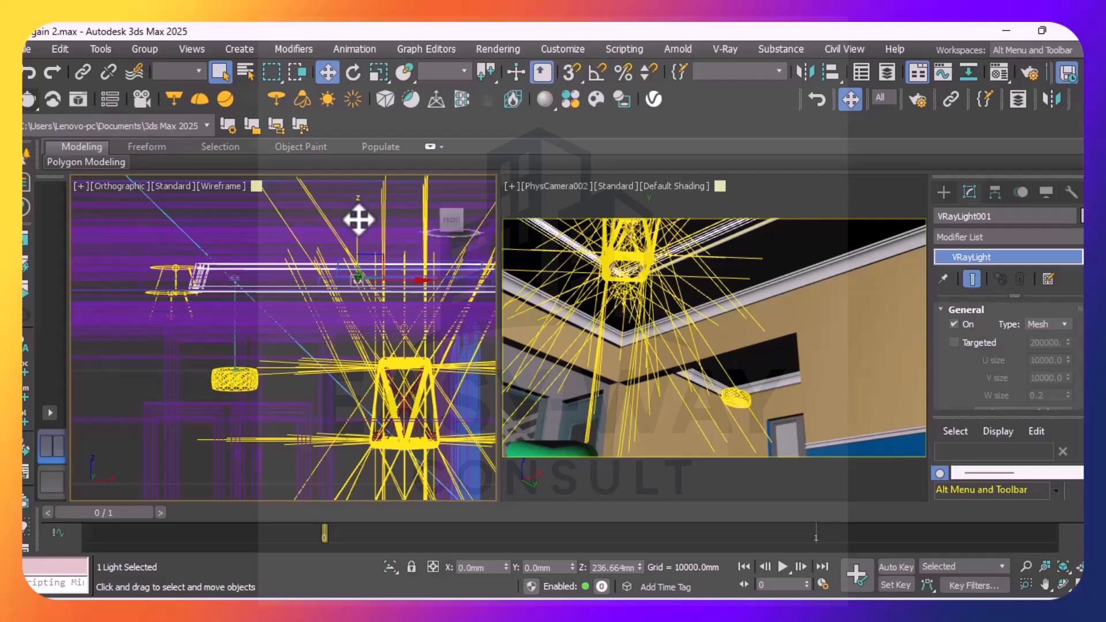
left_click_drag(359, 220, 357, 224)
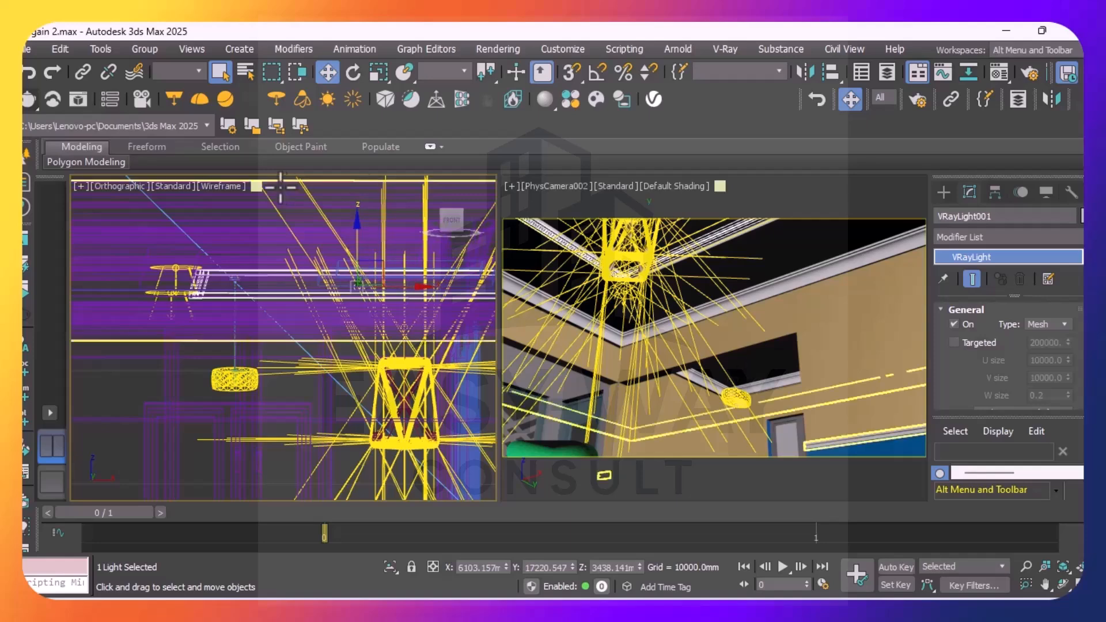
Render the ceiling view with the Denoiser and Lens Effects layers enabled, and close the frame buffer when it finishes
left_click(23, 102)
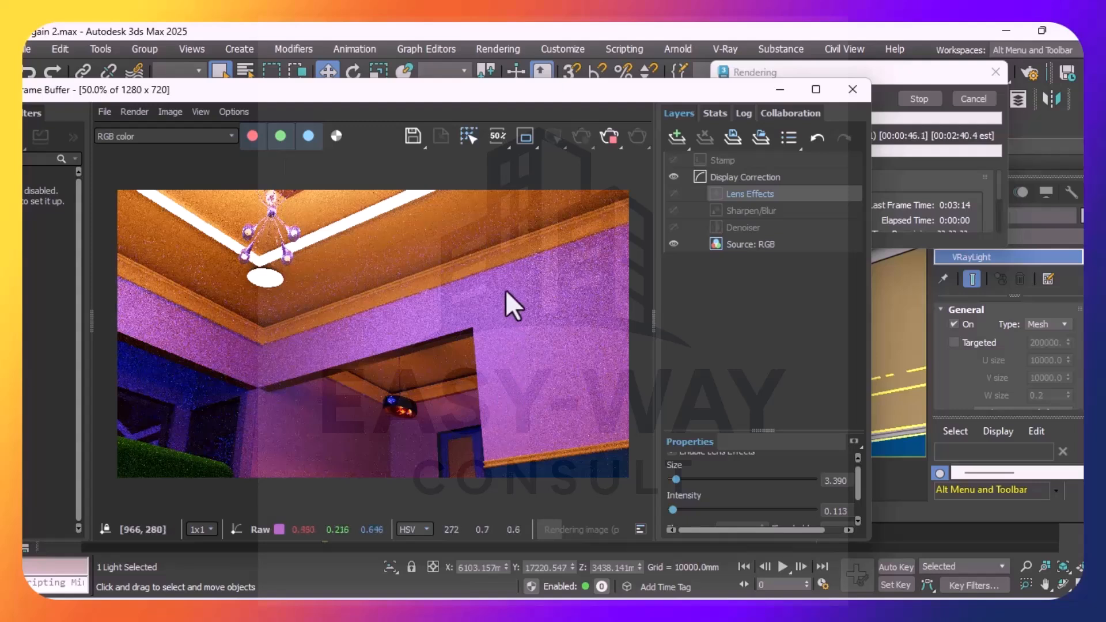
left_click(674, 229)
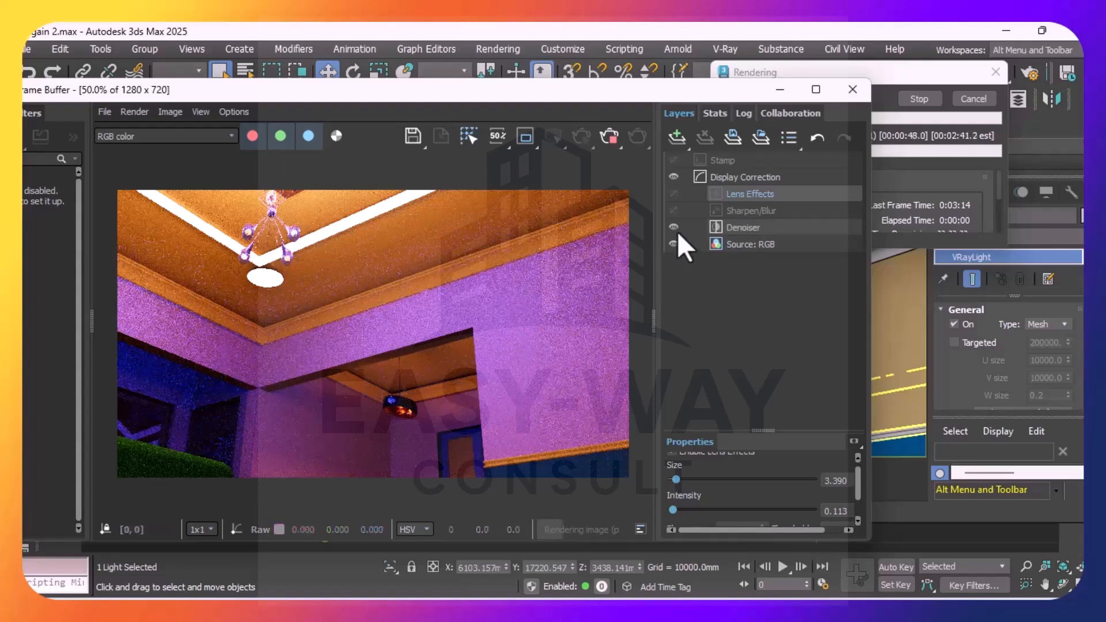
left_click(674, 194)
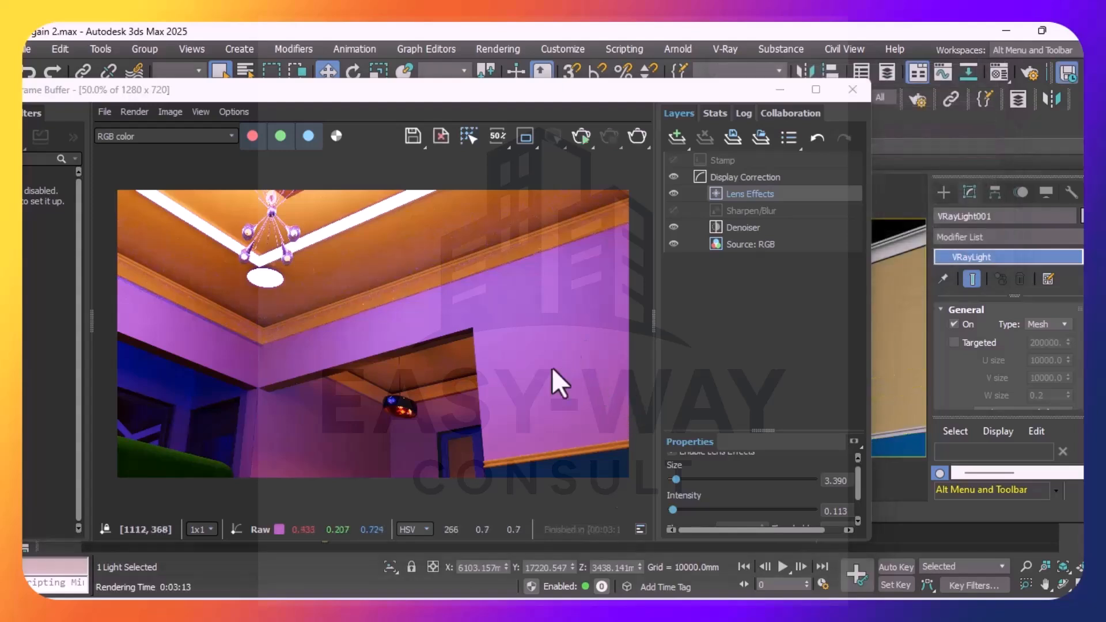
left_click(862, 93)
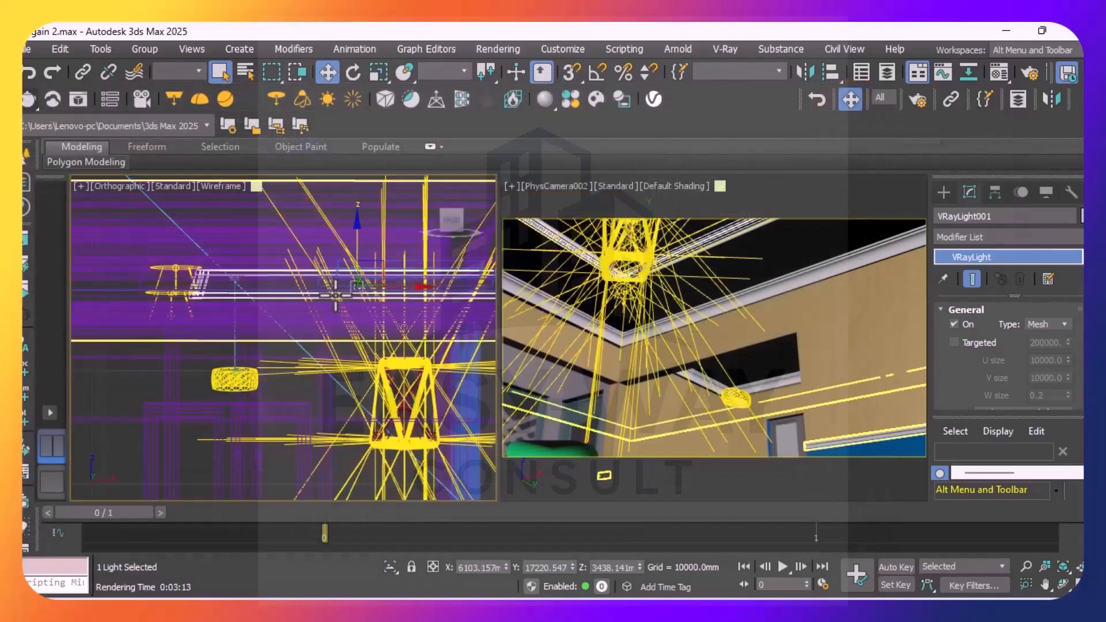
Select PhysCamera002's target and lower it to a Z of about 2922 mm to aim the camera at the seating area
scroll(331, 315, "down", 3)
scroll(331, 314, "down", 4)
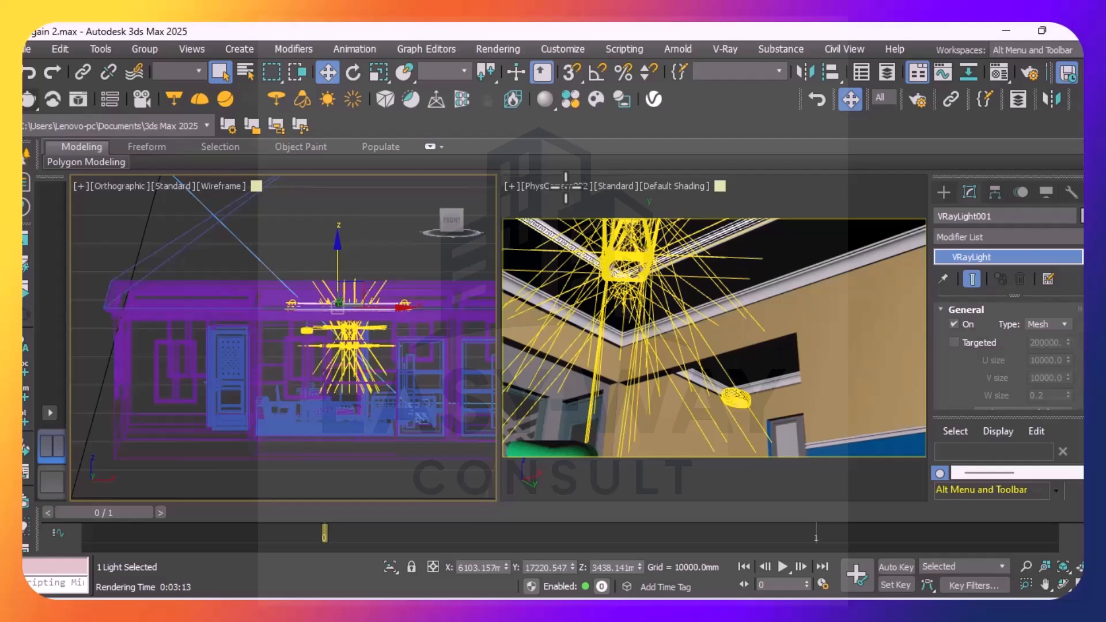
left_click(566, 187)
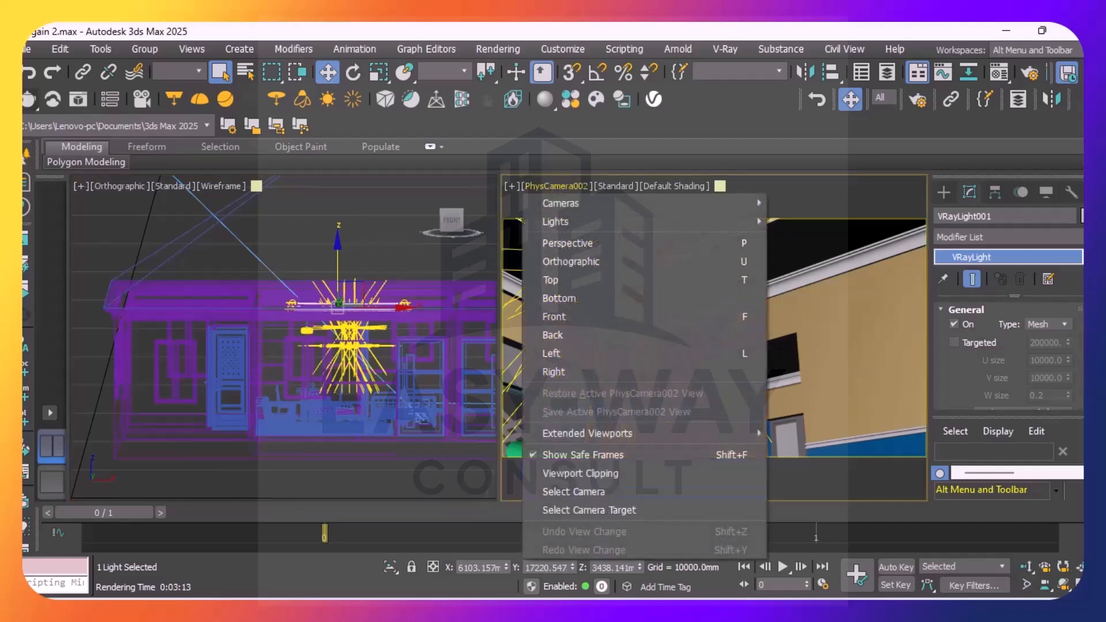
left_click(582, 510)
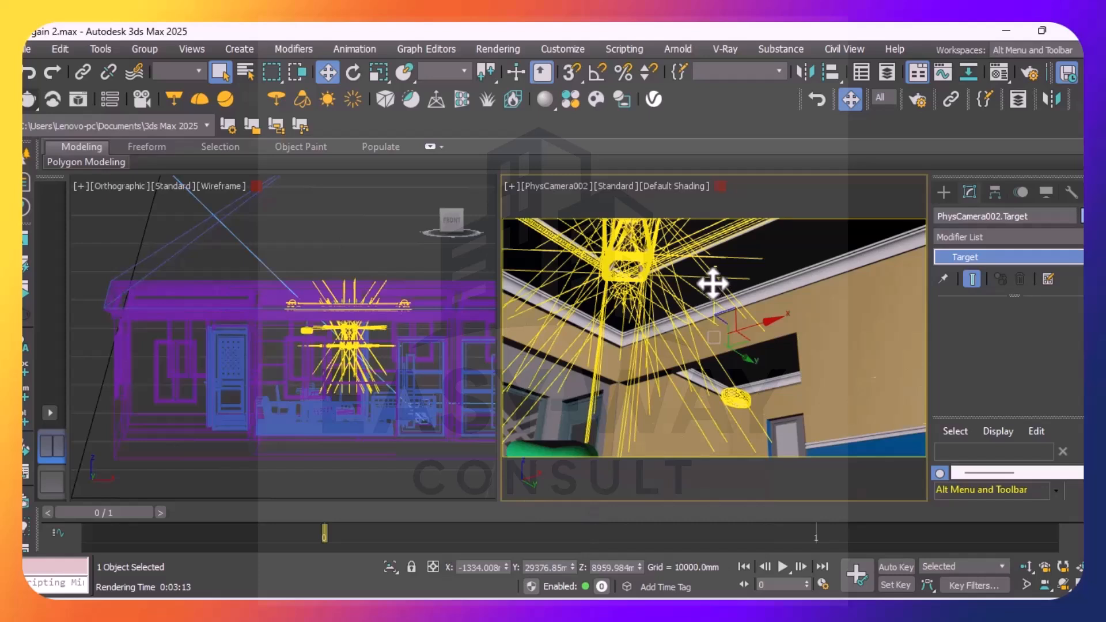
left_click_drag(715, 283, 725, 448)
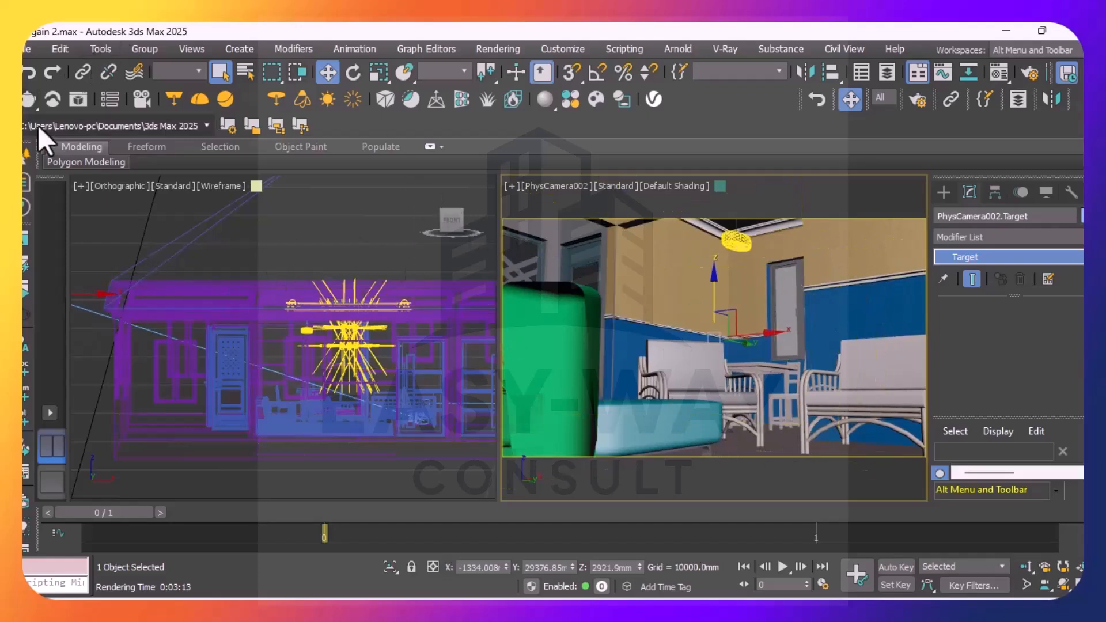
Render the seating area view and enable the Denoiser and Lens Effects layers
left_click(30, 106)
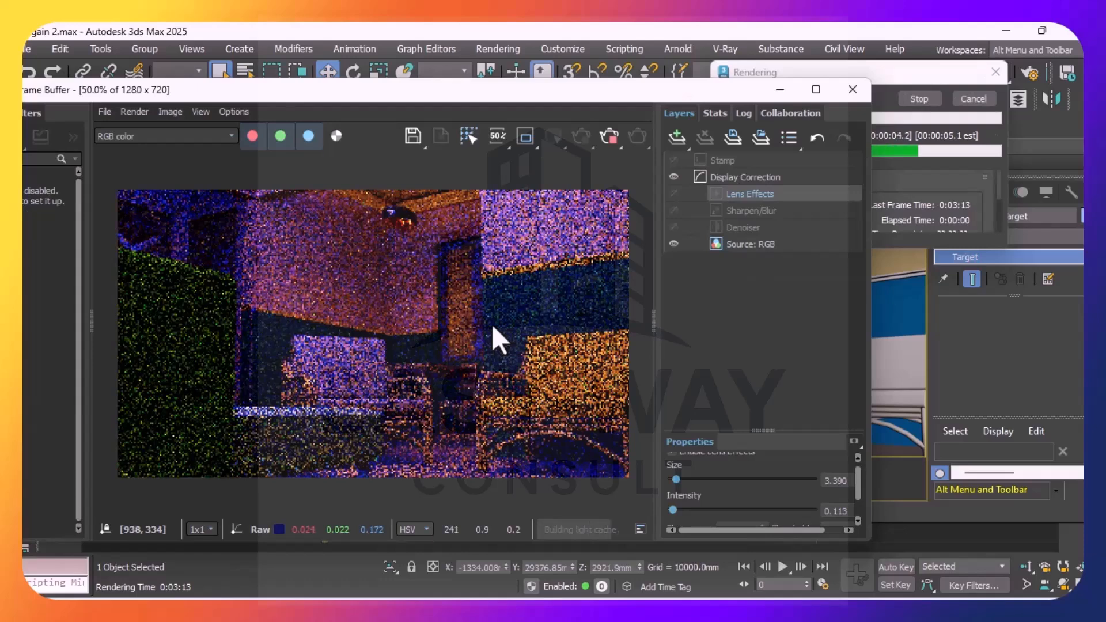
left_click(675, 228)
left_click(678, 195)
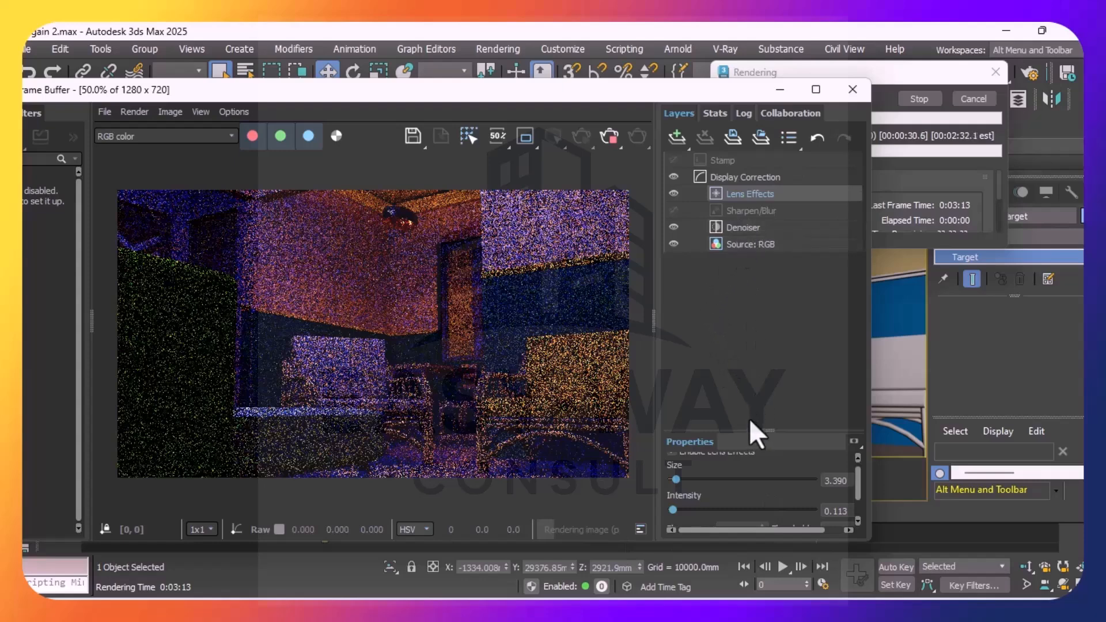
Increase the Lens Effects size to 23.729 and the intensity to 3.446
left_click(701, 510)
left_click(703, 478)
left_click(719, 510)
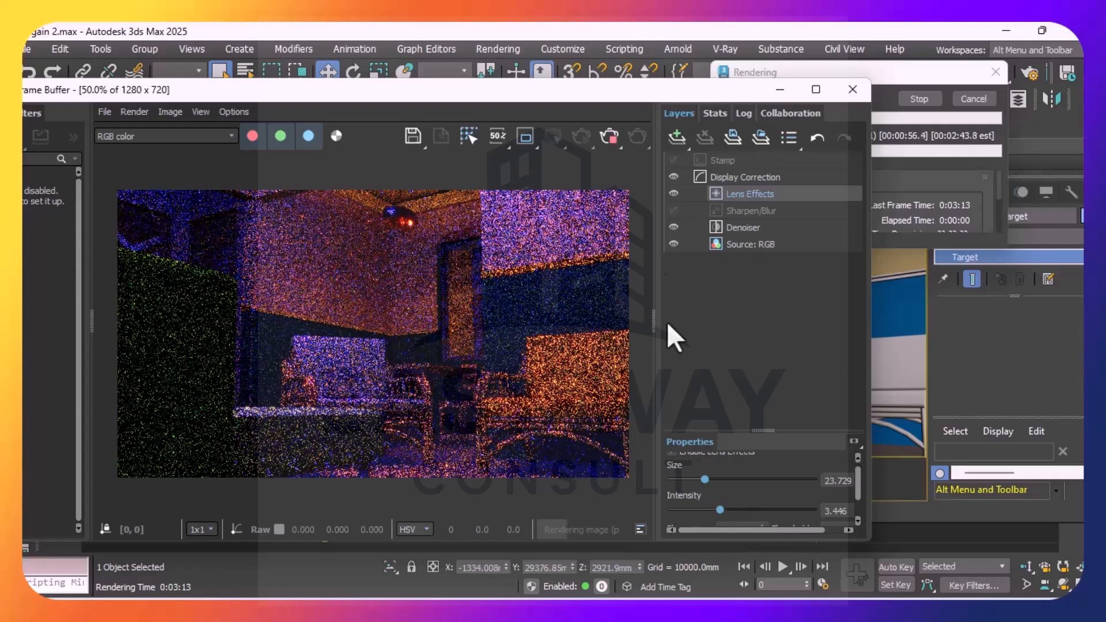
With the Denoiser layer turned off, reduce the Lens Effects size to 15.819 and intensity to 1.695, and re-enable the Denoiser
left_click(675, 228)
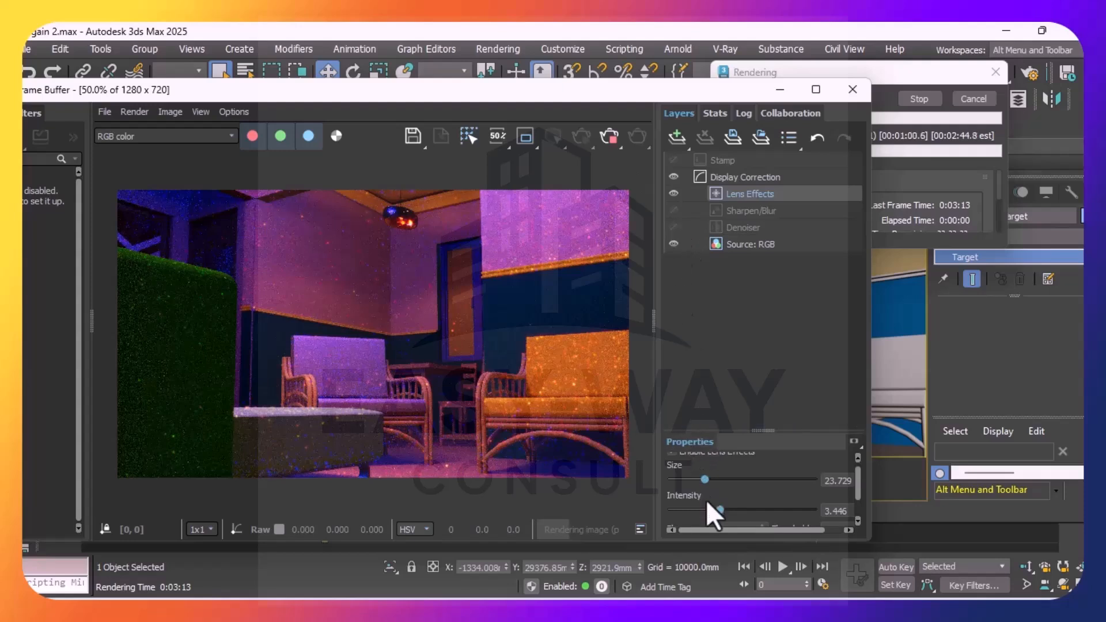
left_click_drag(706, 512, 700, 510)
left_click_drag(704, 479, 690, 479)
left_click(683, 480)
left_click(692, 509)
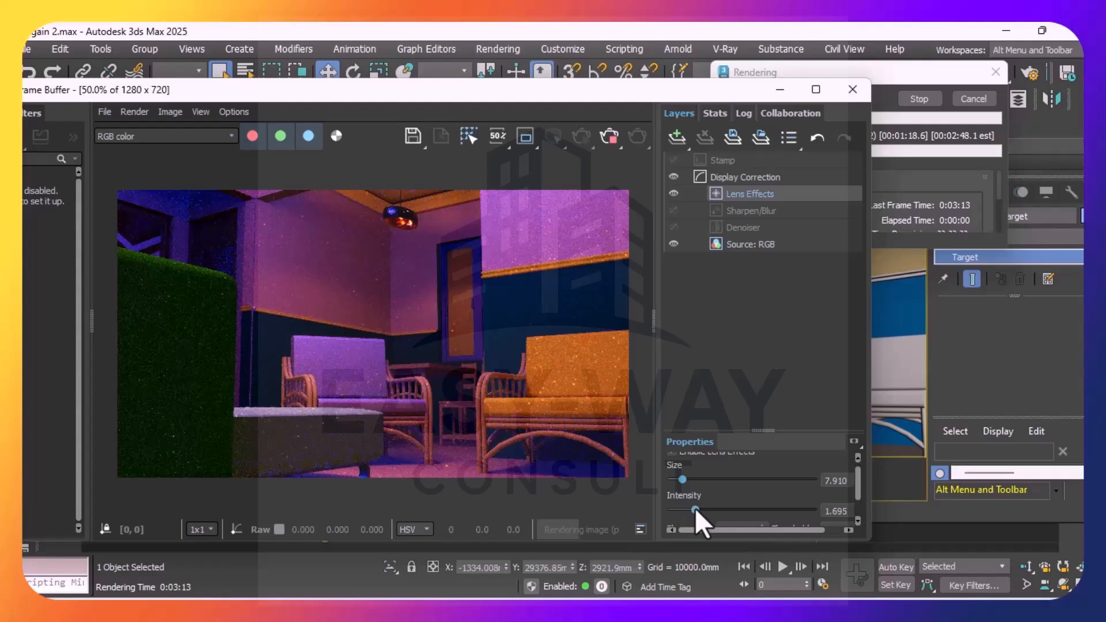
left_click(693, 480)
left_click(676, 226)
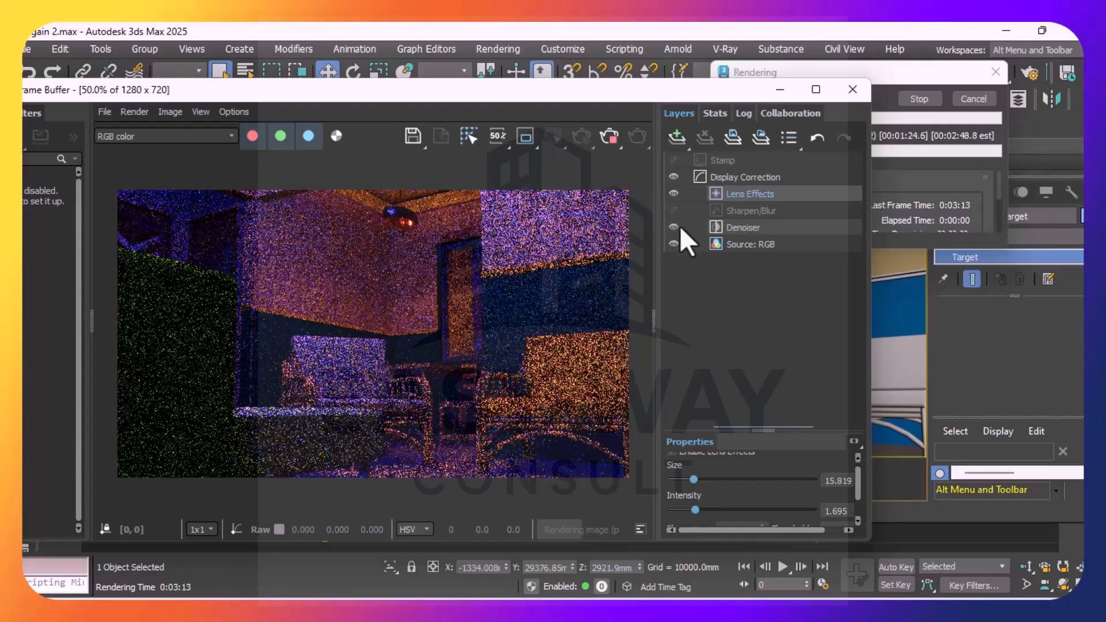
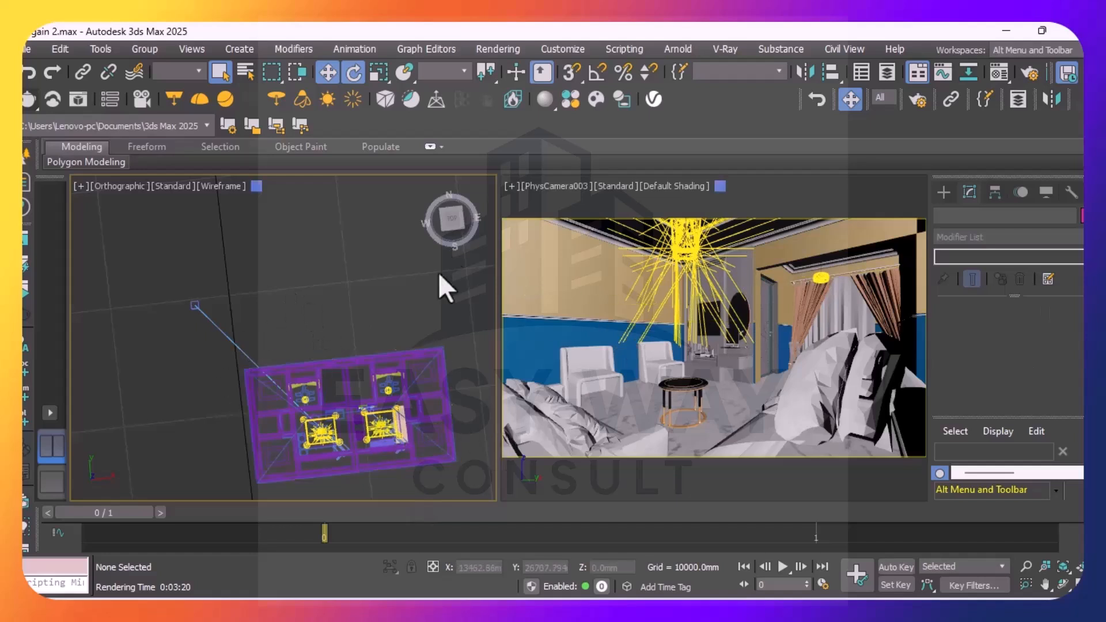
Orbit the orthographic view to a front elevation and select PhysCamera003 at the armchair
left_click_drag(449, 225, 445, 163)
scroll(377, 403, "up", 10)
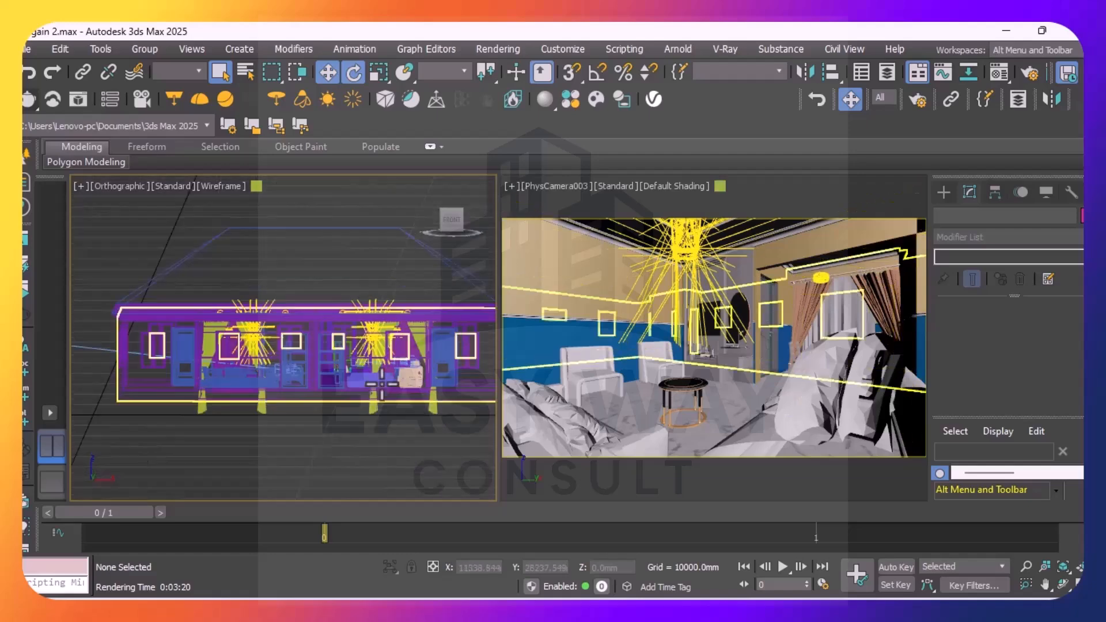
scroll(448, 344, "up", 4)
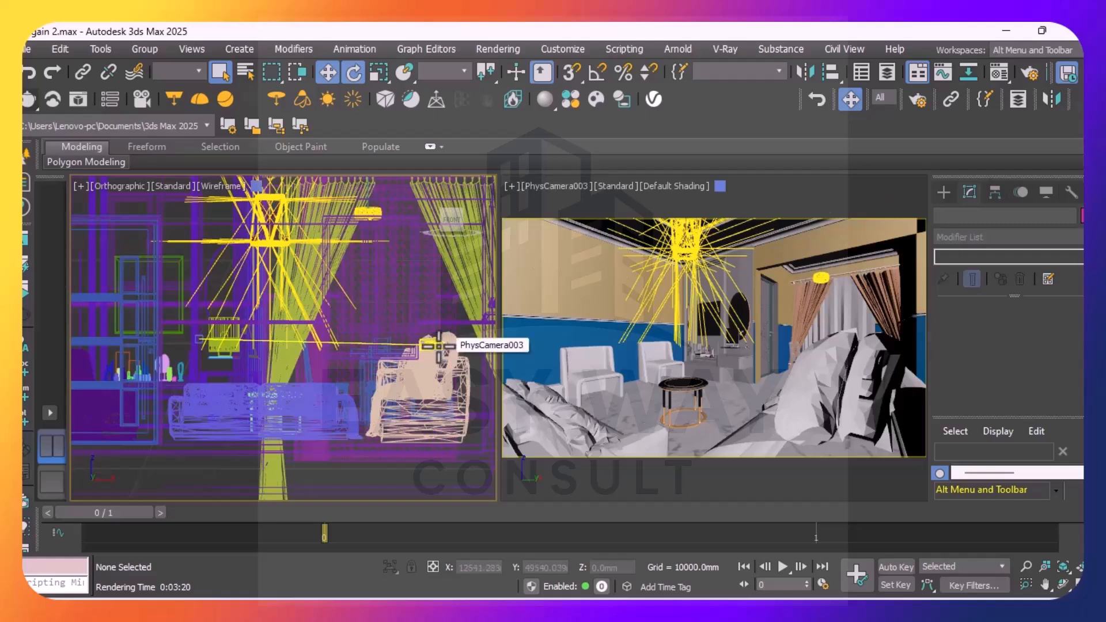
left_click(443, 343)
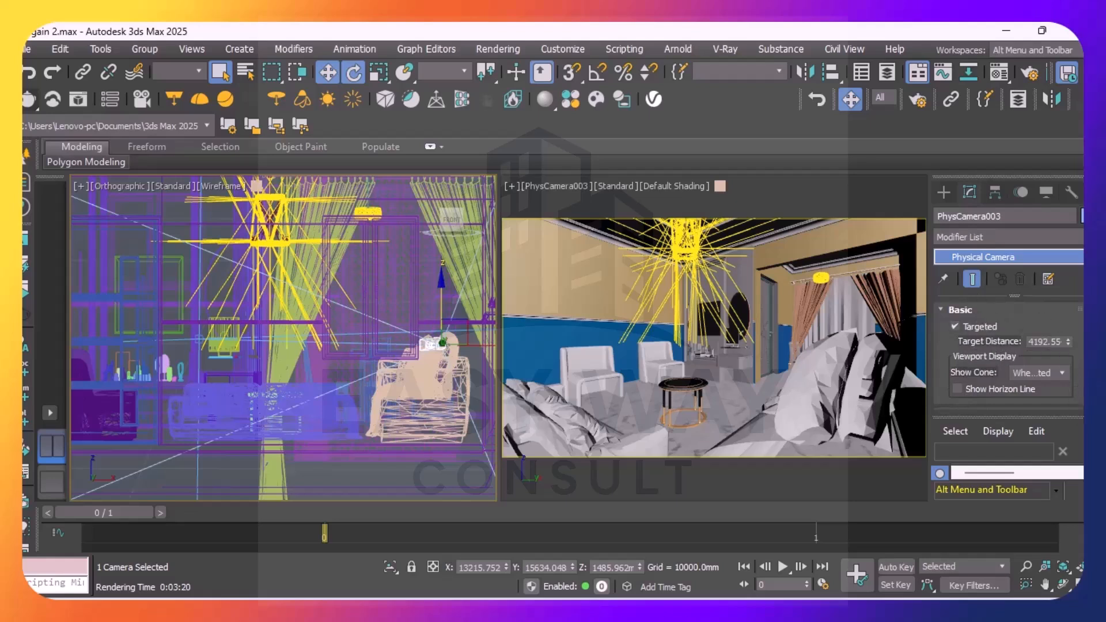
Examine the camera's film, lens and shutter settings, keeping the shutter type at 1 / seconds
scroll(1008, 346, "down", 2)
scroll(1007, 357, "down", 3)
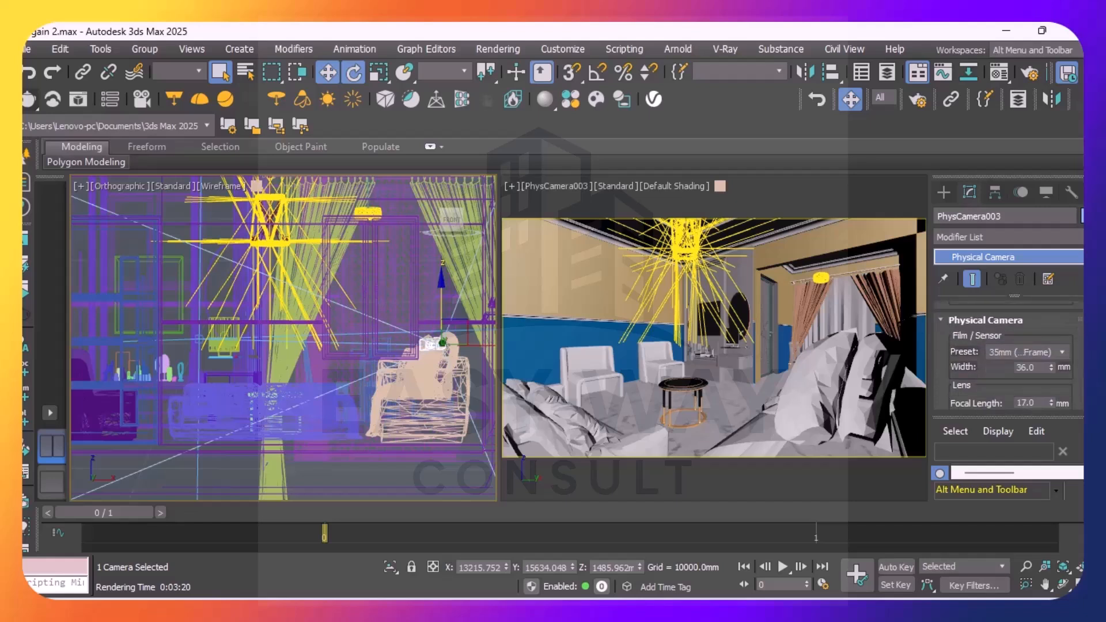
scroll(1008, 357, "down", 2)
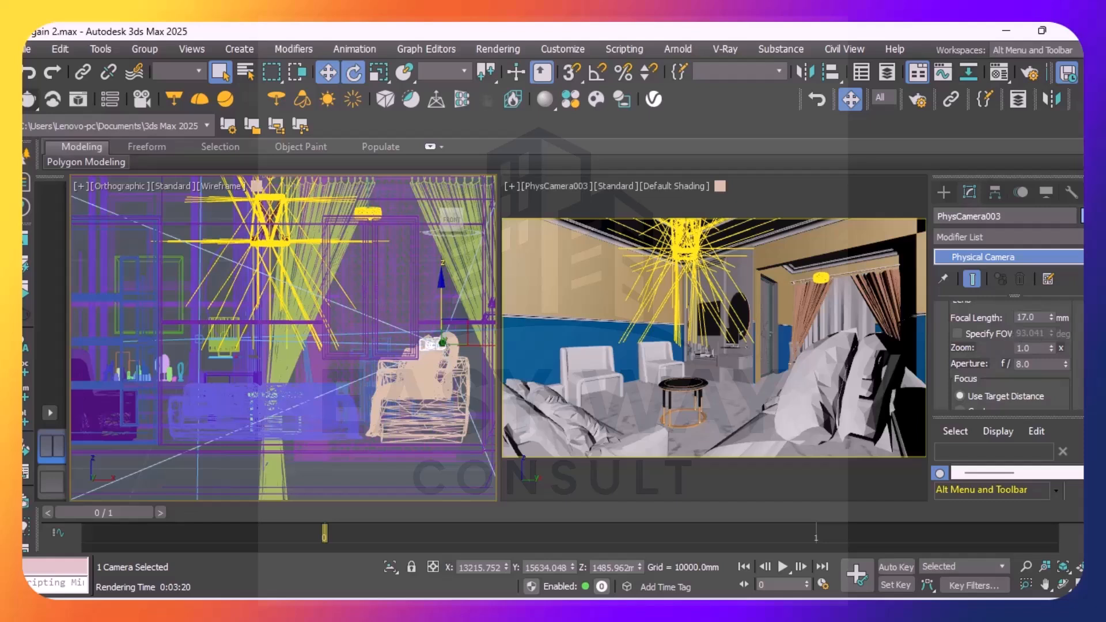
scroll(1007, 354, "down", 2)
scroll(1008, 355, "down", 6)
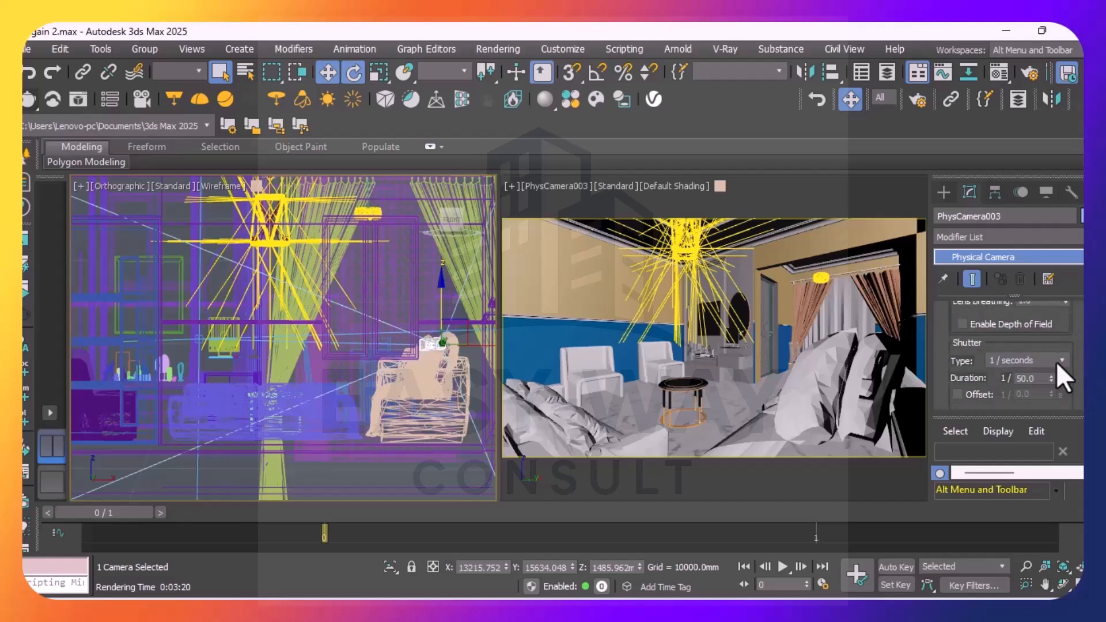
left_click(1063, 359)
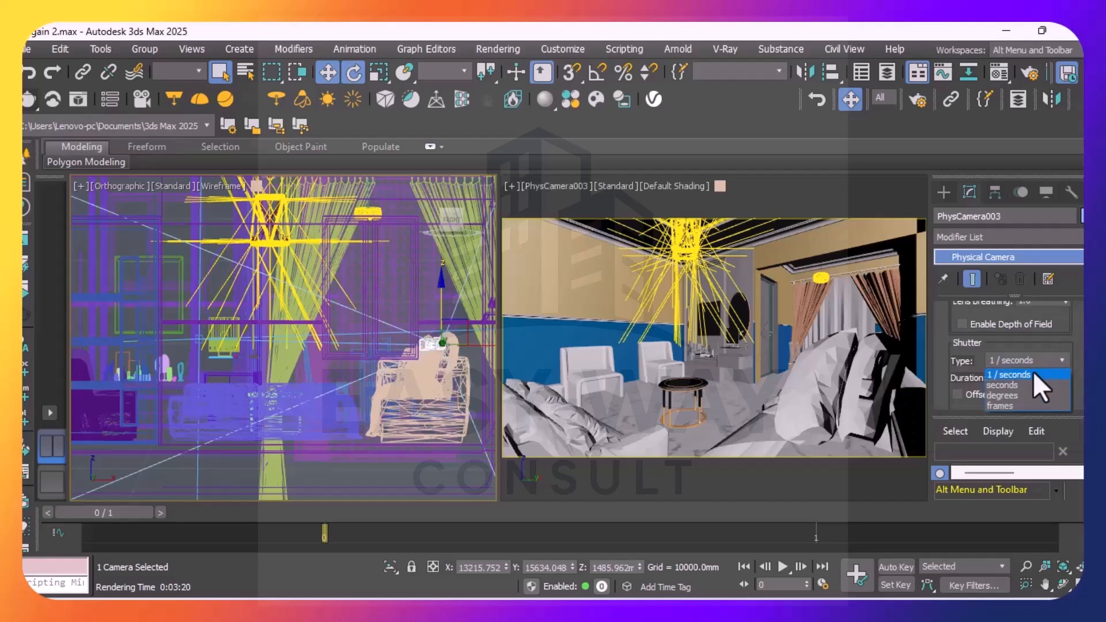
left_click(1023, 375)
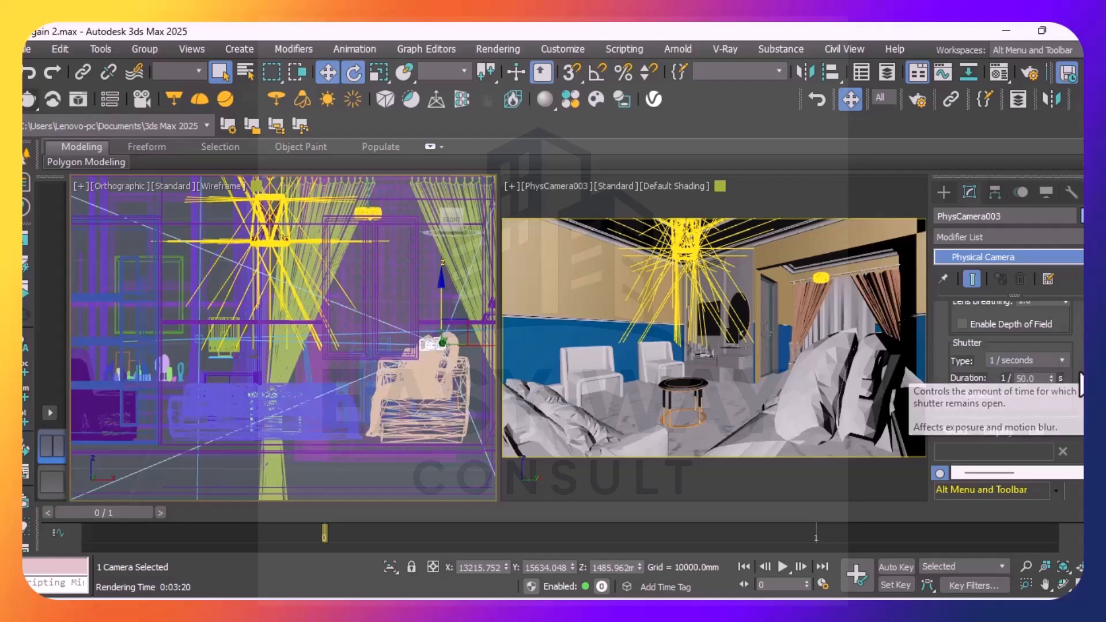
Review the camera's exposure, bokeh, perspective control, tilt correction, lens distortion and environment range settings
scroll(1008, 354, "down", 5)
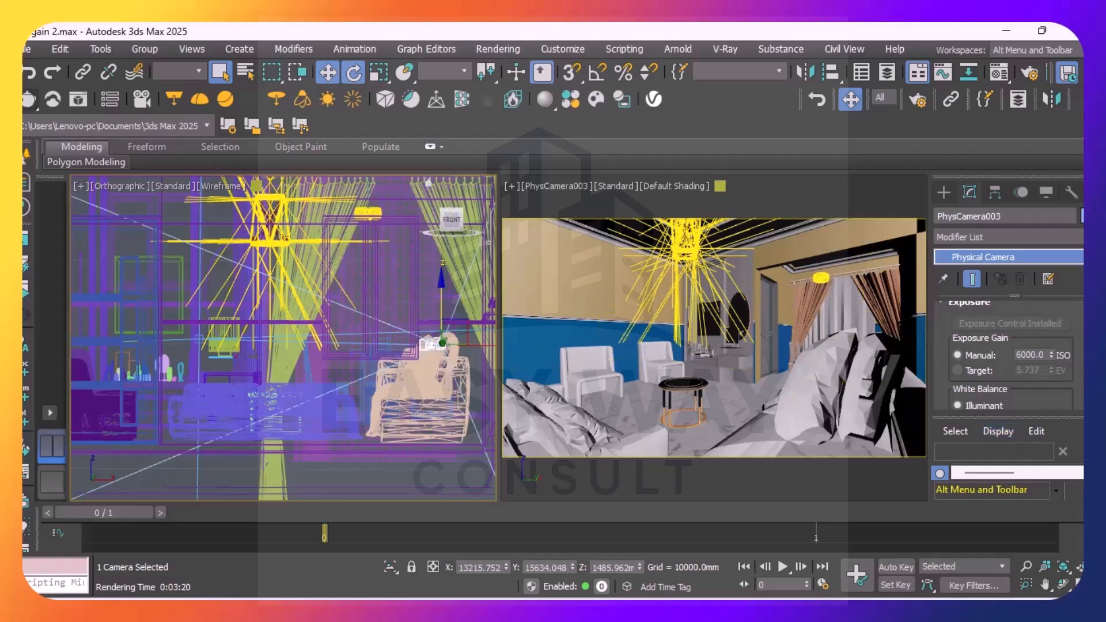
scroll(1008, 355, "down", 3)
scroll(1007, 354, "down", 3)
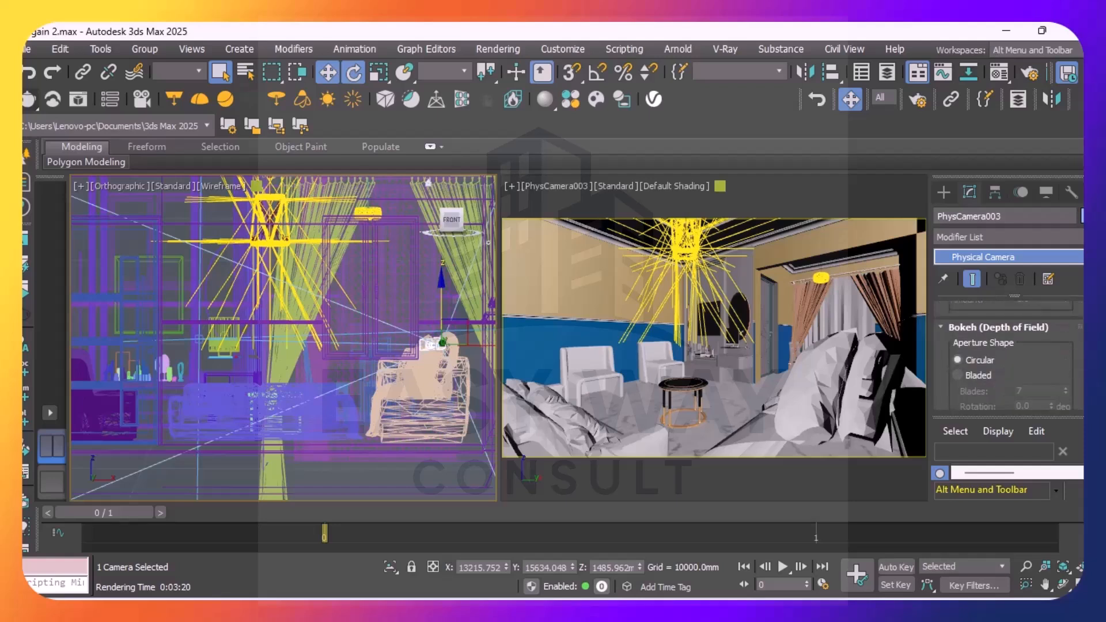
scroll(1007, 354, "down", 6)
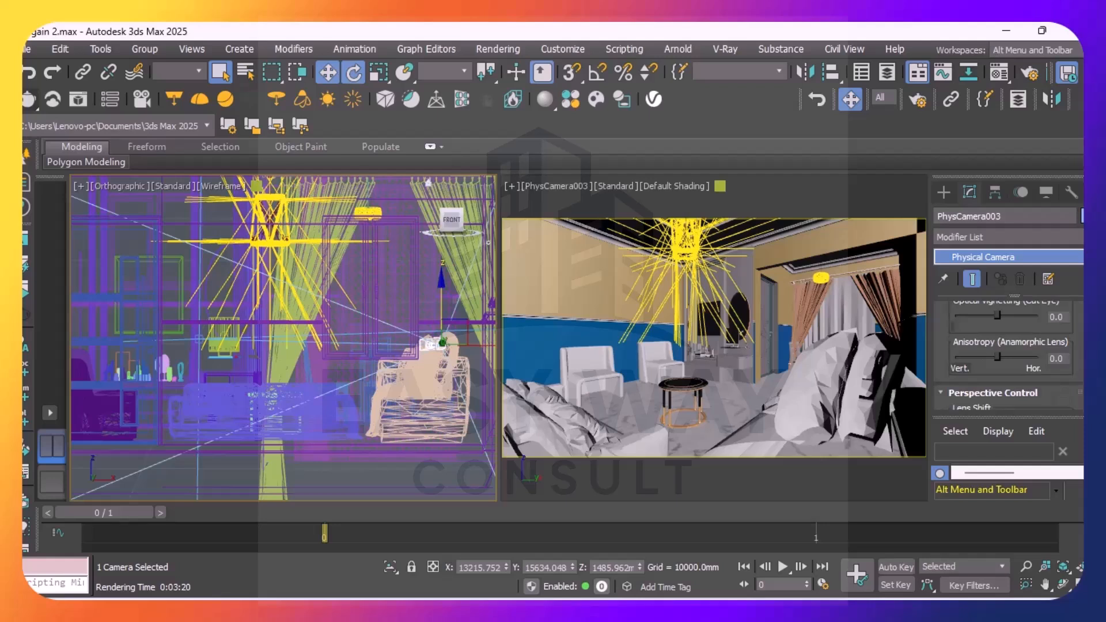
scroll(1007, 354, "down", 3)
scroll(1007, 355, "up", 6)
scroll(1007, 355, "down", 4)
scroll(1008, 354, "down", 2)
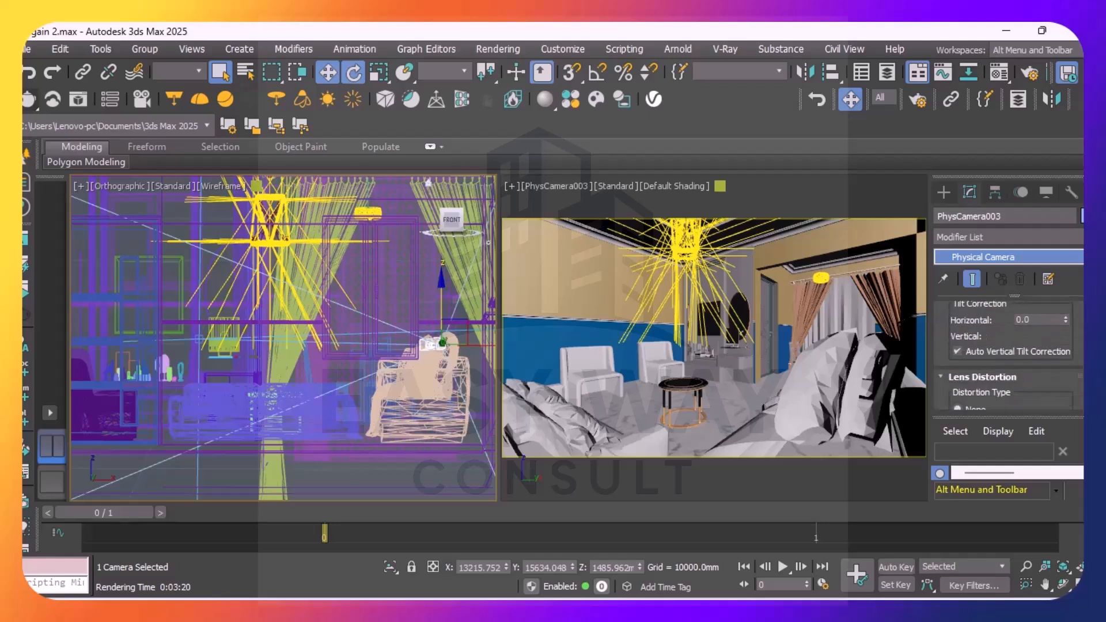
scroll(1056, 346, "up", 1)
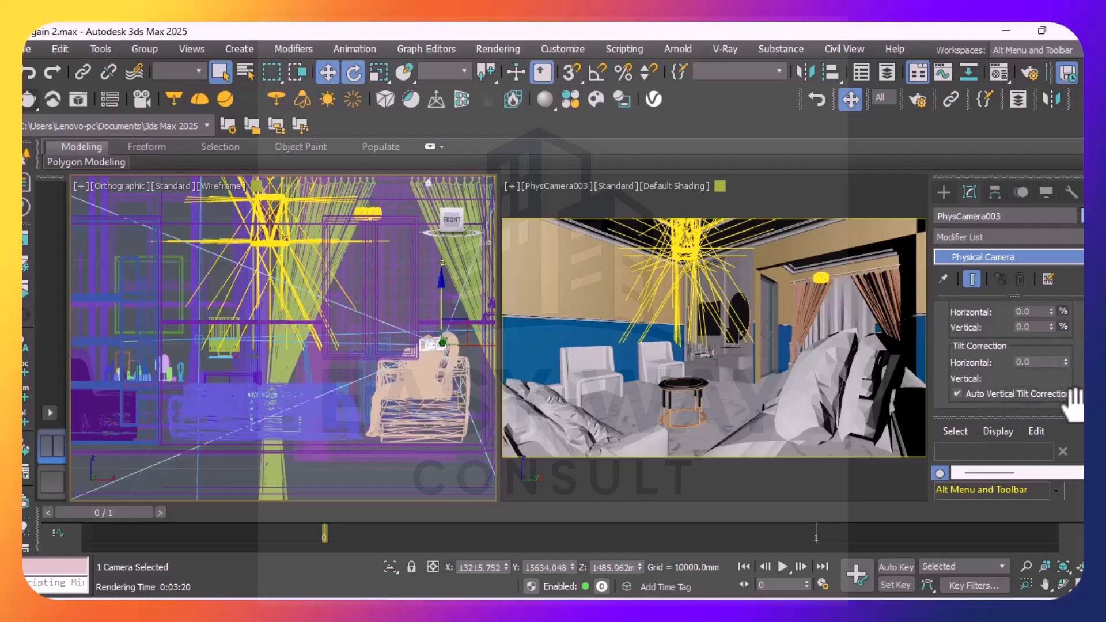
left_click(957, 393)
scroll(1007, 351, "down", 5)
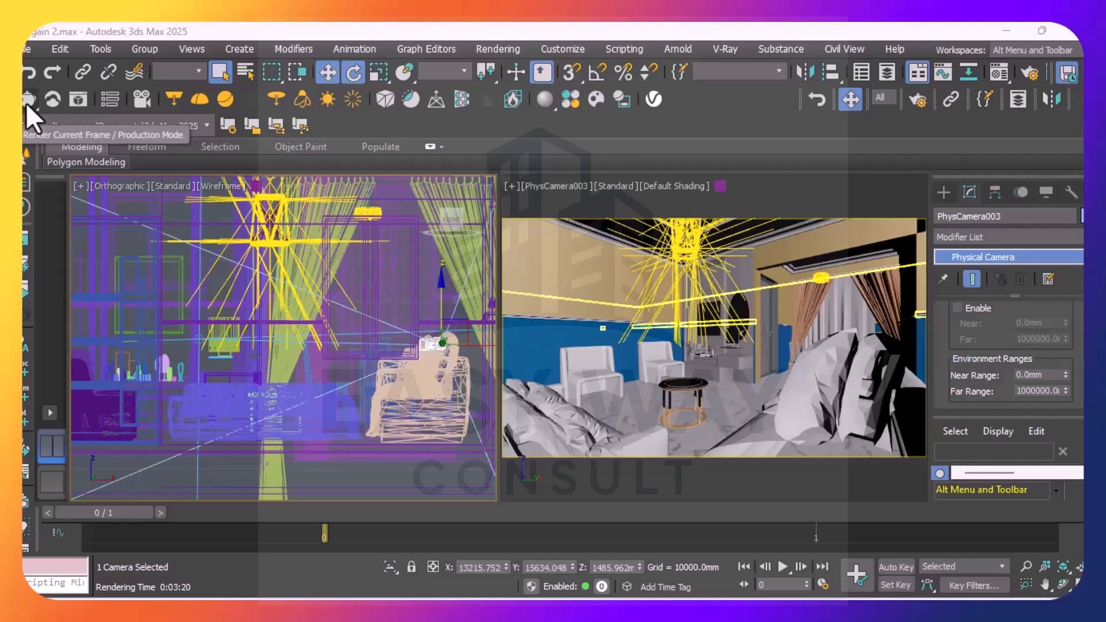
Try rendering the PhysCamera003 view with the Denoiser and Lens Effects layers on, and stop the render
left_click(26, 102)
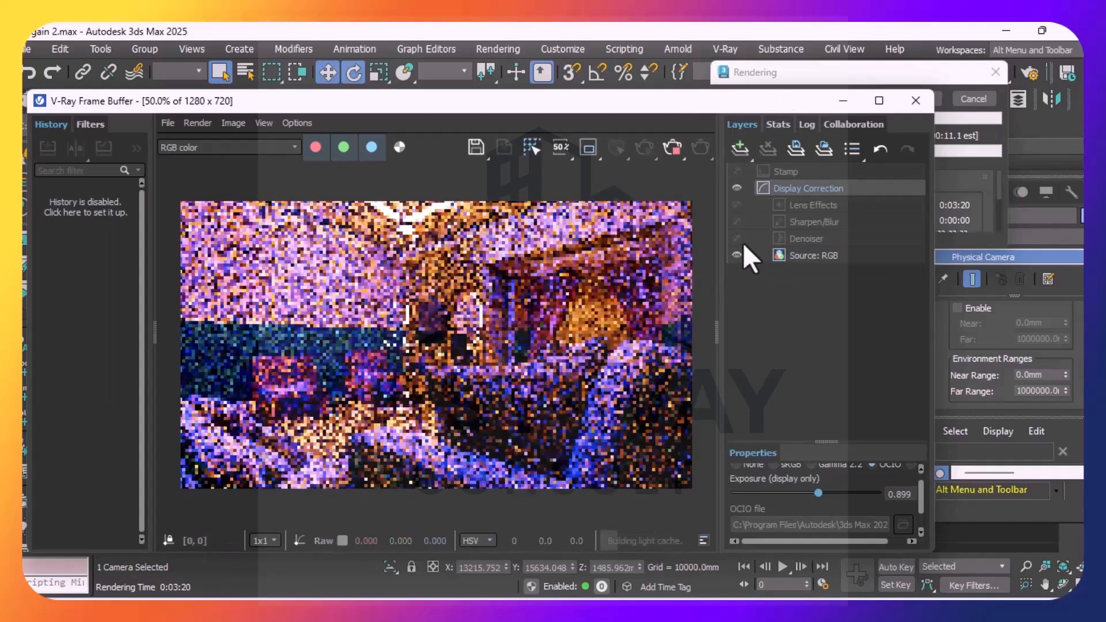
left_click(736, 238)
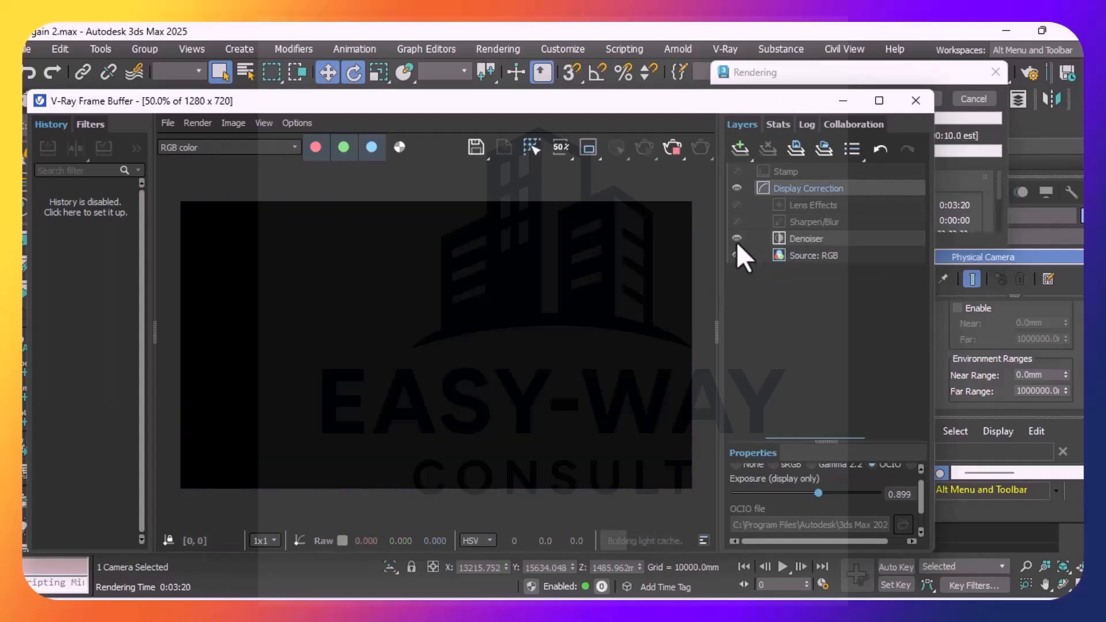
left_click(737, 205)
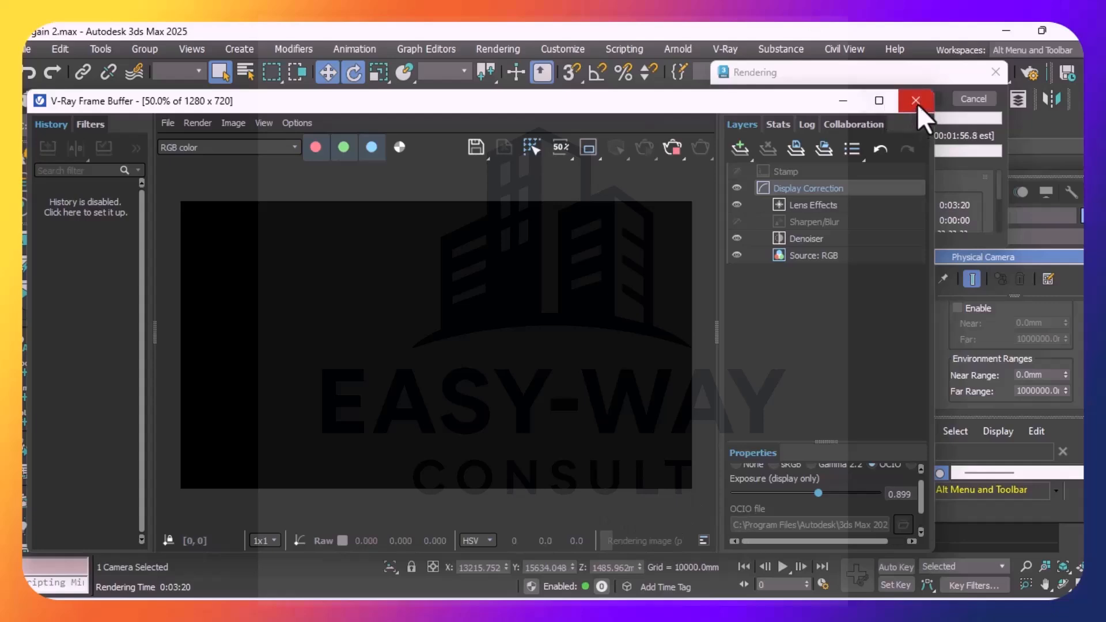
left_click(735, 237)
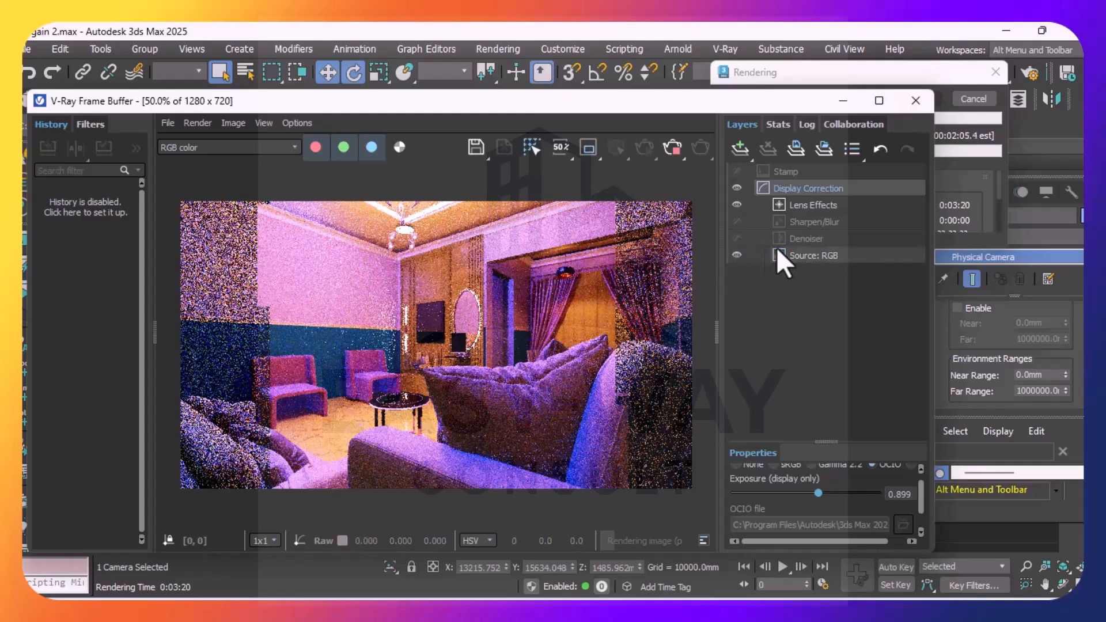
left_click(745, 243)
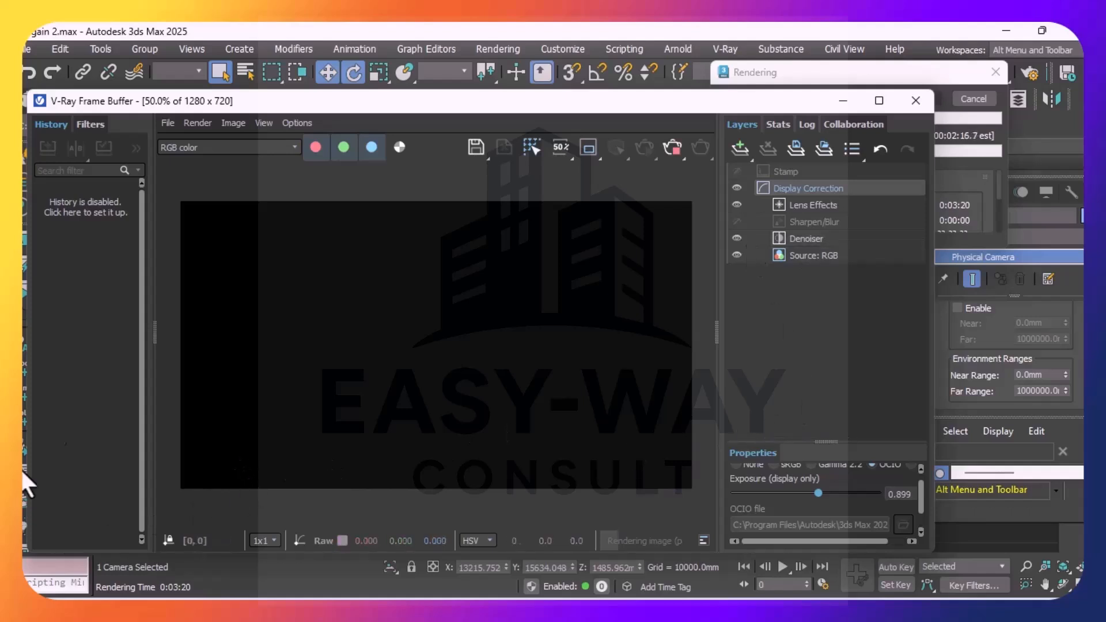
left_click_drag(456, 109, 395, 96)
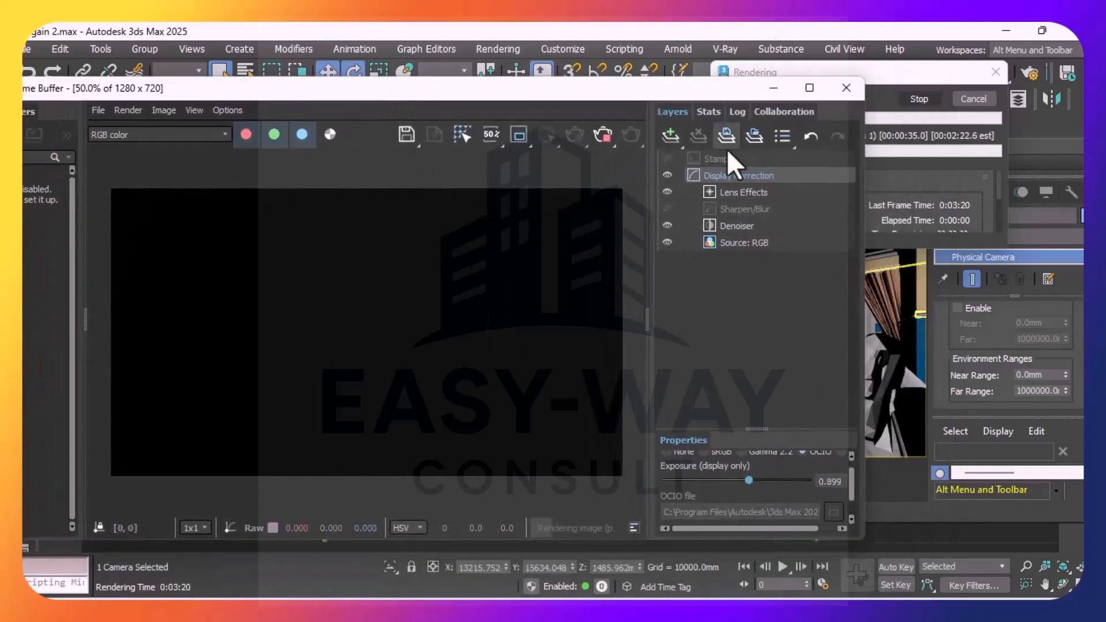
left_click(602, 136)
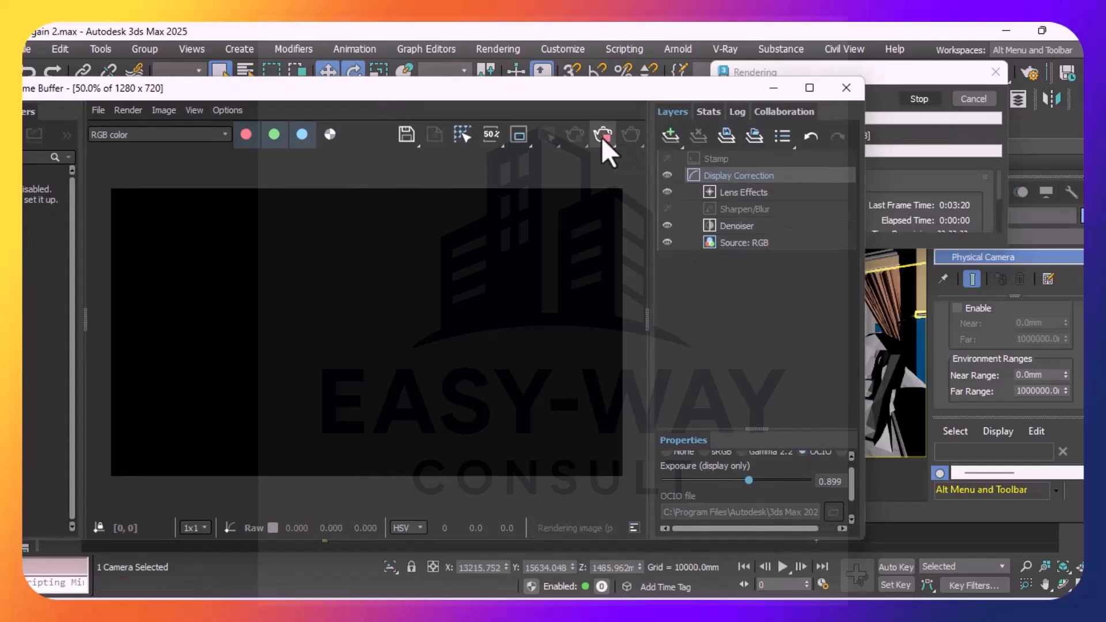
left_click(845, 89)
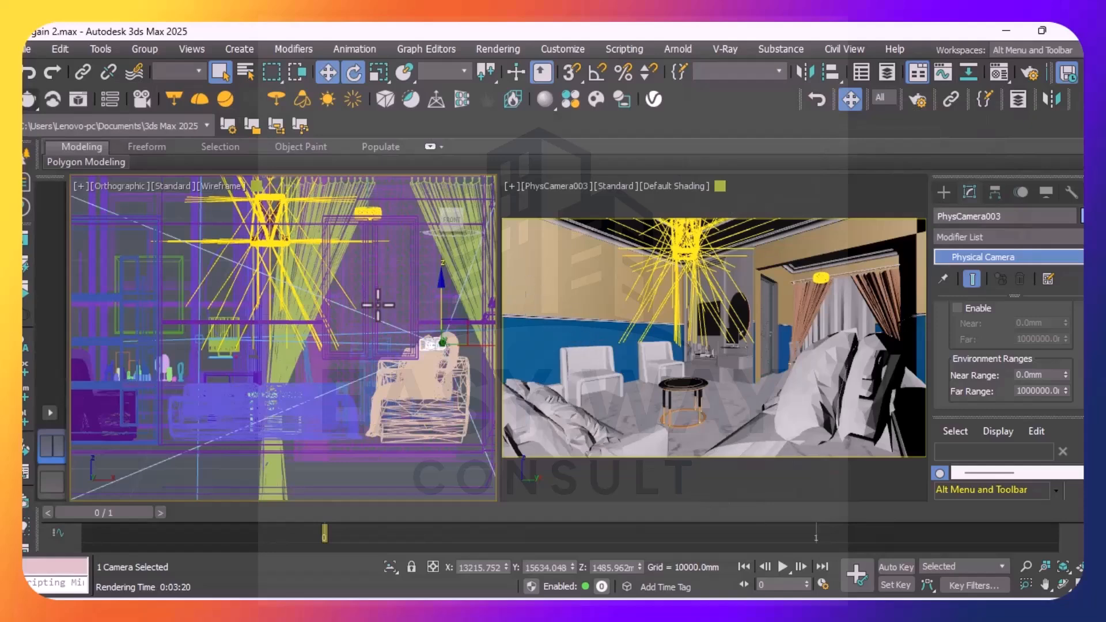
Deselect the camera and render the PhysCamera003 view again with the Denoiser and Lens Effects layers enabled
scroll(379, 386, "down", 3)
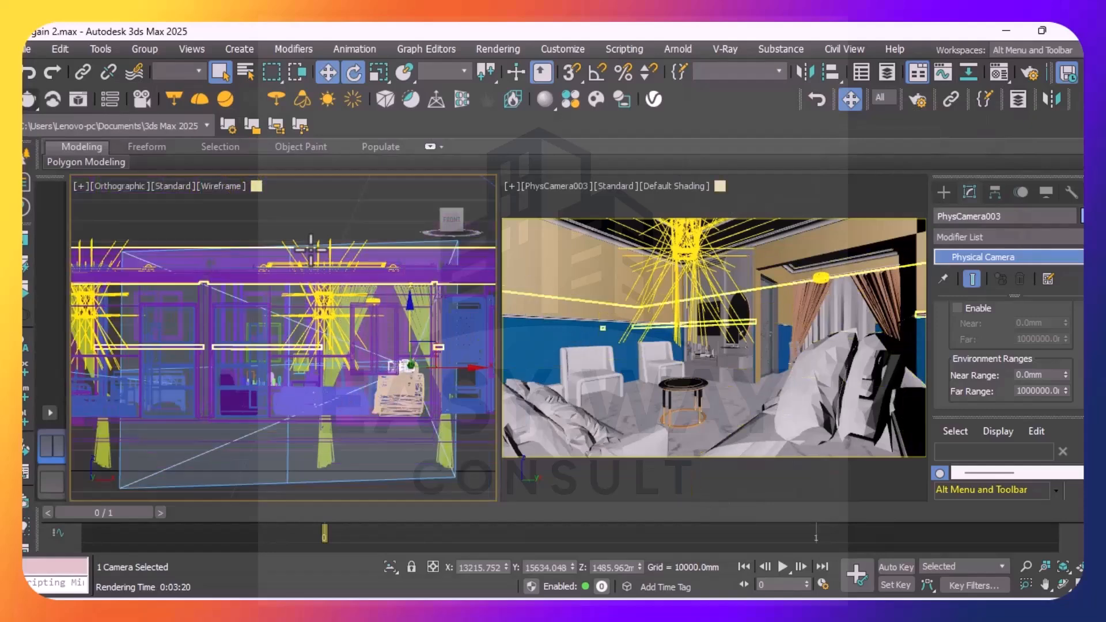
left_click(320, 194)
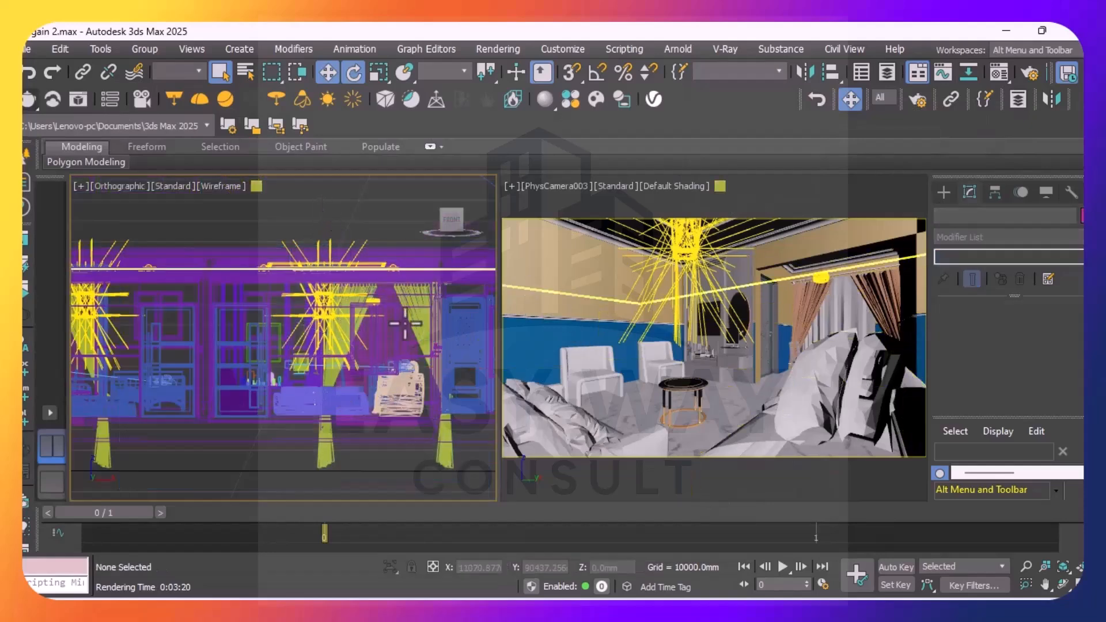
left_click(29, 102)
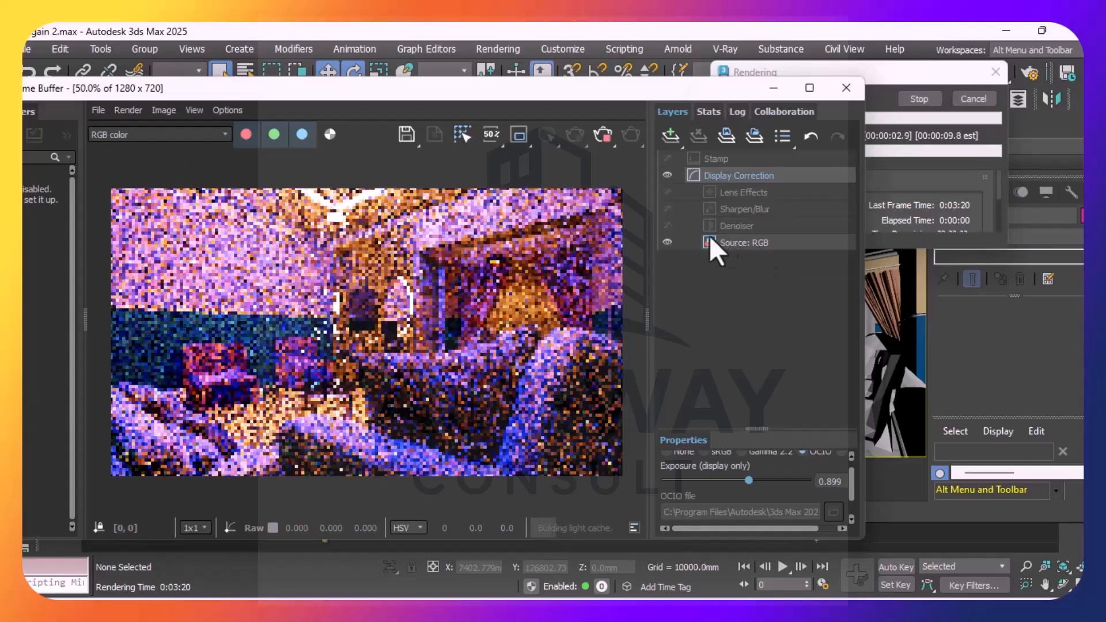
left_click(667, 225)
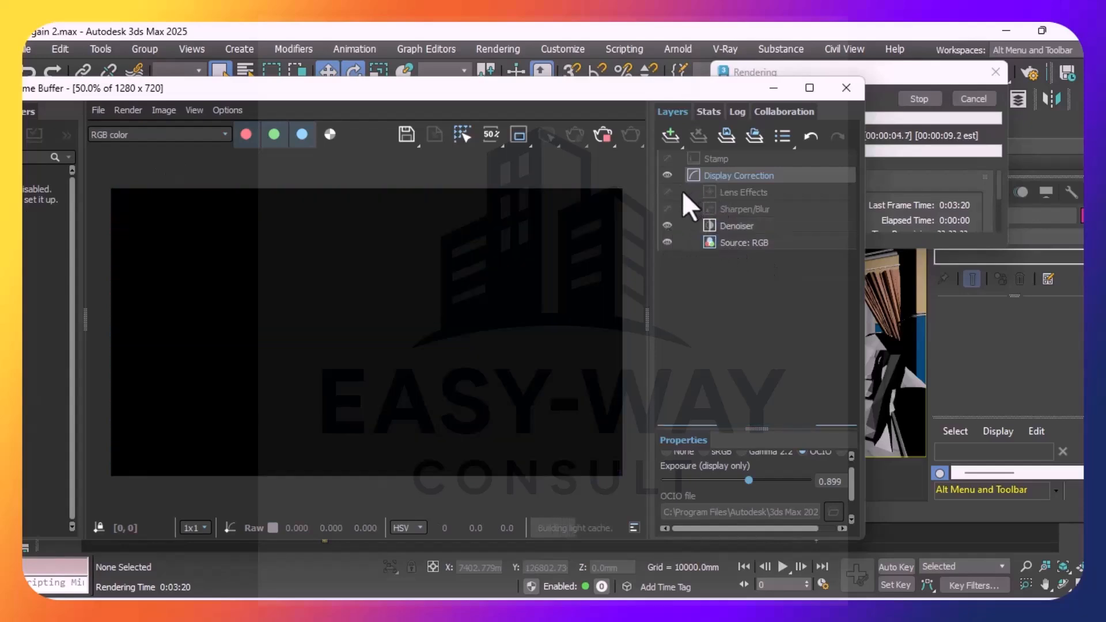
left_click(668, 192)
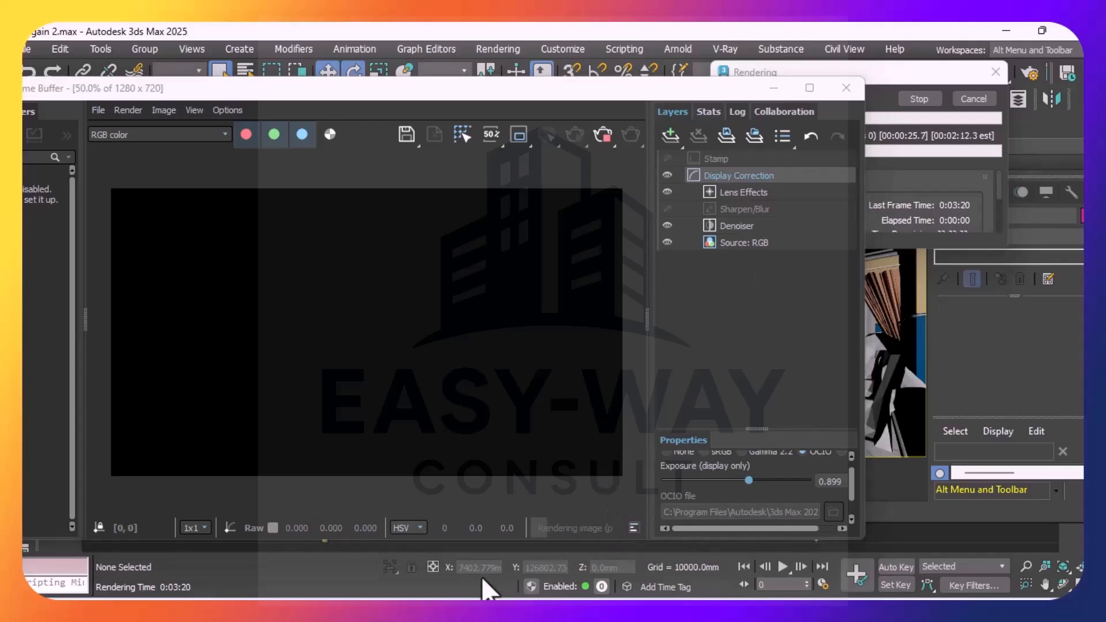
Check the render in progress without the Denoiser layer, and re-enable that layer
left_click(663, 224)
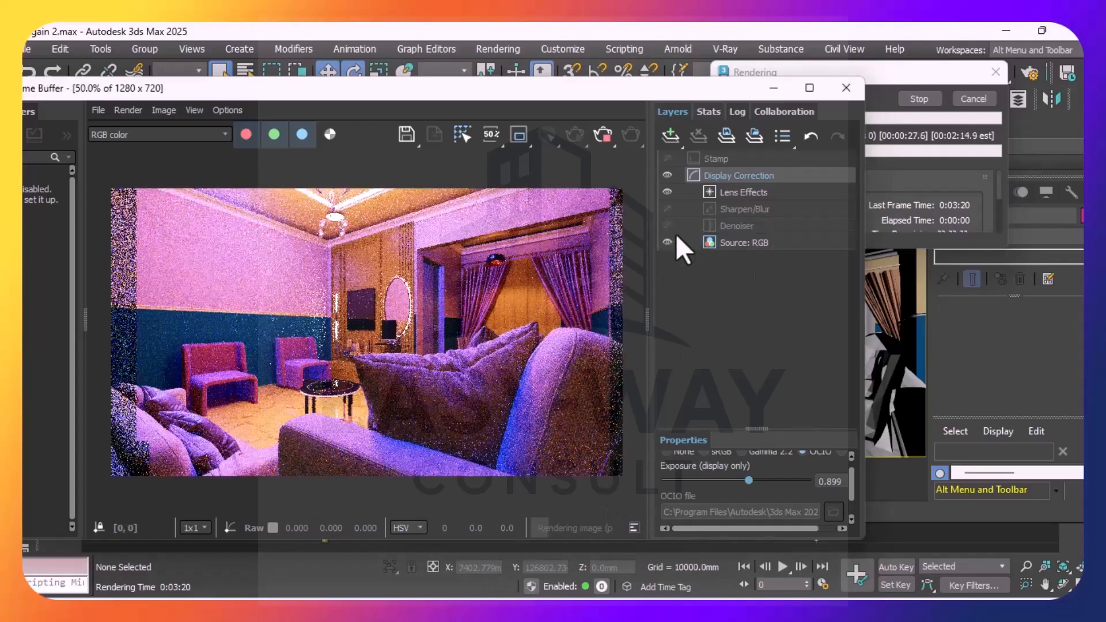
left_click(733, 226)
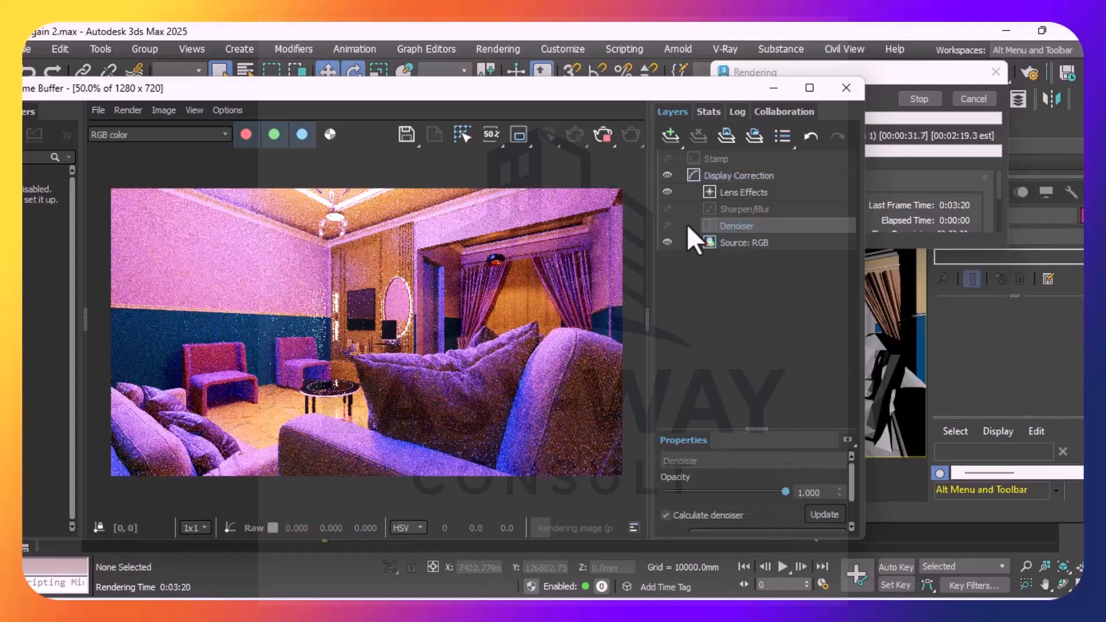
left_click(671, 225)
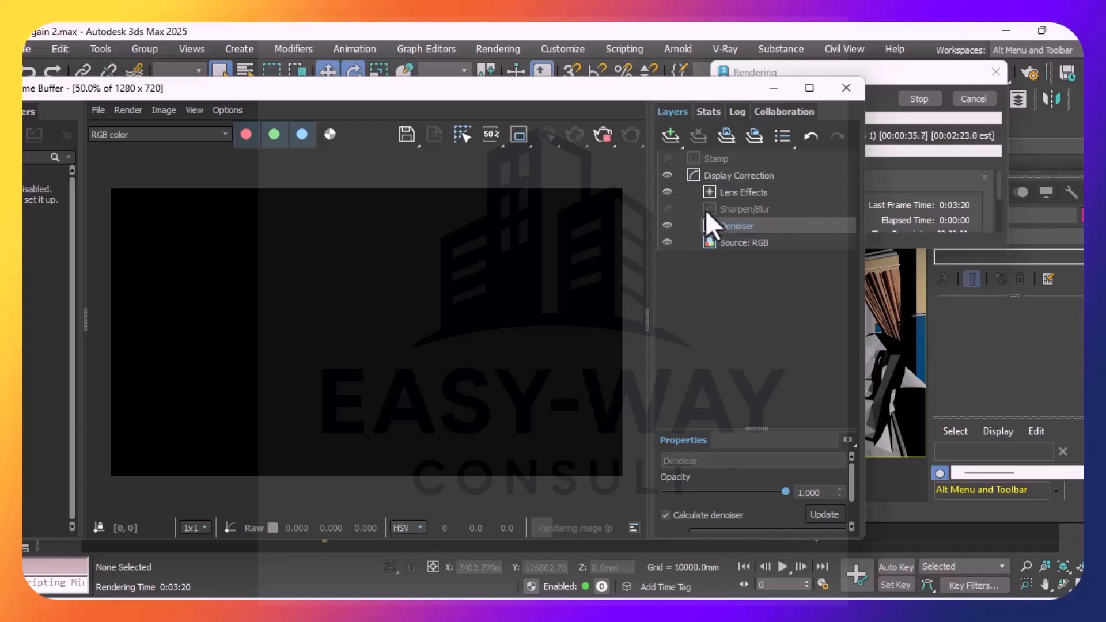
Inspect the Lens Effects size setting and turn off the Denoiser layer to show the render in progress
left_click(707, 193)
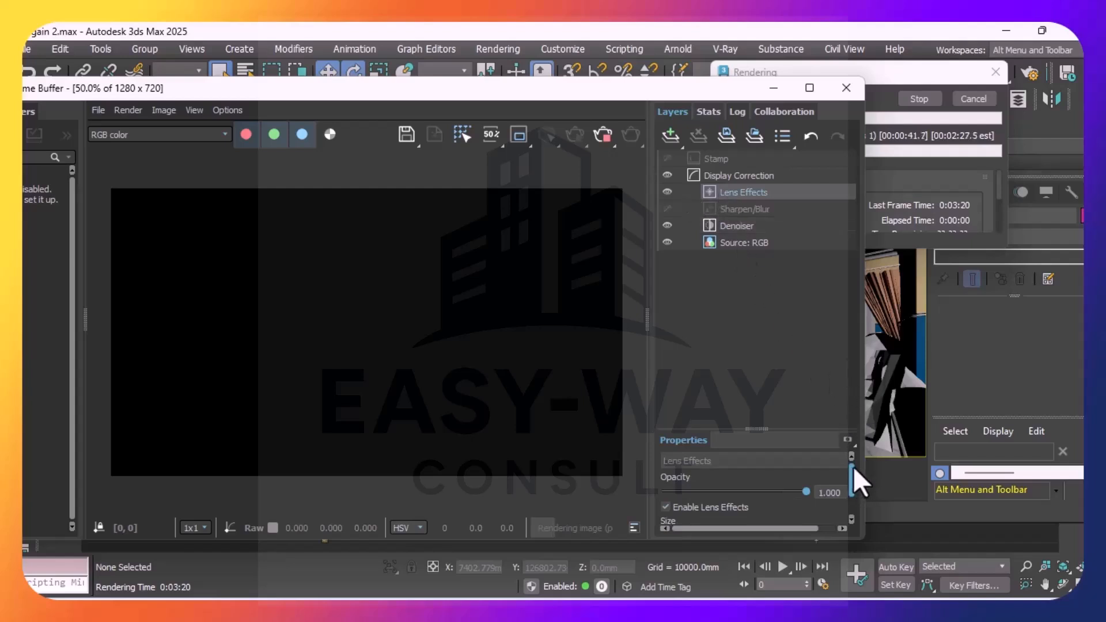
scroll(856, 481, "down", 4)
scroll(855, 481, "up", 5)
left_click(850, 521)
left_click(850, 521)
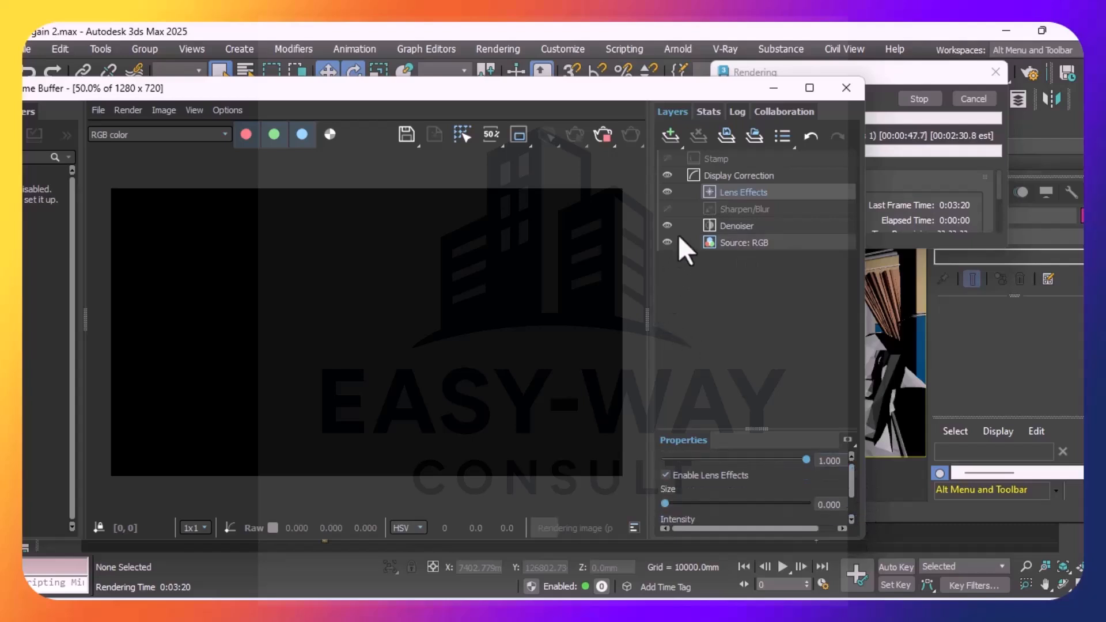
left_click(754, 228)
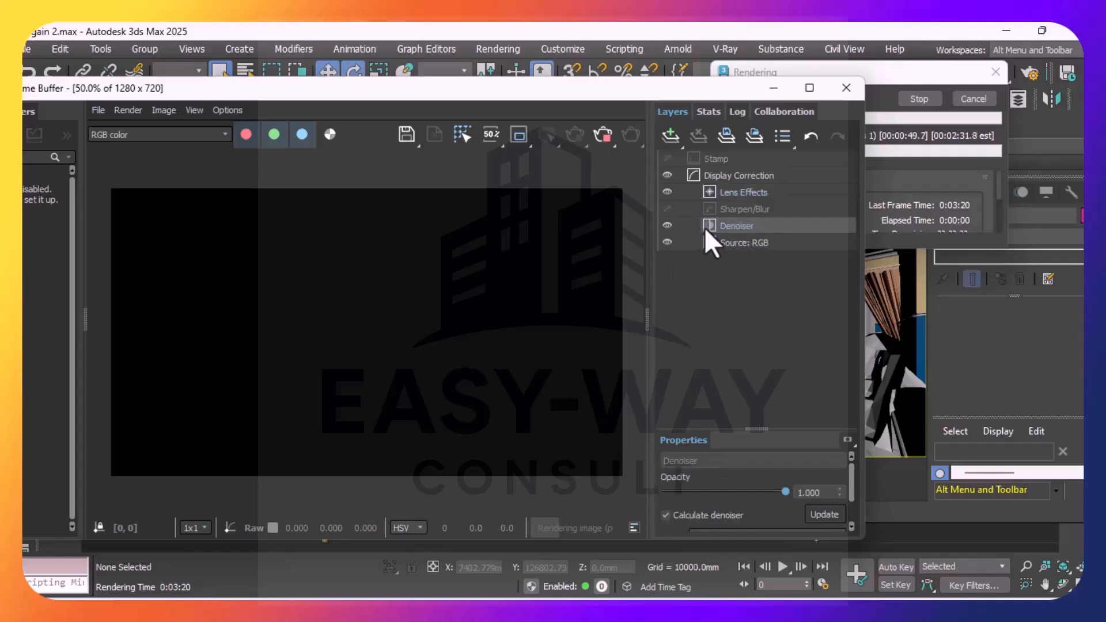
left_click(667, 226)
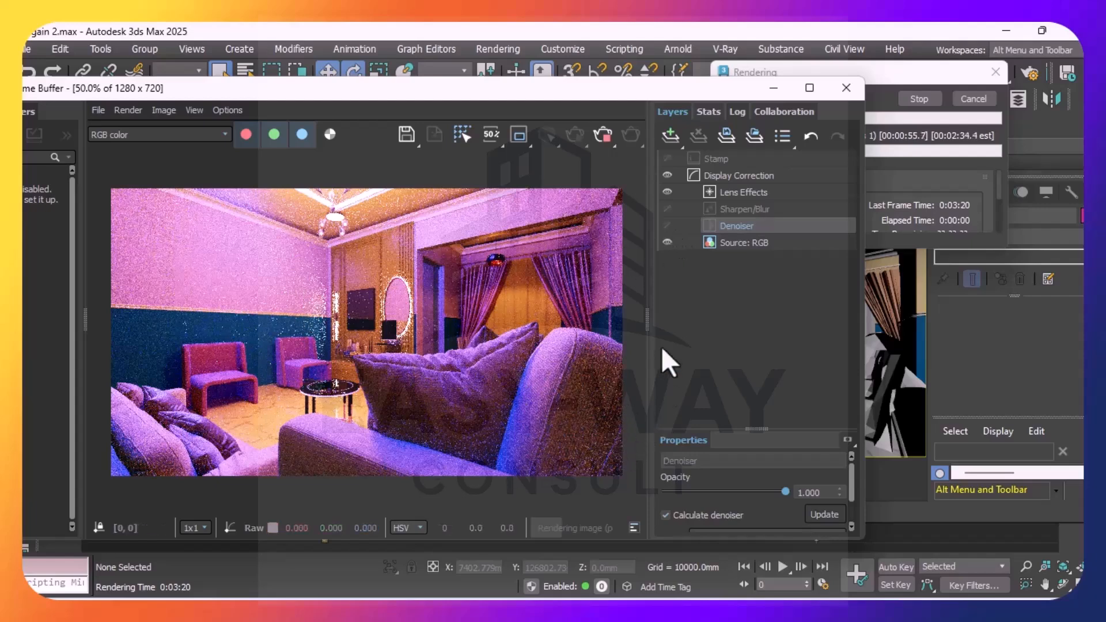
Re-enable the Denoiser layer and toggle Display Correction off and on to compare the finished render
left_click(666, 225)
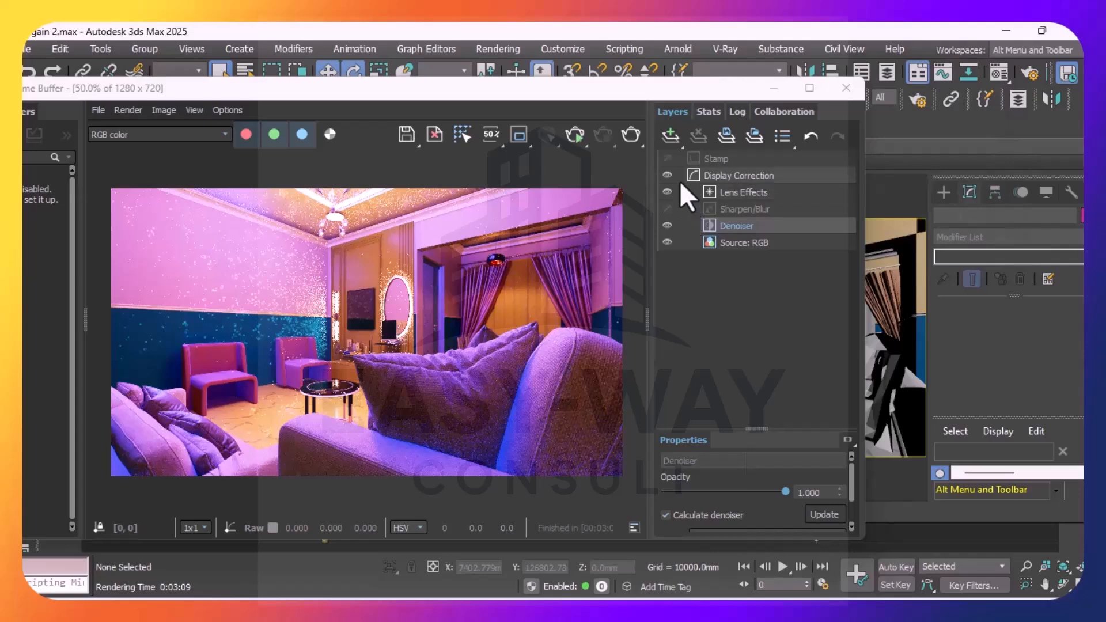
left_click(666, 176)
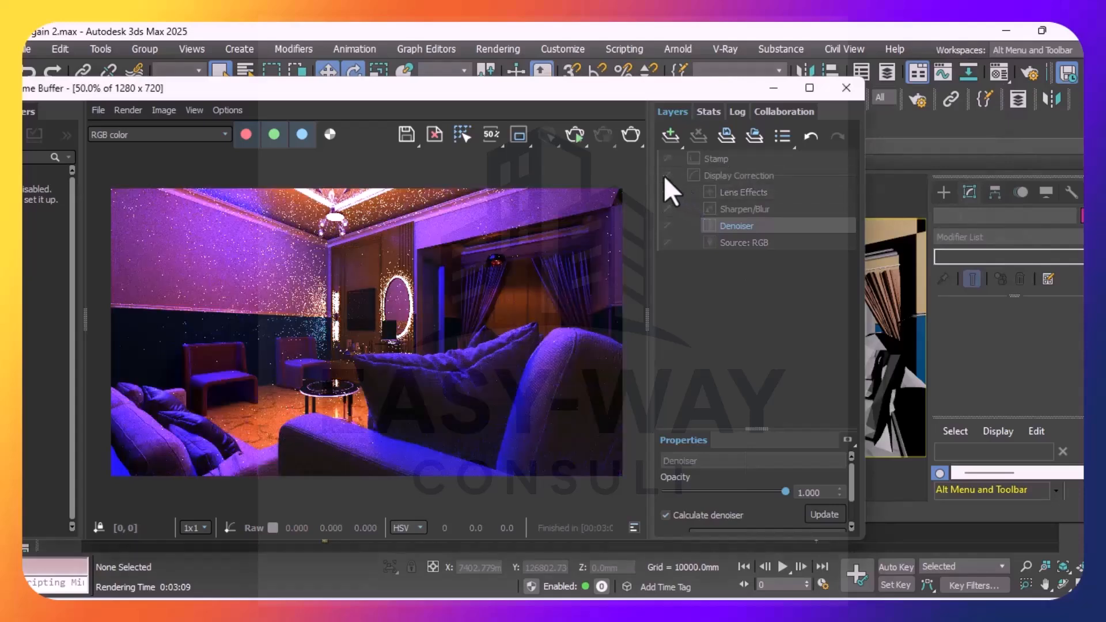
left_click(665, 176)
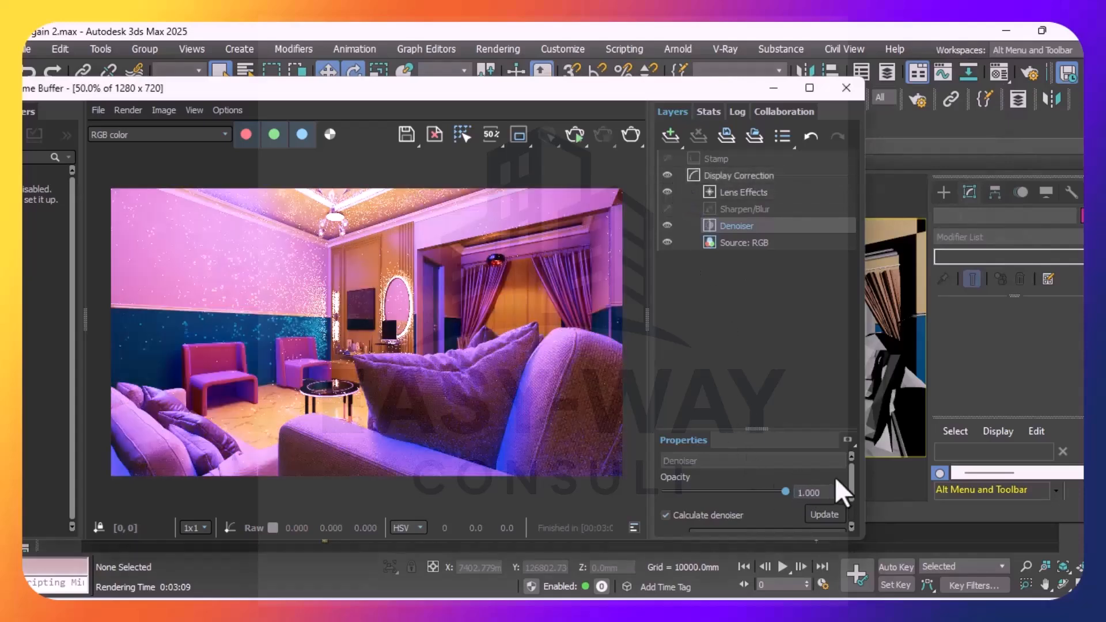
Try brighter and darker Display Correction exposures on the living room render and set the exposure to 1.798
left_click_drag(852, 478, 852, 491)
left_click(742, 178)
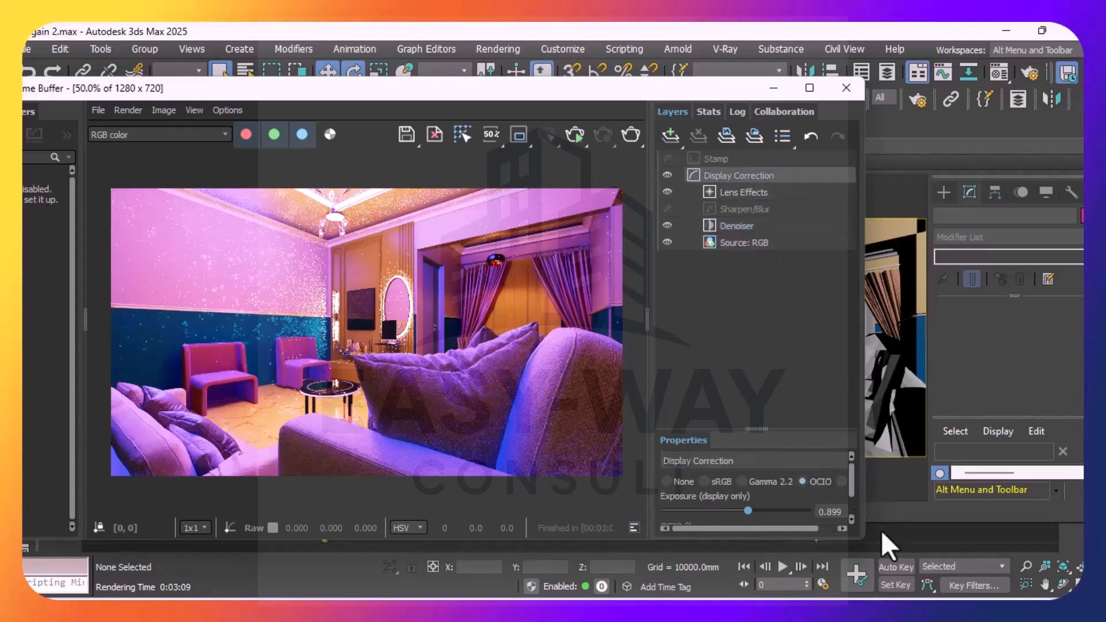
left_click_drag(852, 481, 852, 486)
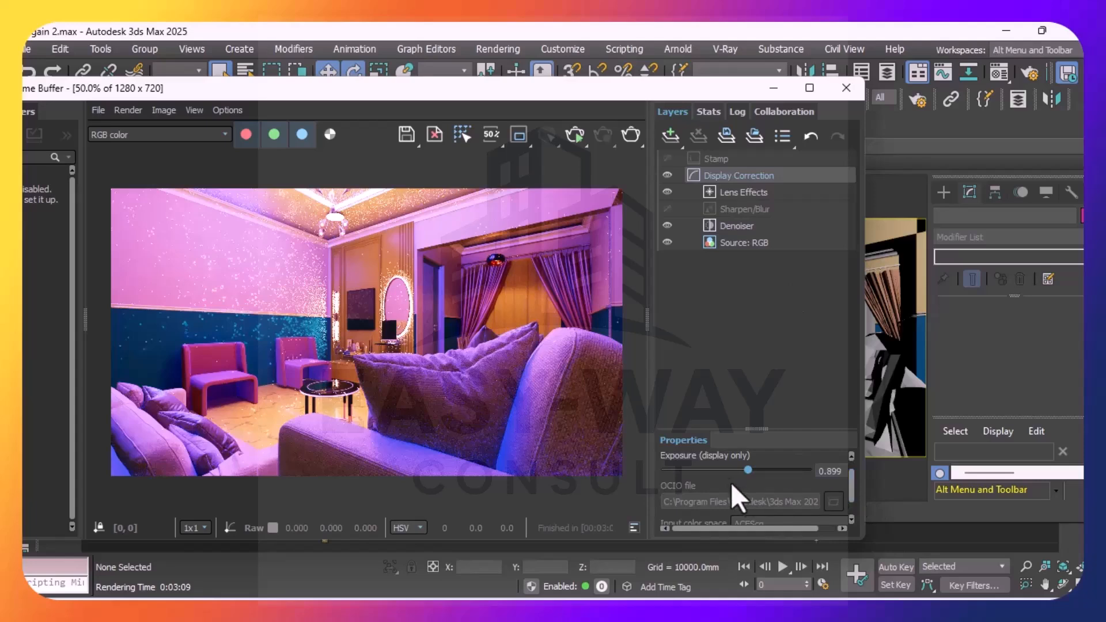
left_click(771, 470)
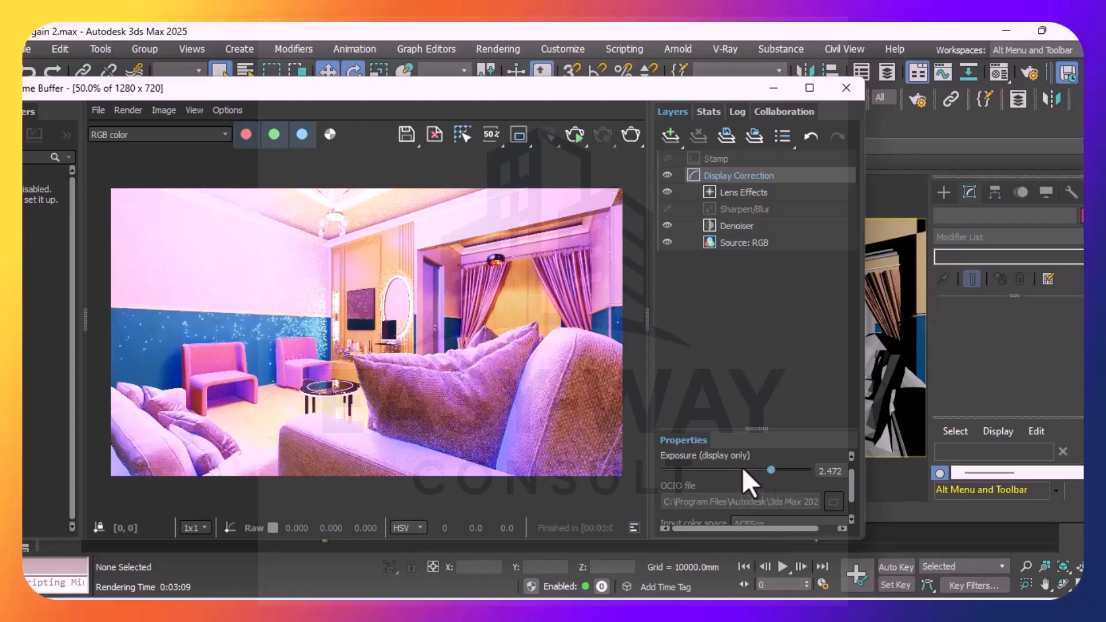
left_click(742, 468)
left_click(724, 470)
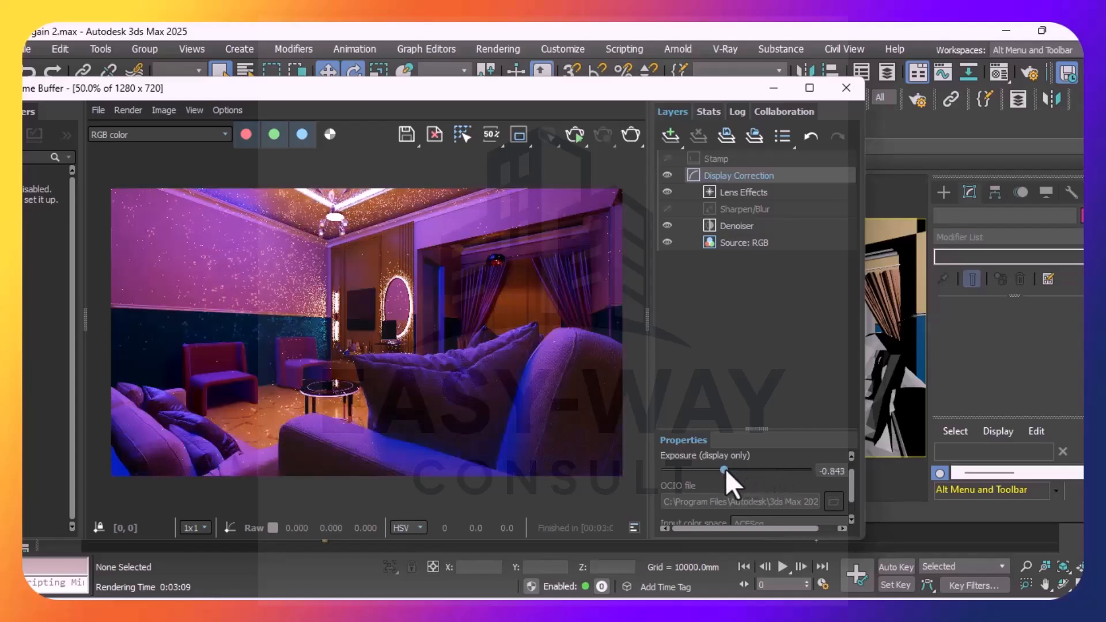
left_click(748, 468)
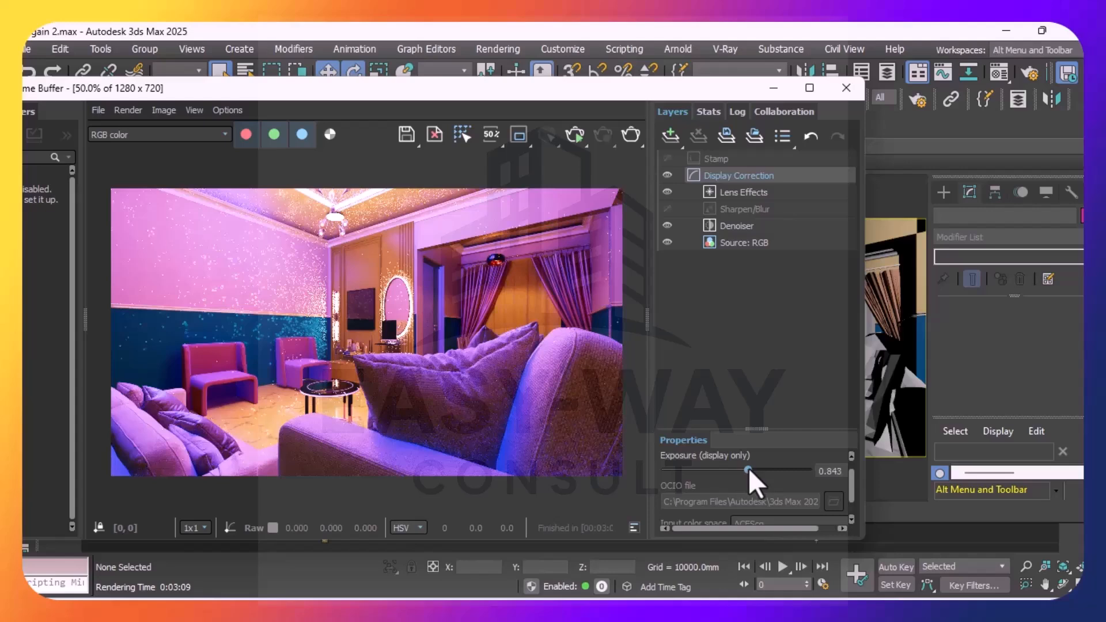
left_click(762, 469)
left_click(752, 469)
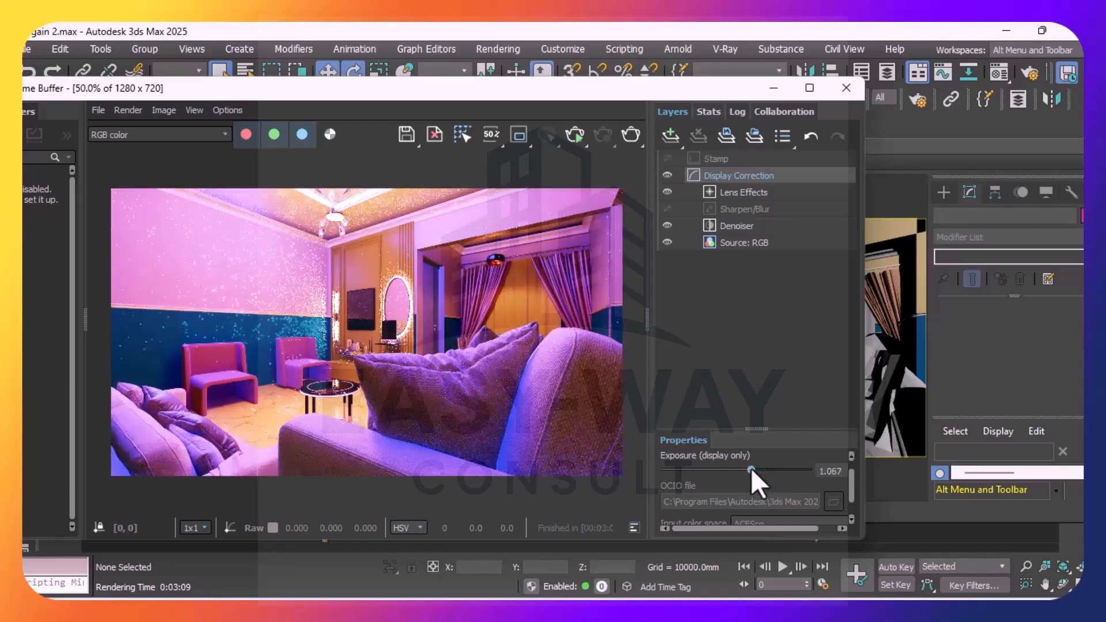
left_click(764, 469)
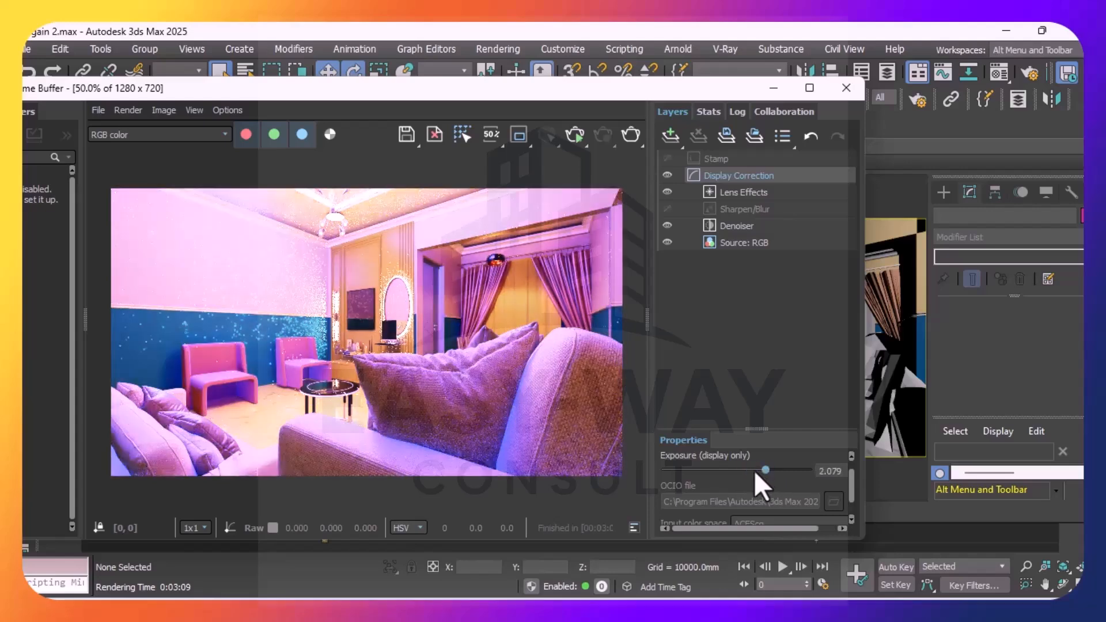
left_click(751, 469)
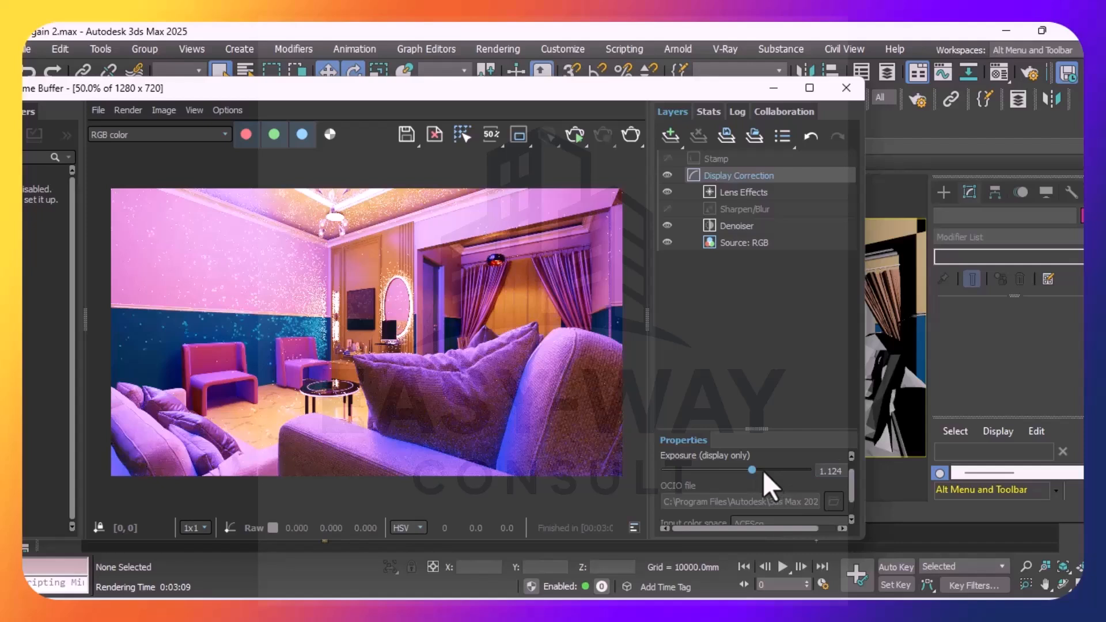
left_click(761, 469)
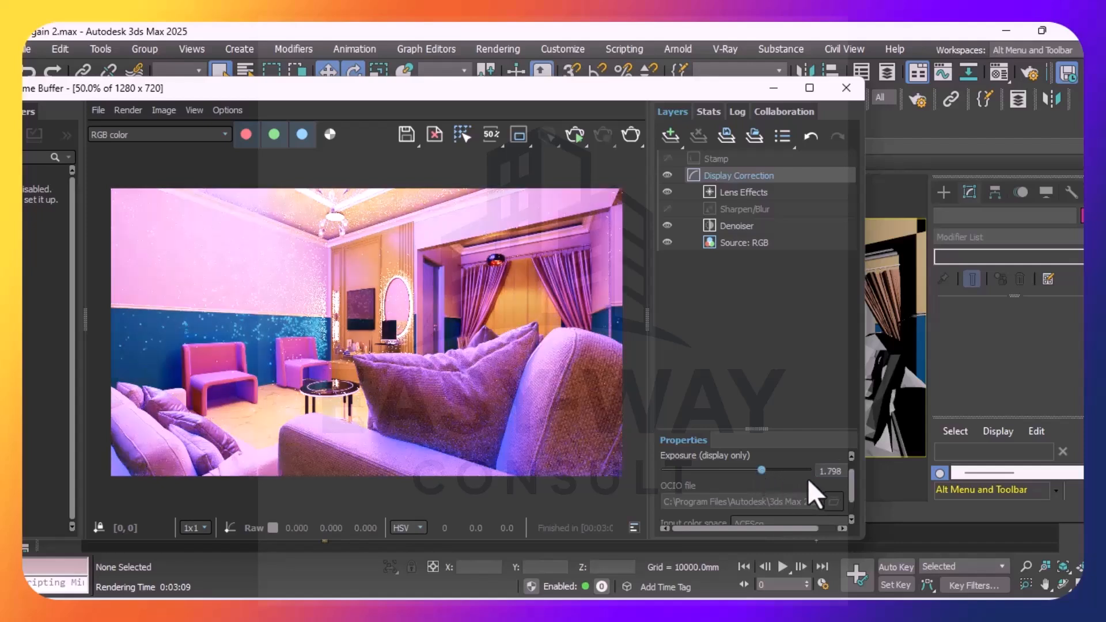
left_click(850, 517)
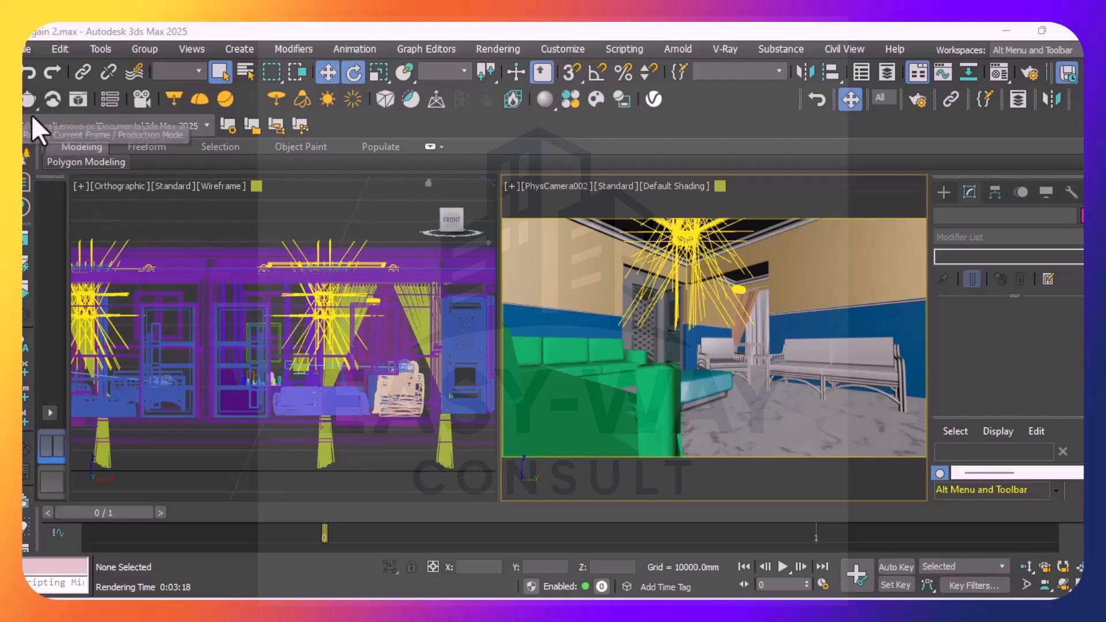
Render the PhysCamera002 view with the Denoiser and Lens Effects layers enabled, and close the frame buffer when finished
left_click(27, 99)
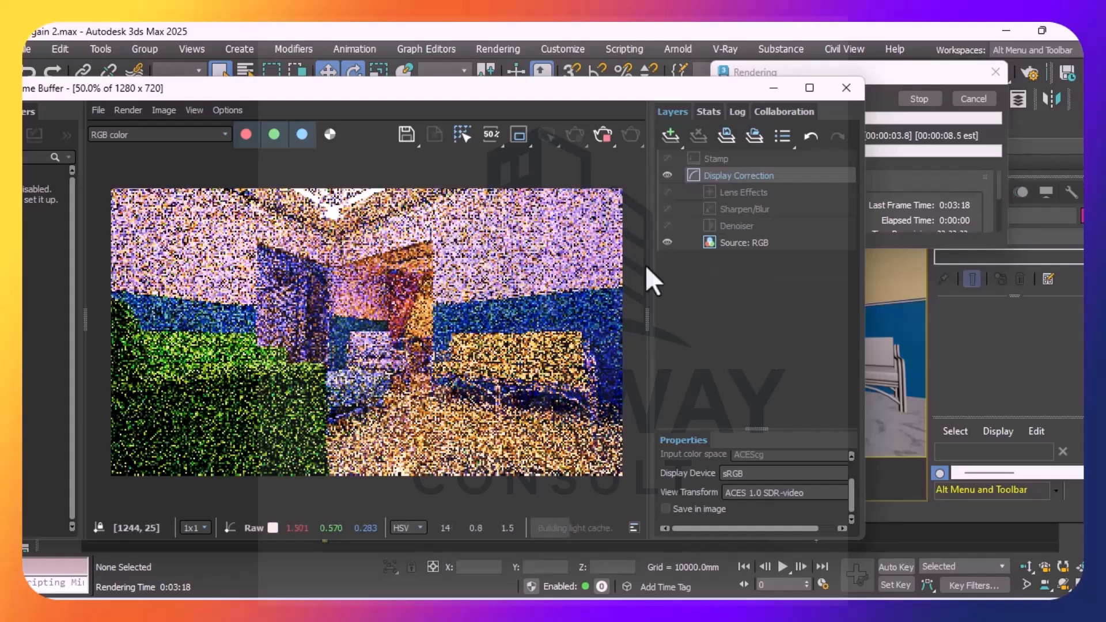
left_click(666, 224)
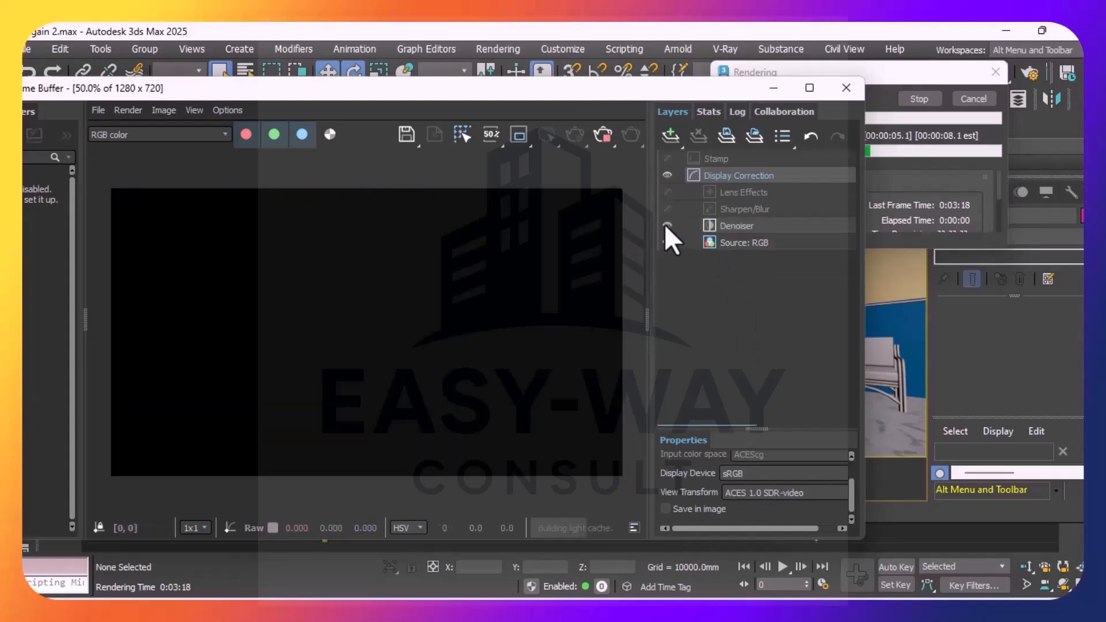
left_click(667, 192)
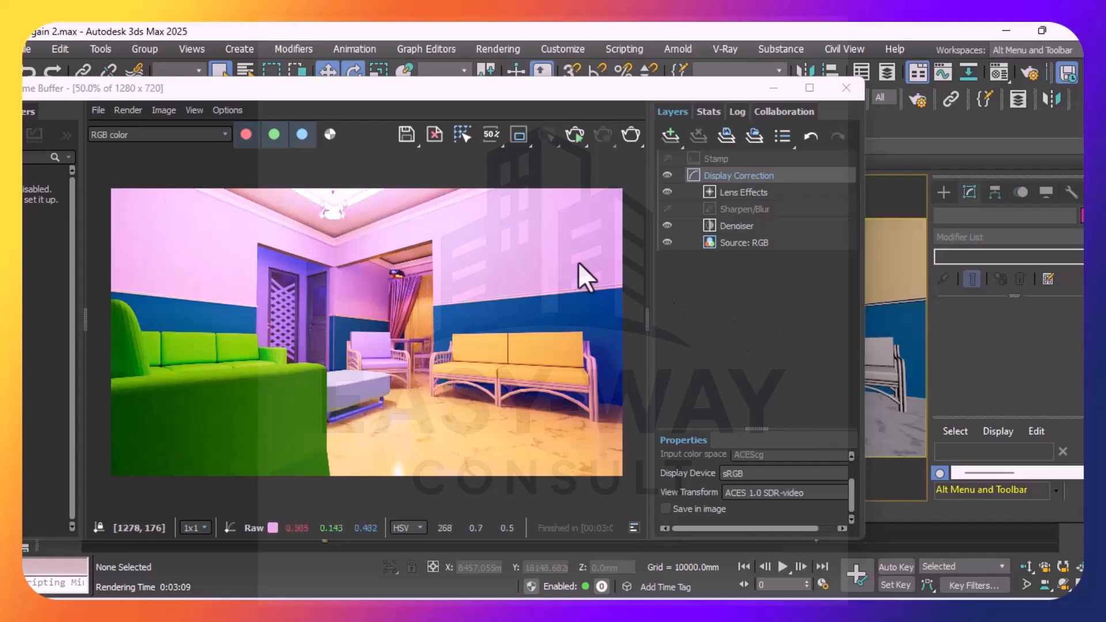
left_click(845, 89)
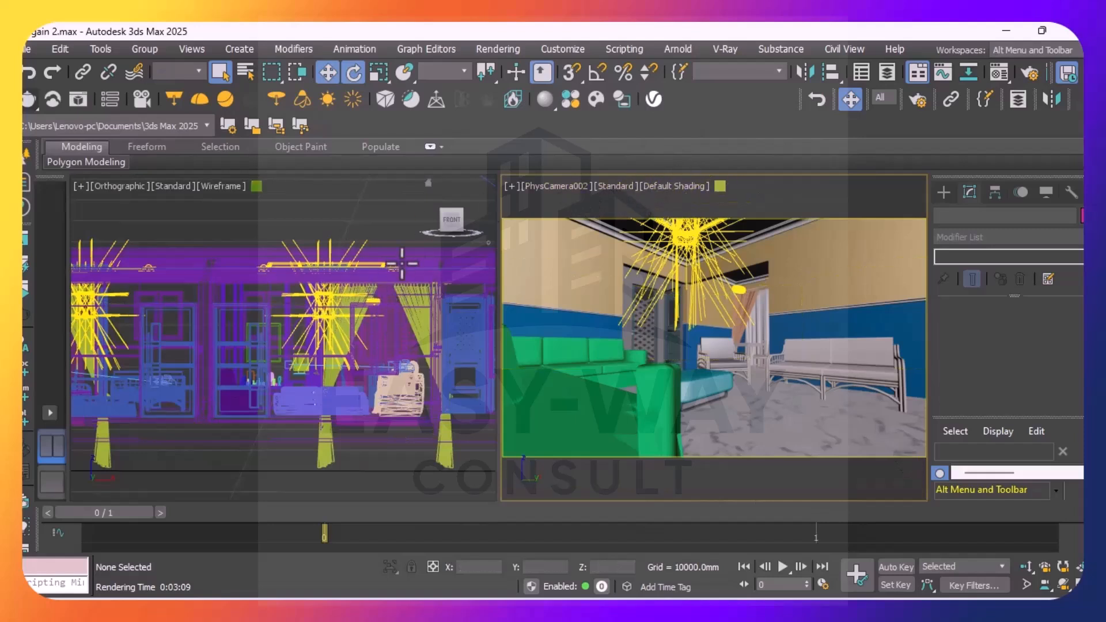
Try removing the ceiling mesh light VRayLight002 from the wireframe view to test the room without it
scroll(282, 271, "up", 5)
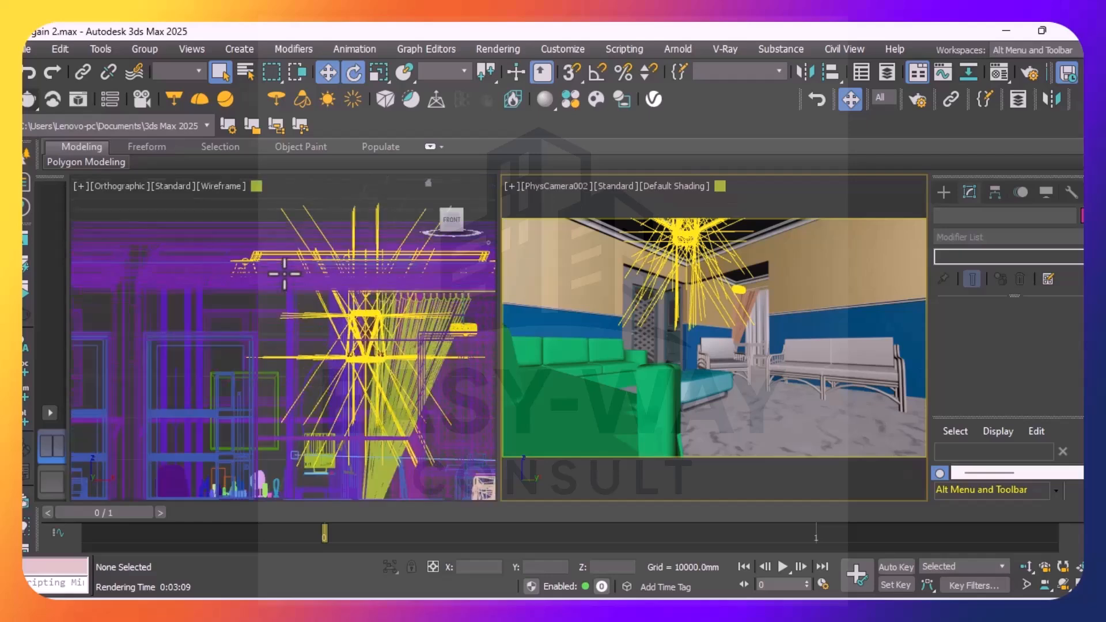
scroll(276, 253, "up", 5)
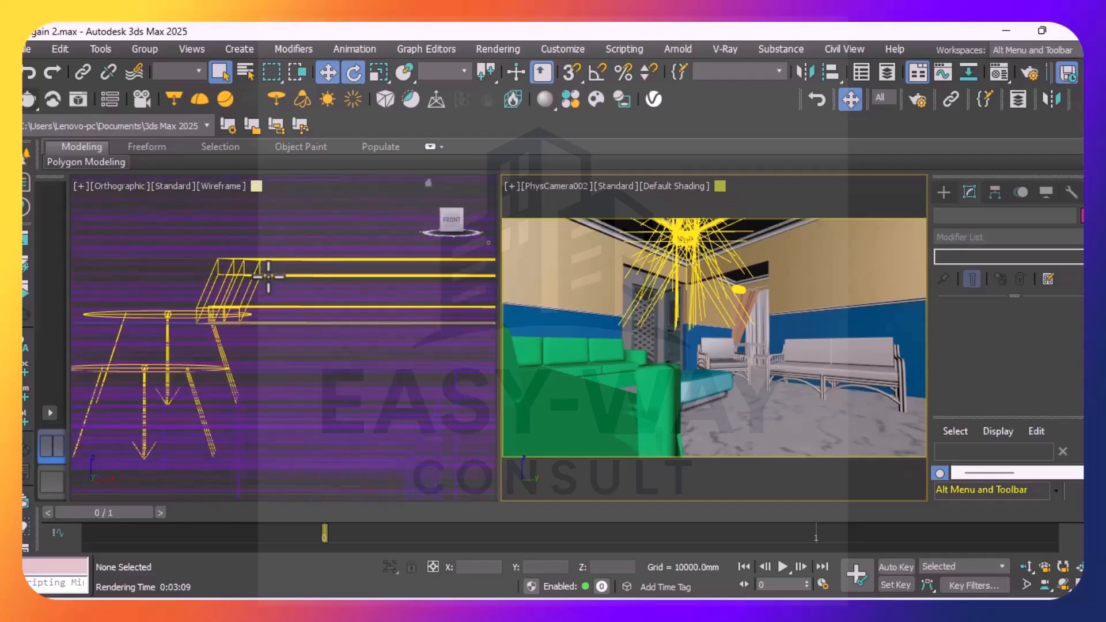
left_click(268, 274)
scroll(215, 338, "down", 10)
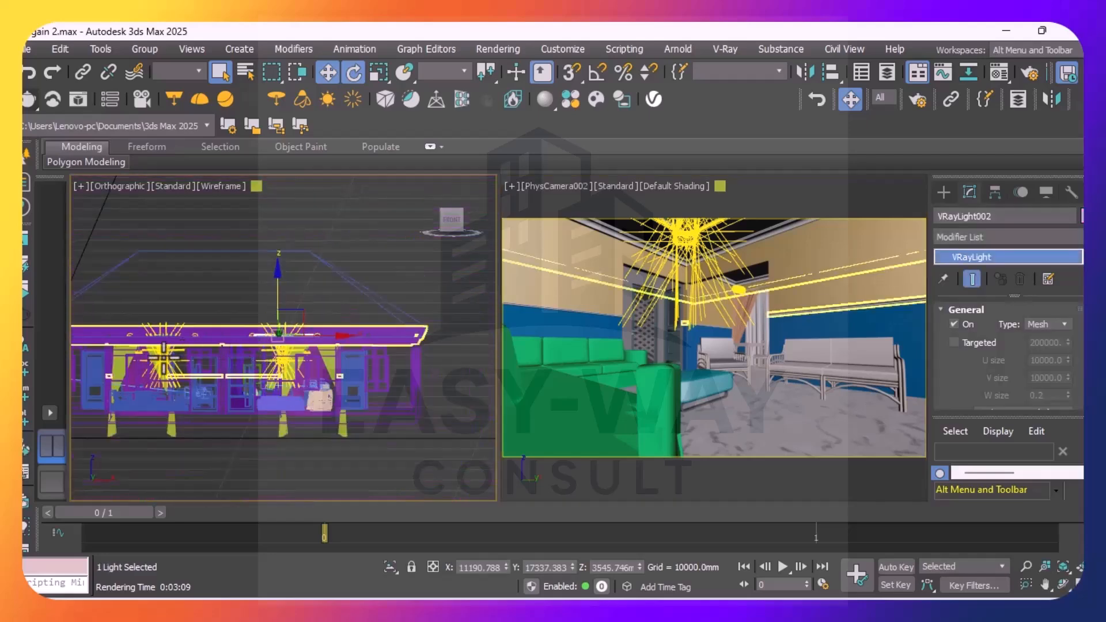
scroll(142, 334, "up", 8)
scroll(131, 347, "down", 6)
scroll(355, 338, "up", 7)
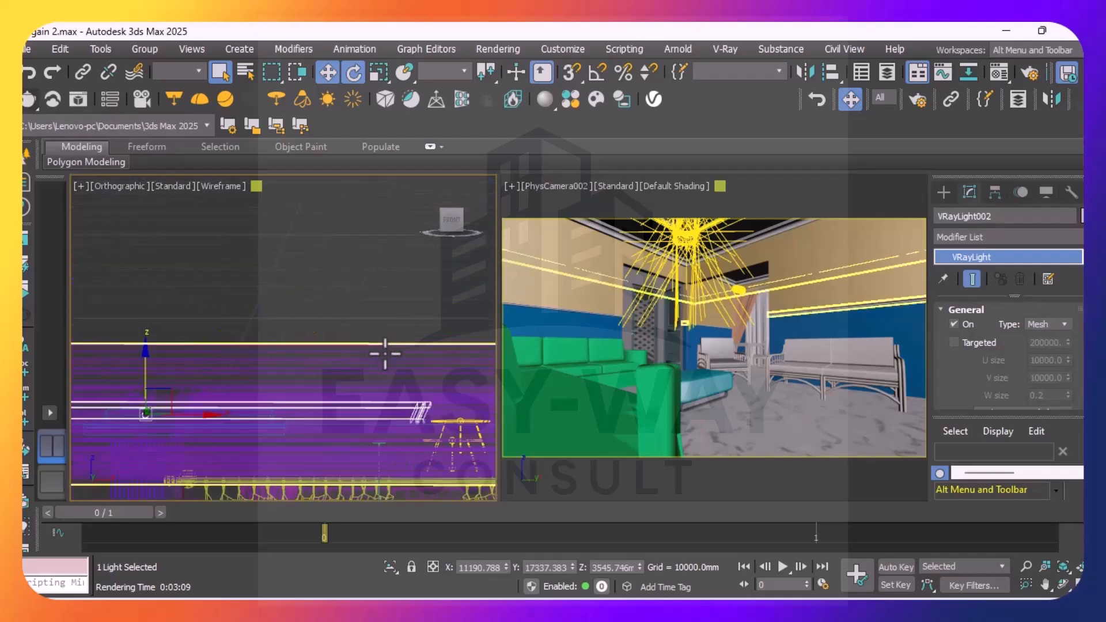
left_click(355, 328)
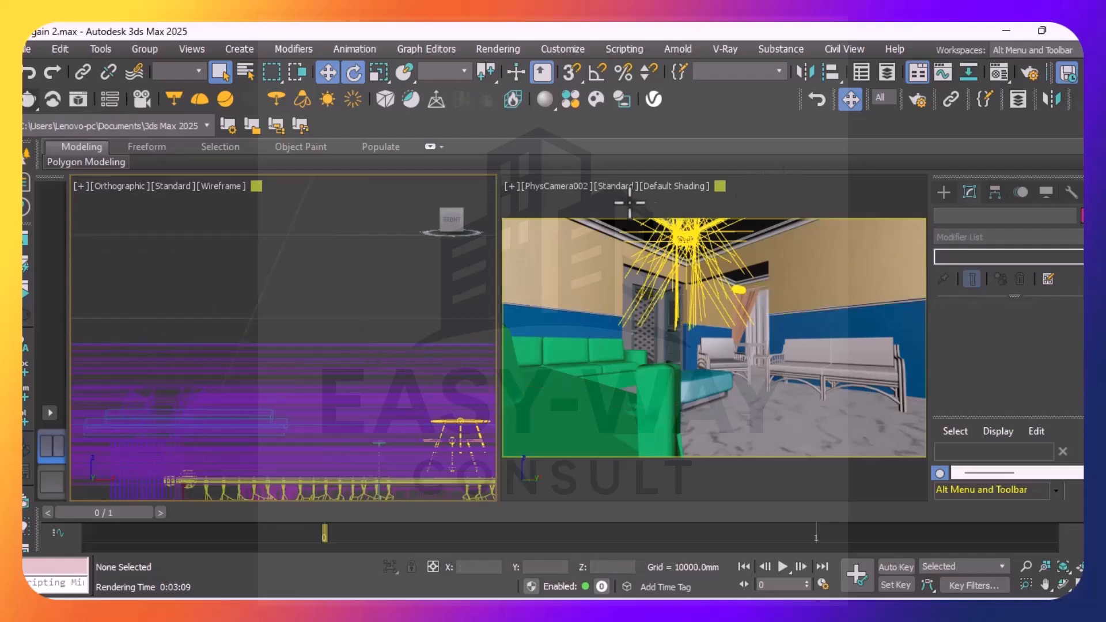
Switch the camera viewport from PhysCamera002 to PhysCamera003 and render that view
scroll(457, 346, "down", 4)
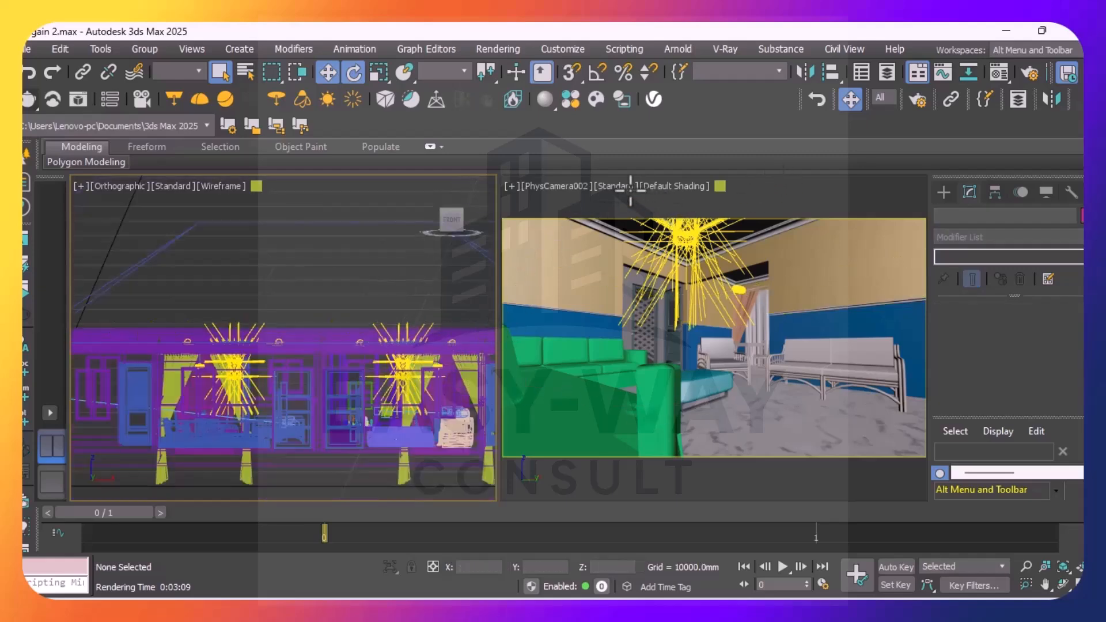
left_click(543, 186)
mouse_move(696, 204)
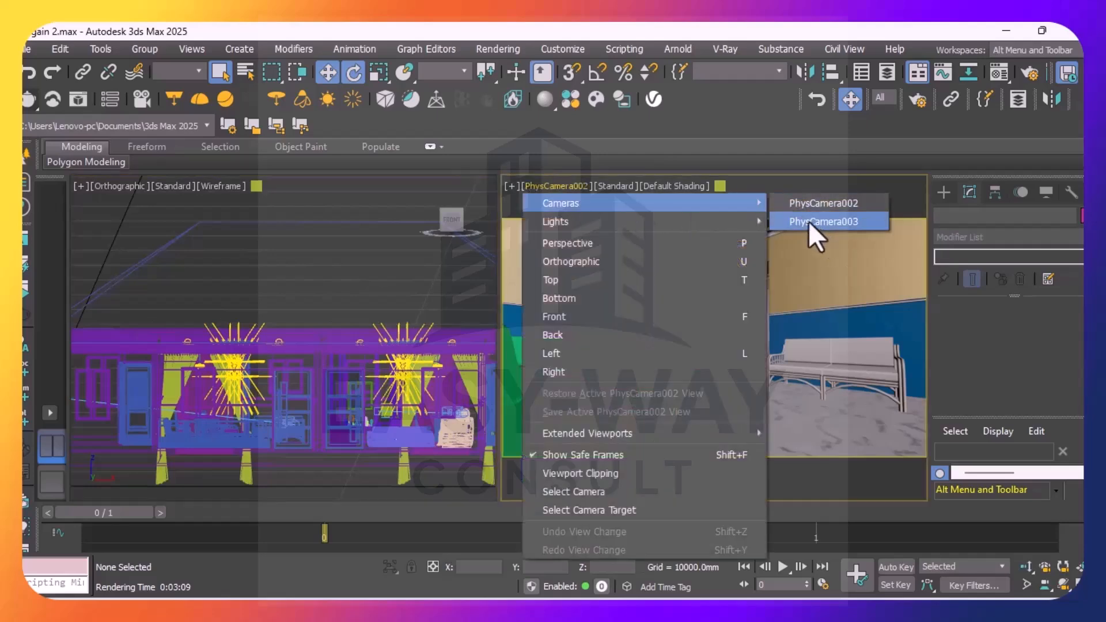
left_click(807, 221)
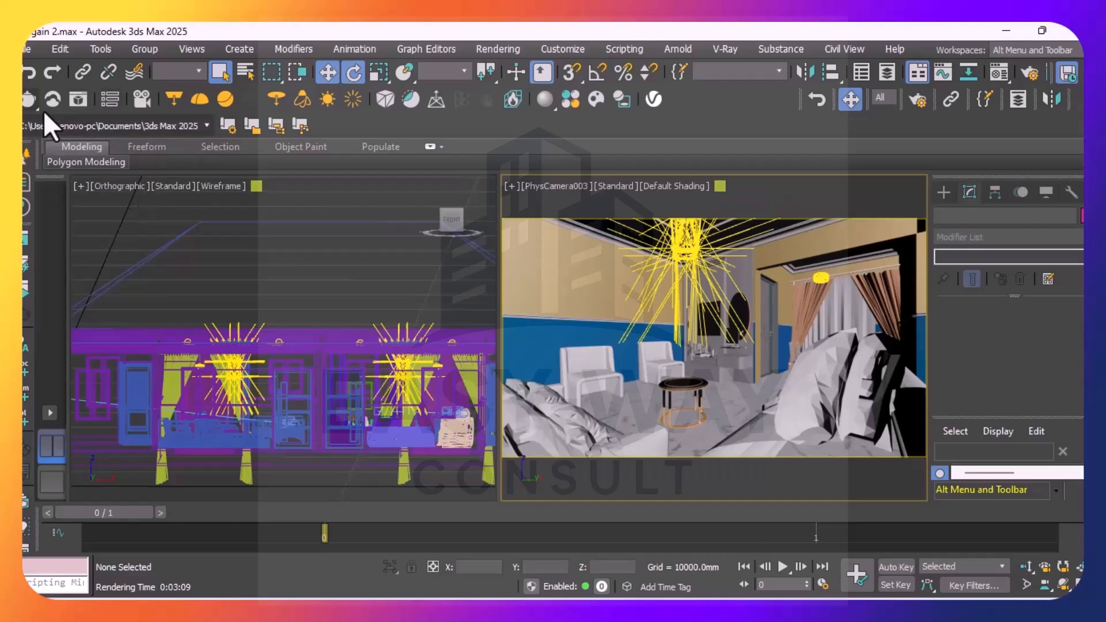
left_click(29, 101)
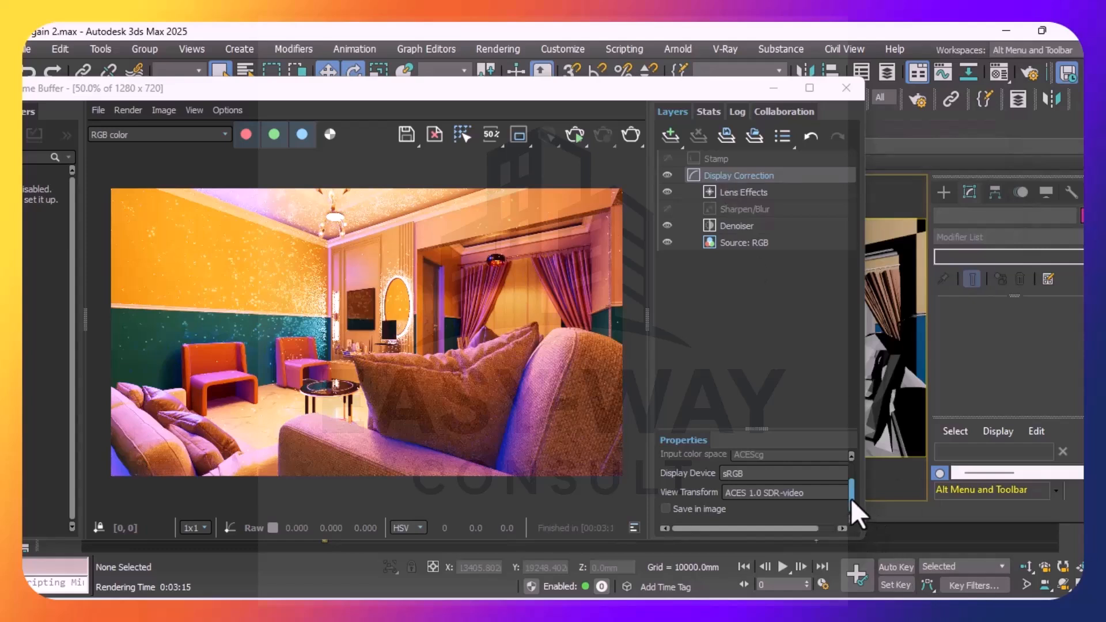
Compare several Display Correction exposures on the PhysCamera003 render and set the exposure to 1.236
left_click_drag(851, 495, 852, 487)
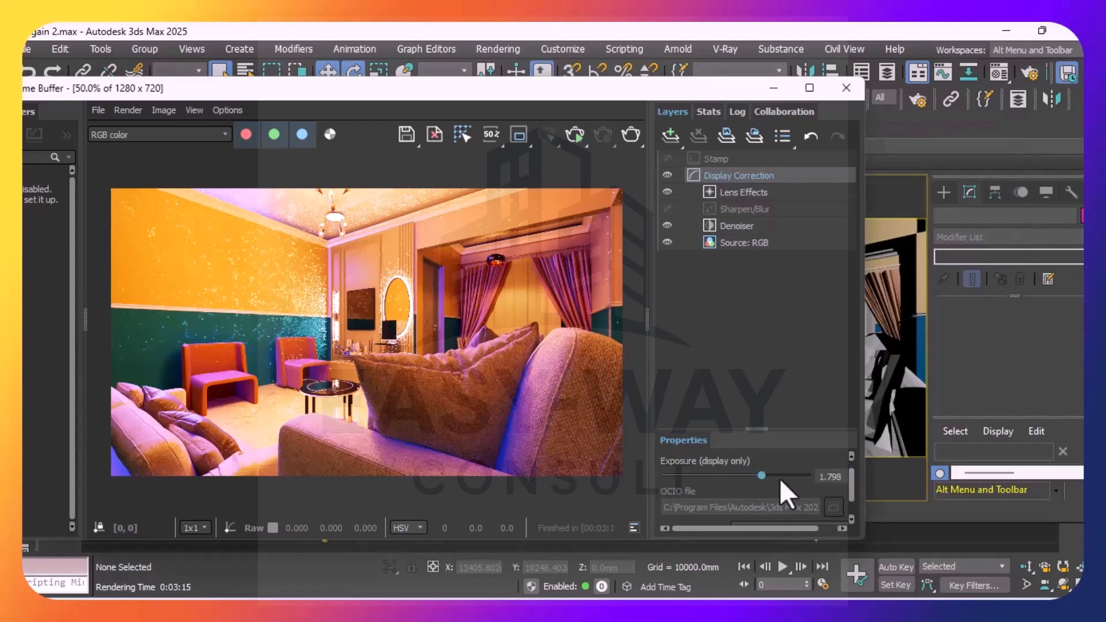
left_click(749, 475)
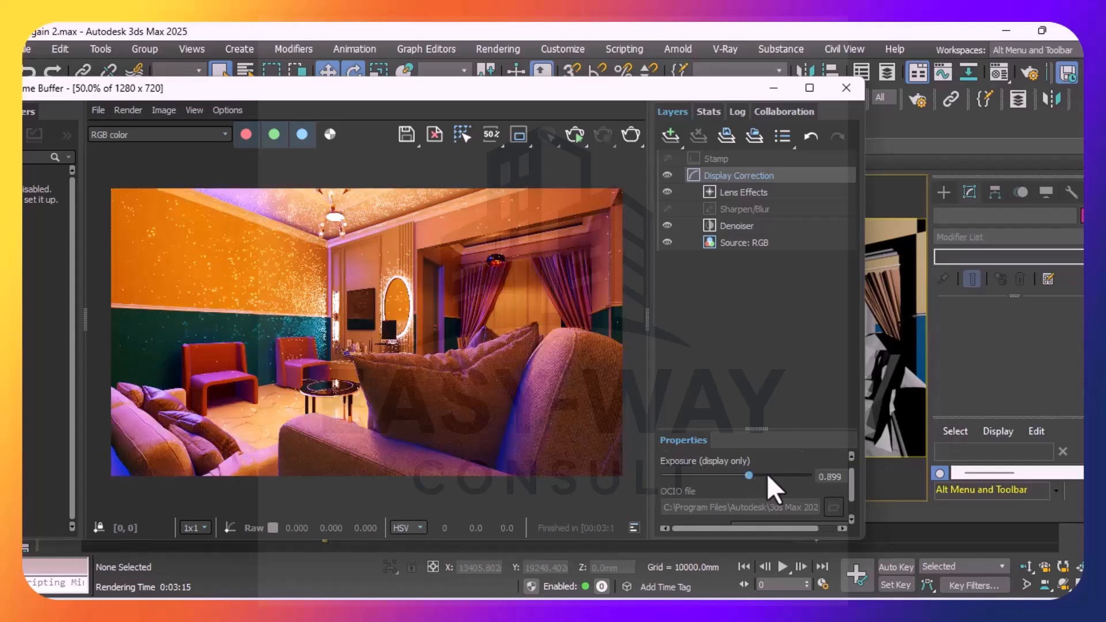
left_click(766, 475)
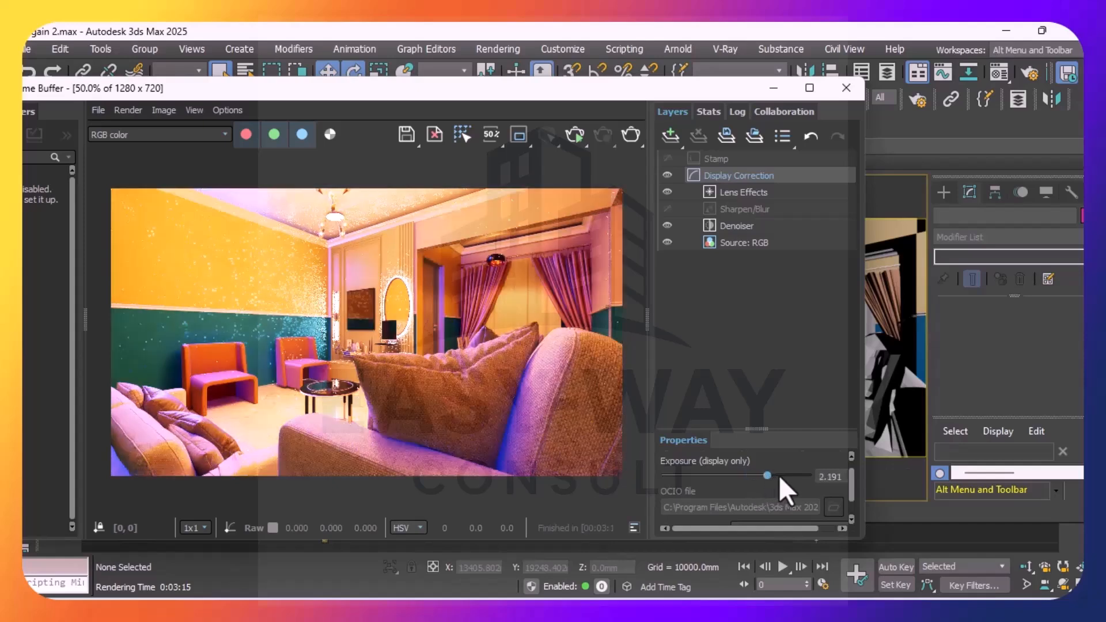
left_click(779, 476)
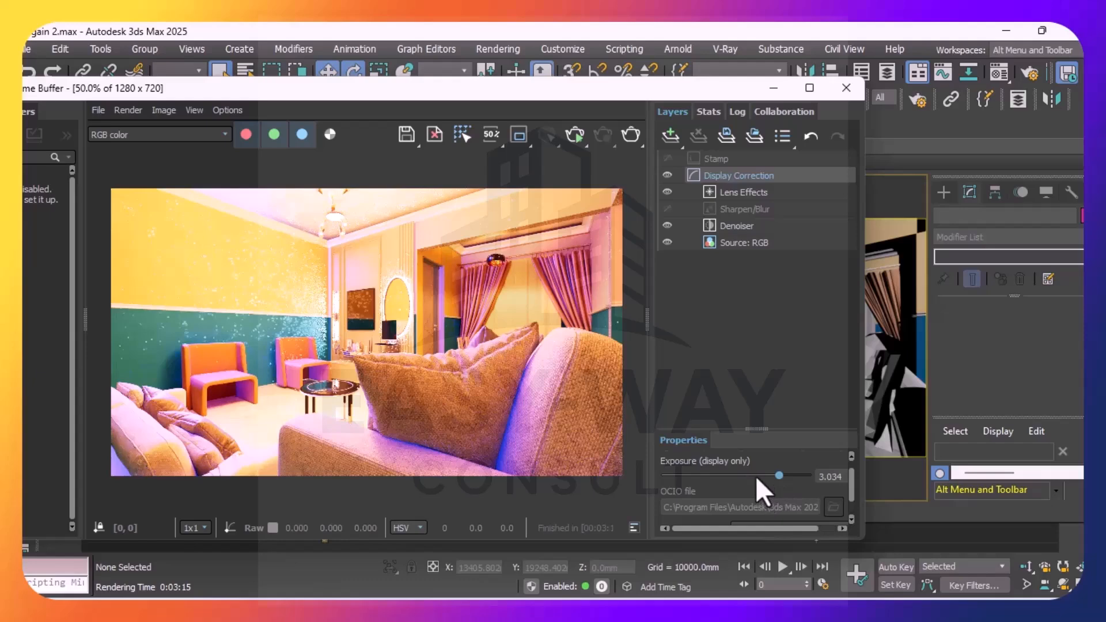
left_click(753, 475)
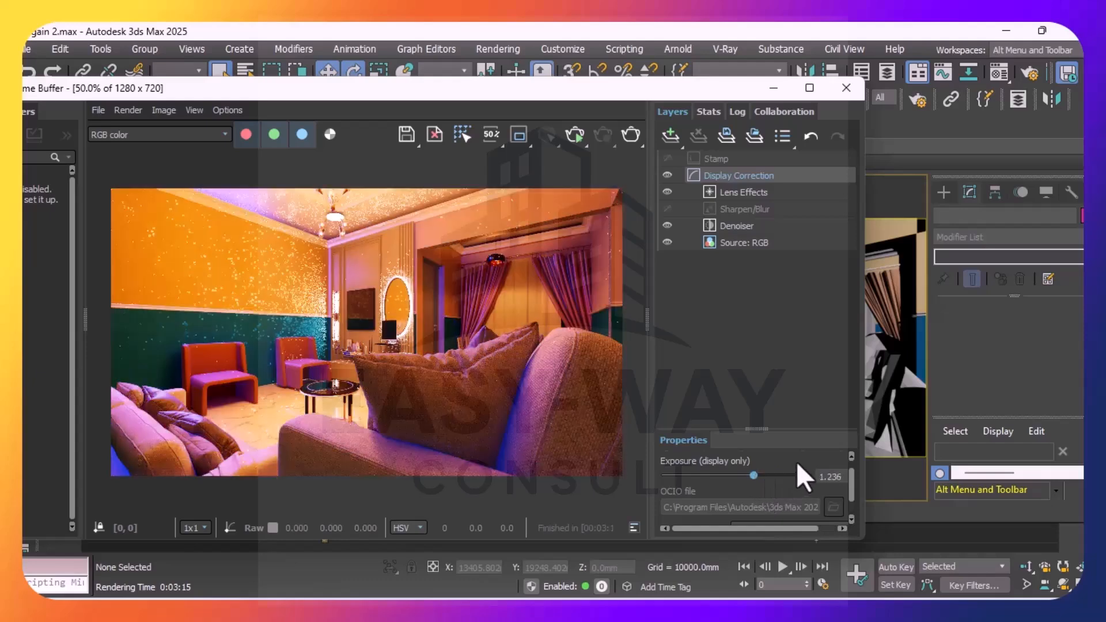
Close the frame buffer, undo the removal of the ceiling mesh light VRayLight002, and deselect it
left_click(844, 88)
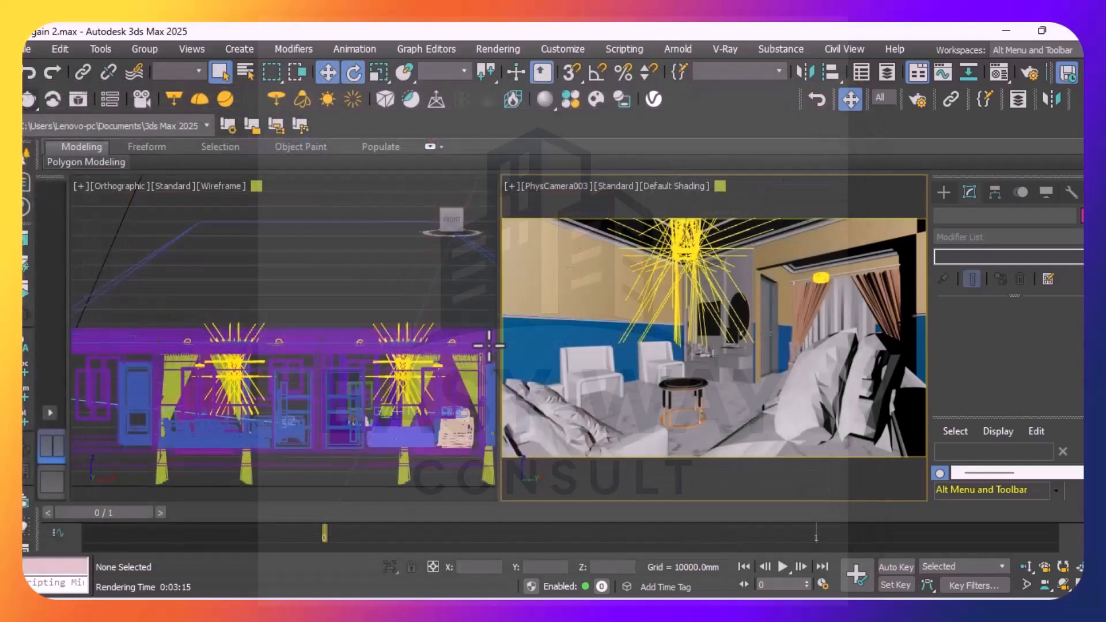
left_click(399, 285)
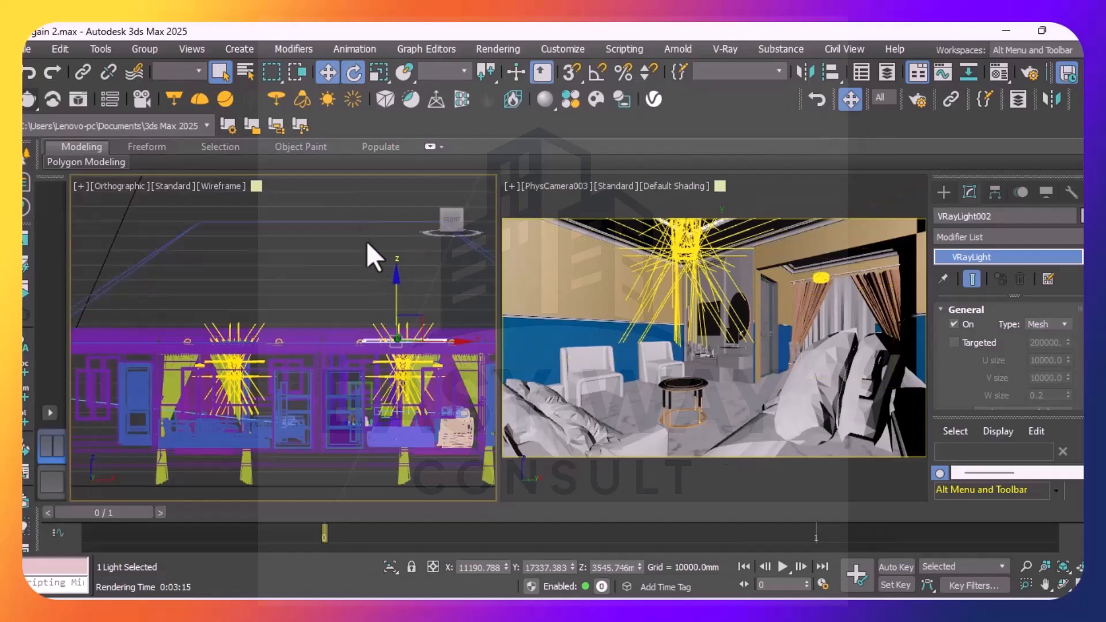
left_click(344, 199)
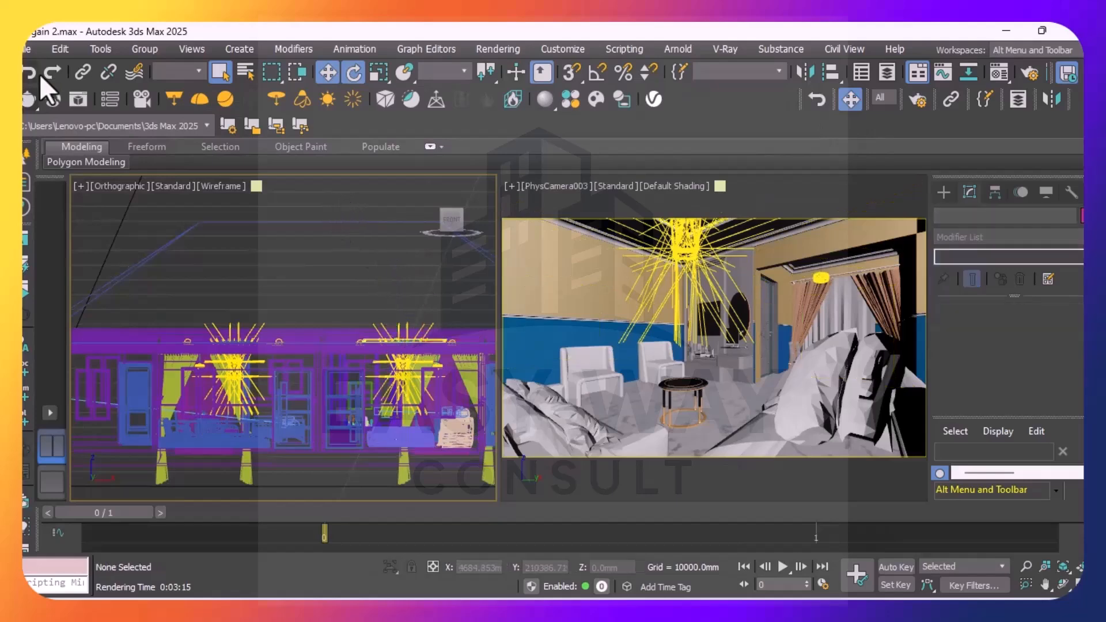
Render the PhysCamera003 view again with the Denoiser and Lens Effects layers on, and reposition the frame buffer window
left_click(27, 101)
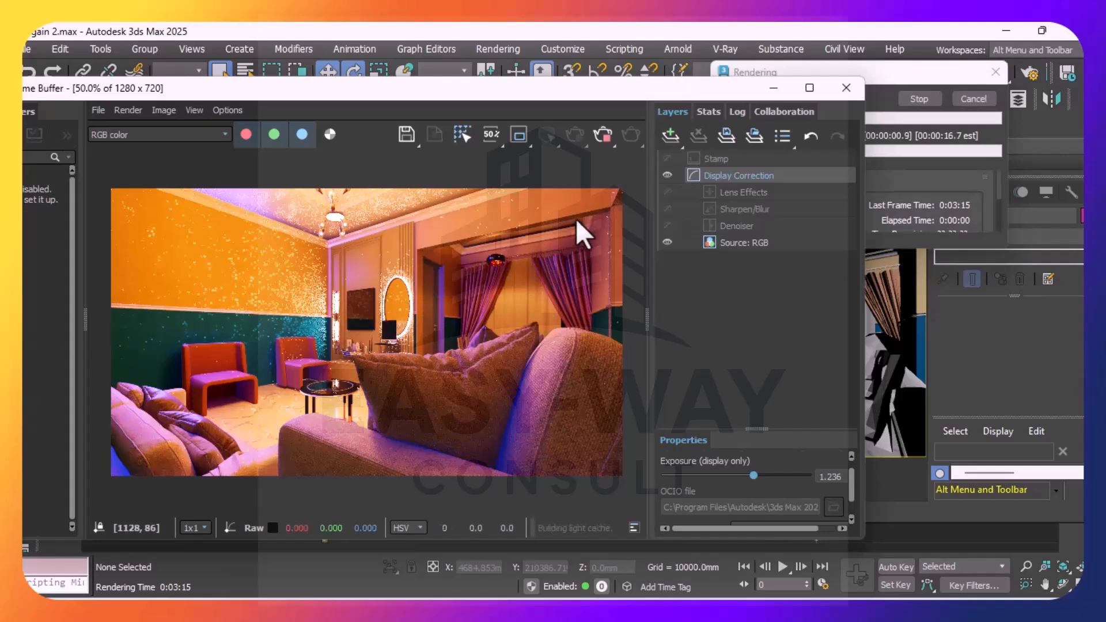
left_click(665, 223)
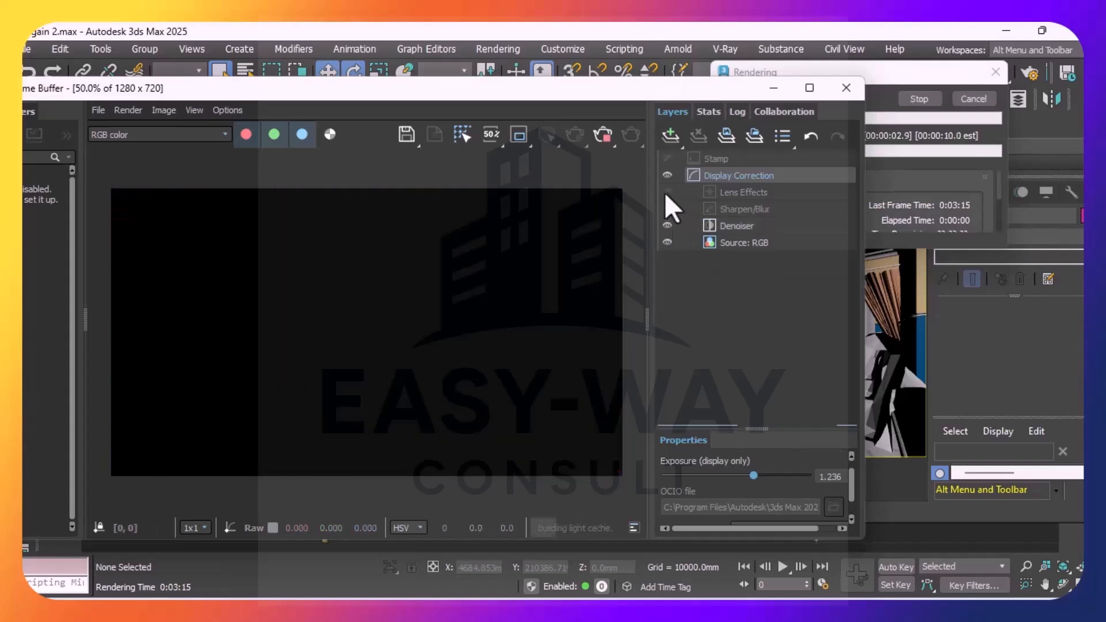
left_click(666, 193)
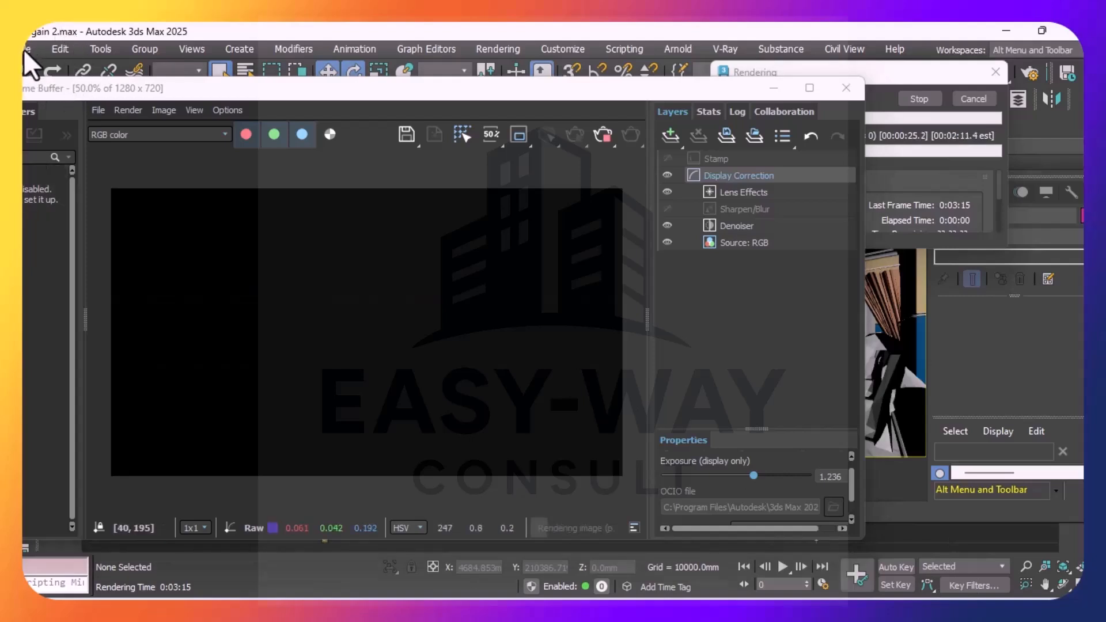
left_click_drag(167, 91, 424, 97)
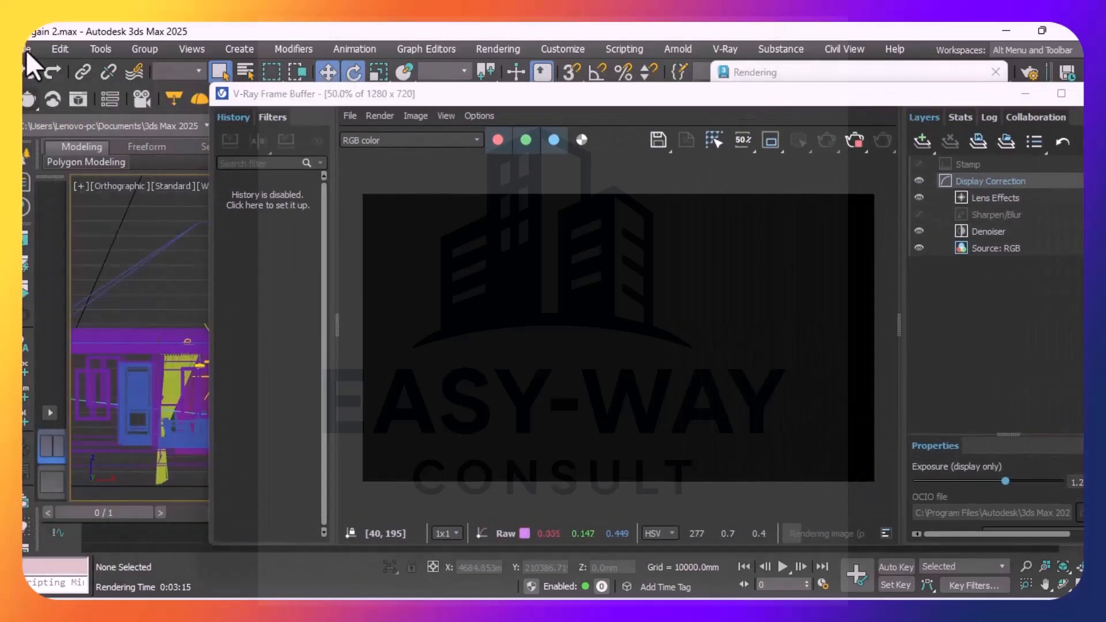
left_click_drag(596, 99, 405, 97)
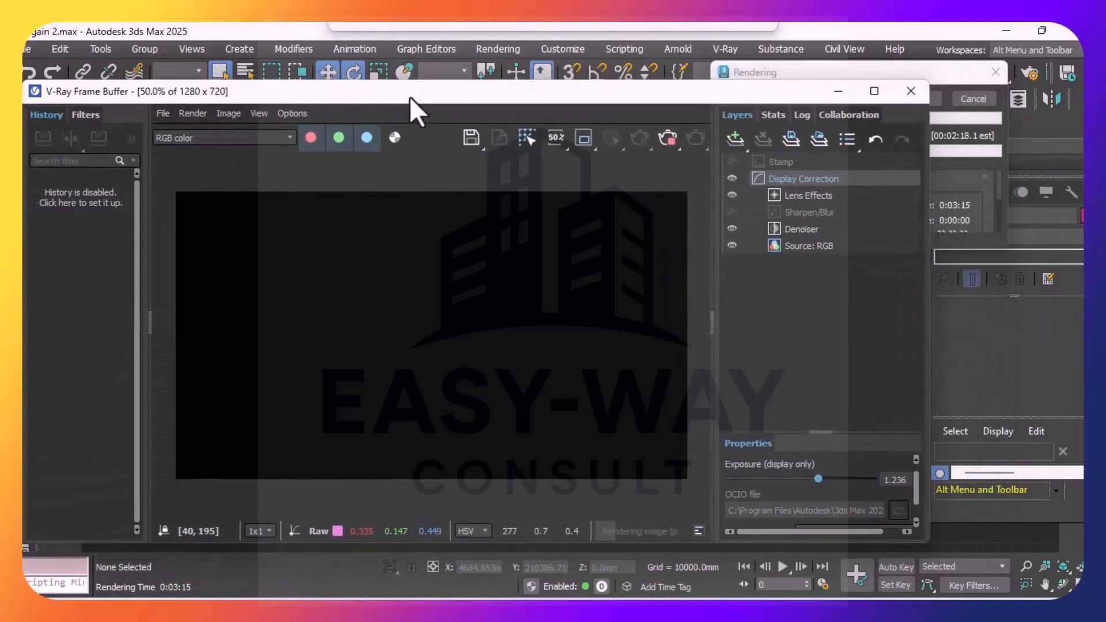